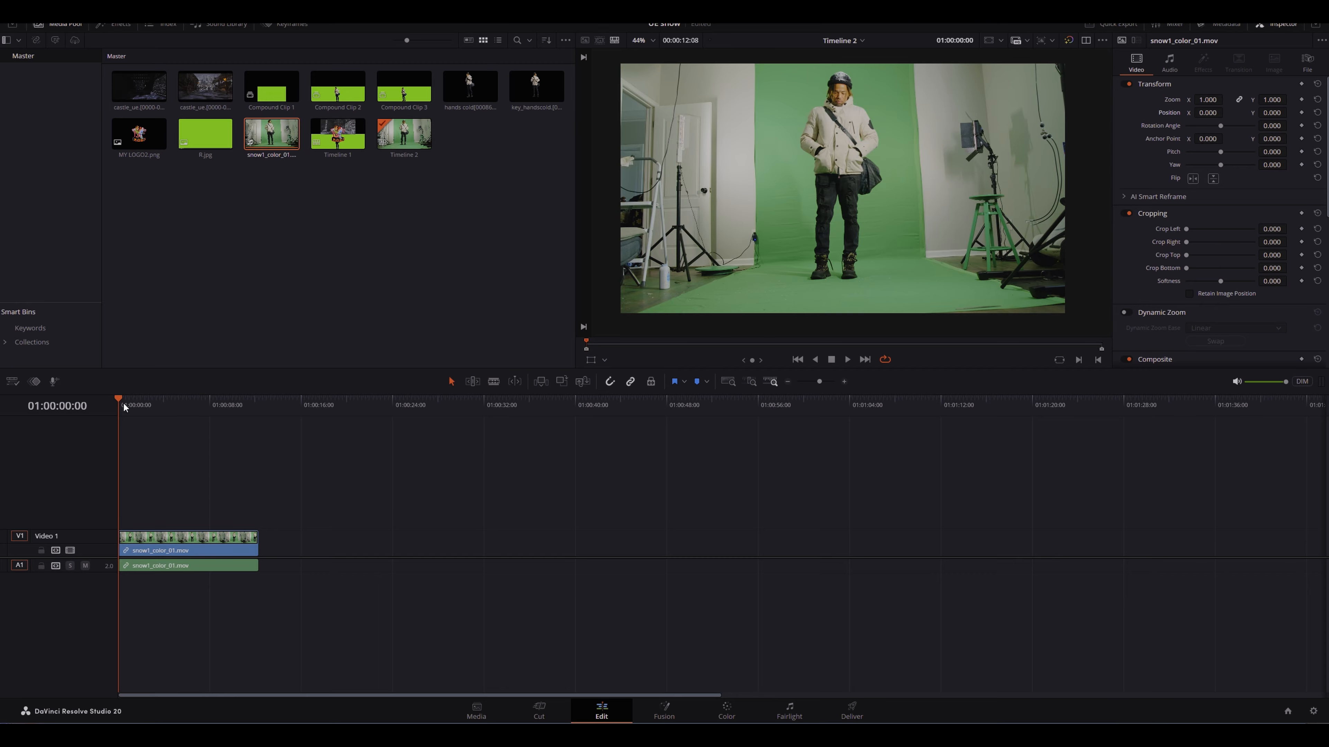
Step: Open the Motion Effects palette on the Color page for the green-screen clip
mouse_move(122, 403)
left_mouse_down()
mouse_move(252, 407)
mouse_move(121, 401)
left_mouse_up()
left_click(726, 712)
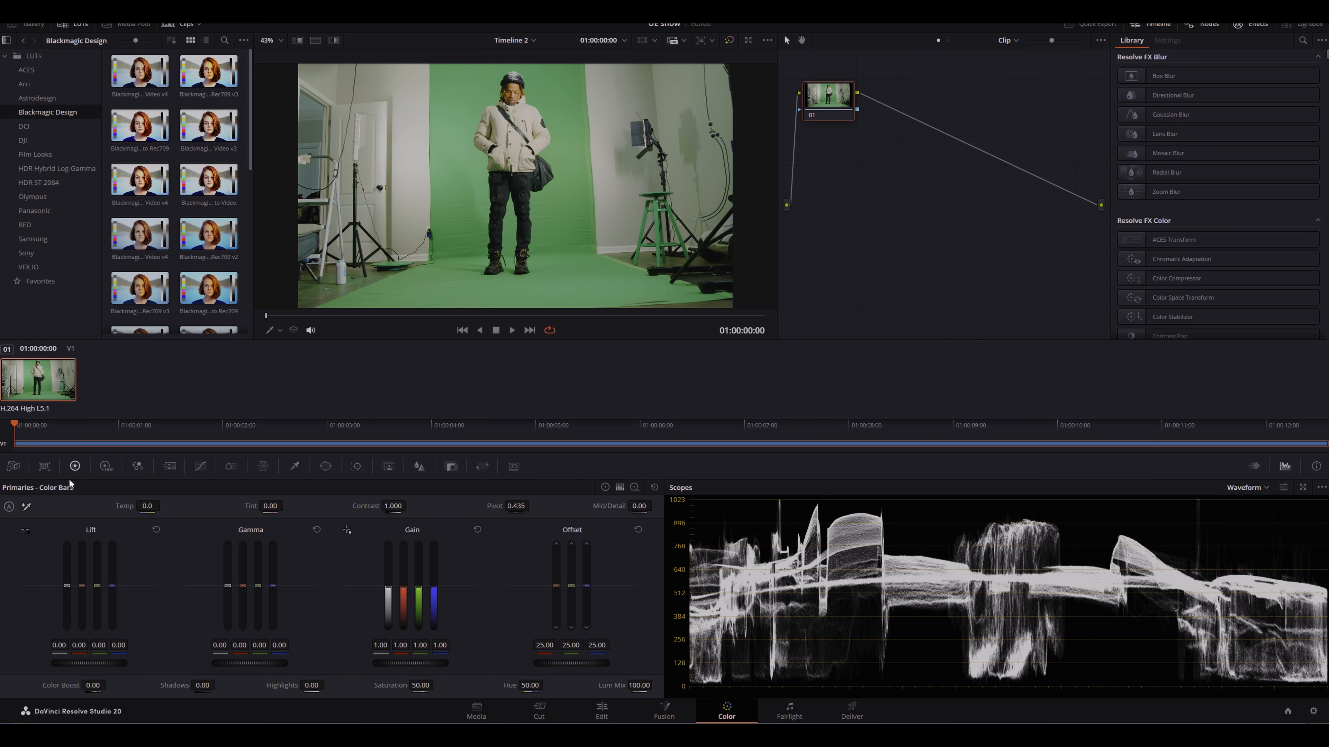
left_click(170, 466)
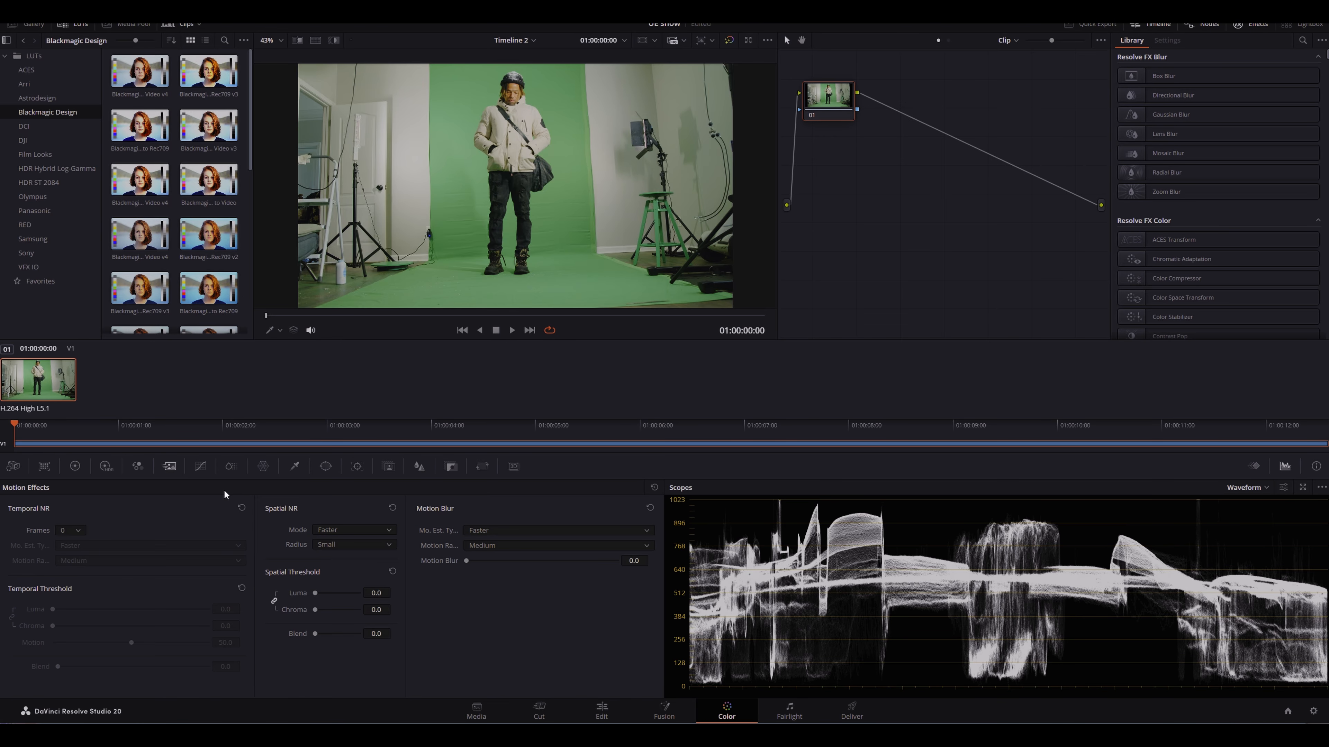
Step: Set Temporal NR to 5 frames, Better motion estimation and Small motion range
left_click(80, 531)
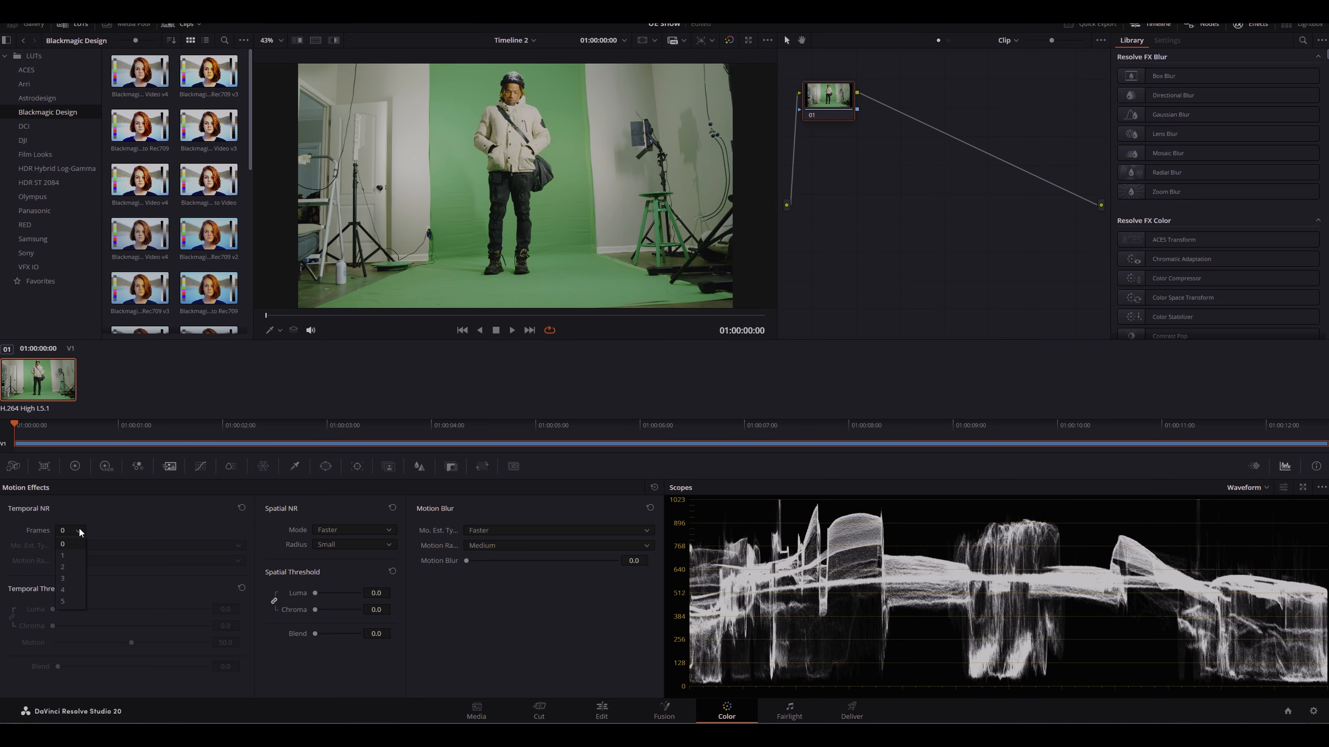
left_click(76, 599)
left_click(91, 545)
left_click(89, 568)
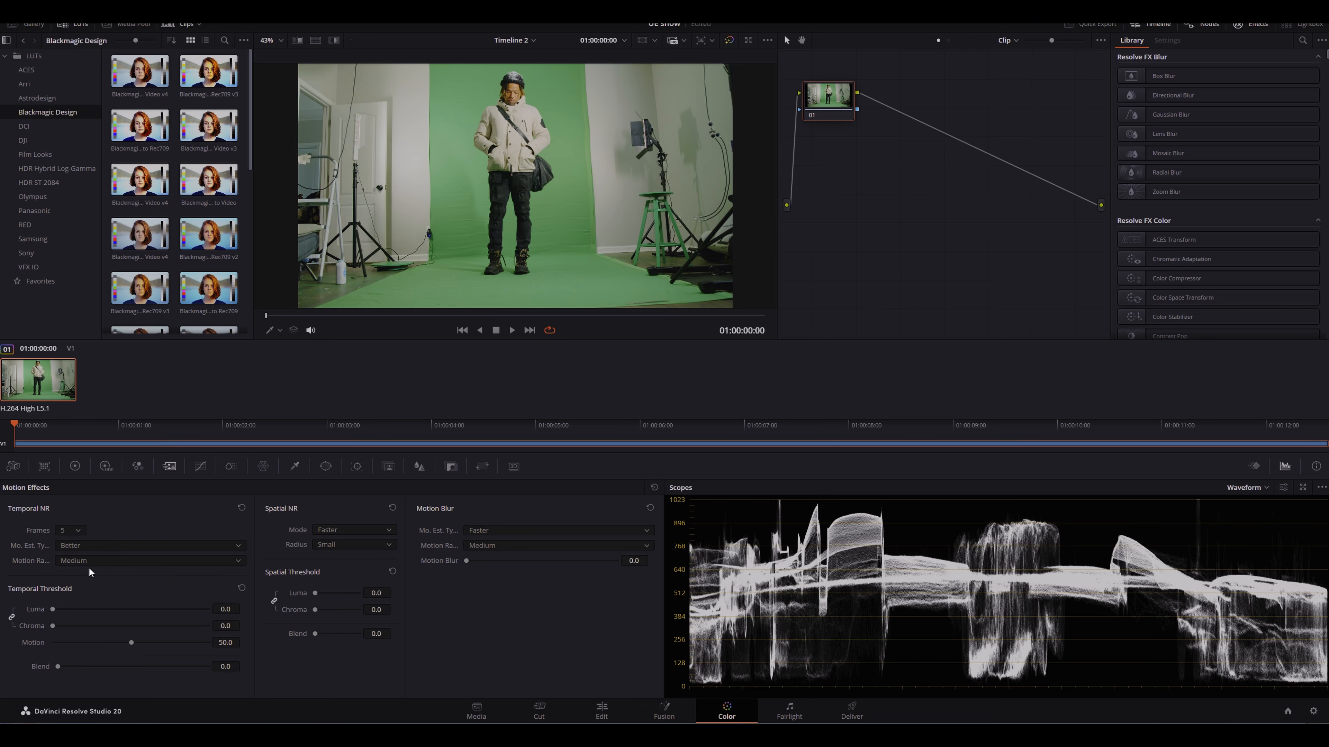
left_click(102, 561)
left_click(73, 599)
Step: Set the temporal threshold luma and chroma to 20
left_click(233, 608)
type("20")
key("Return")
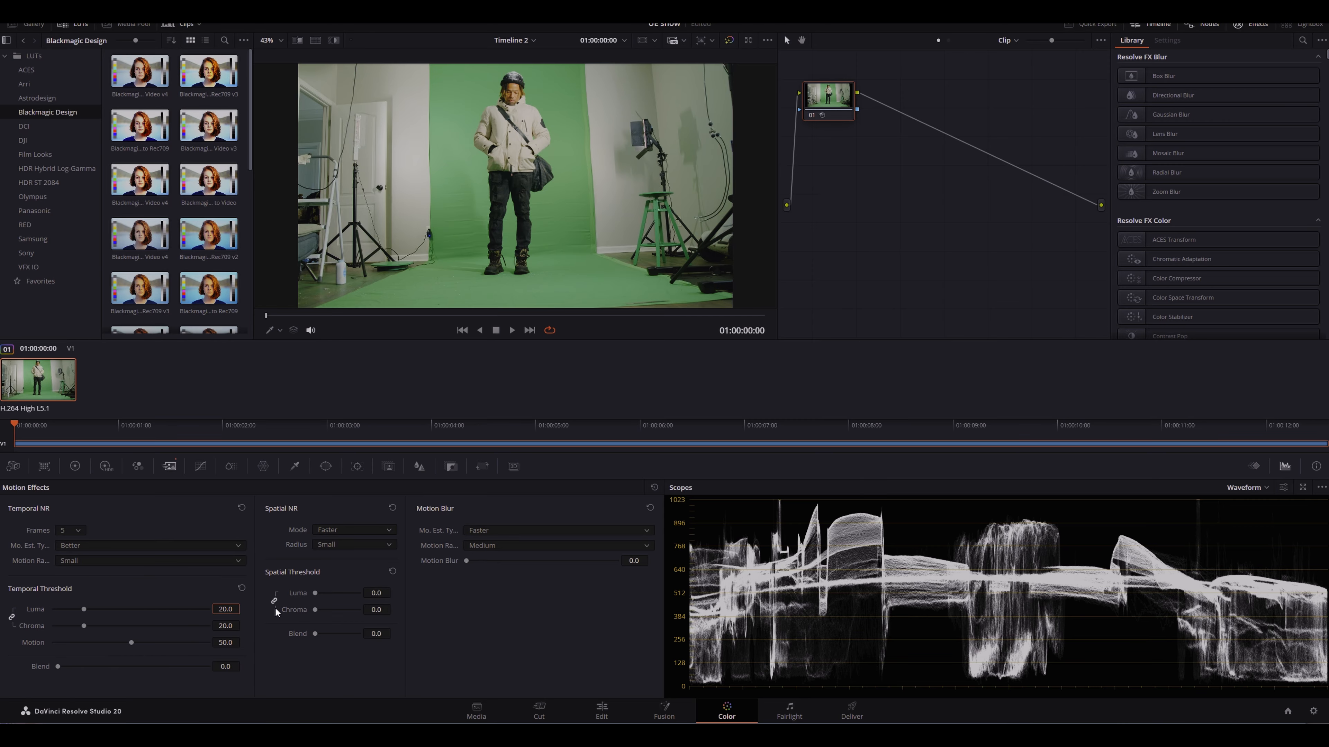
Step: Set the Spatial NR mode to Better with luma and chroma thresholds of 30
left_click(327, 530)
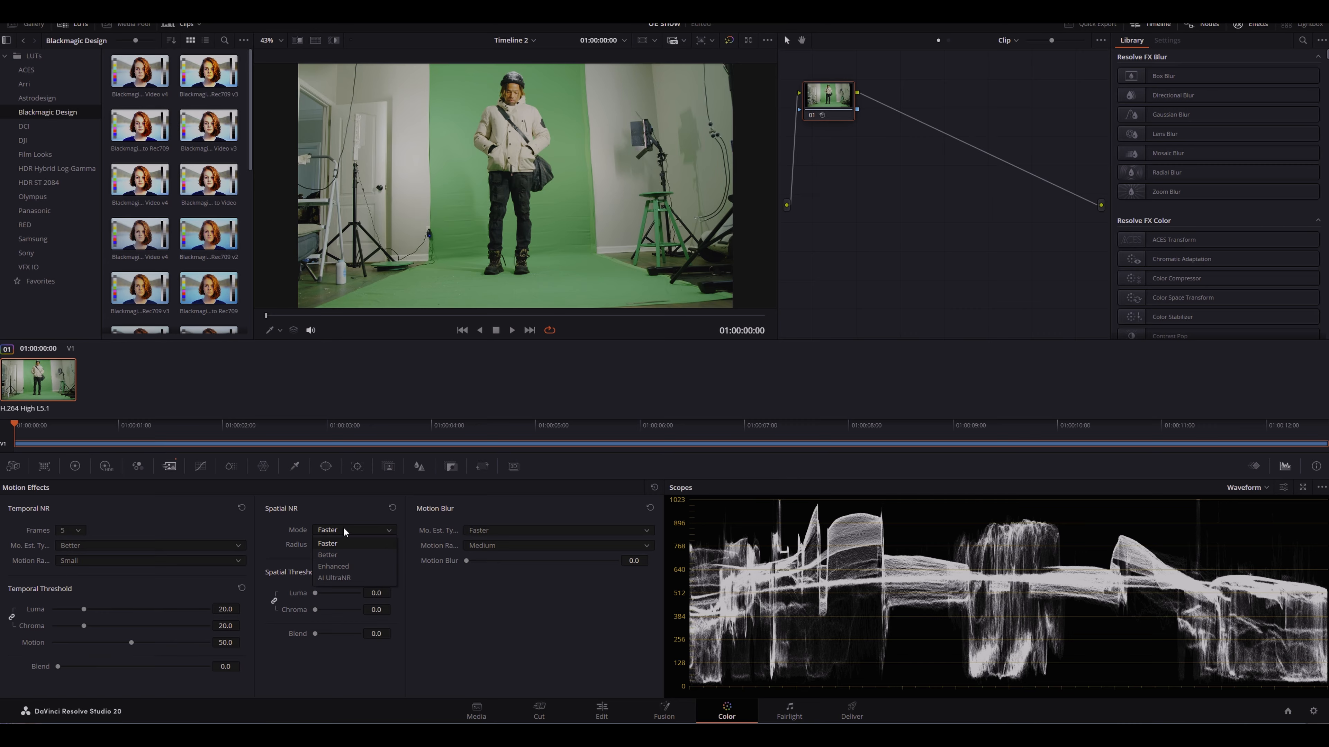
left_click(331, 506)
left_click(334, 528)
left_click(334, 550)
left_click(335, 544)
left_click(333, 557)
left_click(375, 609)
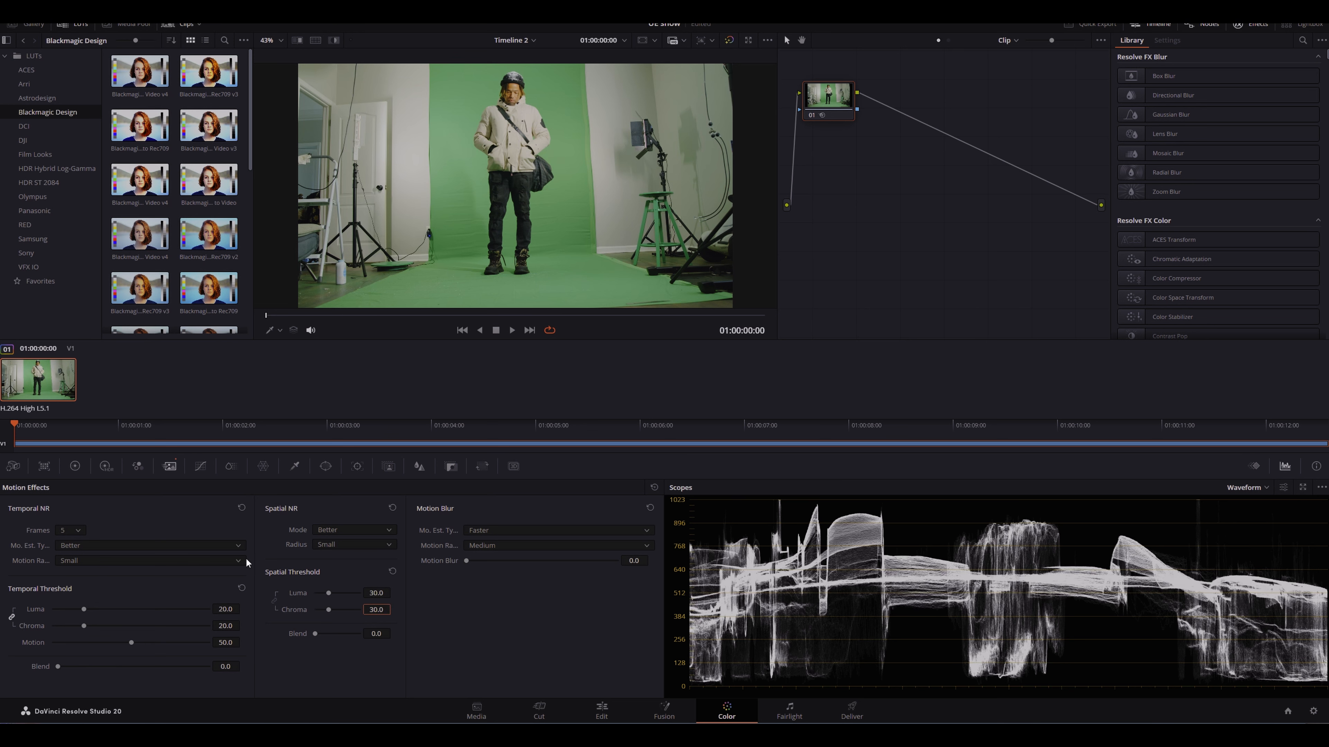
Step: Switch the Spatial NR mode to Faster and reset the spatial thresholds
left_click(353, 530)
left_click(348, 543)
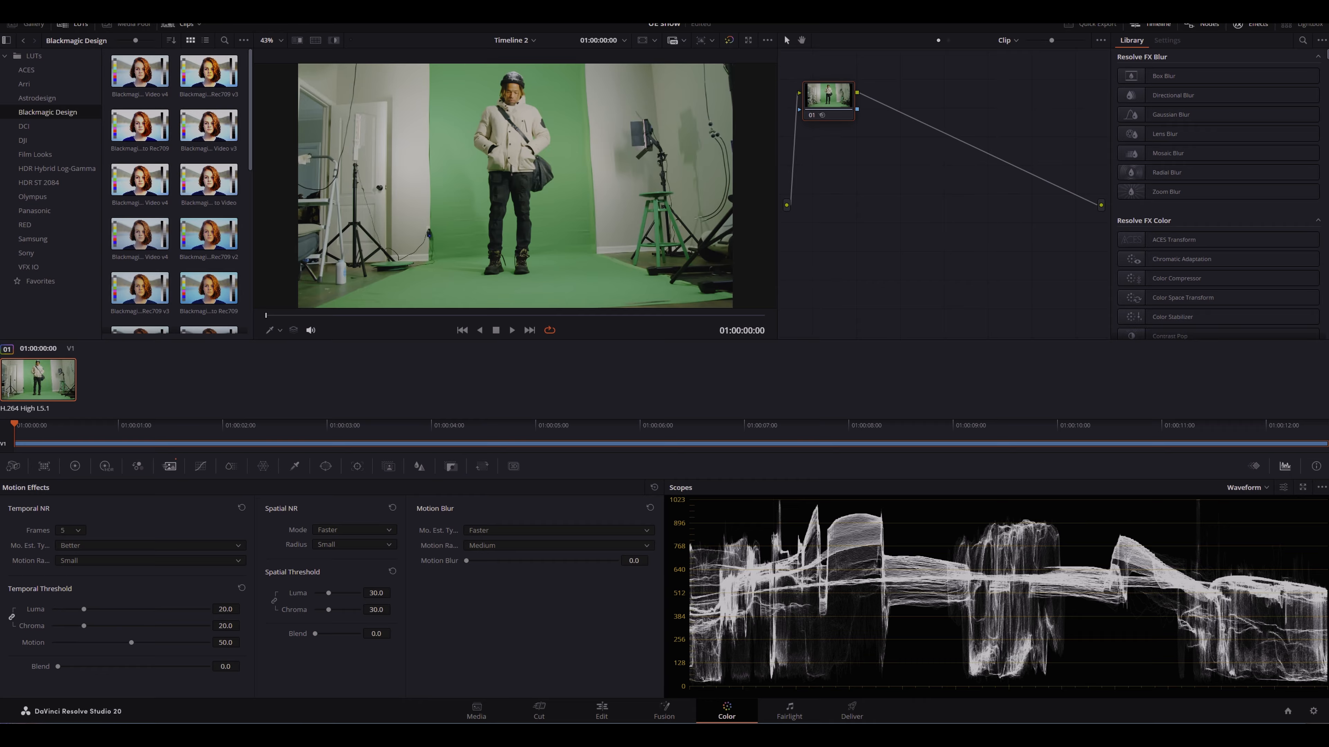
left_click(377, 593)
left_click(389, 571)
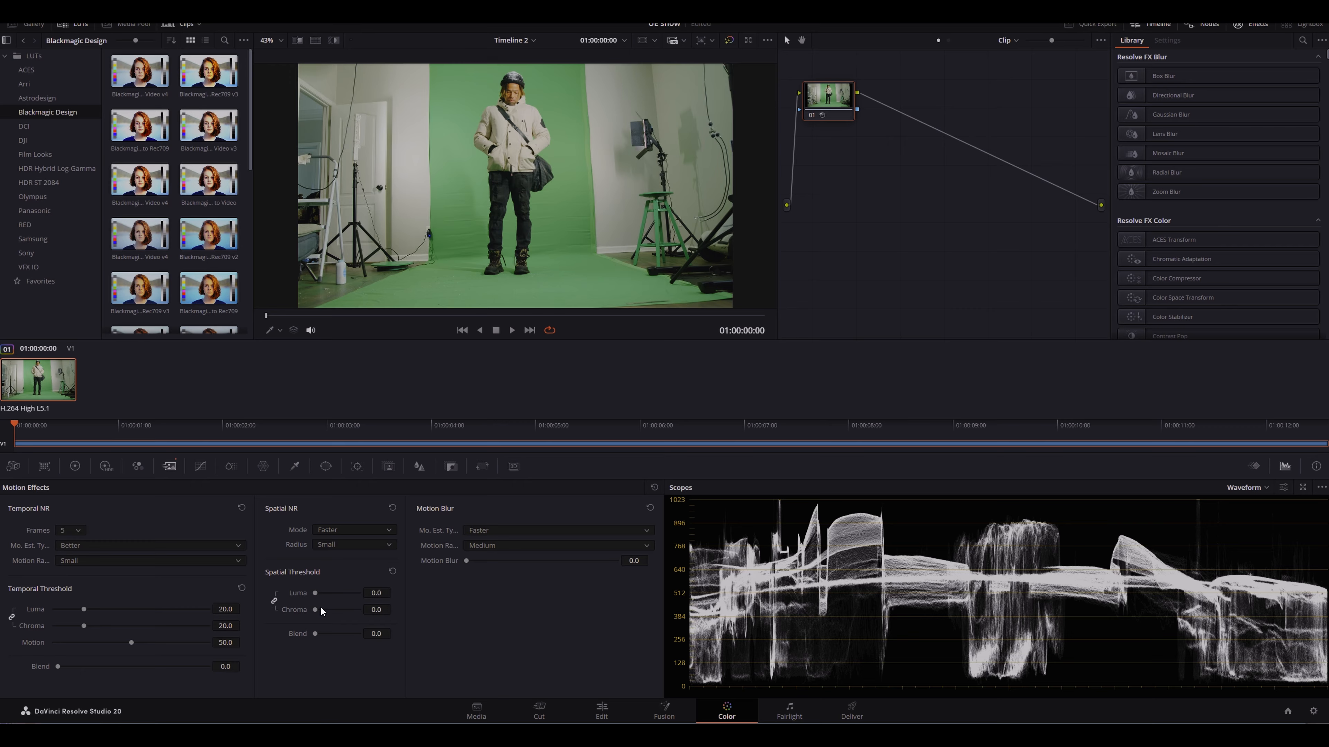
Step: Set the spatial luma and chroma thresholds to 25
left_click(376, 609)
type("25")
key("Return")
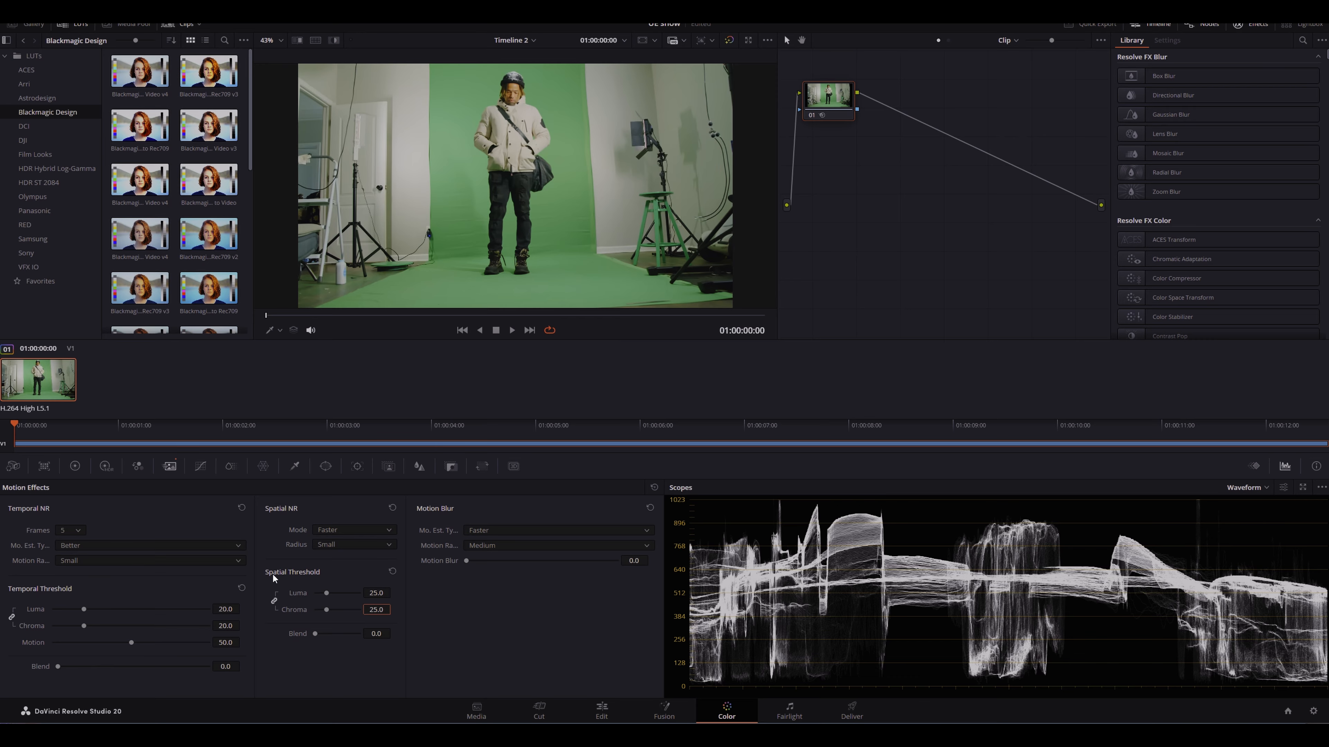
Step: Reset the spatial thresholds and set only the spatial chroma threshold to 30
left_click(393, 571)
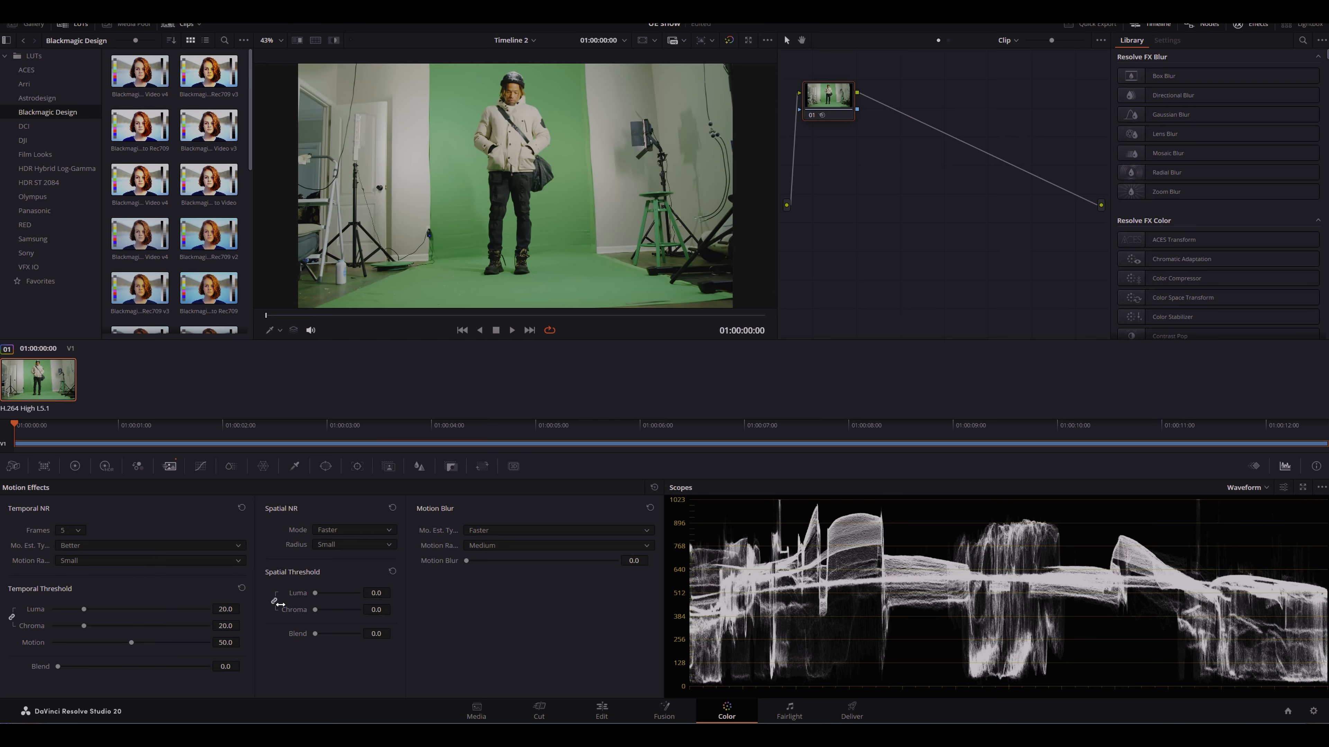
left_click(377, 609)
type("30")
key("Return")
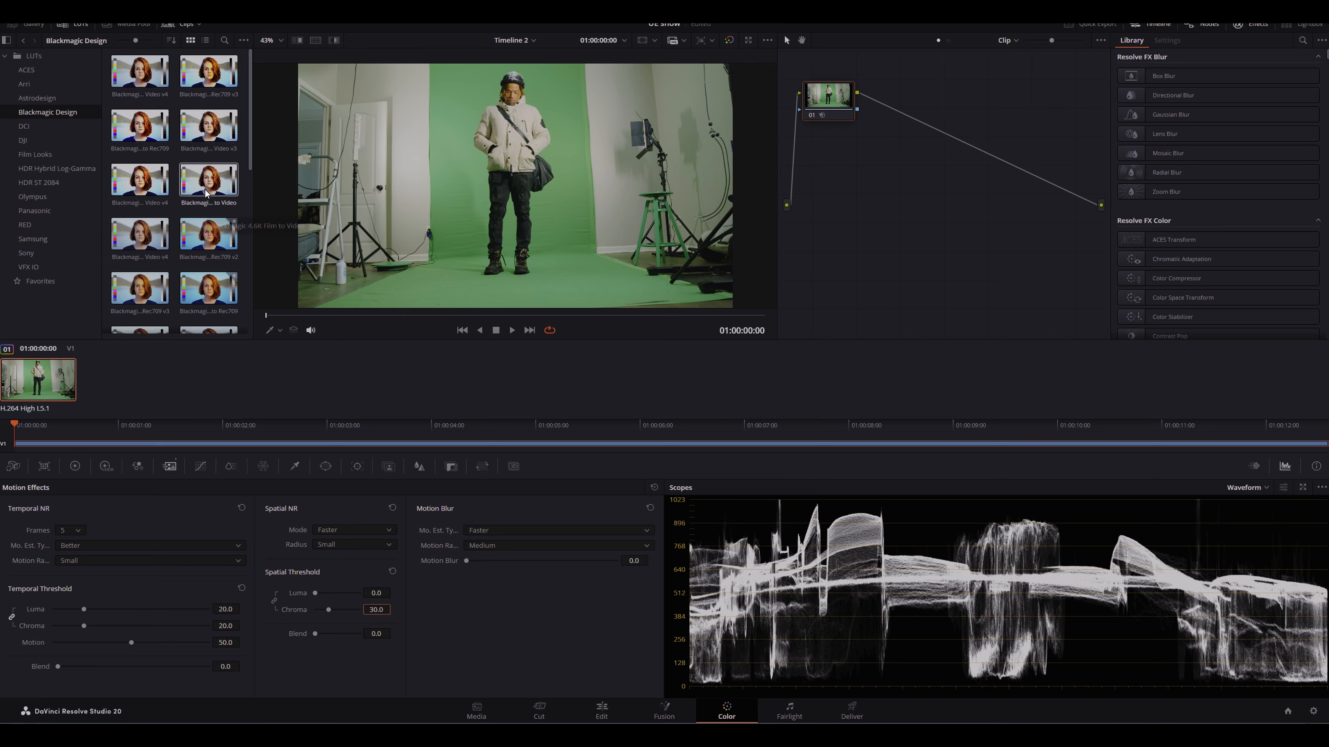
Step: Switch the Spatial NR mode to AI UltraNR
scroll(542, 151, "up", 3)
scroll(531, 164, "up", 3)
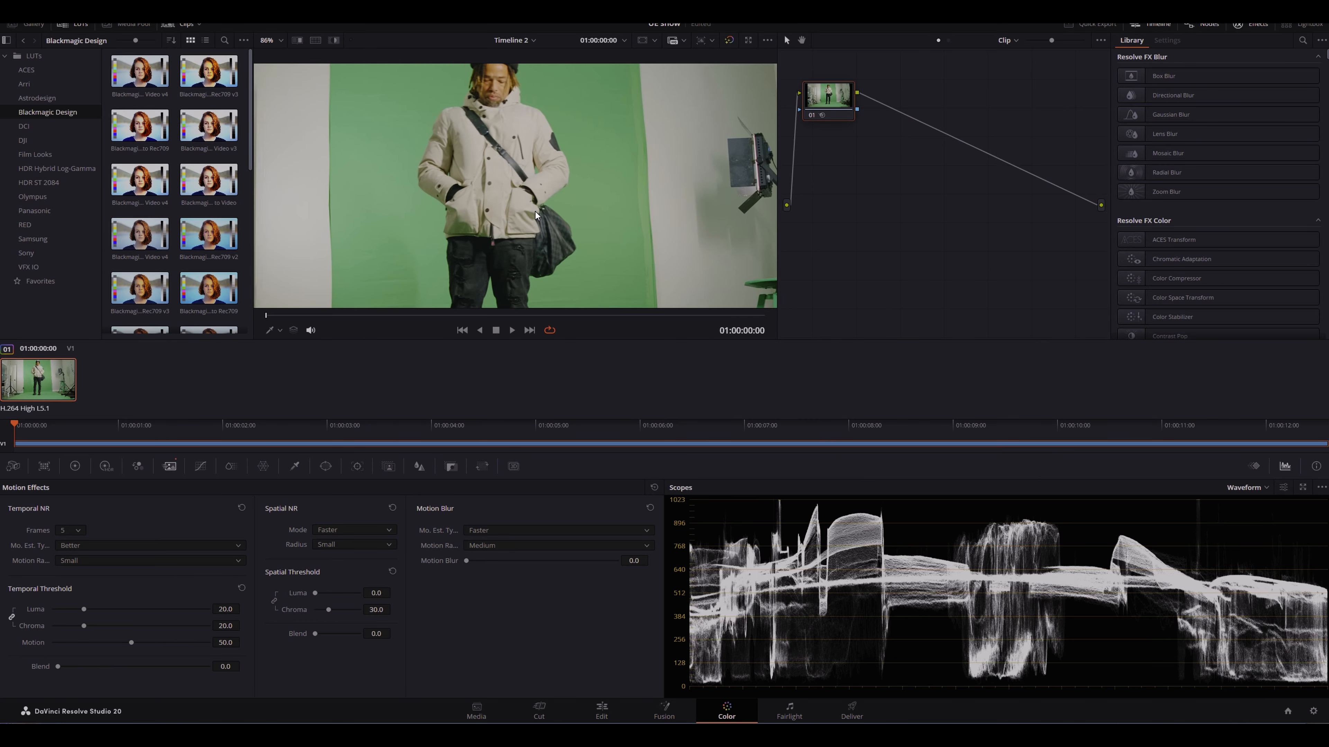
scroll(485, 222, "down", 4)
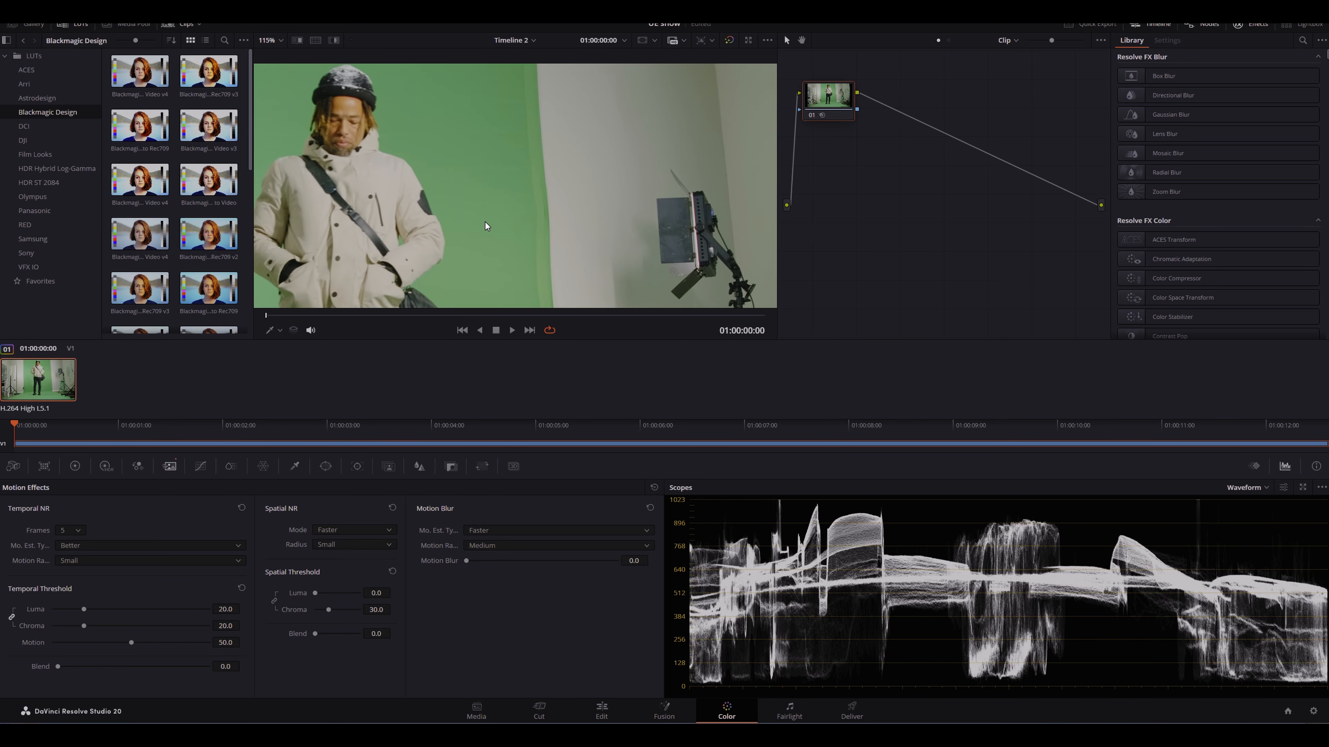
scroll(573, 151, "down", 3)
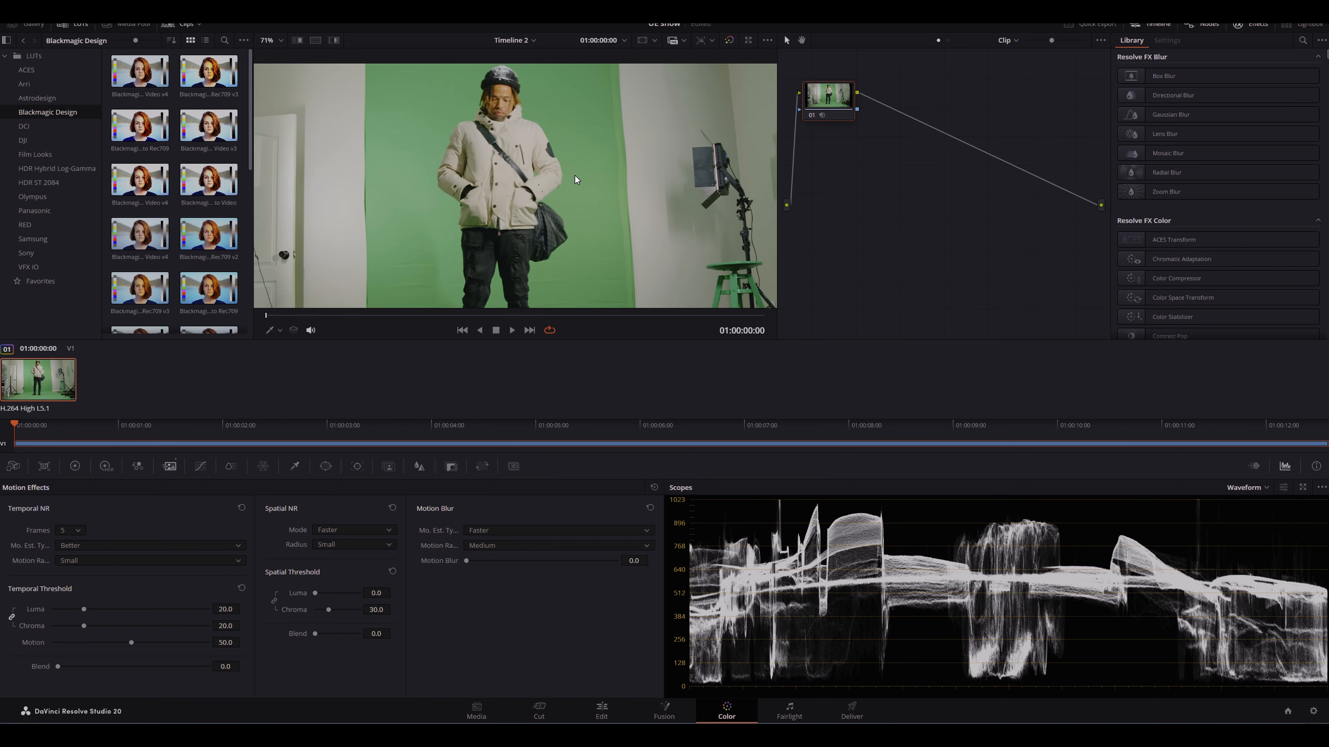
scroll(559, 182, "down", 1)
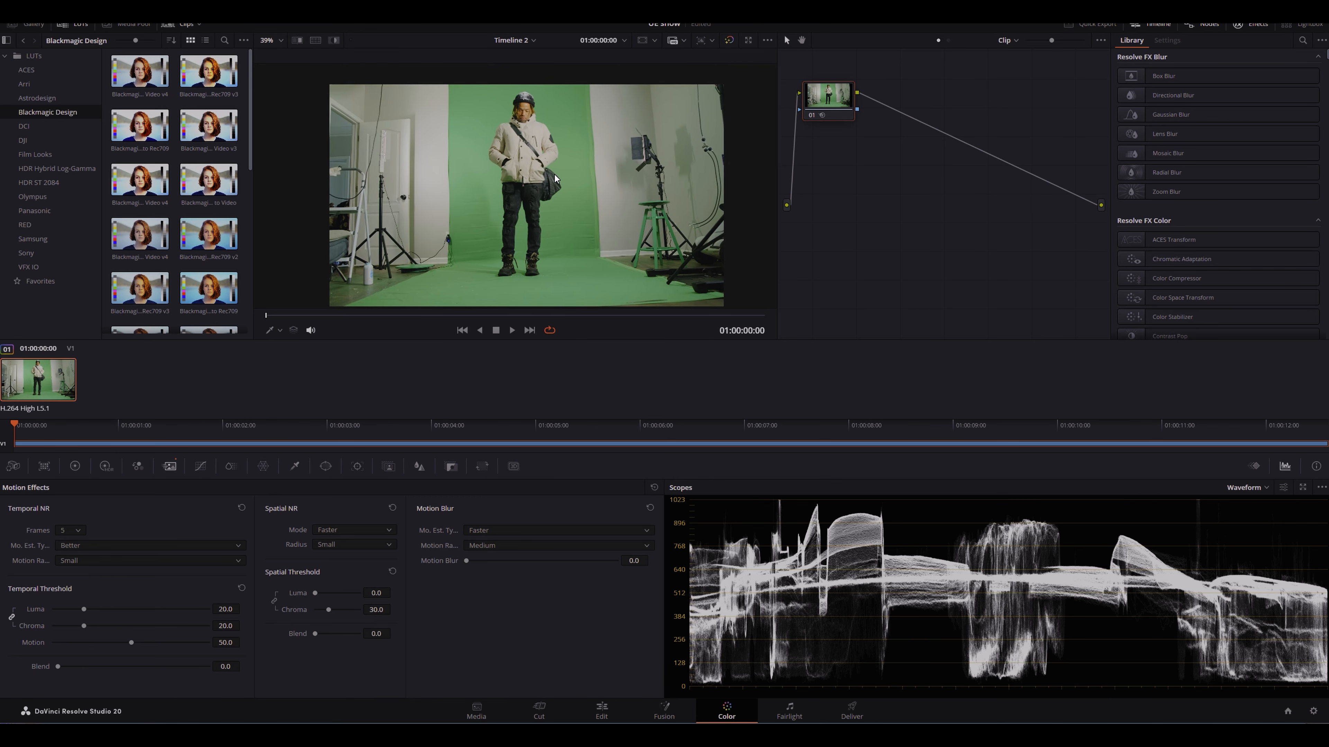
left_click(369, 530)
left_click(365, 578)
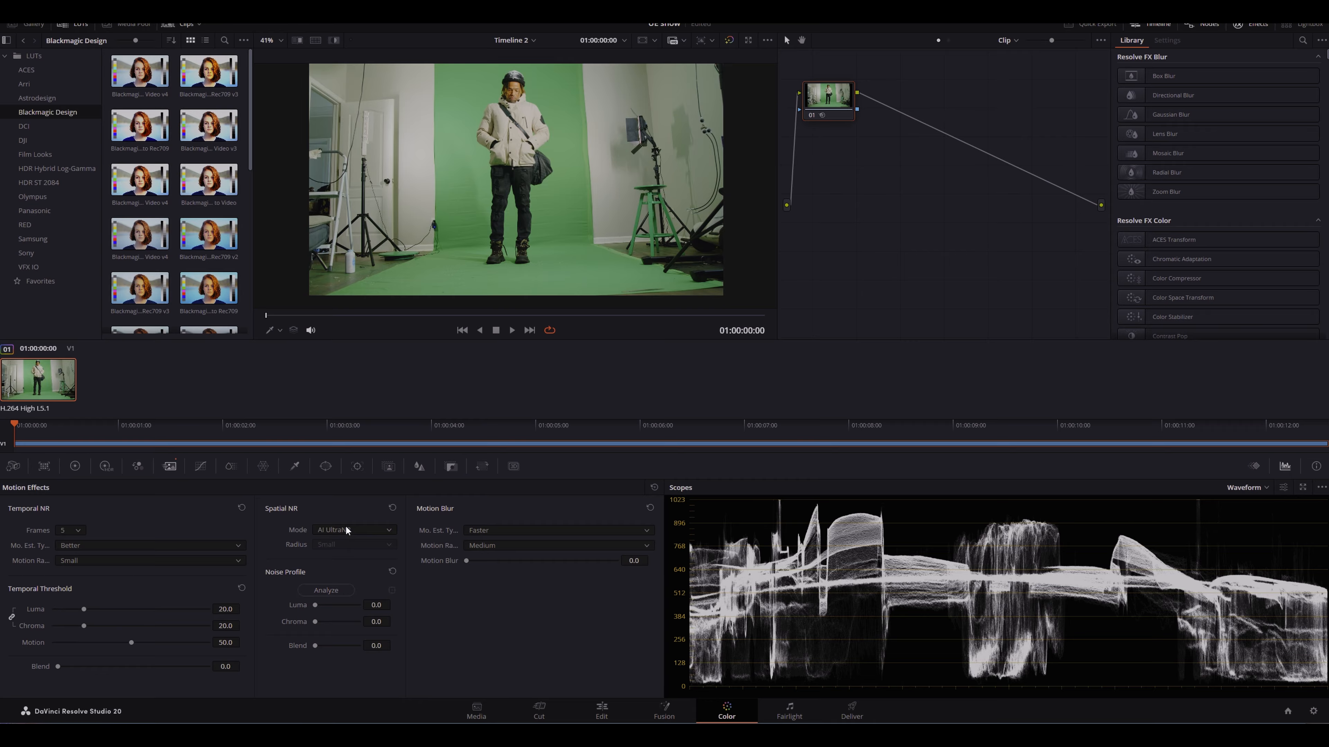
Step: Analyze the clip's noise profile for AI UltraNR
left_click(328, 593)
left_click_drag(674, 75, 558, 91)
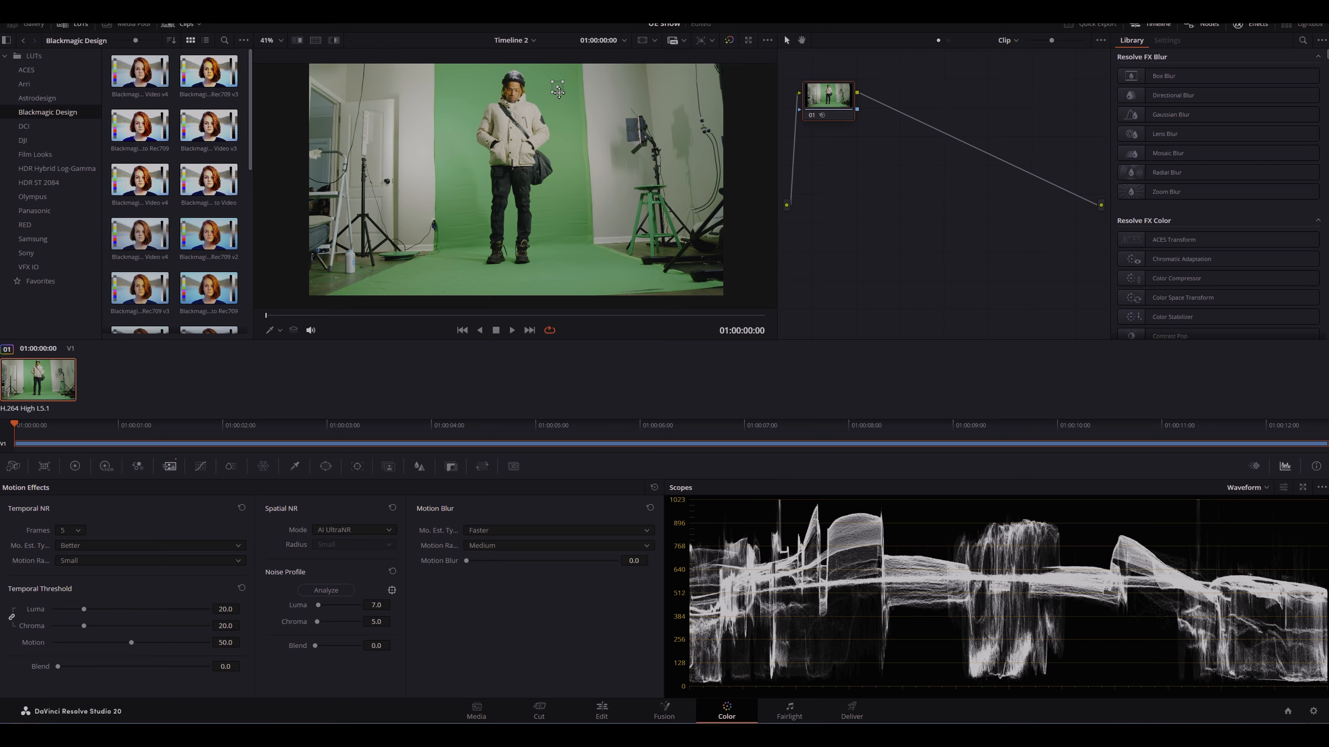
left_click(326, 590)
Step: Inspect the denoised clip in the viewer at different zoom levels and a later frame
scroll(552, 156, "up", 5)
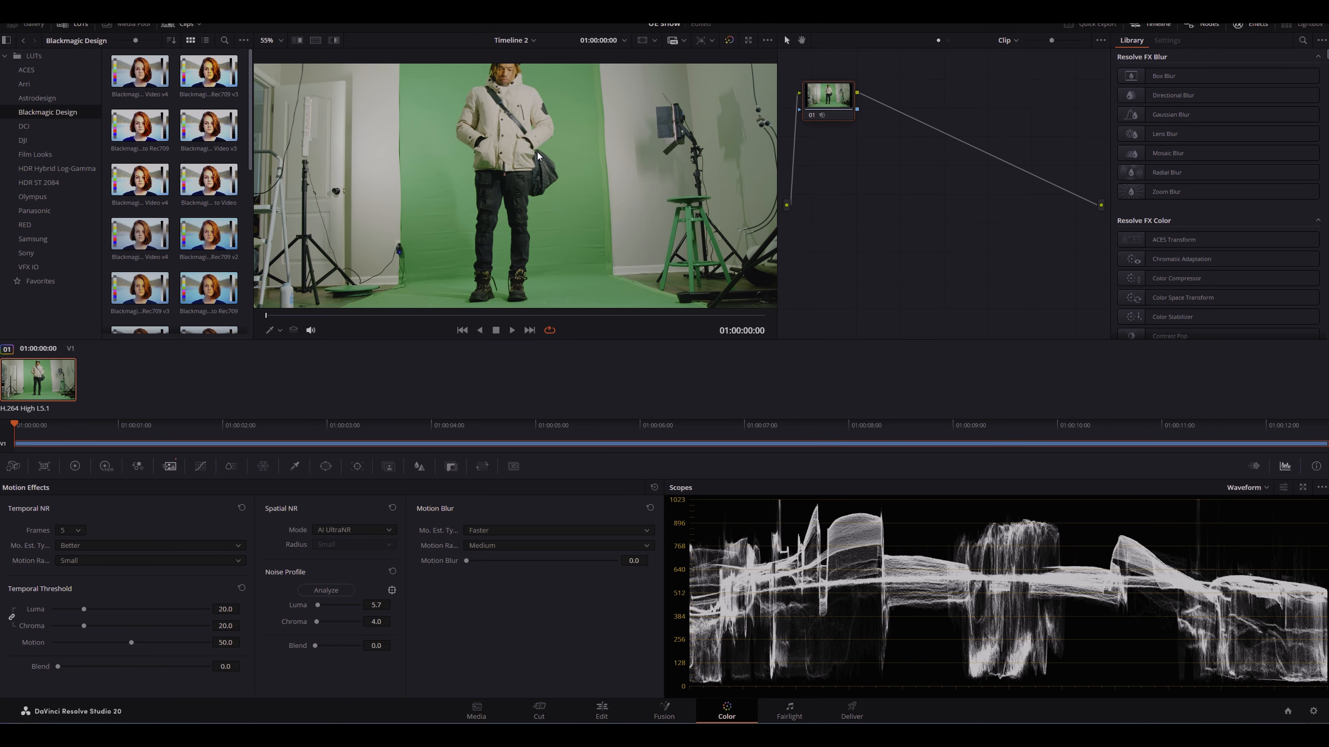
scroll(587, 181, "up", 1)
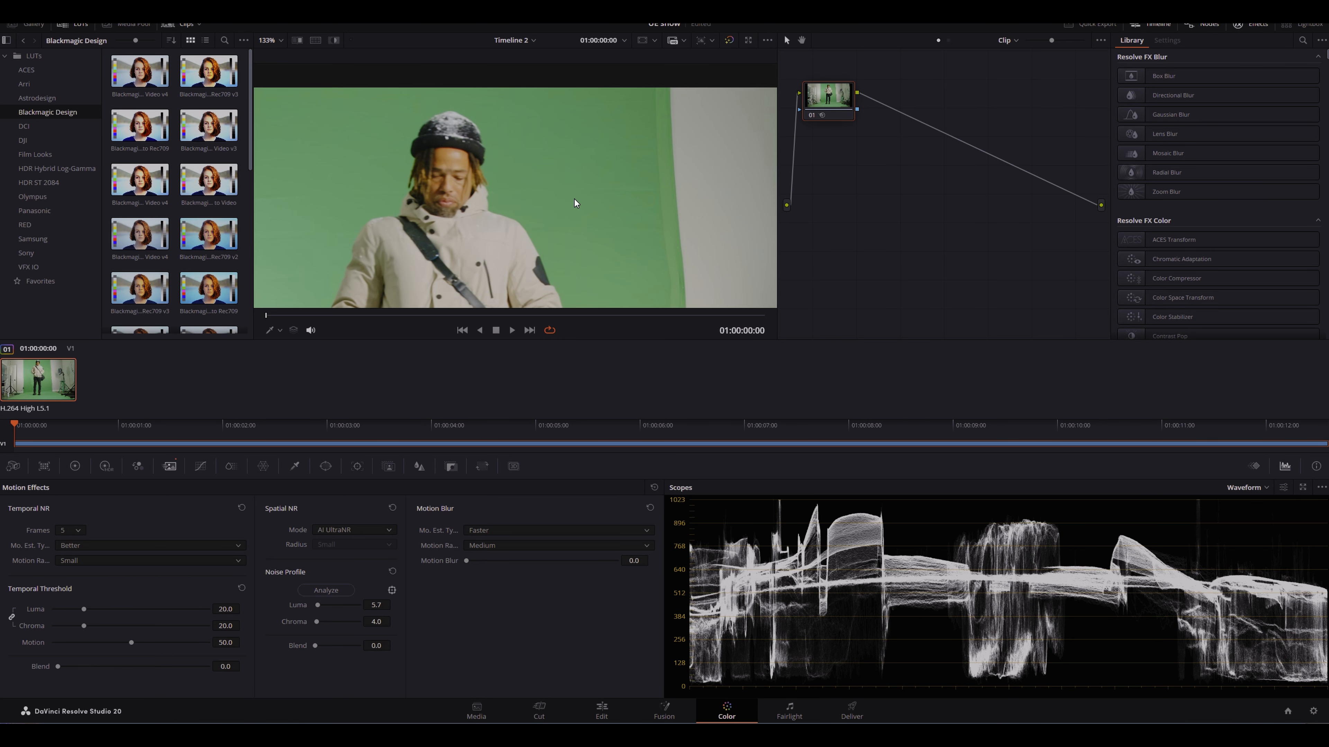
scroll(560, 201, "down", 3)
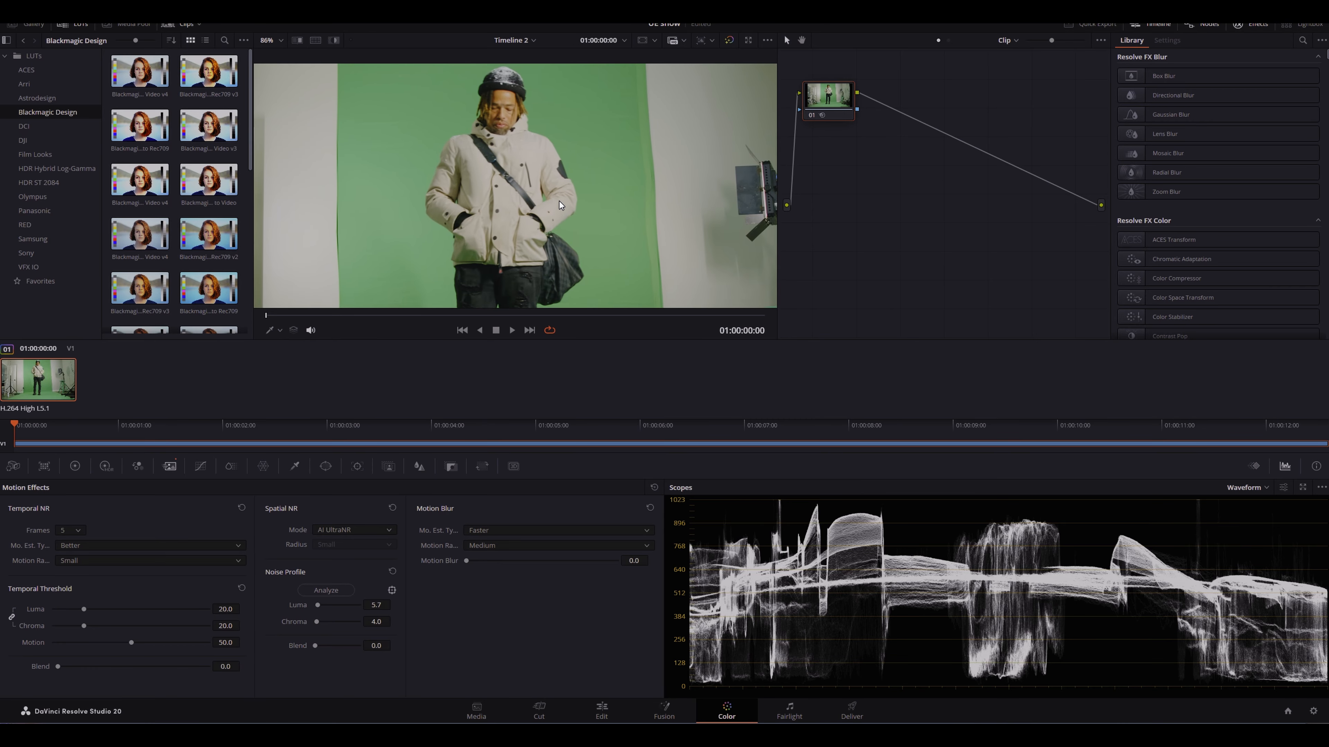
left_click_drag(283, 440, 476, 426)
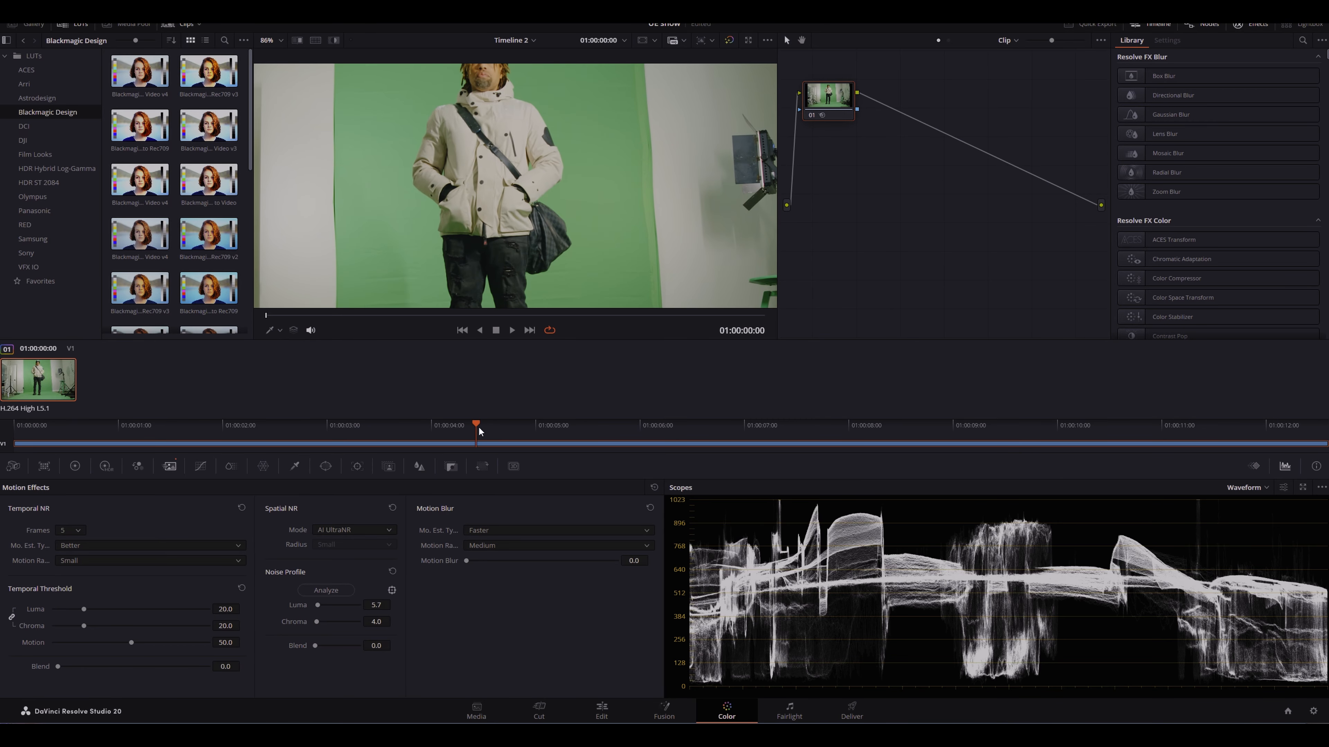
scroll(549, 199, "down", 3)
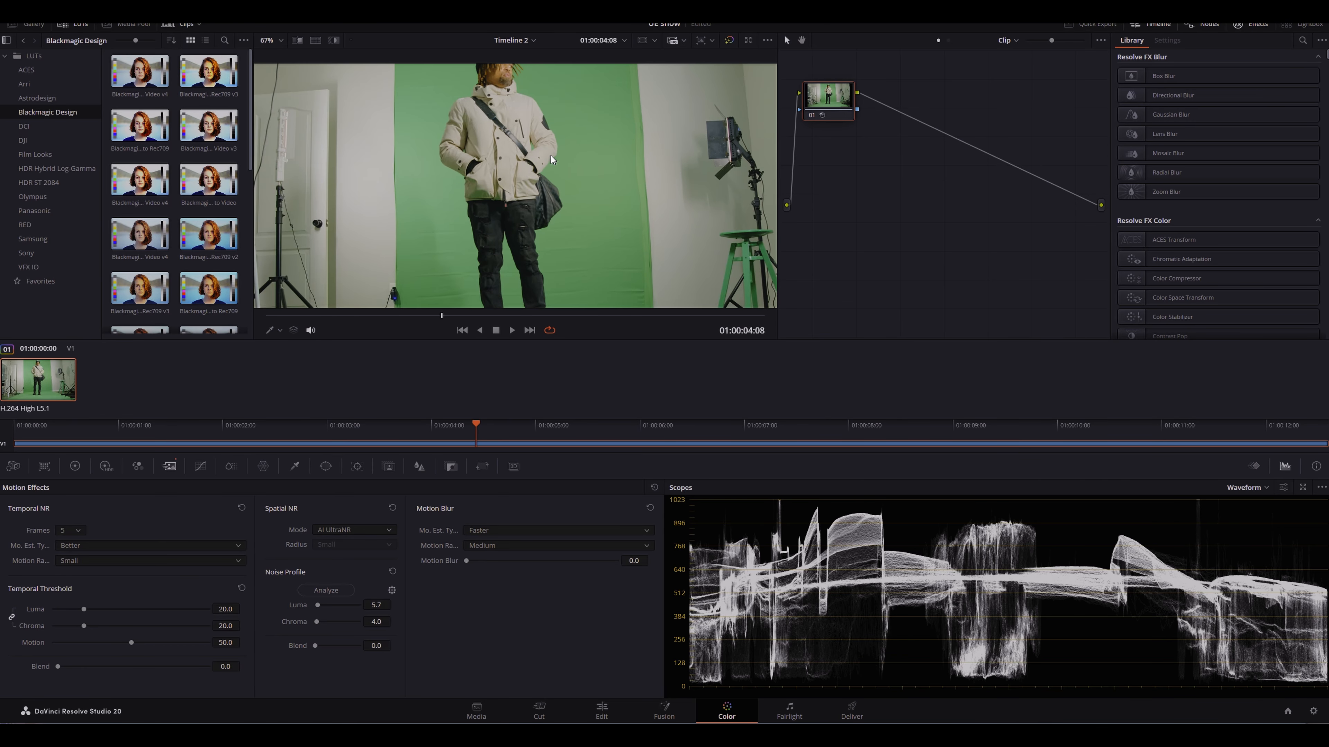
scroll(555, 199, "down", 2)
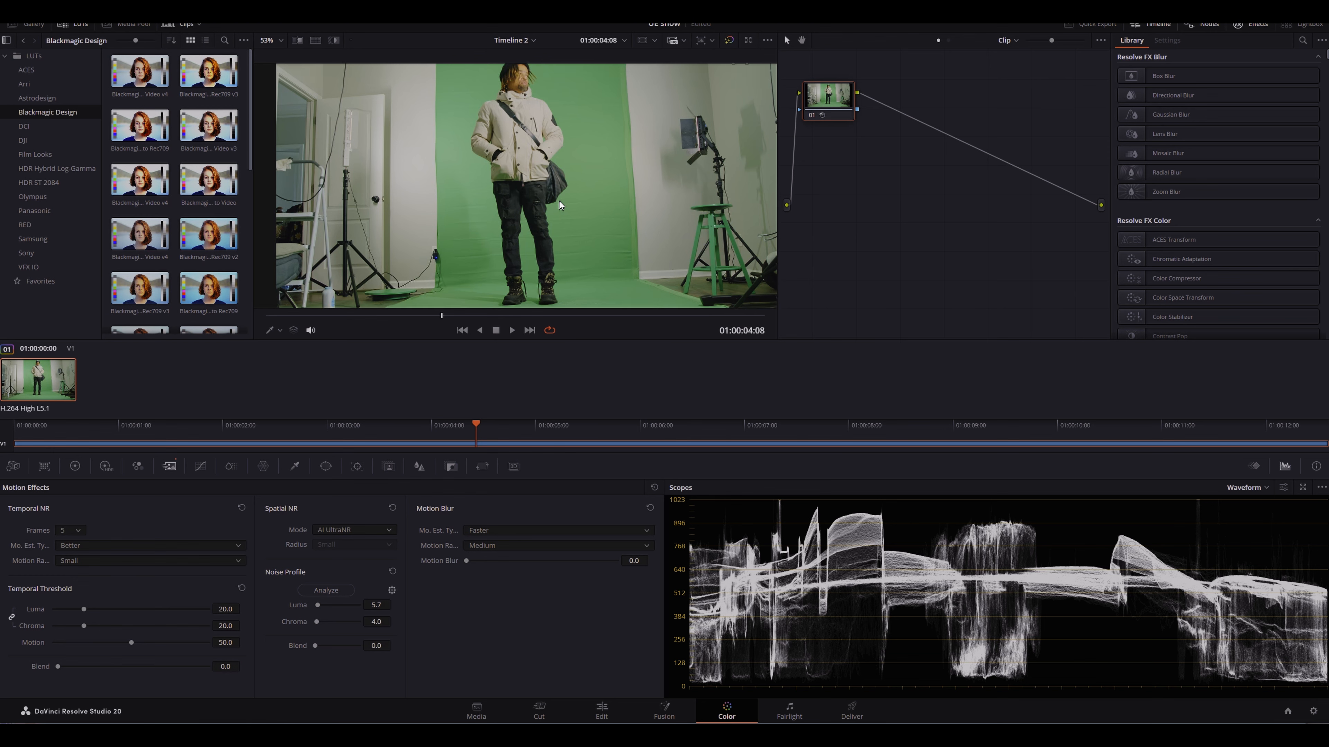
scroll(554, 181, "up", 1)
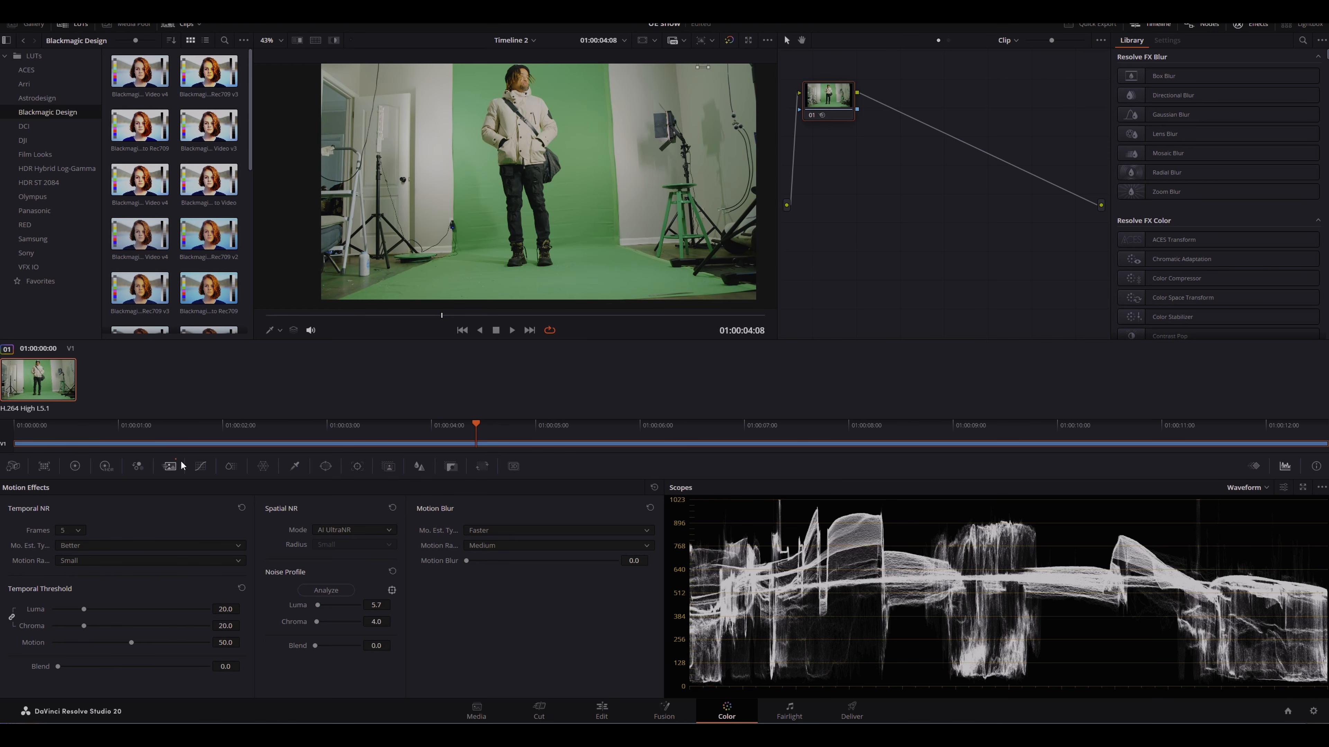
Step: Open the Blur palette and check the viewer image
left_click(419, 467)
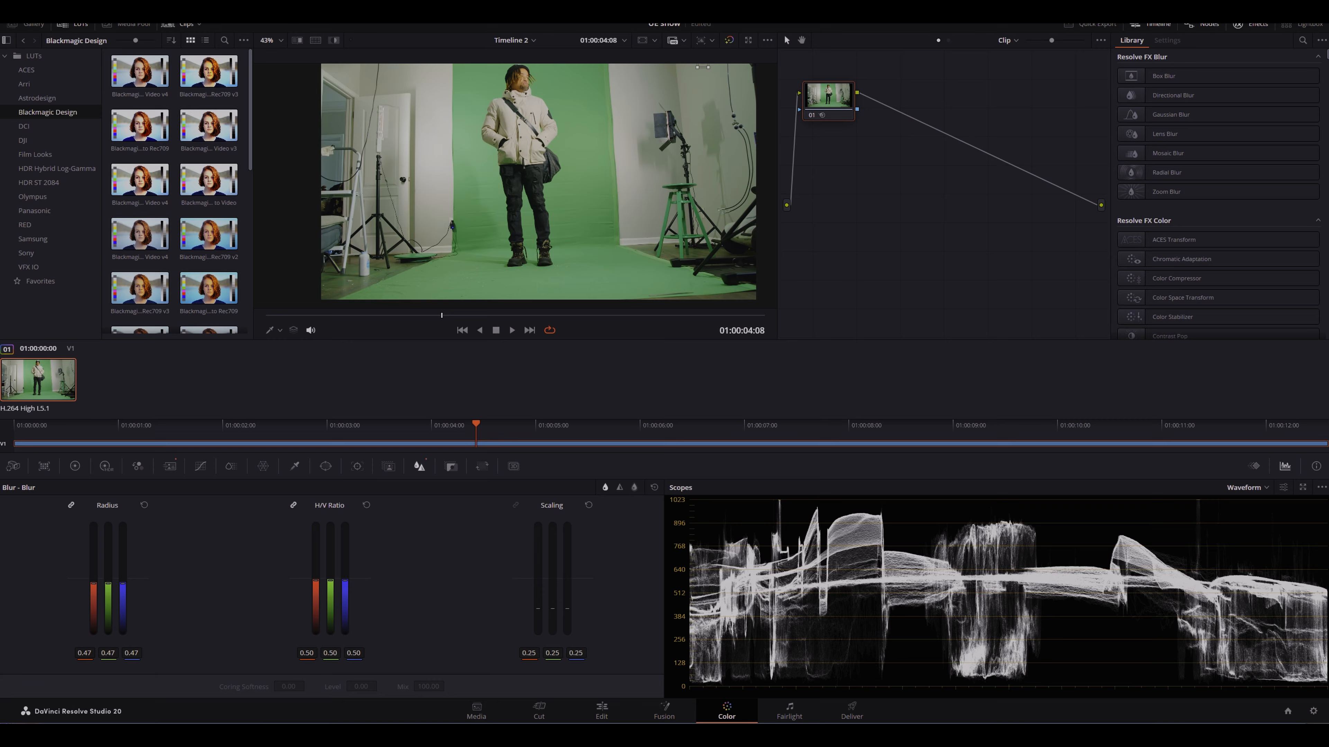
scroll(492, 183, "up", 4)
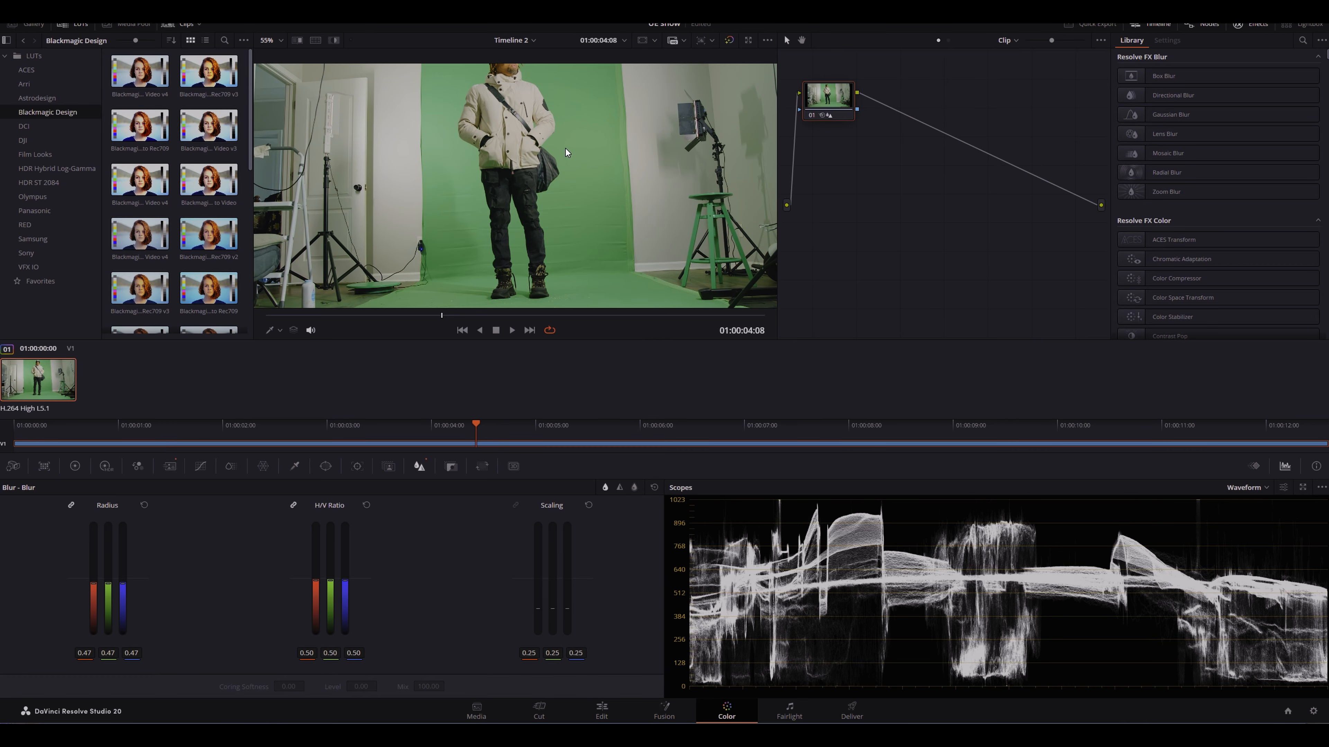
scroll(548, 175, "down", 4)
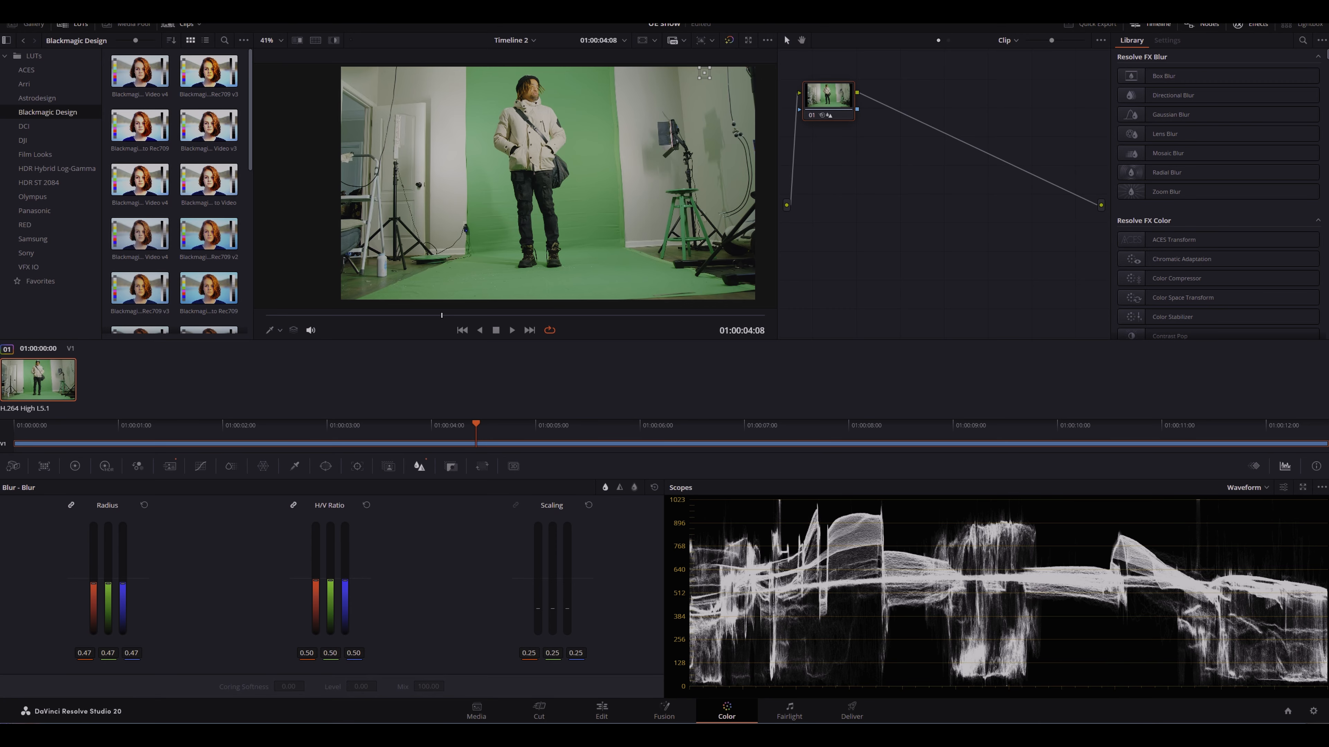
Step: On the Deliver page, set the render file name to SNOW_DN in the snow folder
left_click(852, 712)
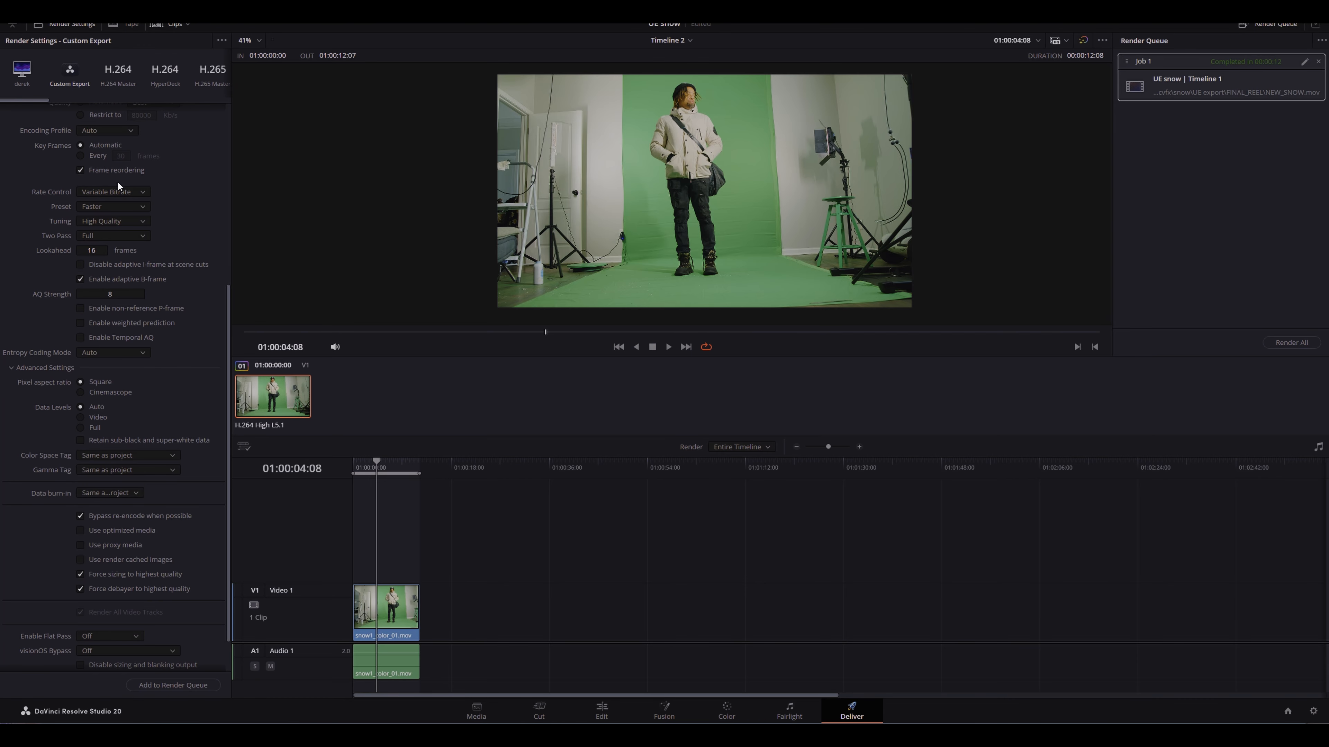
scroll(137, 183, "up", 3)
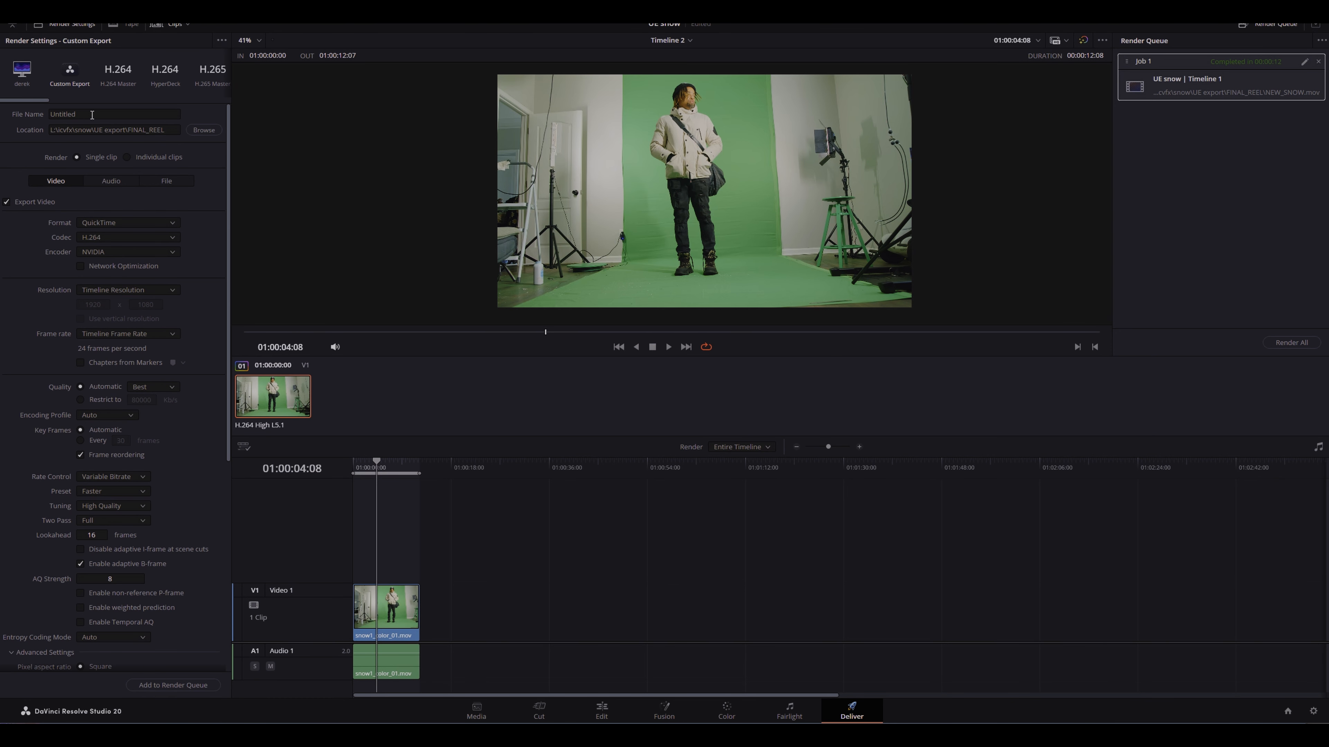
left_click(52, 114)
left_click(193, 132)
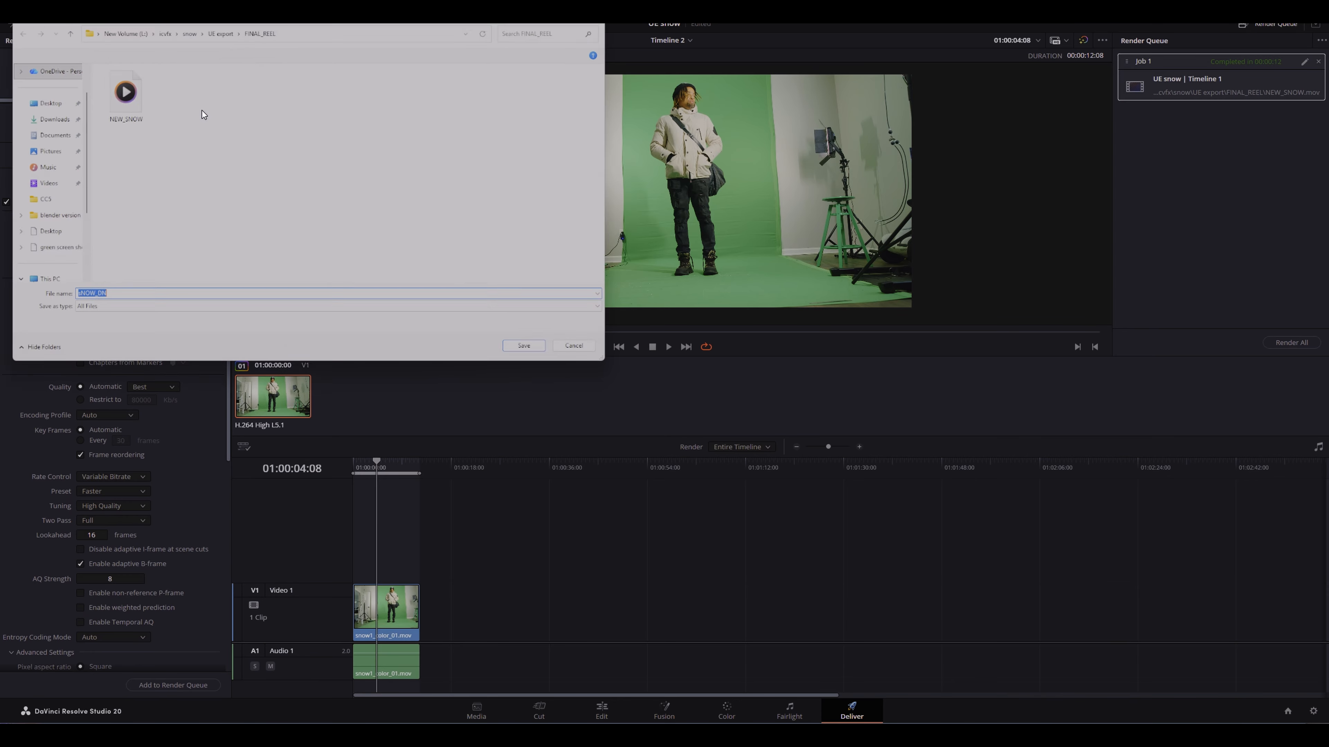
left_click(186, 28)
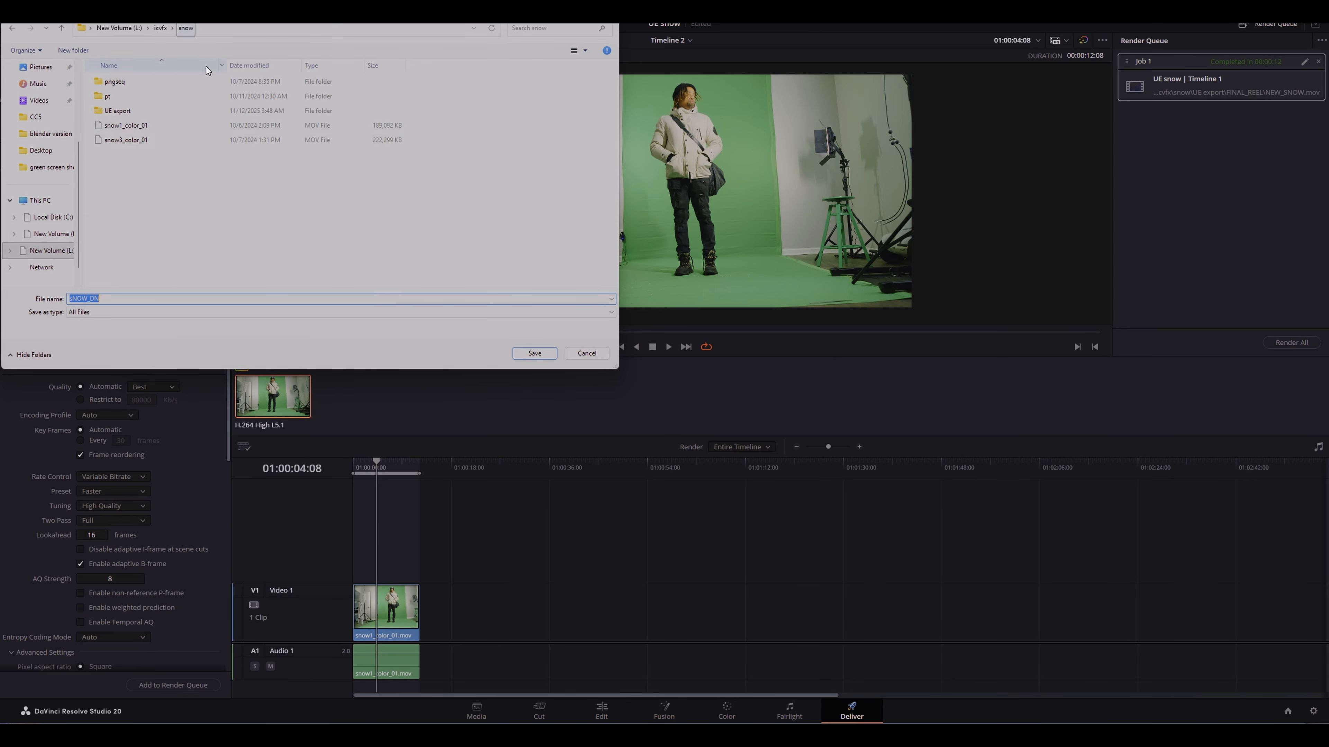
left_click(71, 299)
key("BackSpace")
type("S")
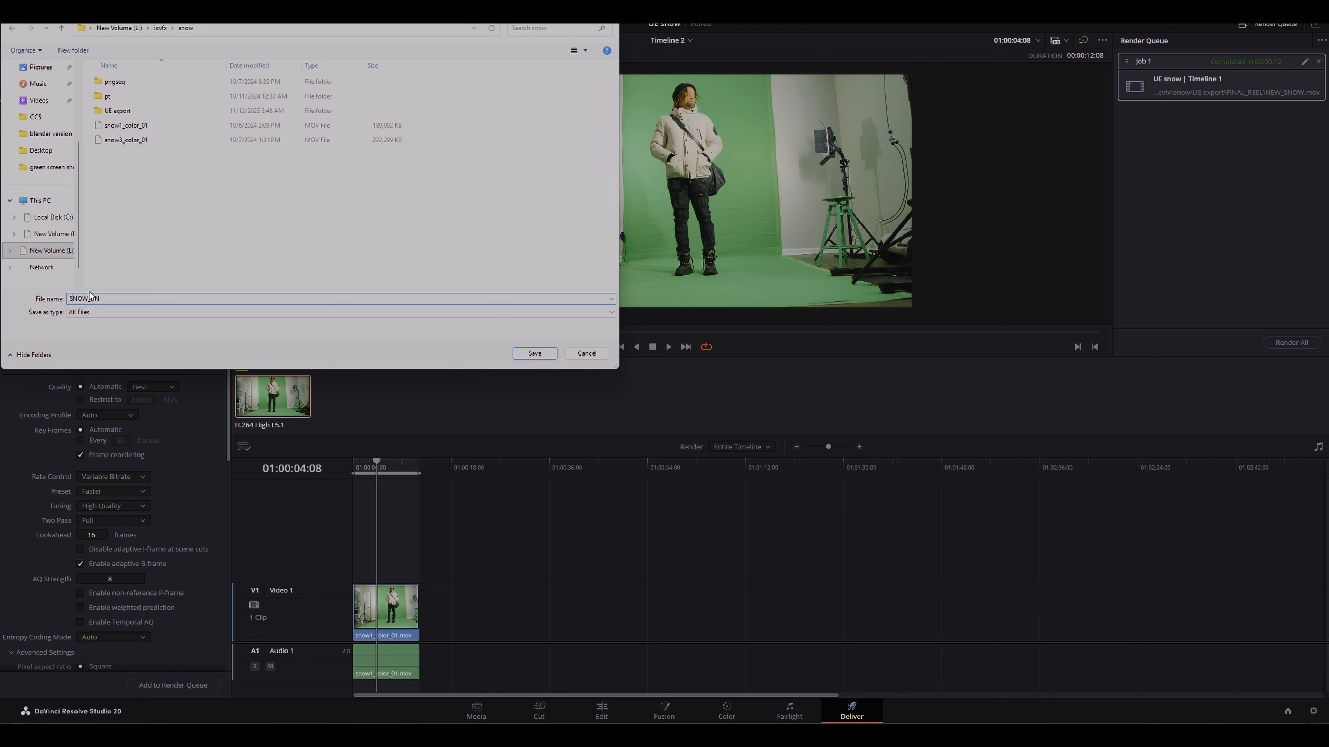
left_click(537, 359)
Step: Add the render job to the render queue
scroll(136, 492, "down", 6)
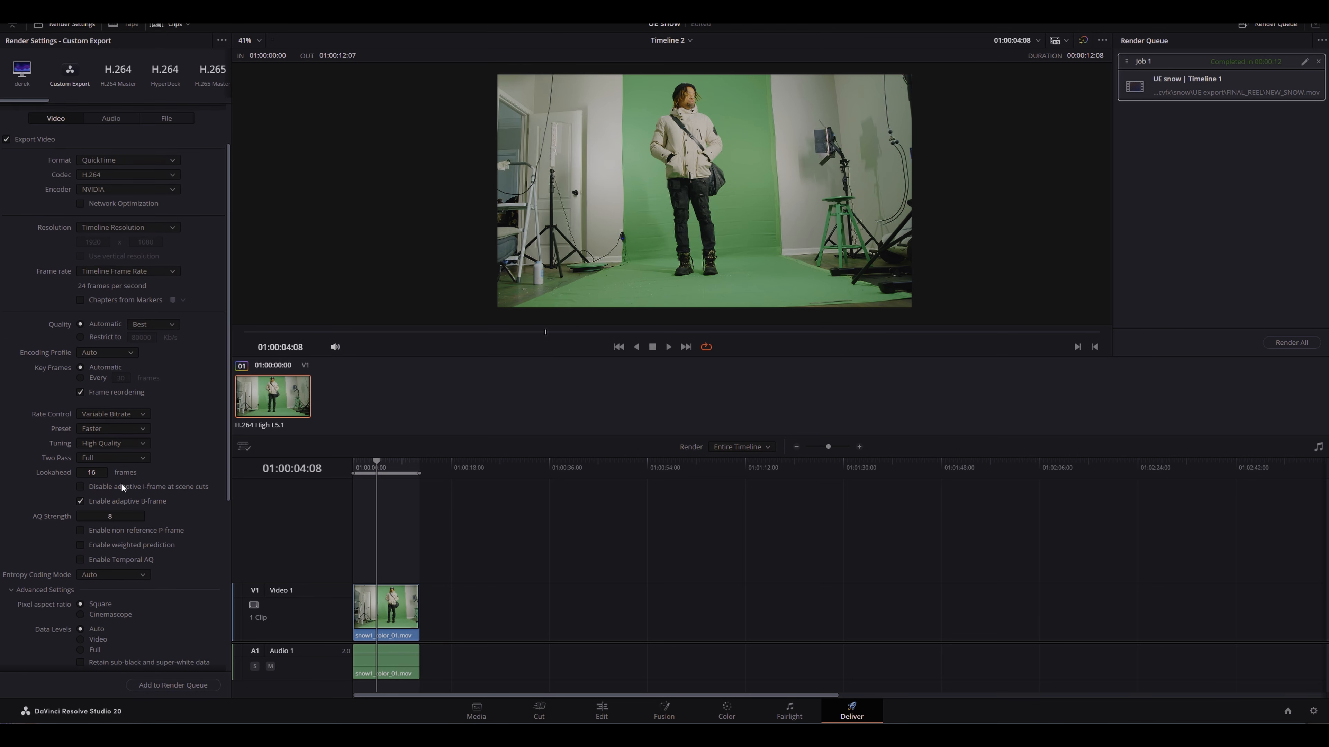
left_click(167, 684)
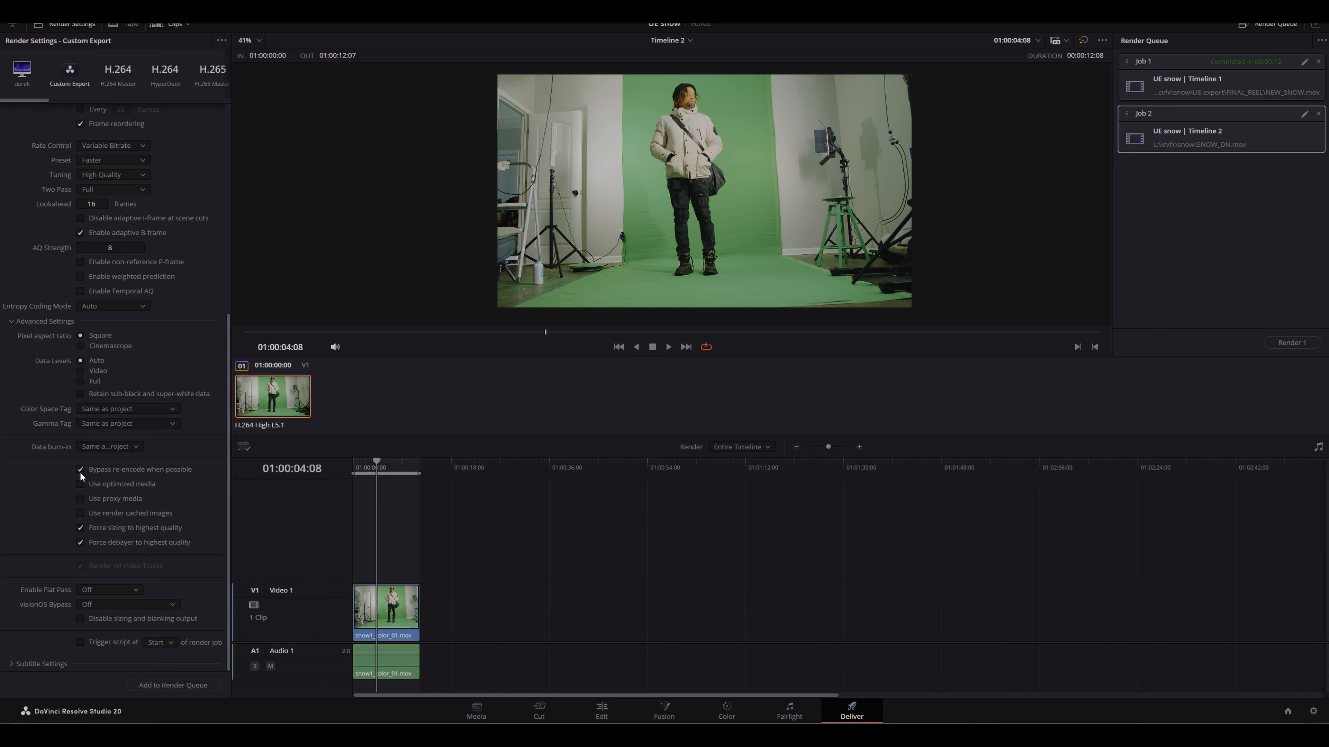
scroll(128, 516, "up", 2)
left_click(17, 387)
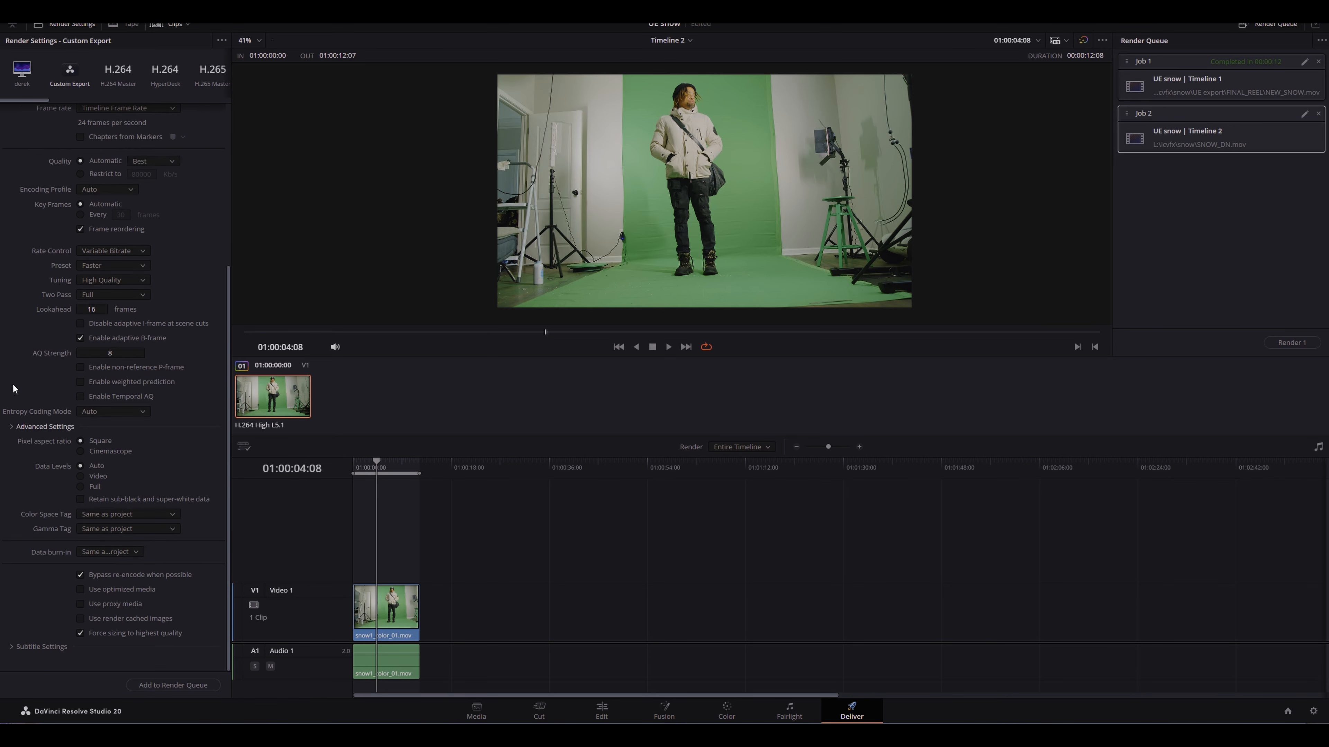
Step: Review the render settings' advanced options and the Two Pass setting
left_click(16, 649)
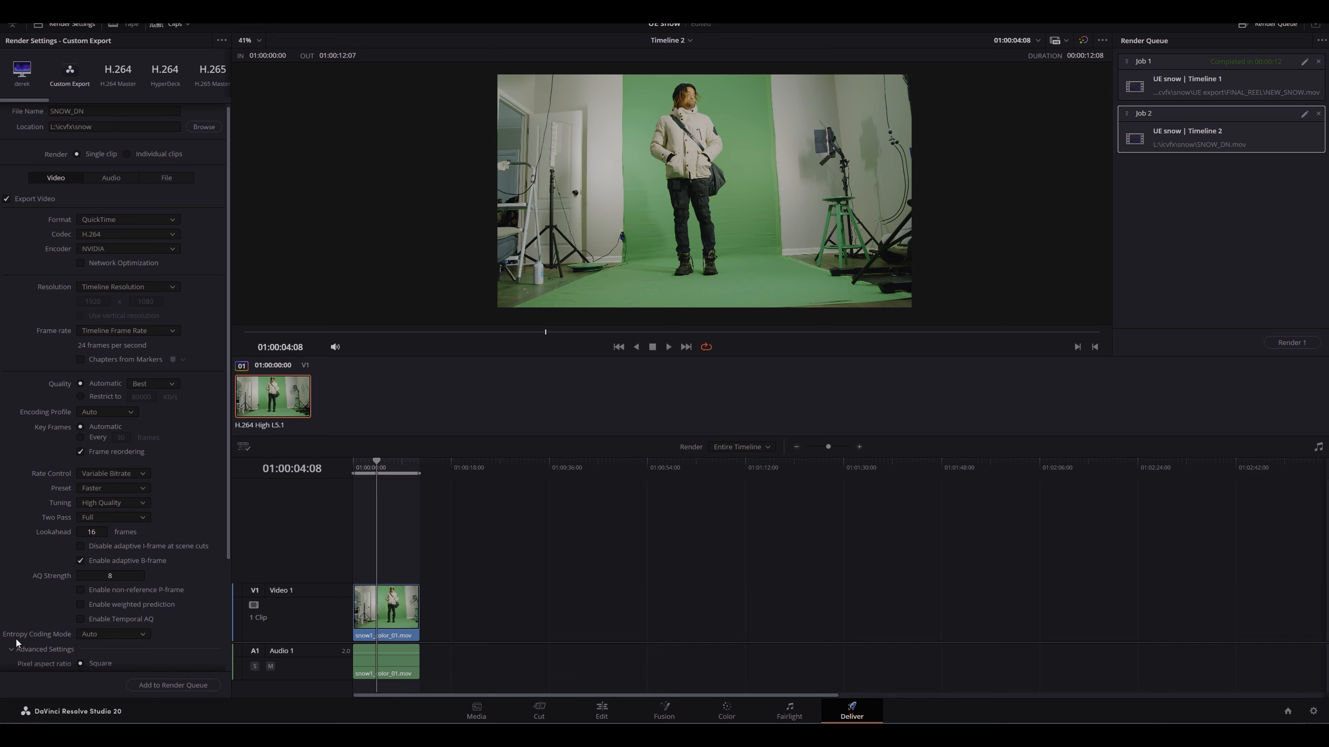
scroll(45, 540, "down", 3)
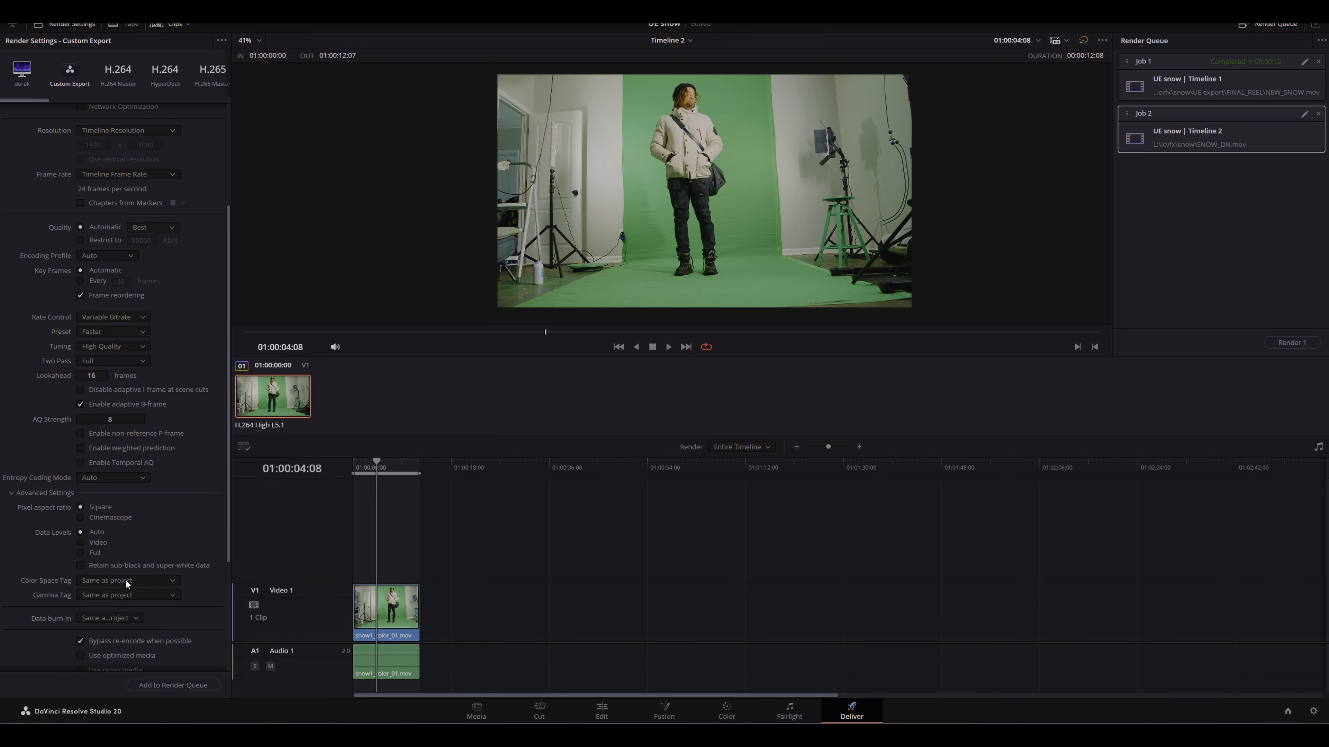
scroll(125, 578, "down", 2)
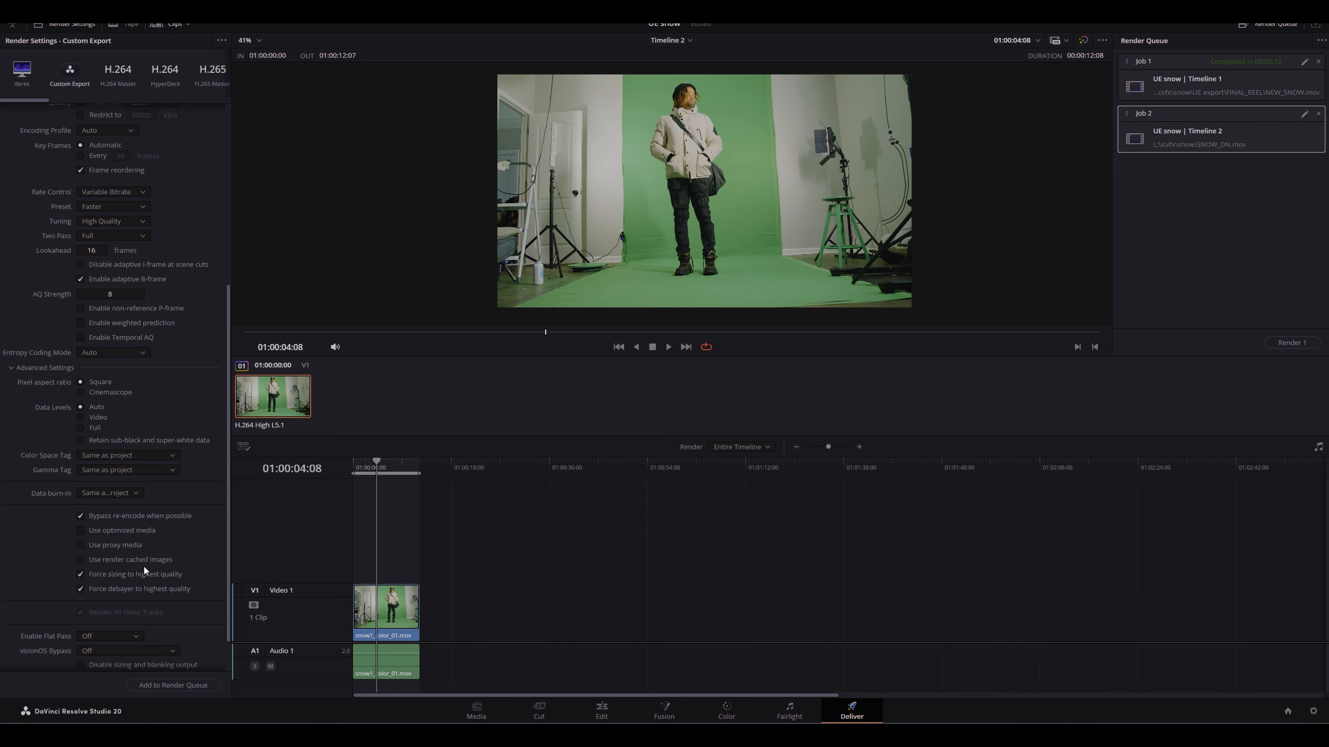
scroll(128, 483, "up", 3)
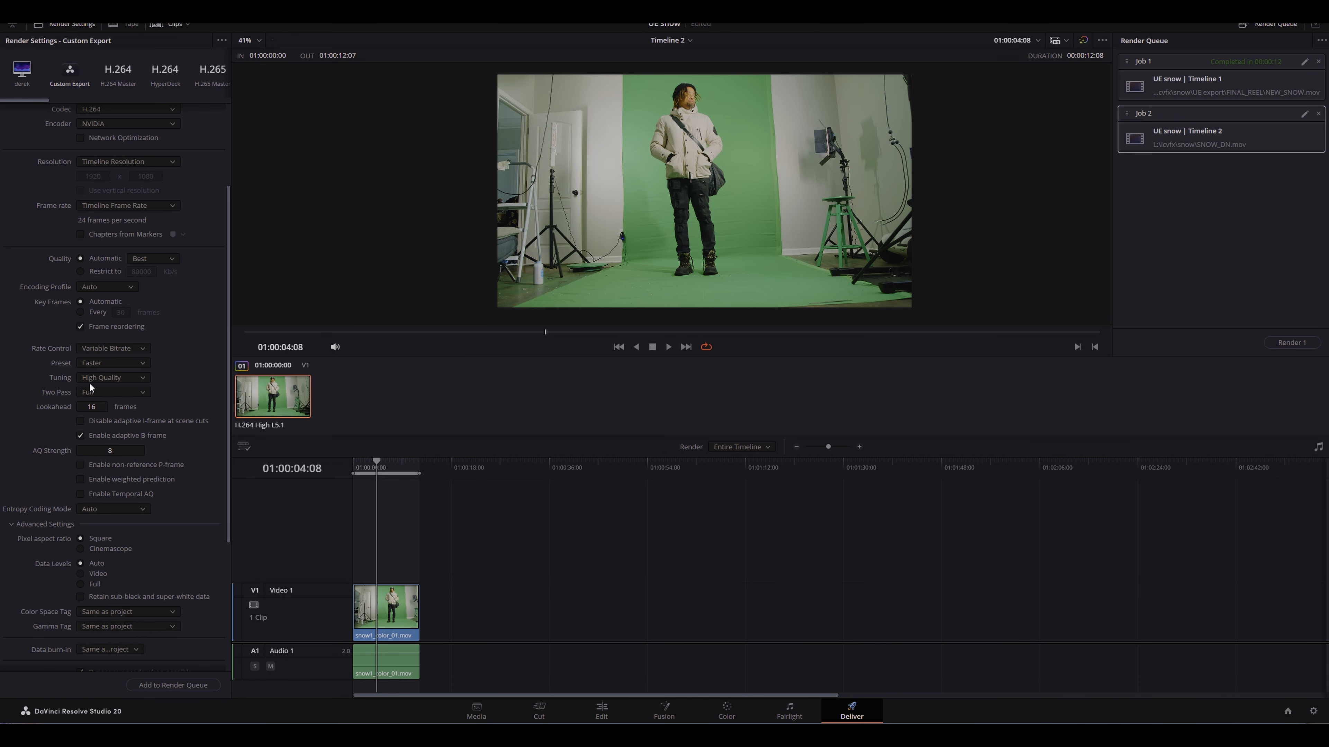
left_click(109, 393)
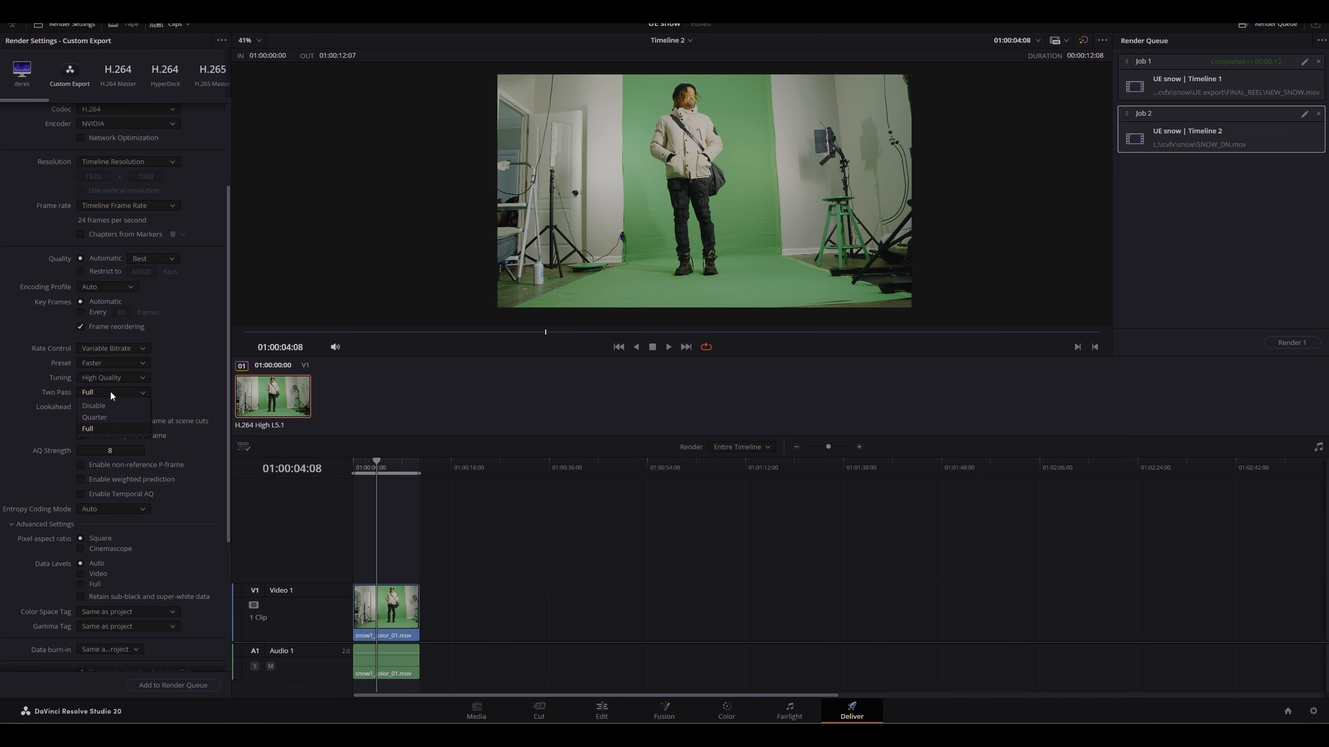
left_click(105, 391)
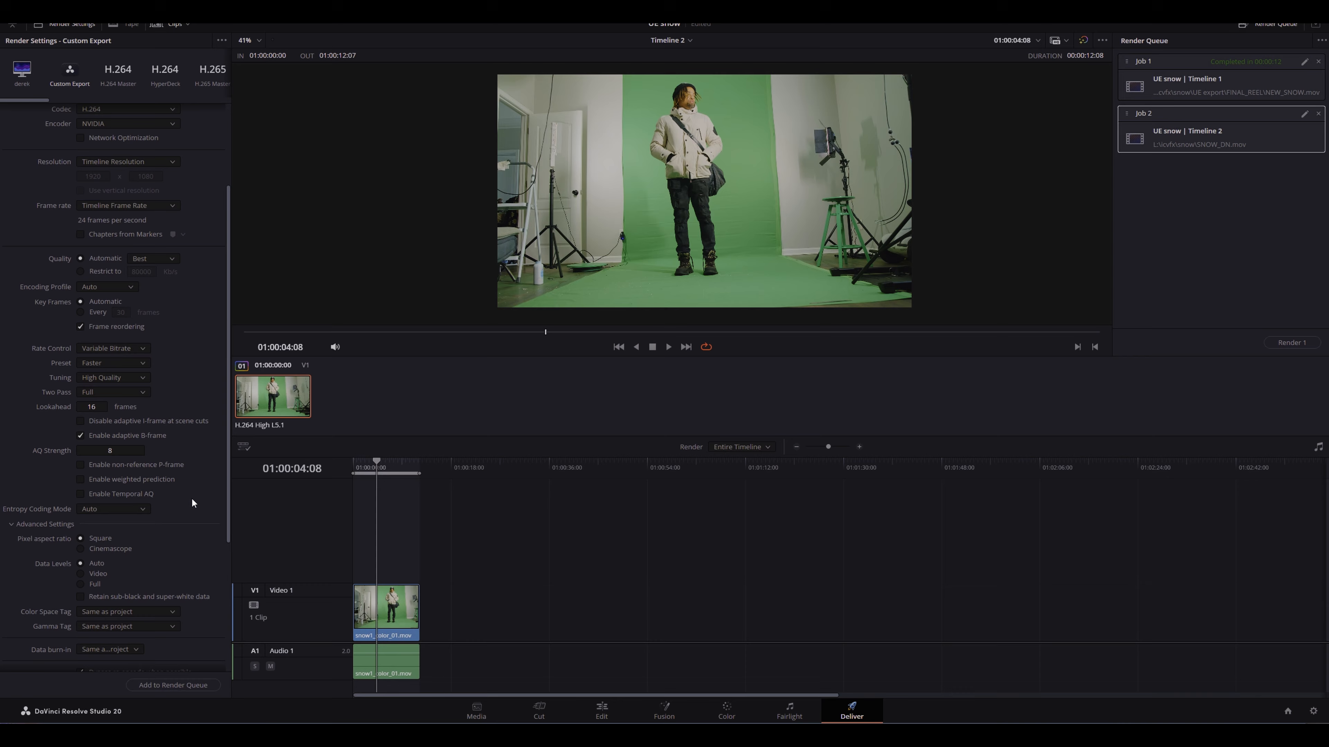
Step: Add another job to the render queue and delete it again
left_click(189, 685)
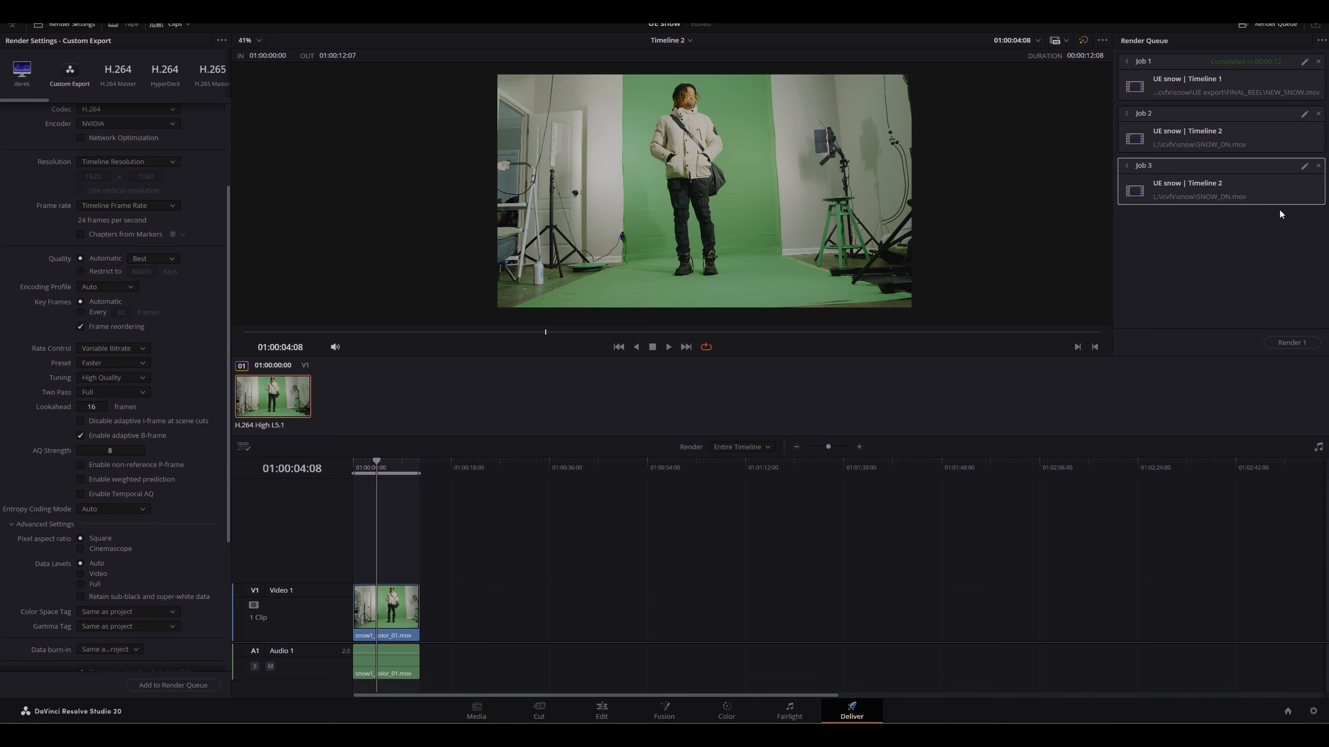
left_click(1319, 166)
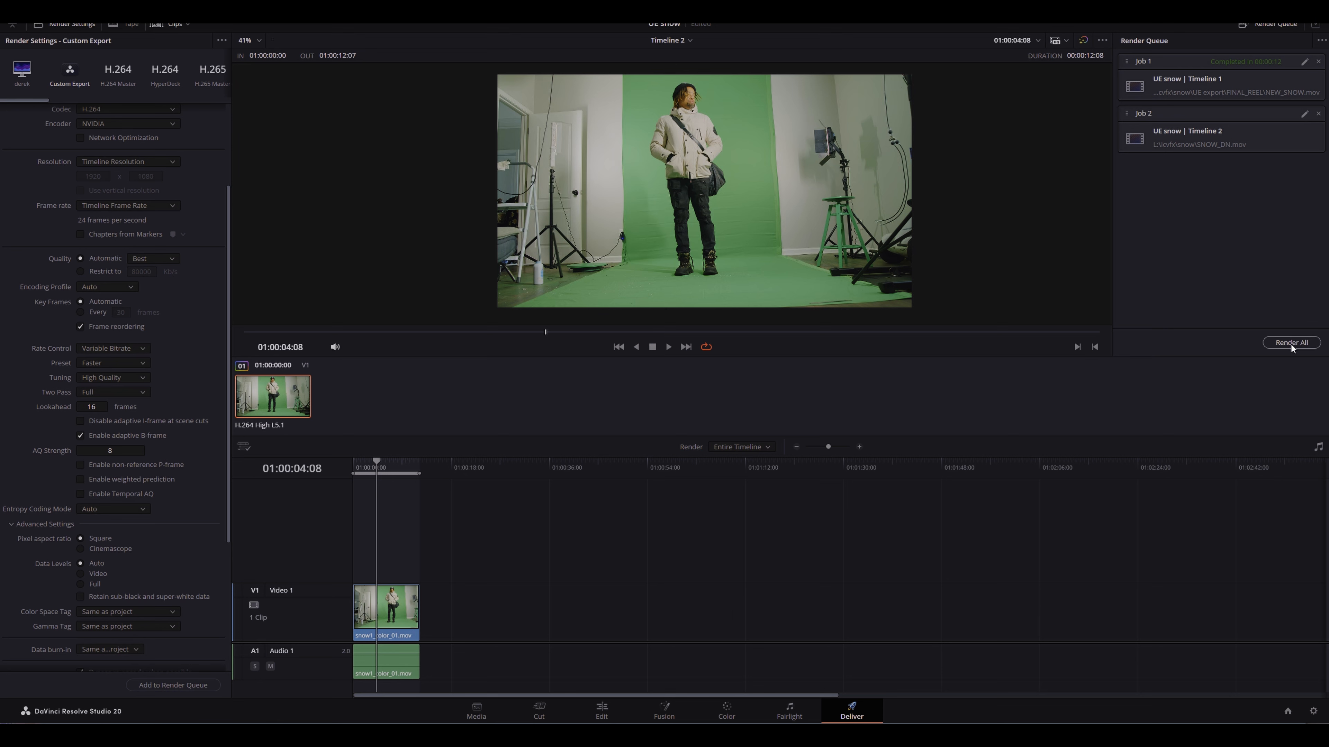
Step: Select the SNOW_DN job in the render queue and render all jobs
left_click(1247, 135)
left_click(1297, 343)
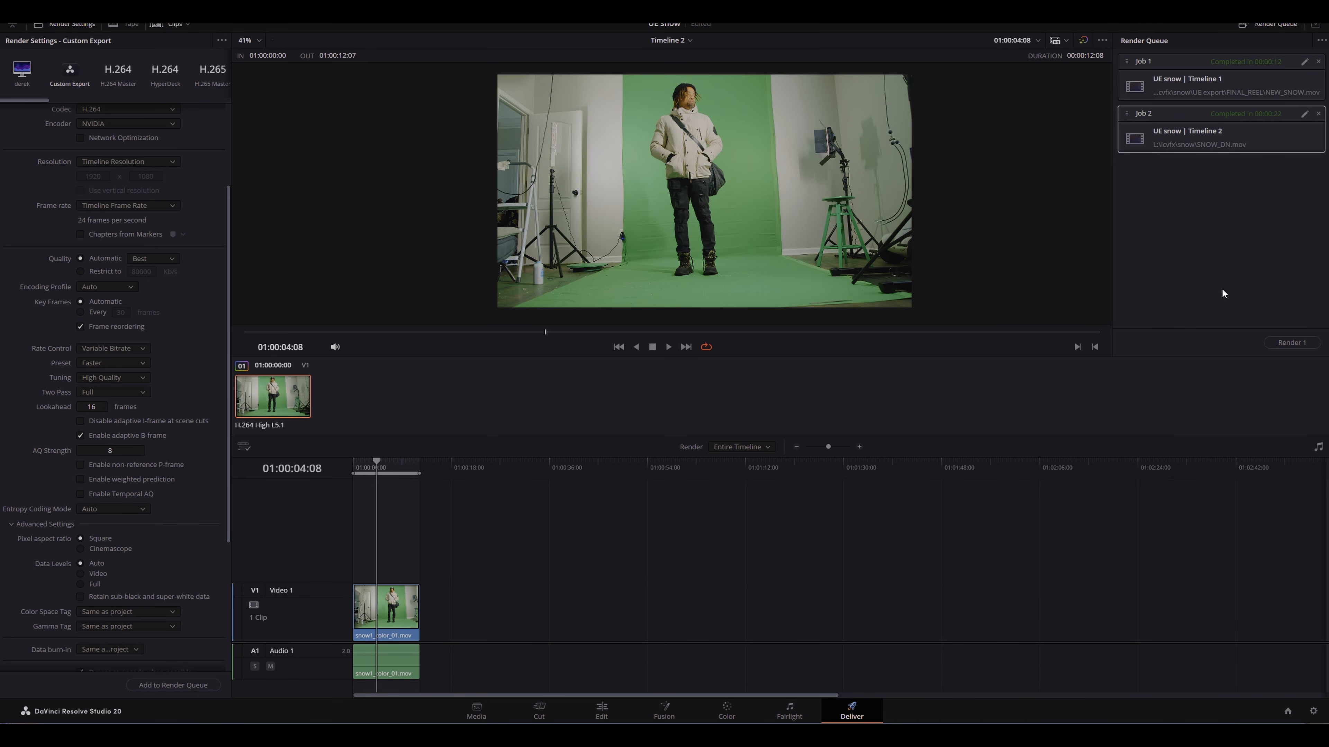
Step: On the Color page, reset the Blur palette and the Motion Effects noise reduction settings
left_click(727, 712)
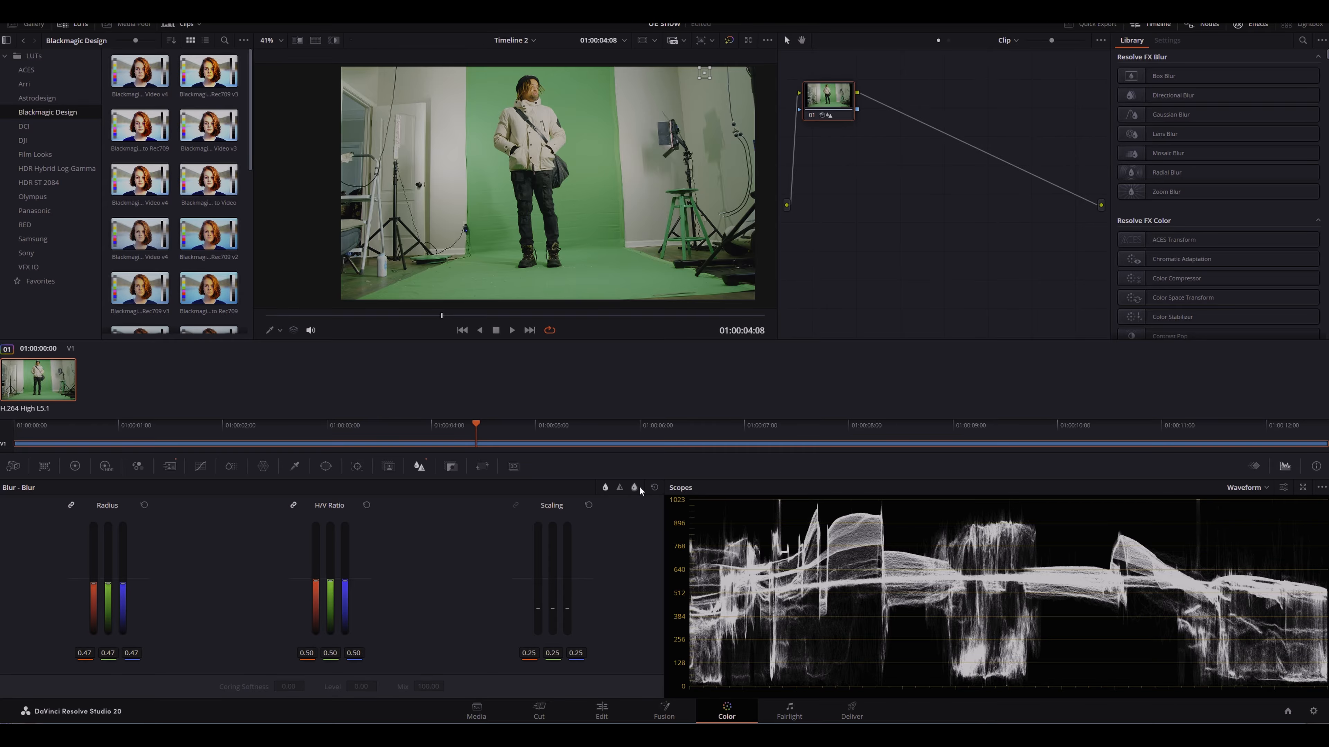
left_click(654, 487)
left_click(170, 466)
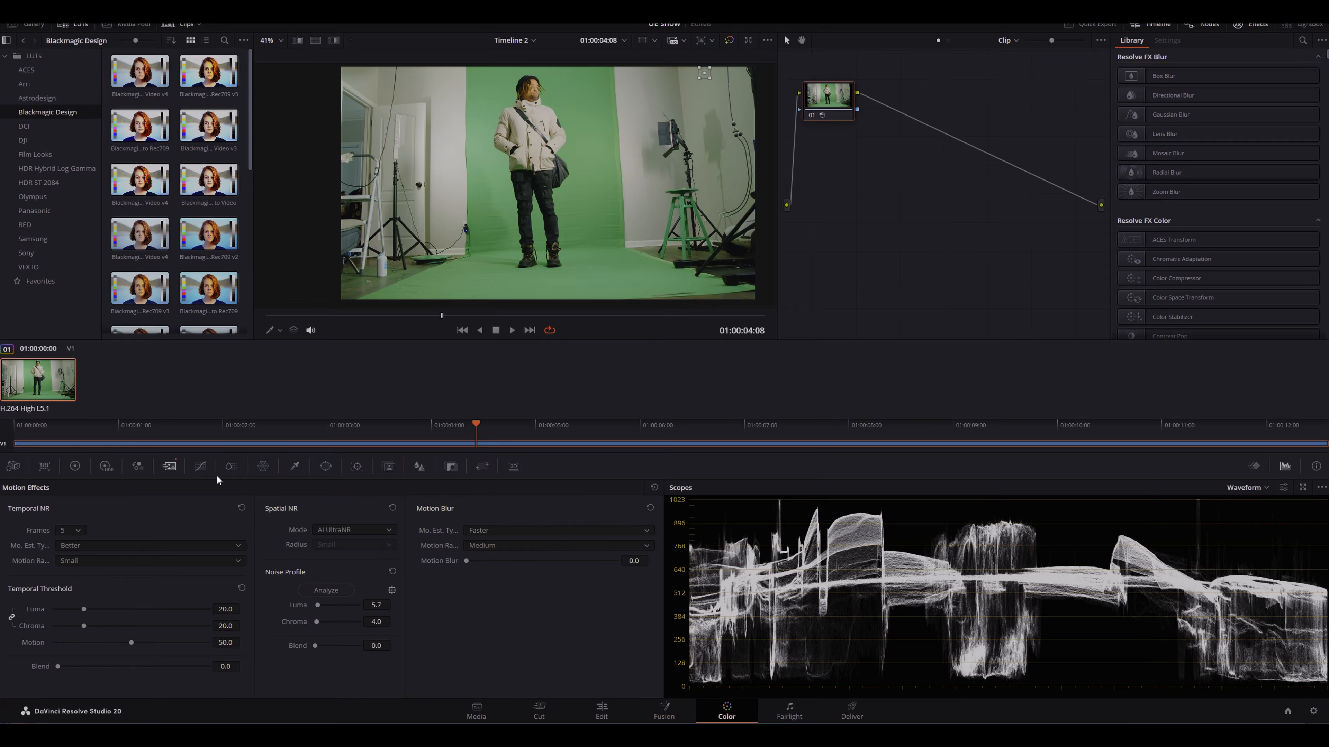
left_click(654, 487)
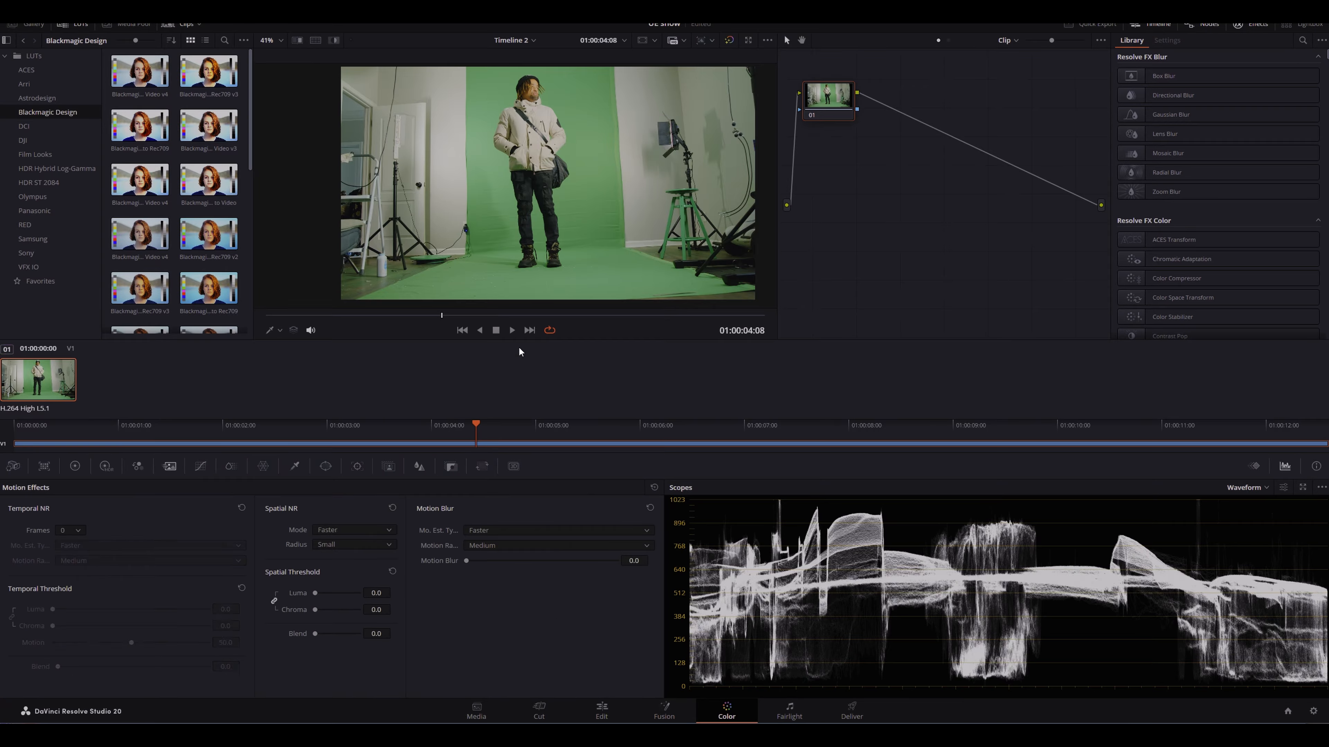
Step: Inspect the original clip in the viewer at different zoom levels
scroll(549, 286, "up", 5)
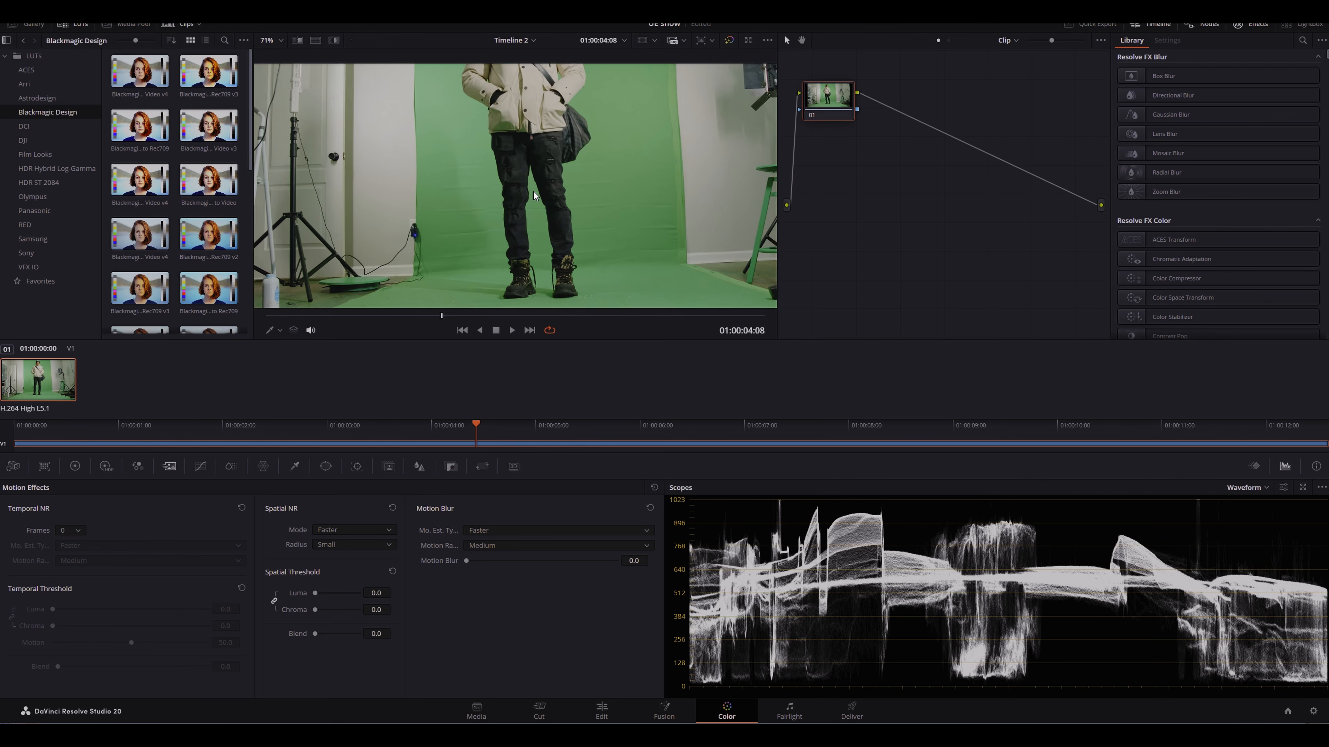
scroll(538, 239, "down", 7)
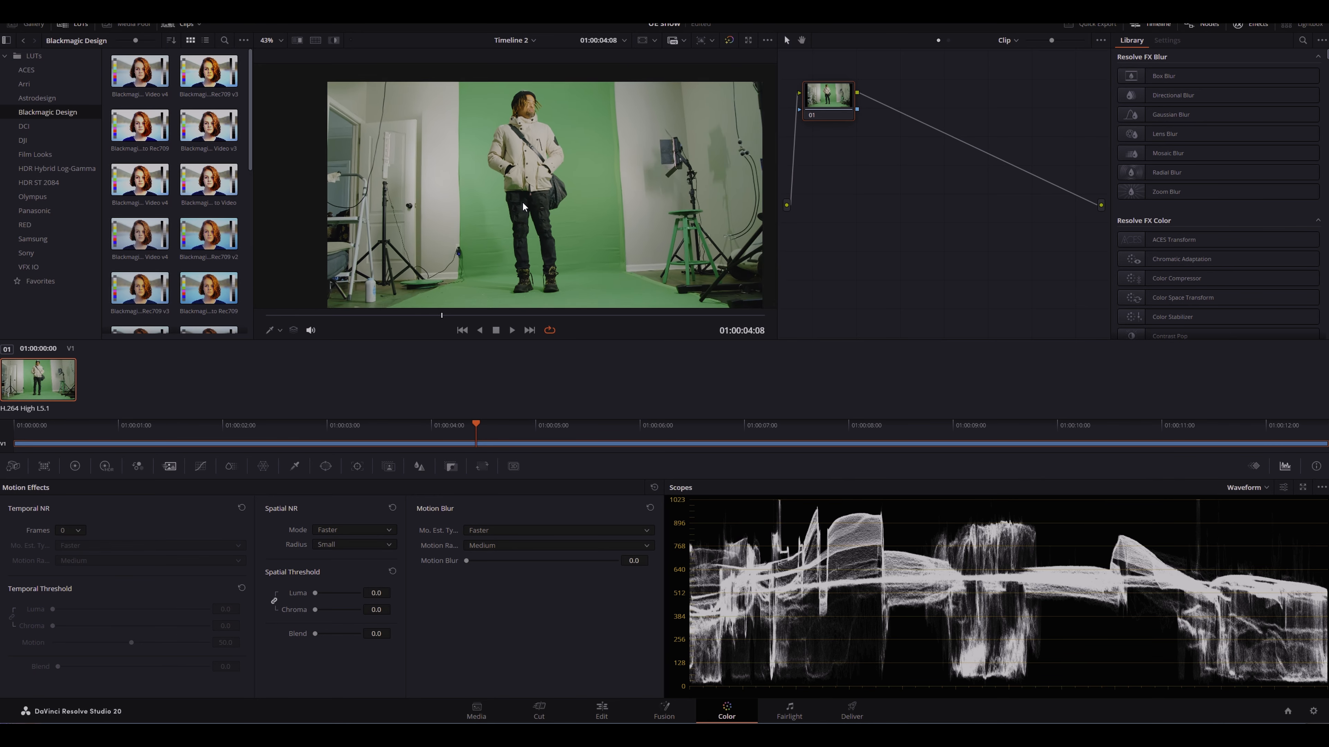
left_click_drag(521, 215, 503, 186)
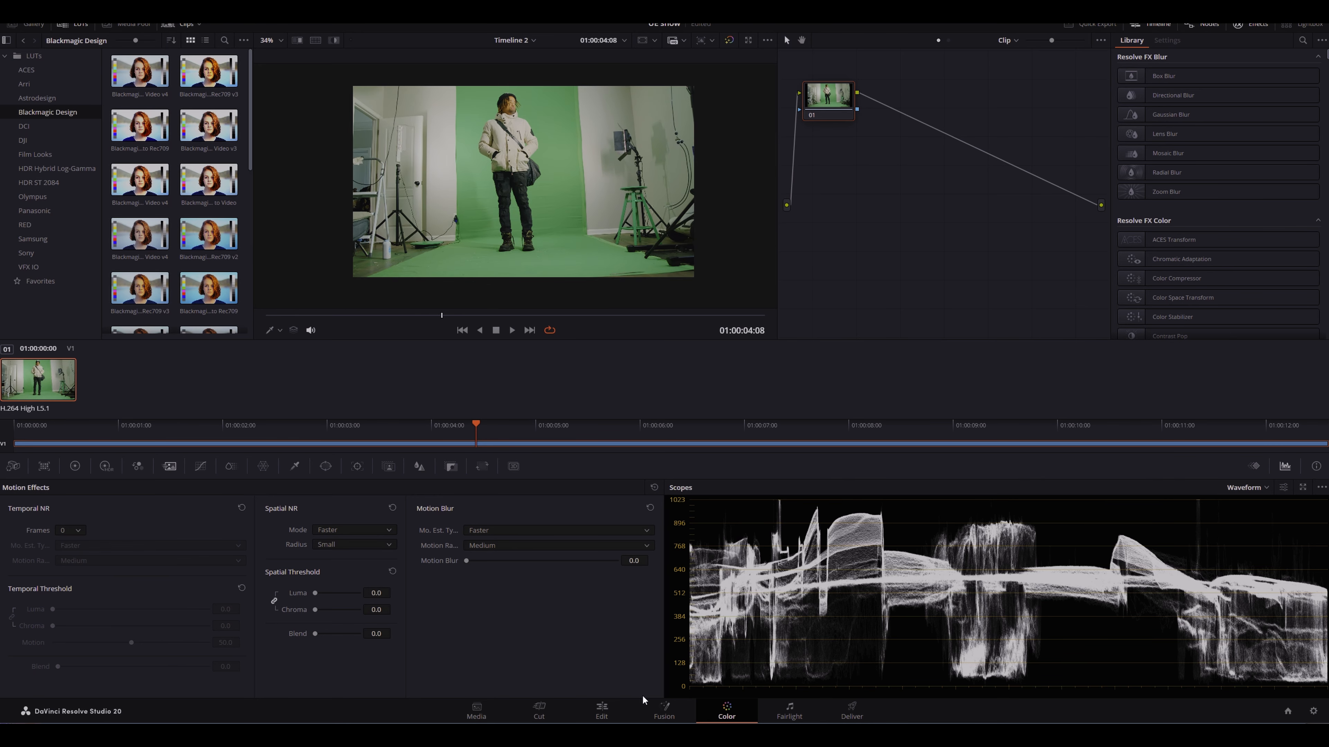
Step: On the Fusion page, add a Delta Keyer after MediaIn1 and load it into the left viewer
left_click(666, 711)
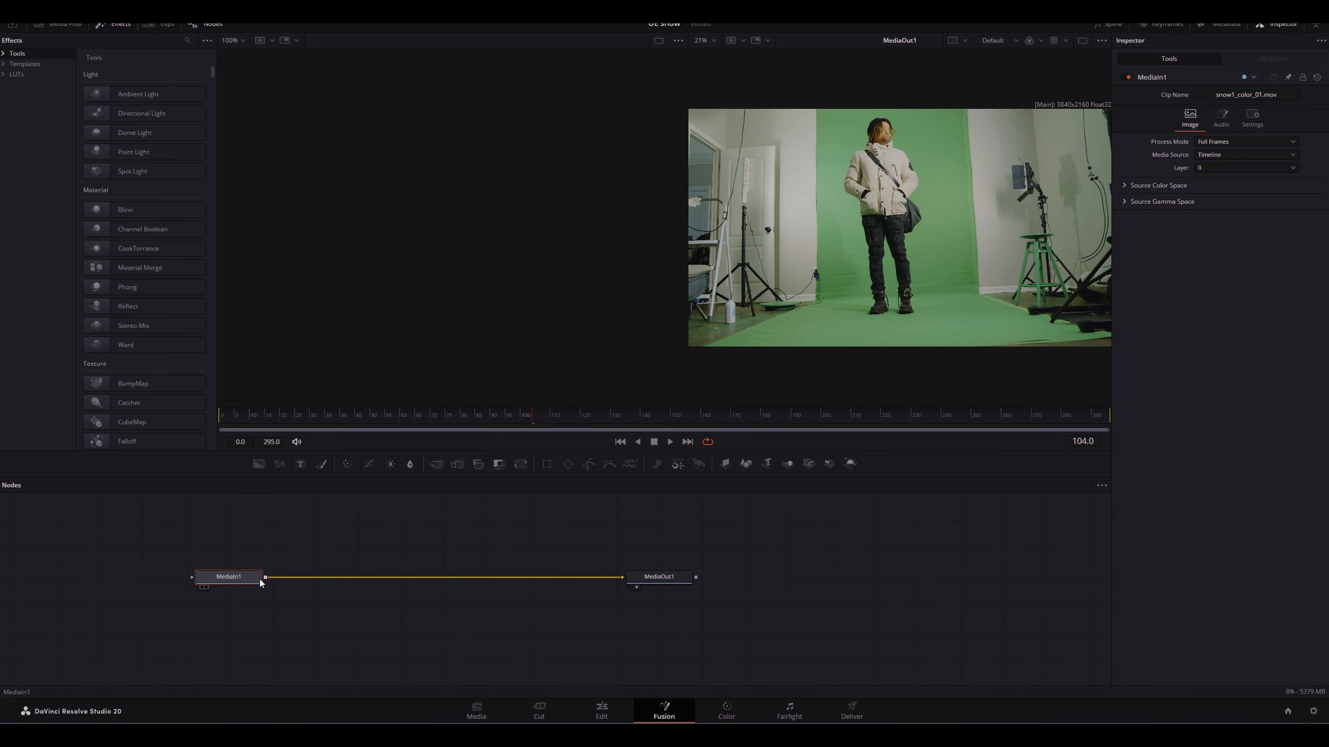
left_click(238, 577)
key("shift+space")
type("DEL")
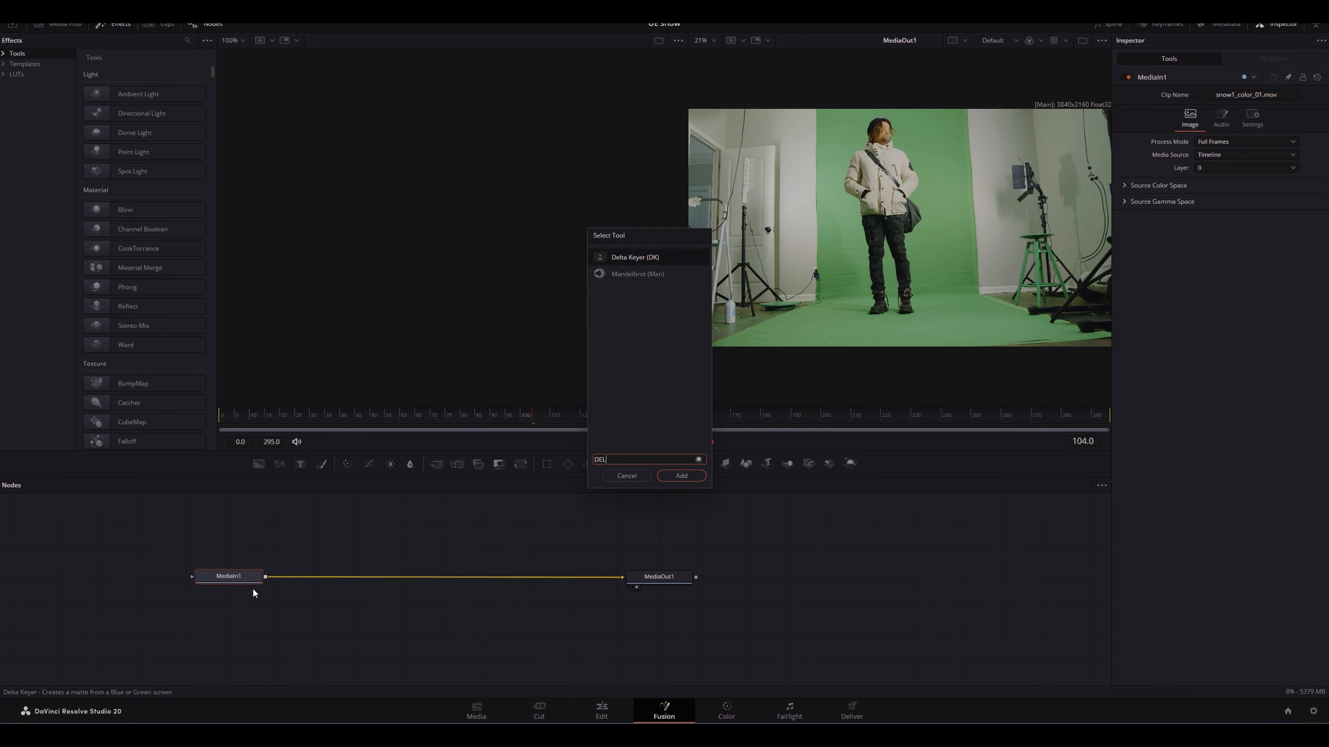
left_click(676, 473)
left_click_drag(314, 576, 397, 199)
left_click(606, 40)
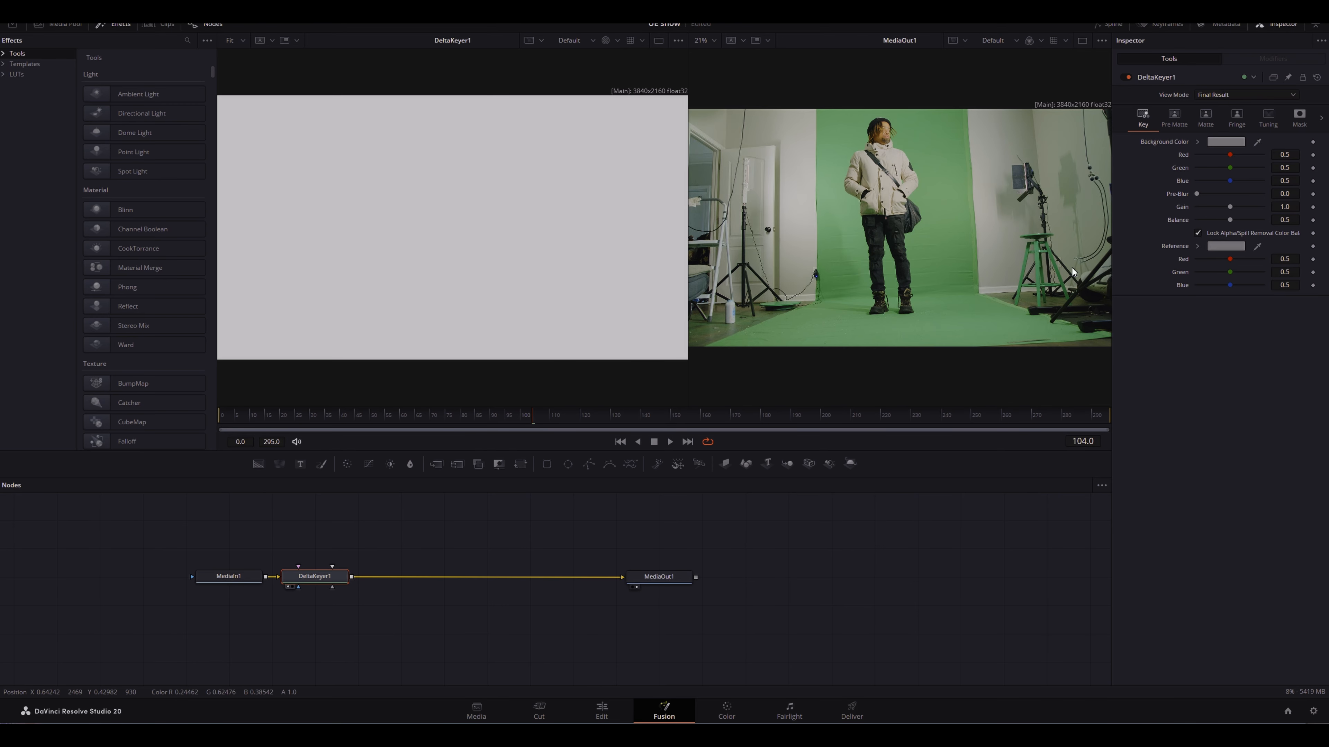
Step: Pick the green screen as the Delta Keyer's background colour and inspect the matte edges up close
left_click_drag(1257, 142, 948, 175)
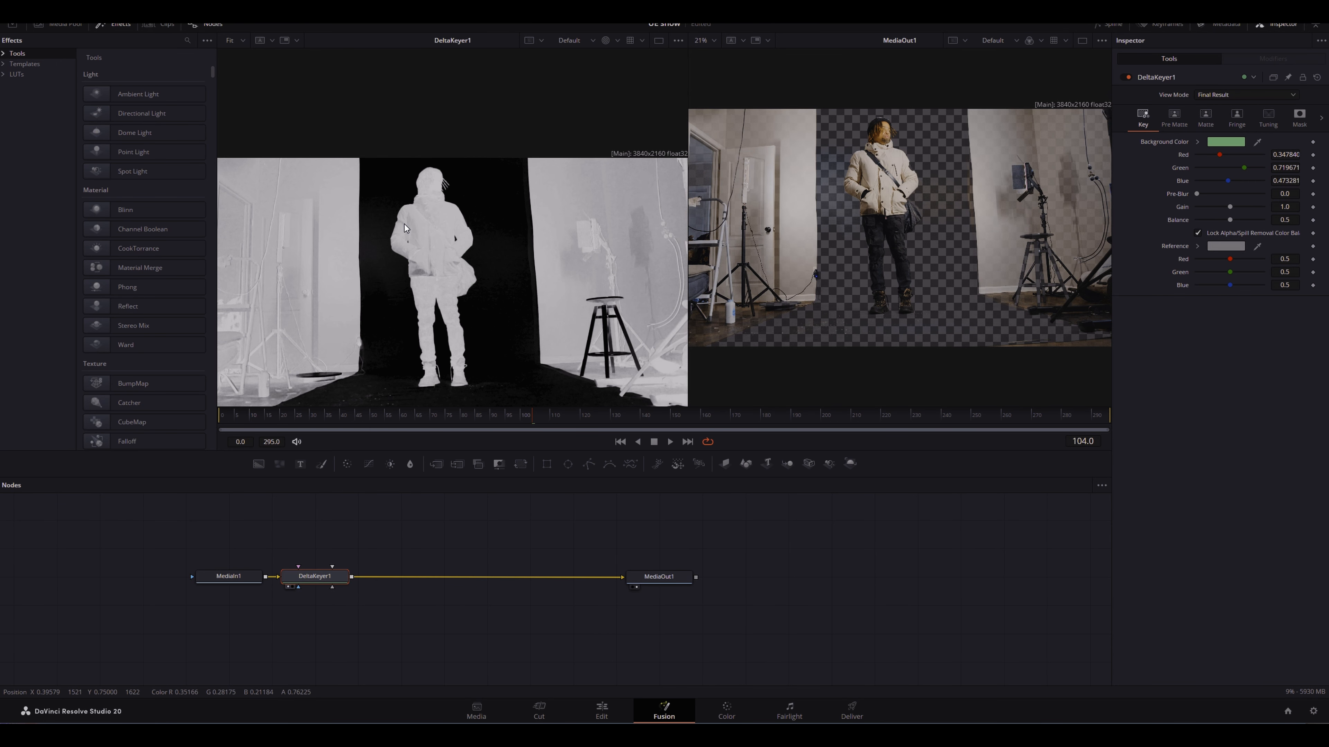
scroll(436, 222, "up", 3)
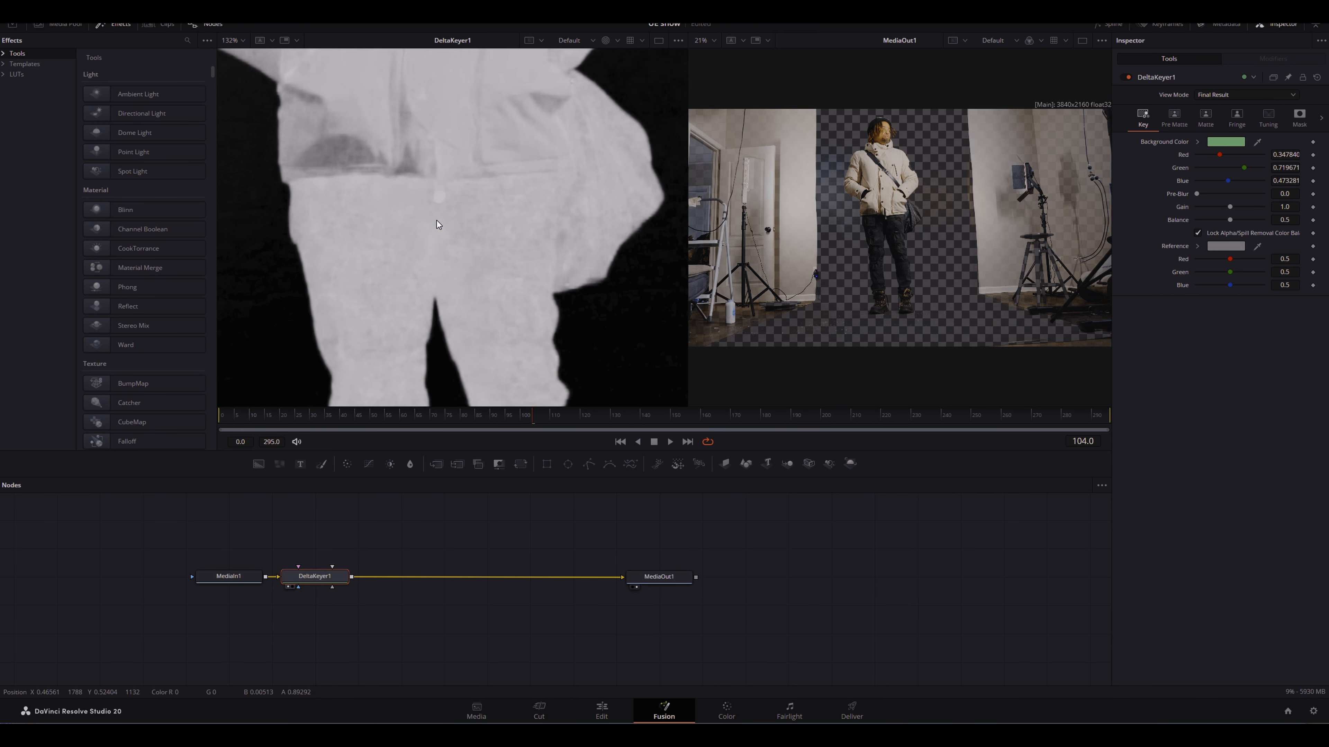
scroll(437, 220, "down", 1)
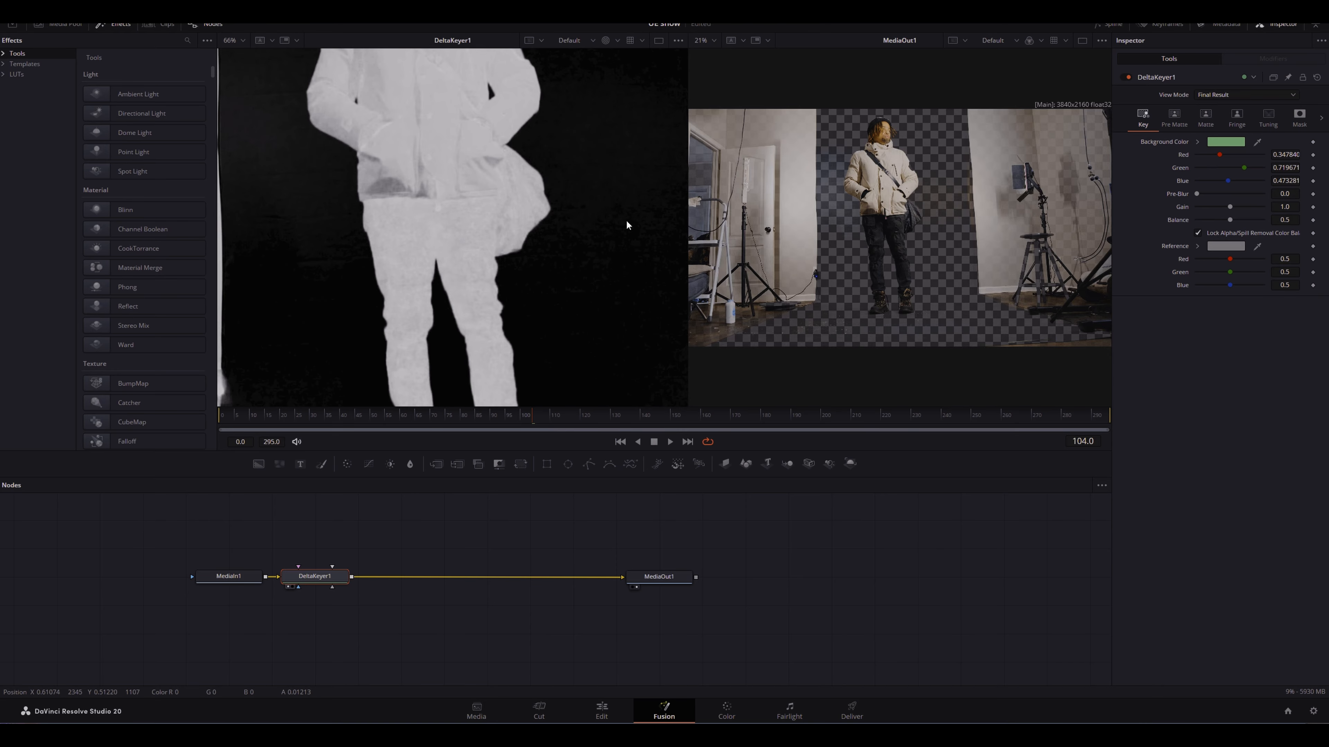
scroll(620, 210, "up", 5)
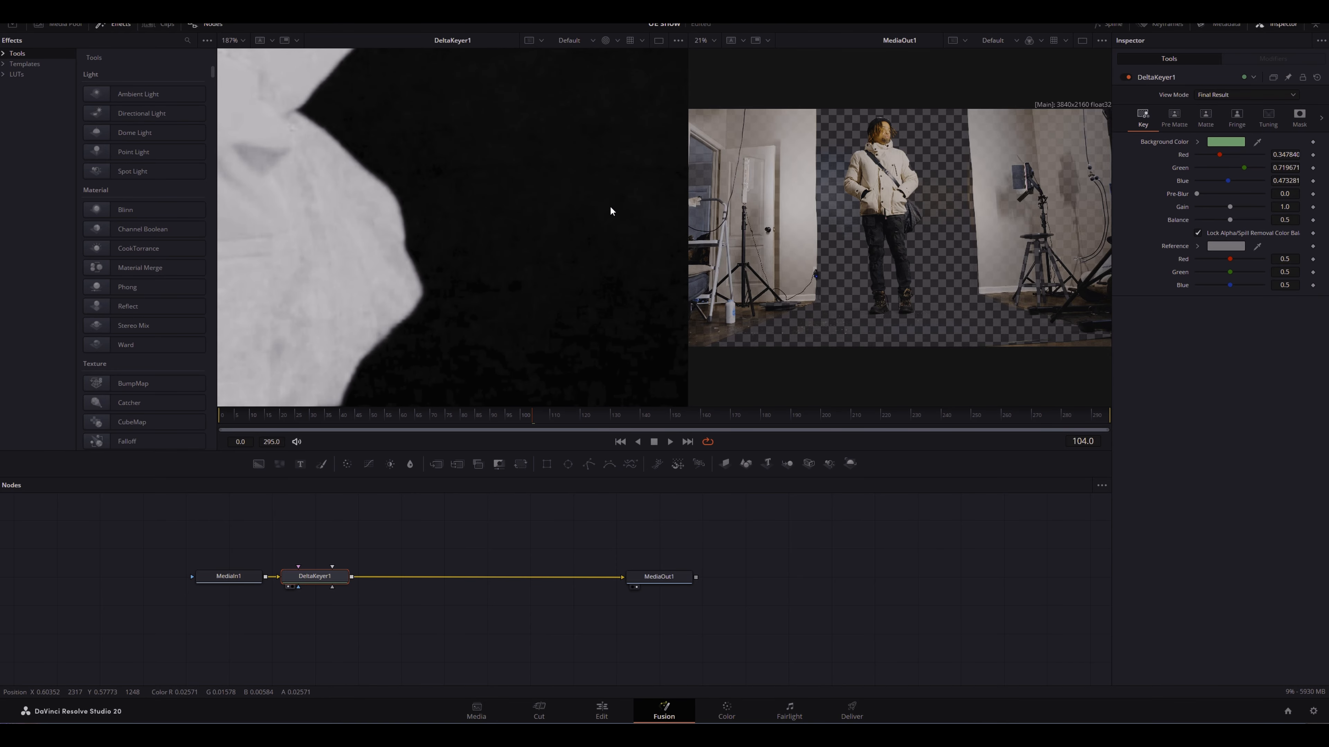
scroll(572, 273, "down", 3)
scroll(572, 262, "up", 4)
scroll(572, 260, "down", 3)
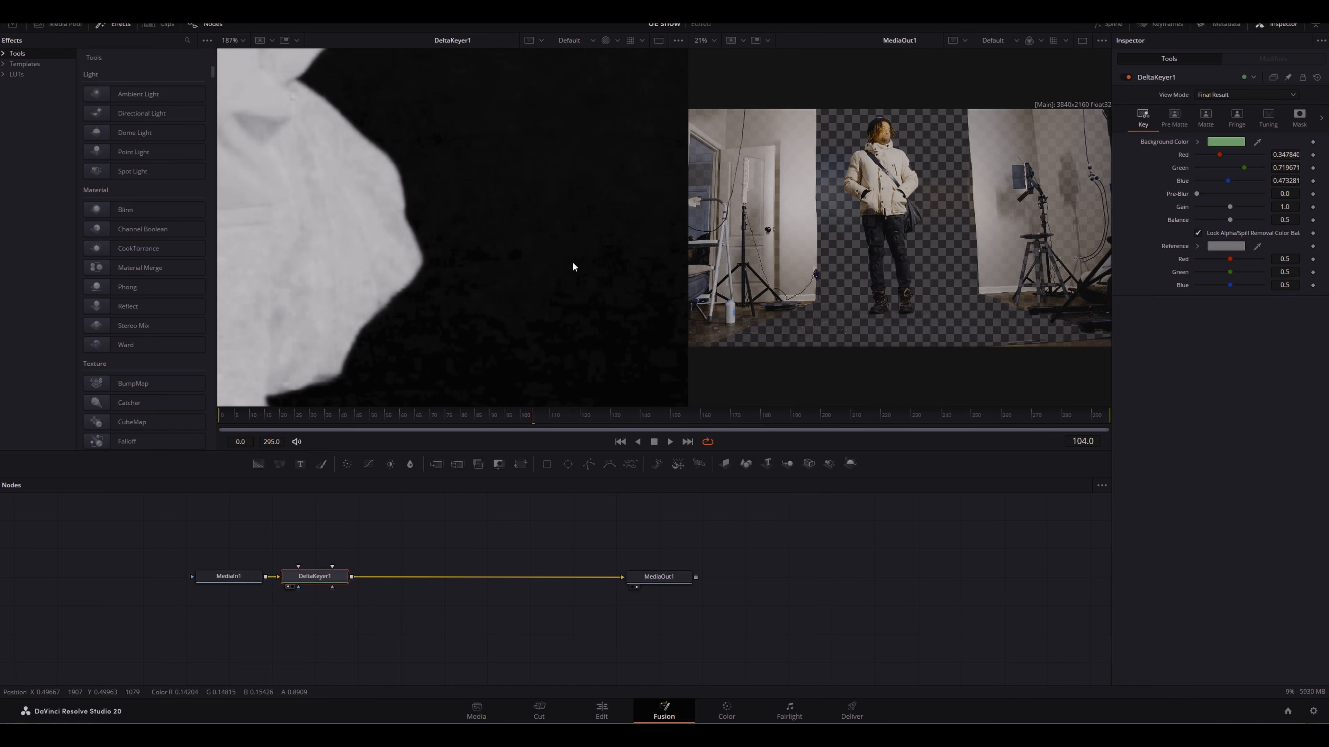
Step: On the Media page, import SNOW_DN.mov from the snow folder into the media pool
left_click(486, 708)
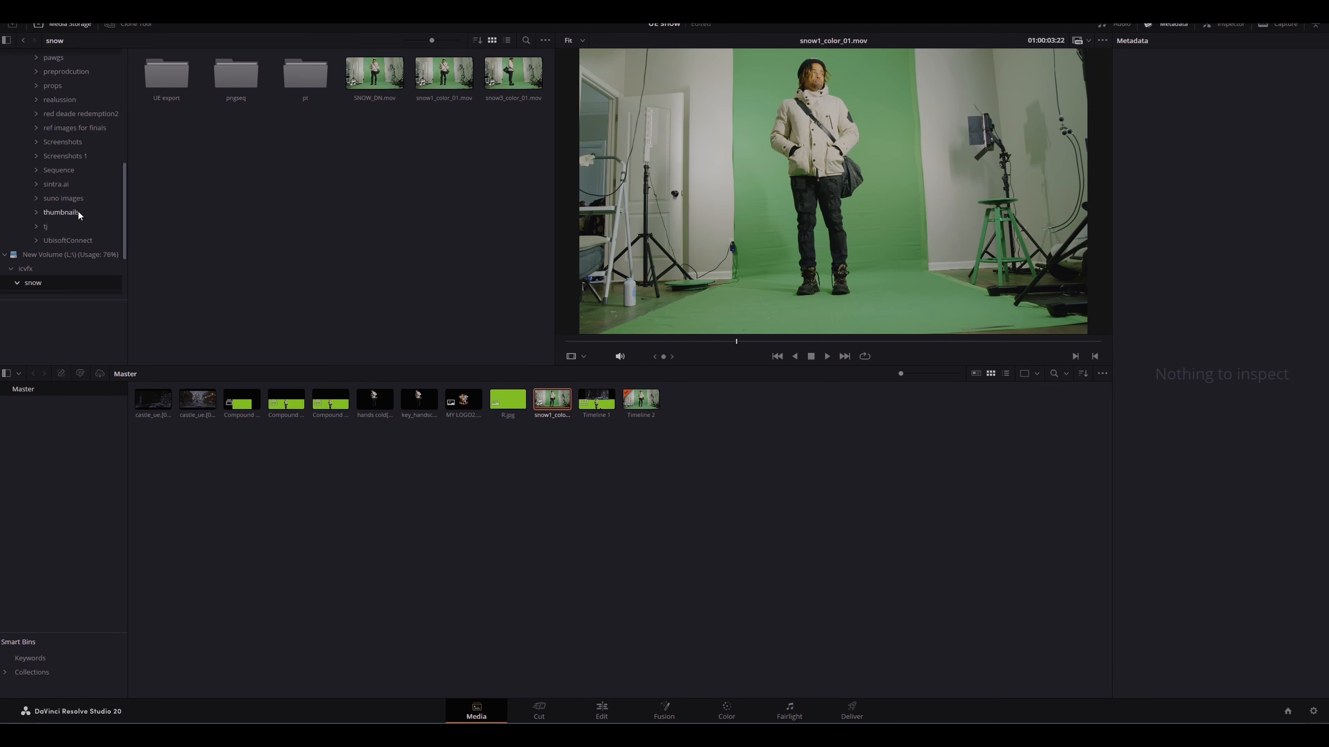
scroll(69, 251, "down", 3)
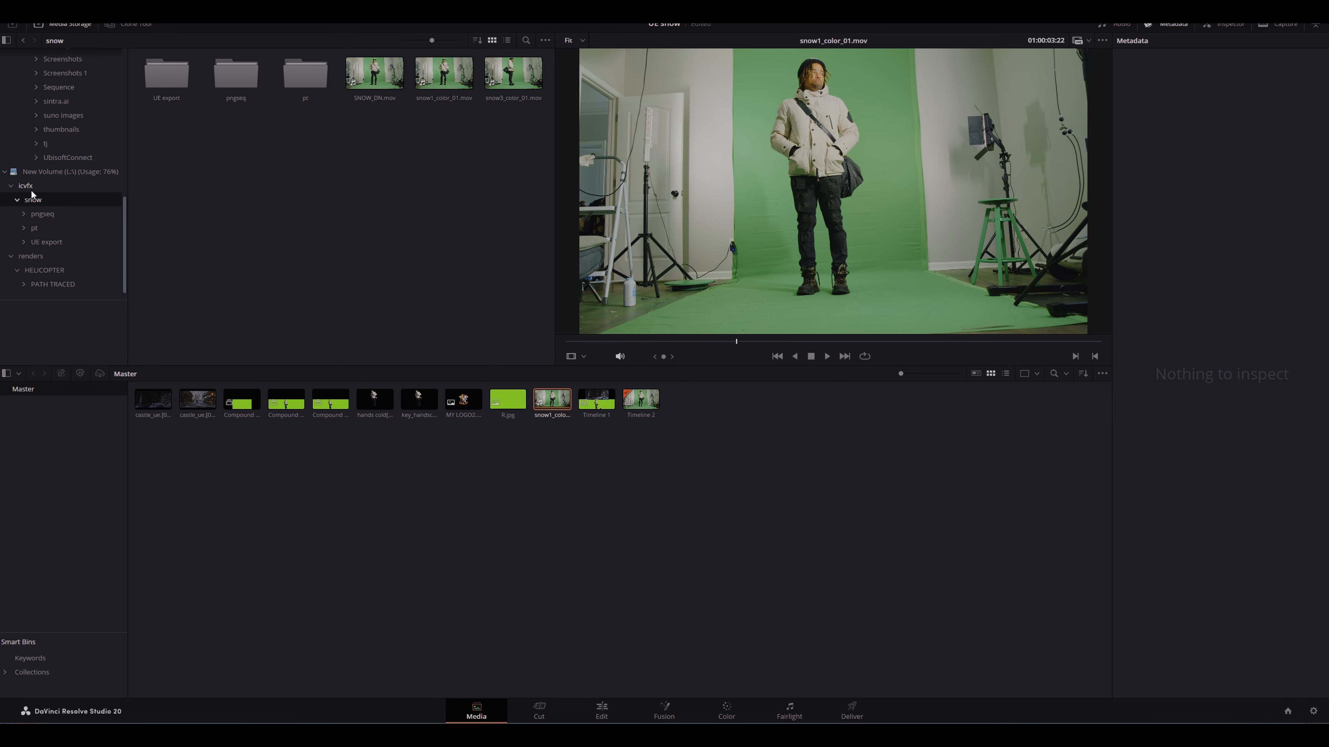
left_click_drag(375, 73, 765, 452)
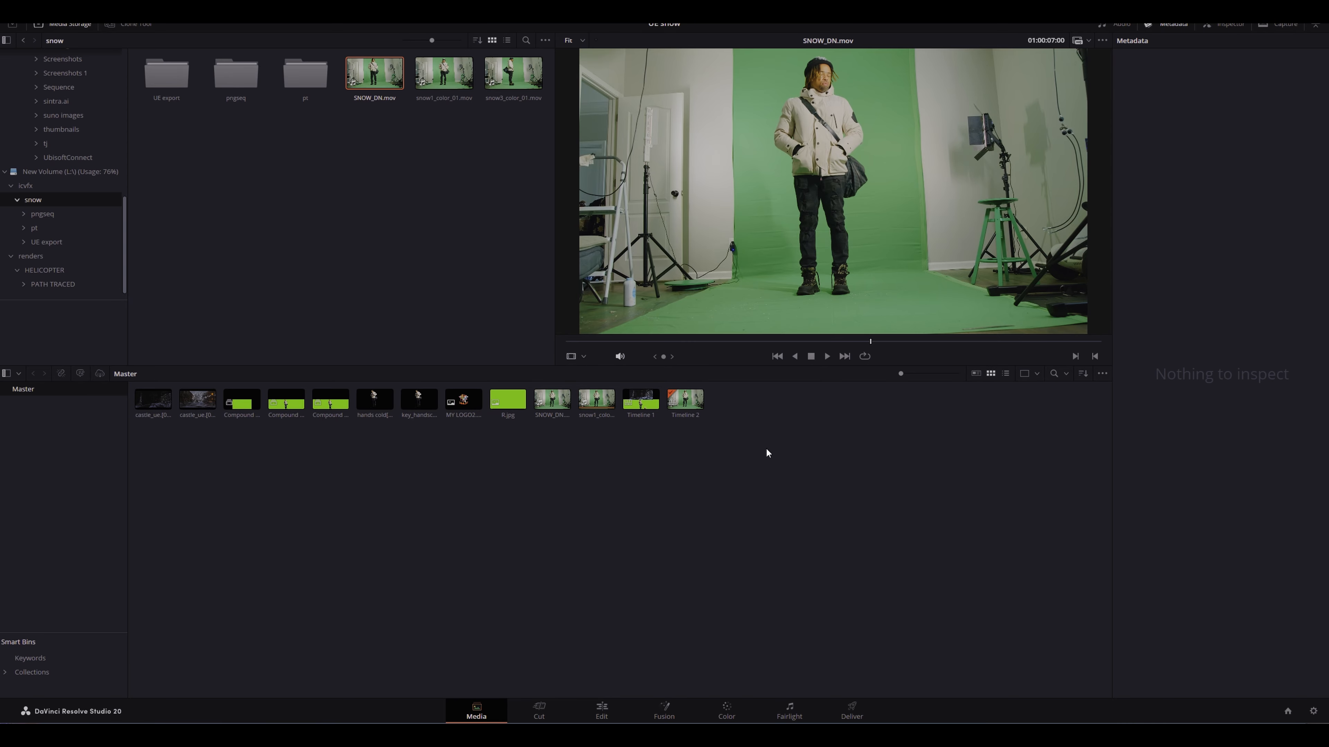
Step: On the Edit page, replace the clip on Video 1 with SNOW_DN.mov
left_click(604, 713)
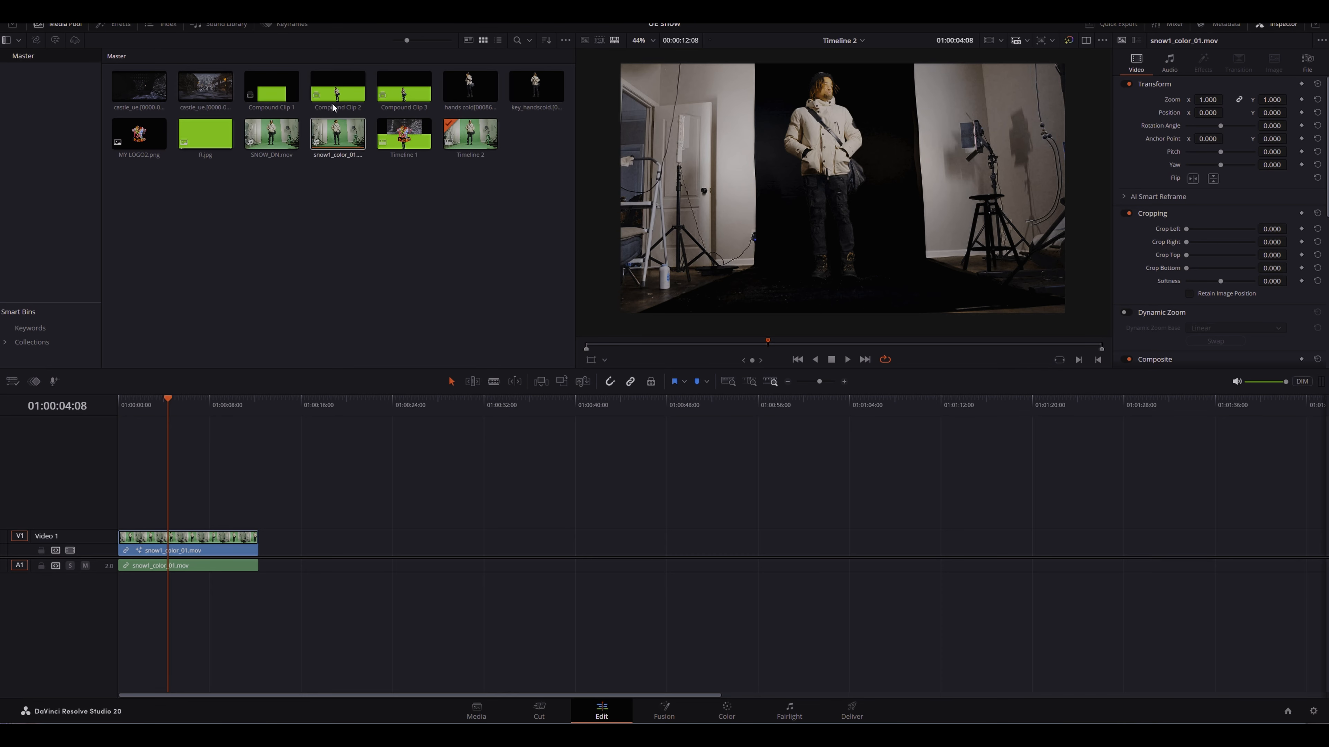
left_click_drag(274, 138, 117, 538)
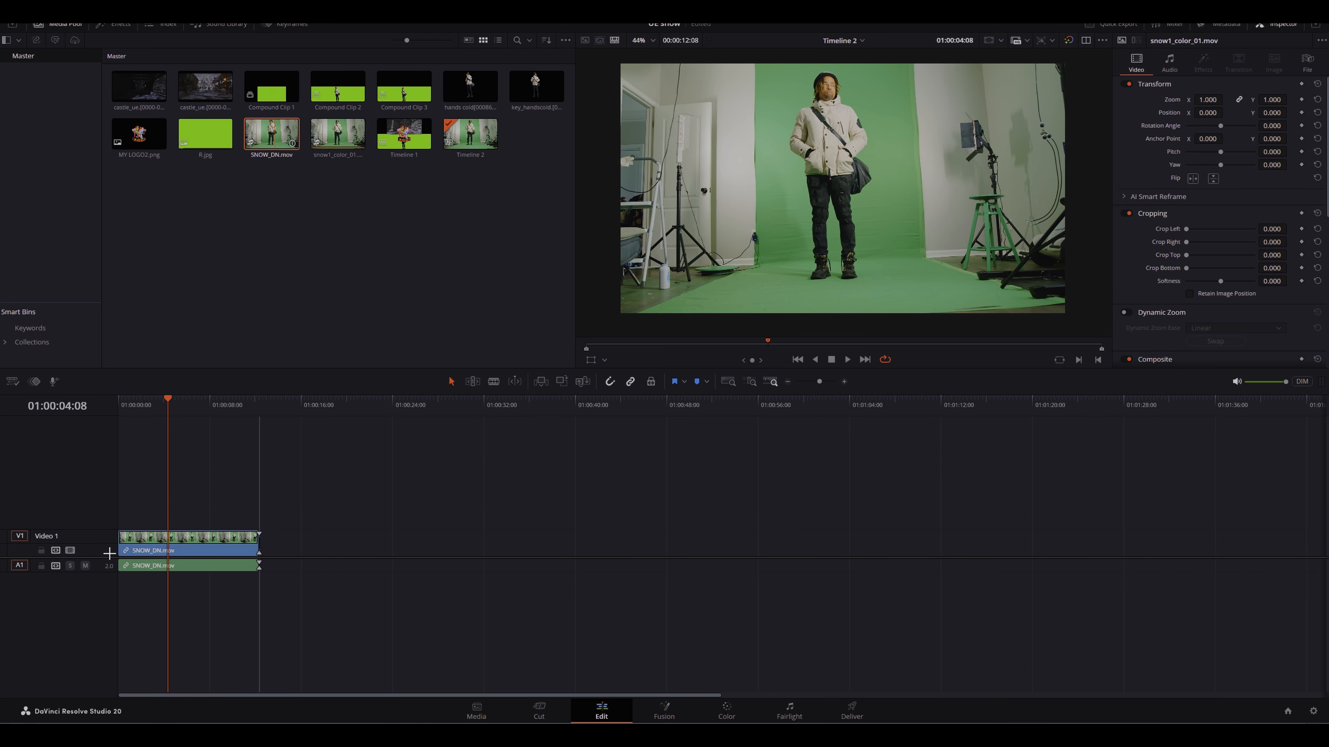
left_click(205, 541)
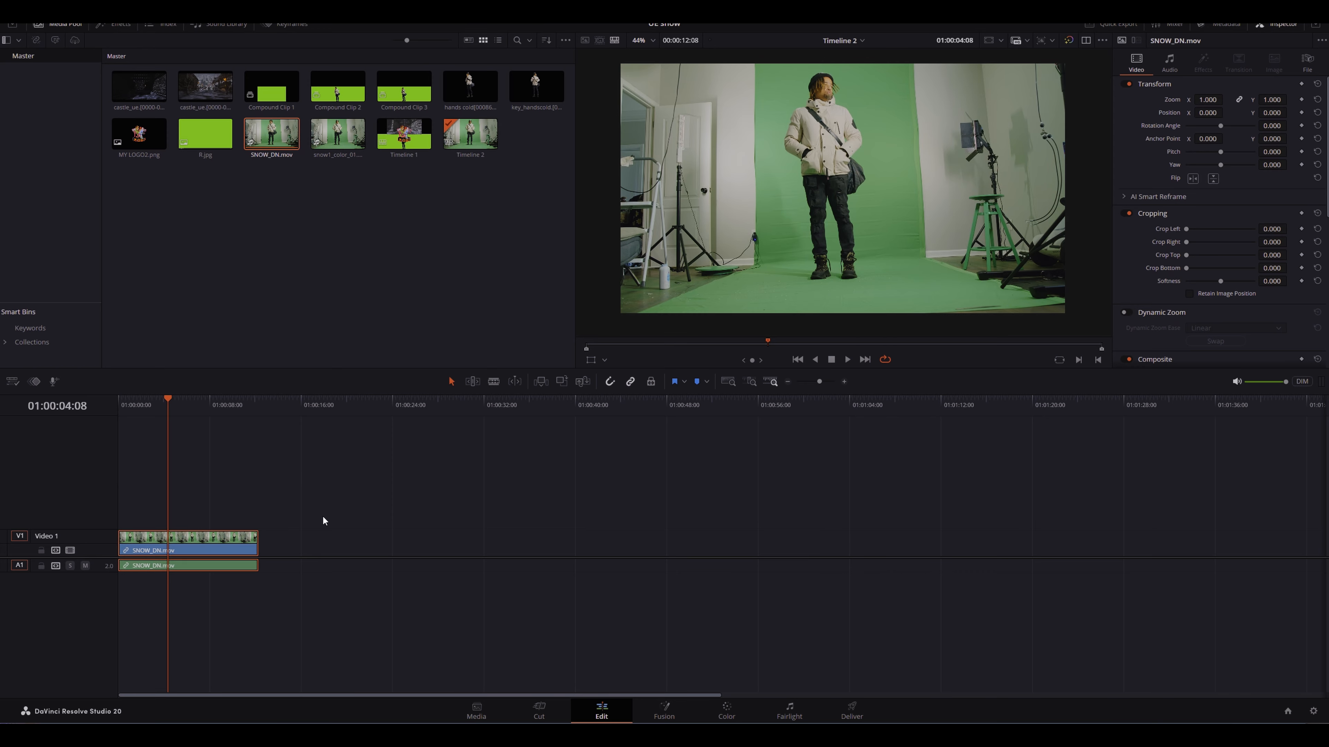
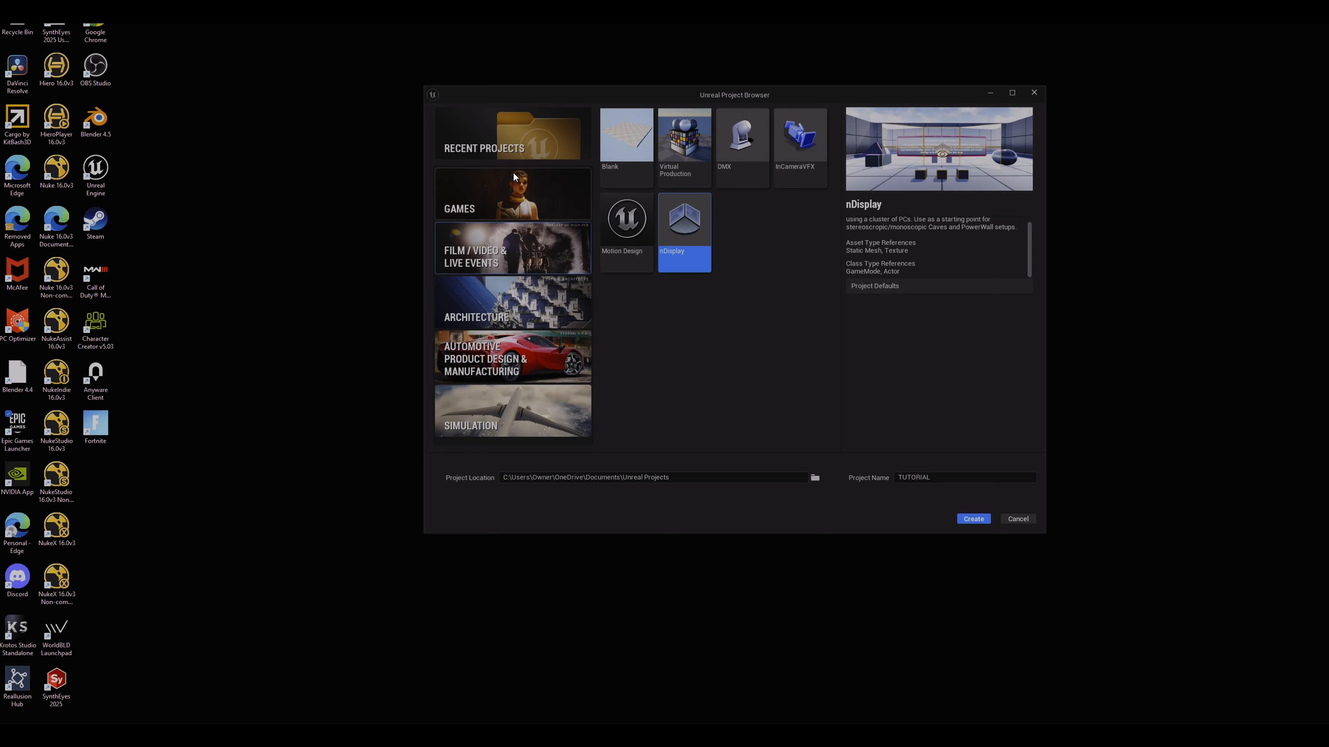
Step: Open the recent project MyProject5 from the Unreal Project Browser
left_click(506, 152)
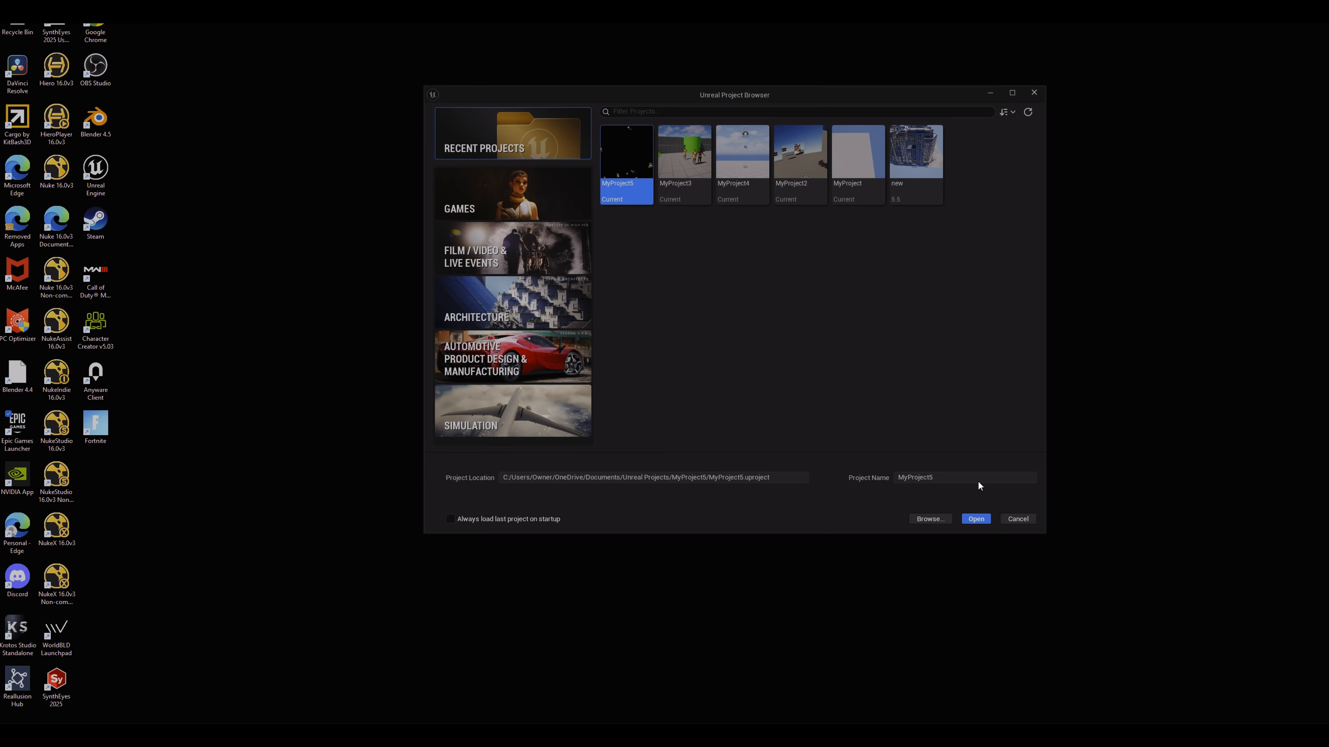
left_click(976, 519)
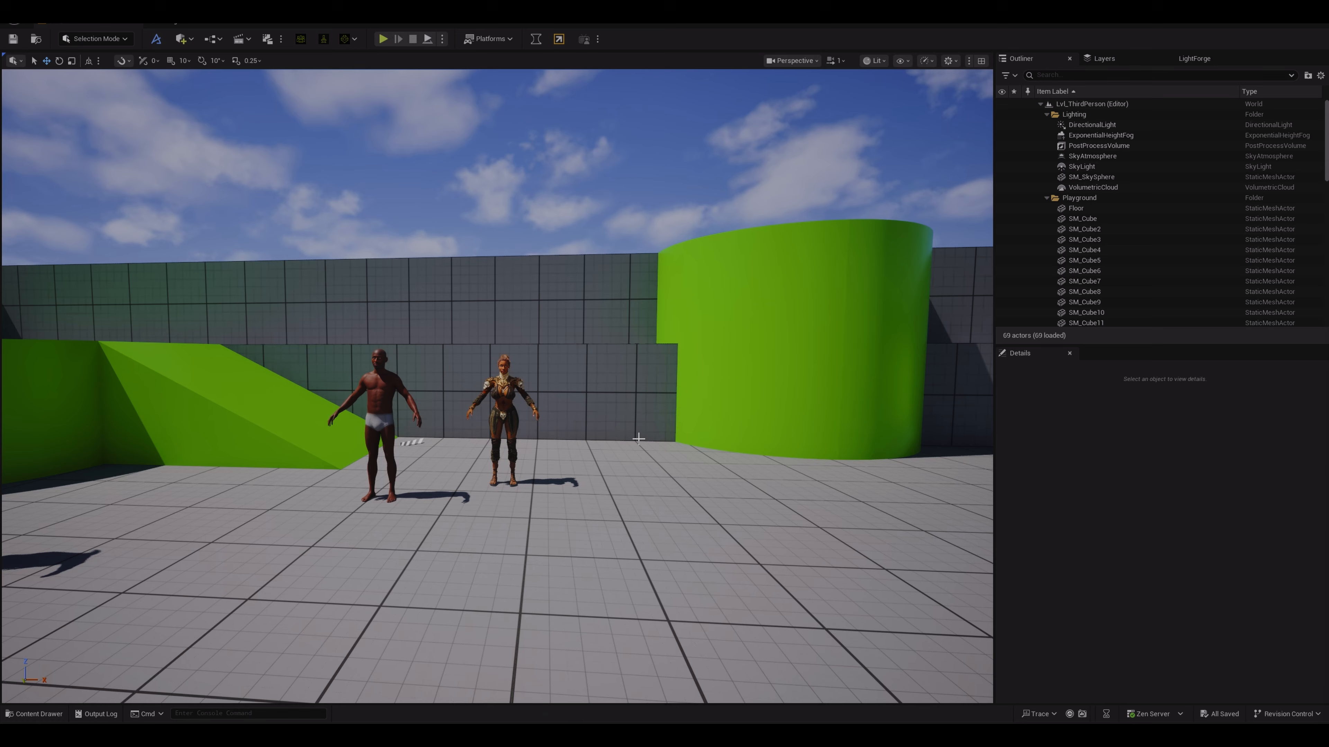
scroll(638, 438, "down", 3)
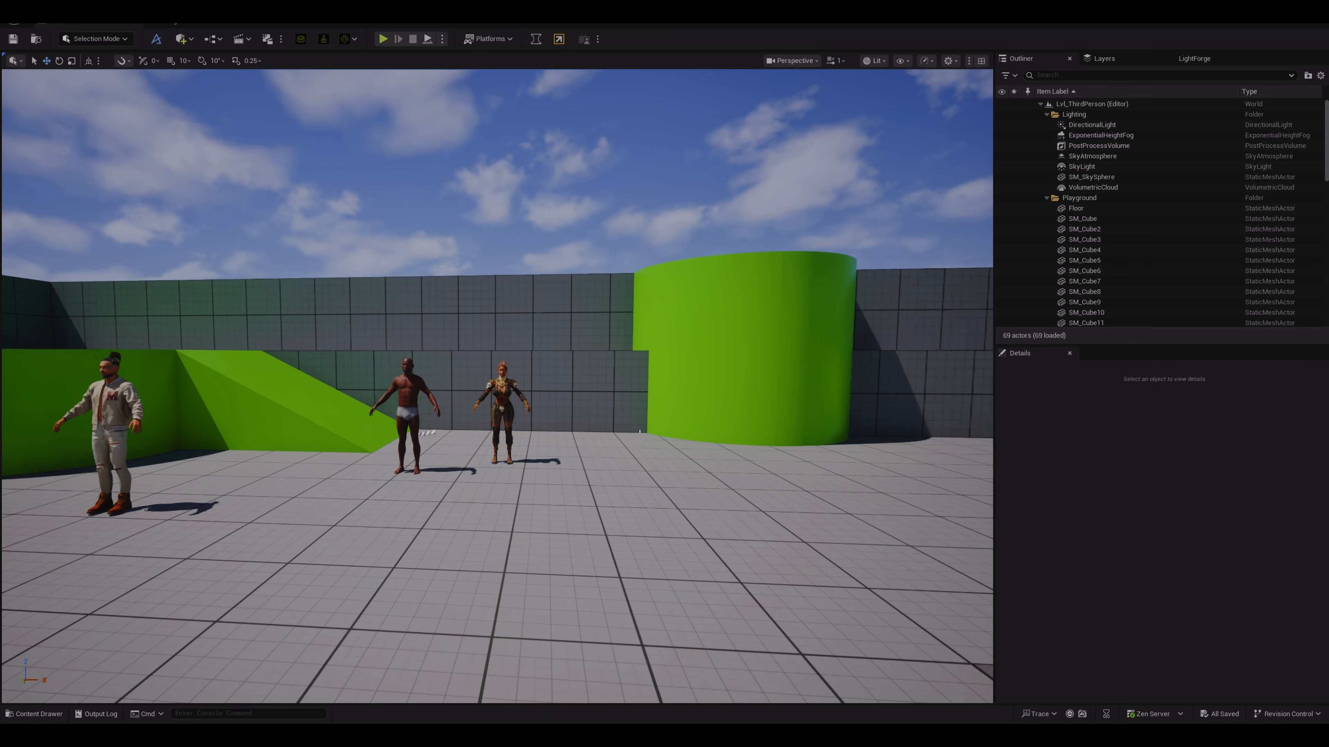
left_click_drag(628, 430, 576, 438)
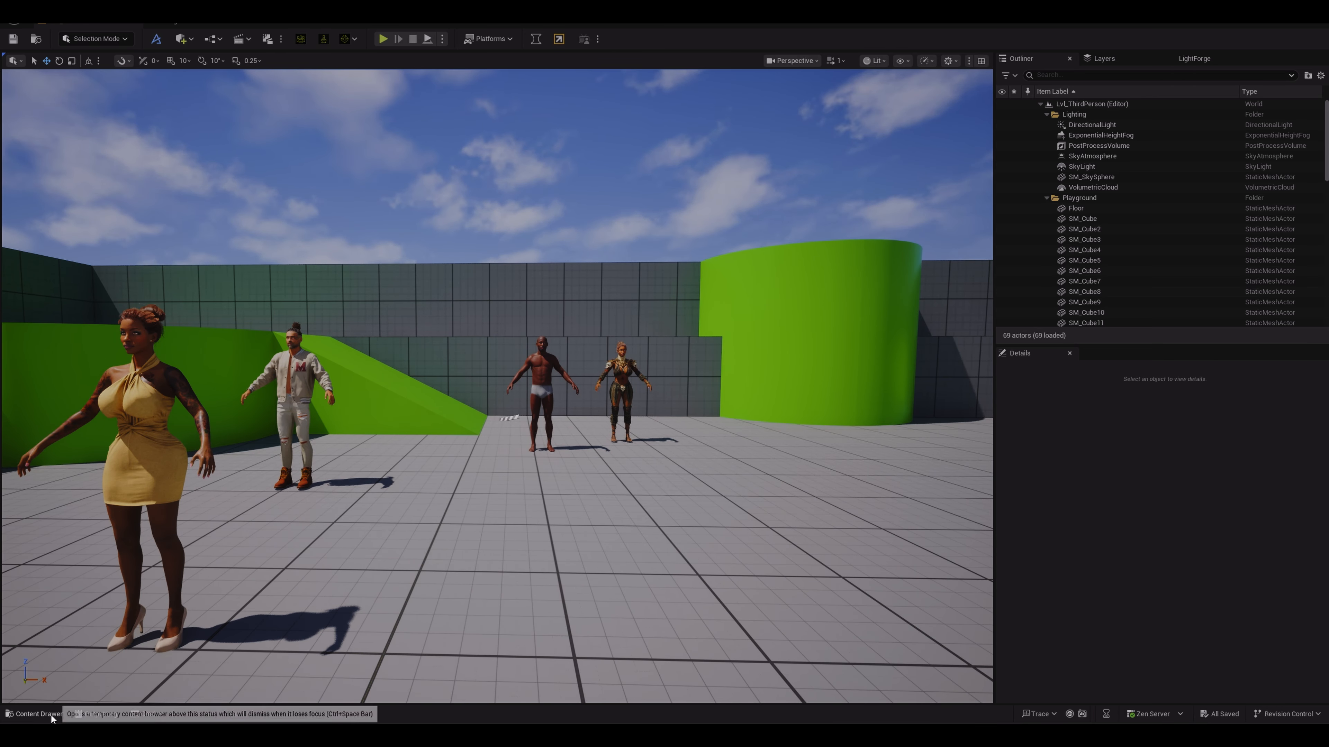
Step: Open the SampleMap level from the SiegeofPonthus Levels folder in the content drawer
left_click(34, 714)
double_click(32, 593)
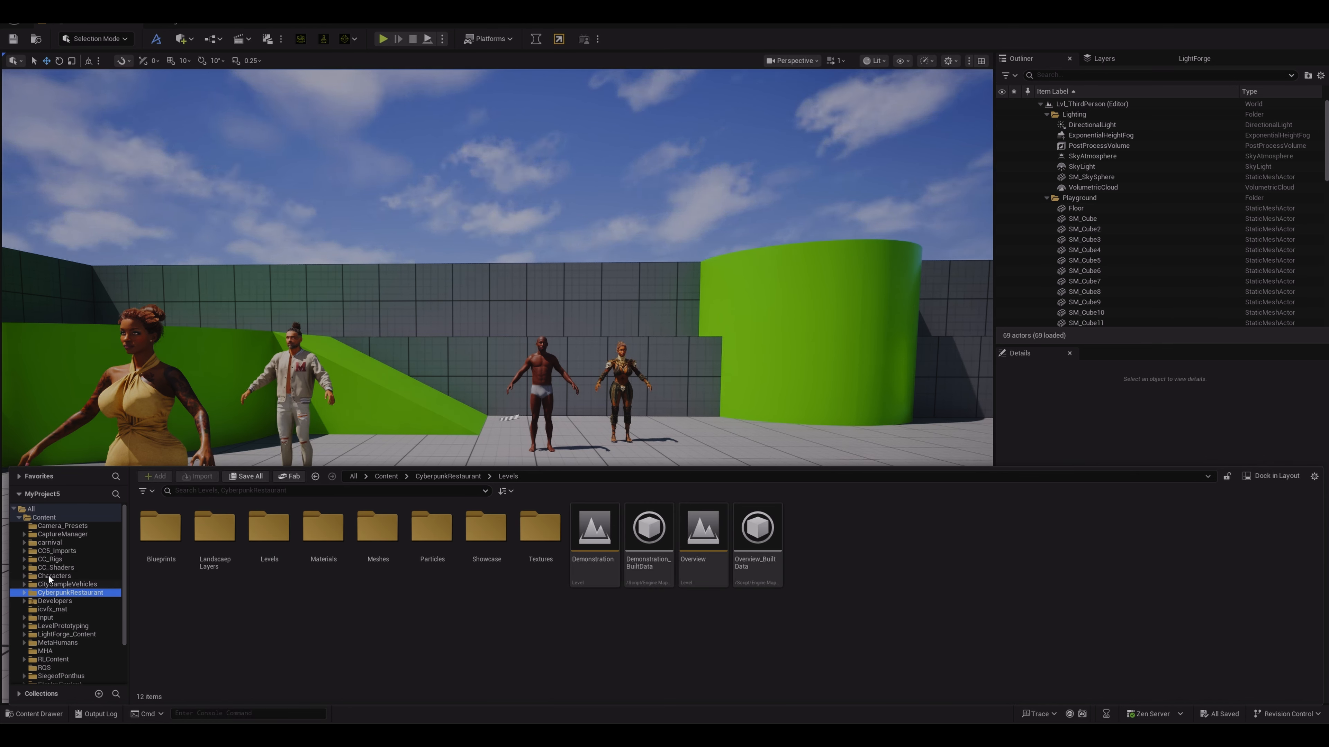
scroll(50, 577, "down", 2)
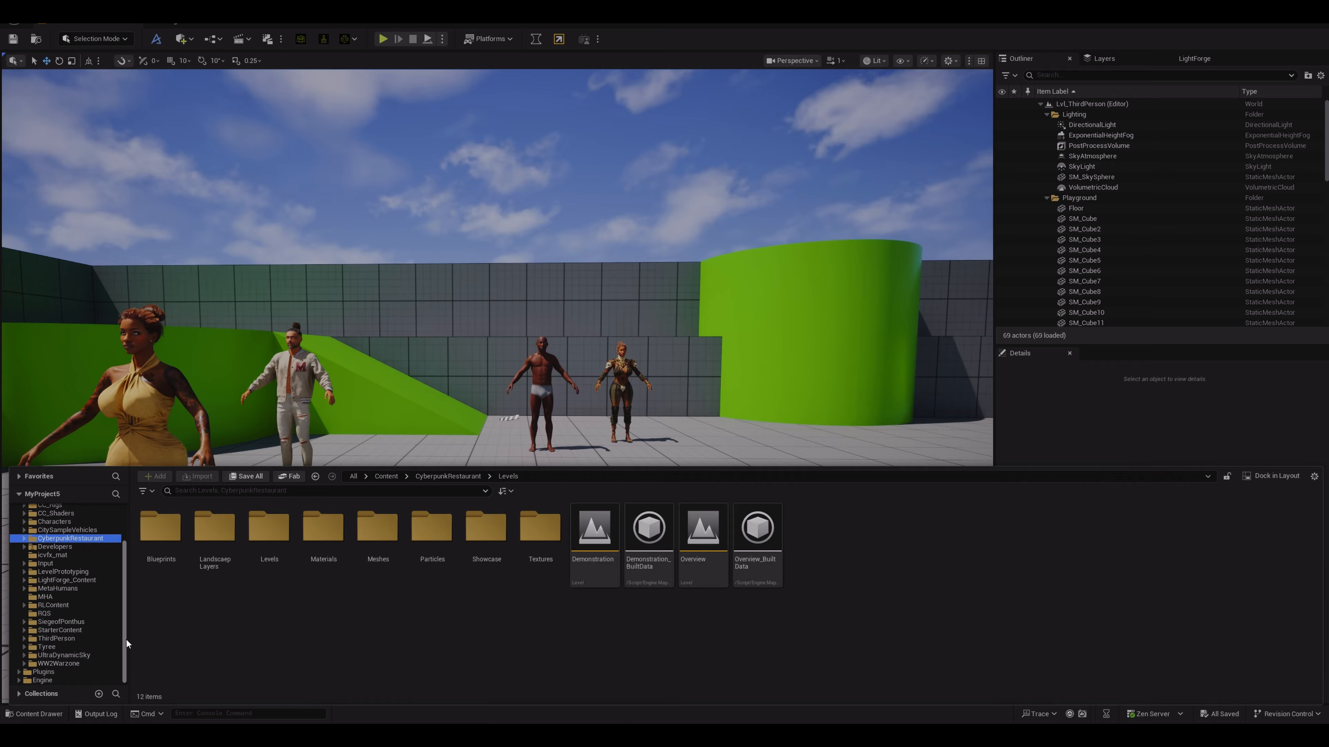
mouse_move(127, 640)
left_mouse_down()
mouse_move(122, 556)
mouse_move(120, 650)
left_mouse_up()
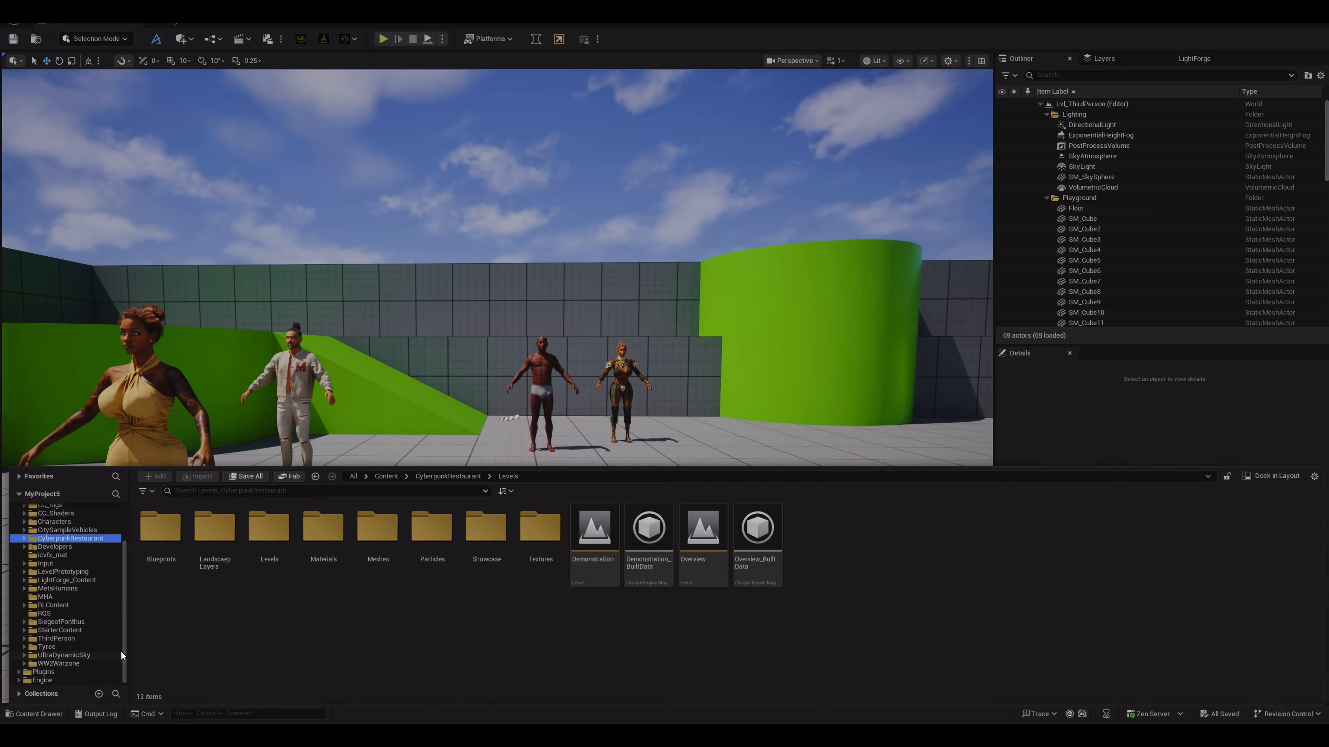
left_click(76, 622)
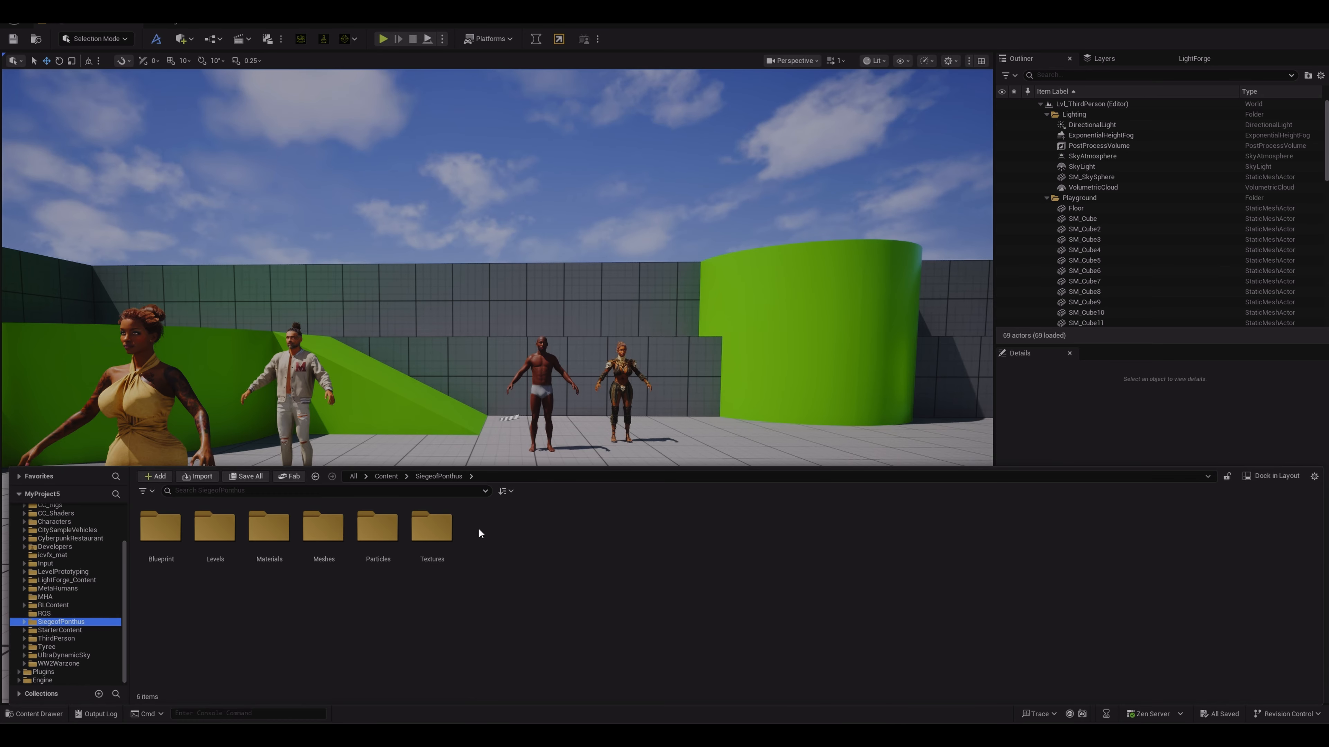
double_click(212, 529)
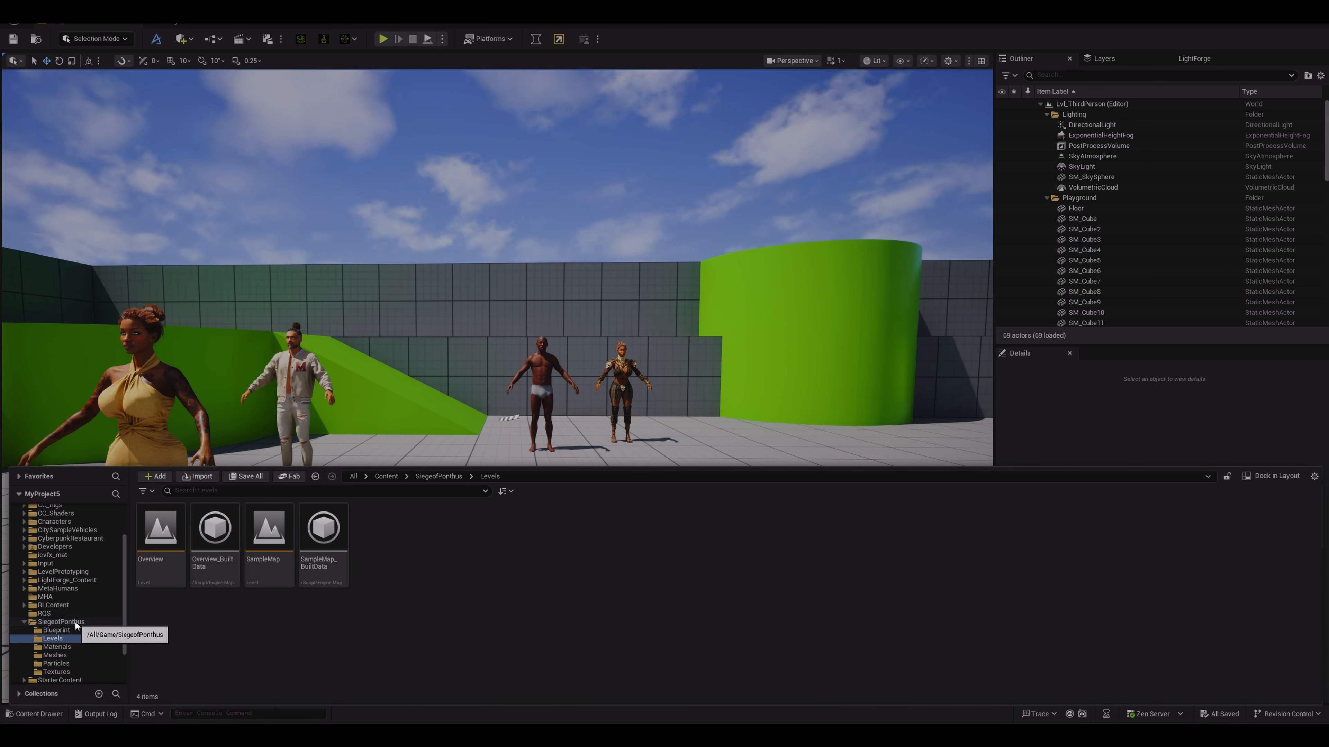
double_click(268, 546)
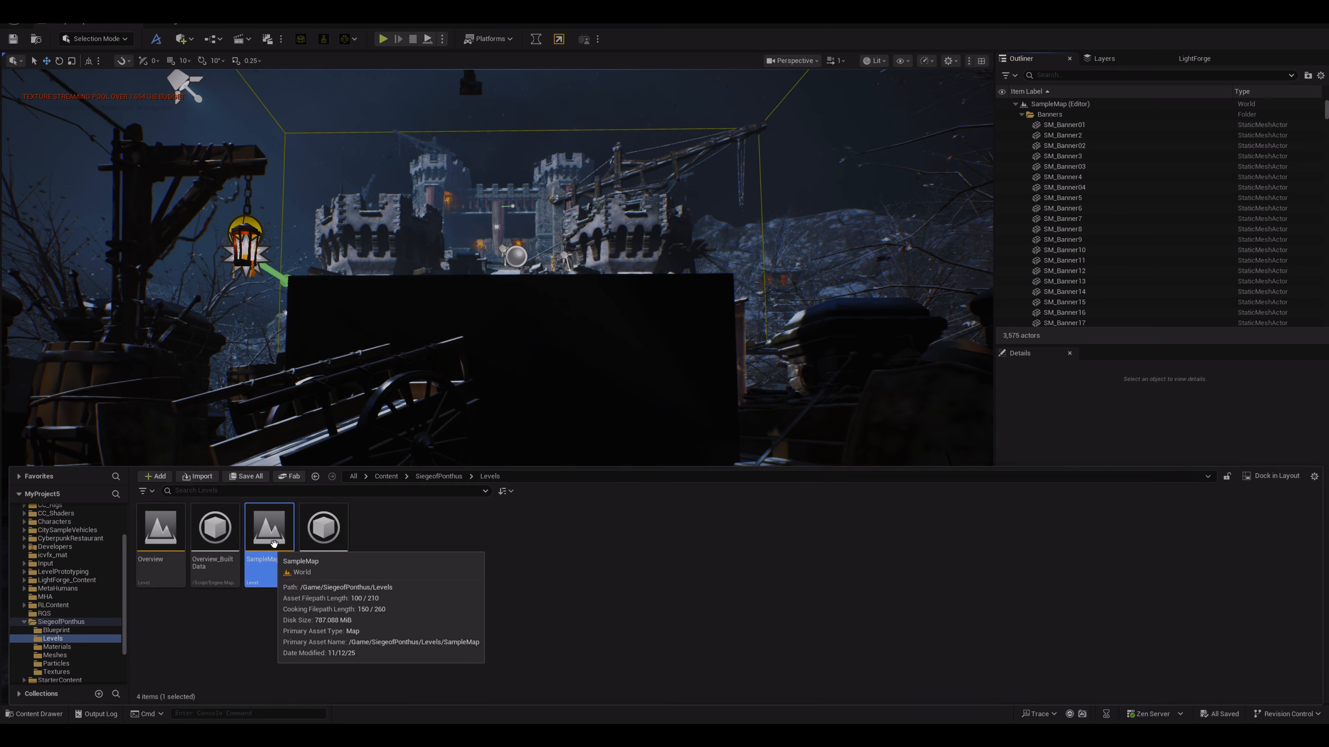
Step: Delete the Plane actor from the level, confirming the deletion despite its references
left_click_drag(497, 293, 471, 262)
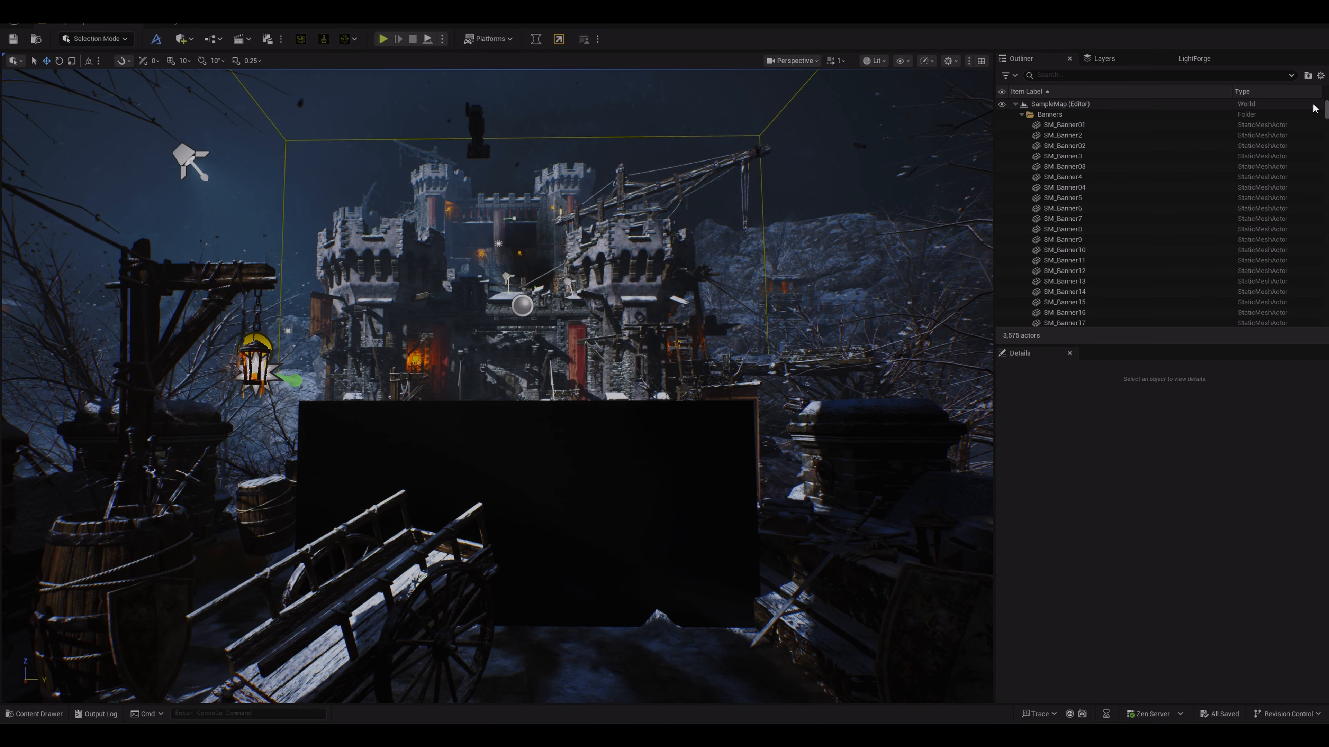
left_click_drag(1326, 110, 1326, 325)
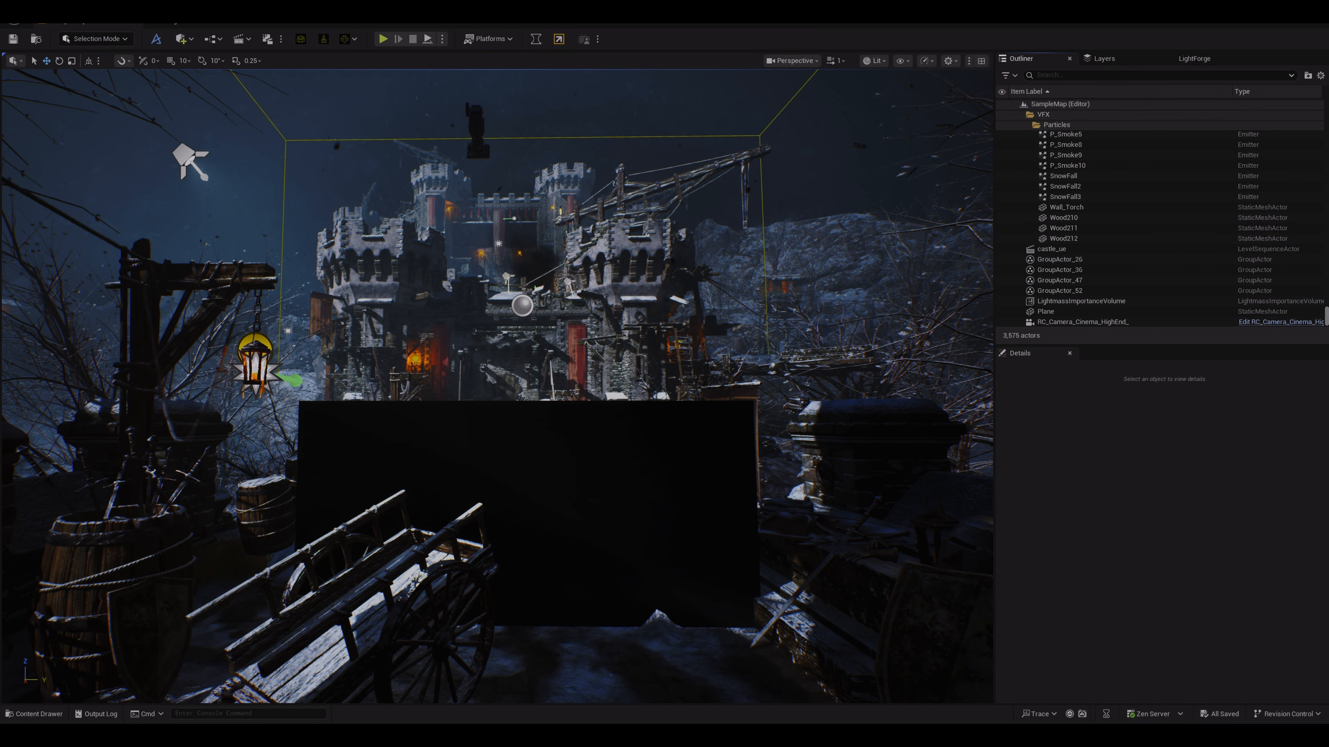
left_click(1119, 312)
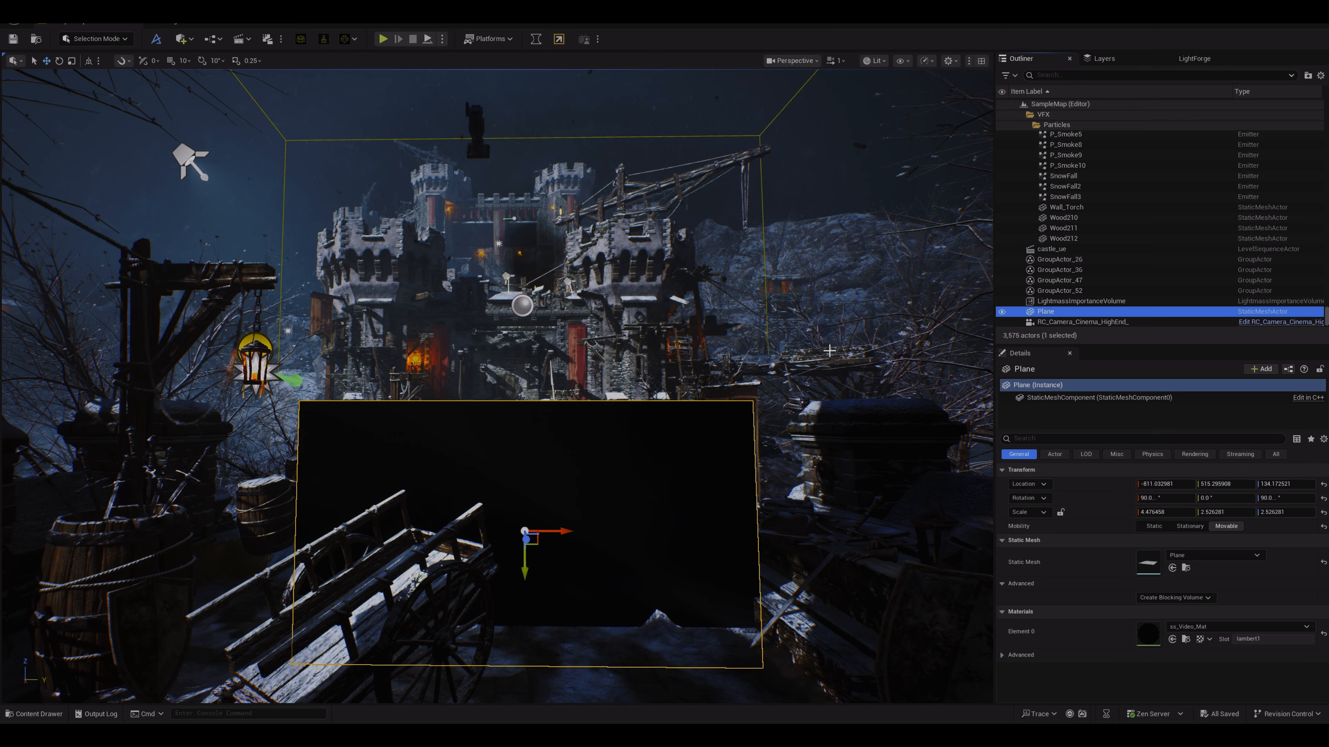
key("Delete")
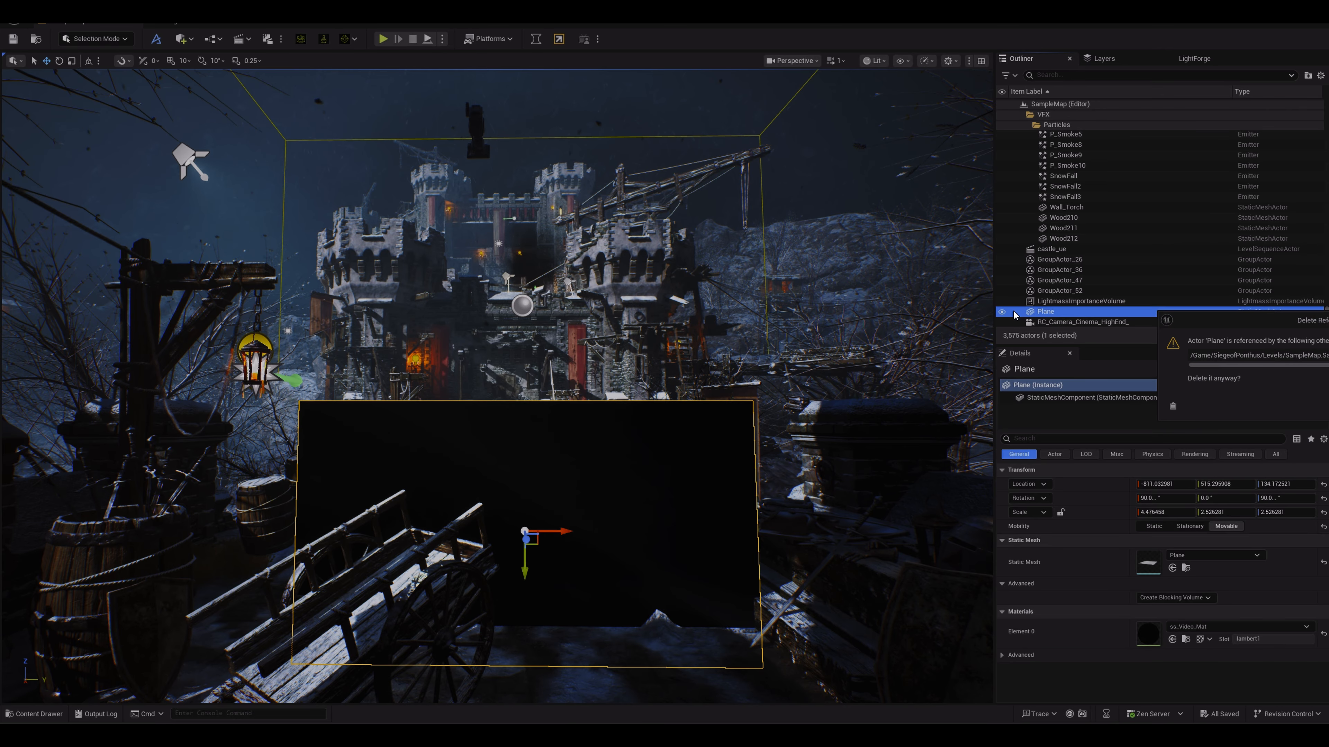
key("Return")
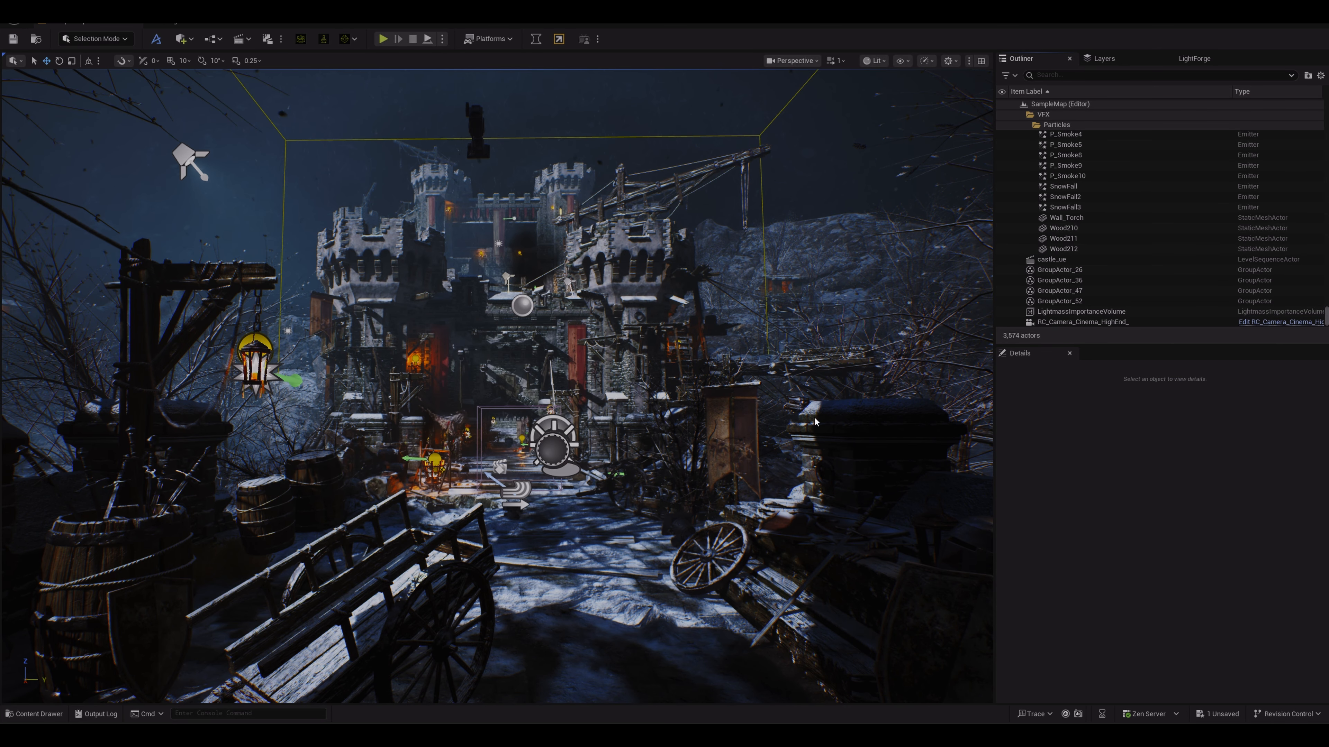
Step: Toggle game view on and off to preview the scene
mouse_move(608, 468)
left_mouse_down()
mouse_move(631, 466)
mouse_move(608, 419)
mouse_move(608, 468)
left_mouse_up()
key("g")
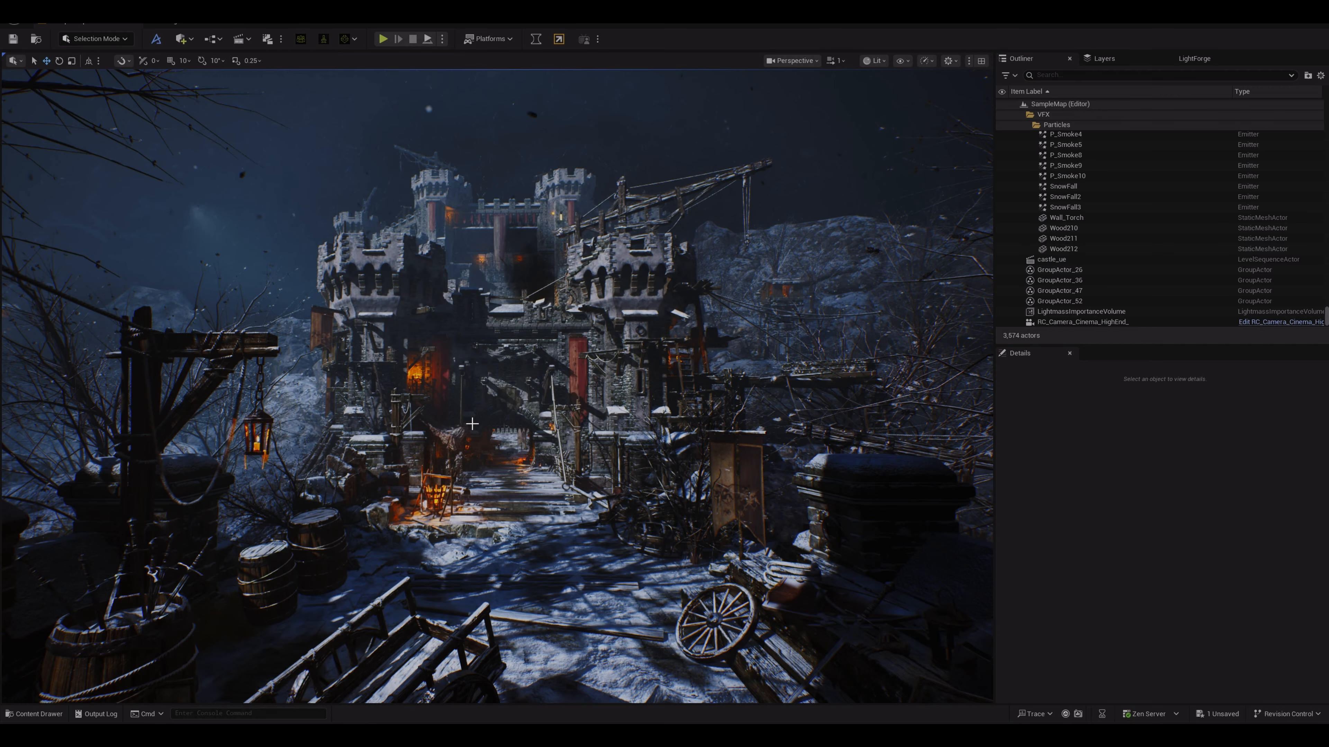
key("g")
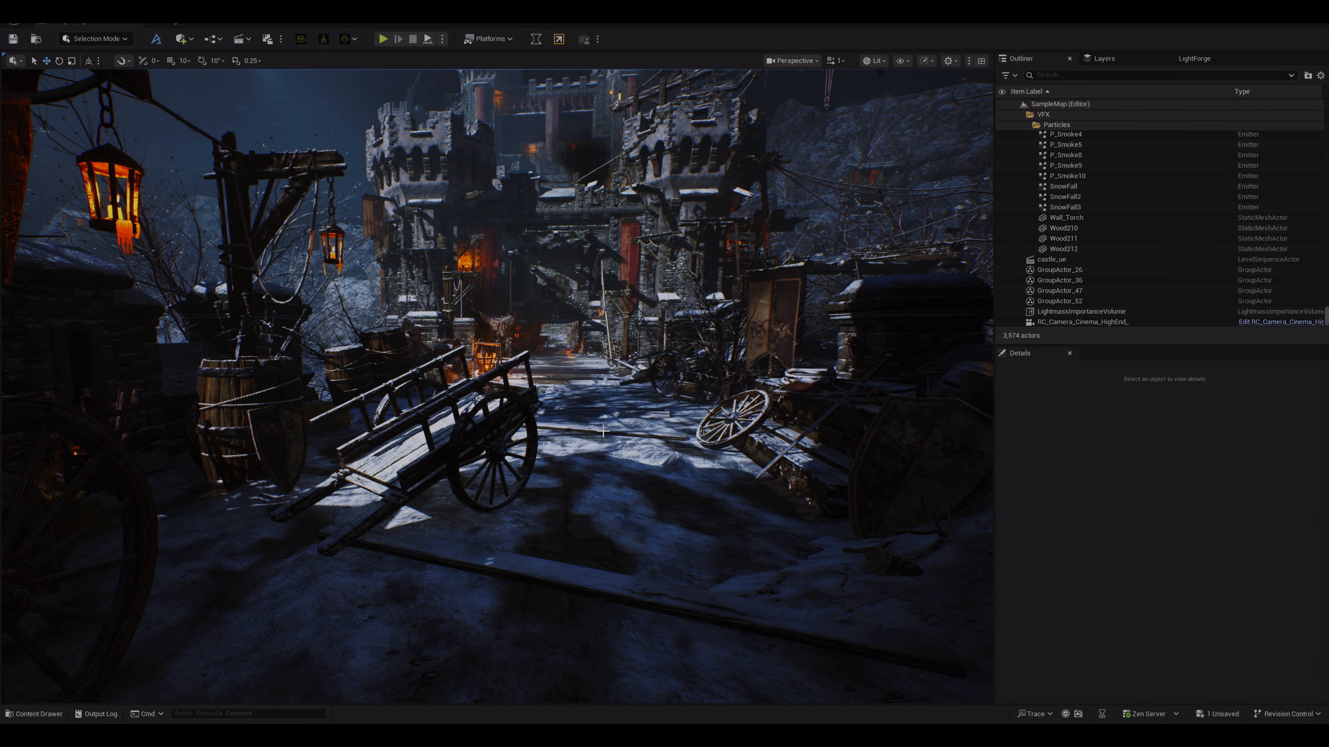
Step: Create a new folder named TUTORIAL under Content and open it
left_click(43, 714)
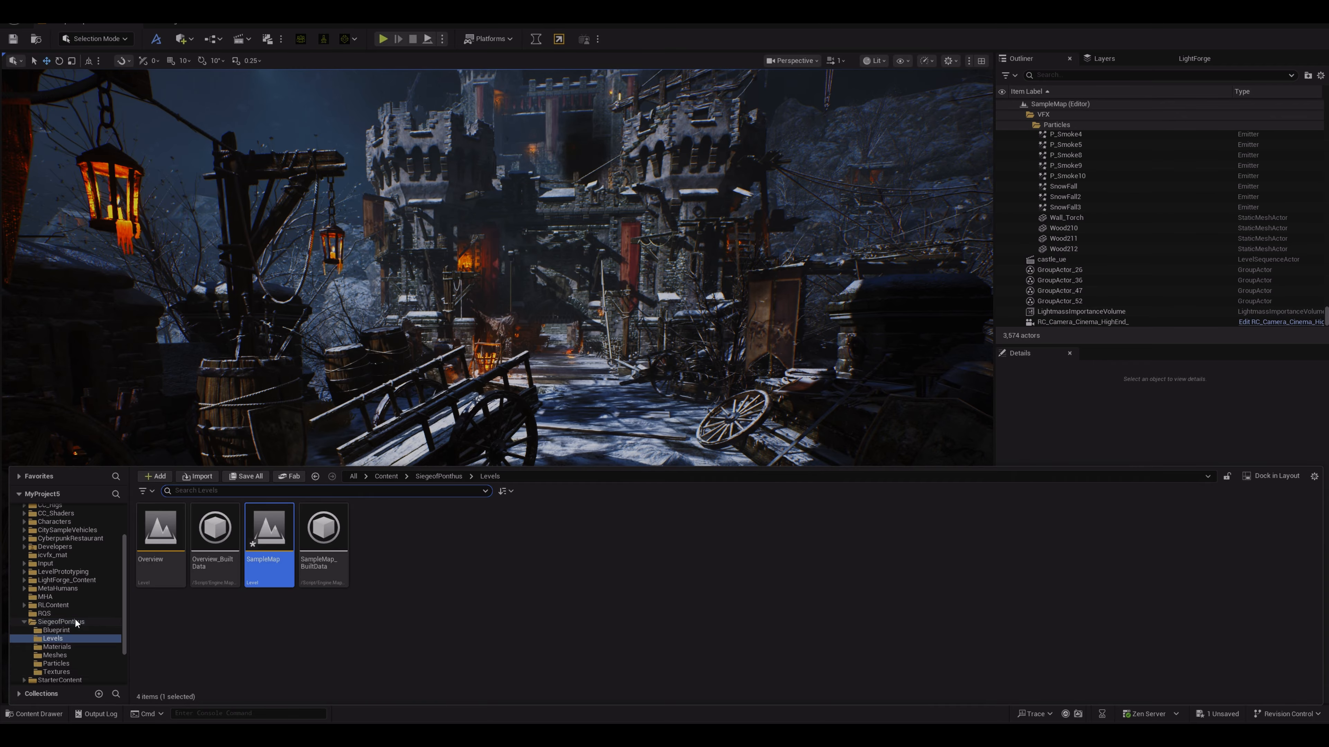
scroll(74, 619, "up", 3)
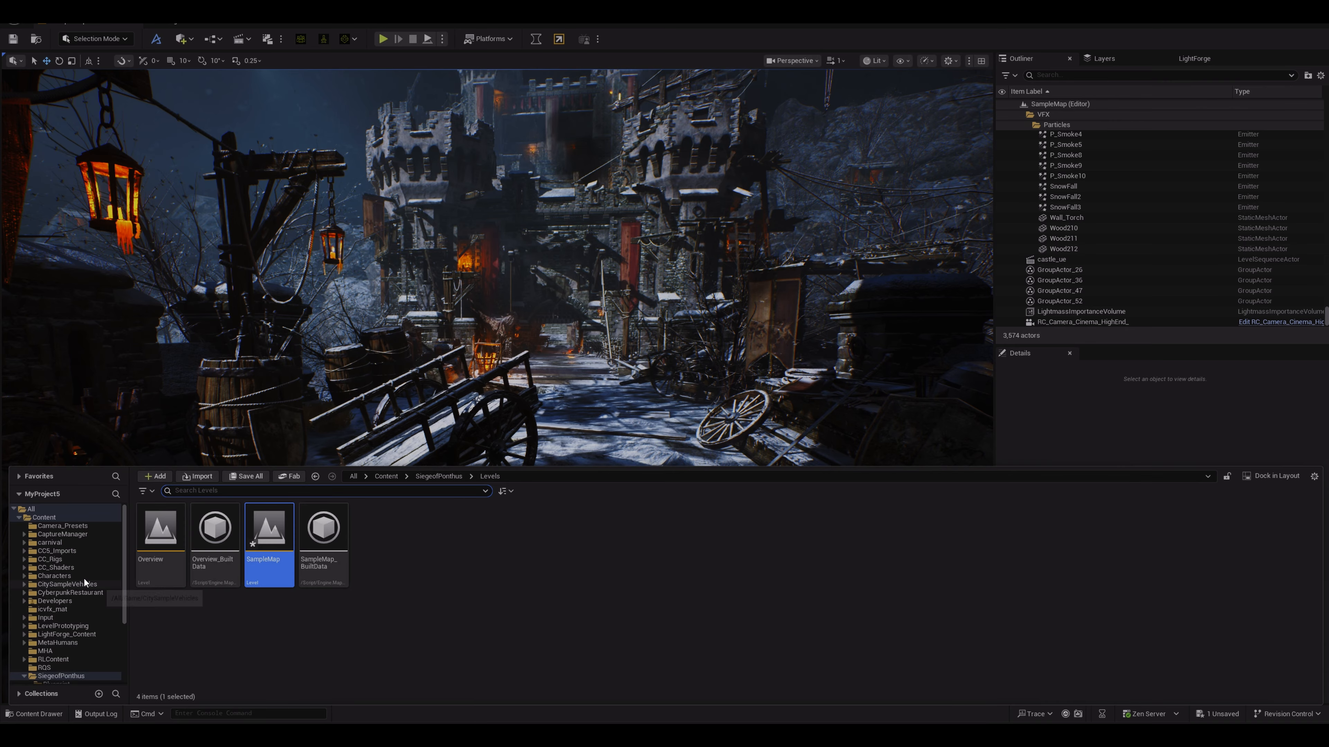
left_click(52, 517)
right_click(52, 520)
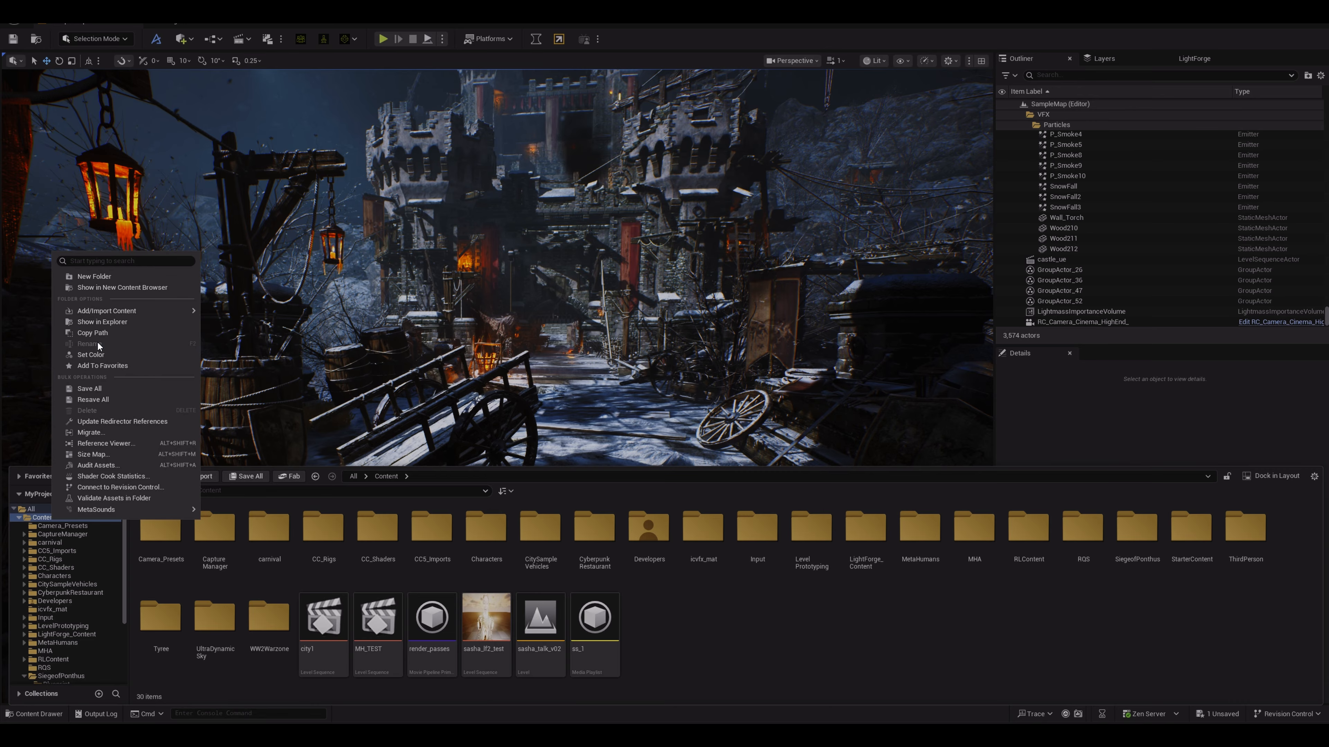
left_click(94, 277)
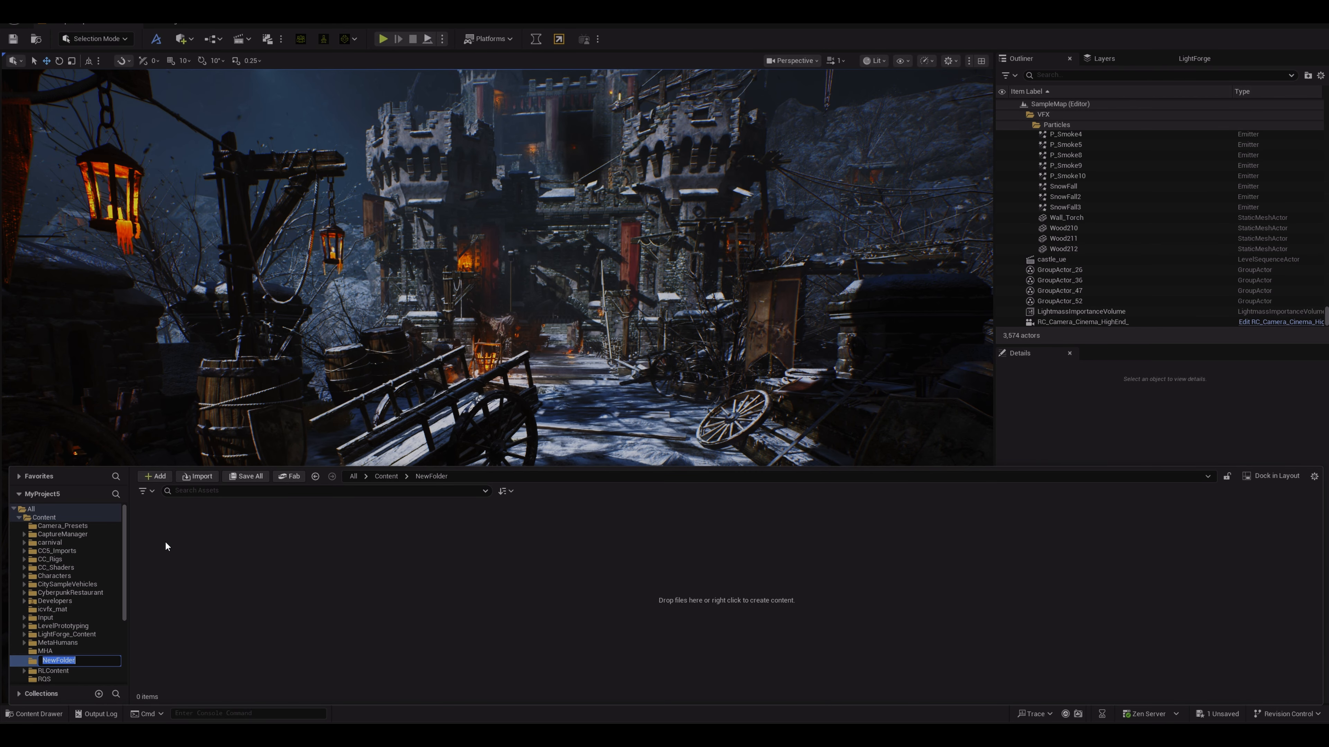
type("tUTOR")
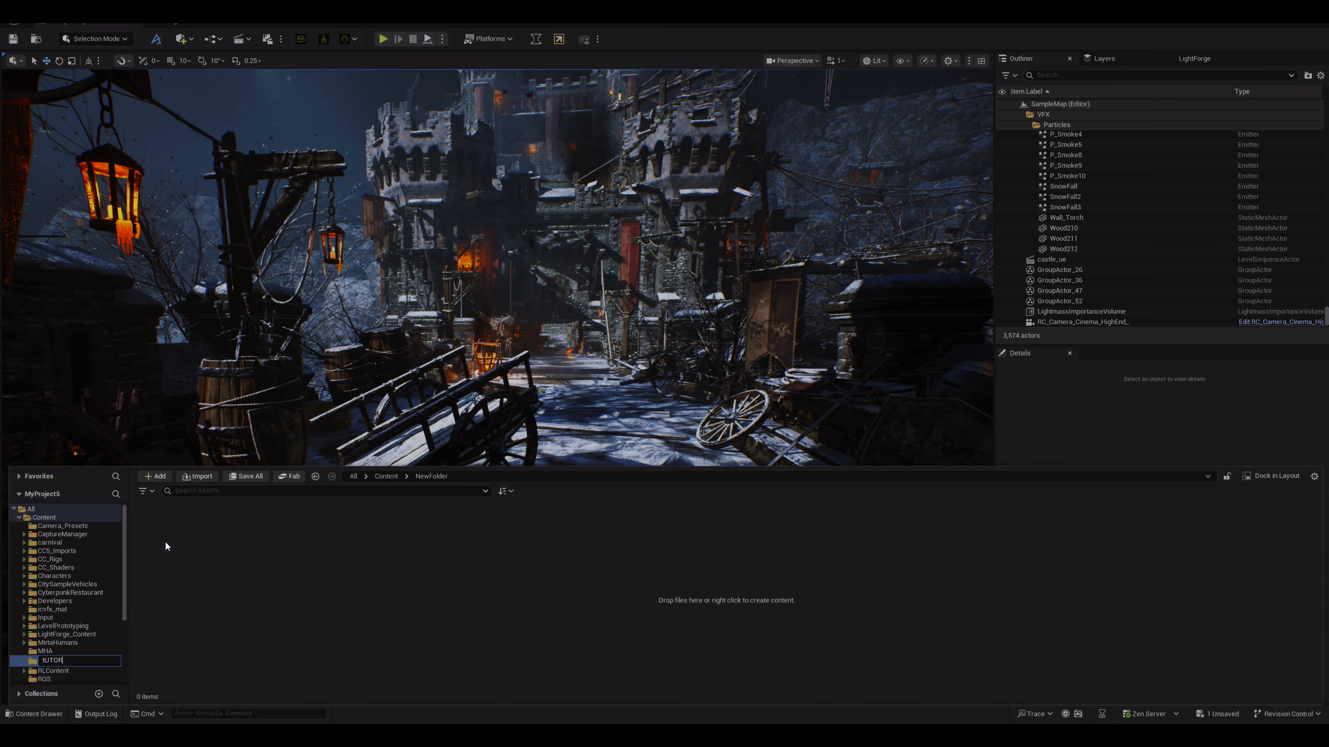
type("IAL")
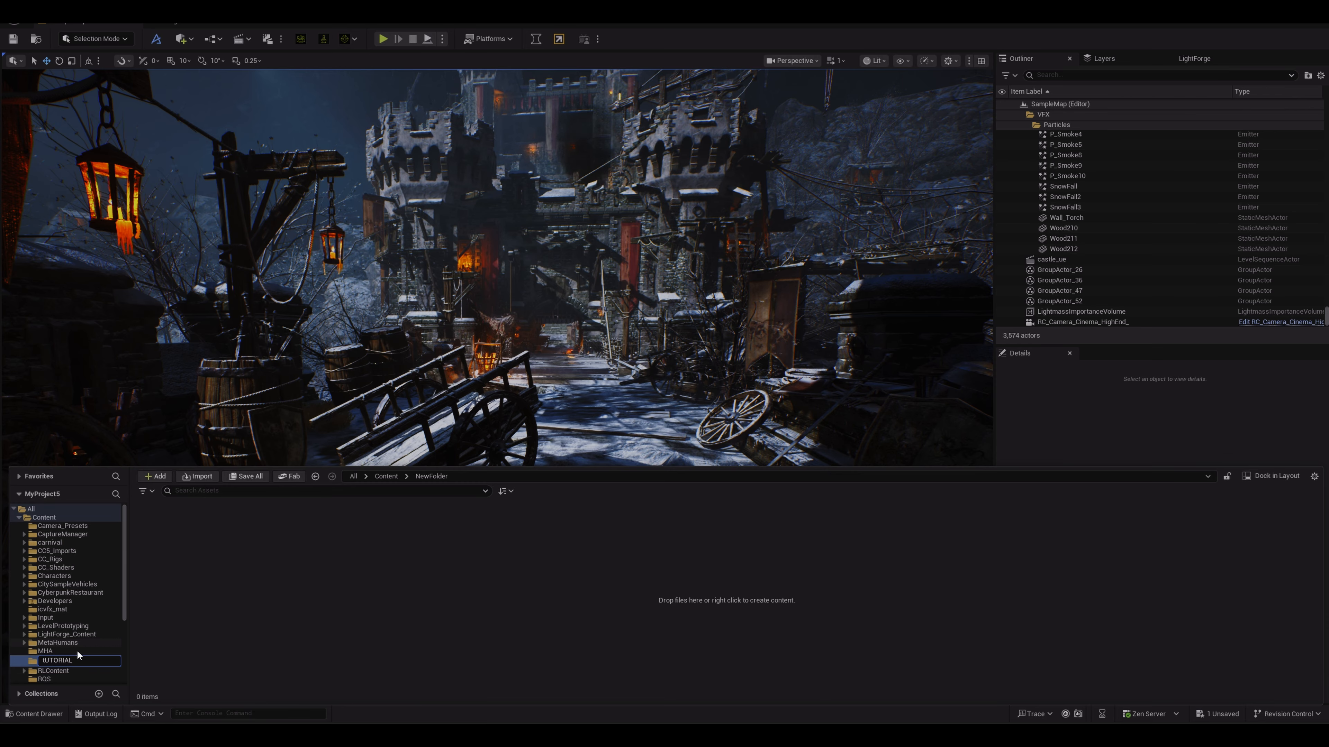
left_click(76, 650, "ctrl")
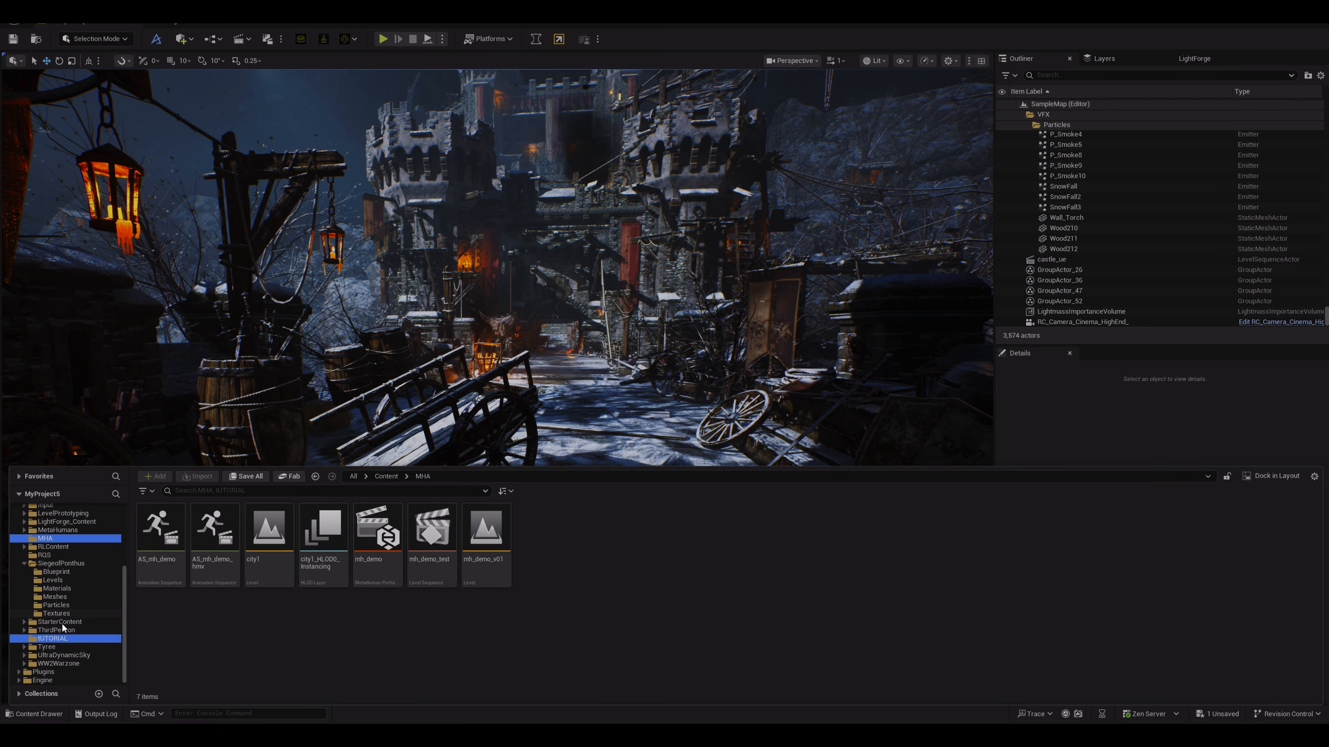
left_click(62, 640)
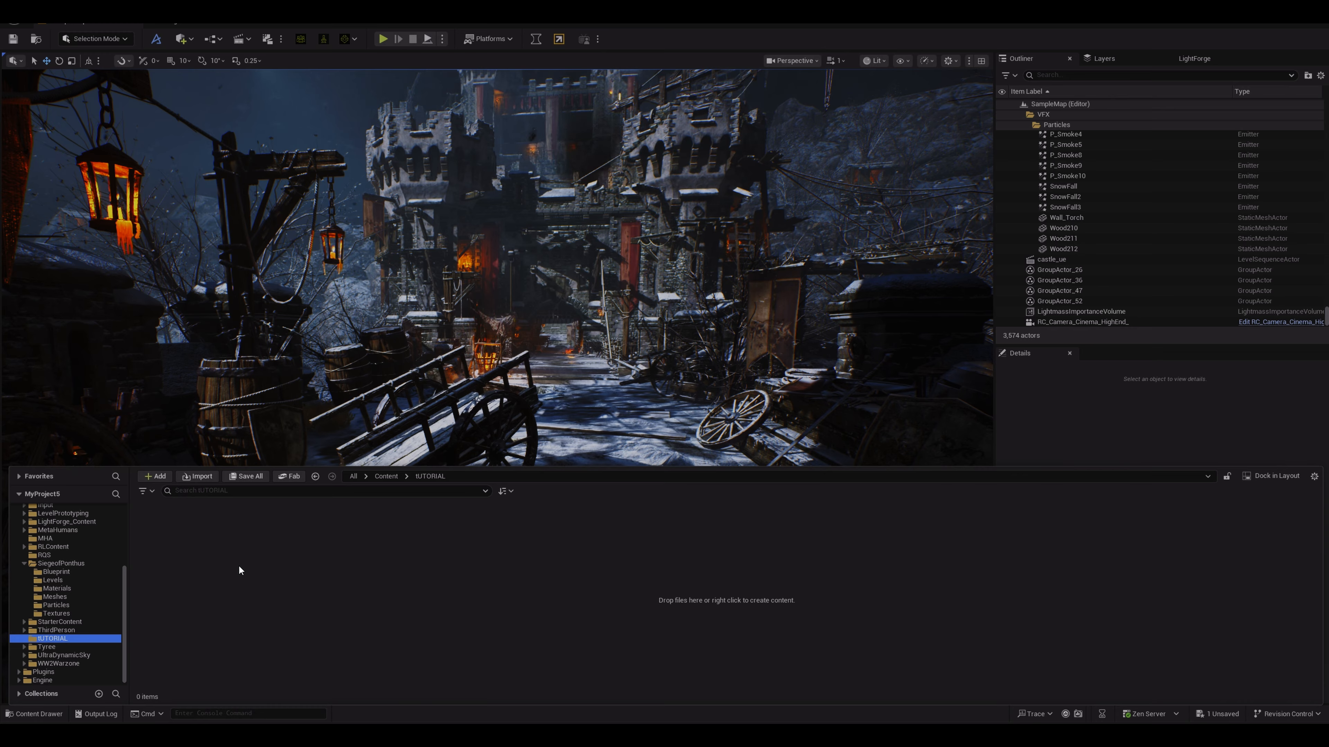
Step: Create an Img Media Source asset in the TUTORIAL folder named TUT
right_click(202, 554)
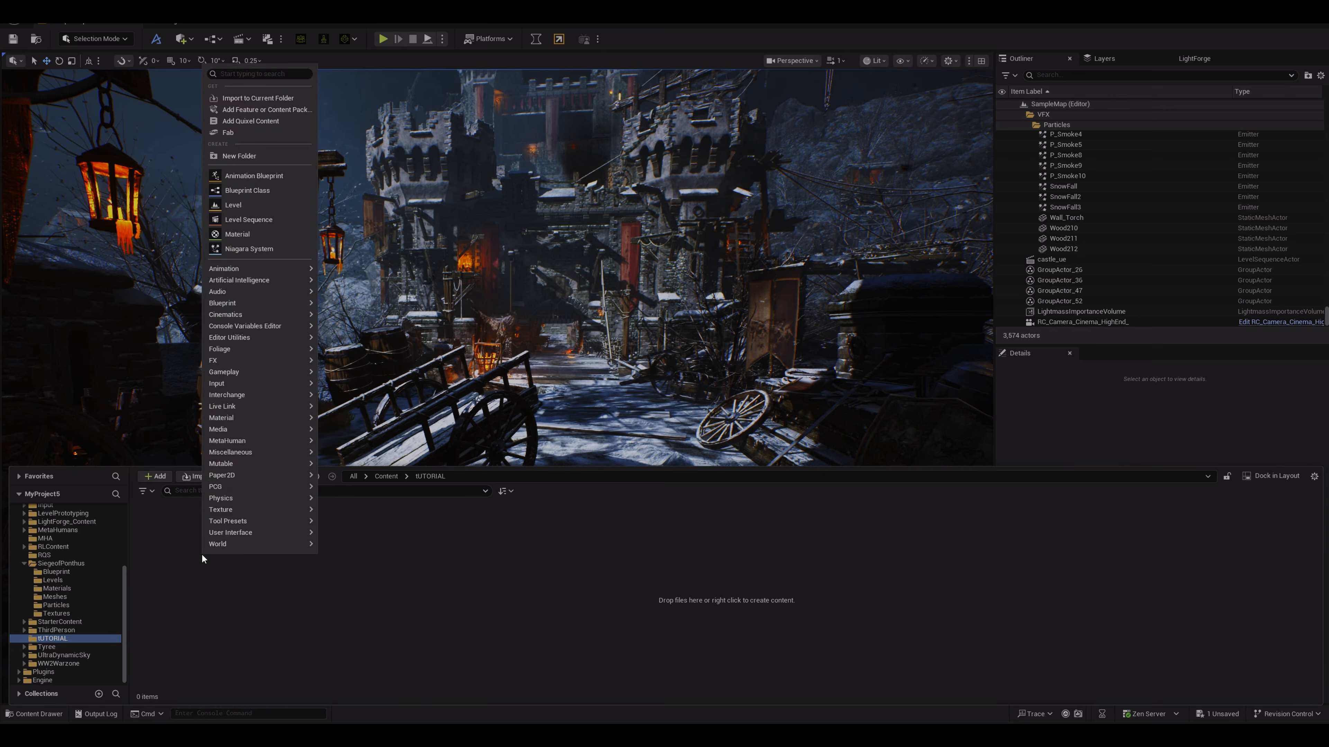
mouse_move(249, 430)
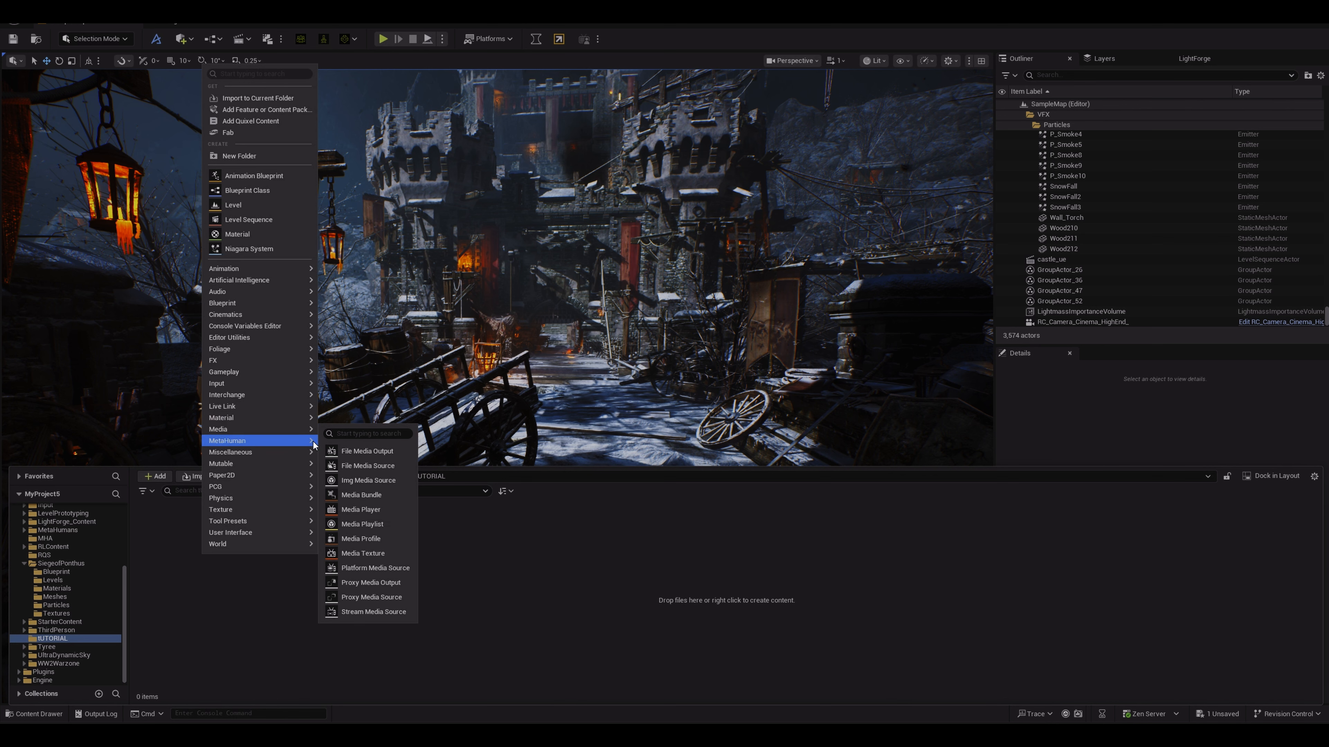
left_click(367, 481)
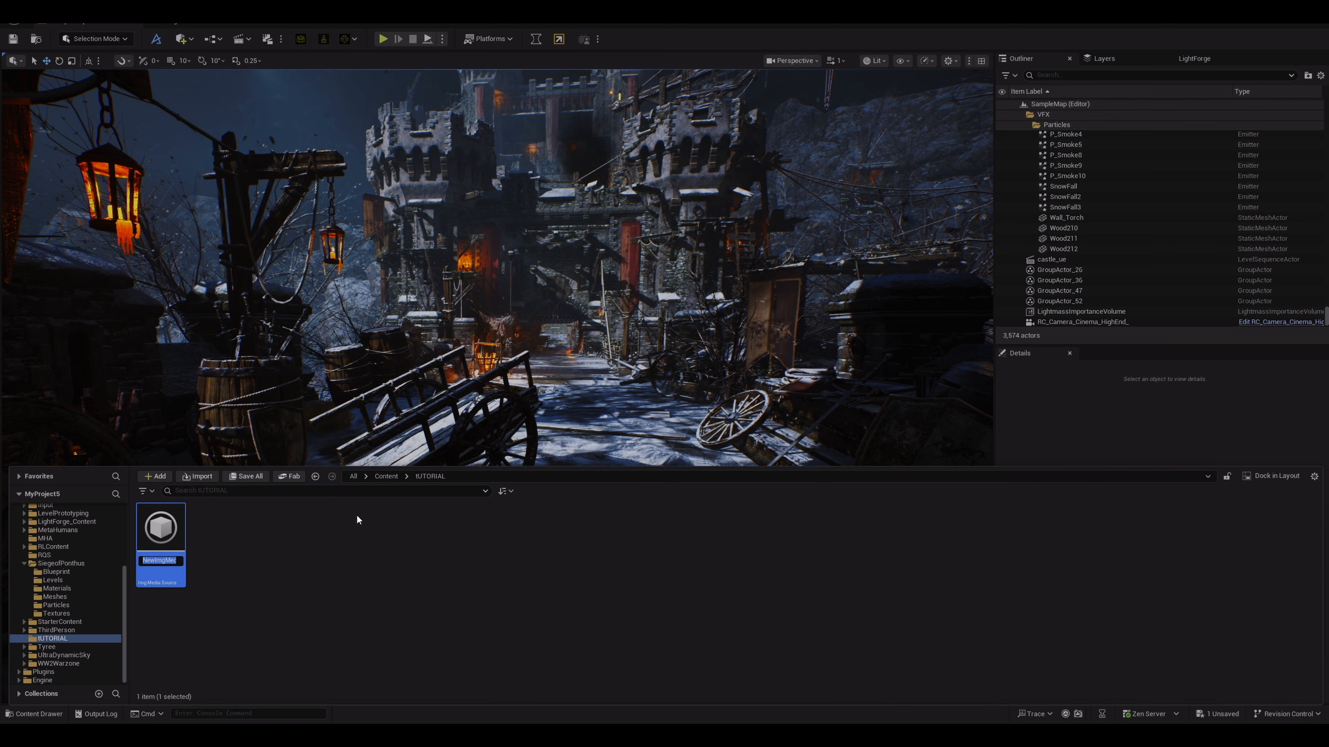
type("TUT")
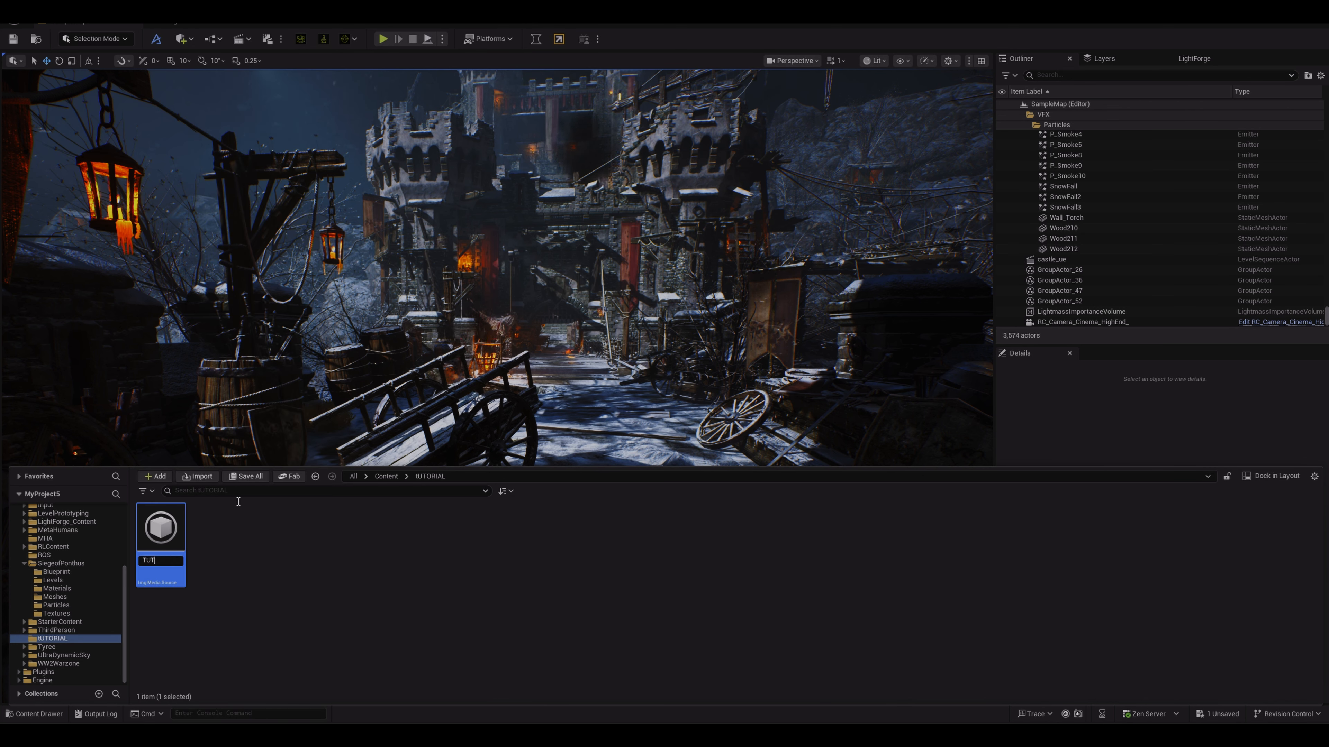
key("Return")
Step: Create a Media Player asset named TUT_MP in the TUTORIAL folder, with a linked video output Media Texture asset
right_click(256, 541)
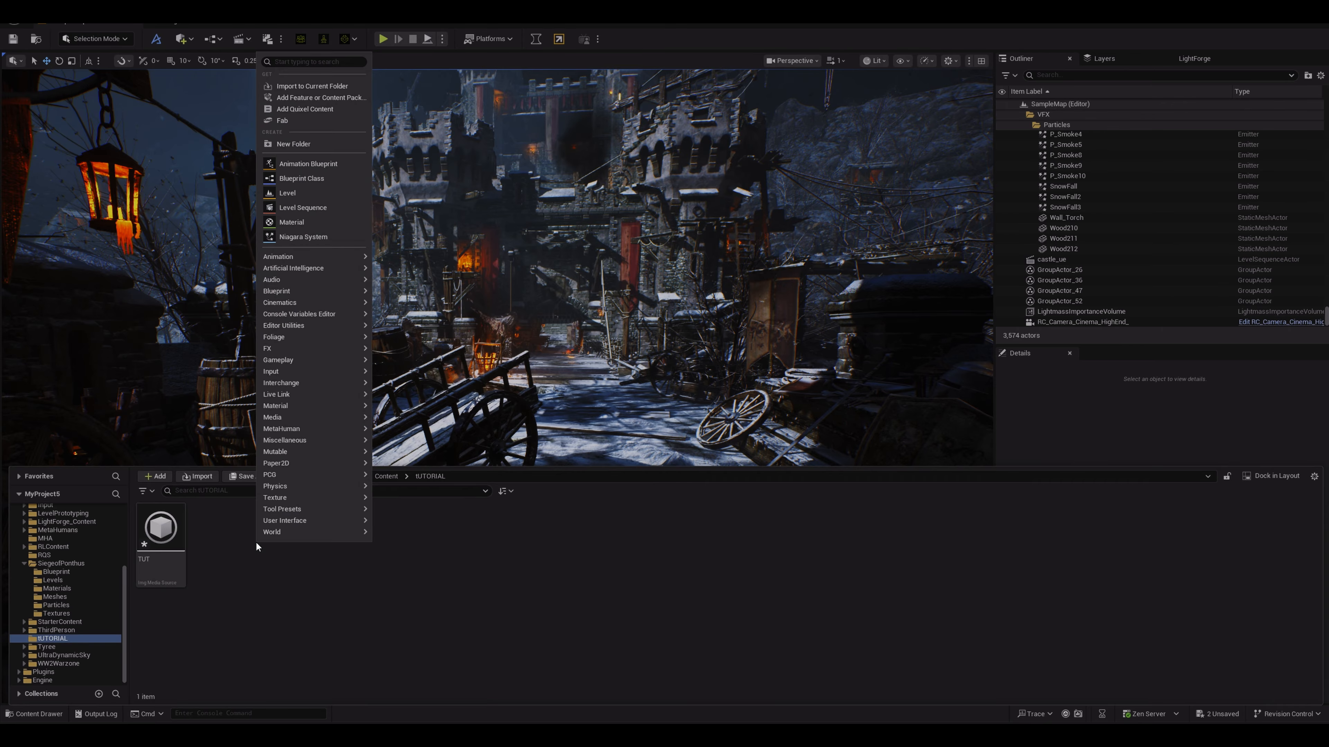
mouse_move(300, 419)
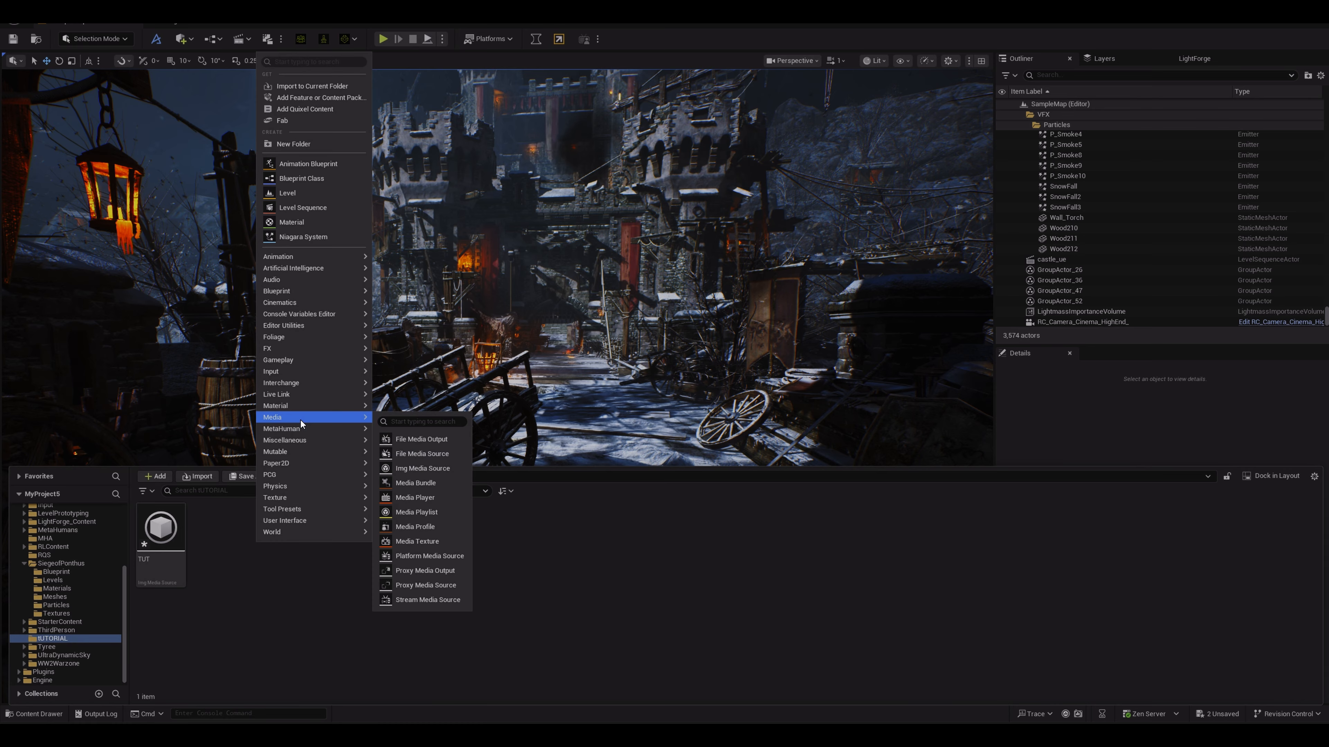
left_click(420, 496)
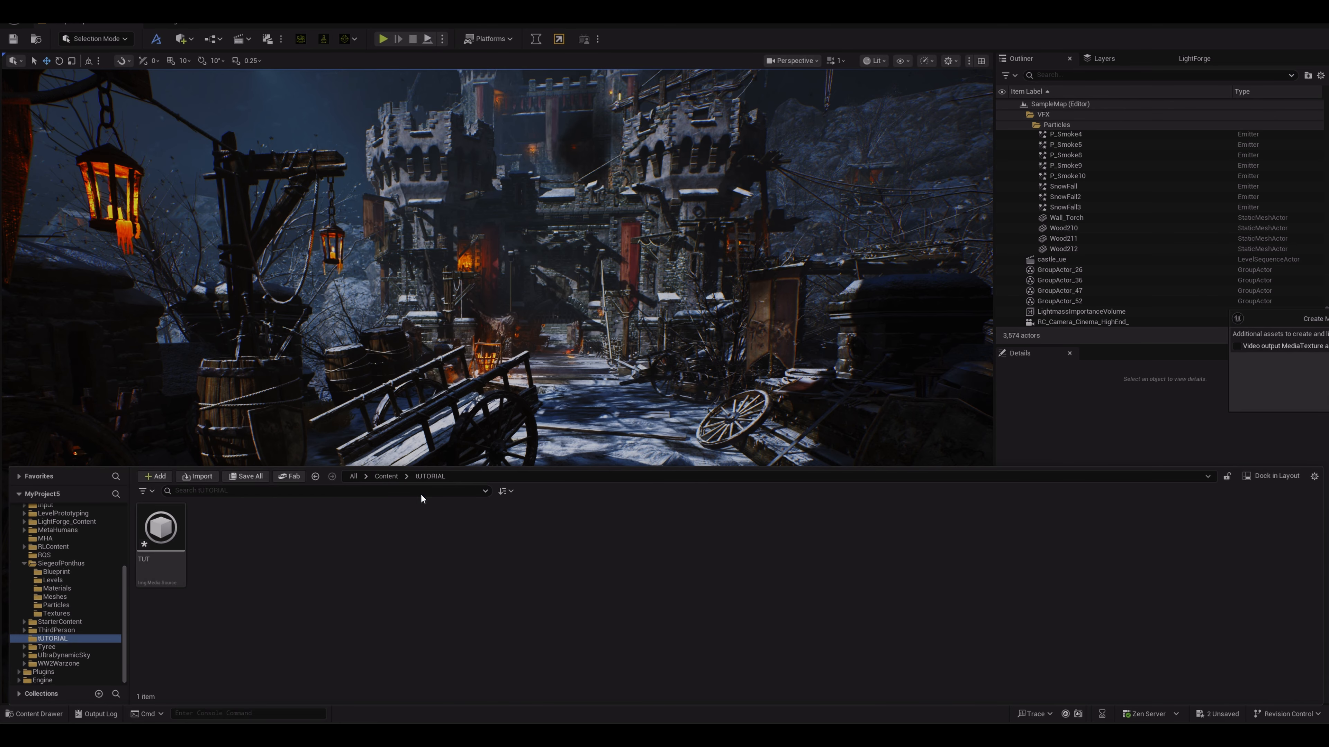
left_click_drag(1327, 318, 699, 327)
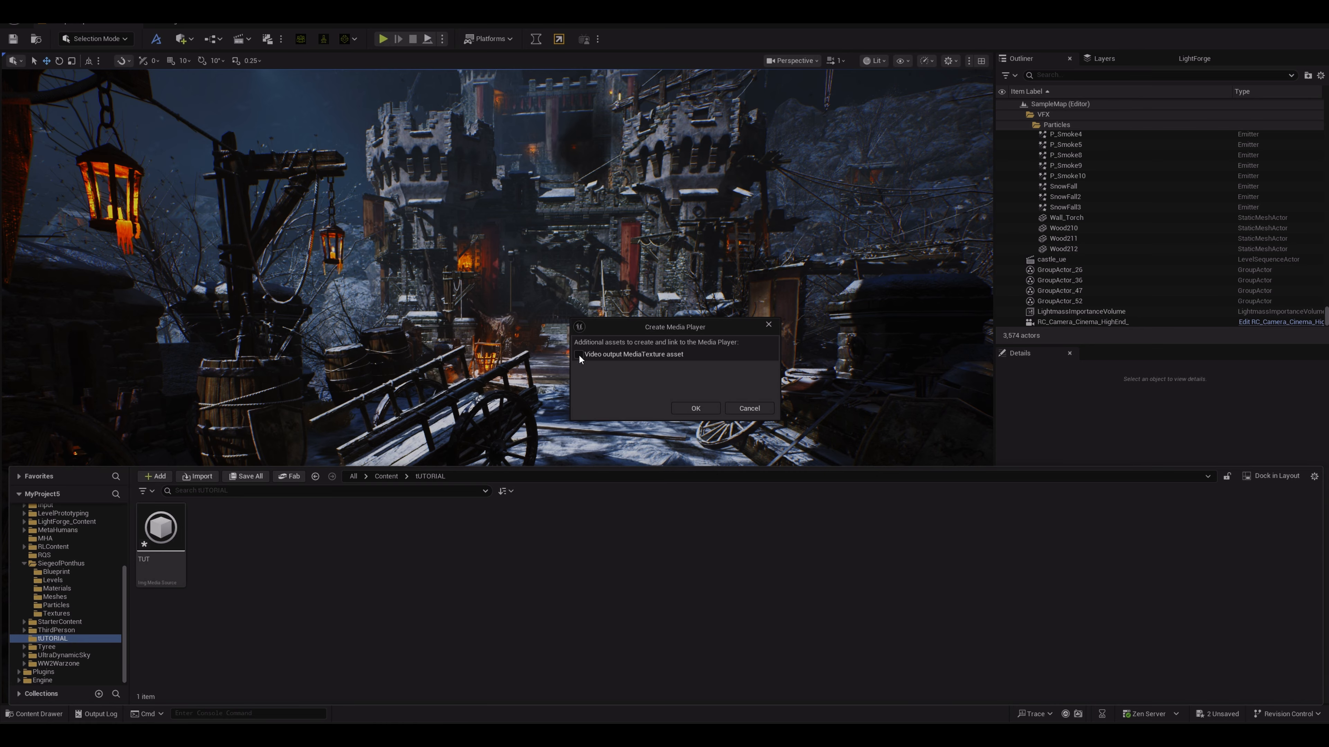
left_click(694, 408)
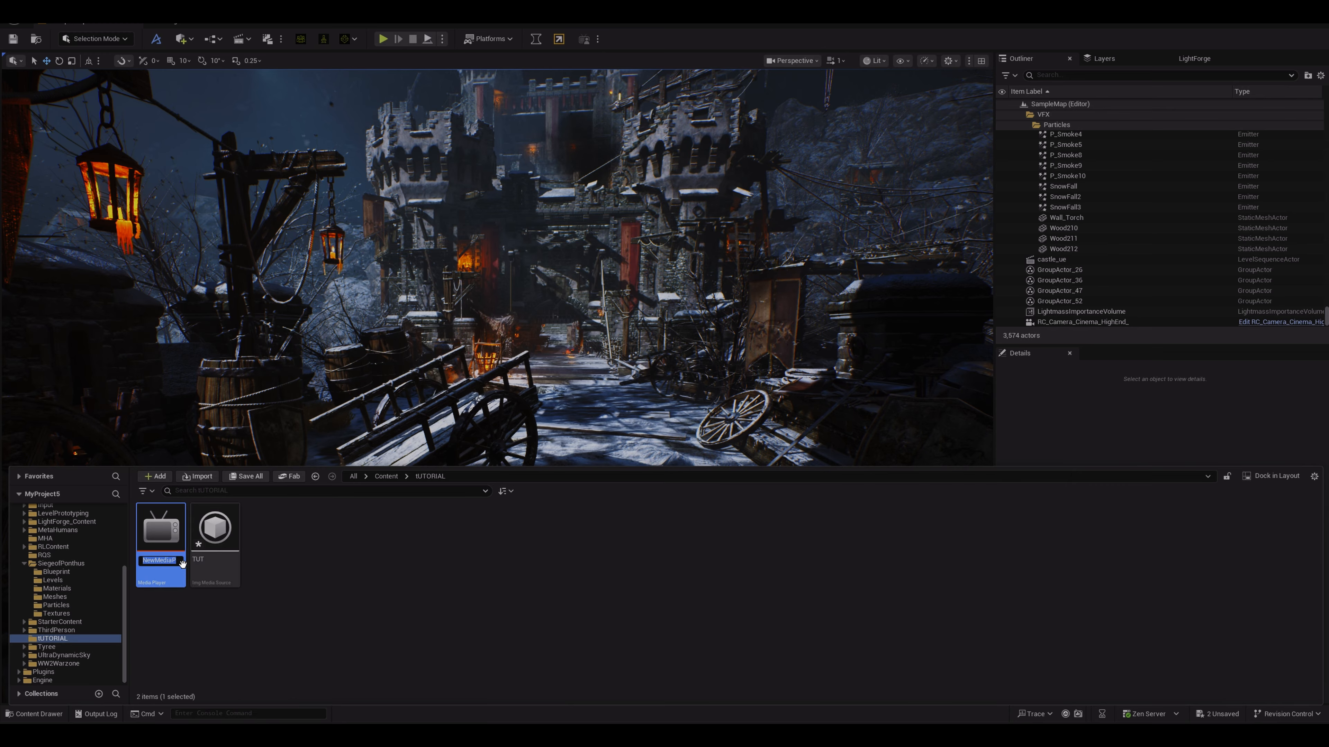
type("TUT")
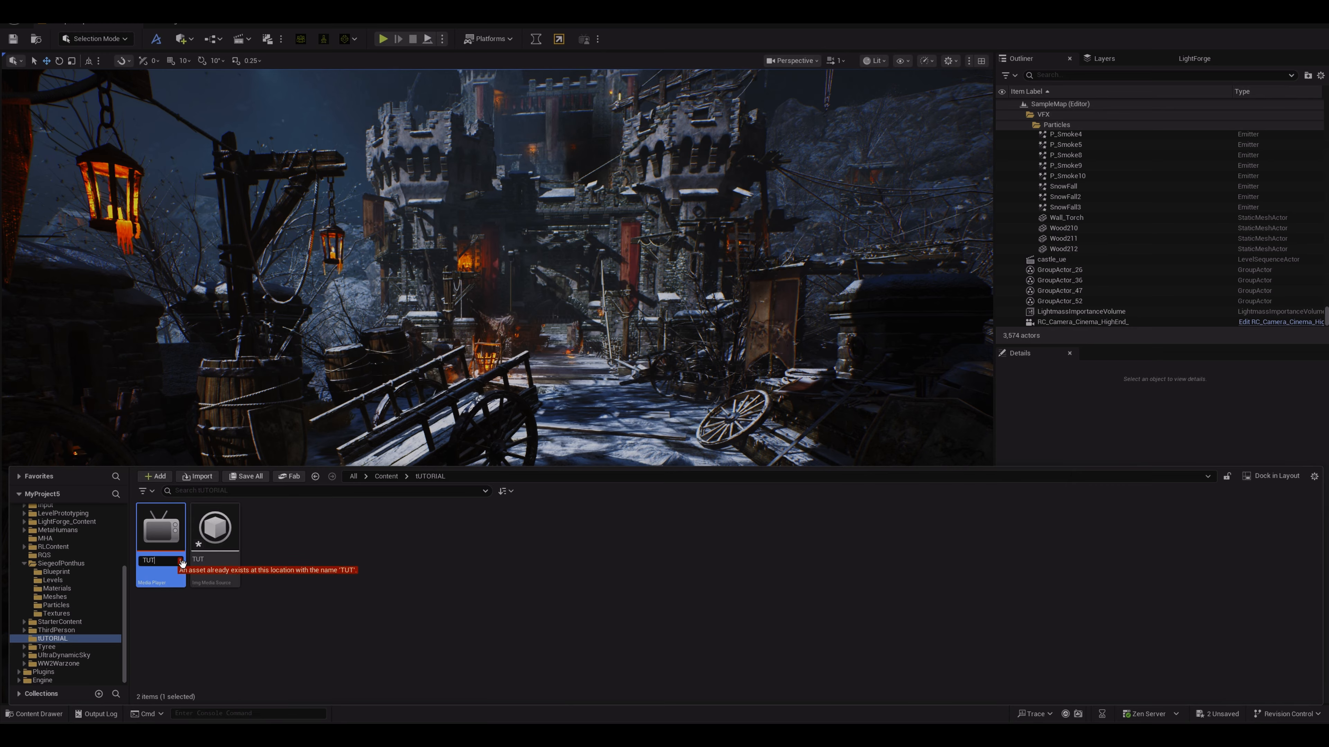
type("_")
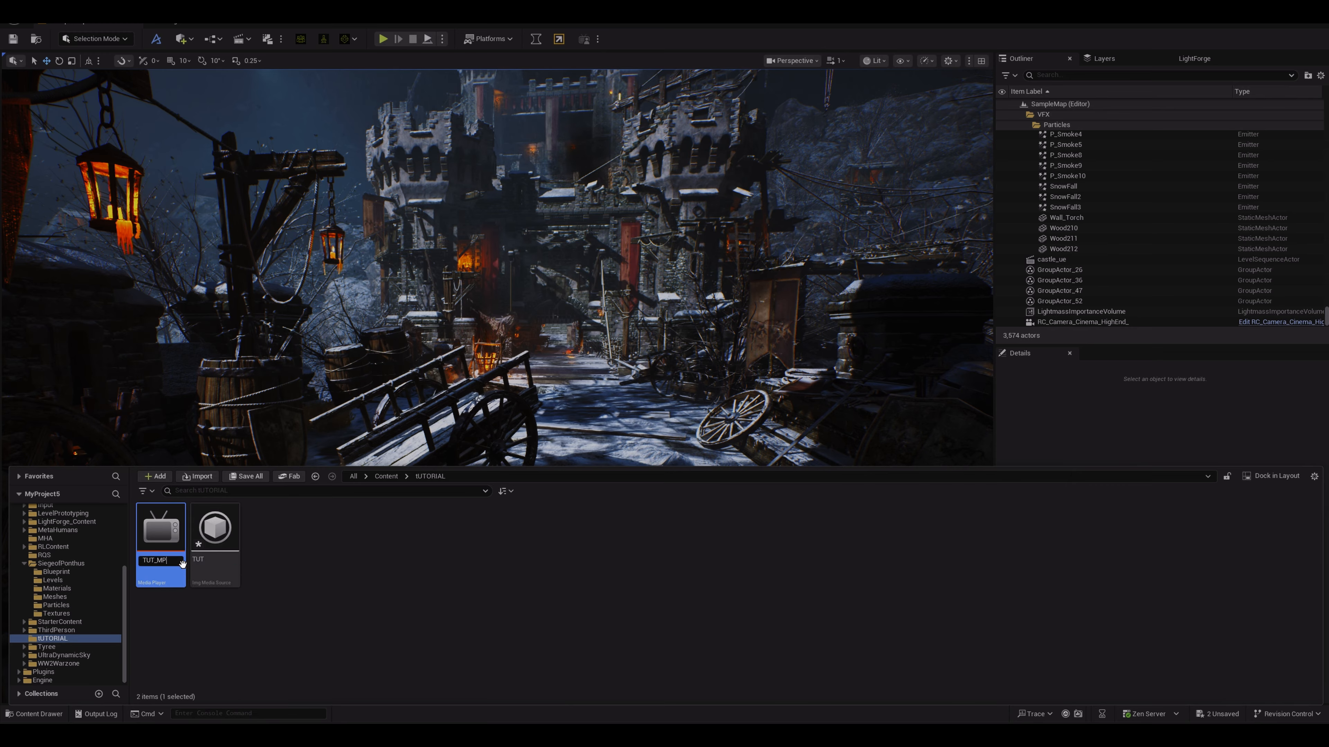
type("MP")
key("Return")
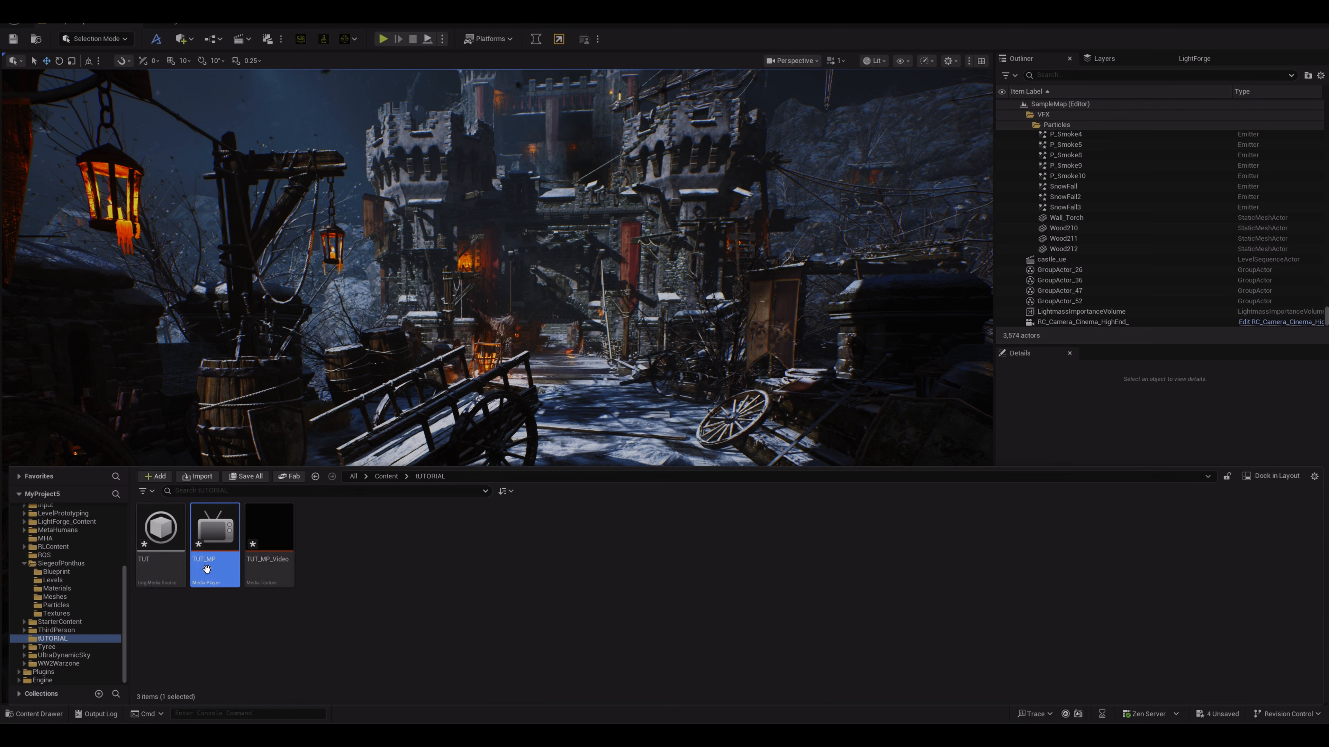
Step: Open the TUT media source and set its Sequence Path to the first frame in the SNOW_KEYED_PNG folder
mouse_move(263, 574)
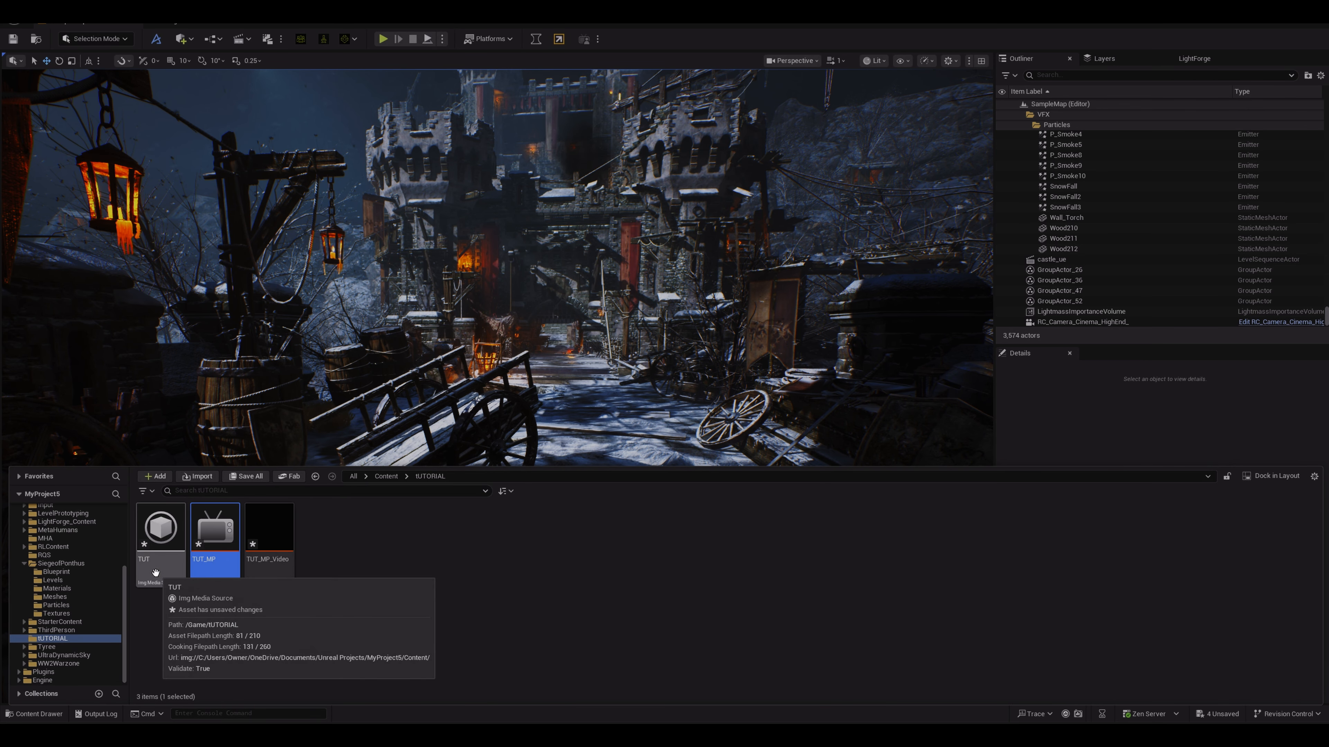
double_click(155, 573)
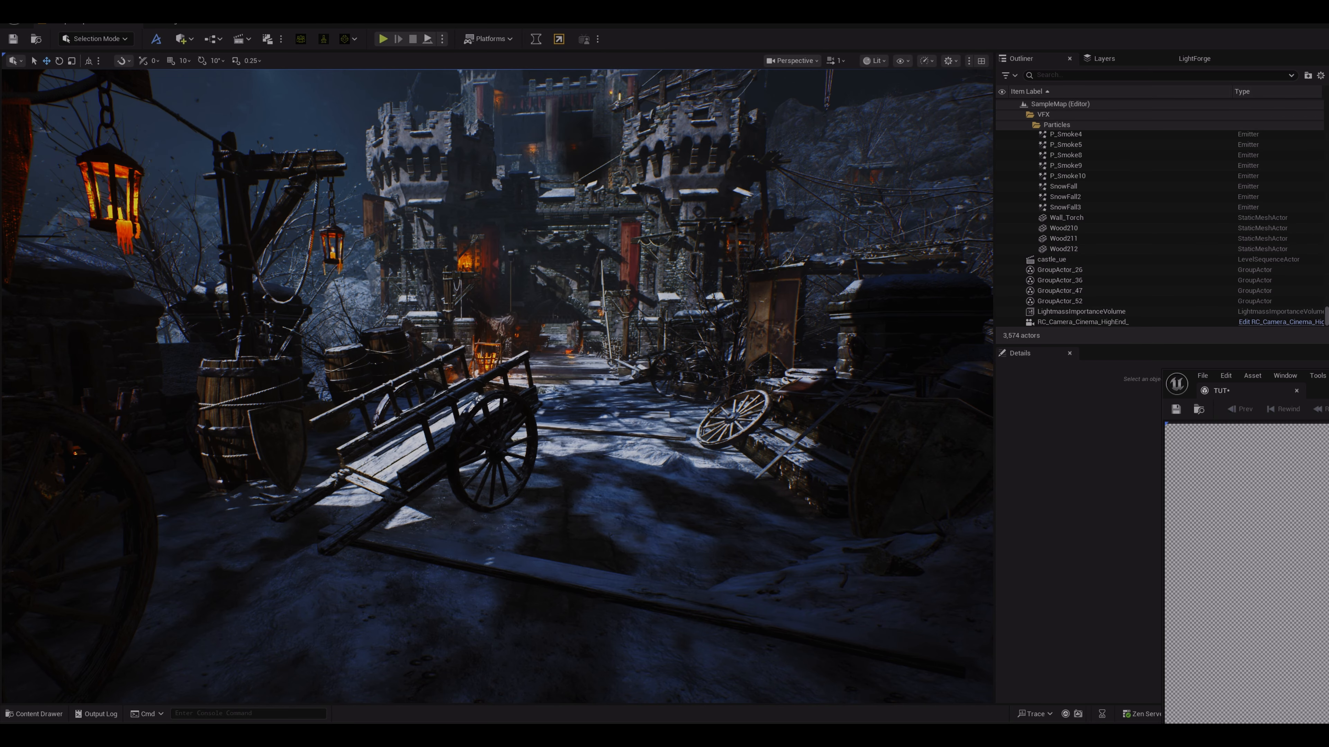
left_click_drag(1328, 390, 468, 67)
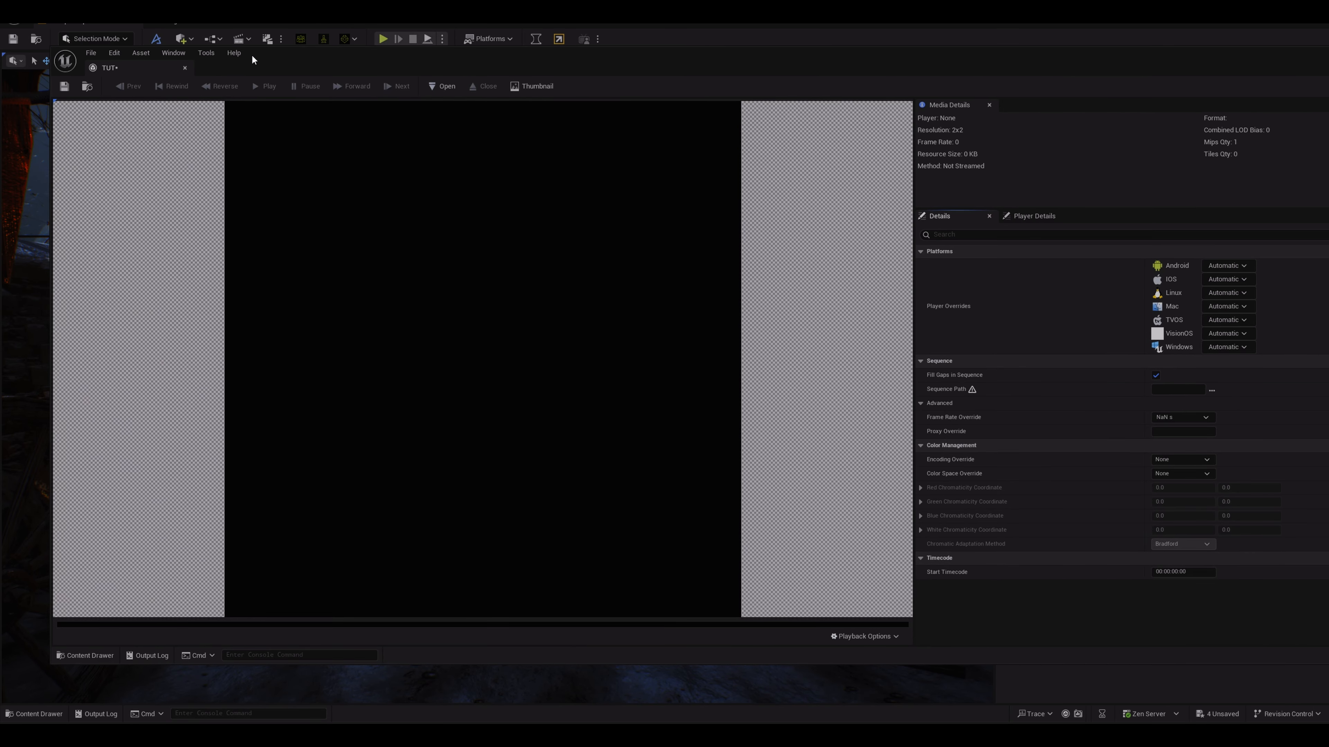
left_click_drag(125, 65, 215, 21)
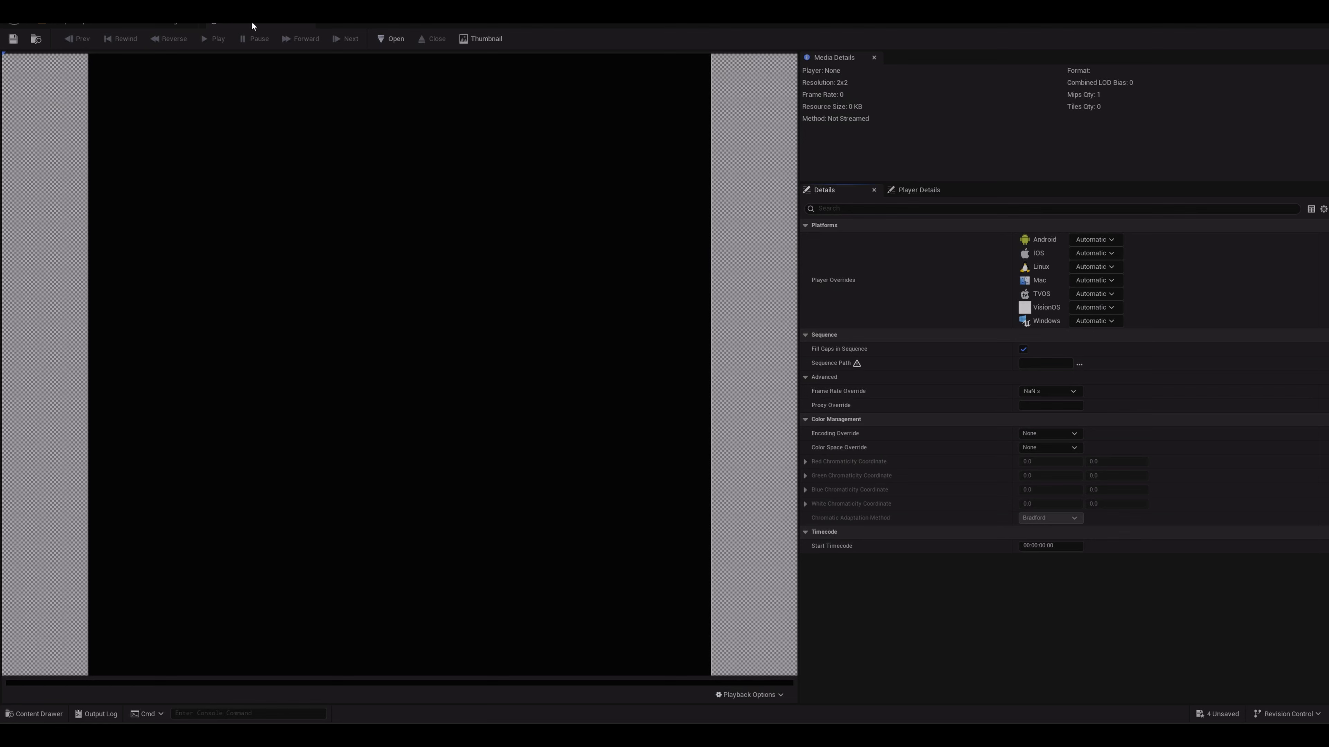
left_click(92, 19)
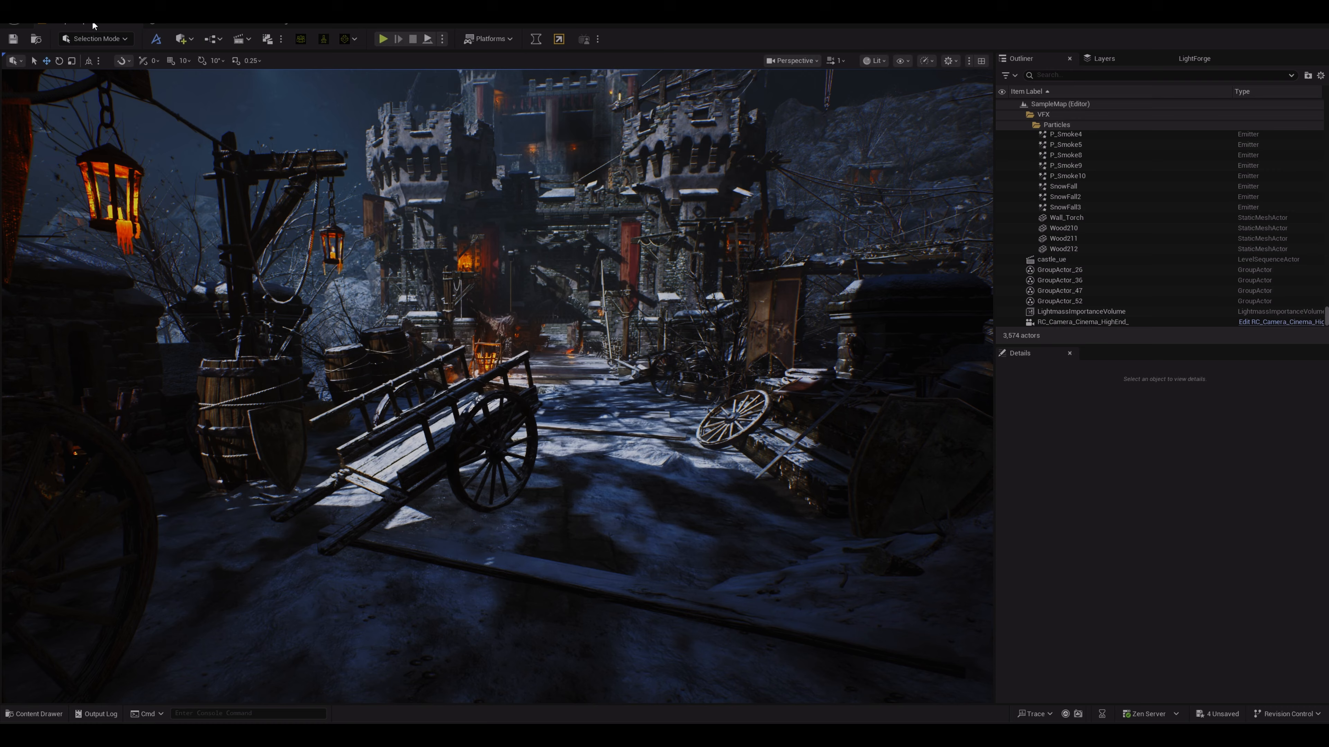
left_click(192, 20)
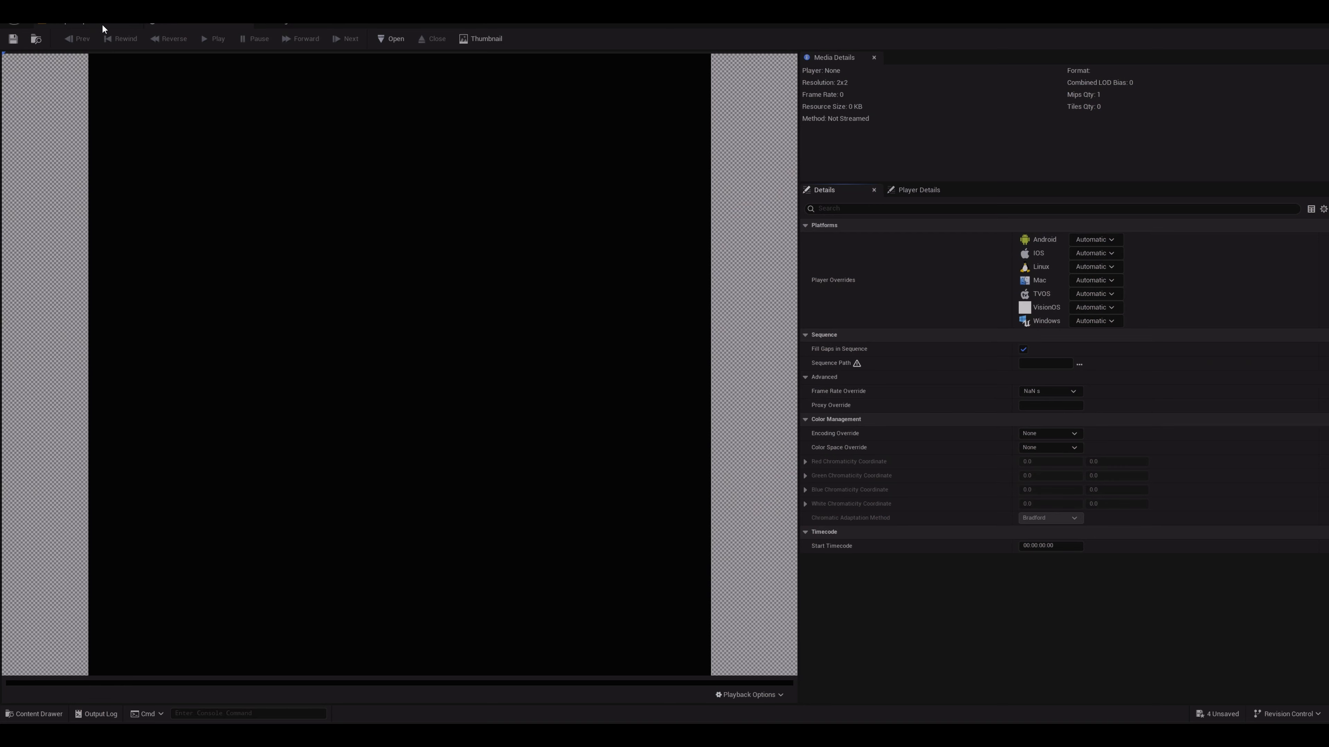
left_click(101, 23)
left_click(179, 24)
left_click(1080, 364)
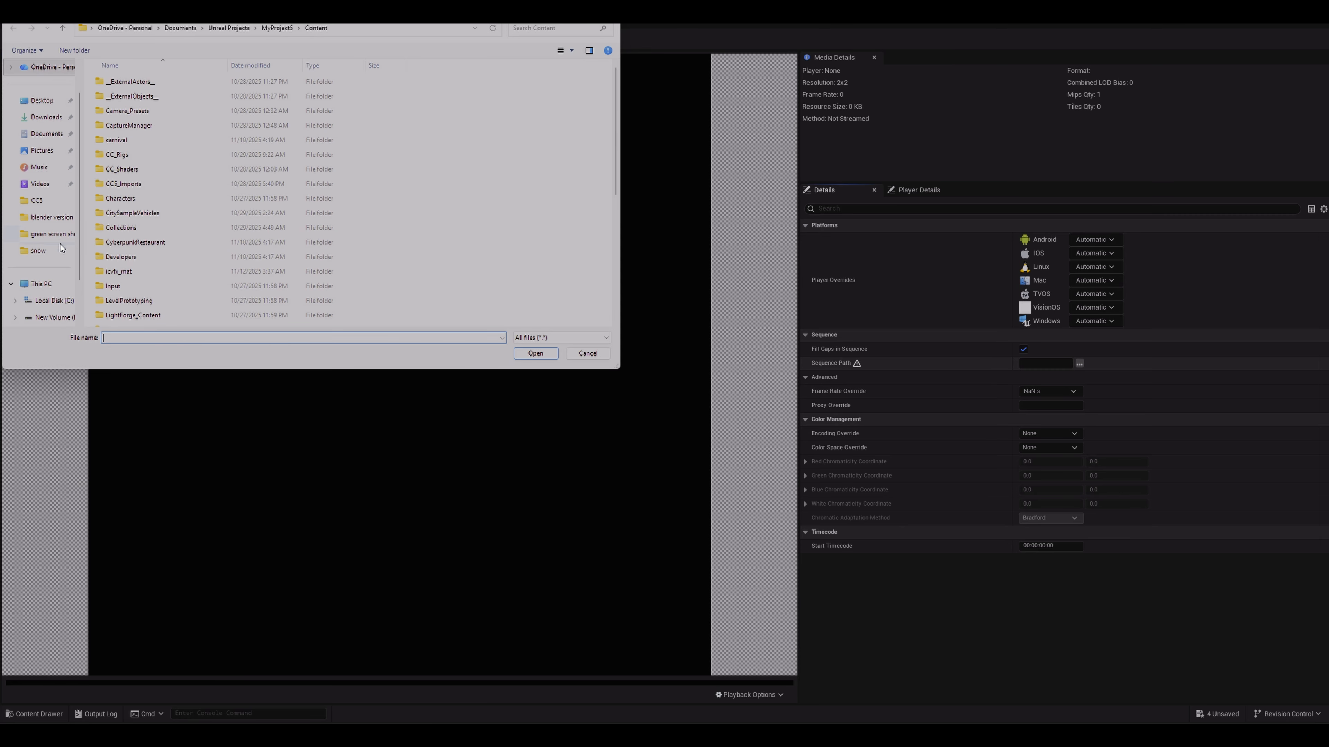
left_click(55, 251)
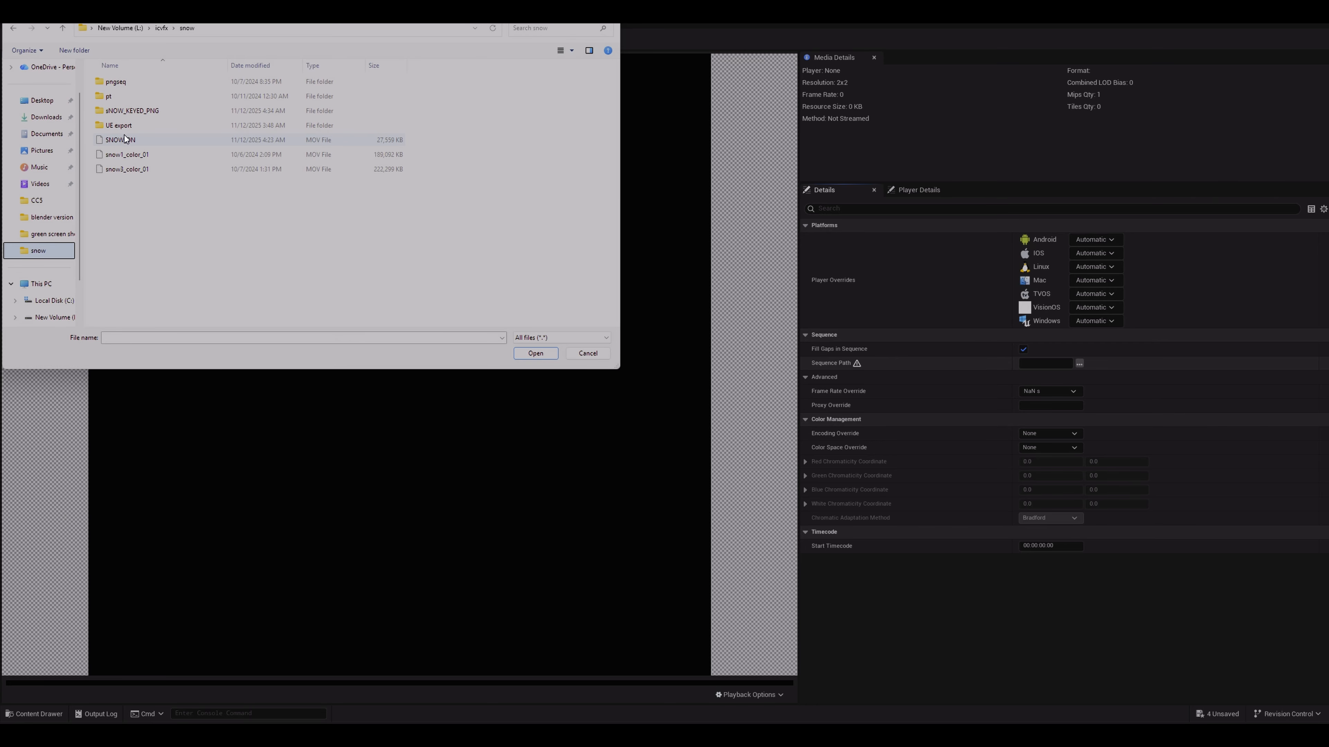
double_click(126, 109)
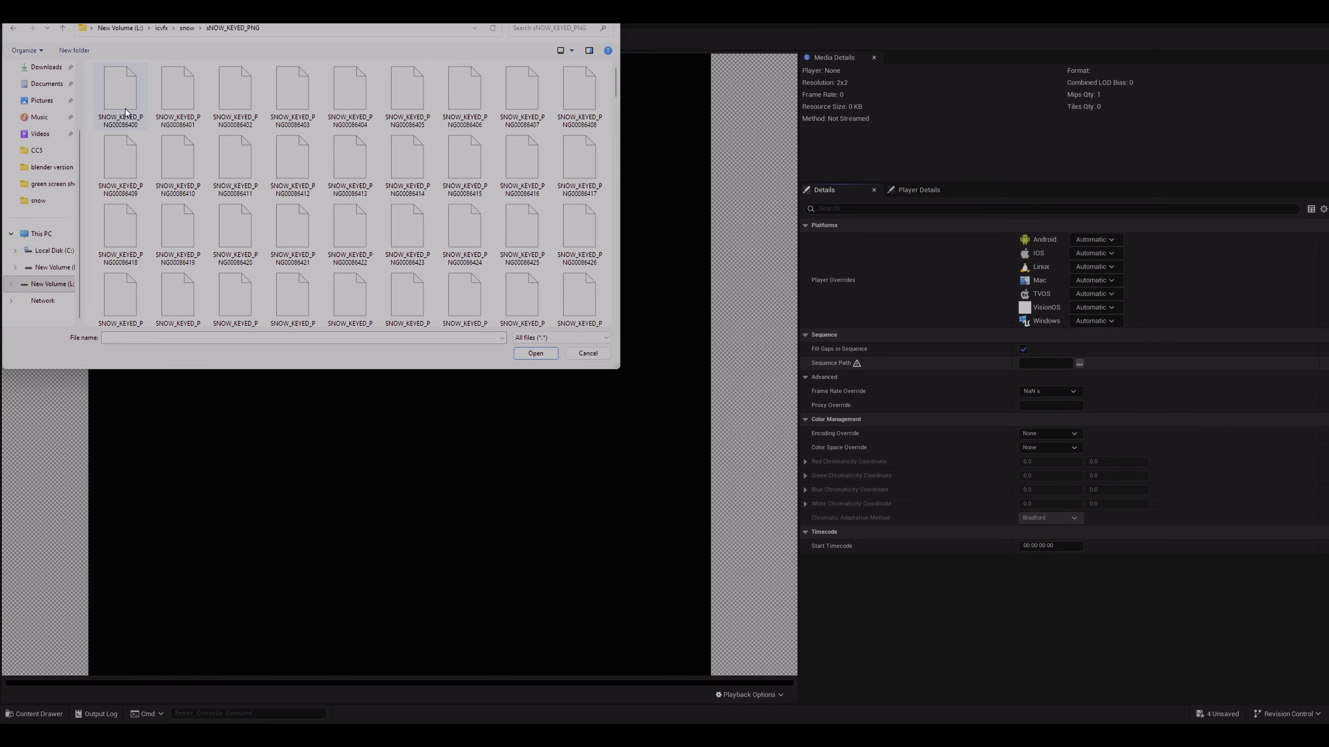
left_click(129, 104)
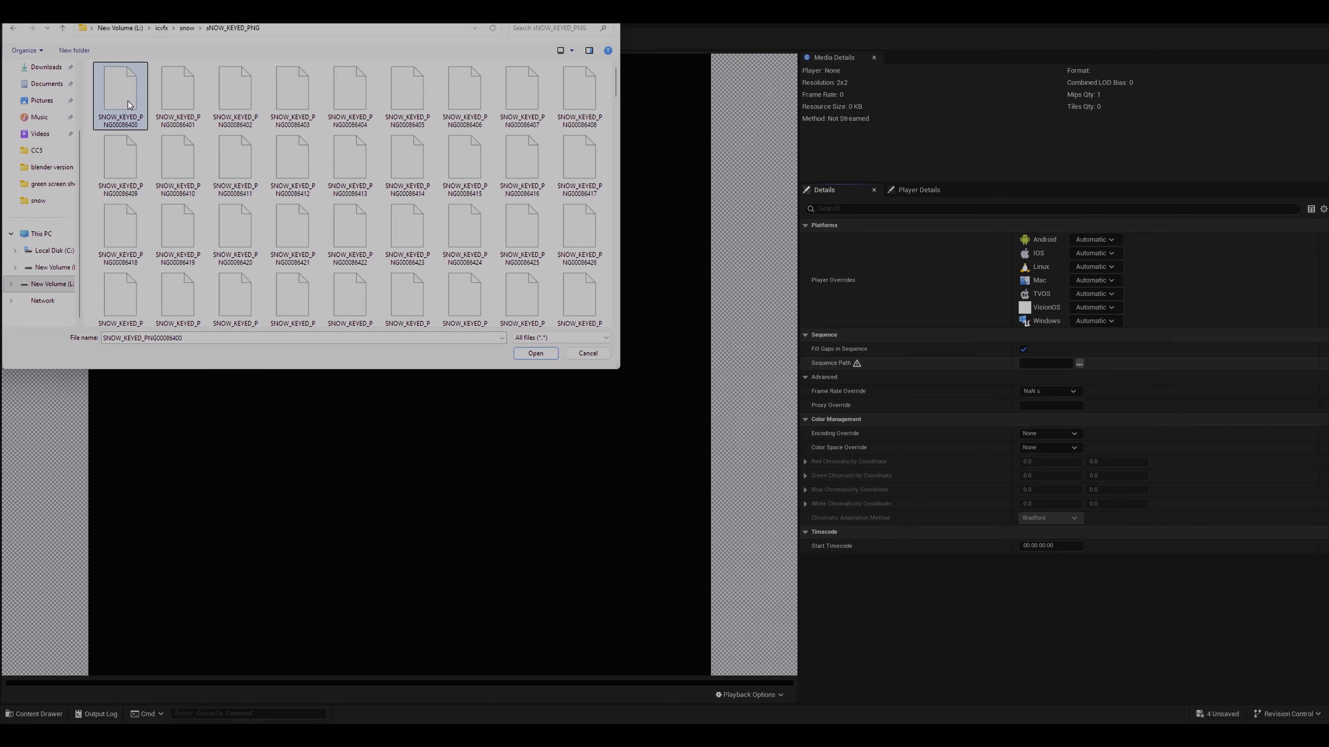
left_click(536, 354)
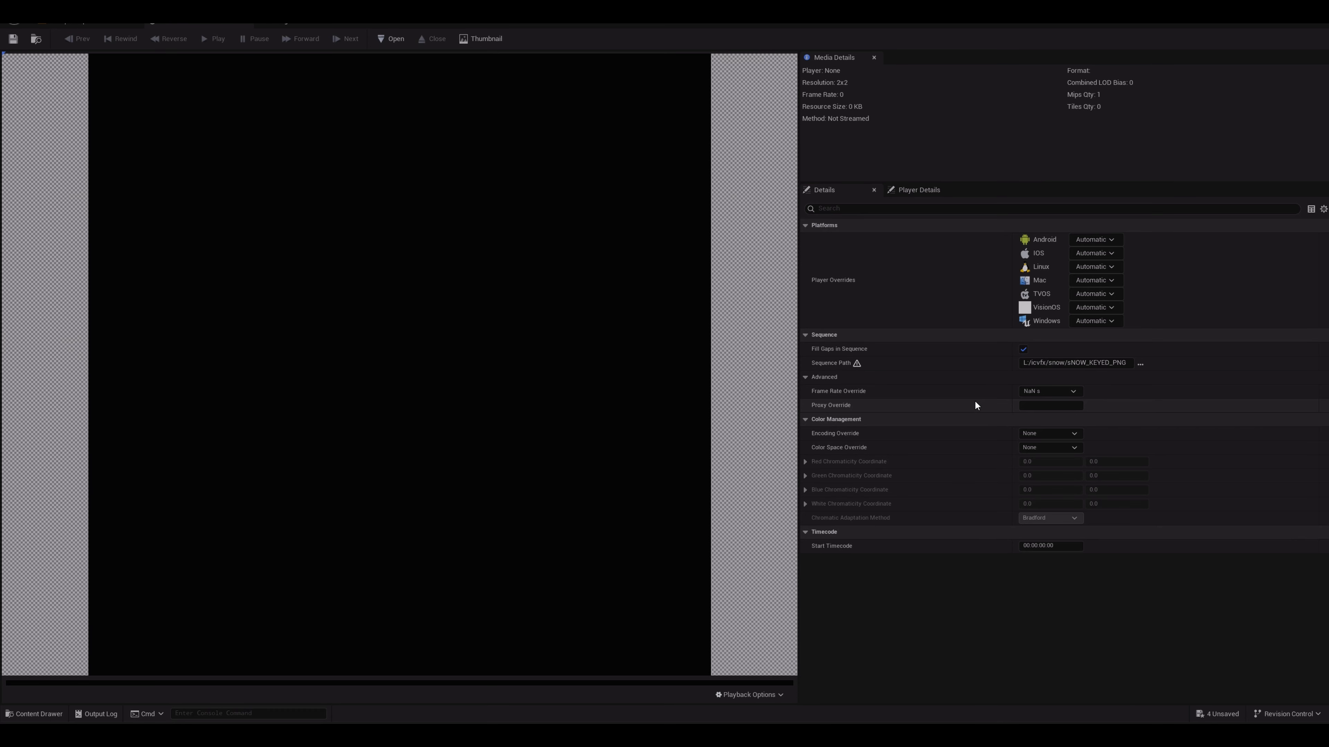
Step: Set the media source's Frame Rate Override to 24 fps (film), then save and close it
left_click(1053, 391)
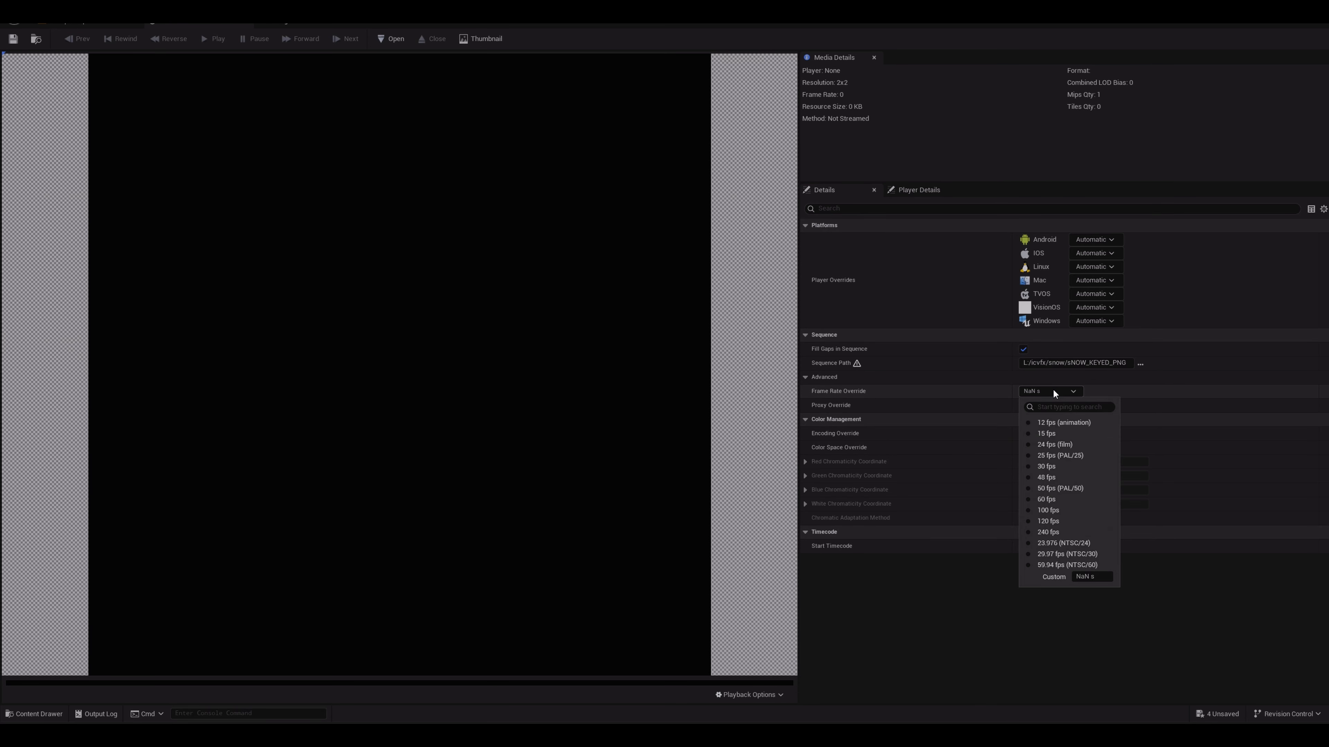
left_click(1050, 445)
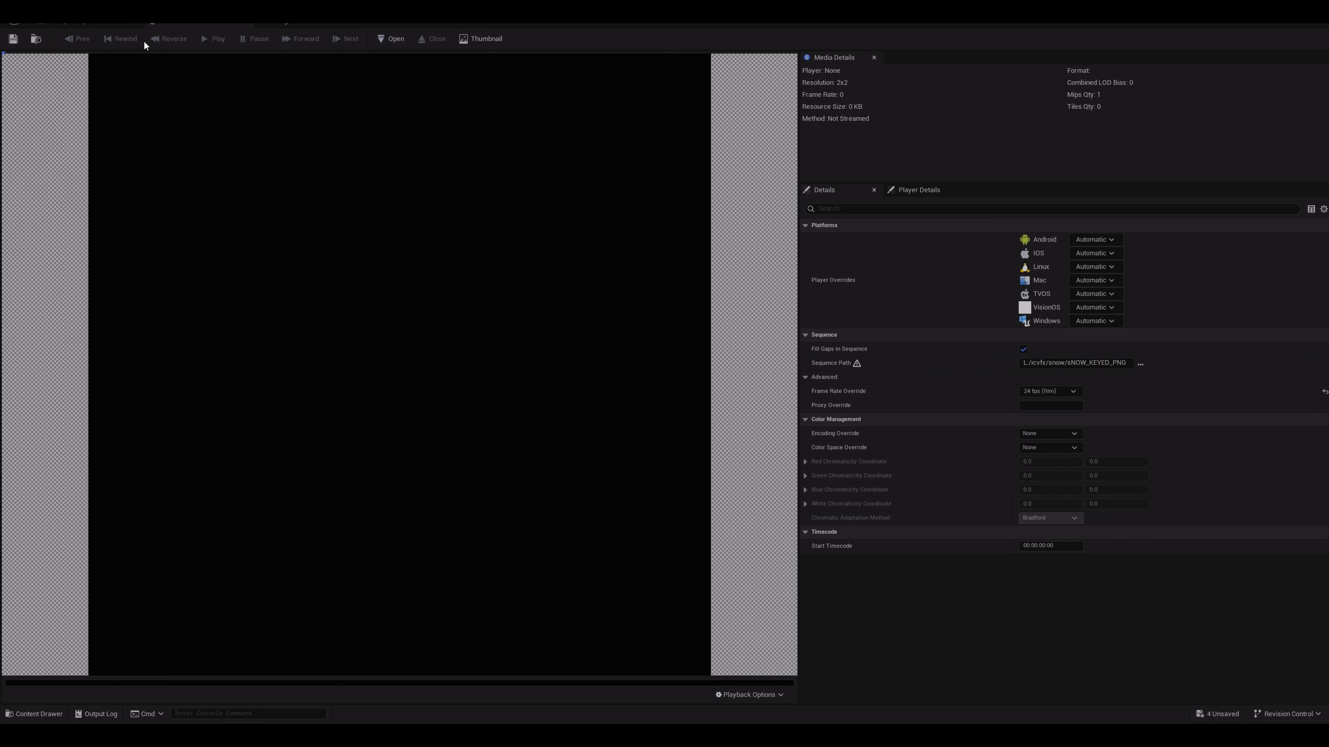
left_click(13, 38)
left_click(110, 25)
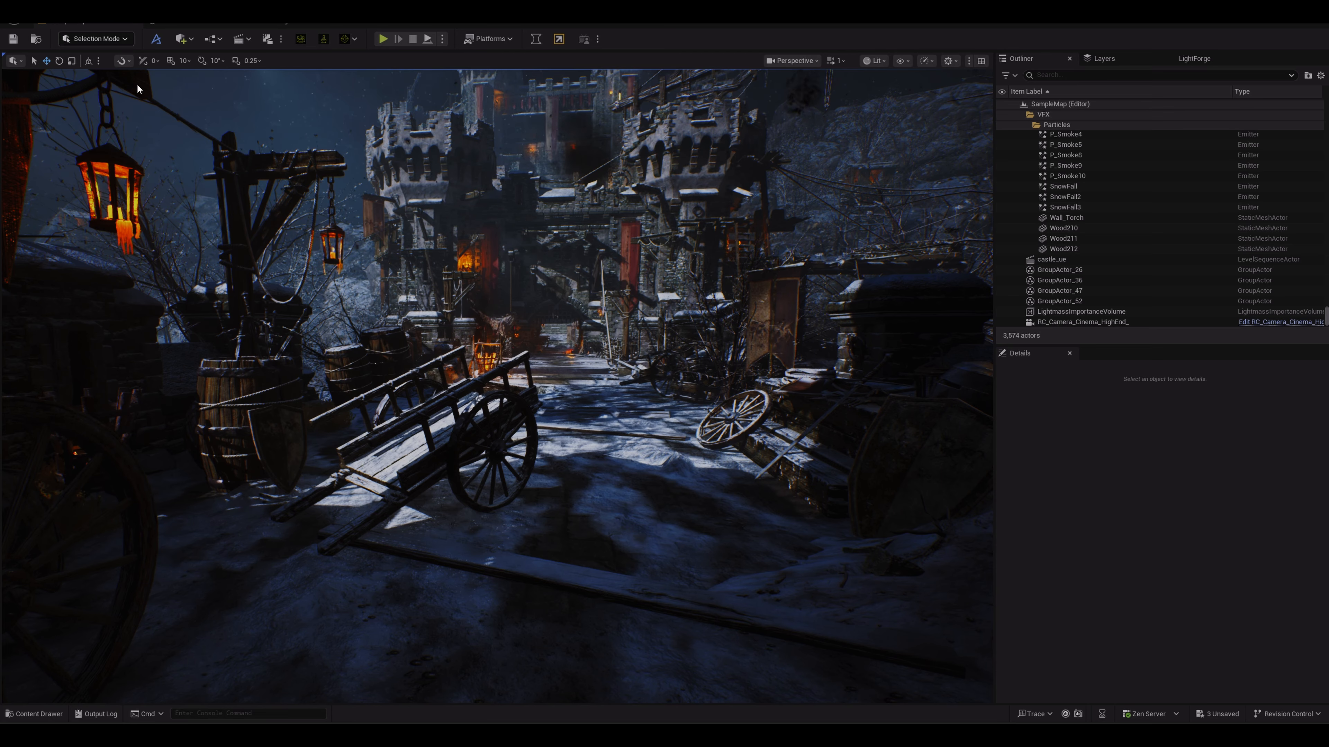
Step: Open TUT_MP, play the TUT media source in it, and enable Loop playback before closing the editor
left_click(48, 712)
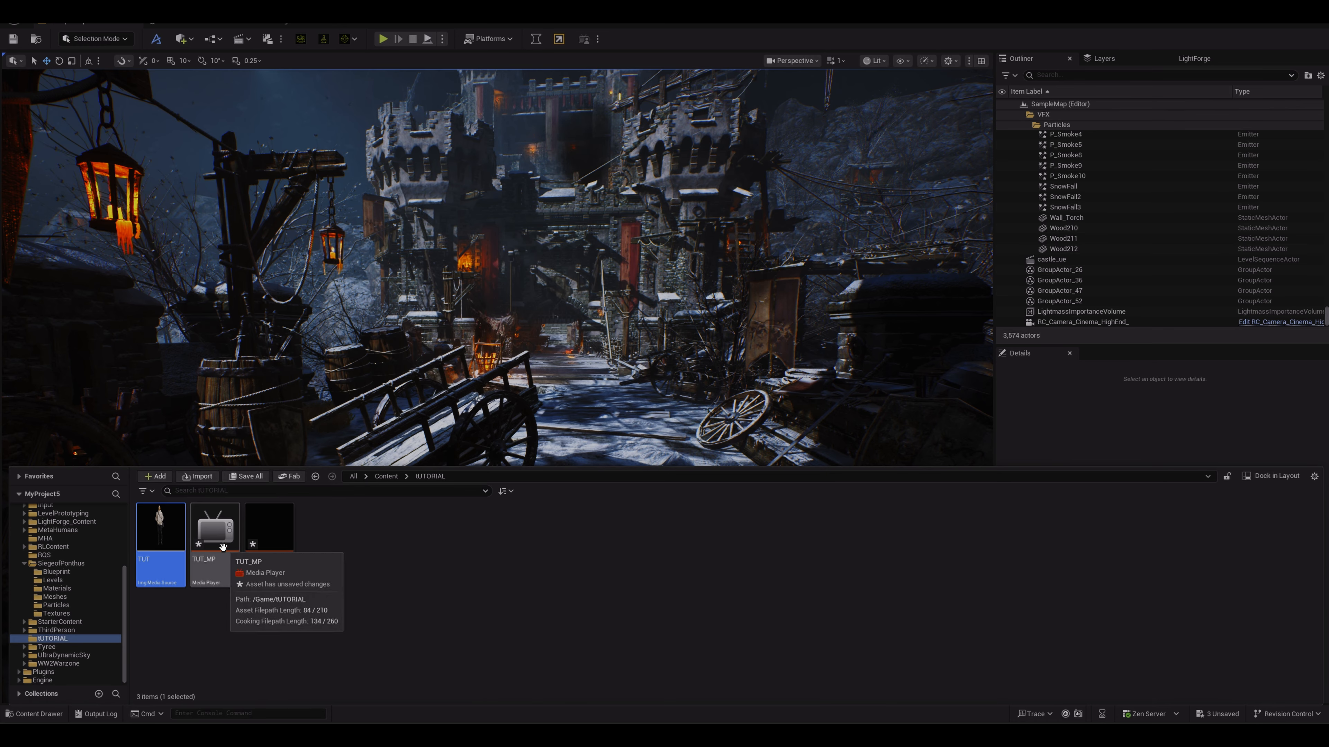
double_click(214, 534)
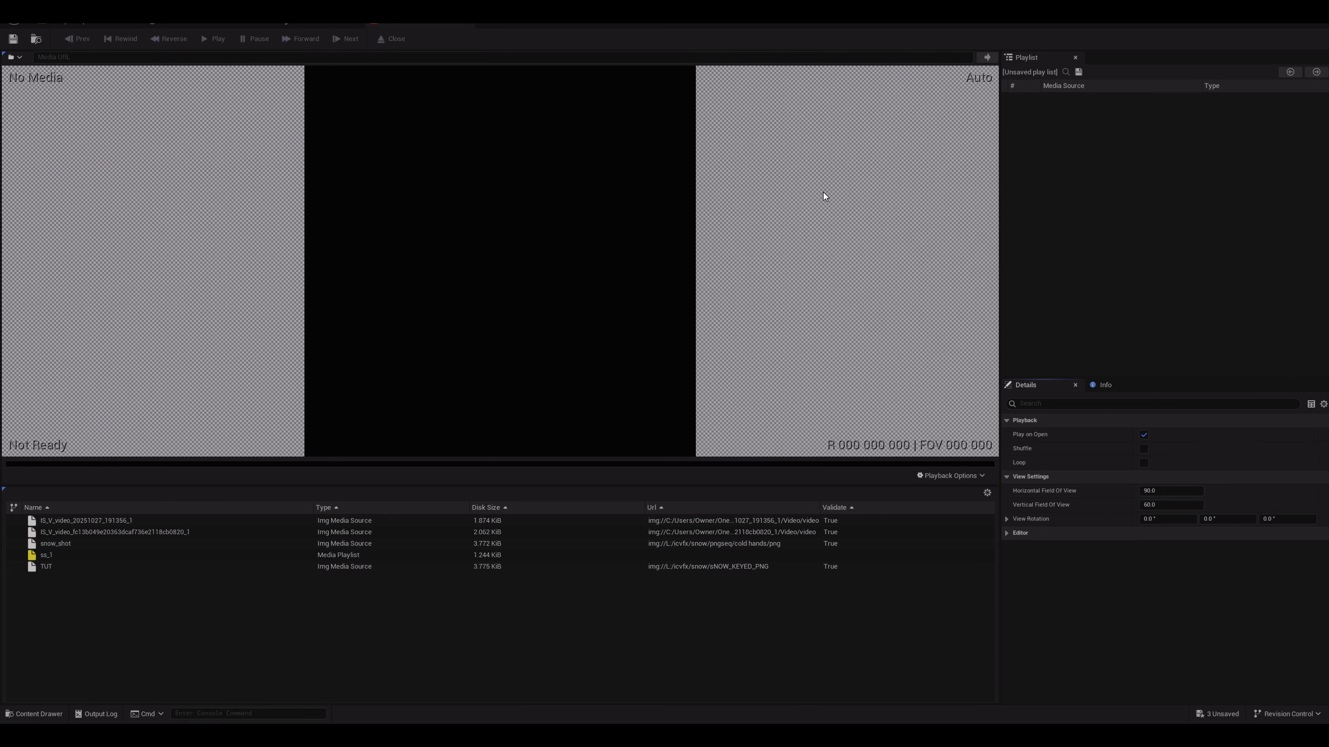
left_click(95, 567)
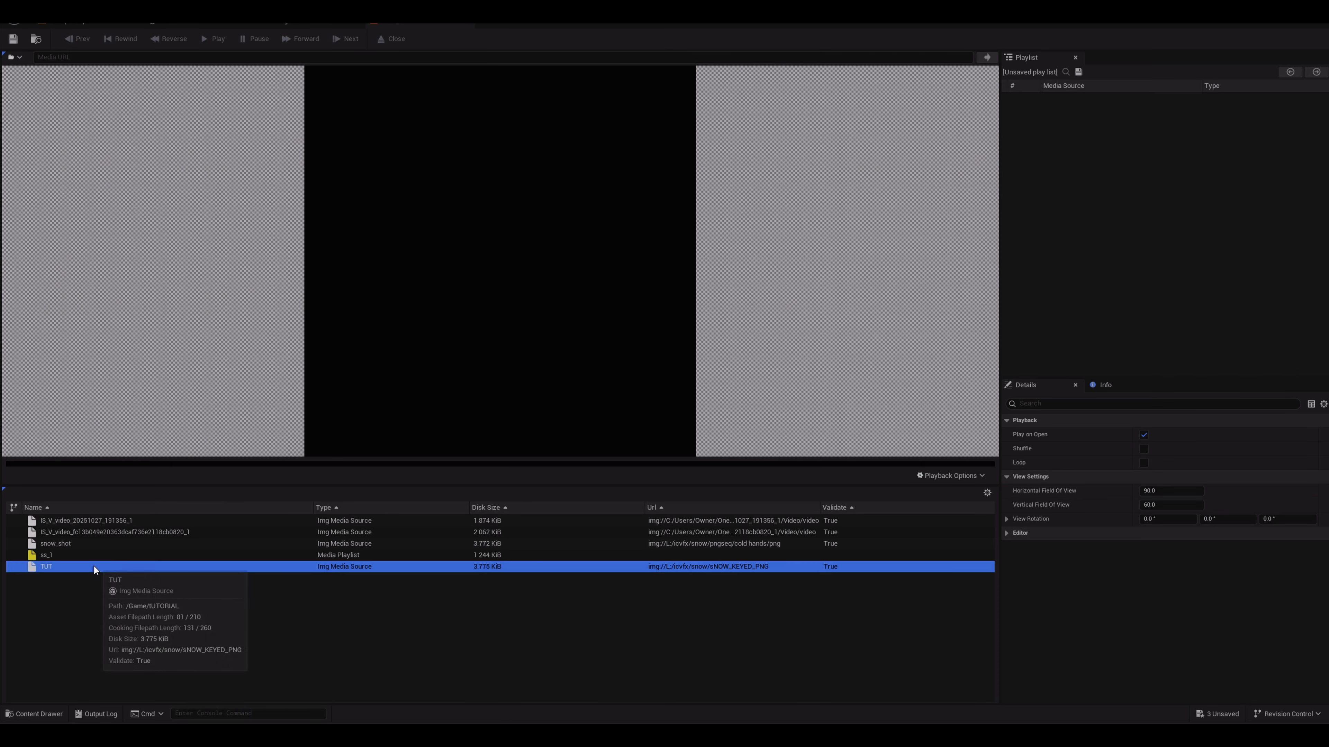
double_click(94, 567)
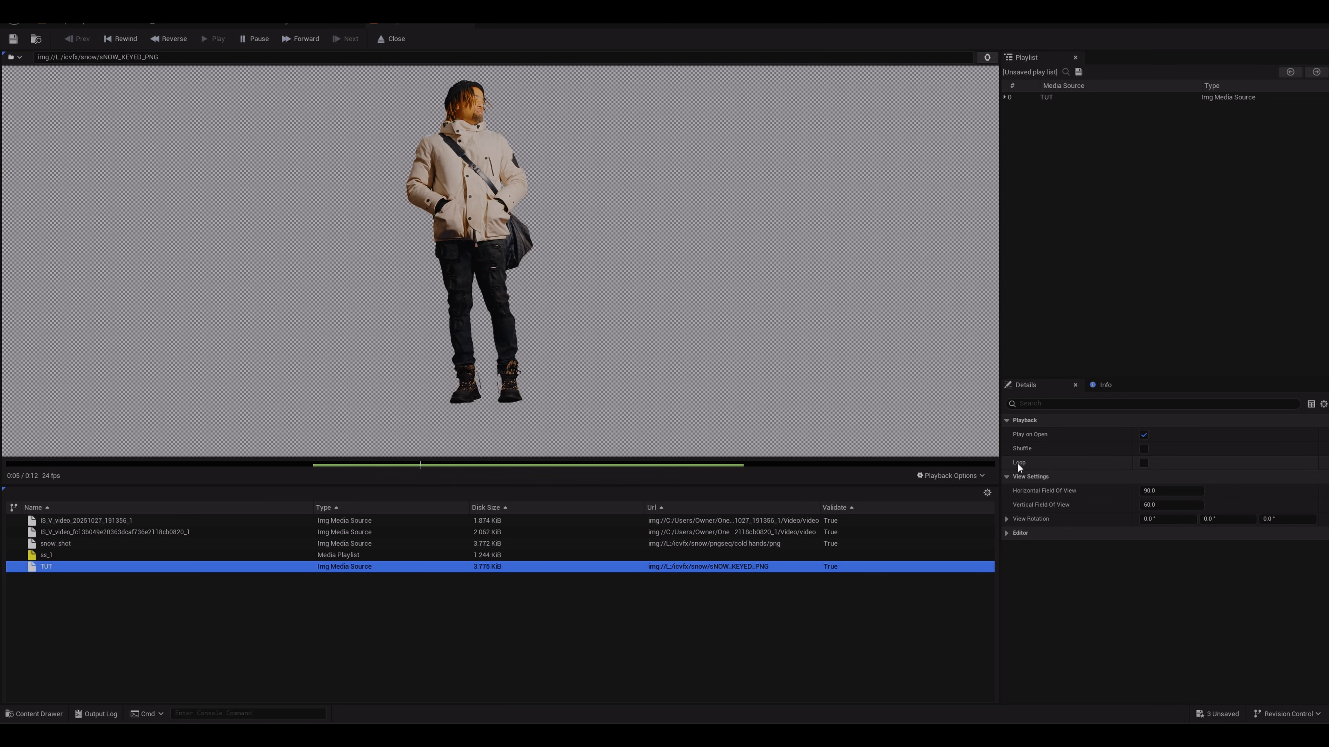
left_click(1145, 463)
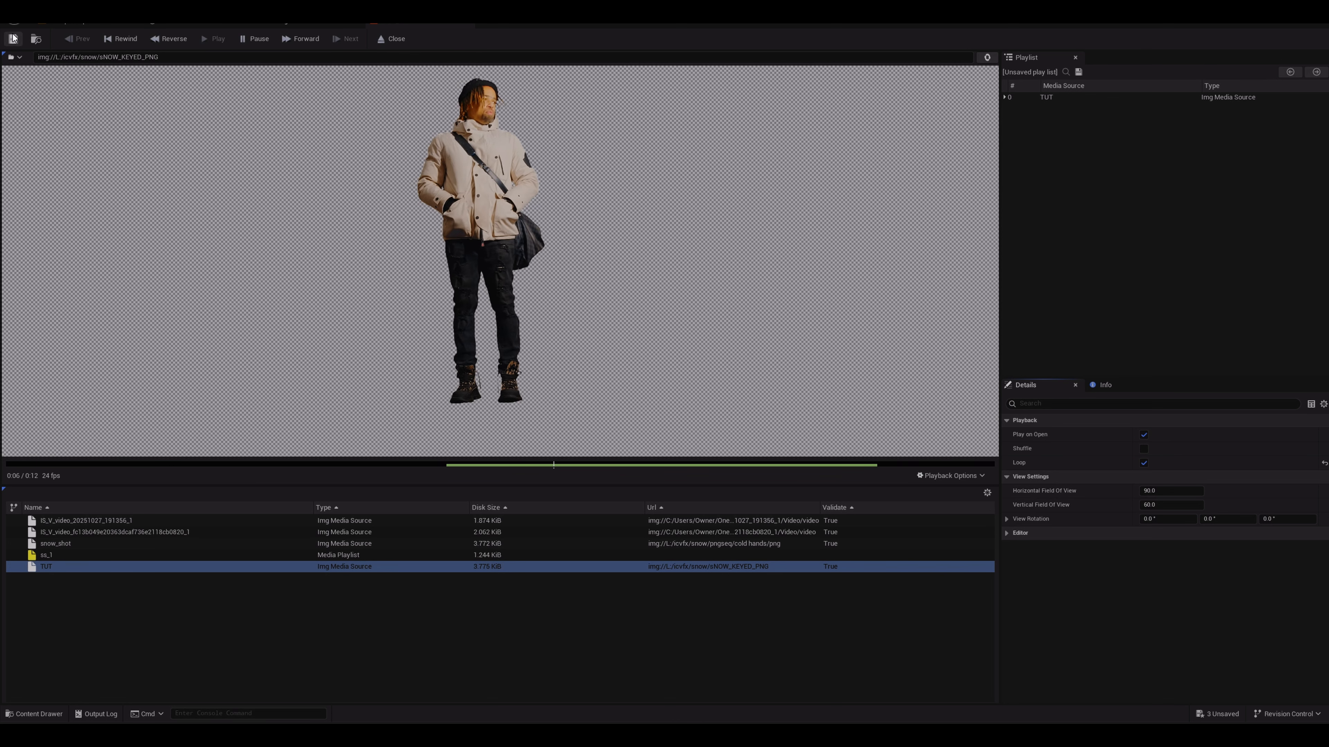
left_click(464, 26)
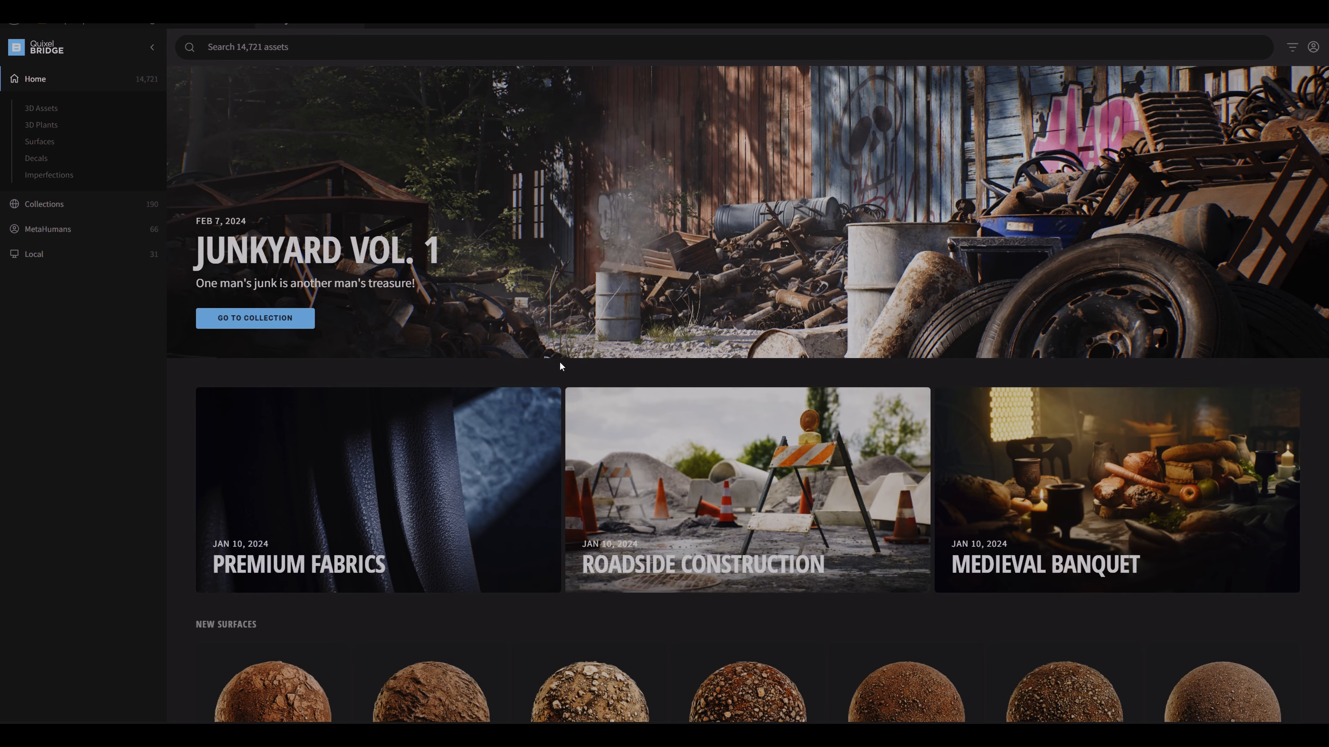
Step: Create a material from the TUT_MP_Video media texture and name it TUT_MAT
left_click(95, 26)
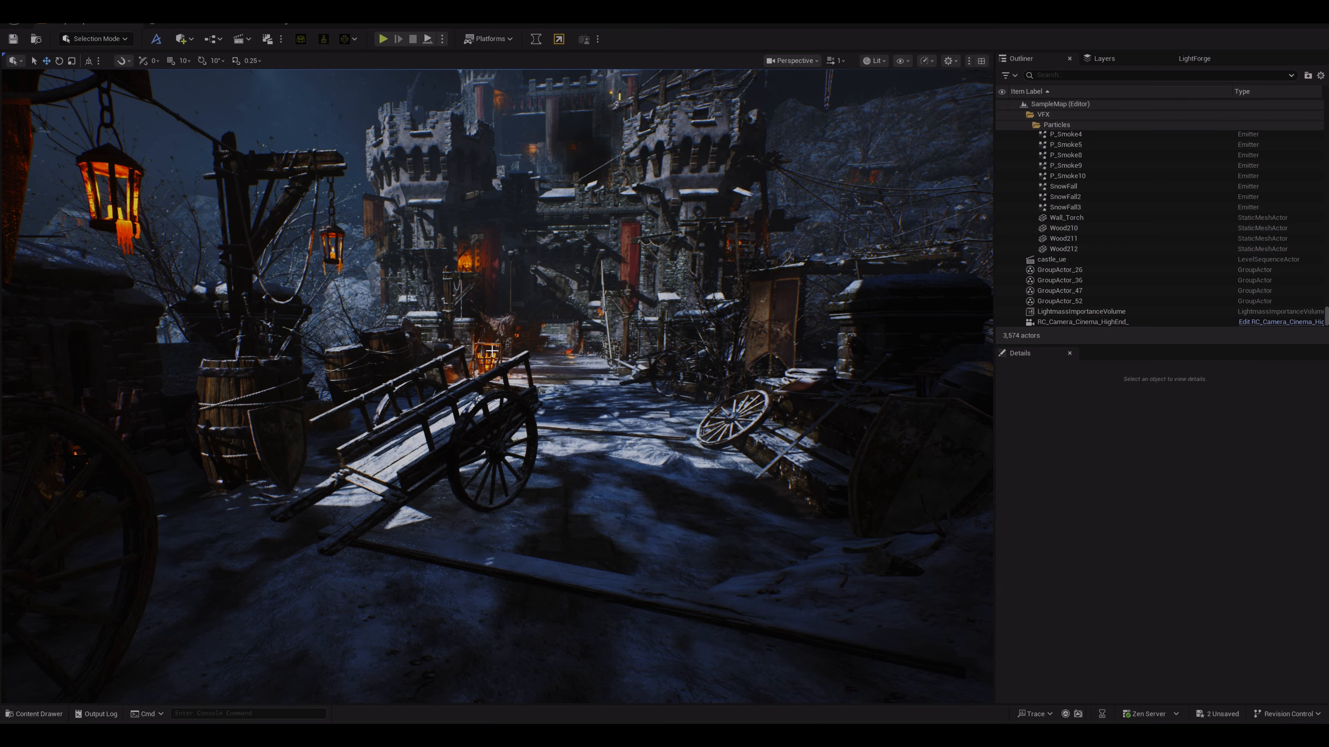
left_click(58, 715)
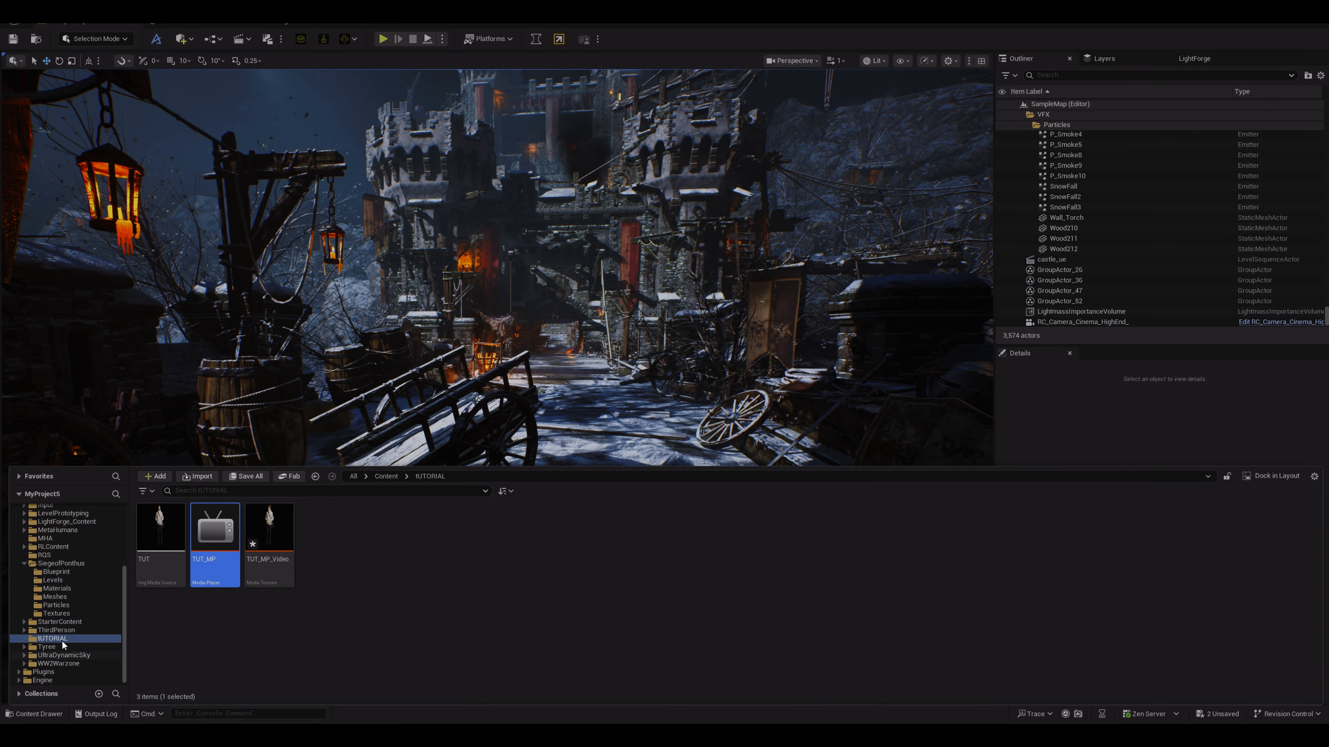
mouse_move(267, 538)
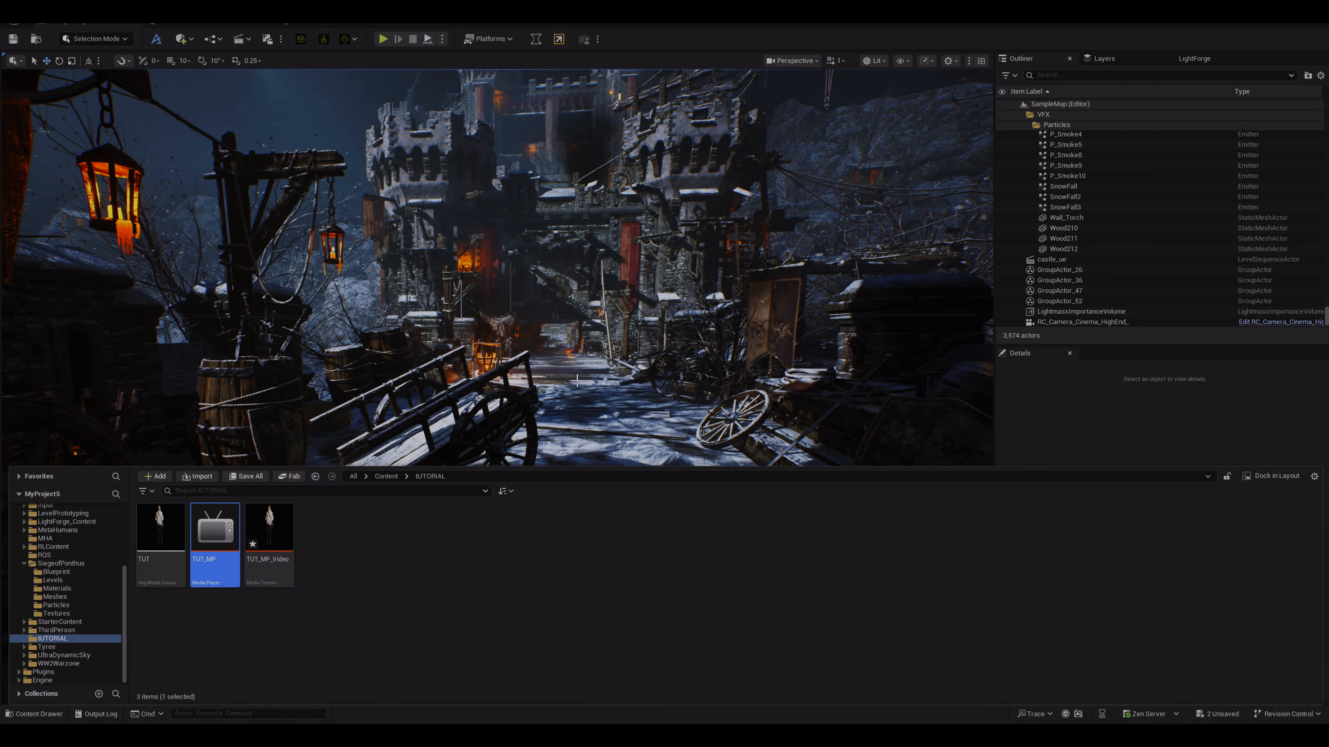
mouse_move(282, 576)
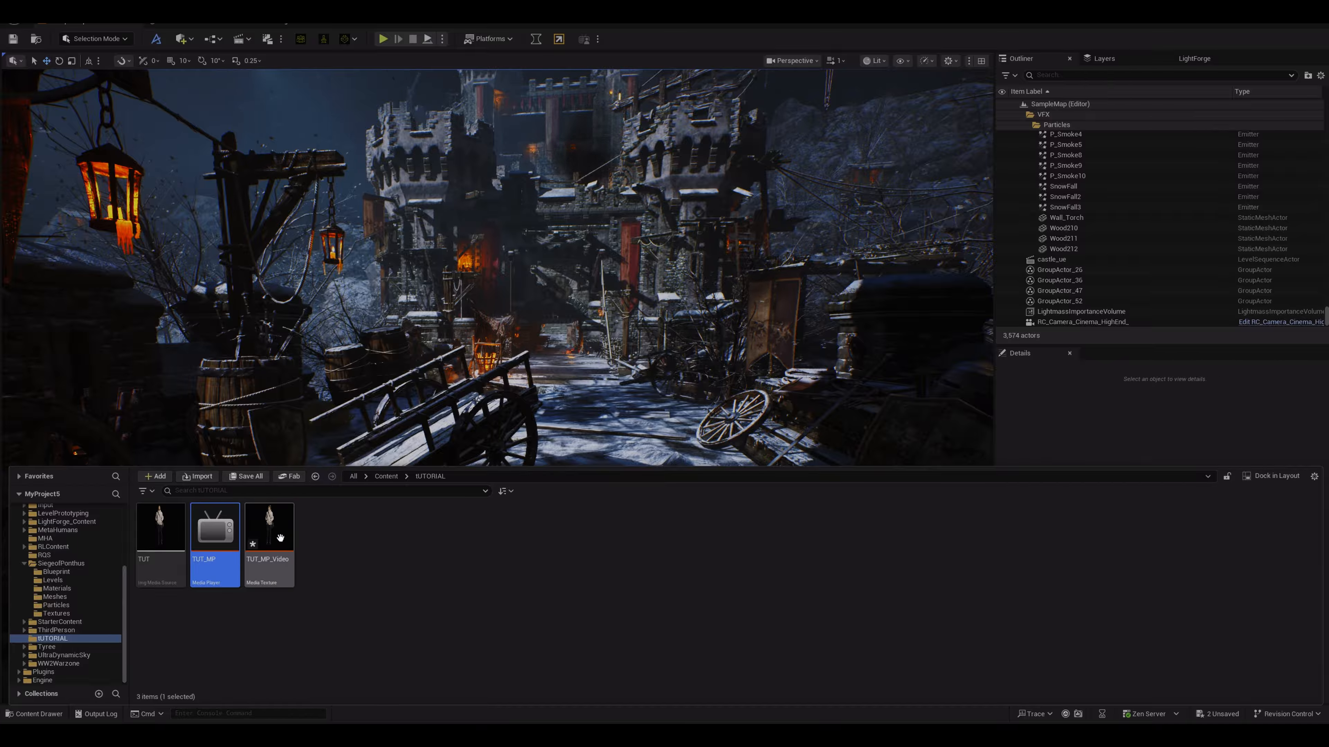
right_click(273, 540)
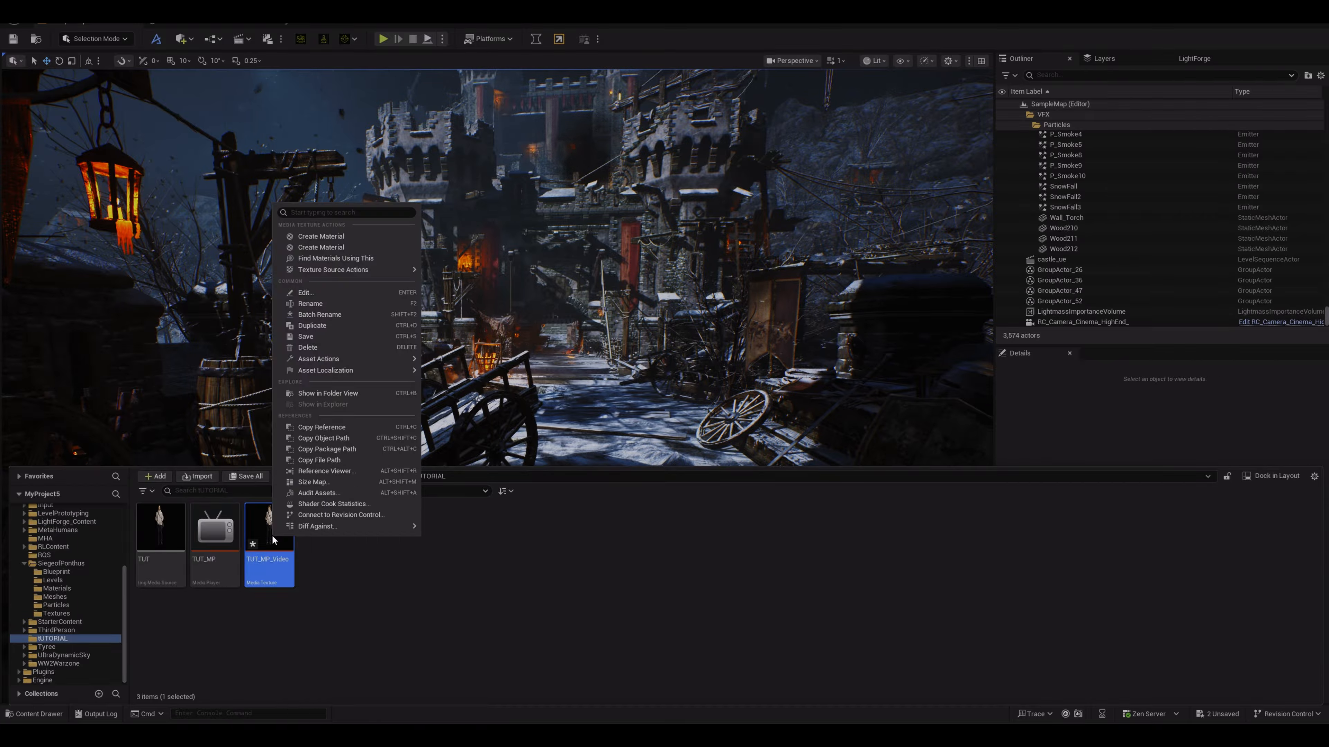
left_click(327, 248)
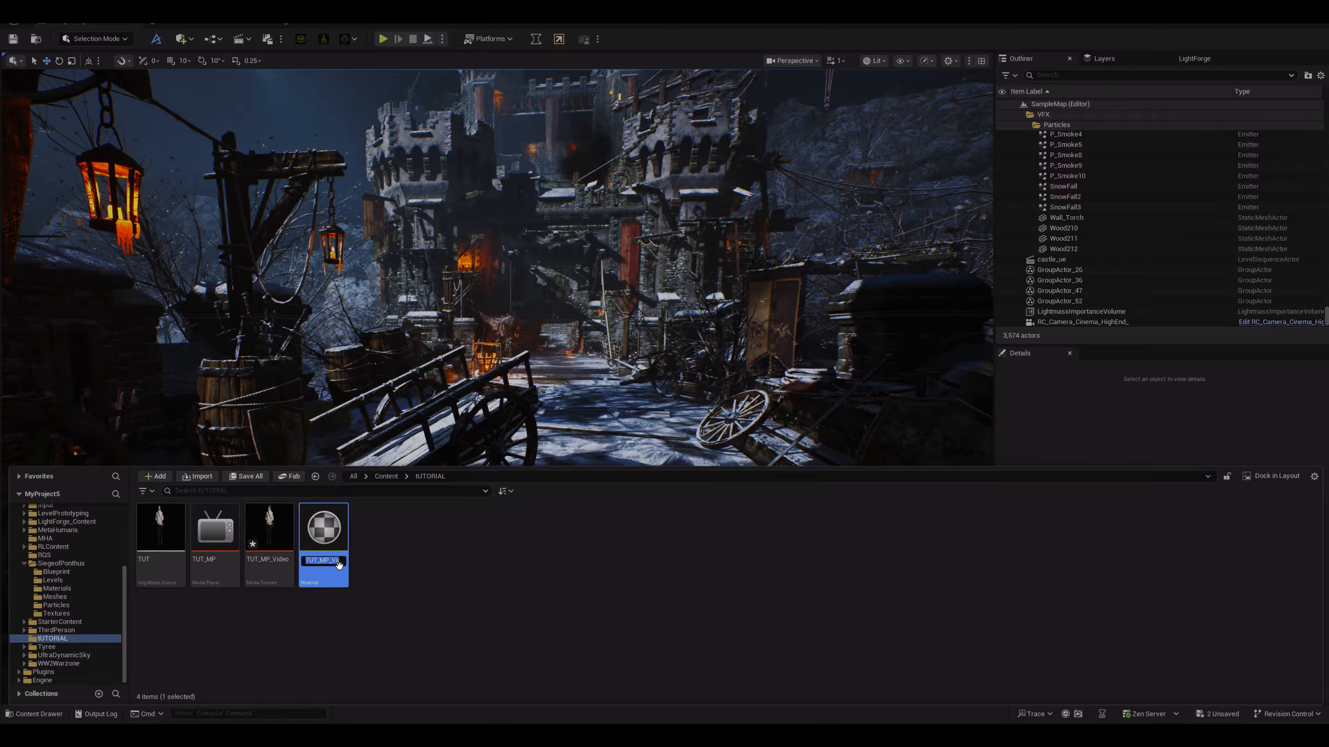
type("TUT_")
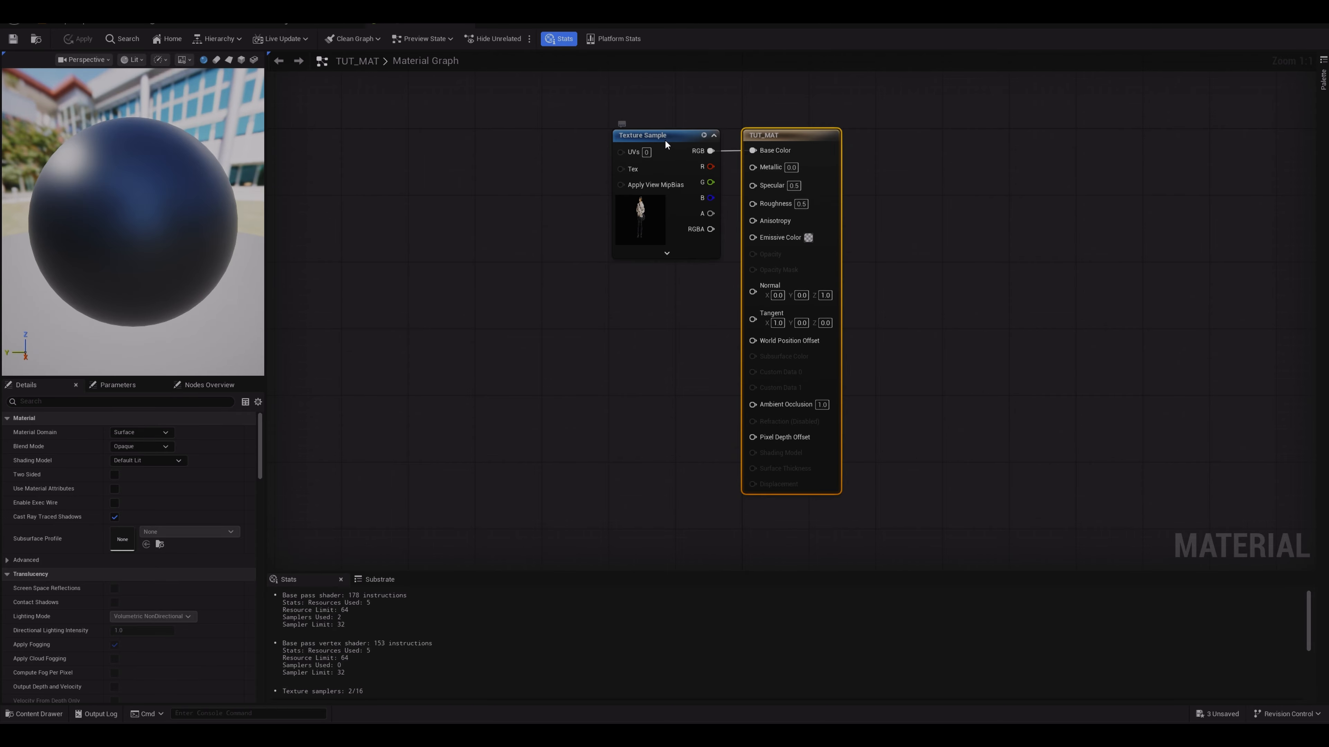
Step: Move the Texture Sample node aside and switch the material preview mesh to a plane to inspect the video texture
left_click_drag(666, 141, 521, 145)
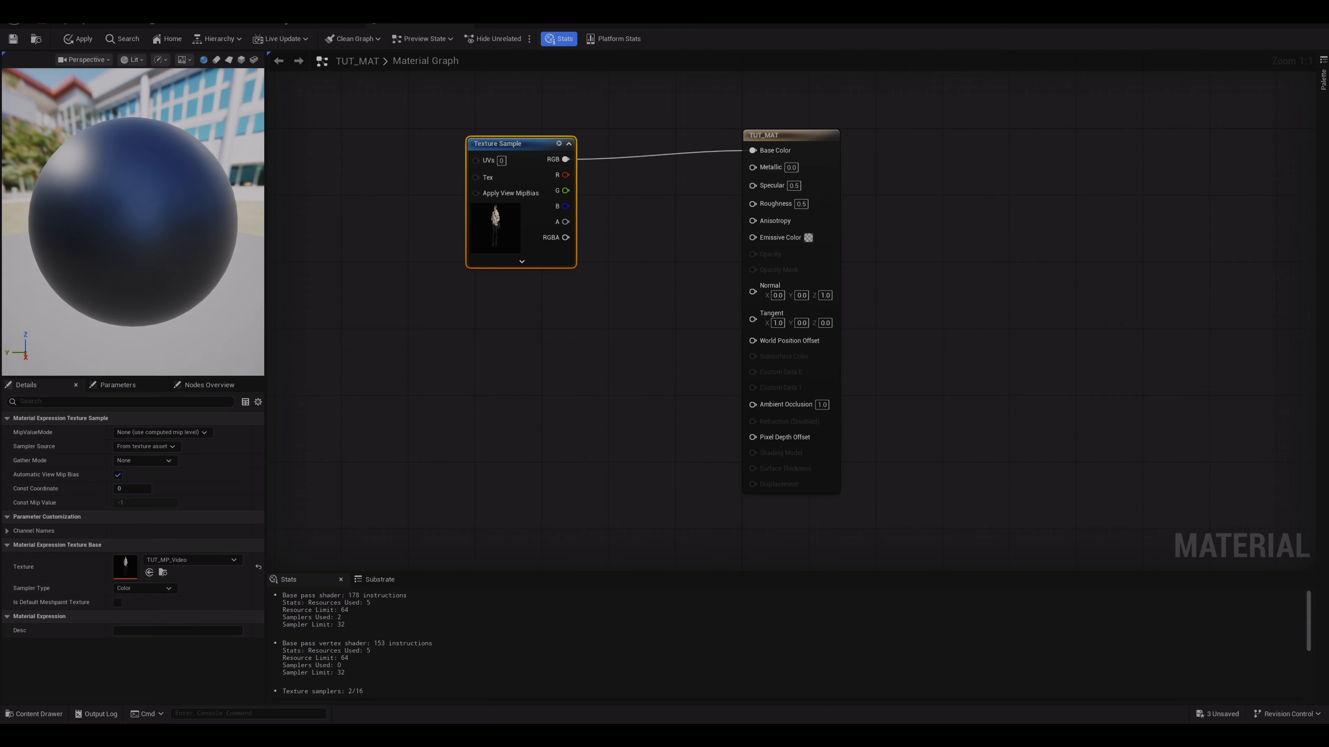
mouse_move(132, 221)
left_mouse_down()
mouse_move(219, 219)
mouse_move(225, 251)
mouse_move(225, 222)
mouse_move(146, 228)
mouse_move(155, 236)
left_mouse_up()
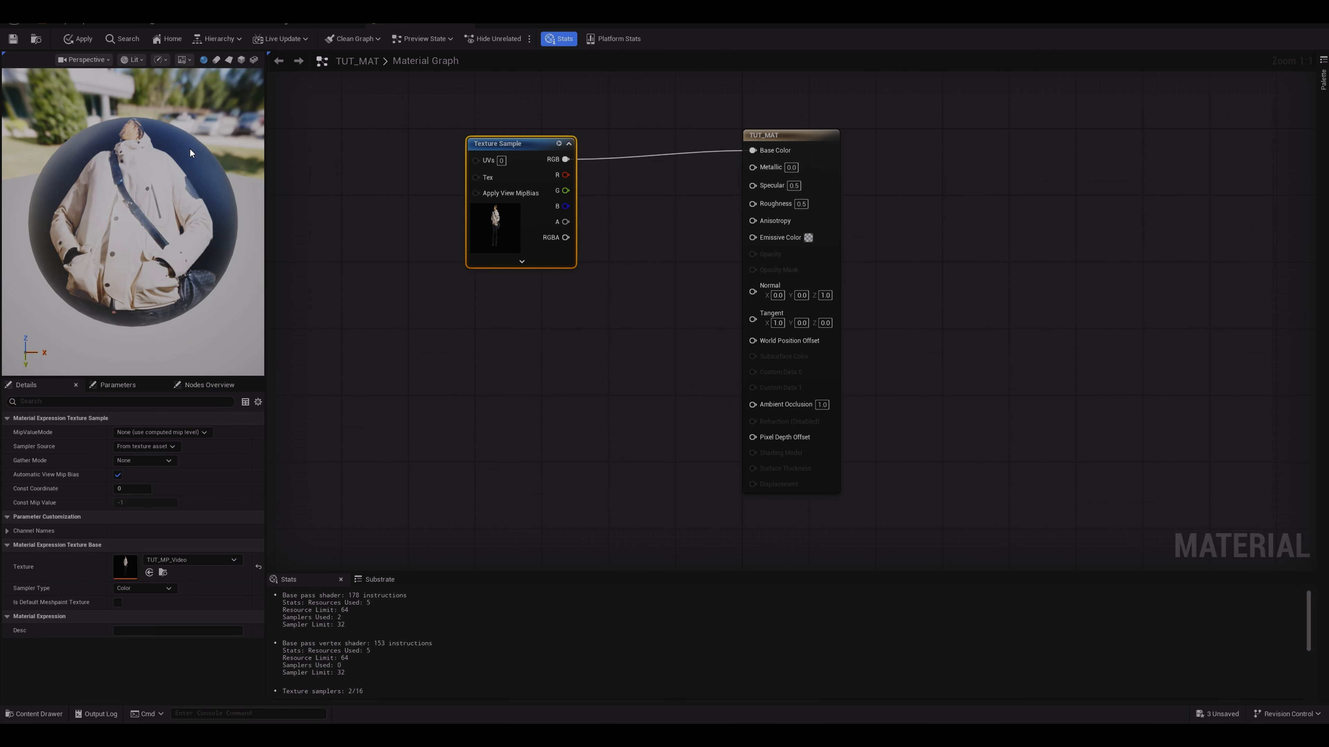
left_click_drag(167, 169, 155, 183)
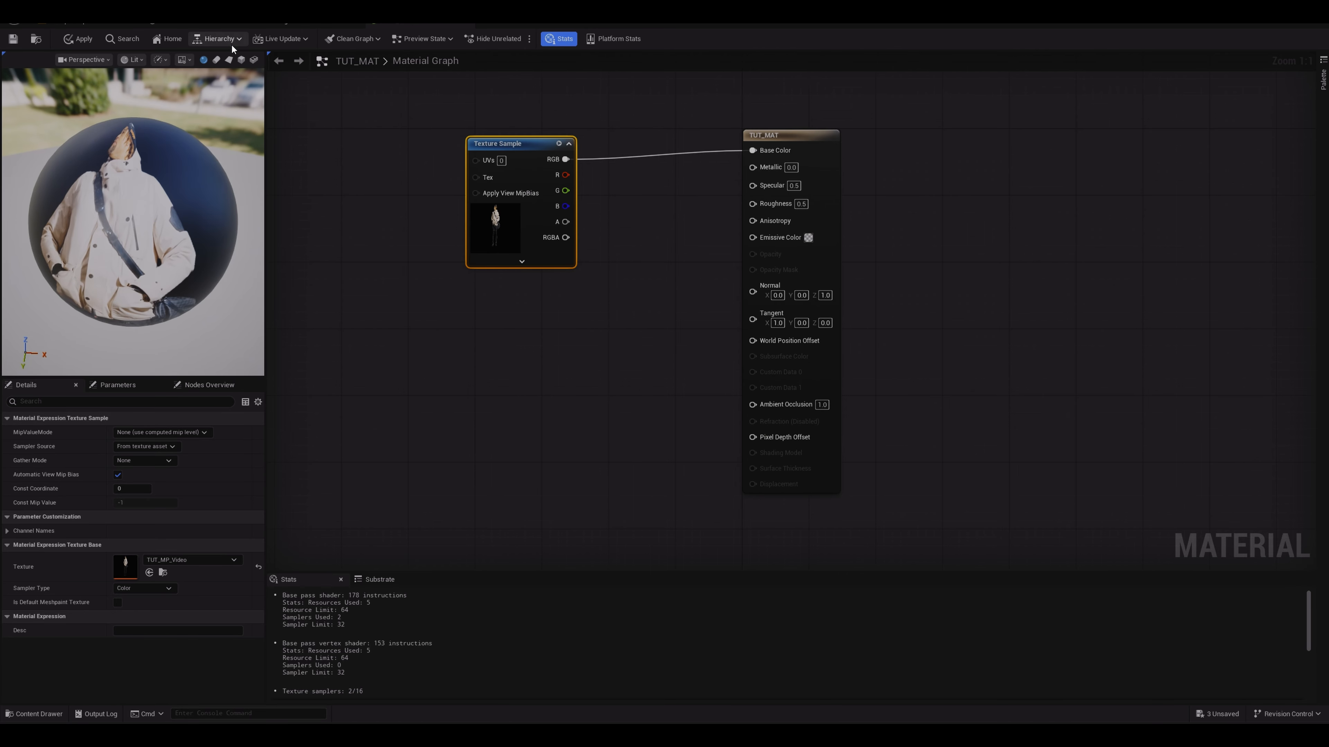
left_click(229, 59)
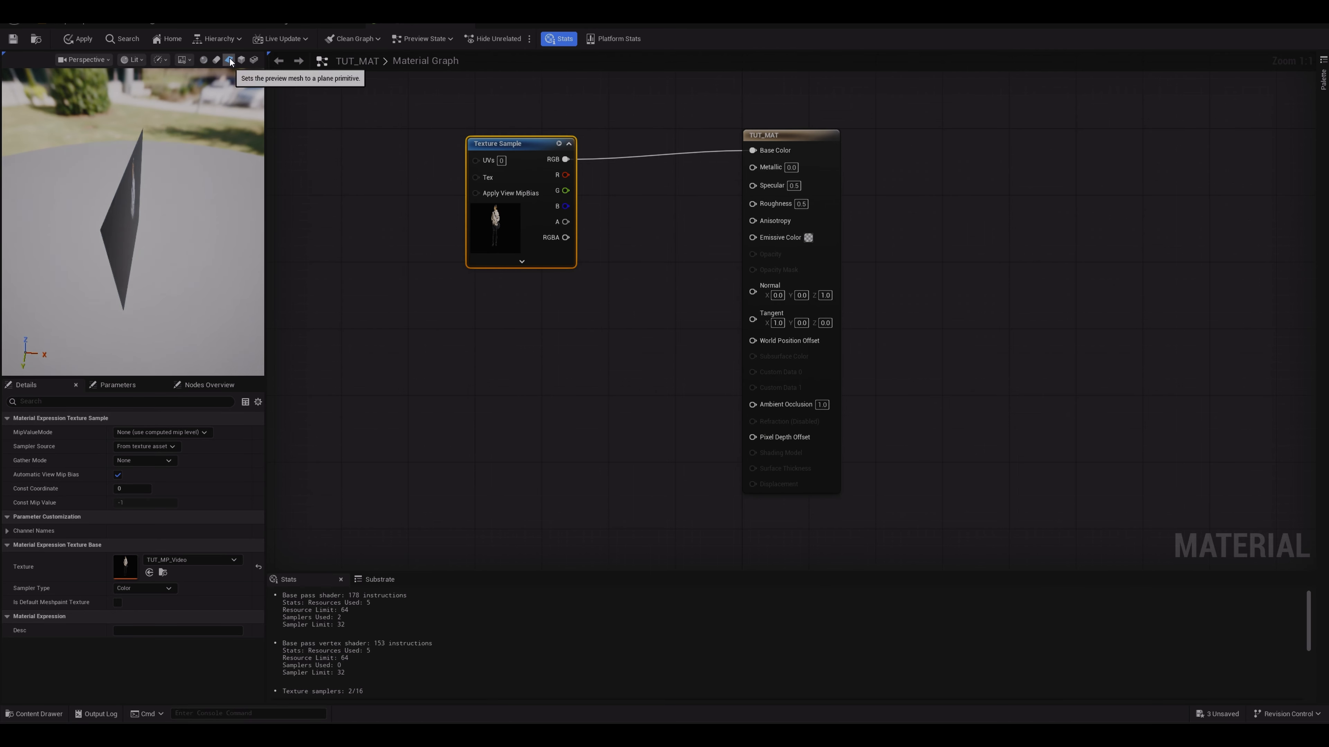
left_click_drag(145, 218, 187, 241)
scroll(172, 244, "up", 8)
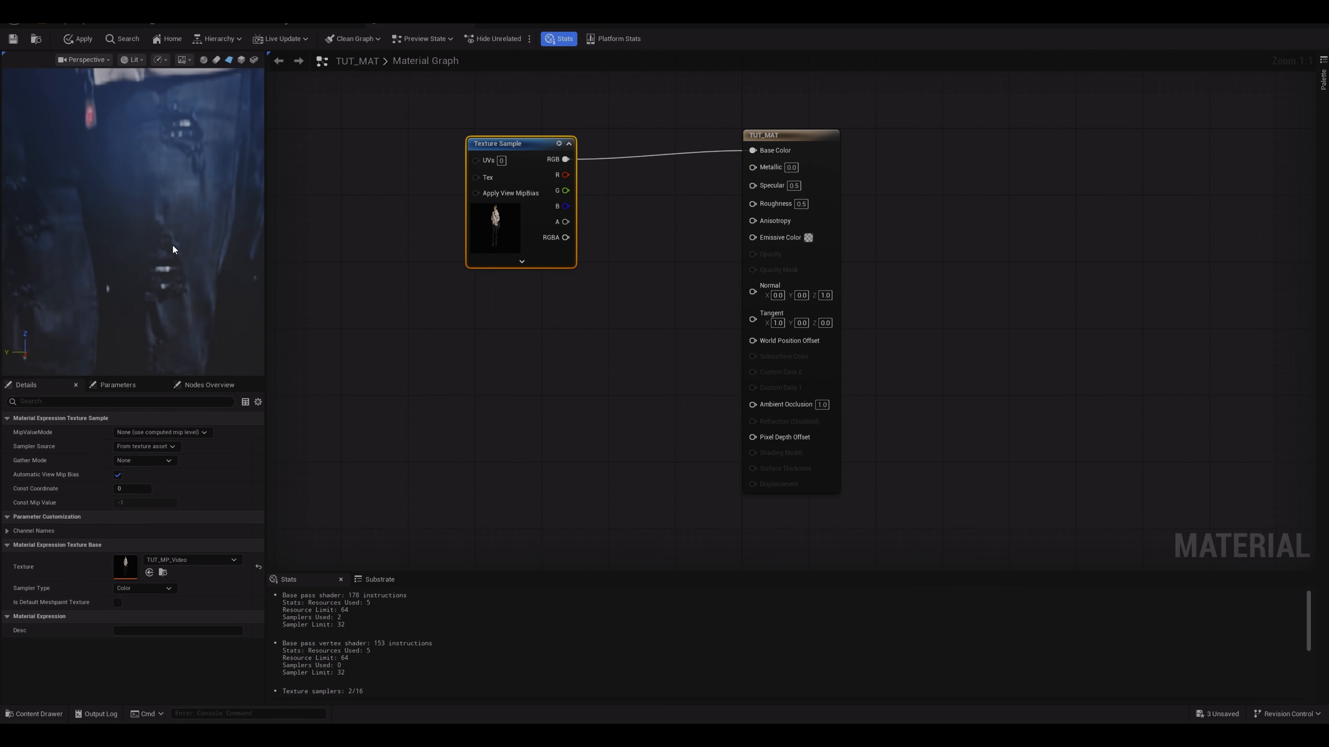
scroll(172, 244, "down", 7)
scroll(172, 244, "up", 6)
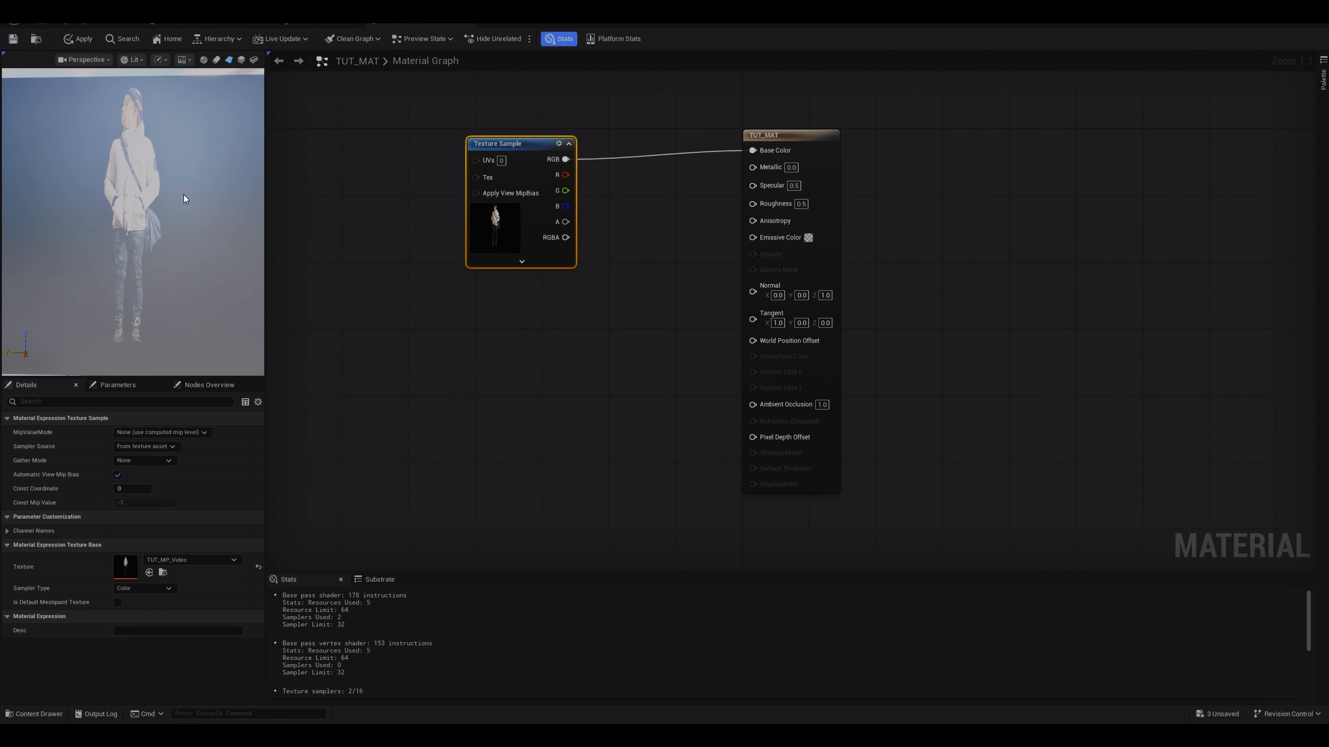
scroll(183, 193, "down", 6)
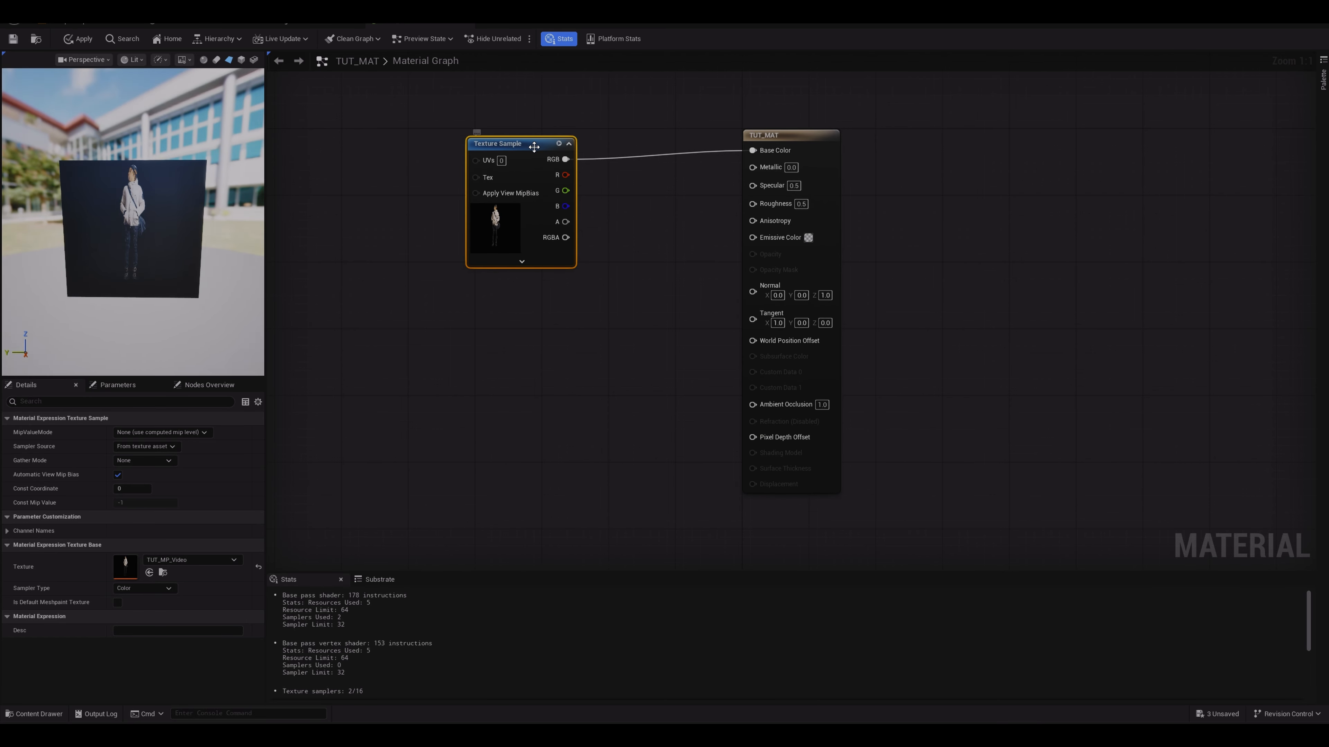
Step: Disconnect the Texture Sample's RGB output from the material's Base Color input
left_click_drag(533, 147, 525, 138)
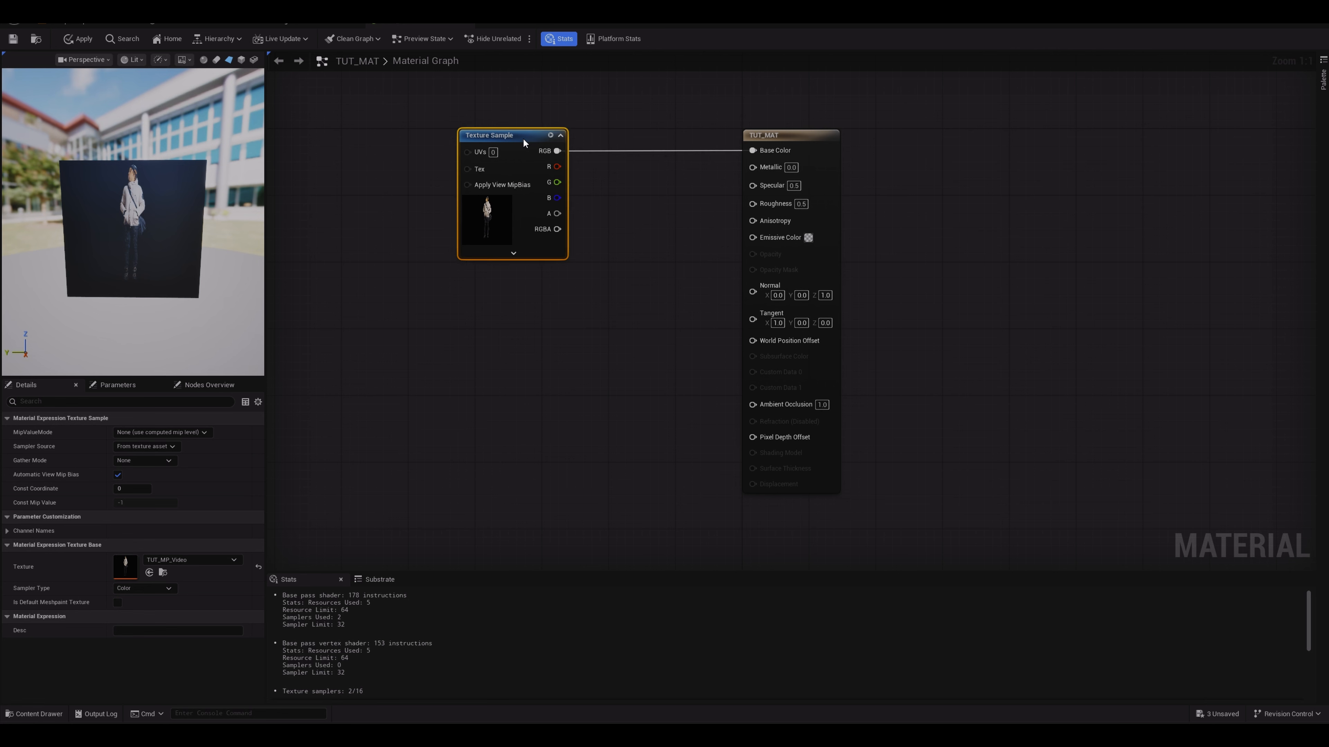
left_click(787, 137)
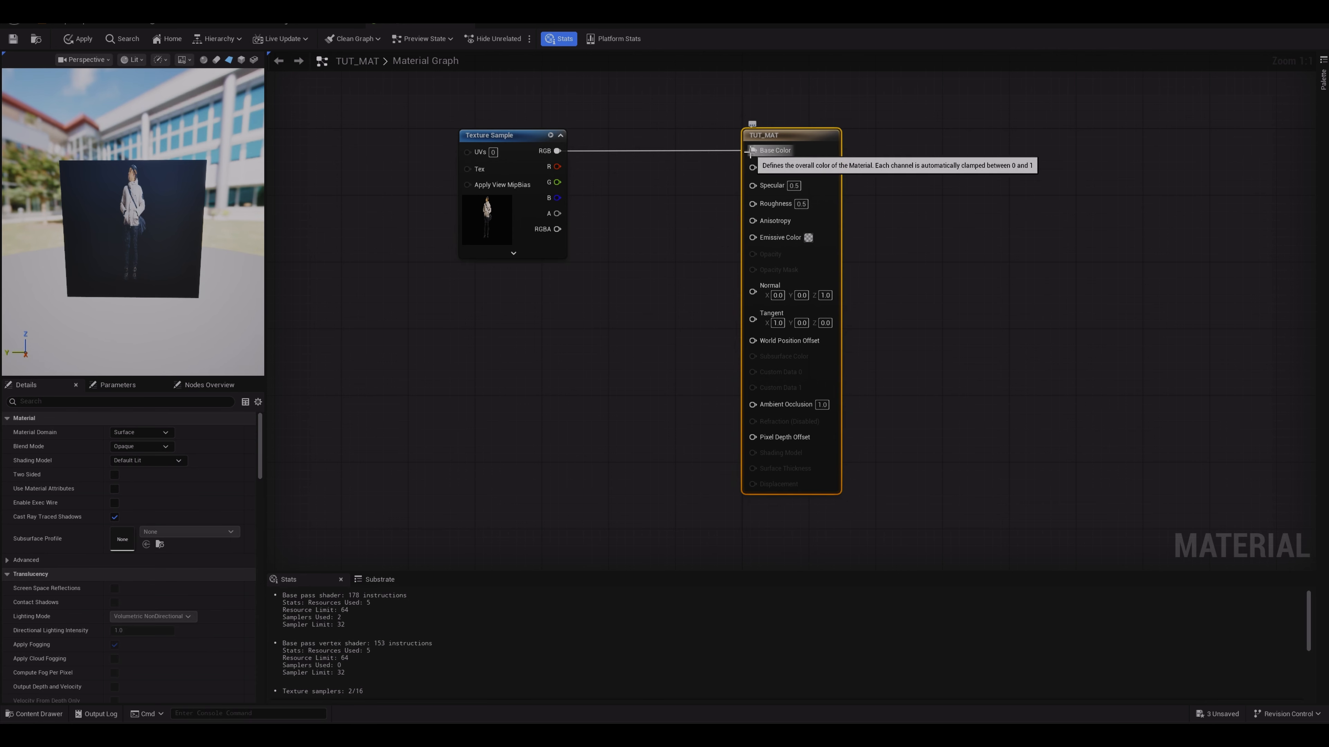
left_click_drag(743, 155, 703, 164)
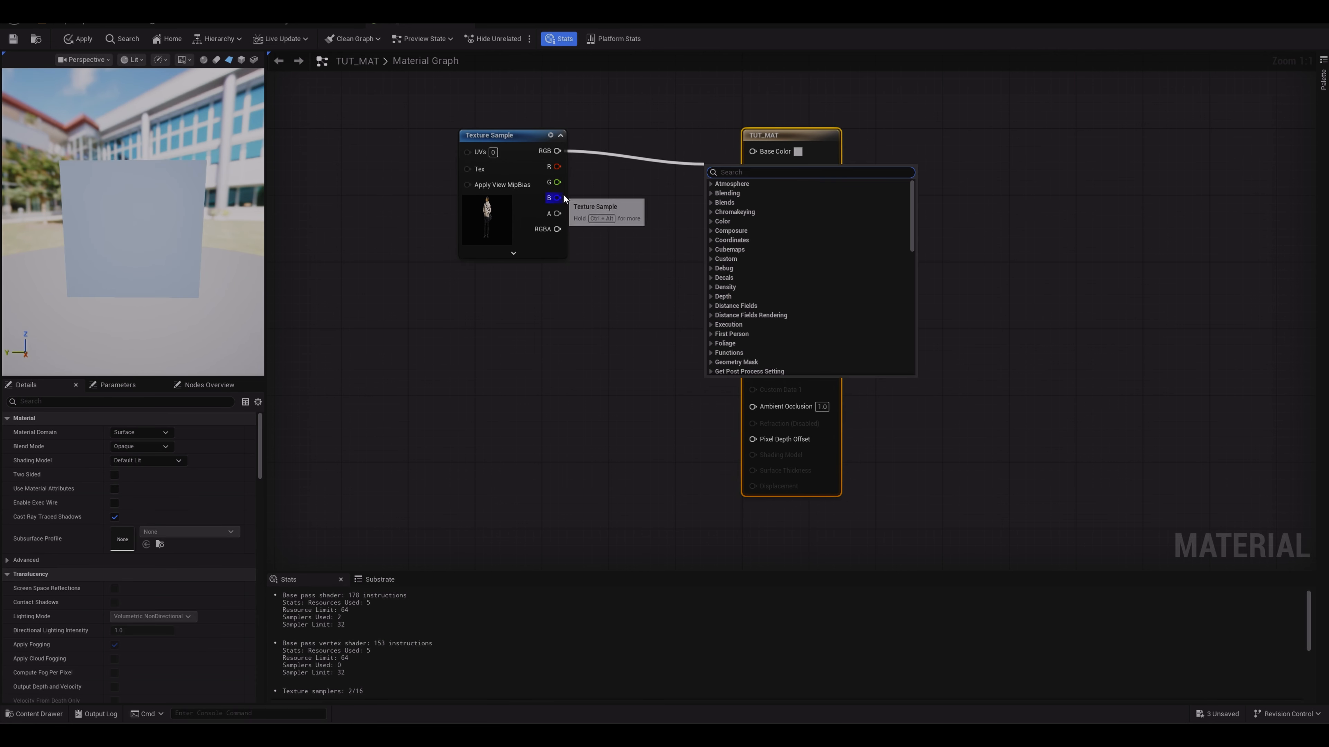
left_click(606, 263)
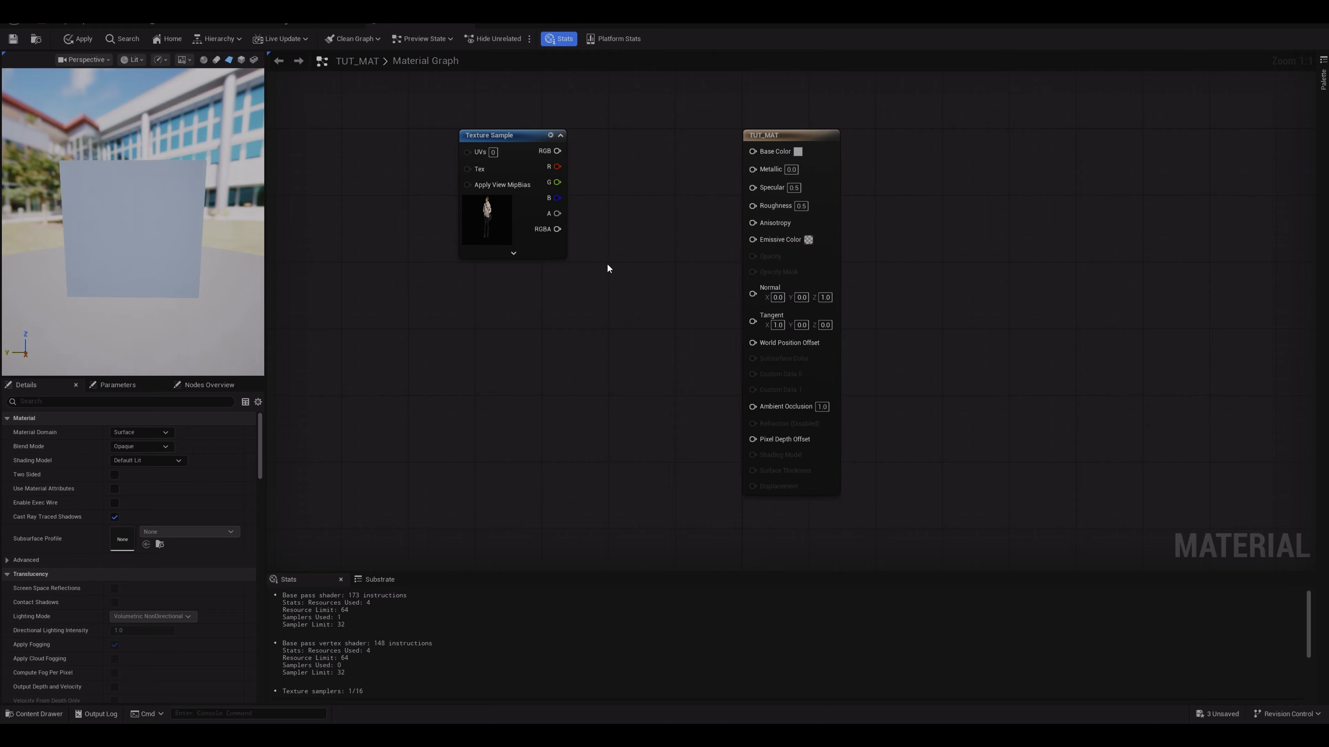
Step: Set the TUT_MAT material's Blend Mode to Masked
left_click(811, 137)
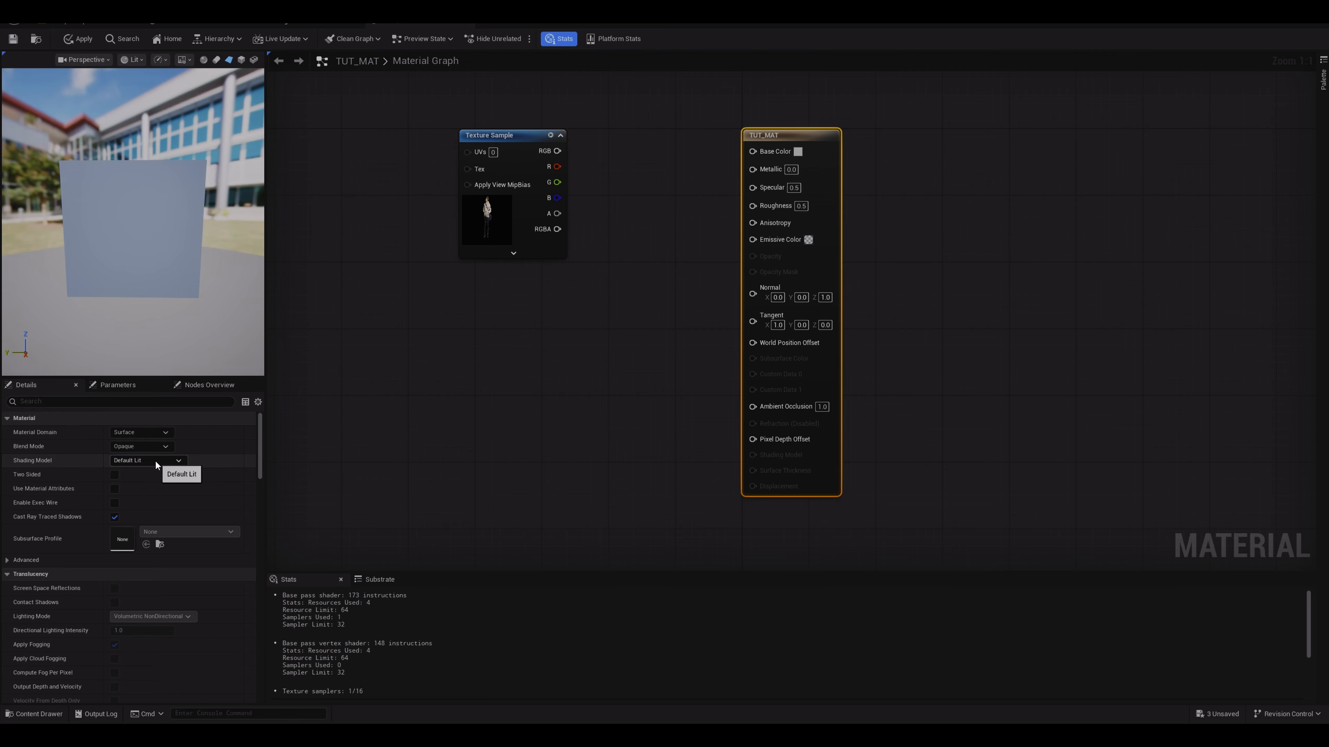
left_click(154, 446)
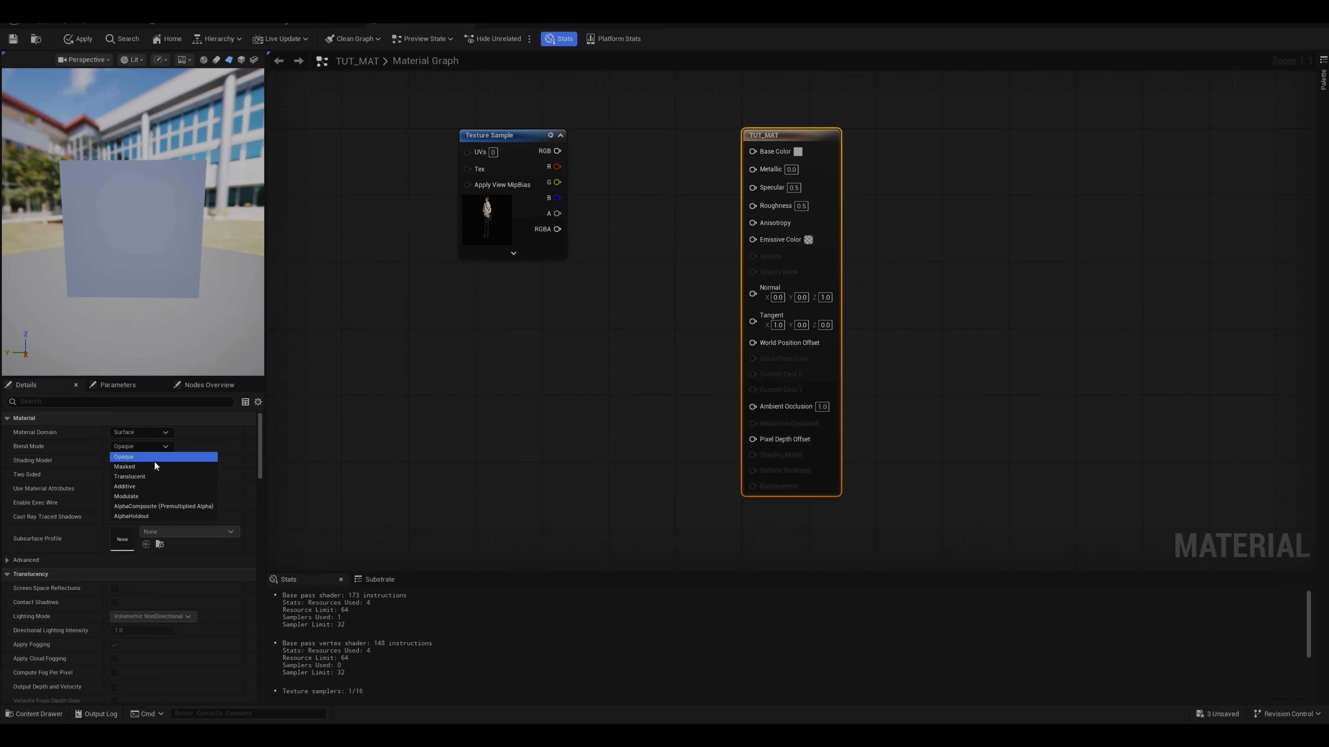
left_click(154, 467)
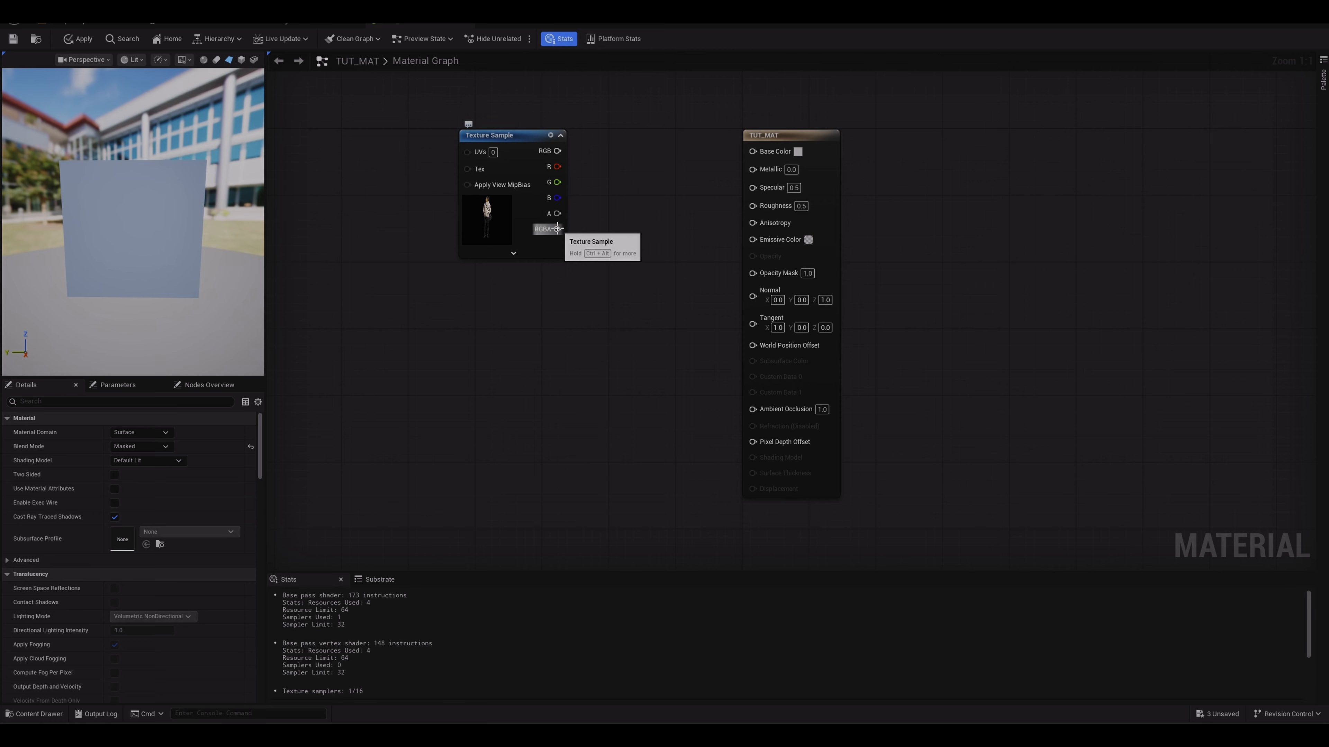
Step: Connect the Texture Sample's alpha (A) output to the material's Opacity Mask input
left_click_drag(557, 228, 611, 211)
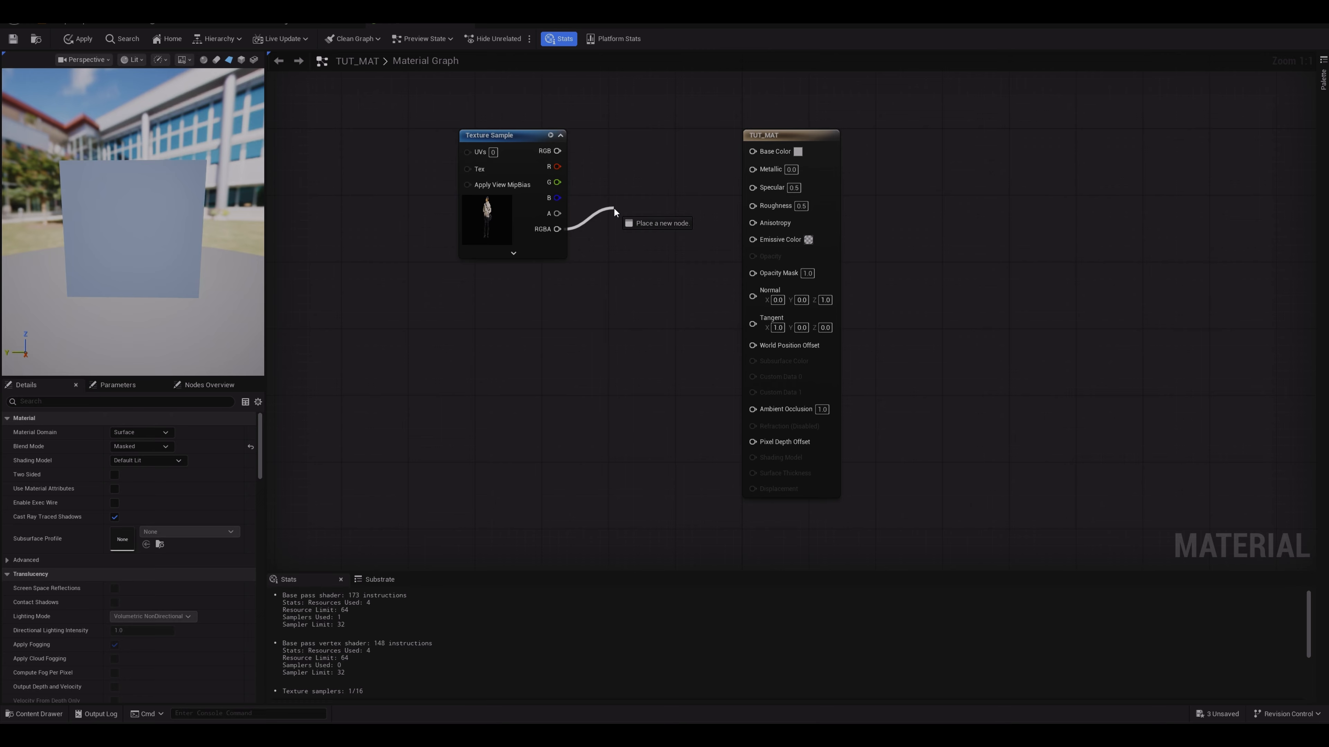
left_click_drag(613, 206, 752, 273)
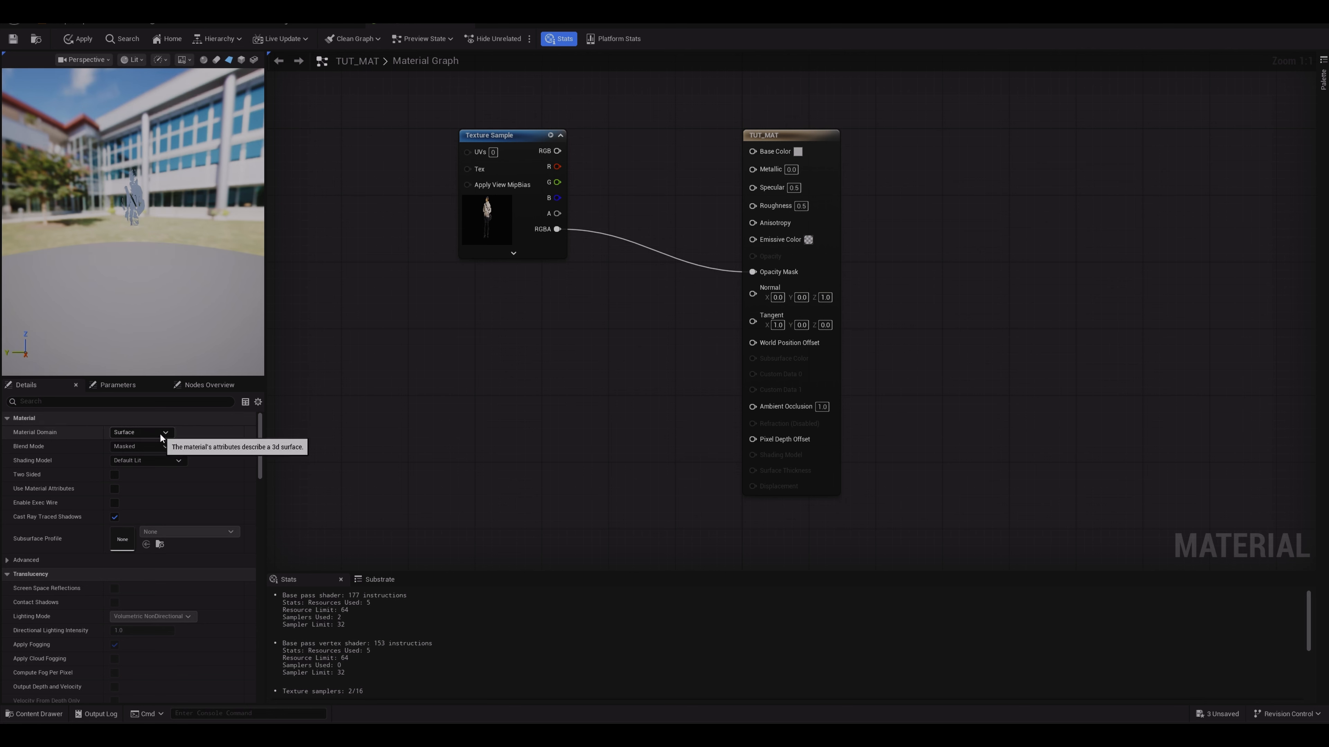
left_click_drag(557, 213, 763, 273)
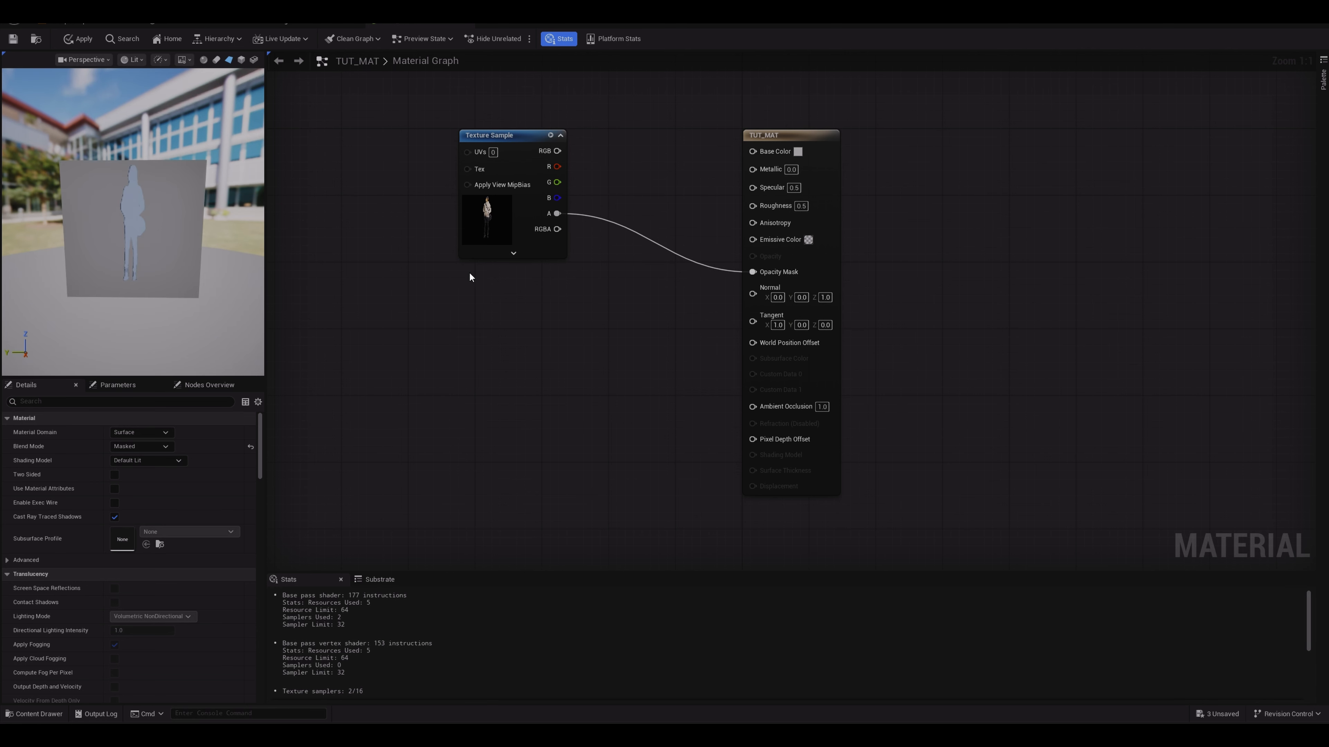
scroll(163, 240, "up", 4)
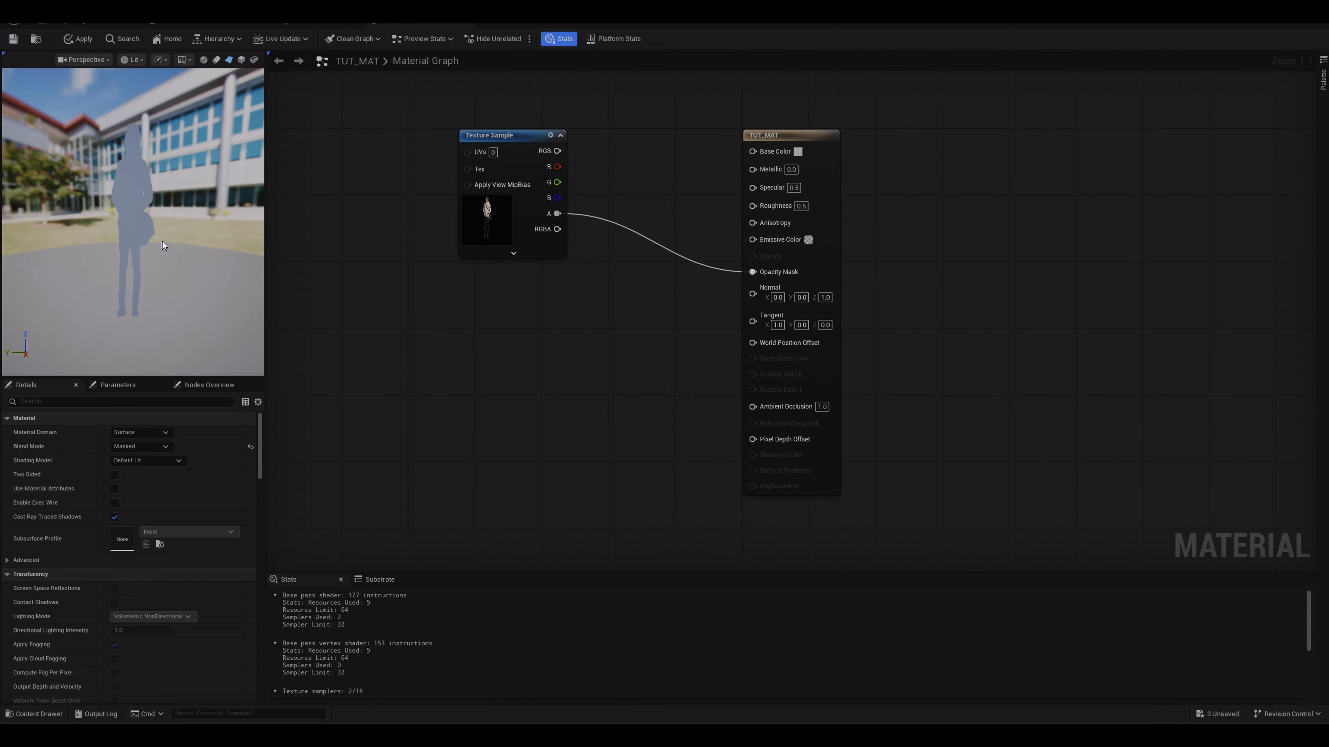
scroll(162, 240, "down", 2)
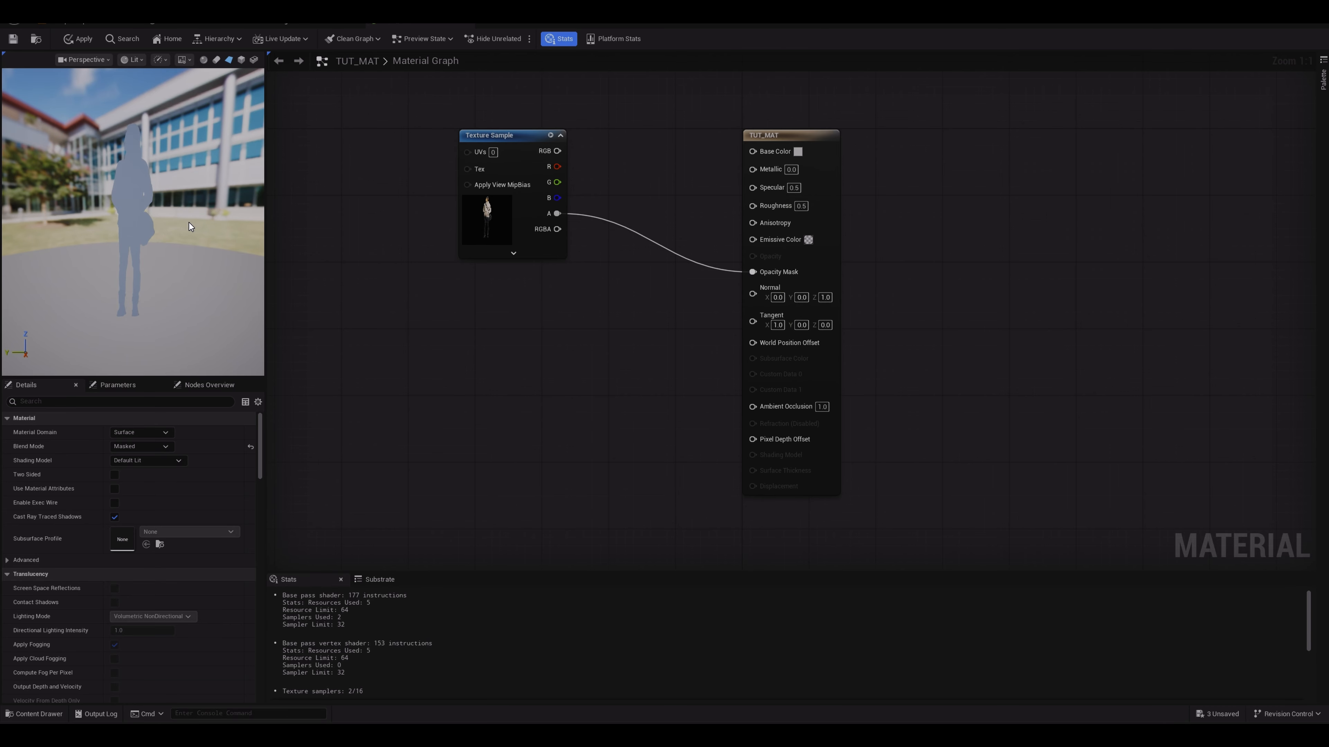
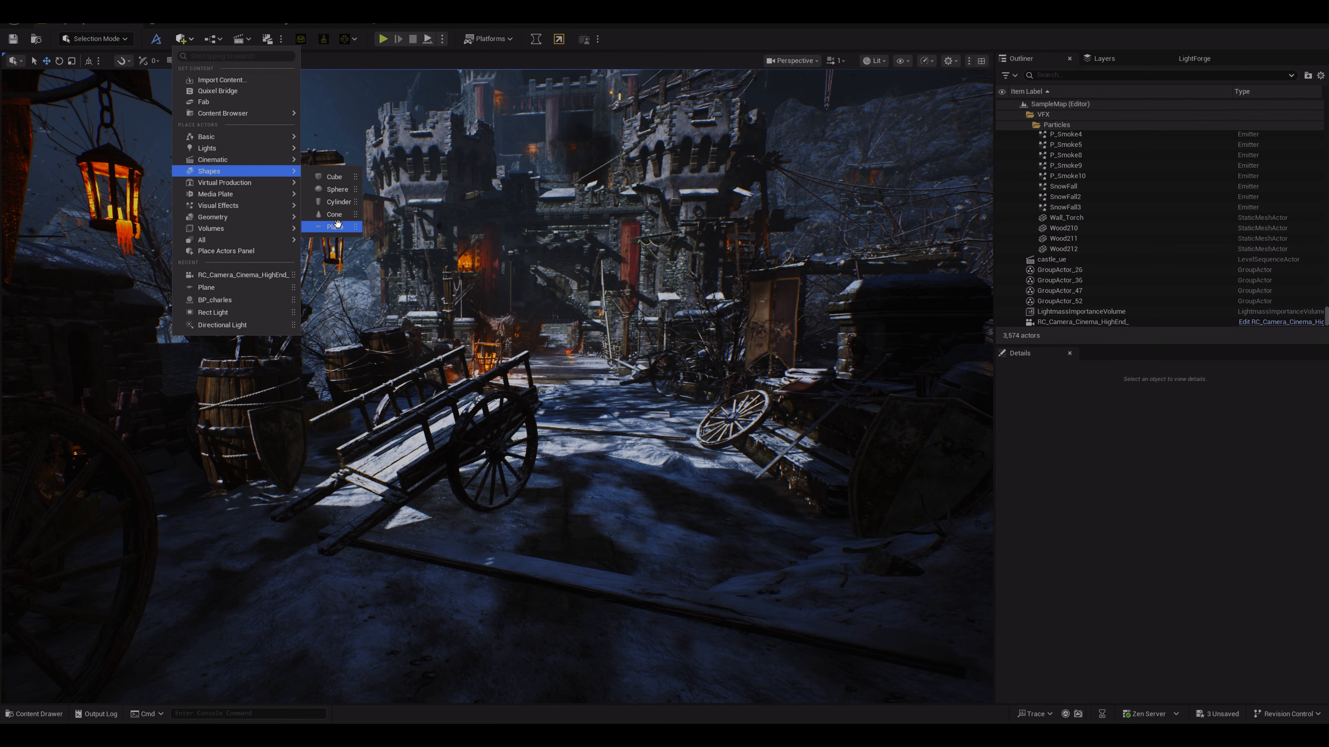
Step: Place a Plane shape actor in the street of the level and raise it above the ground
left_click_drag(336, 227, 573, 440)
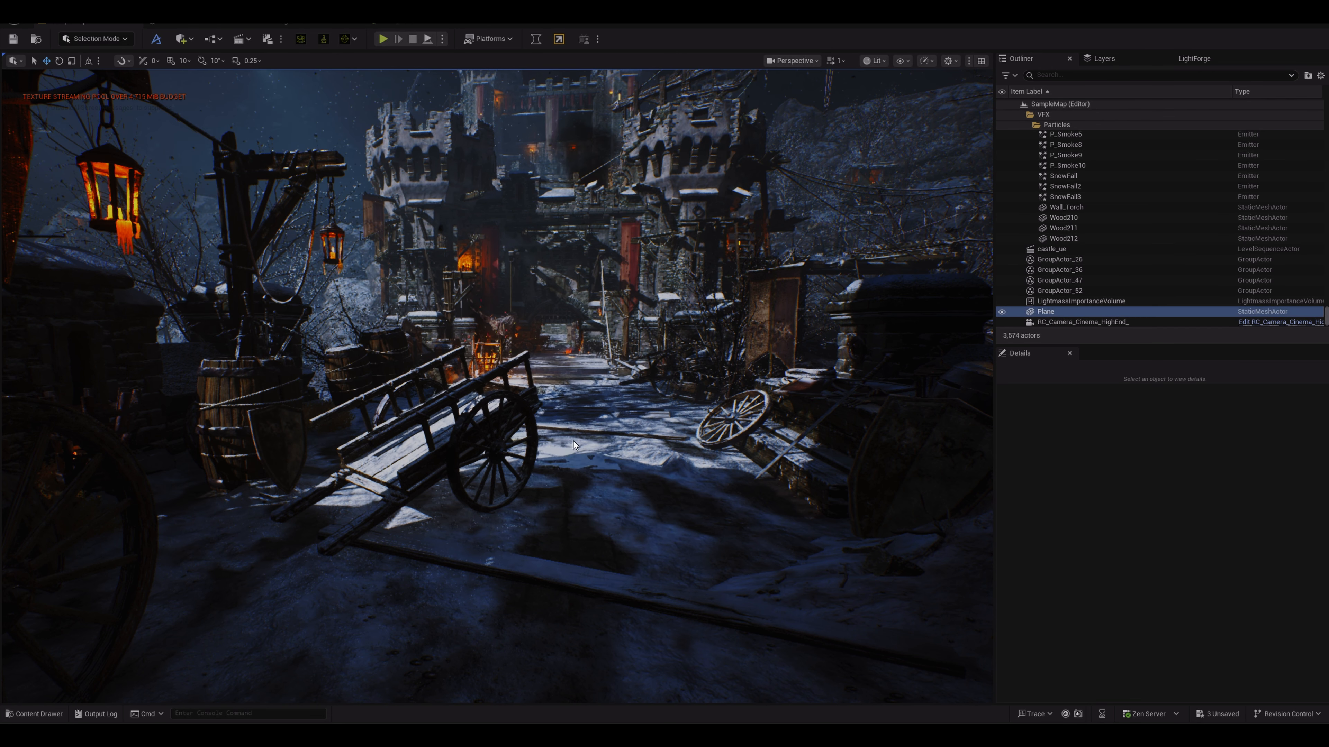
left_click_drag(574, 393, 574, 303)
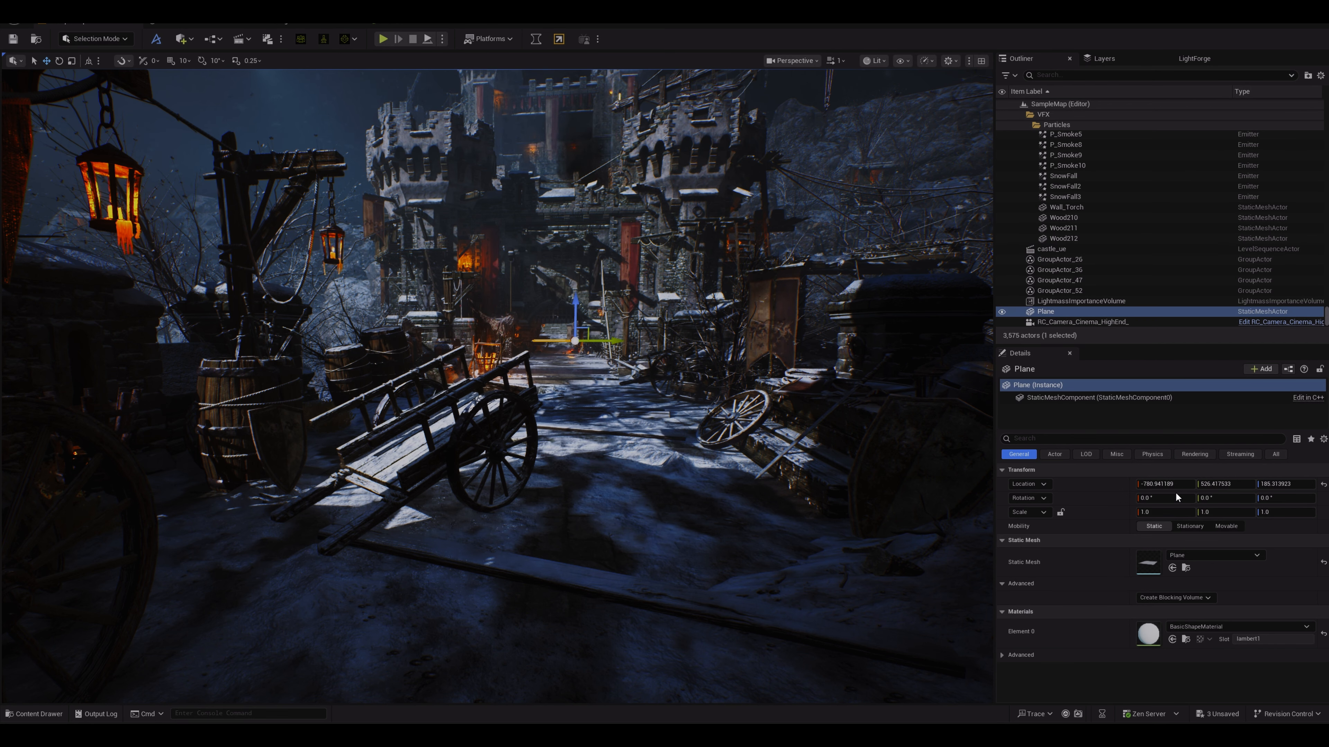
Step: Set the plane's rotation pitch to 90 degrees so it stands upright
left_click(1209, 501)
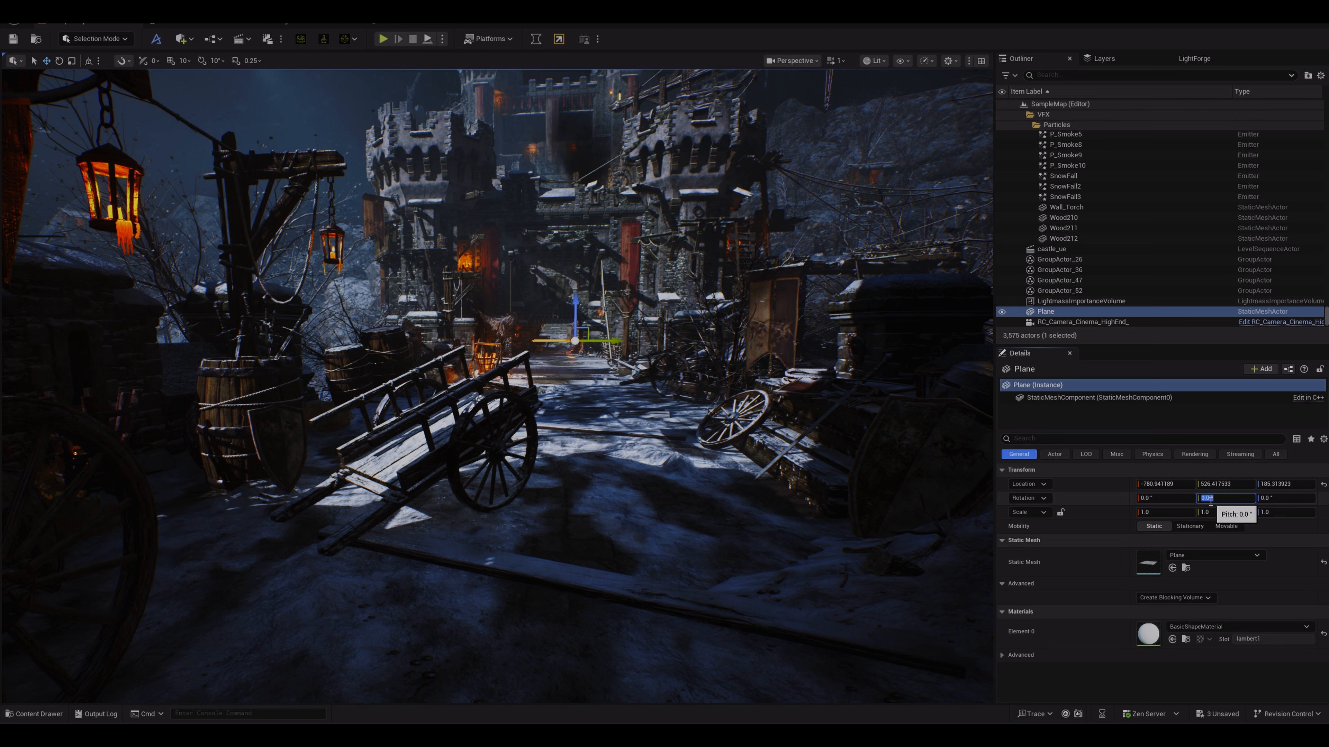
type("90")
key("Return")
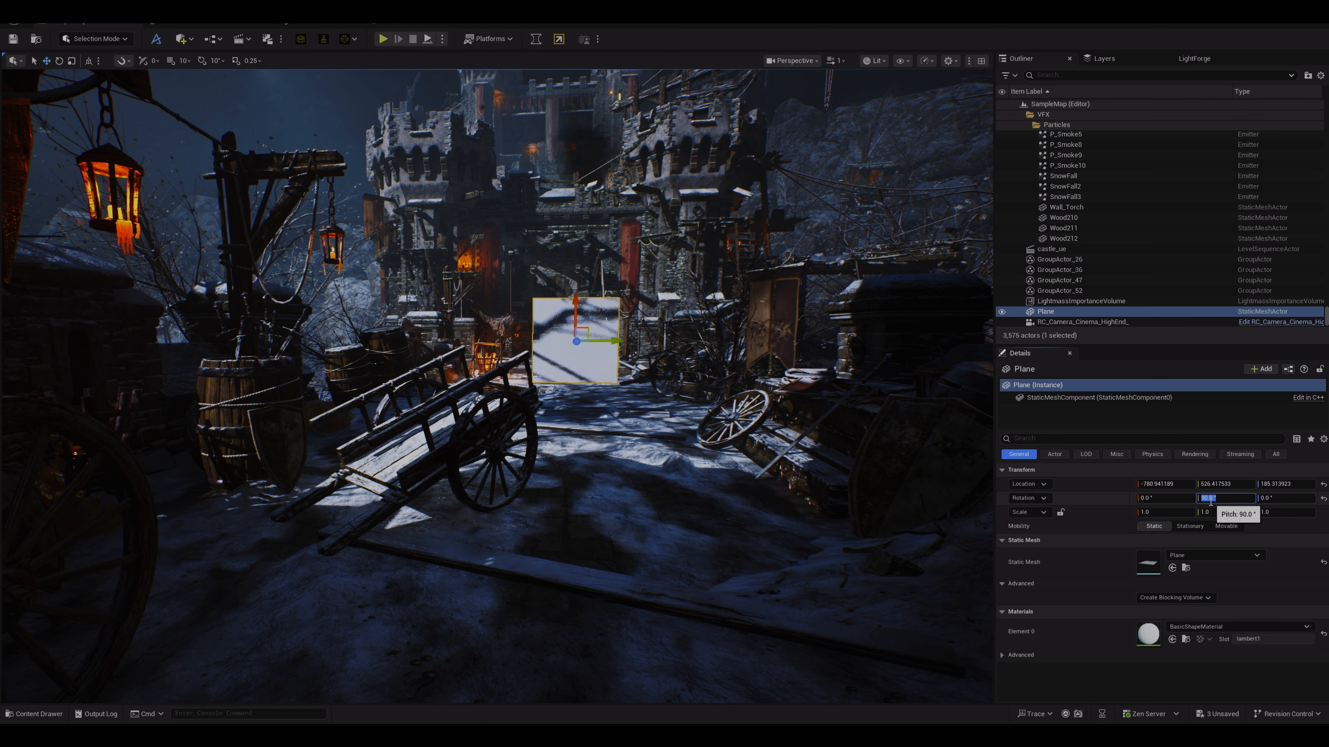
left_click(577, 375)
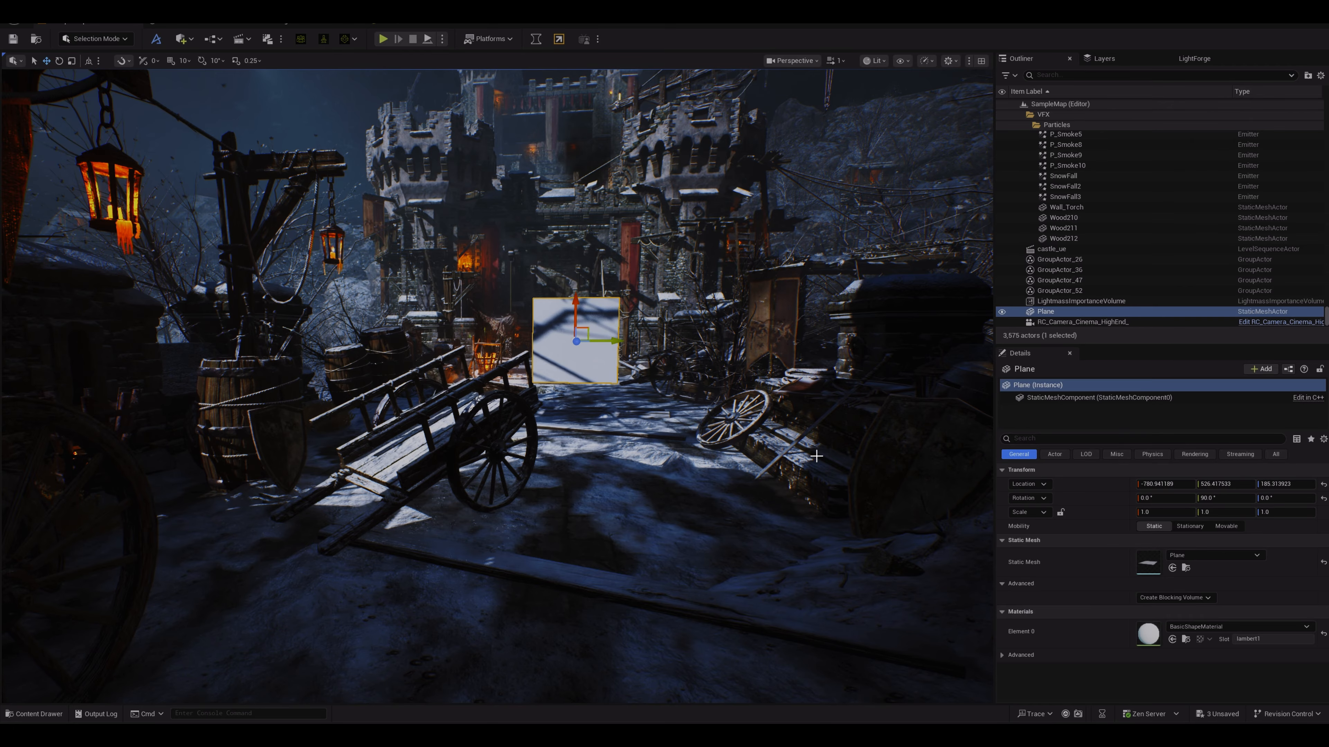
Step: Assign the TUT_MAT material from the TUTORIAL folder to the plane's material slot
left_click(1186, 639)
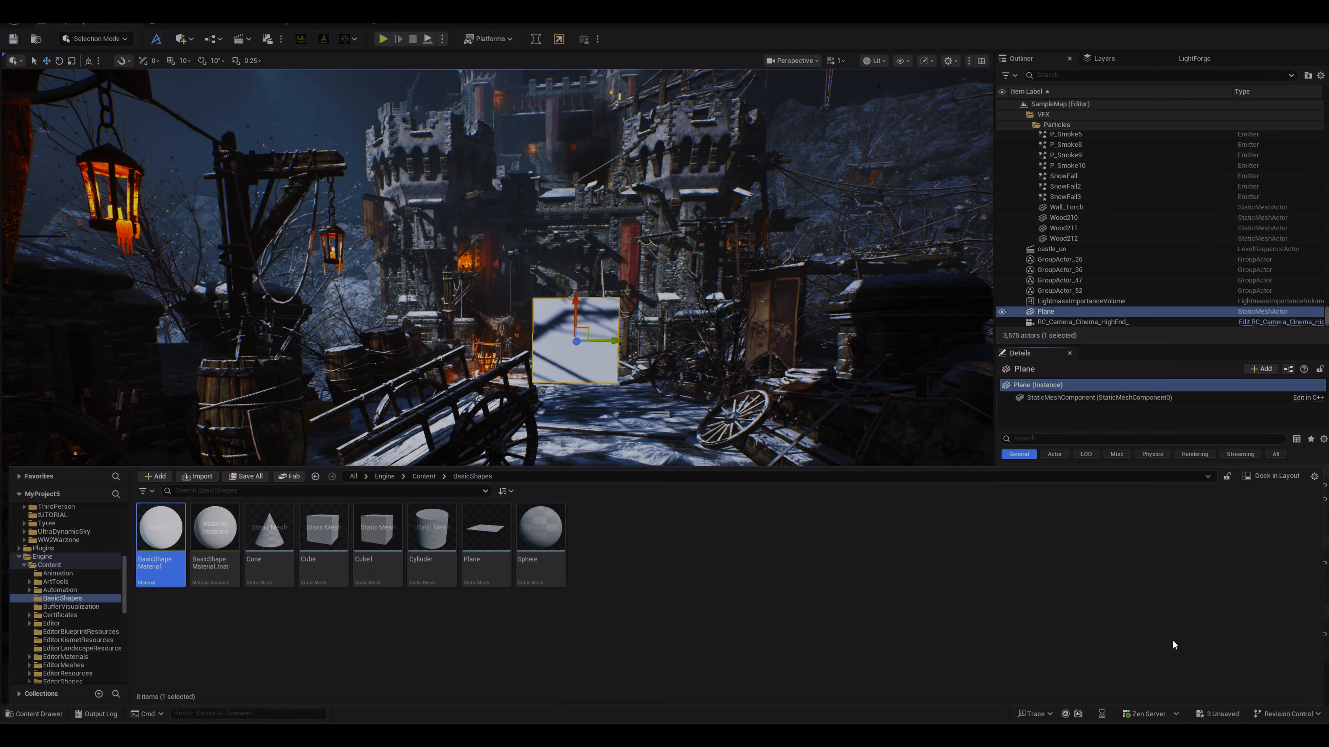
scroll(79, 601, "up", 3)
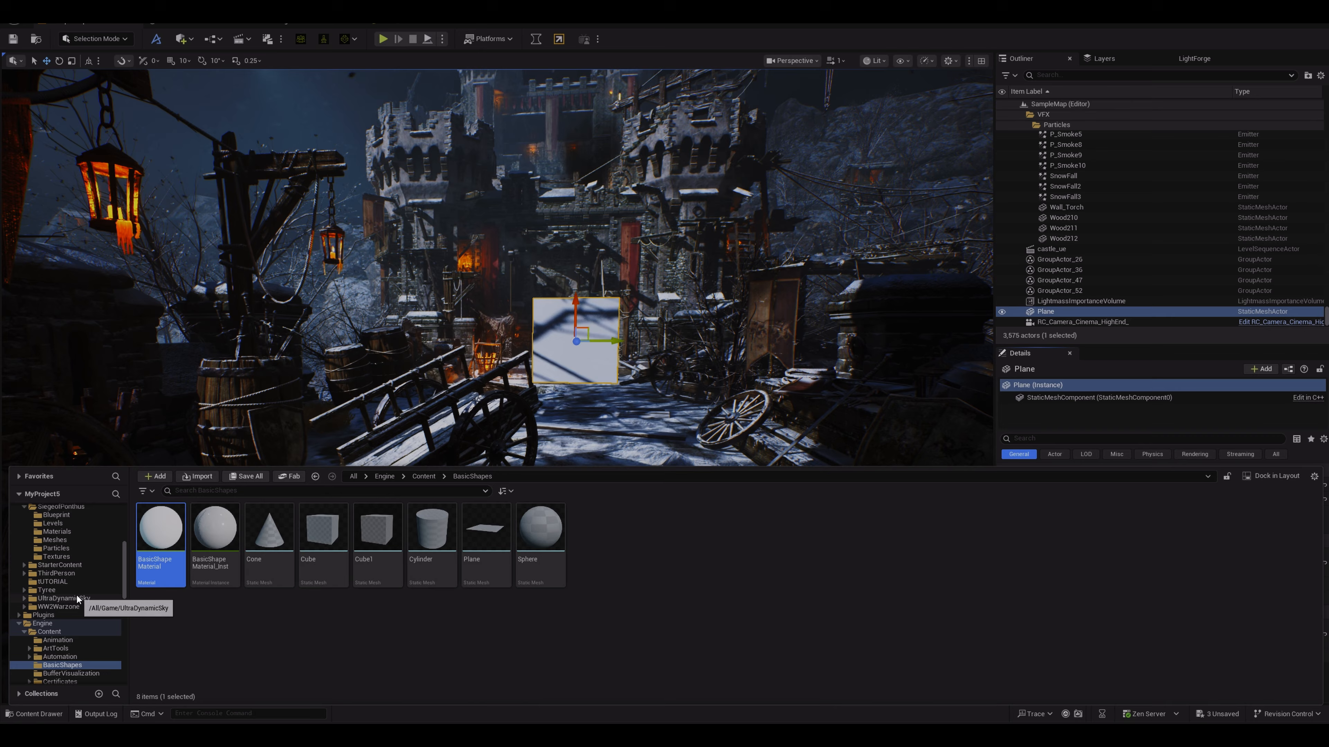
left_click(62, 583)
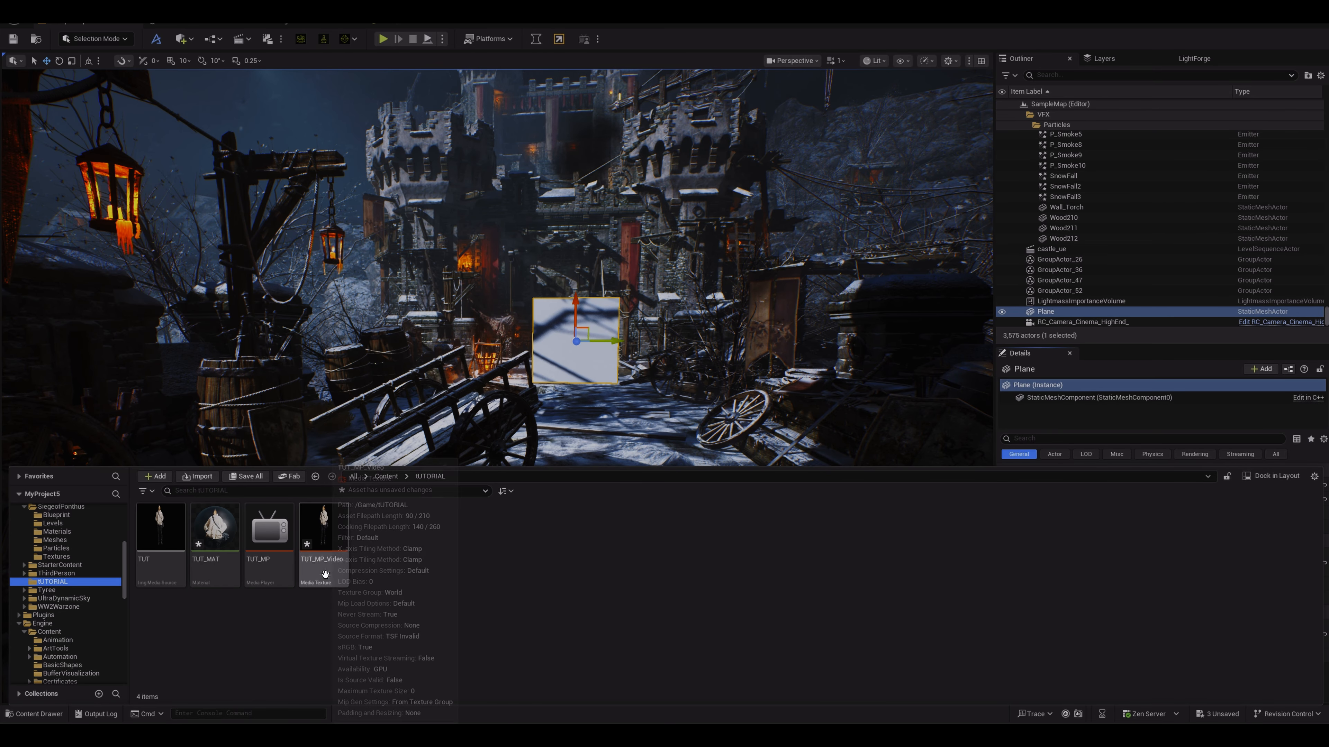
left_click(215, 539)
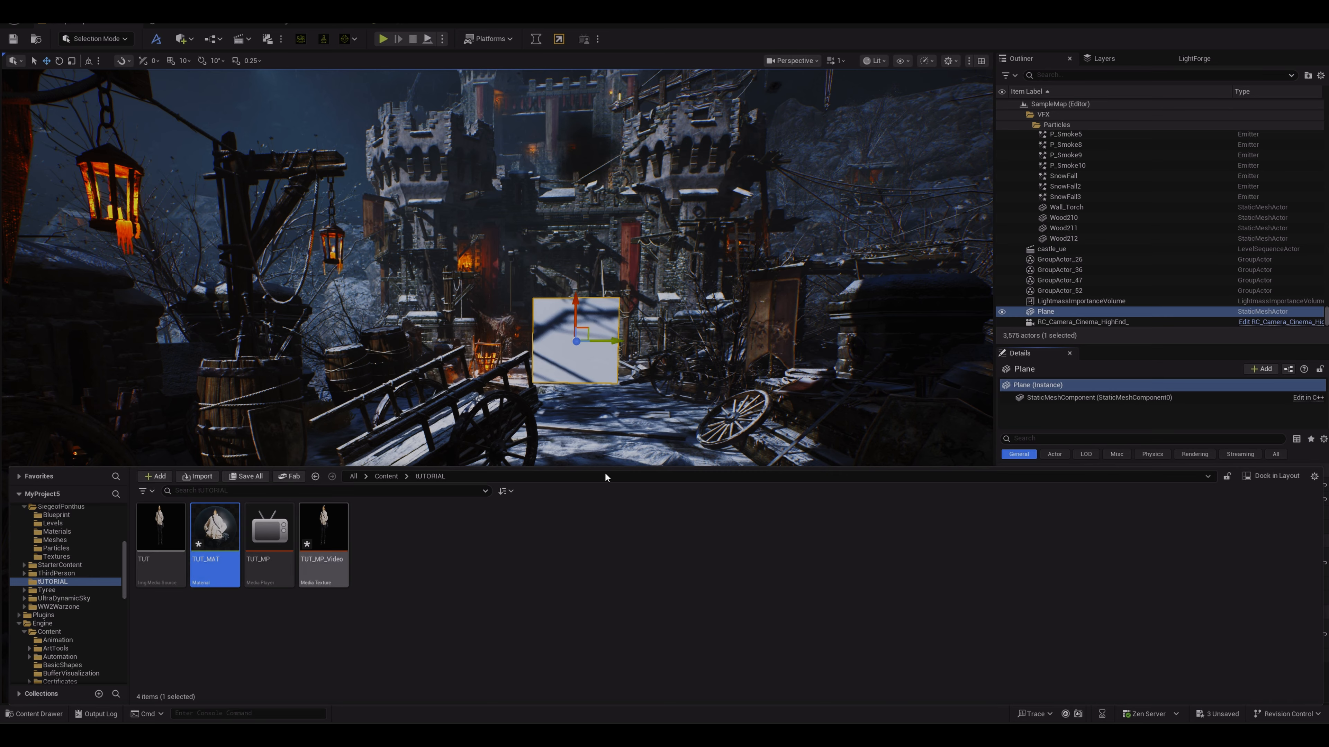
left_click(1077, 417)
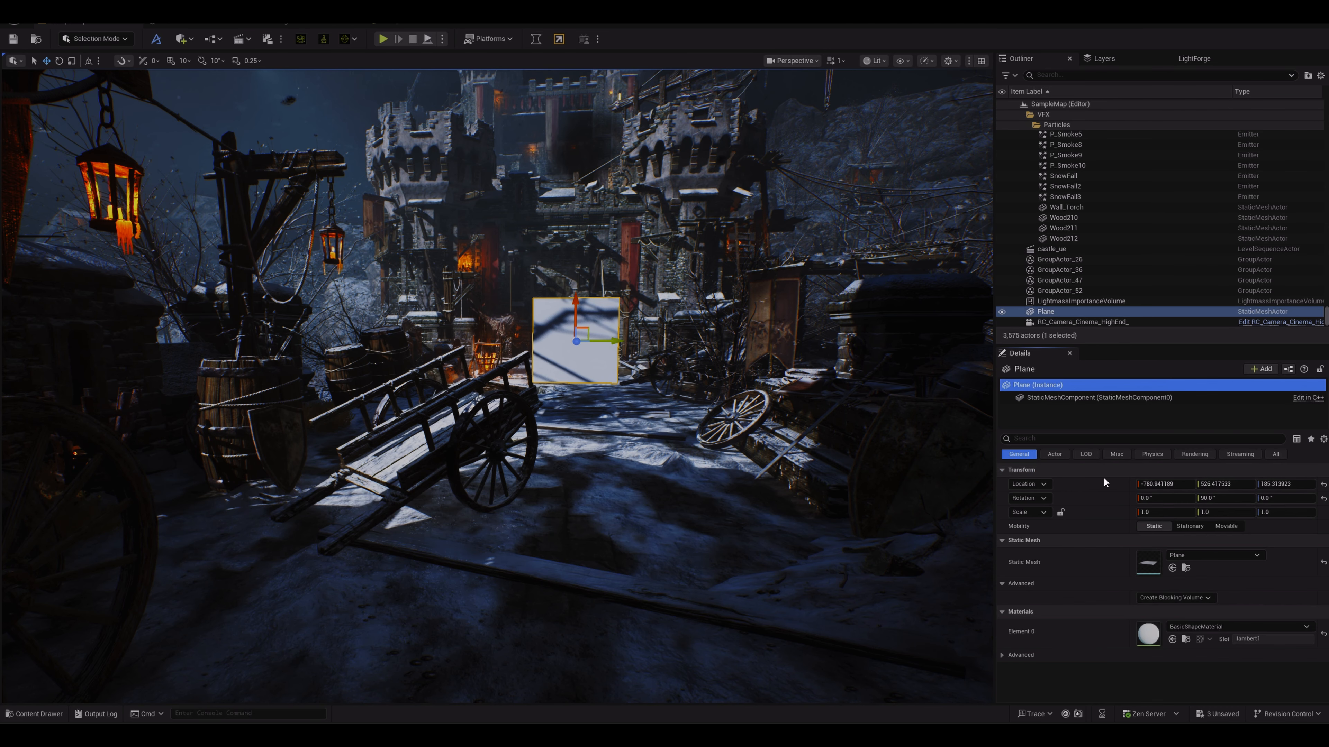
left_click(1172, 639)
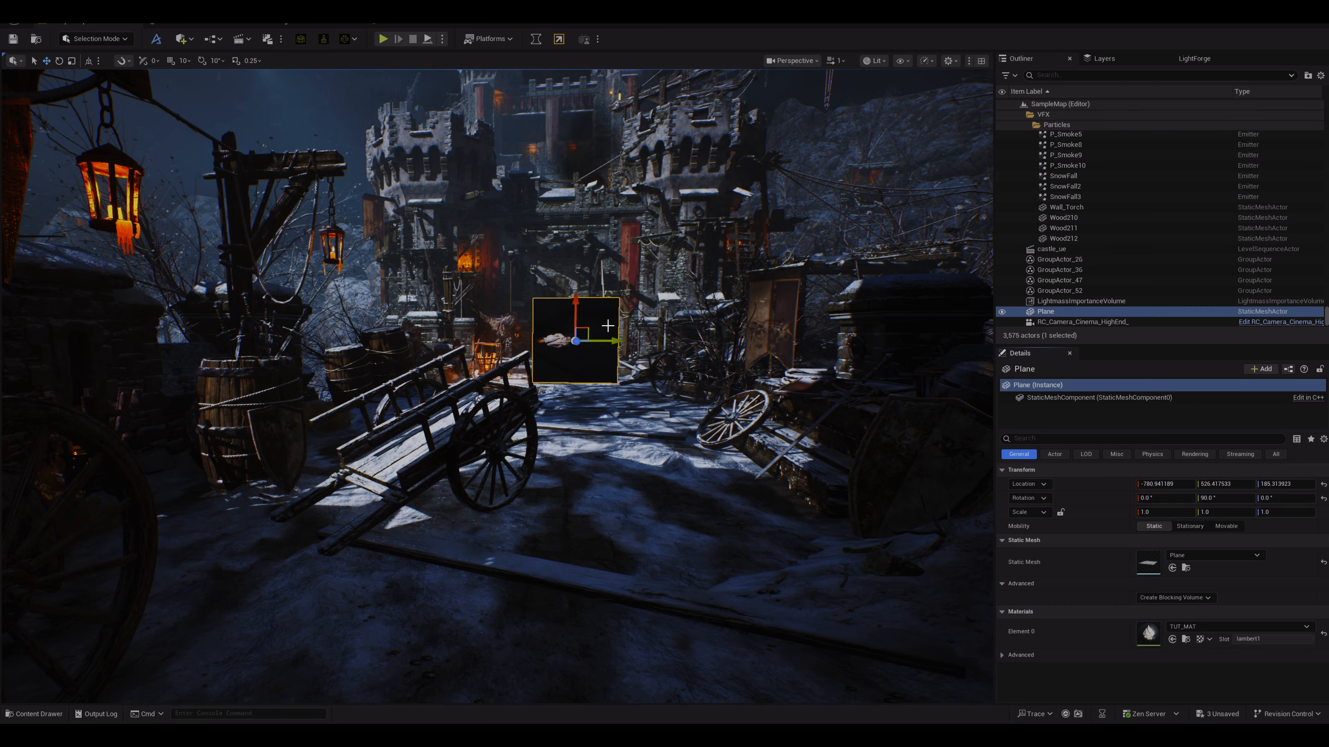
Step: Rotate the plane about 90 degrees so it faces the camera
key("e")
left_click_drag(549, 292, 639, 337)
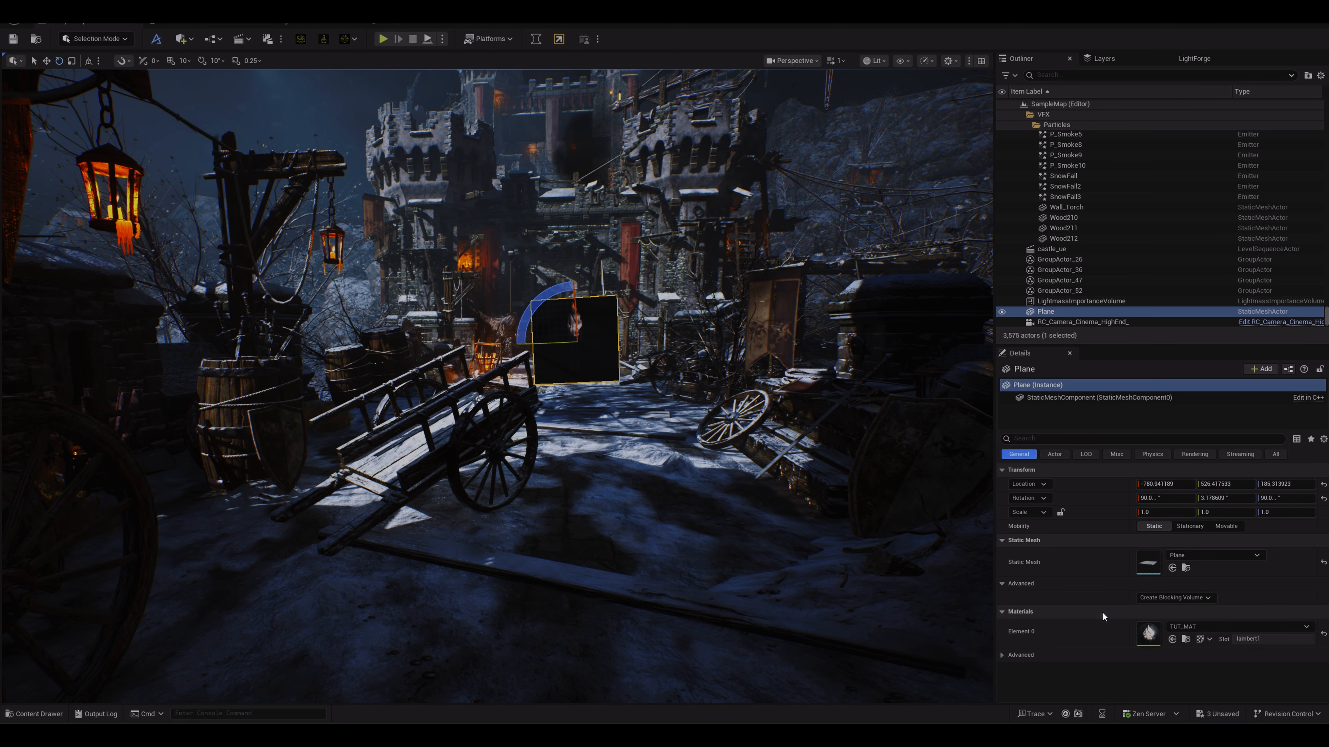
Step: Open TUT_MAT, briefly try Translucent blend mode, keep Masked, and apply the material changes
left_click(52, 709)
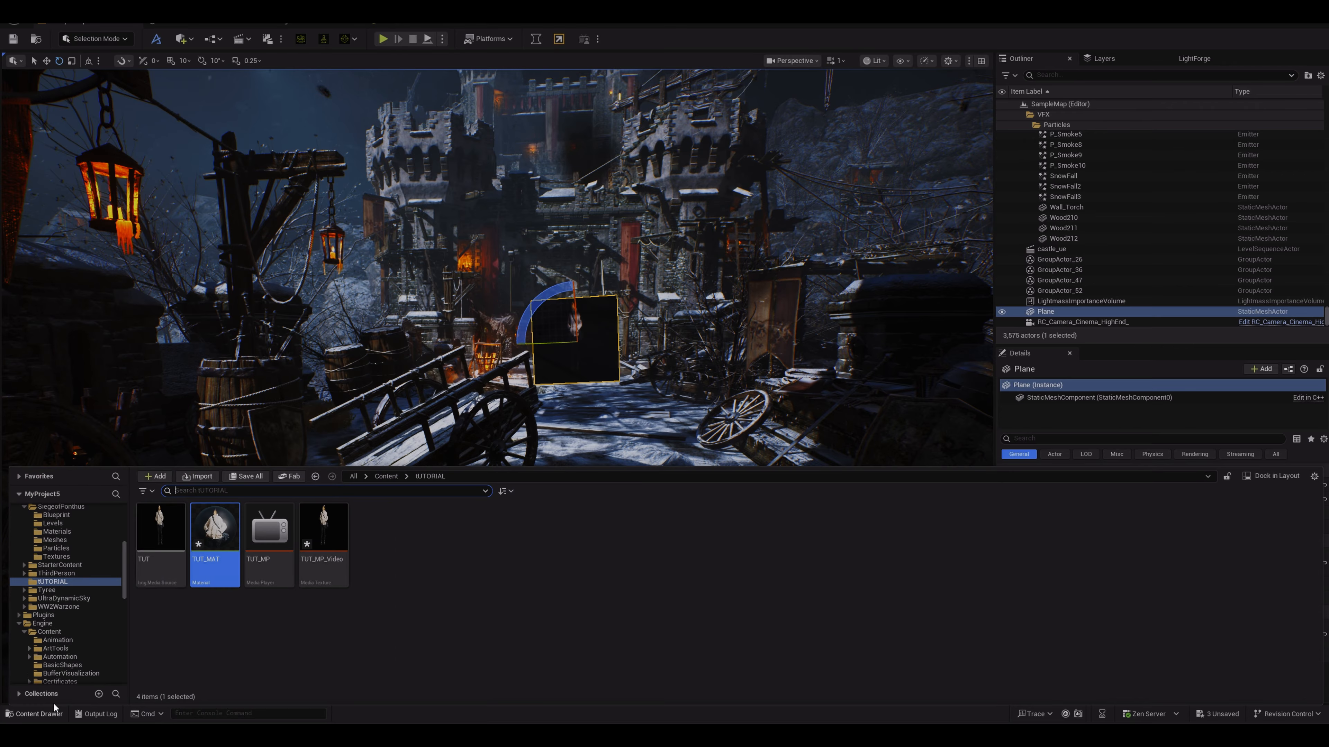
double_click(223, 539)
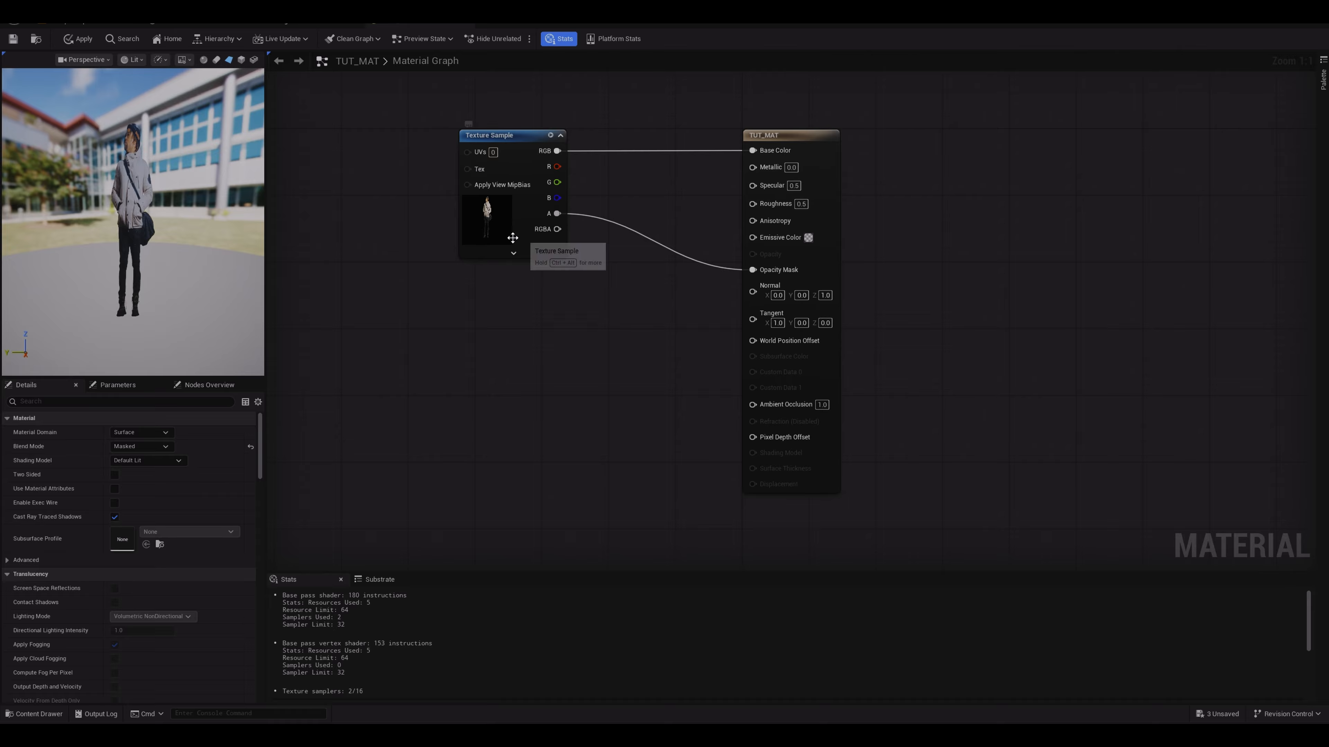
left_click(776, 168)
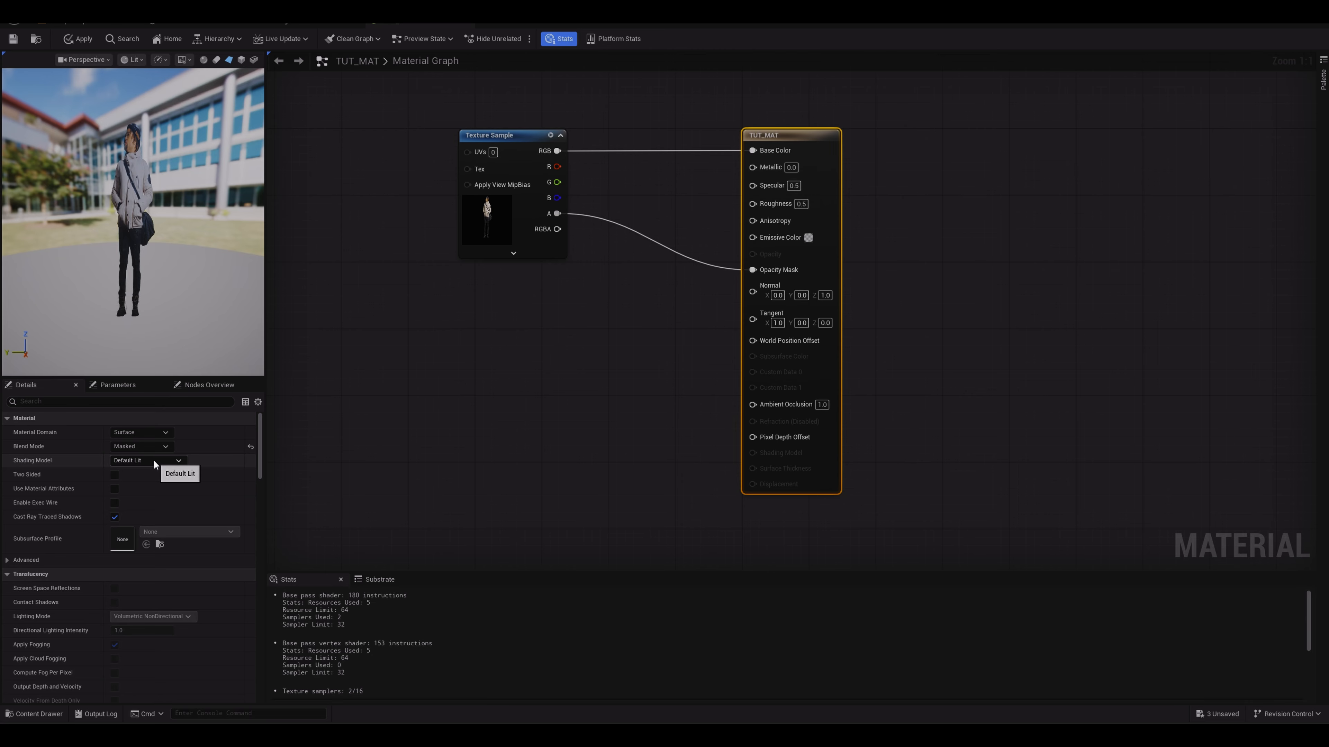
left_click(153, 446)
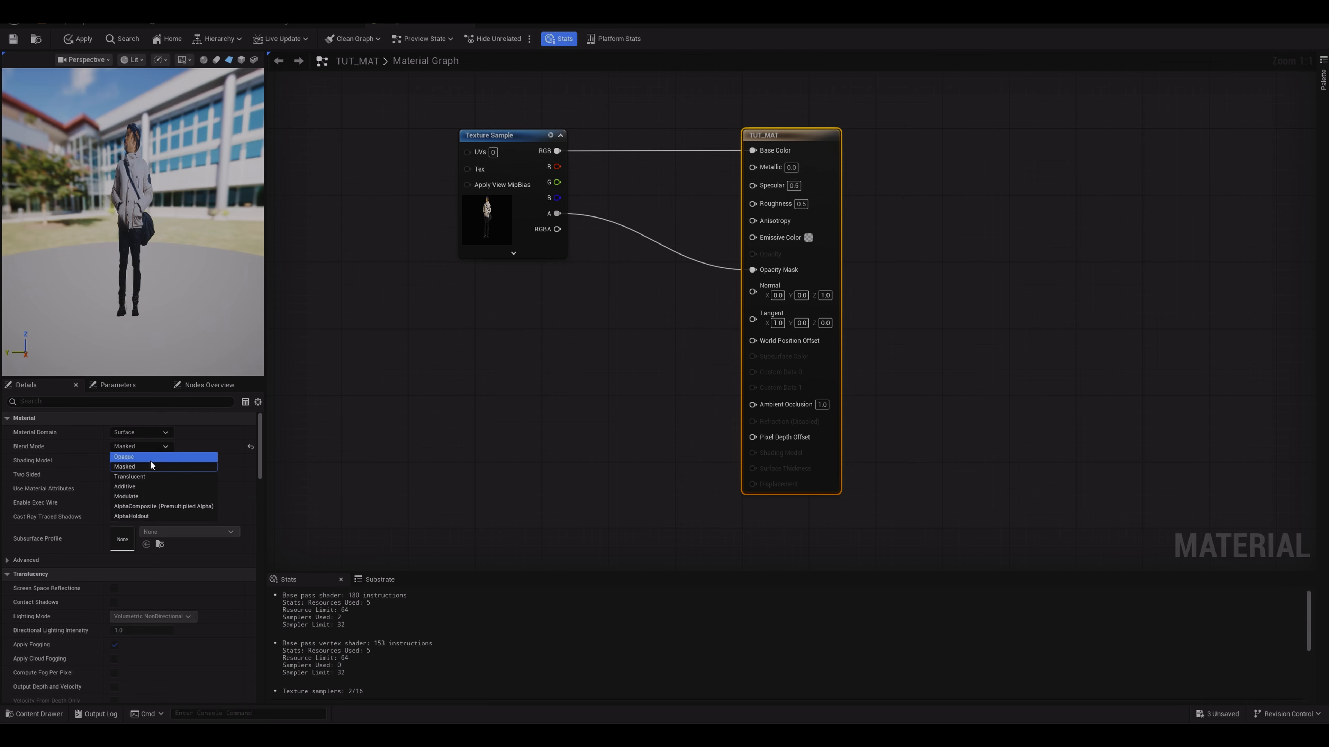
left_click(145, 477)
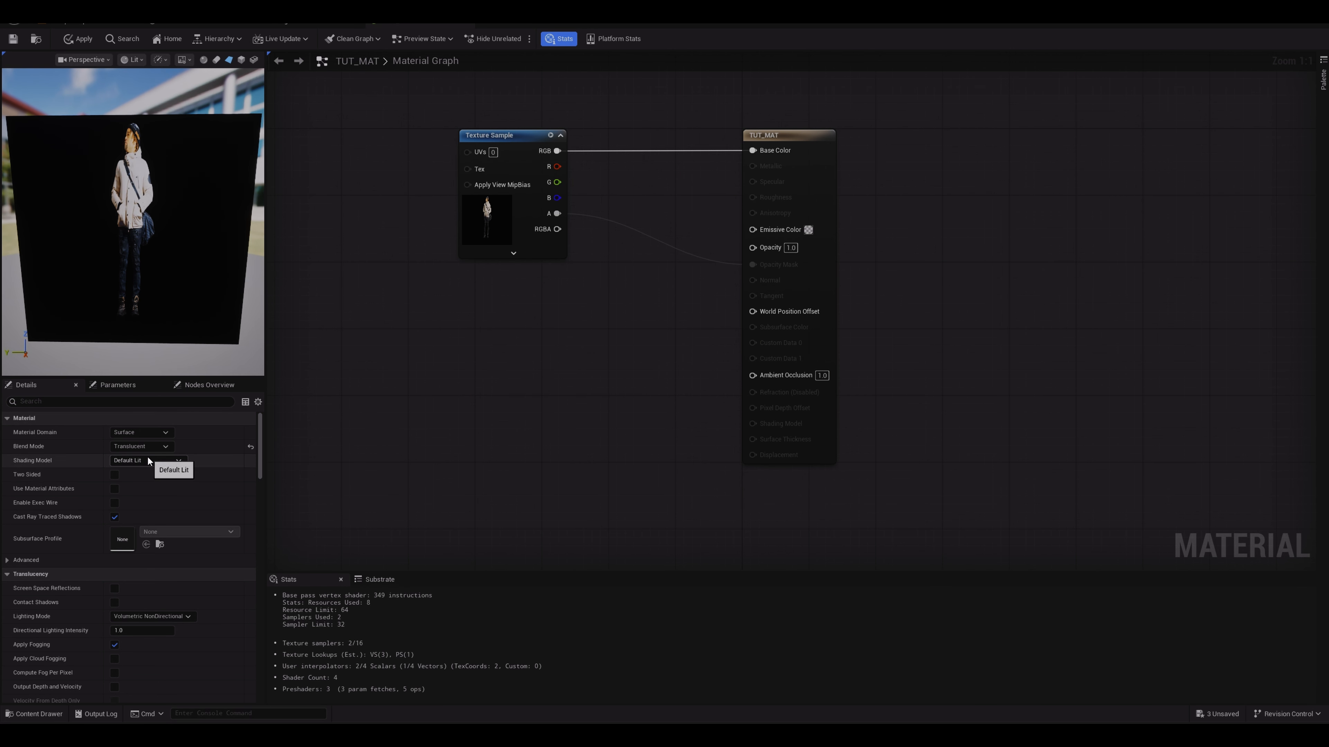
left_click(149, 448)
left_click(146, 464)
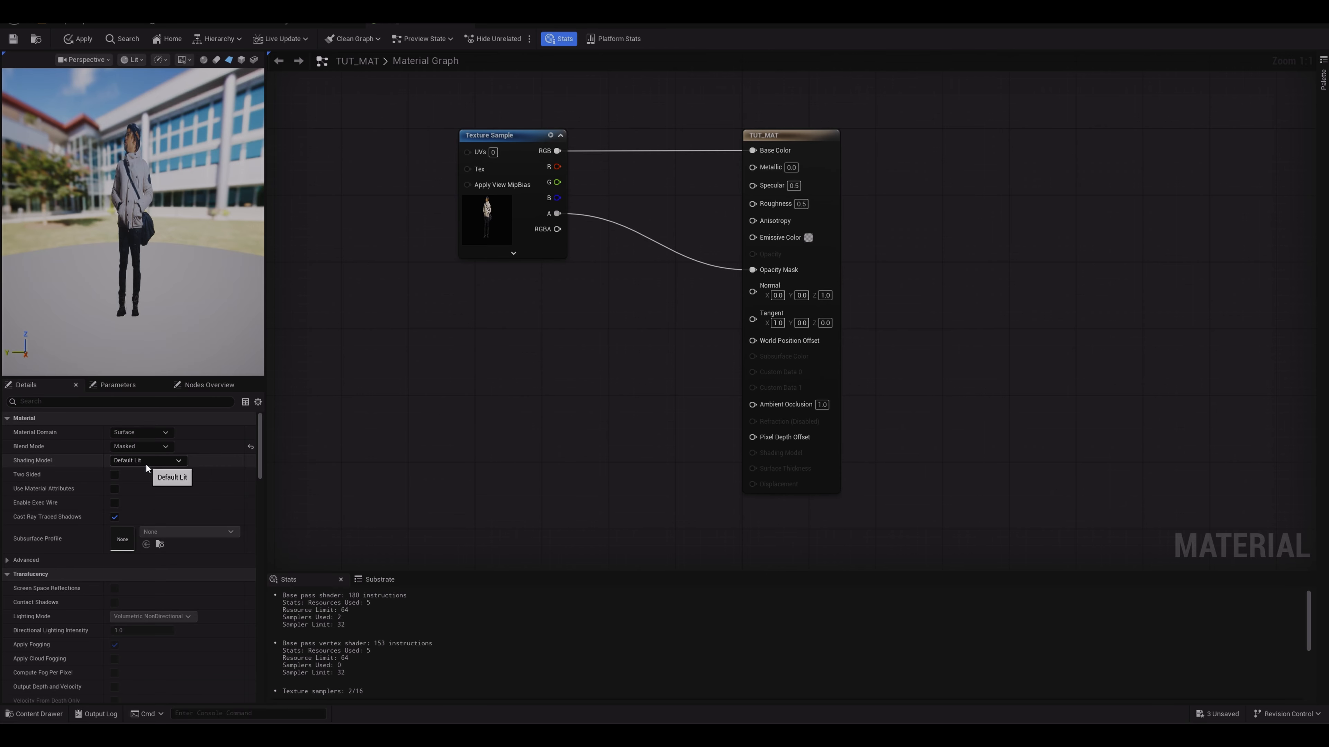
left_click(83, 37)
Step: Switch between the material editor and the level viewport to check the plane
left_click(80, 24)
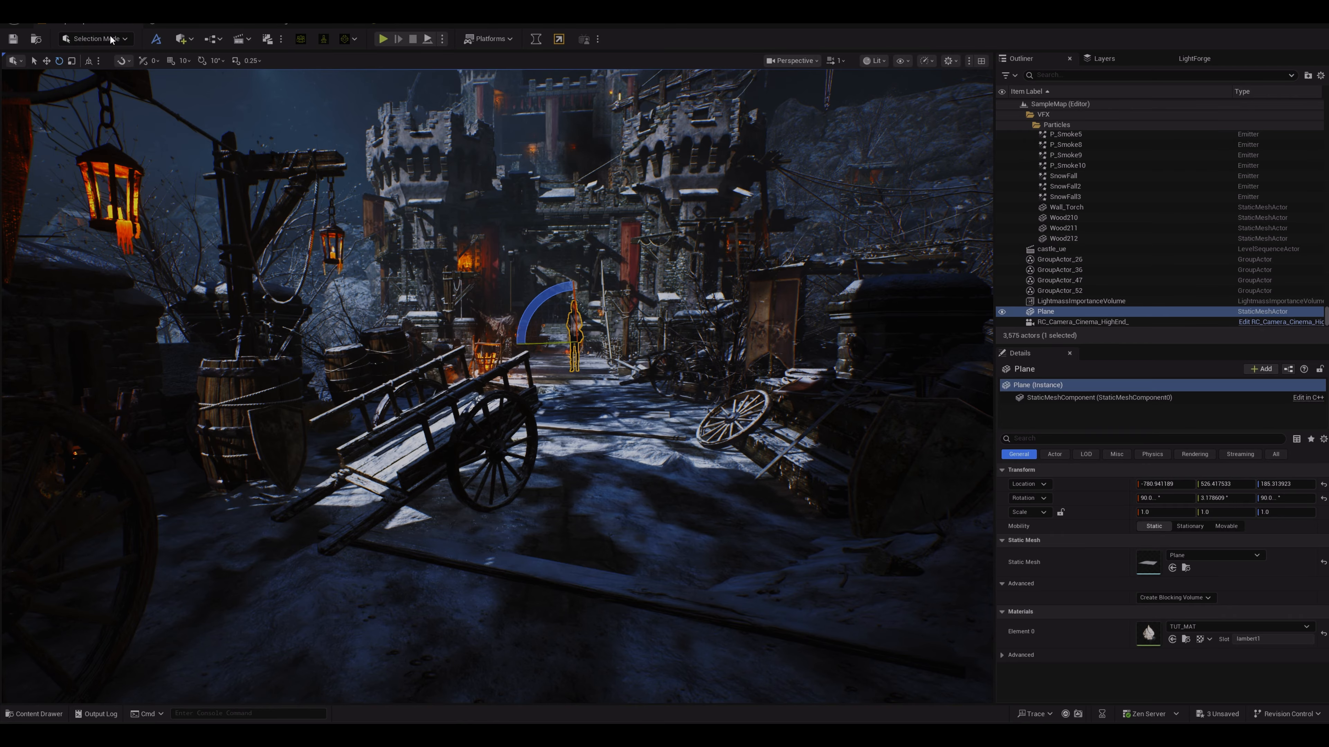
left_click(393, 24)
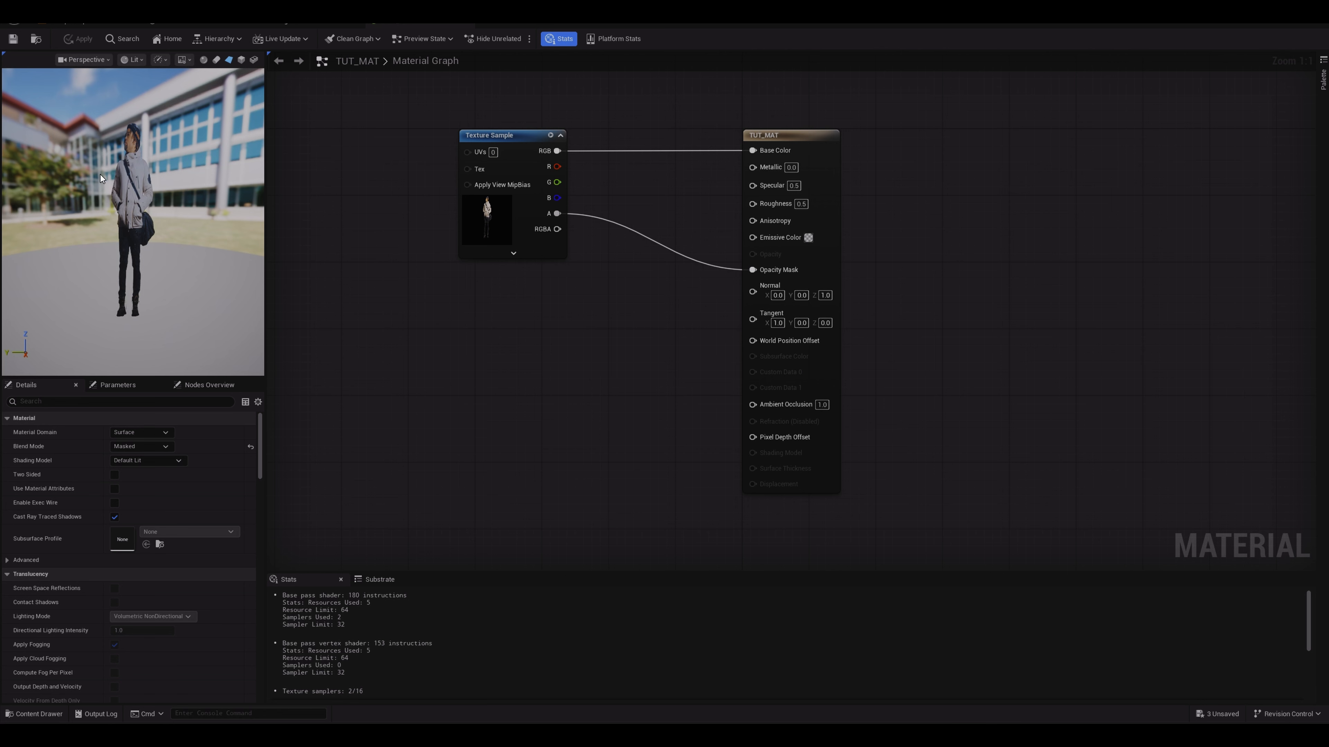
left_click(79, 23)
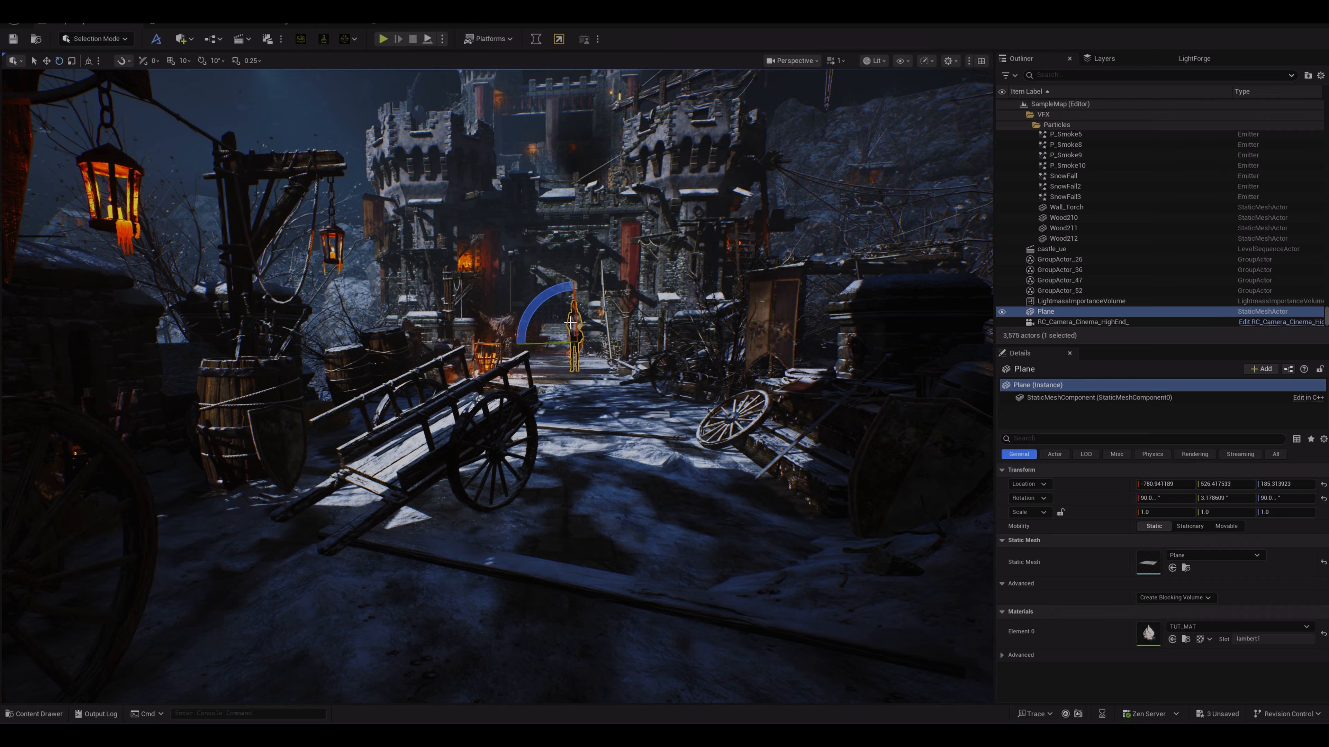
Step: Move the plane along the street and scale it up to about 4.1 × 2.1 × 2.1
key("w")
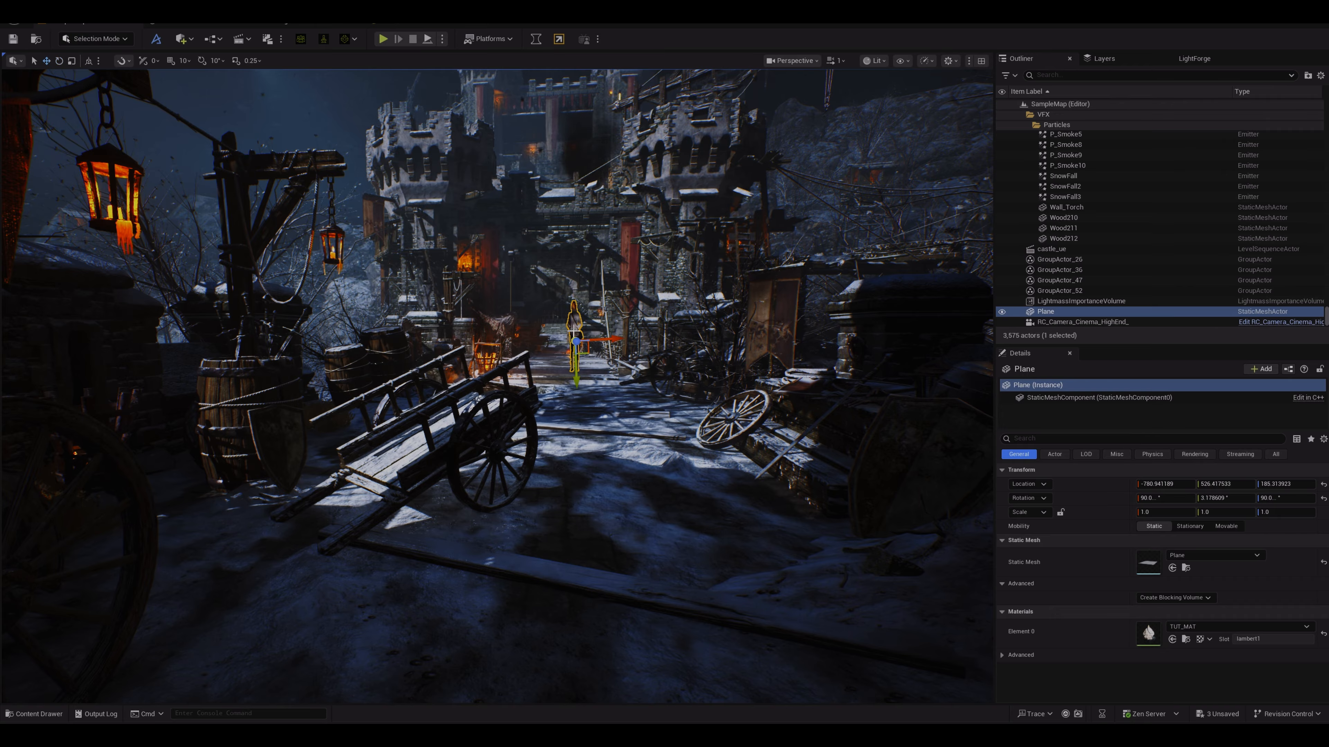
left_click_drag(609, 339, 580, 339)
key("e")
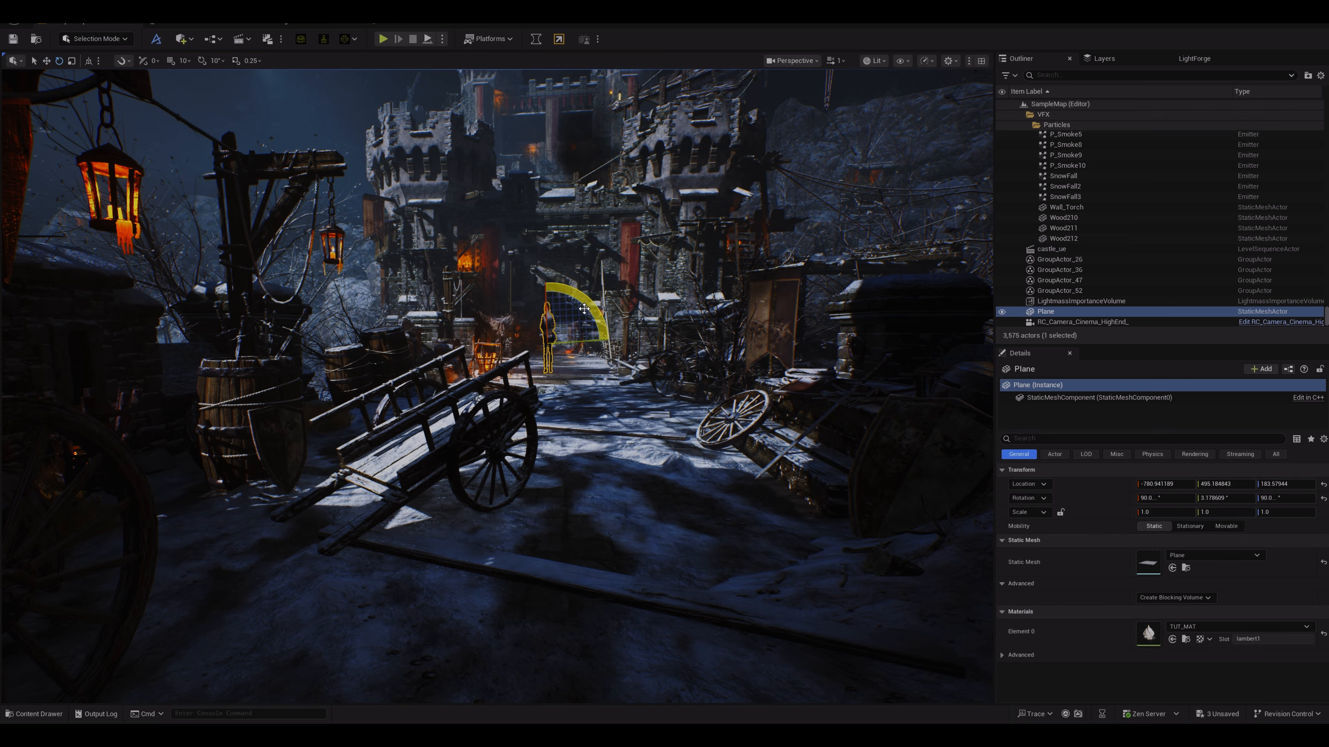
key("r")
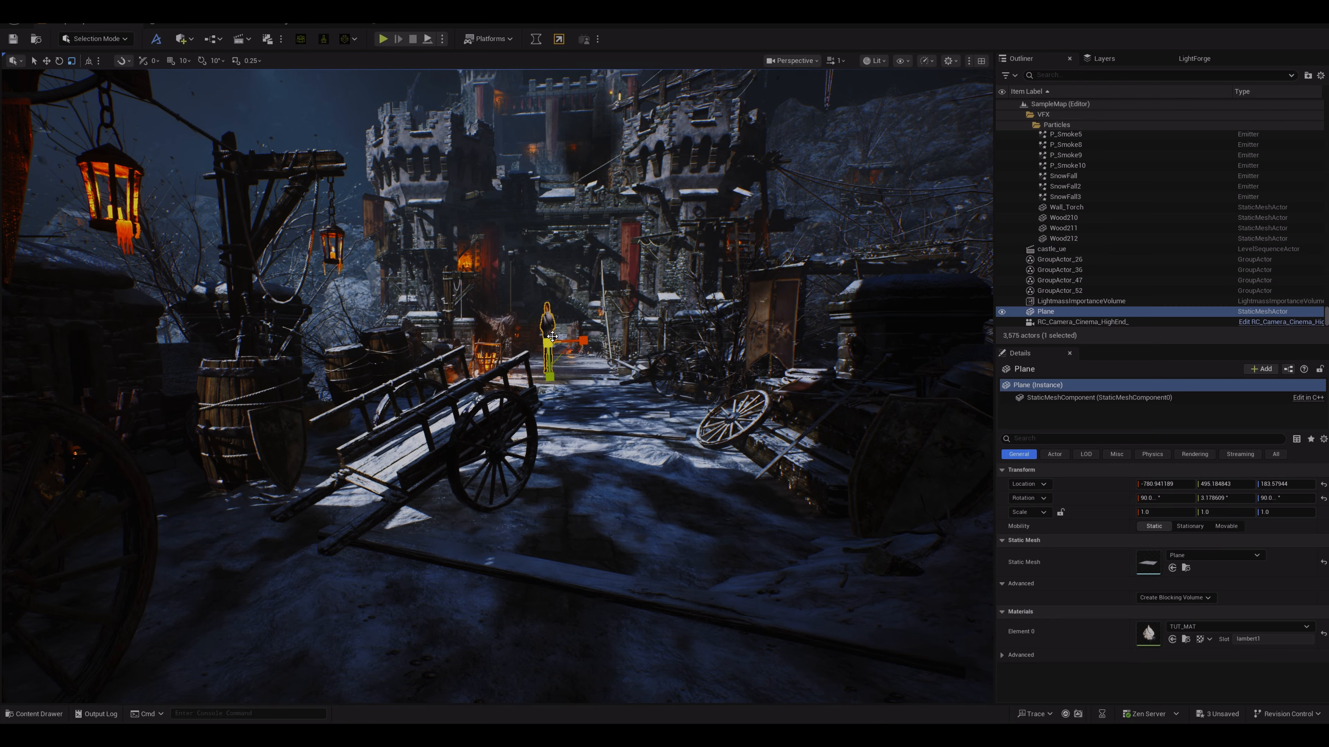
key("w")
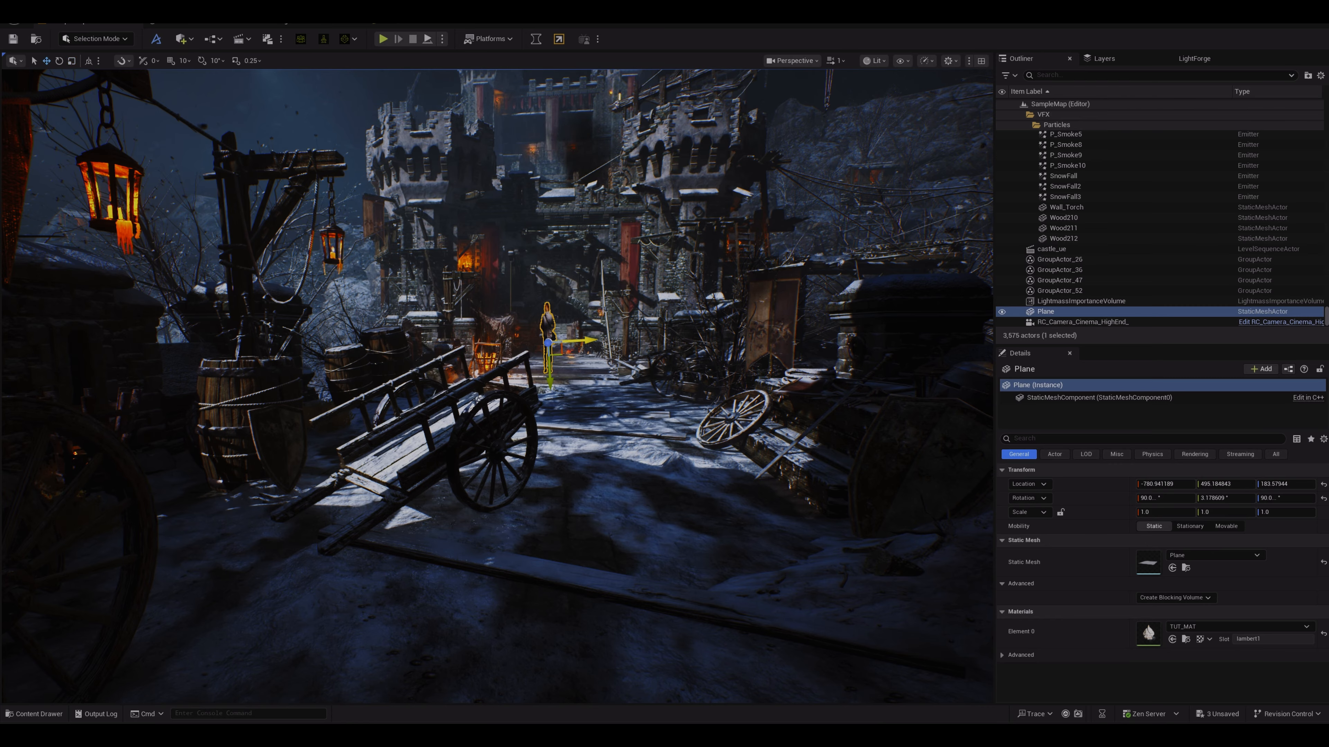
left_click_drag(566, 339, 615, 335)
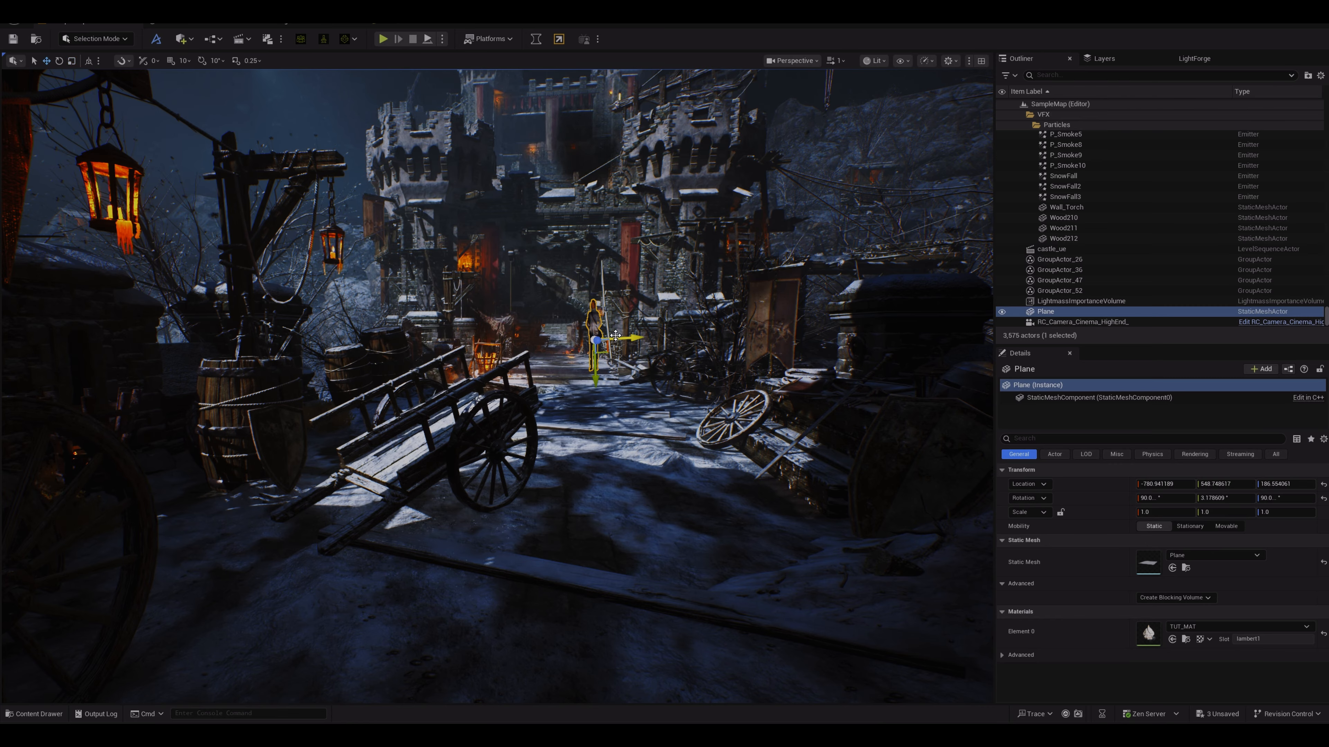
left_click_drag(591, 336, 590, 437)
key("w")
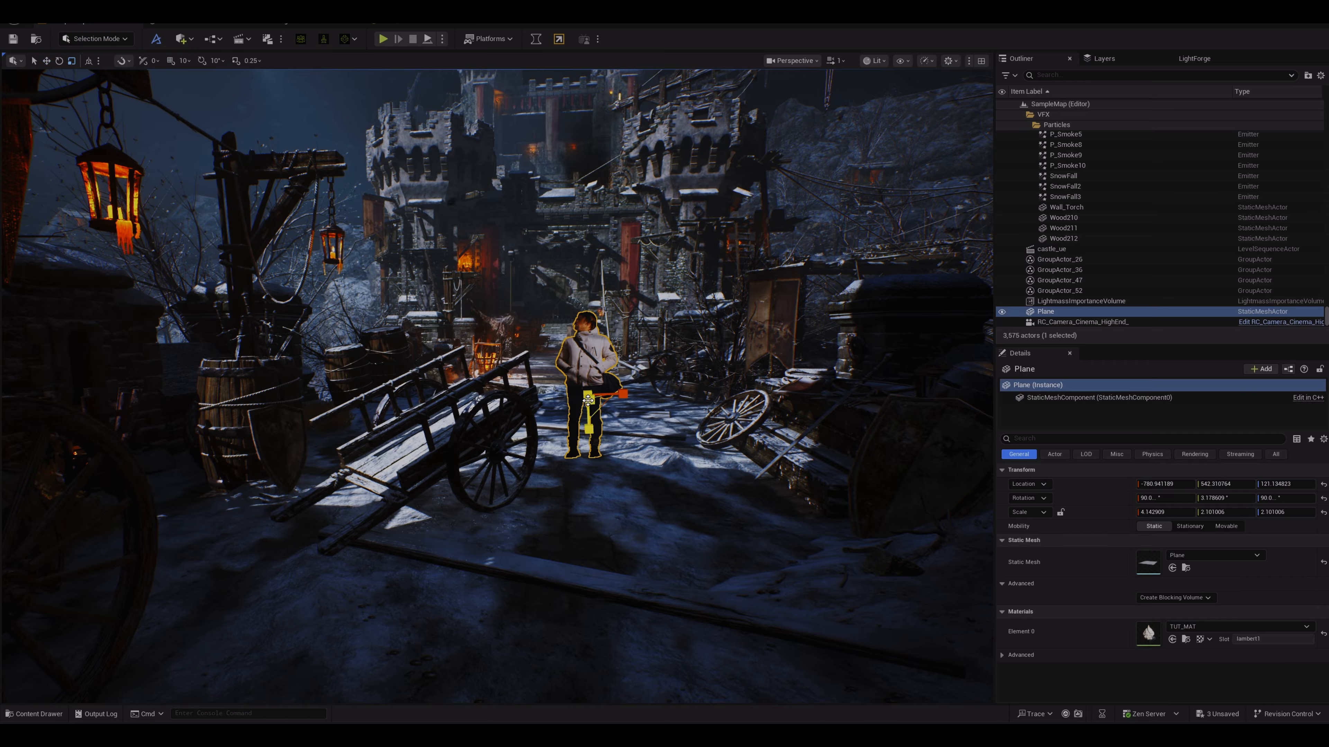
Step: Place the BP_charles MetaHuman from the MetaHumans charles folder beside the video plane
left_click(36, 714)
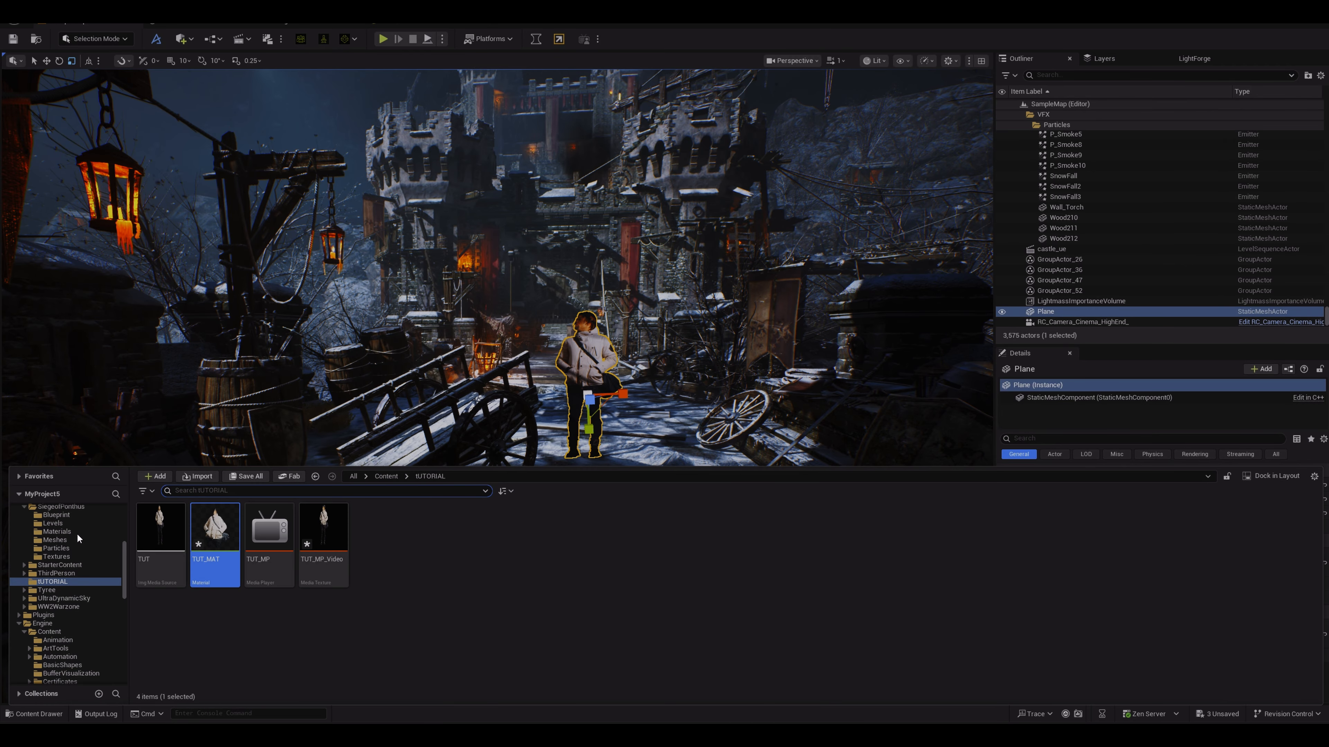
left_click(84, 565)
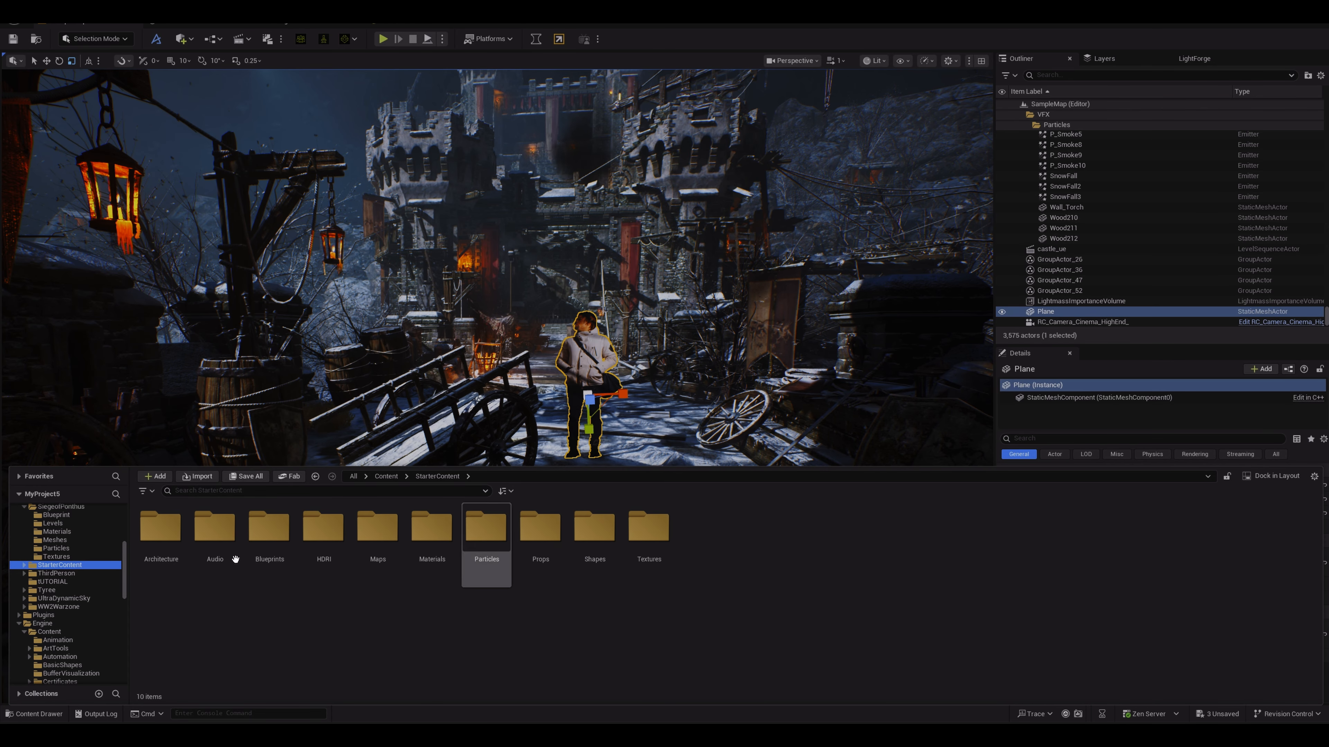
left_click_drag(123, 550, 124, 533)
left_click(59, 551)
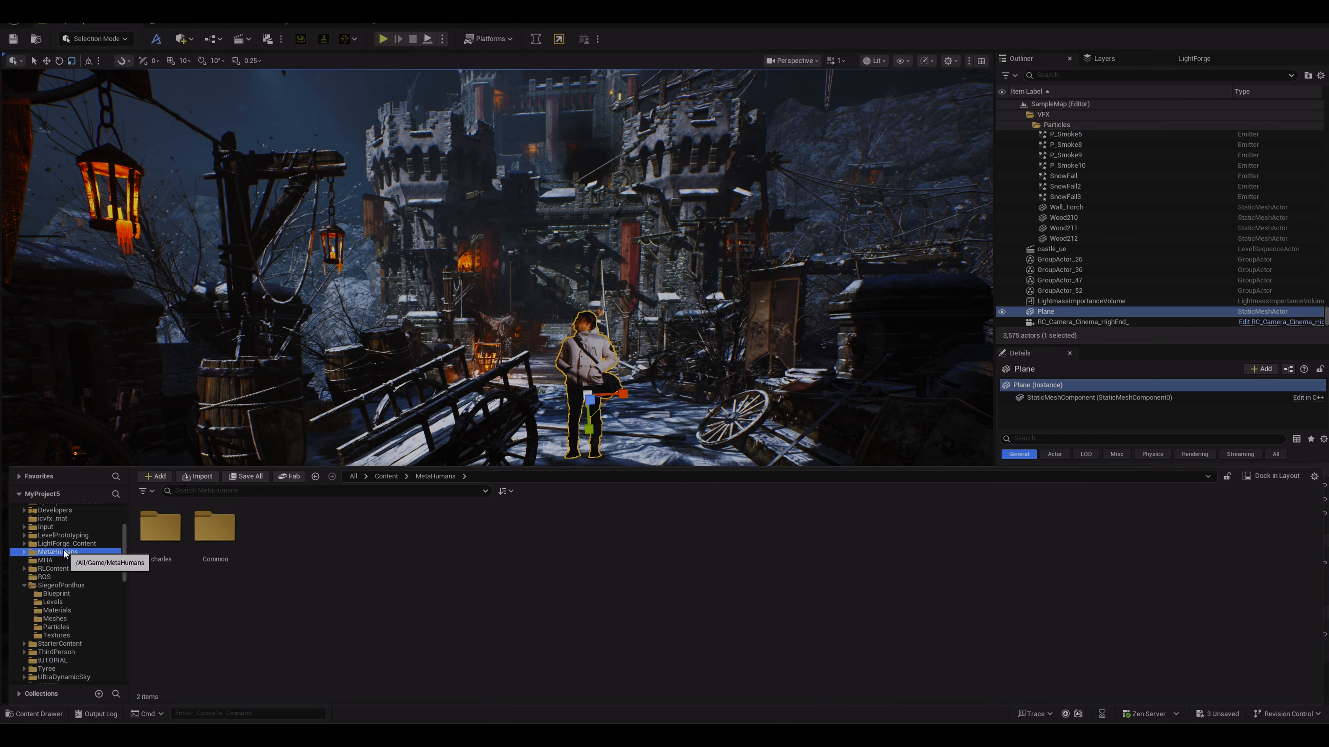
left_click(170, 531)
double_click(171, 532)
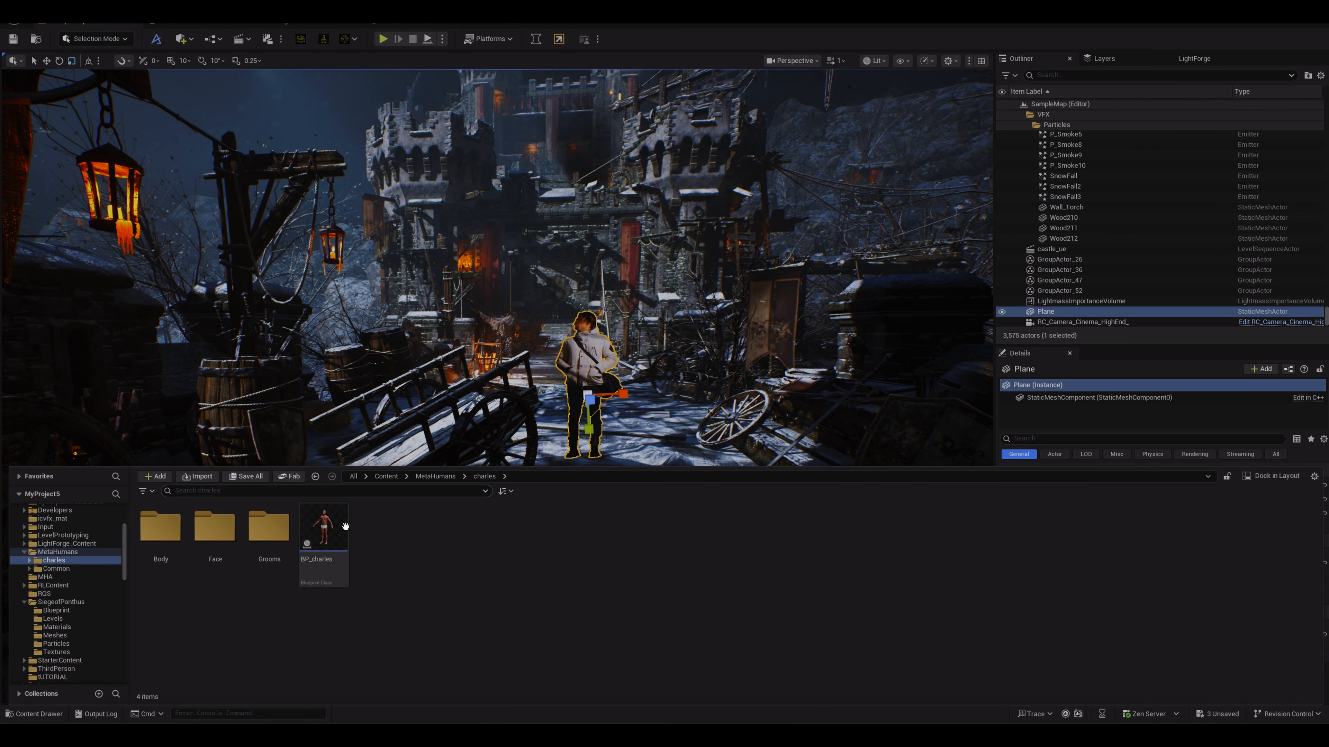
left_click(322, 539)
left_click_drag(322, 539, 623, 432)
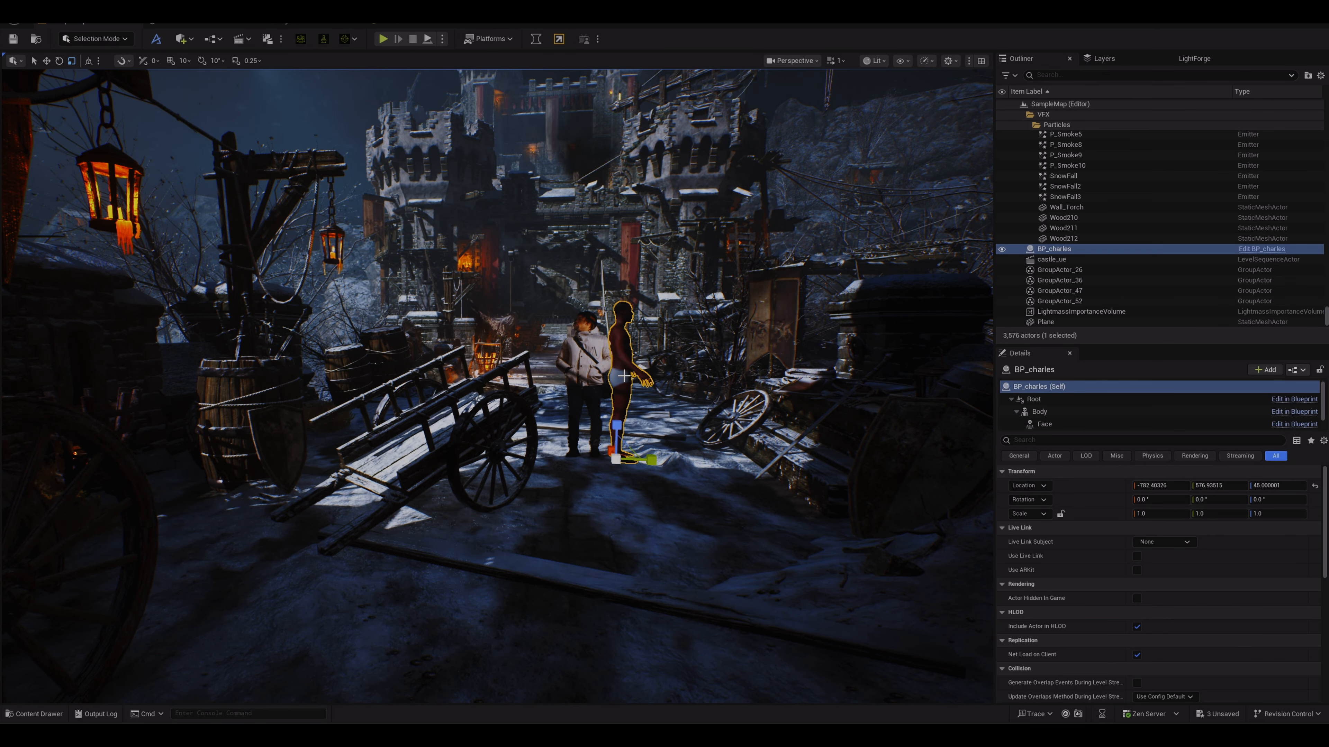
key("e")
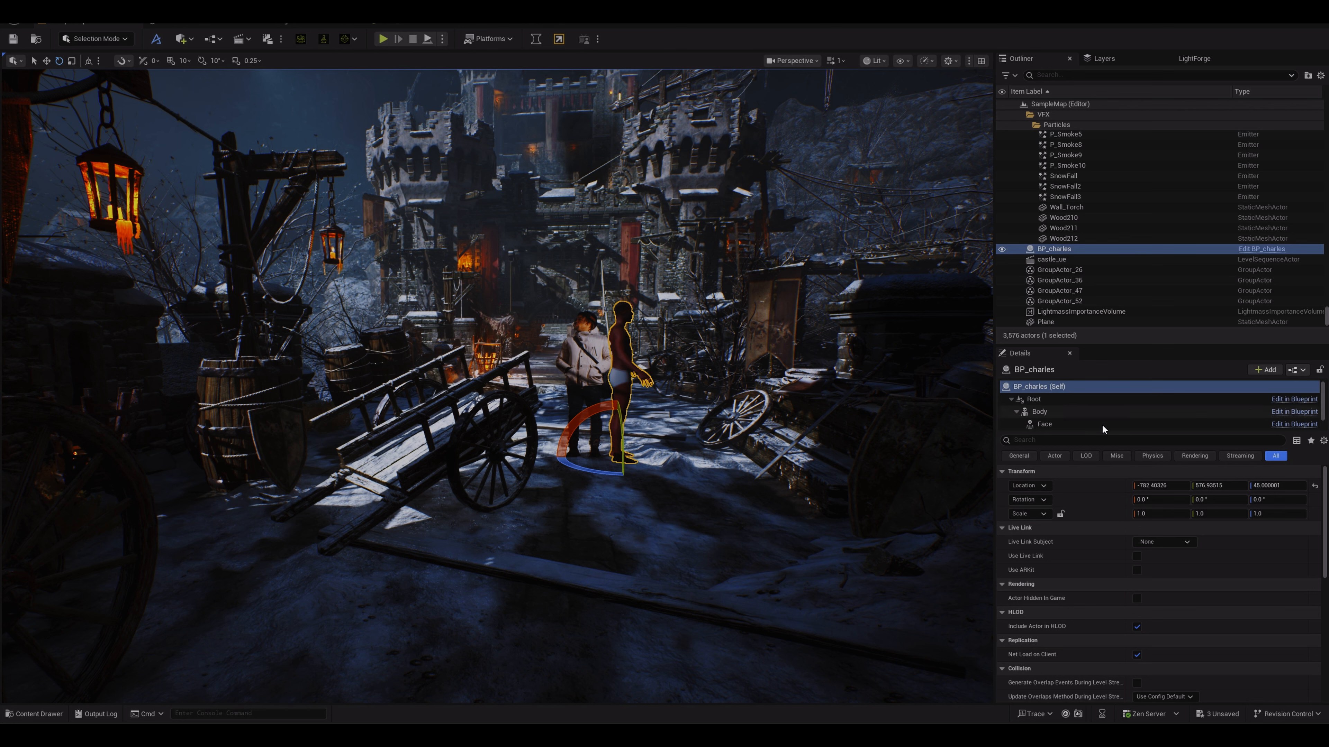
left_click(1203, 499)
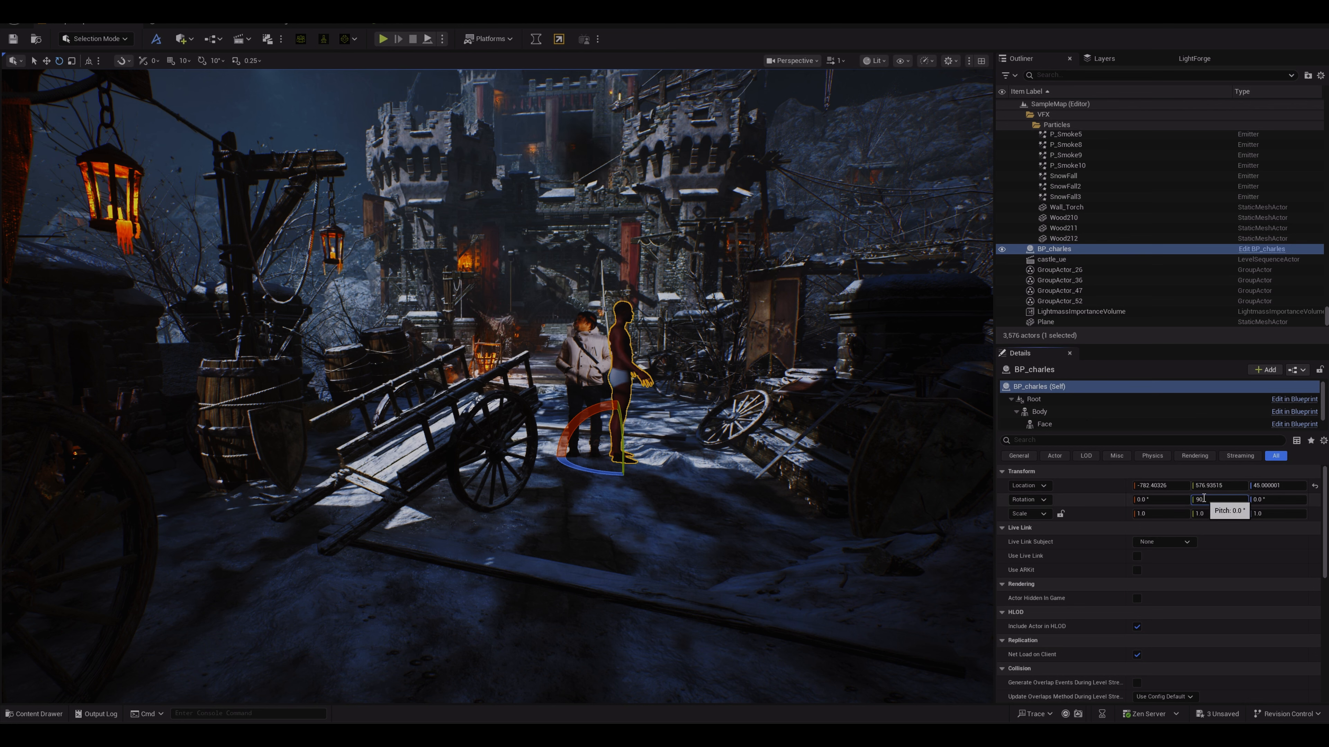
key("Return")
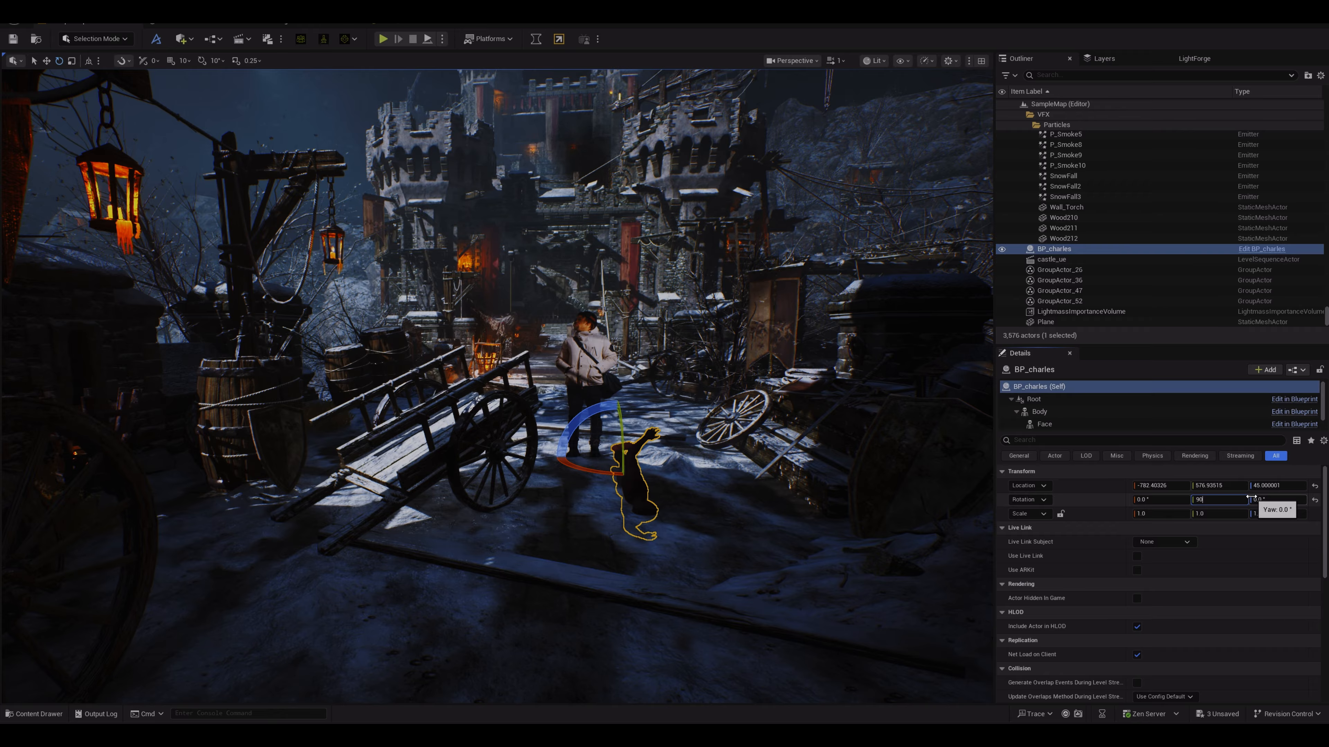
key("Return")
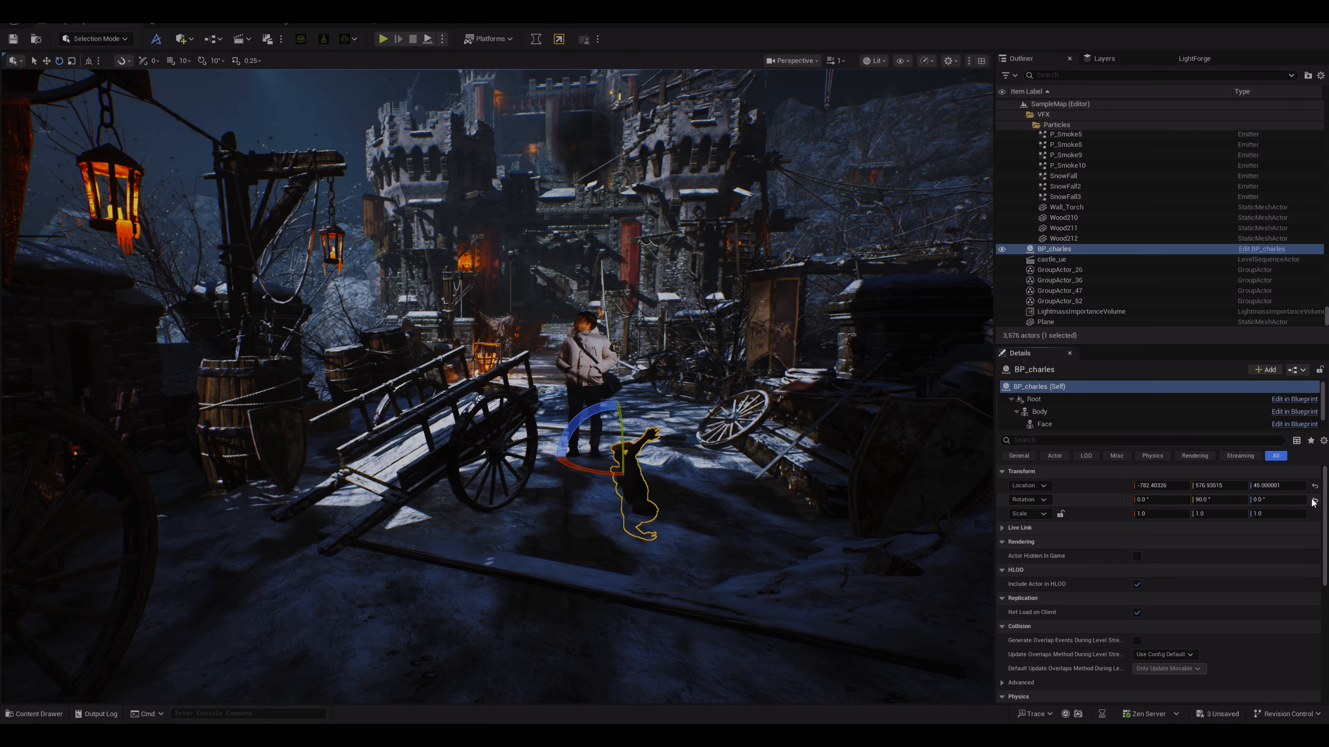
left_click(1315, 501)
Step: Set the MetaHuman's yaw rotation to 90°
left_click(1261, 500)
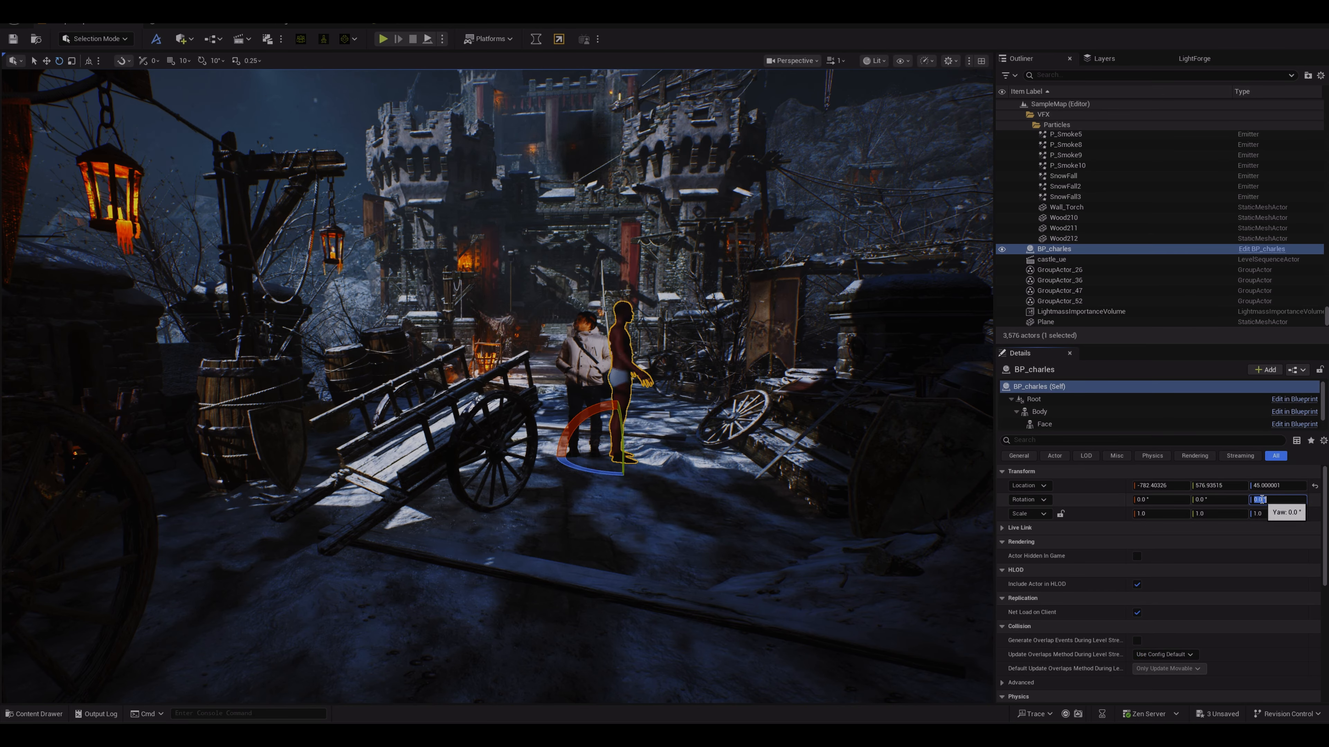
type("90")
key("Return")
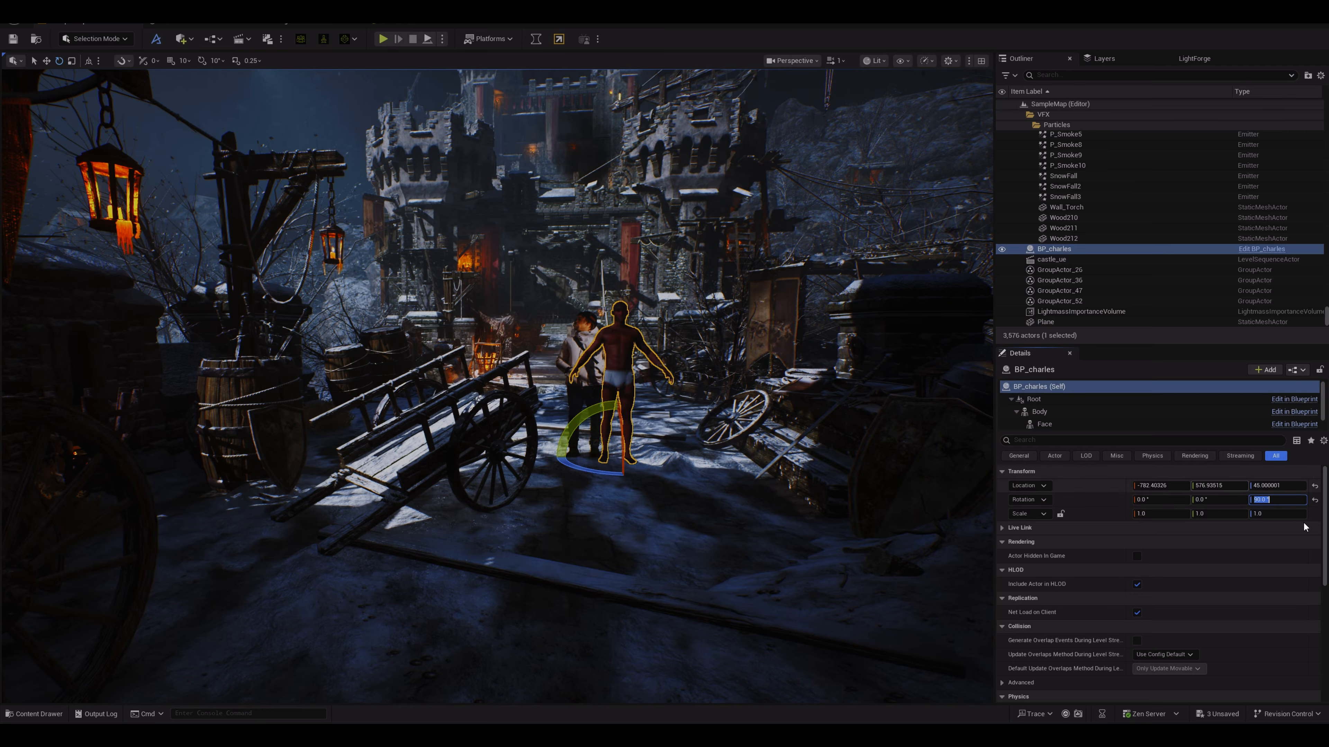
Step: Focus on the MetaHuman and move it forward beside the video figure
left_click(613, 344)
key("f")
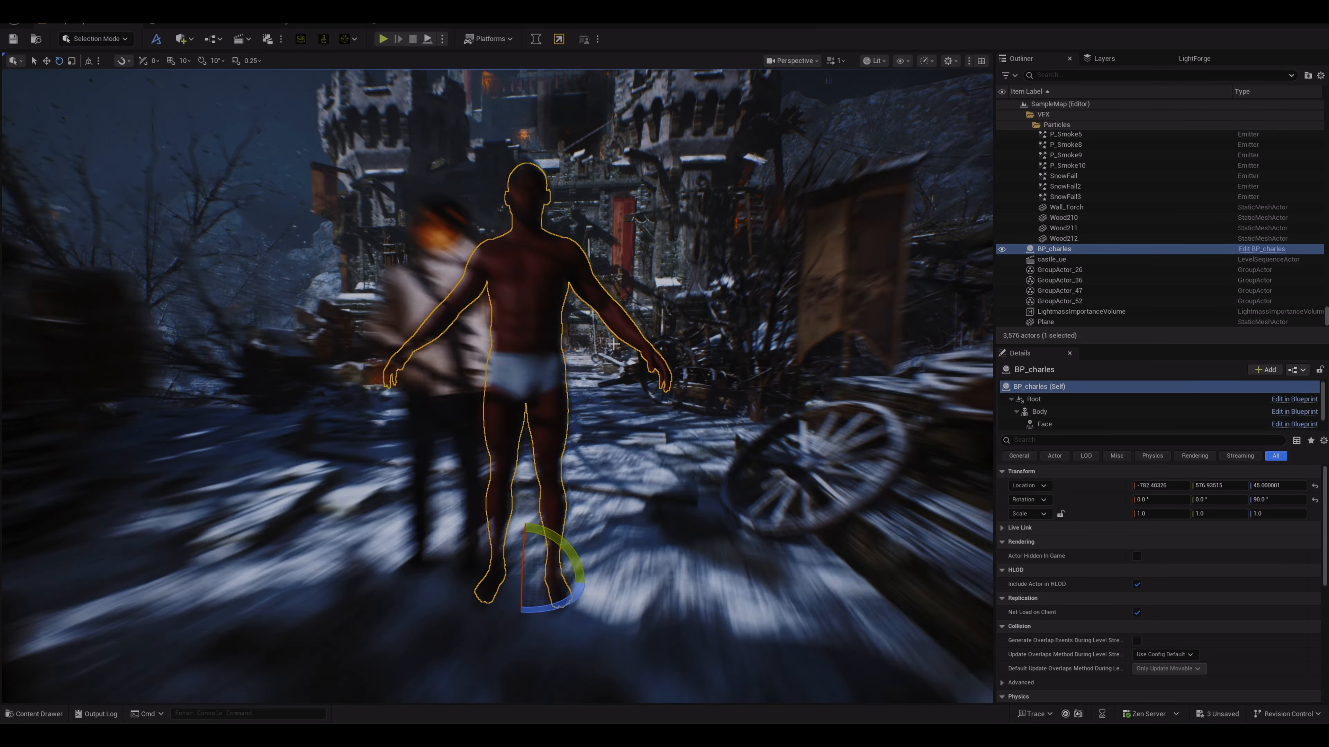
mouse_move(519, 335)
left_mouse_down()
mouse_move(550, 336)
mouse_move(521, 315)
left_mouse_up()
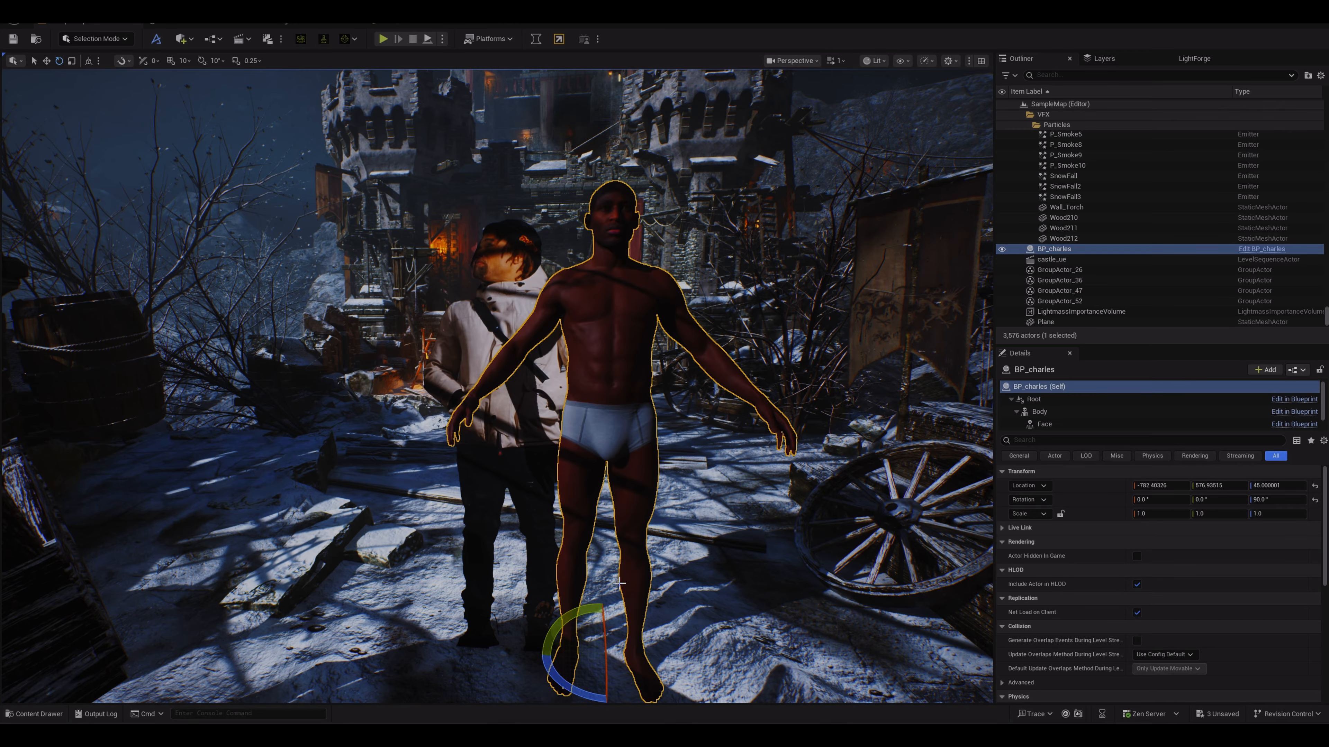
key("w")
left_click_drag(600, 622, 501, 673)
Step: Reposition the video plane and rescale it to about 3.77 × 2.27 × 2.27 to match the MetaHuman's height
left_click(559, 387)
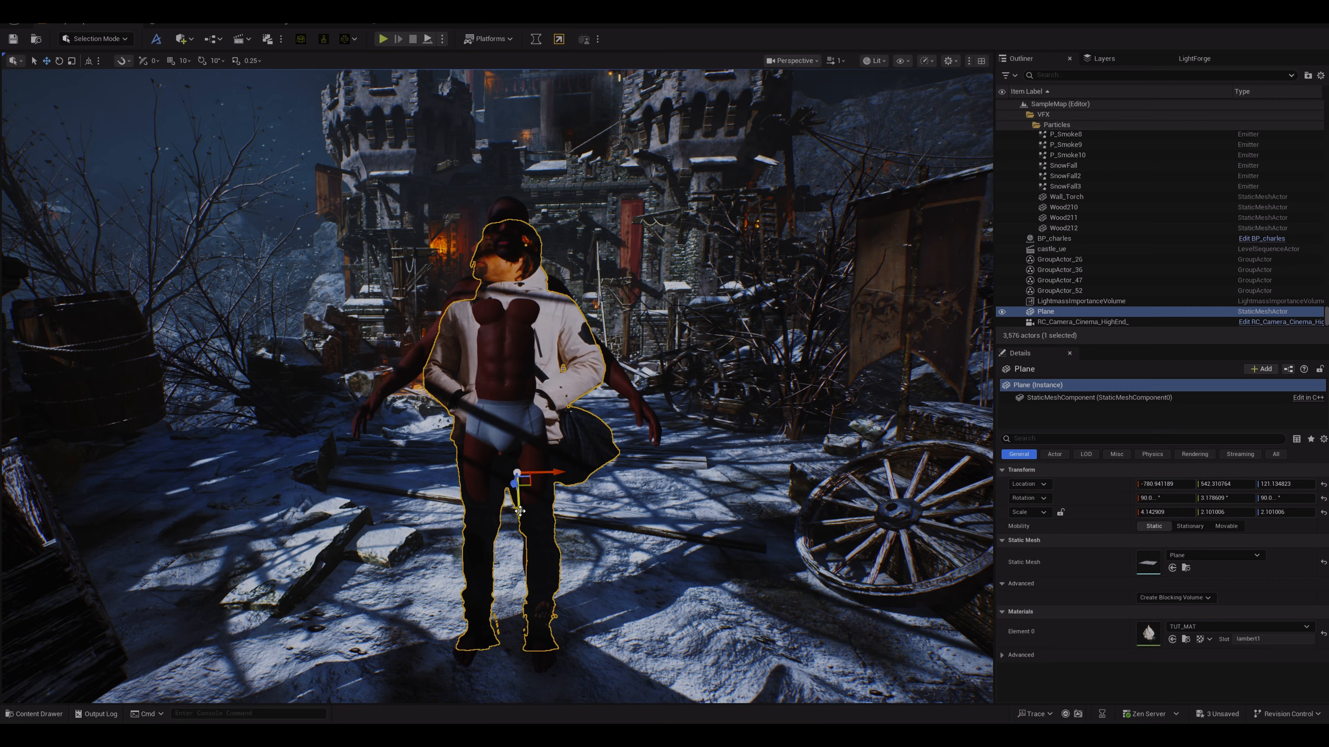
mouse_move(519, 511)
left_mouse_down()
mouse_move(519, 496)
mouse_move(518, 508)
left_mouse_up()
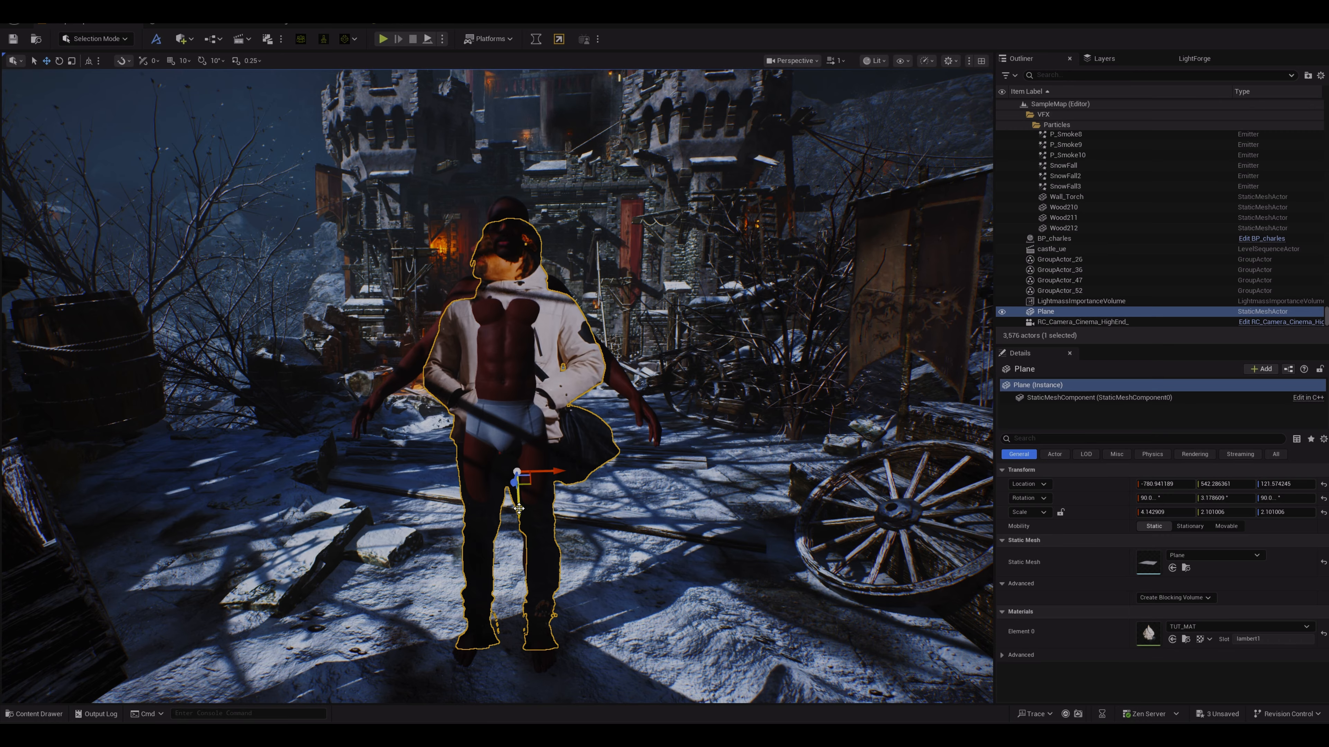
mouse_move(548, 475)
left_mouse_down()
mouse_move(535, 475)
mouse_move(559, 469)
left_mouse_up()
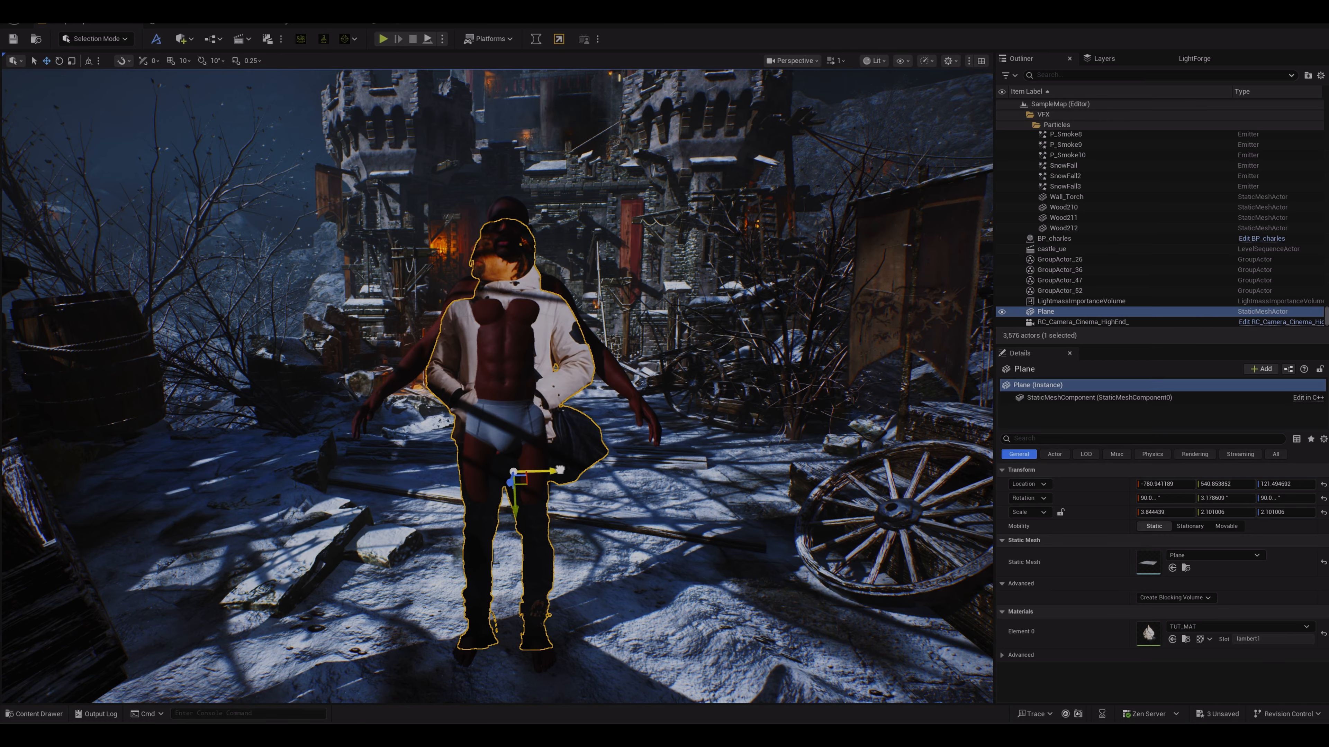
left_click_drag(515, 513, 516, 495)
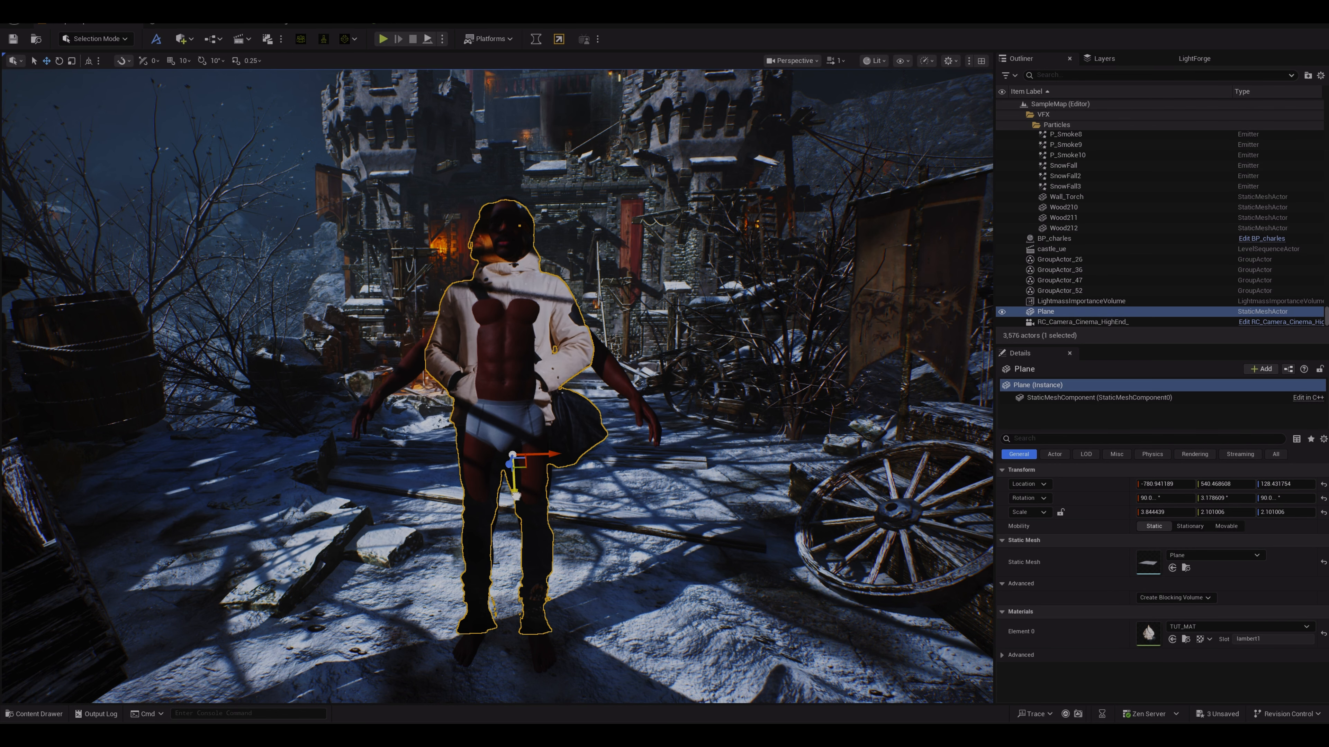
key("r")
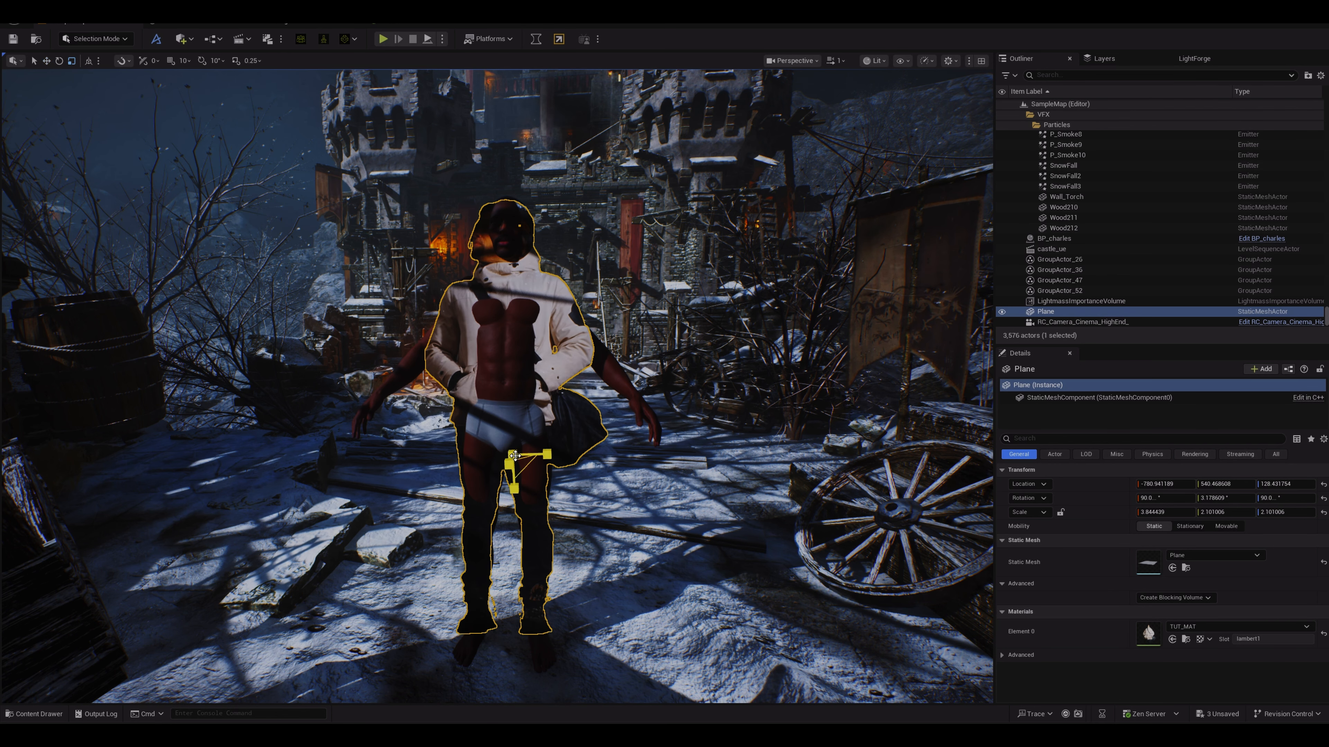
left_click_drag(512, 463, 520, 459)
left_click_drag(512, 456, 521, 447)
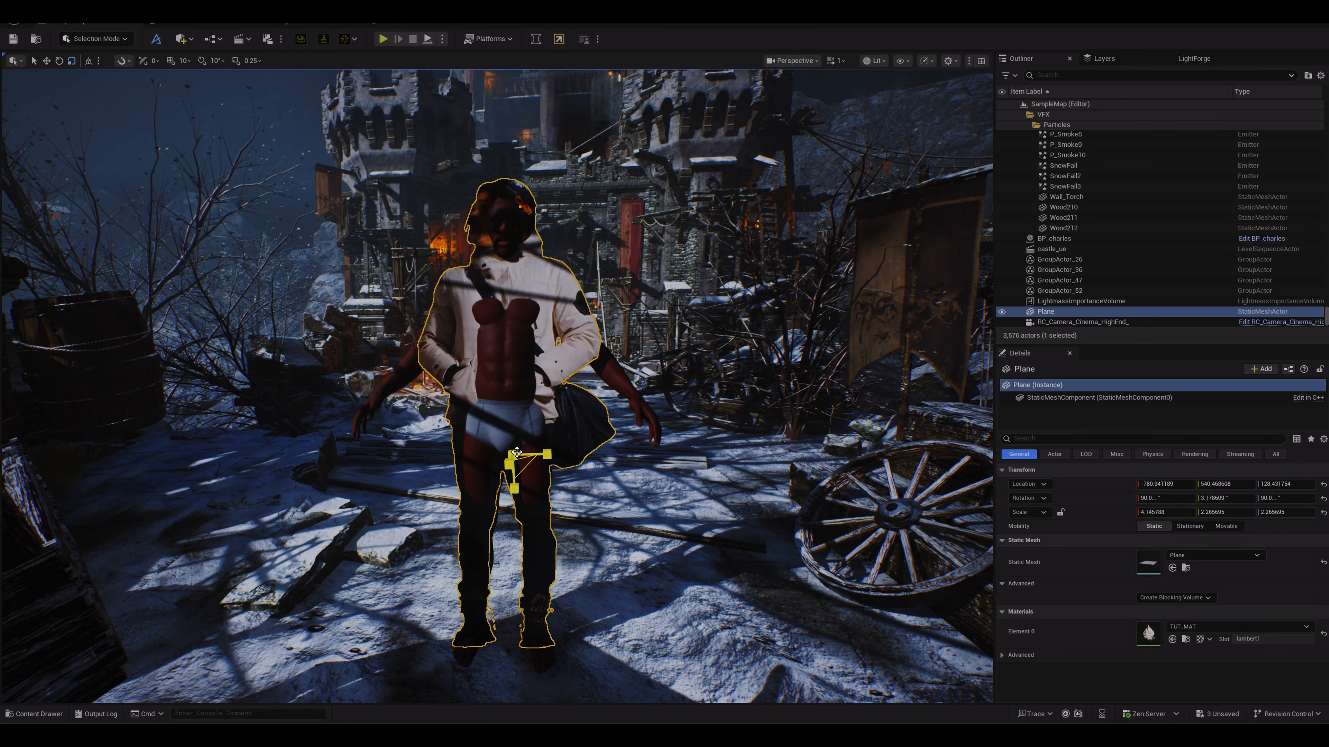
key("w")
left_click_drag(515, 482, 519, 506)
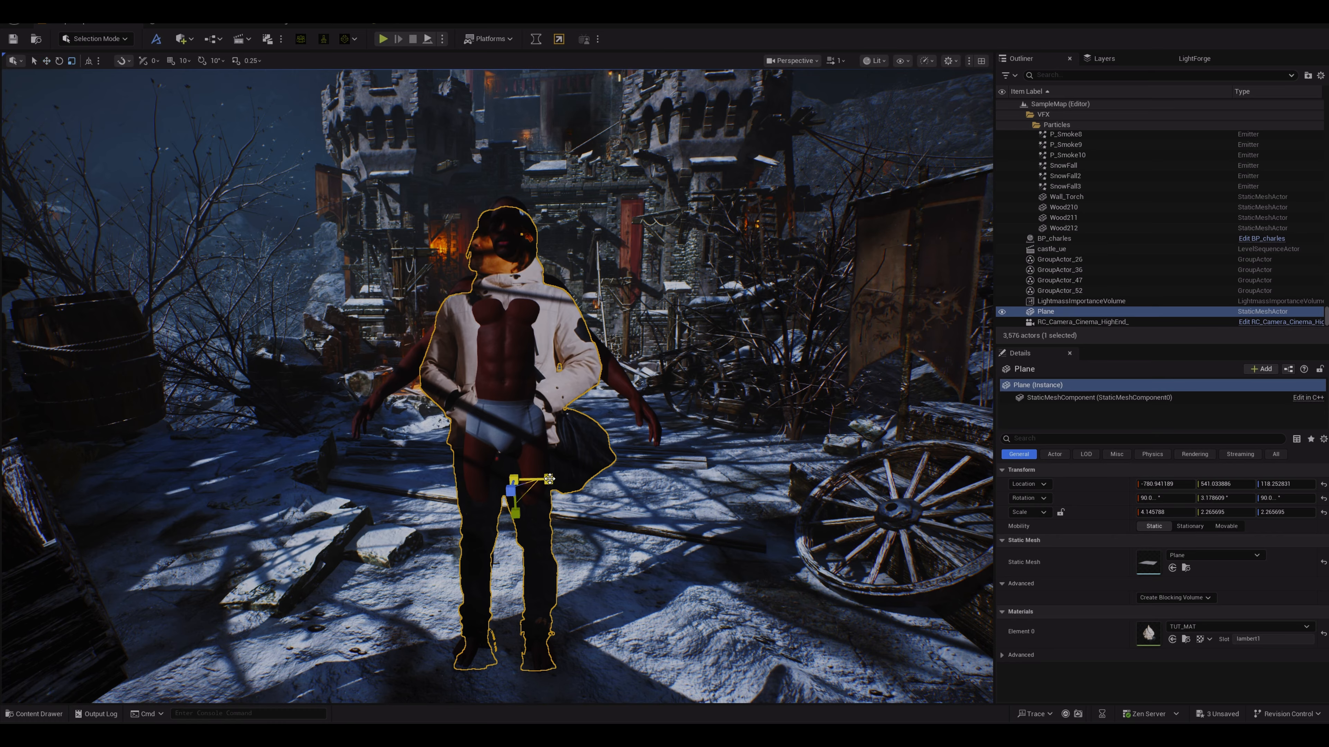
left_click_drag(549, 479, 534, 479)
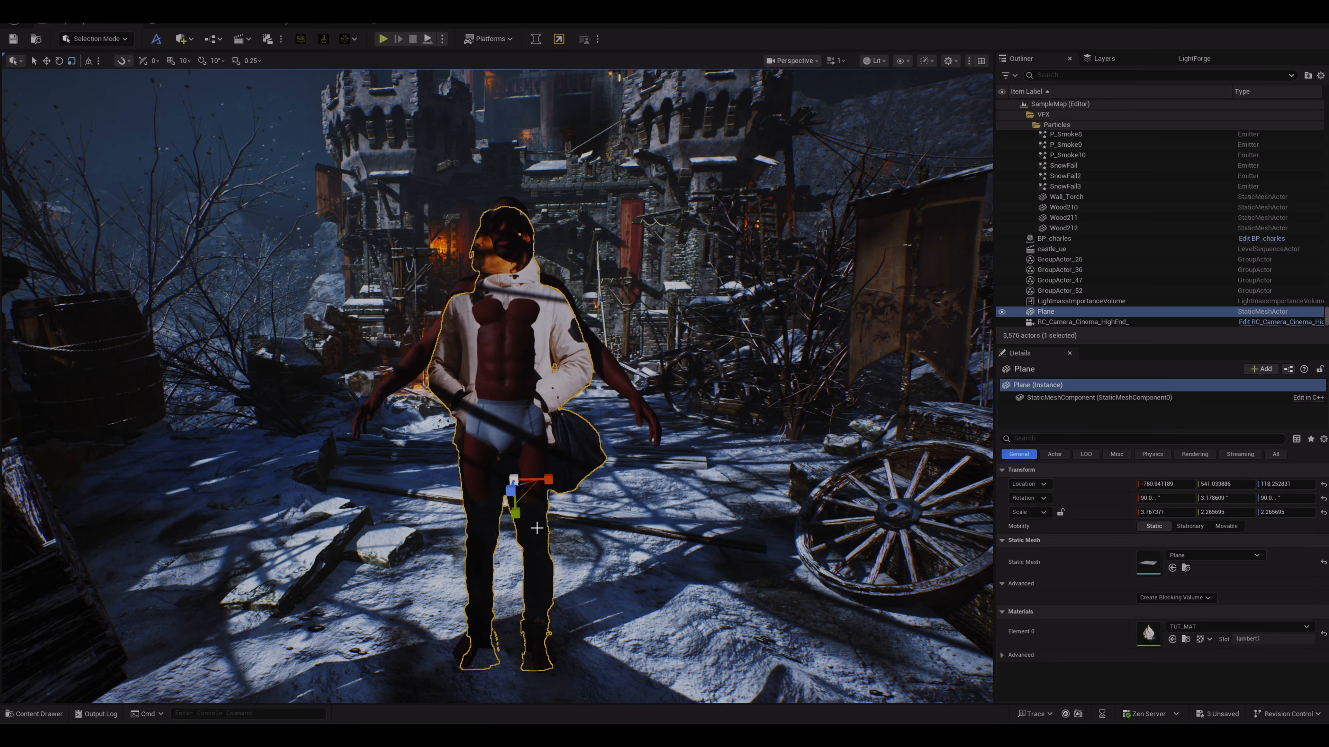
mouse_move(517, 526)
left_mouse_down()
mouse_move(521, 494)
mouse_move(526, 506)
left_mouse_up()
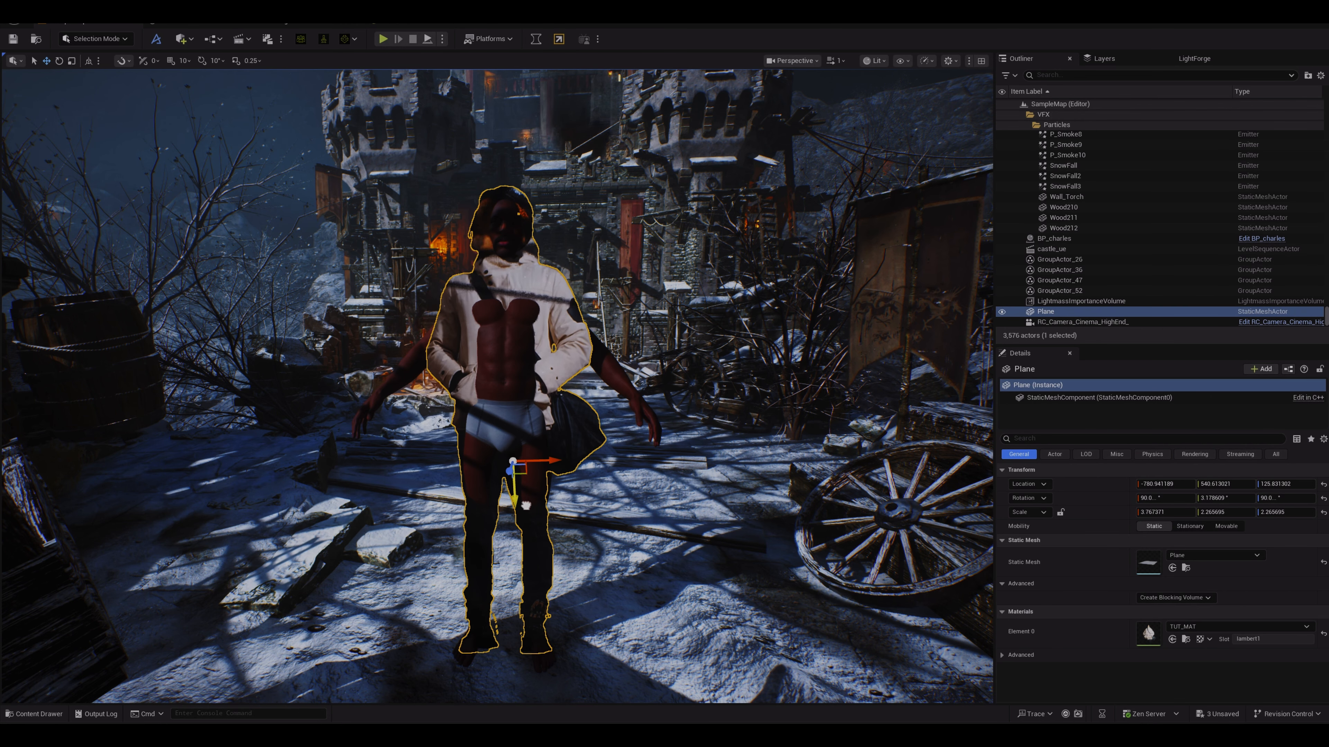
Step: Delete the MetaHuman character from the level
left_click(516, 350)
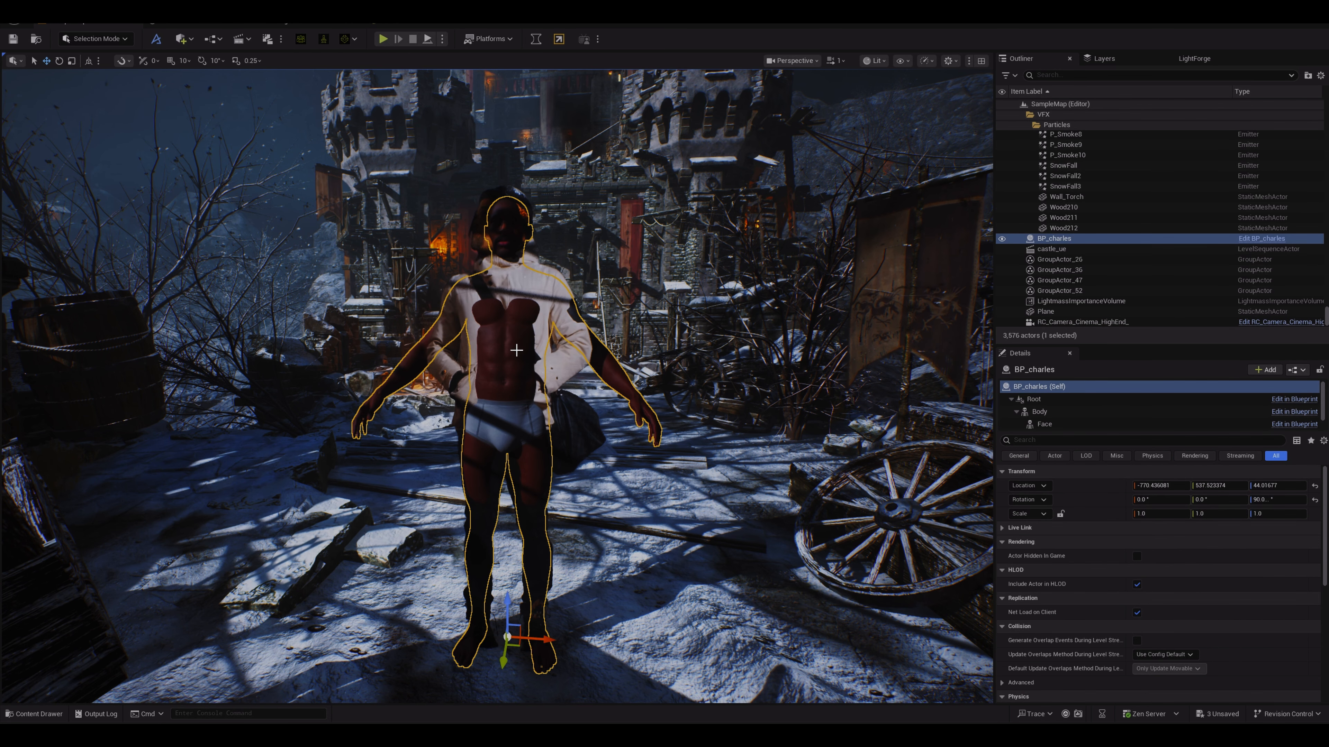
key("Delete")
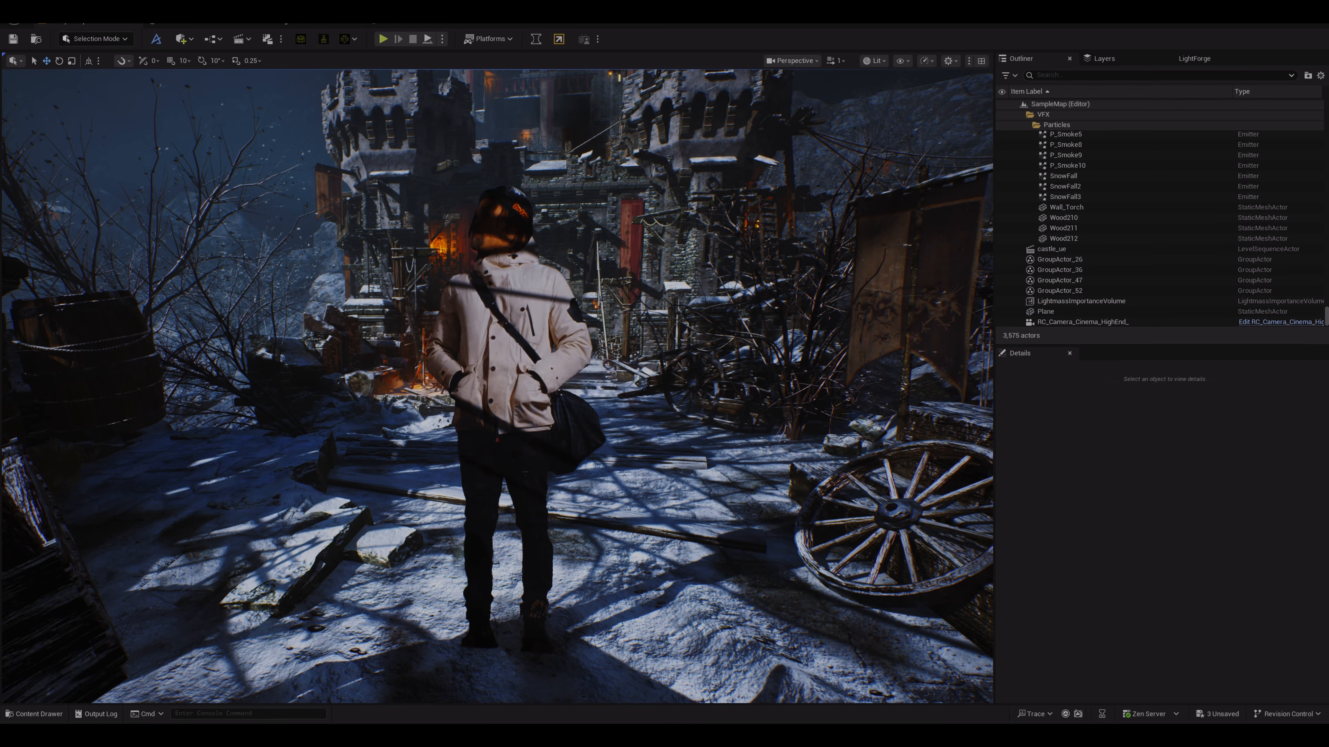
Step: Move the video plane left and up so the figure stands on the street
left_click(500, 387)
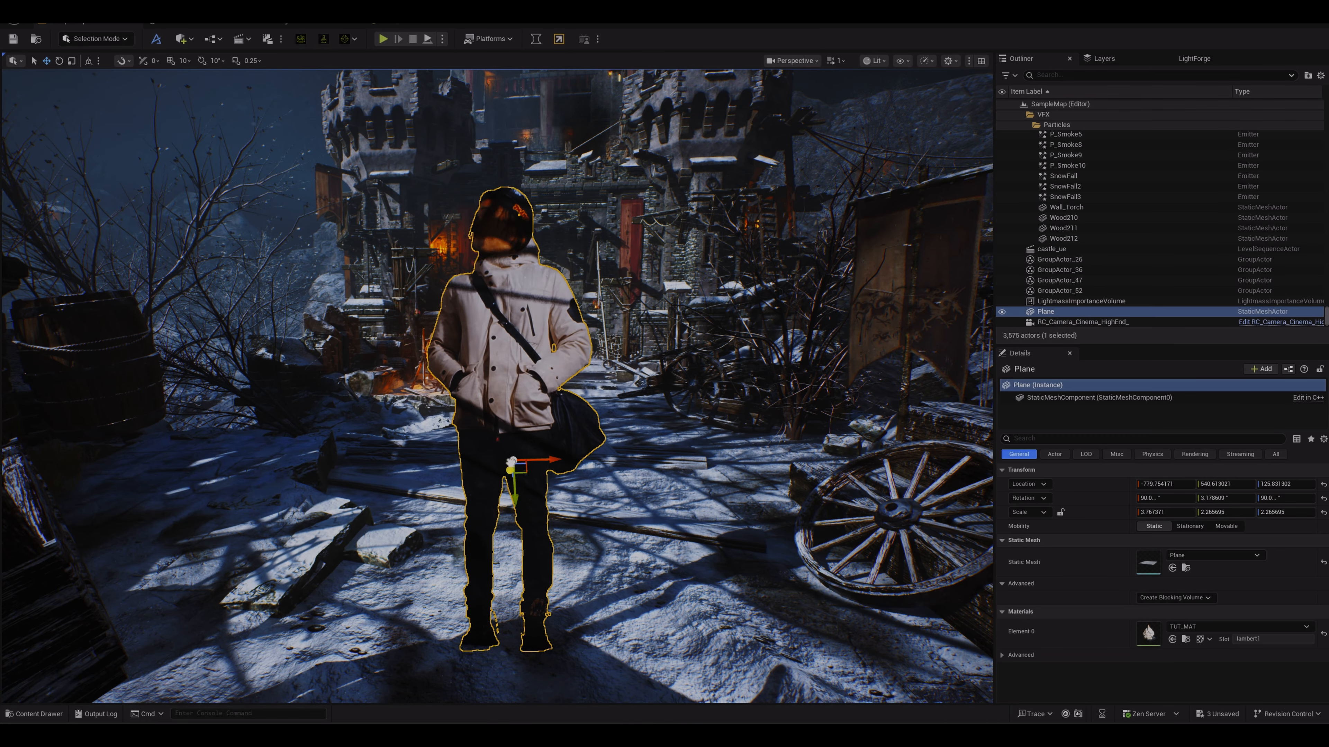
left_click_drag(511, 462, 516, 404)
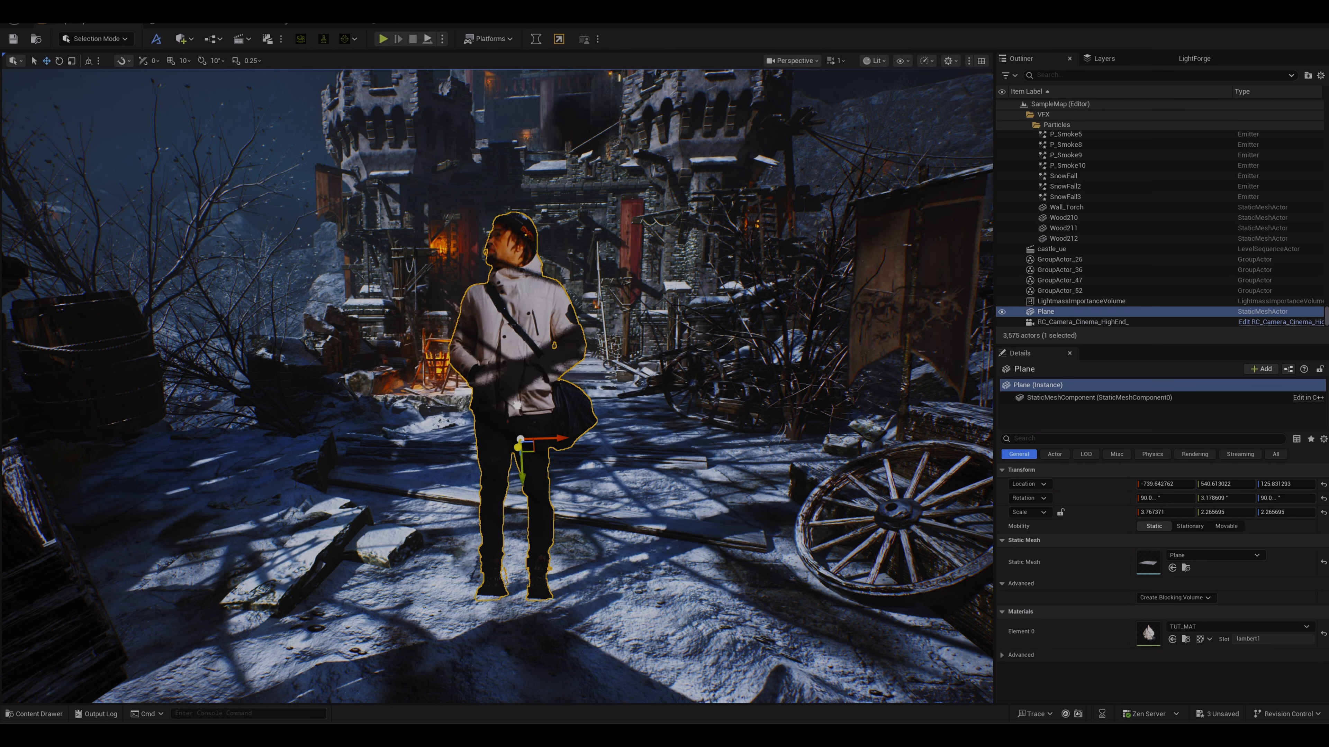
left_click_drag(526, 476, 525, 471)
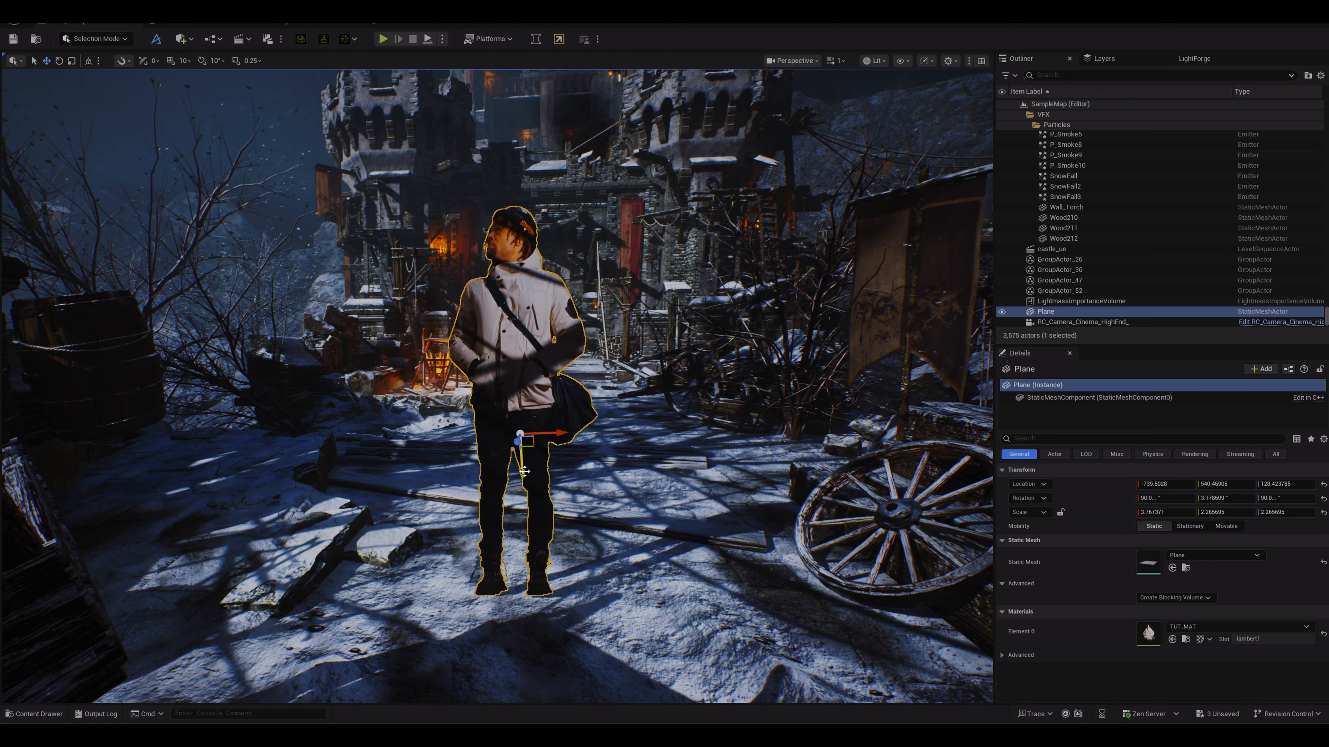
Step: Tilt the video plane's pitch to about 1.6° and nudge it so its feet meet the ground
key("e")
left_click_drag(568, 414, 580, 436)
key("w")
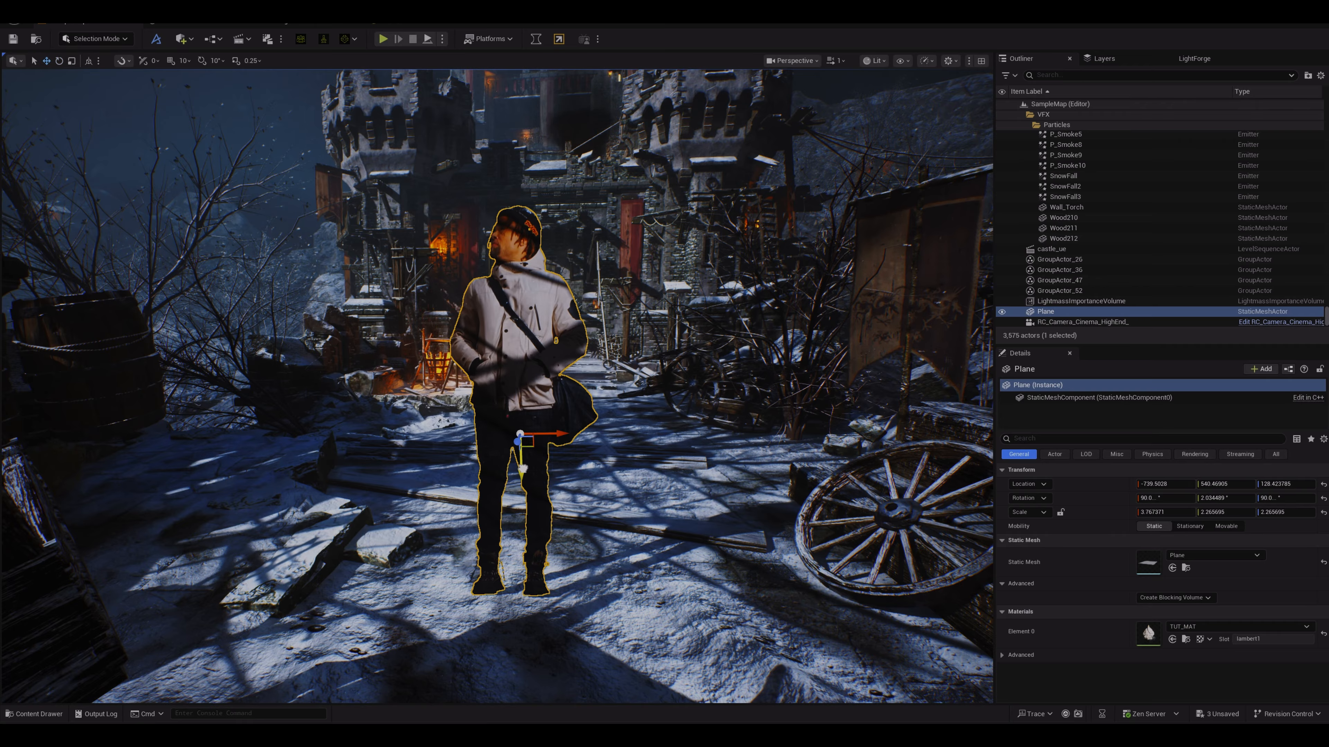
left_click_drag(522, 467, 525, 472)
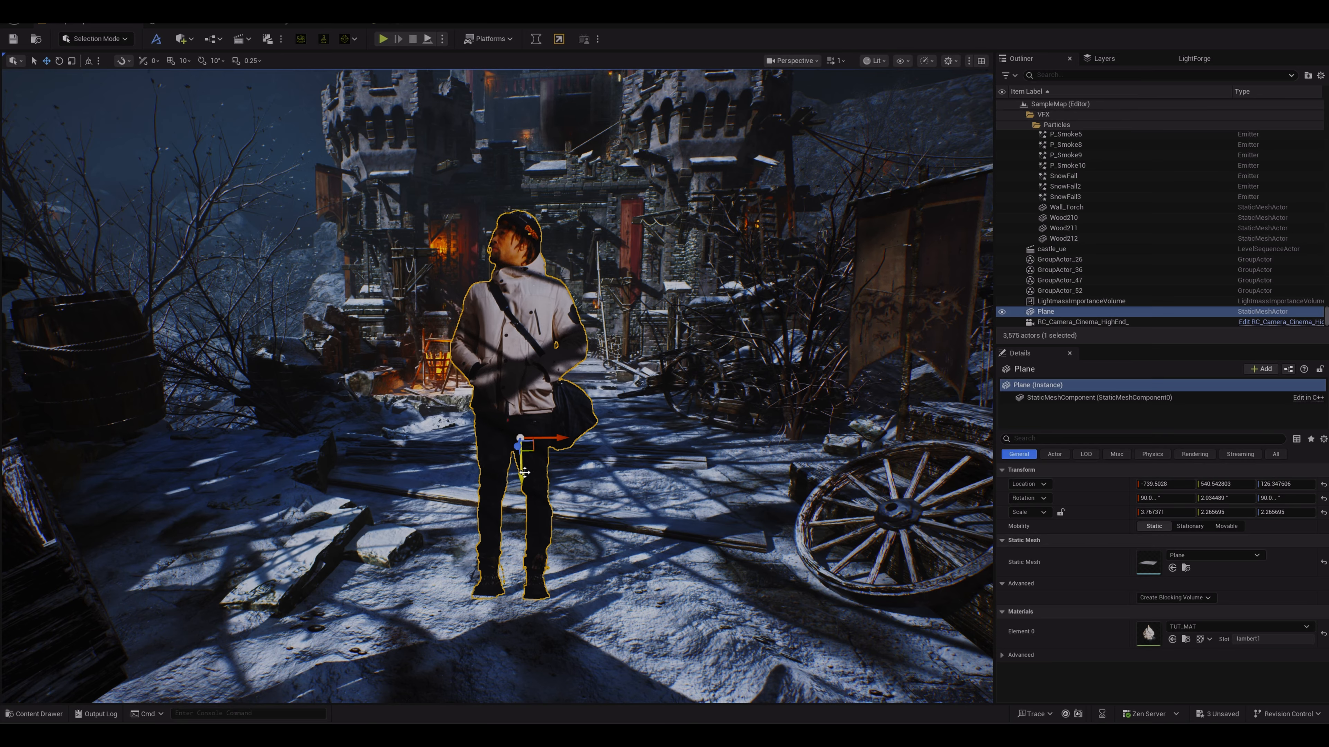
key("e")
left_click_drag(552, 394, 547, 398)
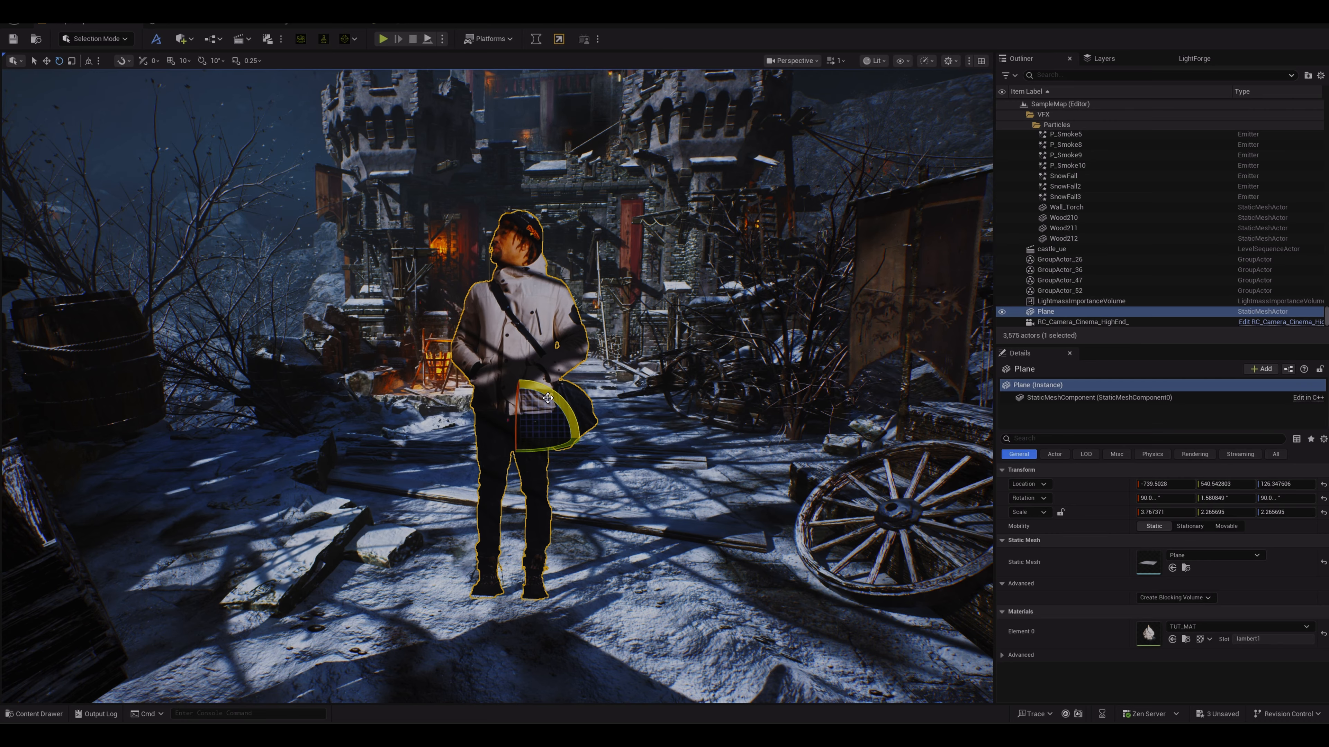
key("w")
mouse_move(523, 476)
left_mouse_down()
mouse_move(524, 500)
mouse_move(528, 447)
mouse_move(529, 474)
left_mouse_up()
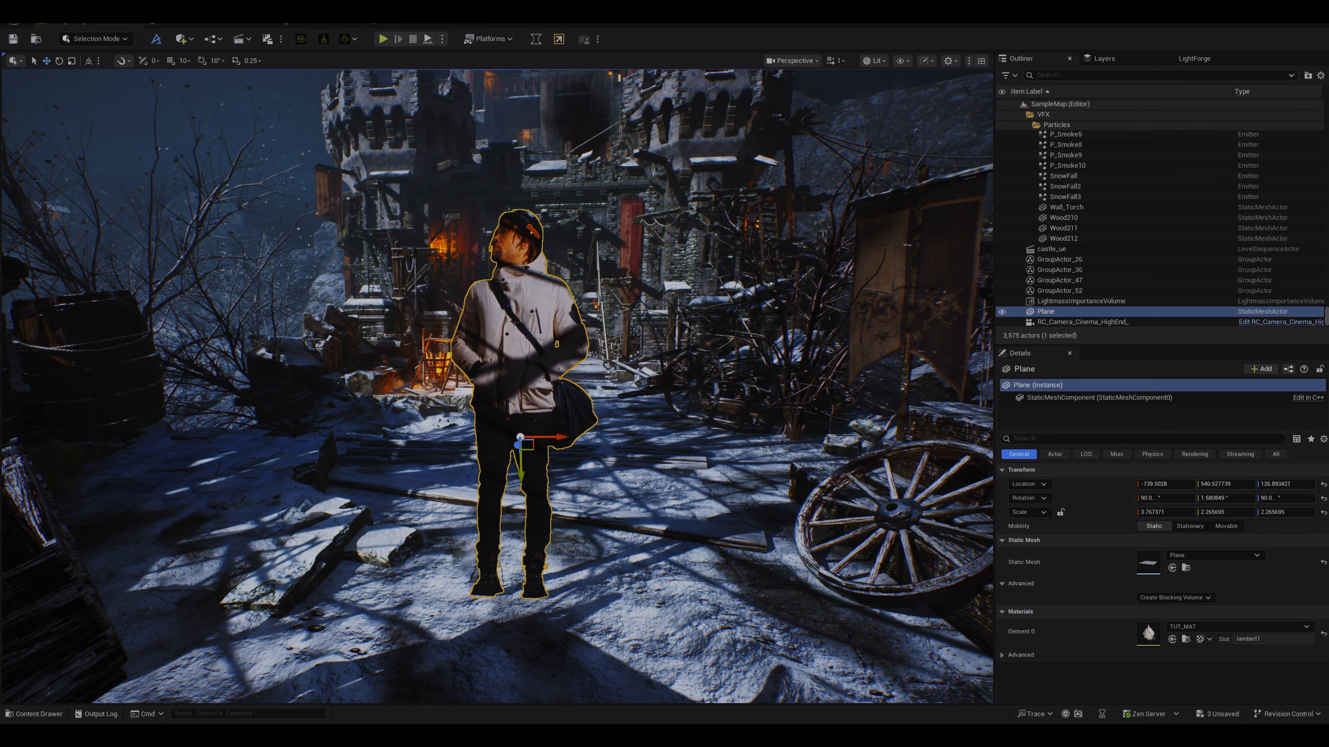
Step: Back the view out and nudge the video plane slightly along the street
key("s")
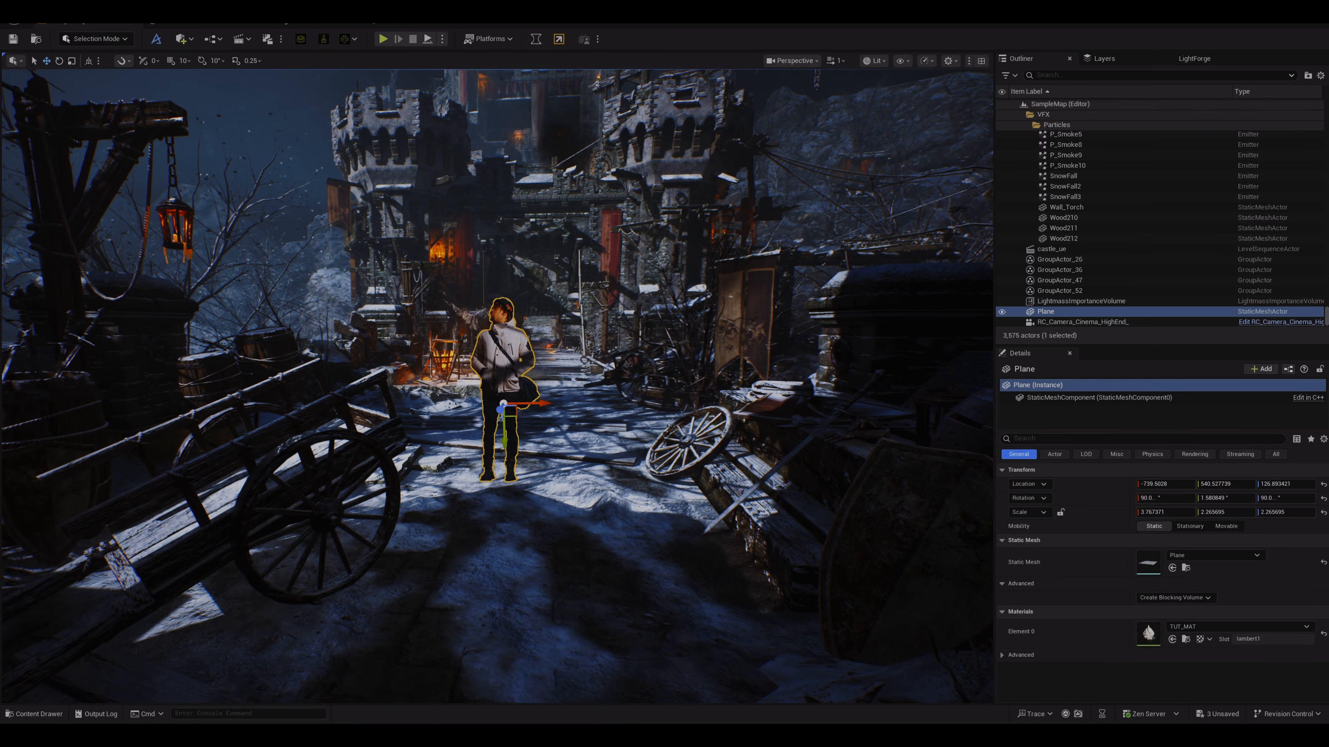
key("q")
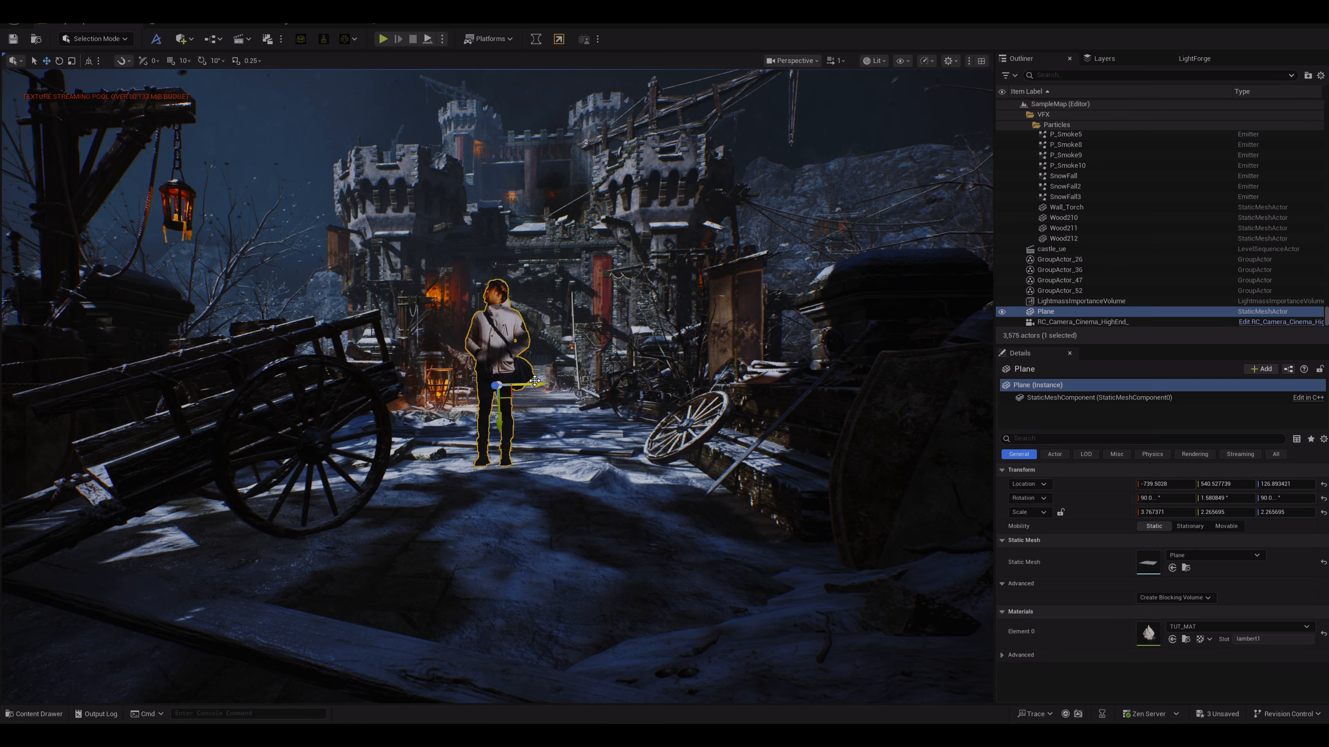
left_click_drag(536, 385, 557, 405)
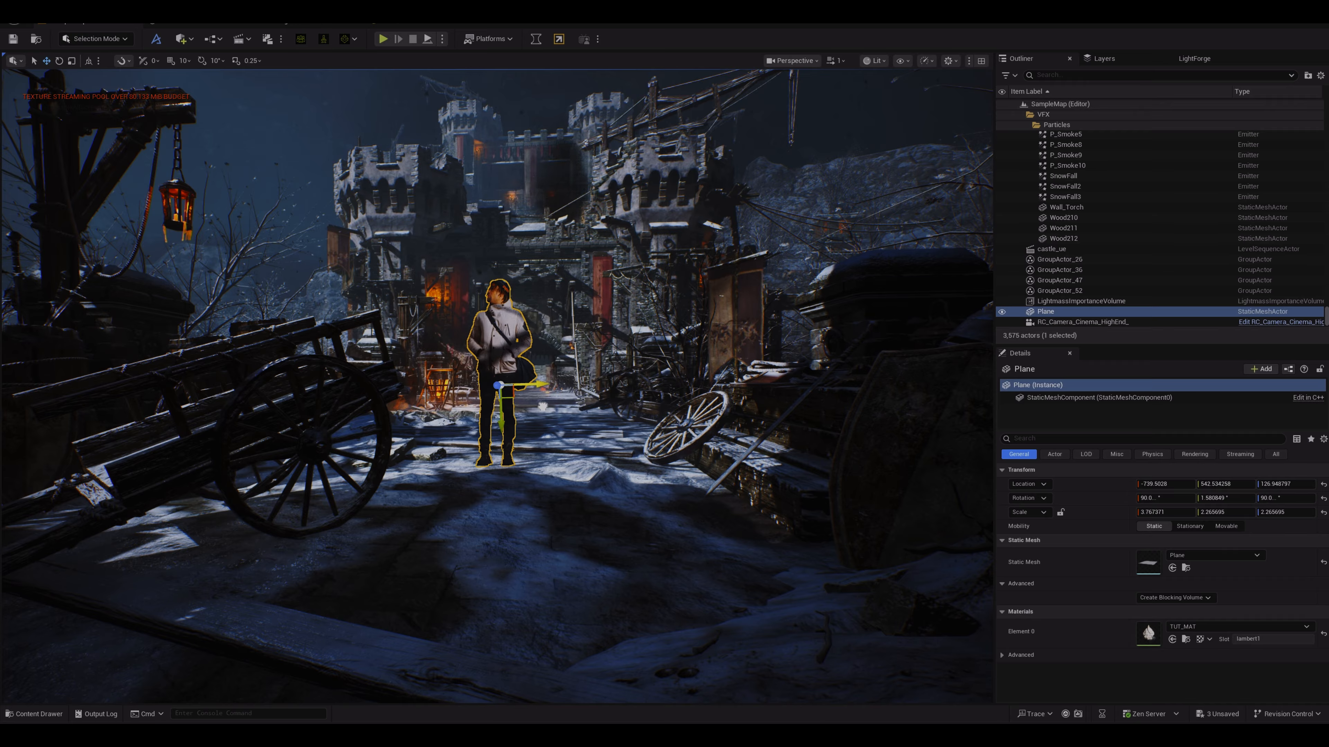
left_click_drag(495, 387, 495, 418)
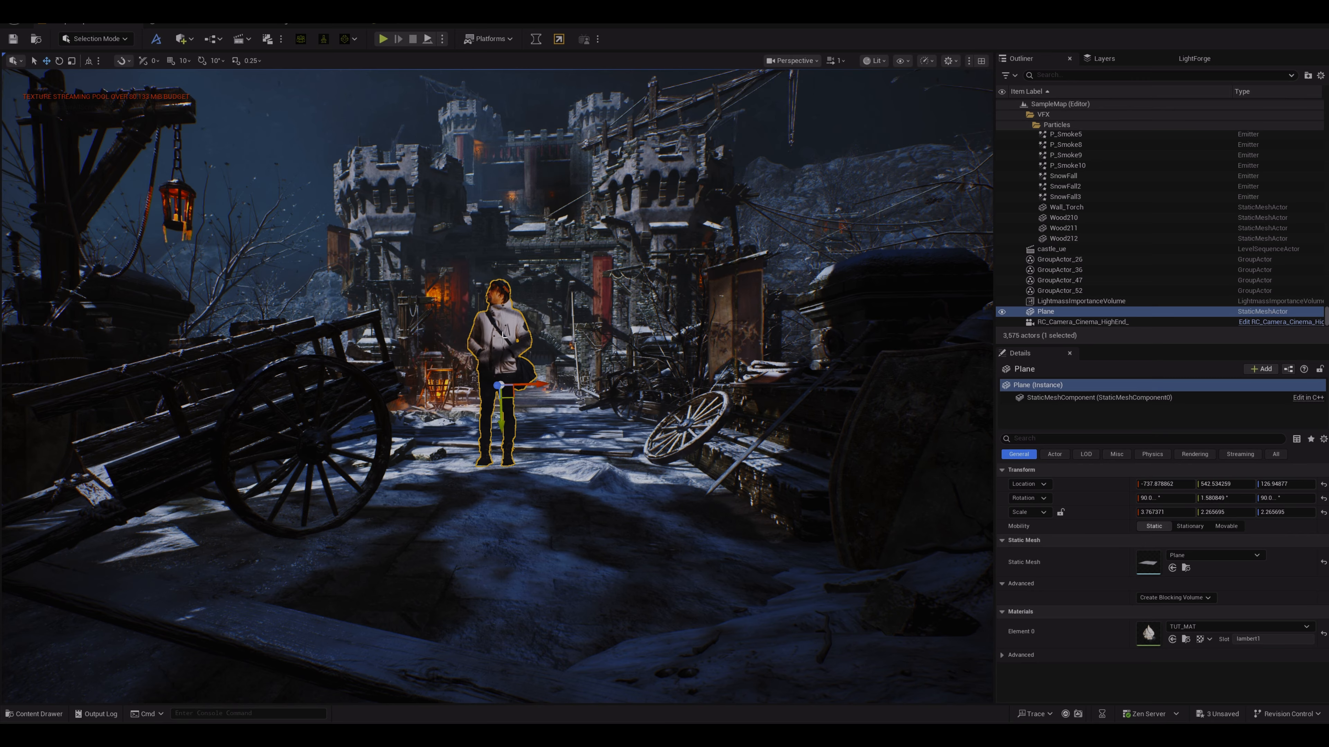
Step: In TUT_MAT, reconnect the texture's RGB output from Base Color to Emissive Color and apply the material
left_click(408, 23)
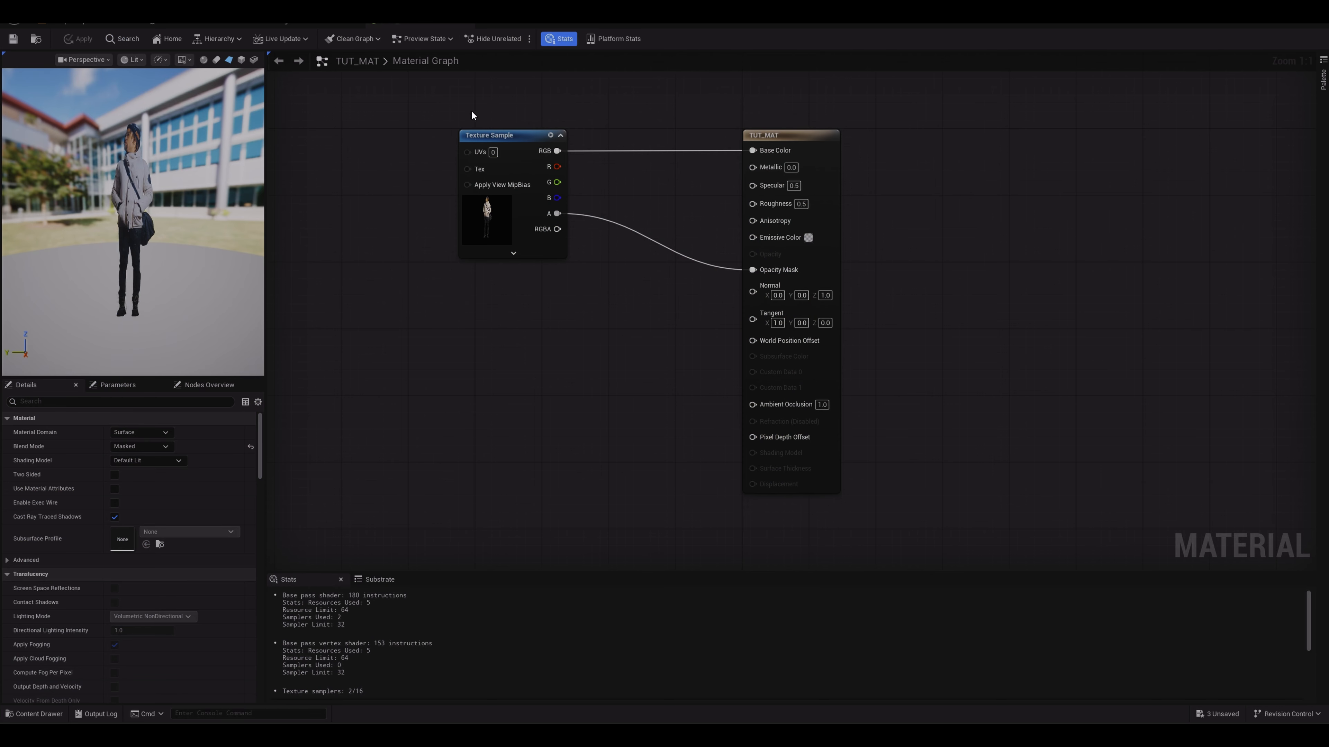
left_click_drag(515, 134, 478, 133)
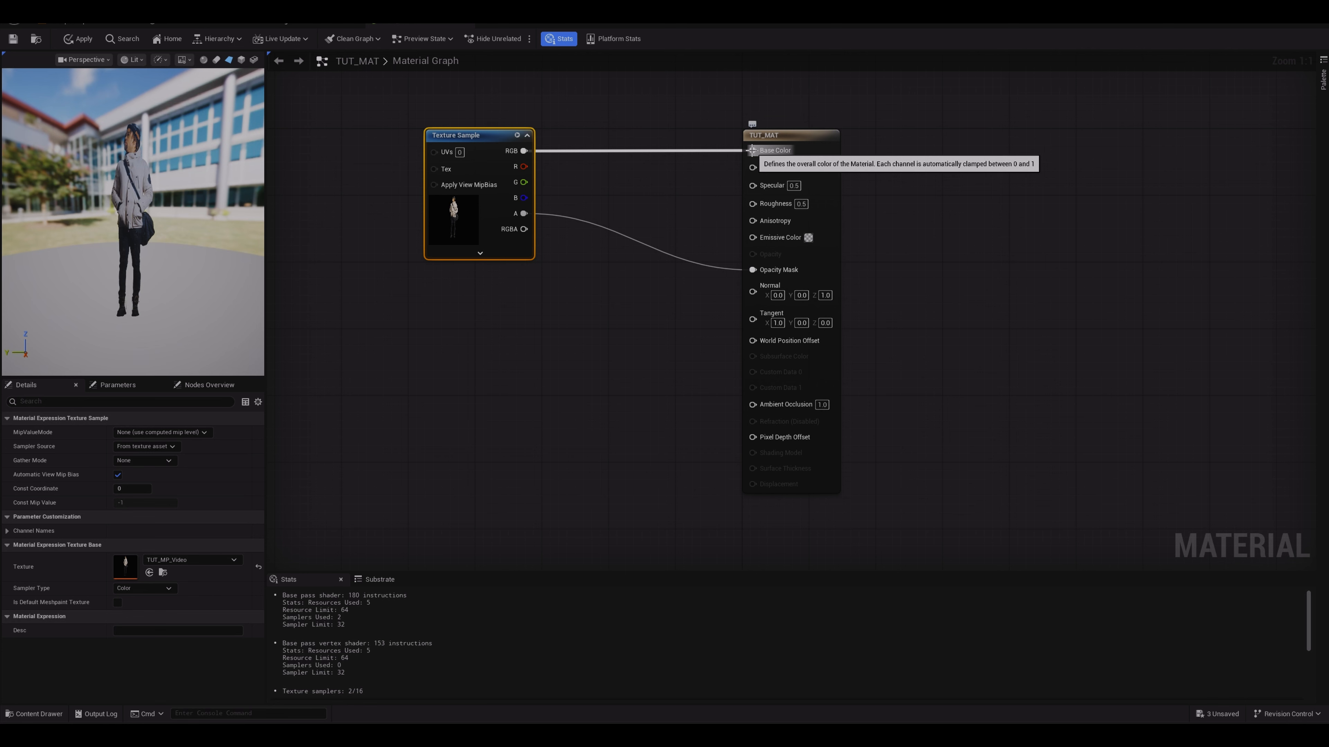
left_click_drag(752, 150, 755, 240)
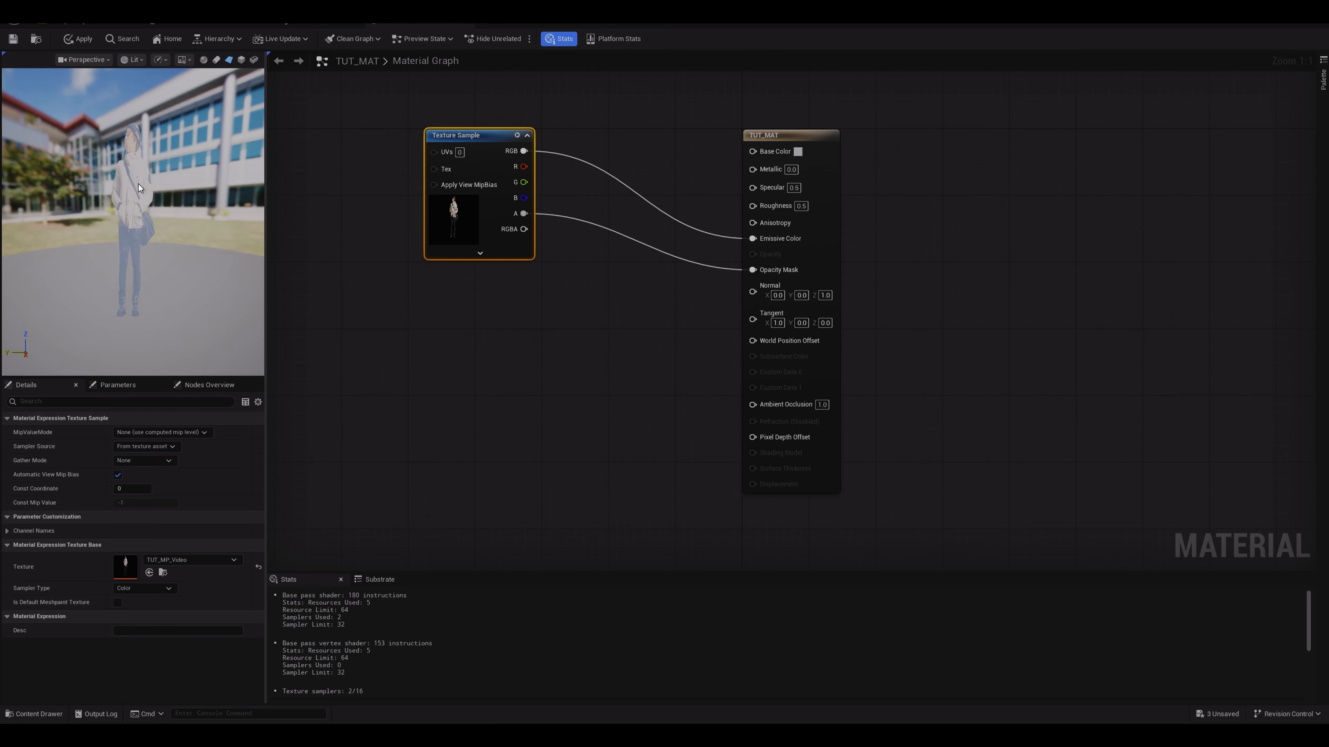
left_click(85, 41)
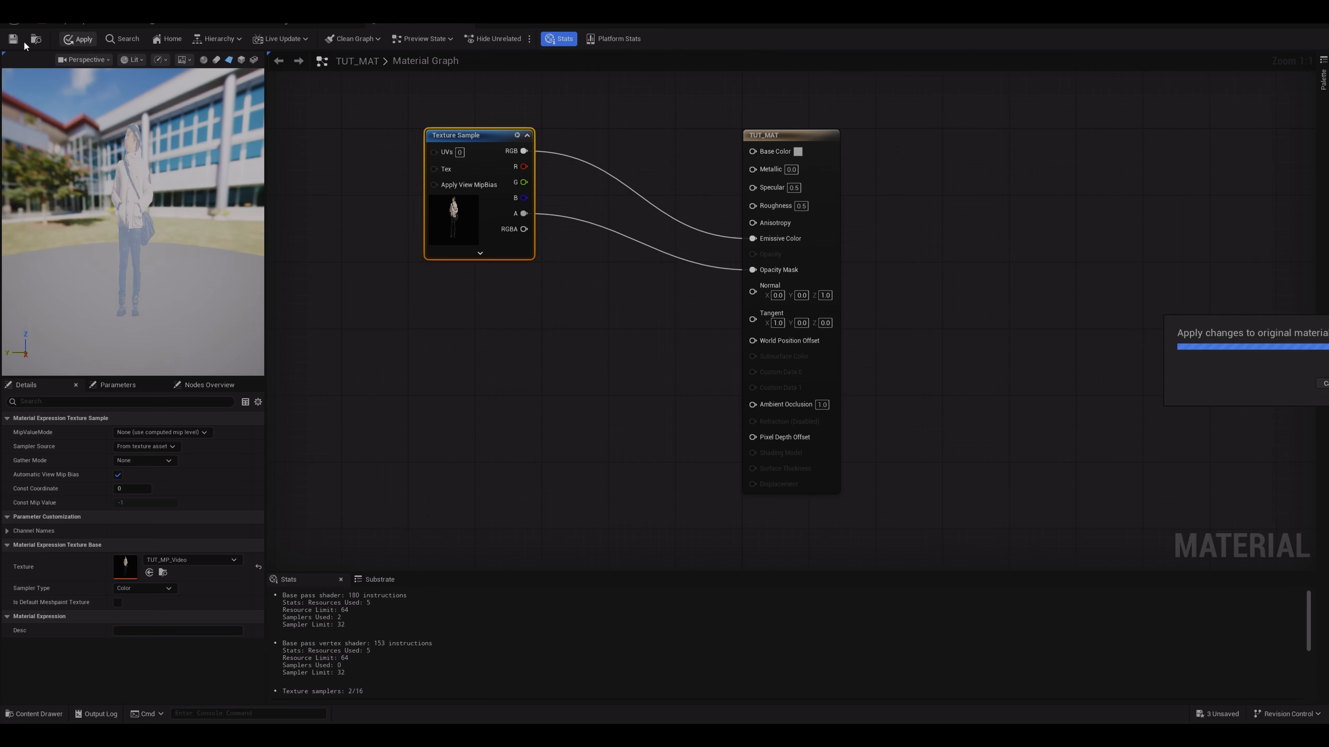
left_click(73, 24)
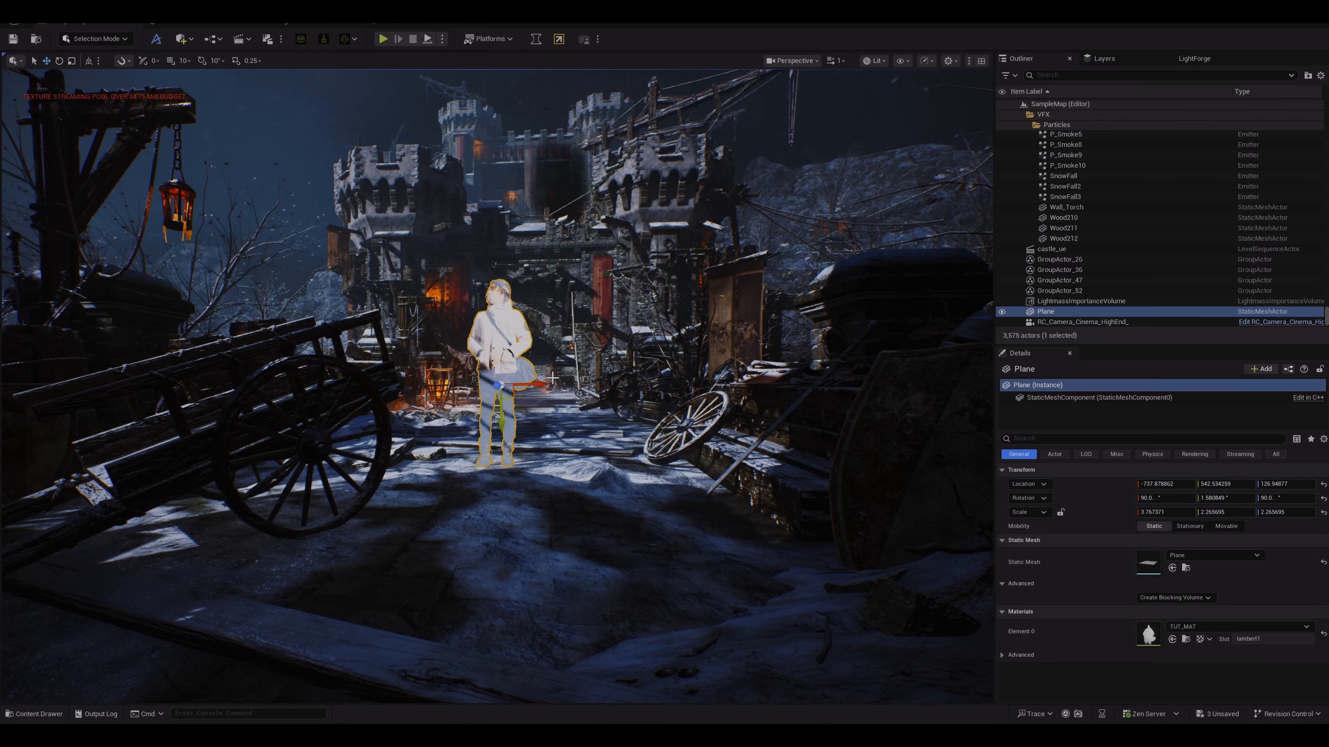
Step: Nudge the video plane a little further along the street and return to the material editor
mouse_move(542, 385)
left_mouse_down()
mouse_move(594, 384)
mouse_move(489, 384)
mouse_move(604, 385)
mouse_move(511, 389)
mouse_move(543, 386)
left_mouse_up()
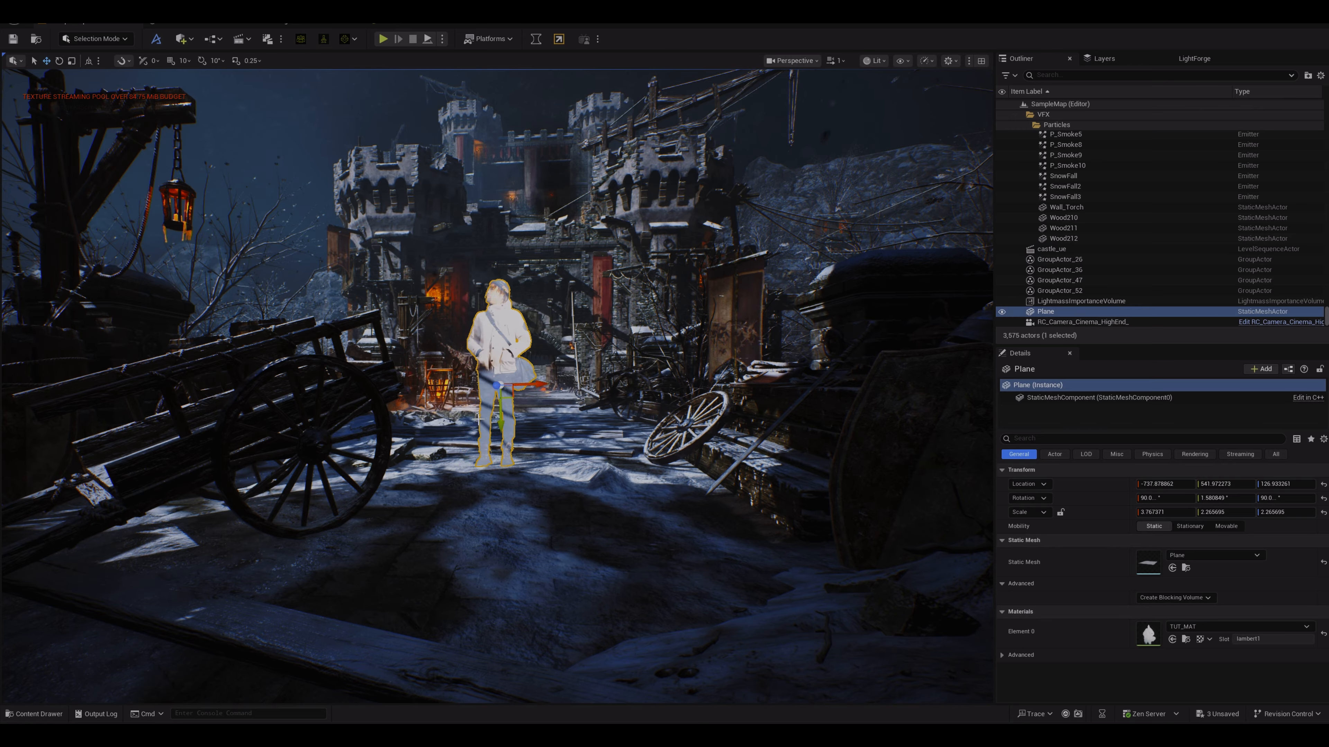
left_click(383, 24)
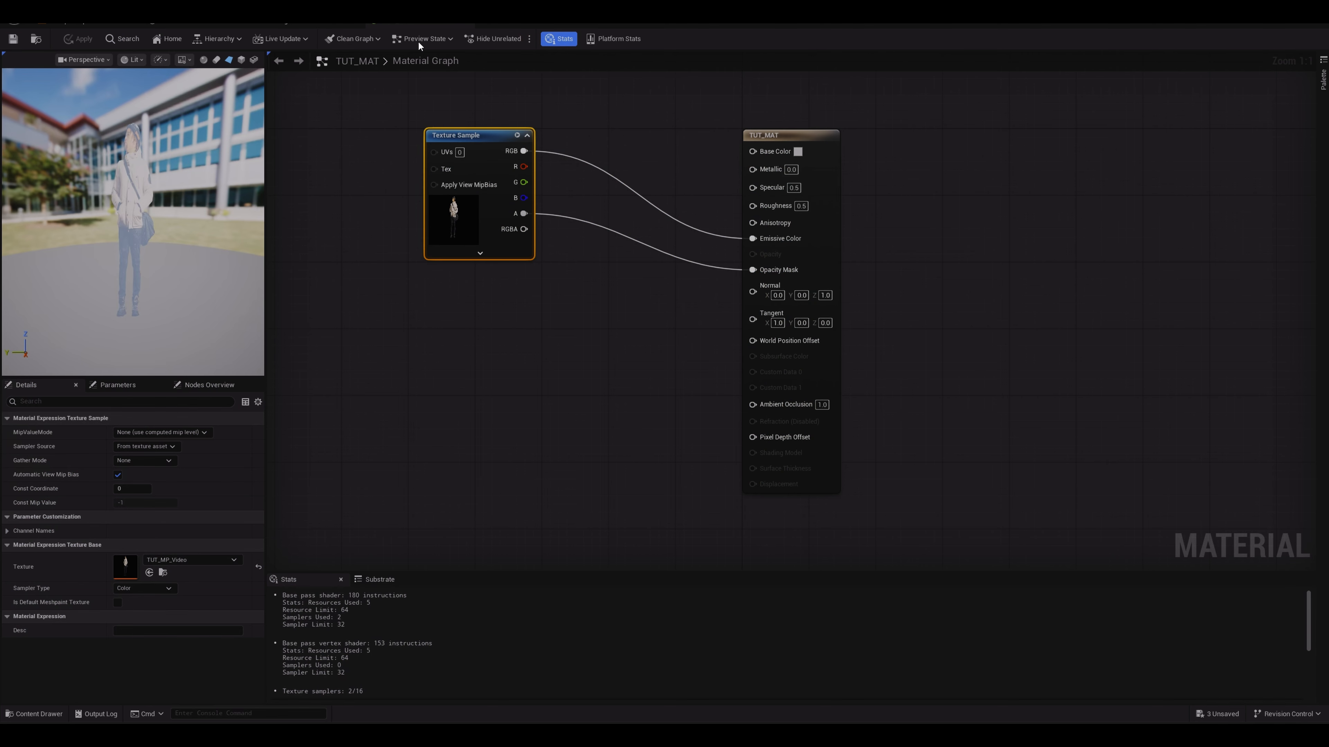
Step: In TUT_MAT, insert a Multiply node between the texture's RGB output and Emissive Color
left_click_drag(495, 136, 453, 136)
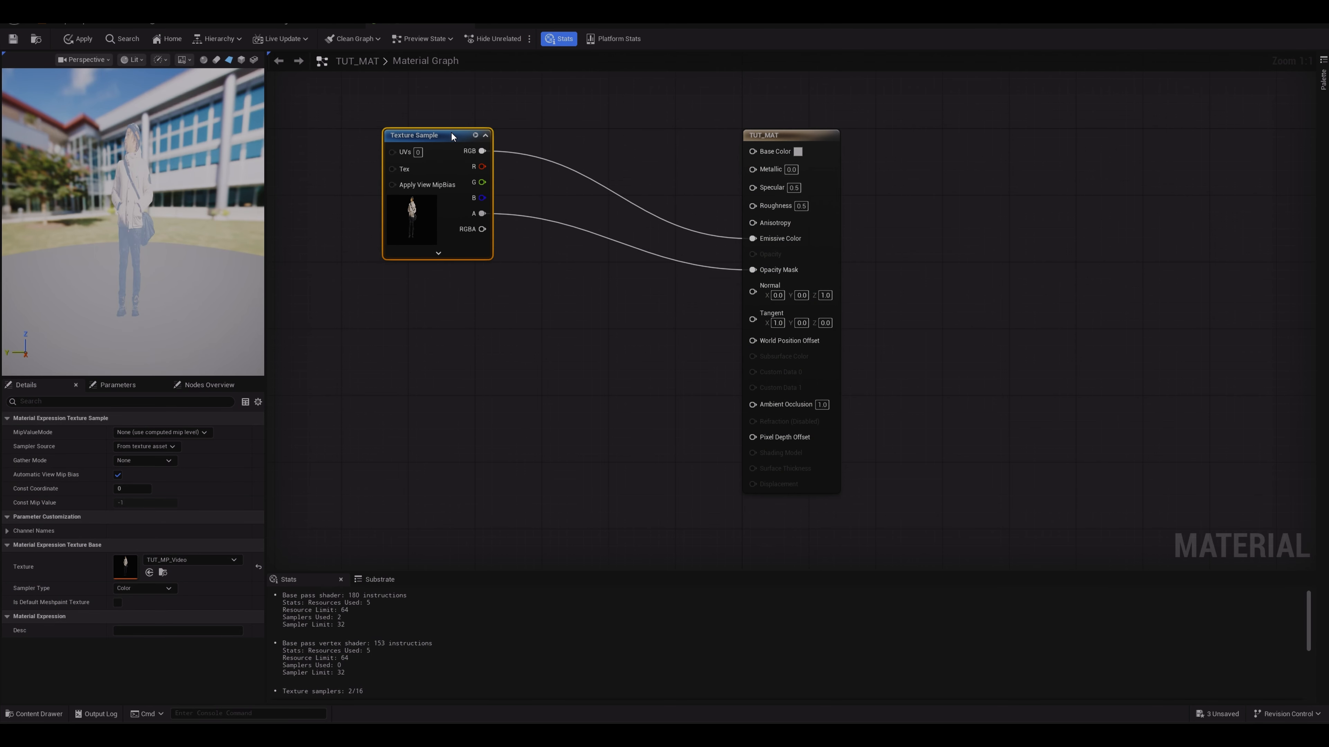
right_click(596, 375)
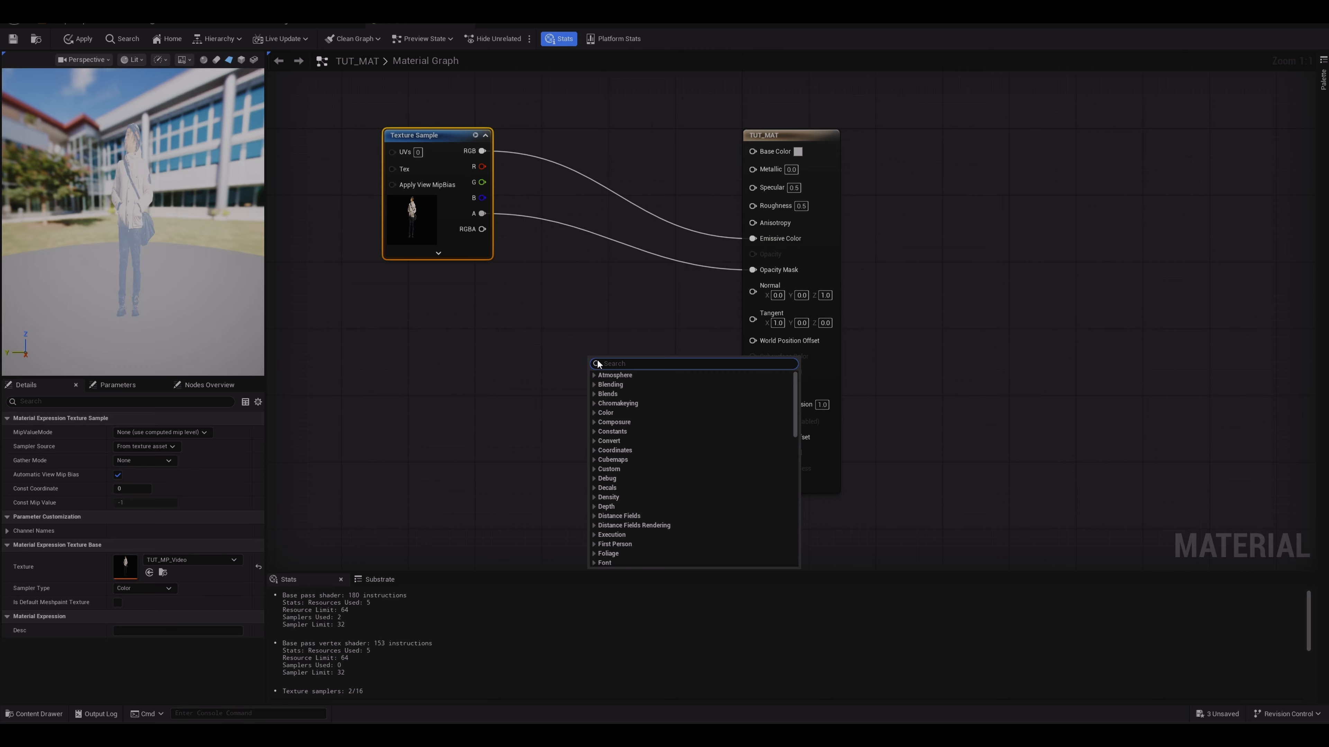
type("MULT")
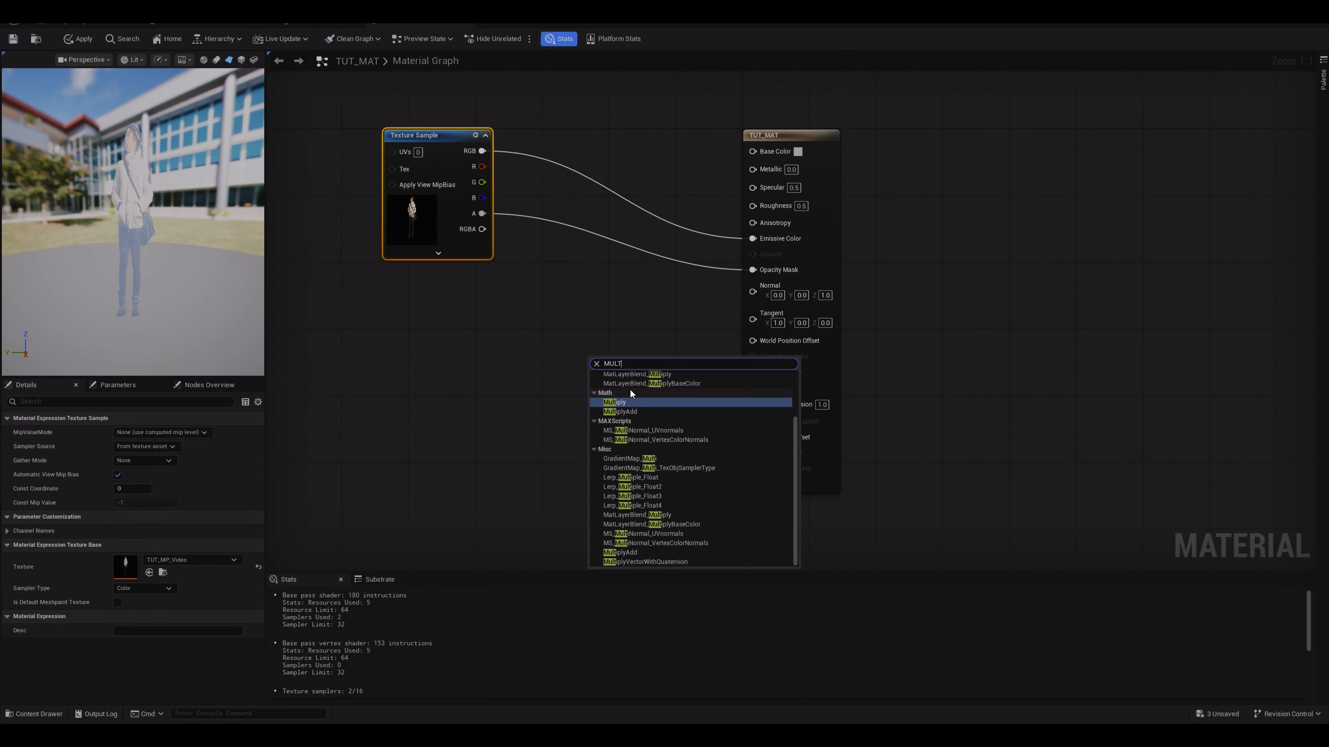
left_click(632, 402)
left_click_drag(620, 363, 614, 167)
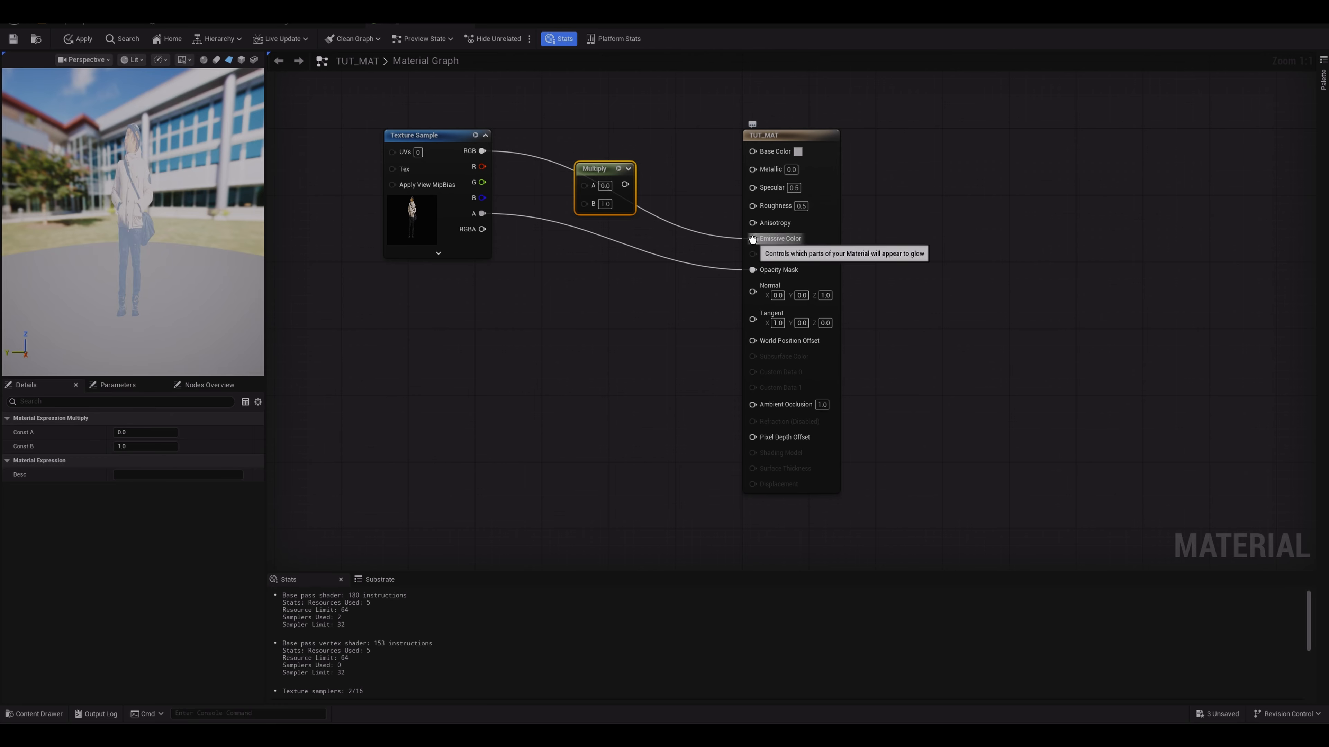
mouse_move(755, 242)
left_mouse_down()
mouse_move(583, 186)
mouse_move(670, 184)
mouse_move(752, 239)
left_mouse_up()
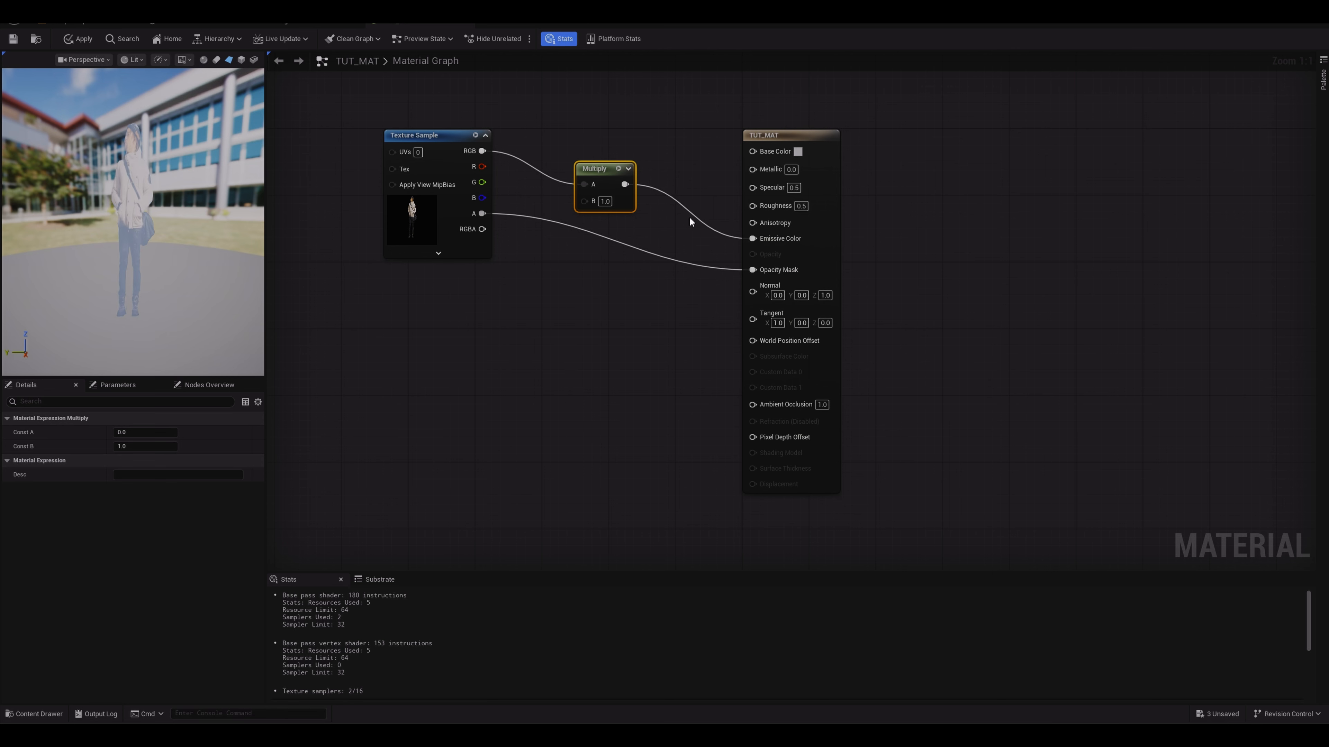
Step: Set the Multiply node's B value to 0.2, apply the material, and check it in the level
left_click(605, 201)
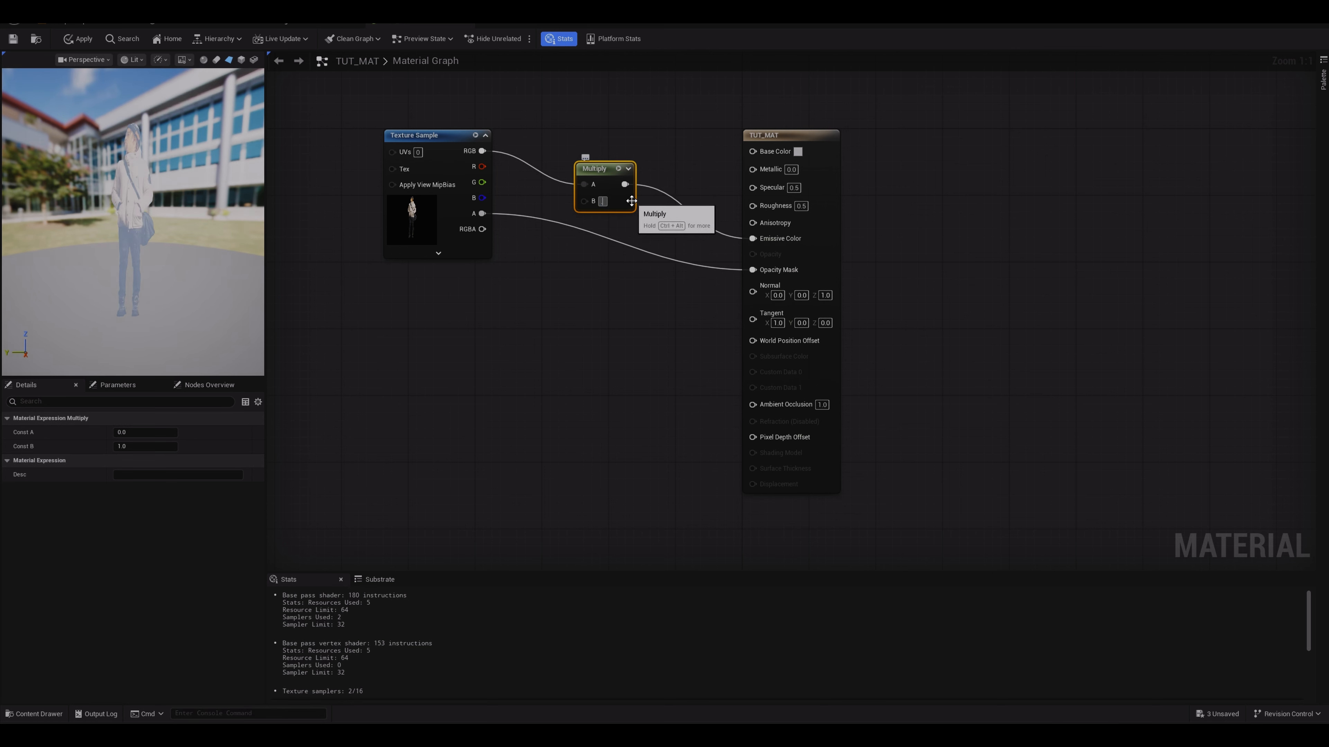
type(".5")
key("Return")
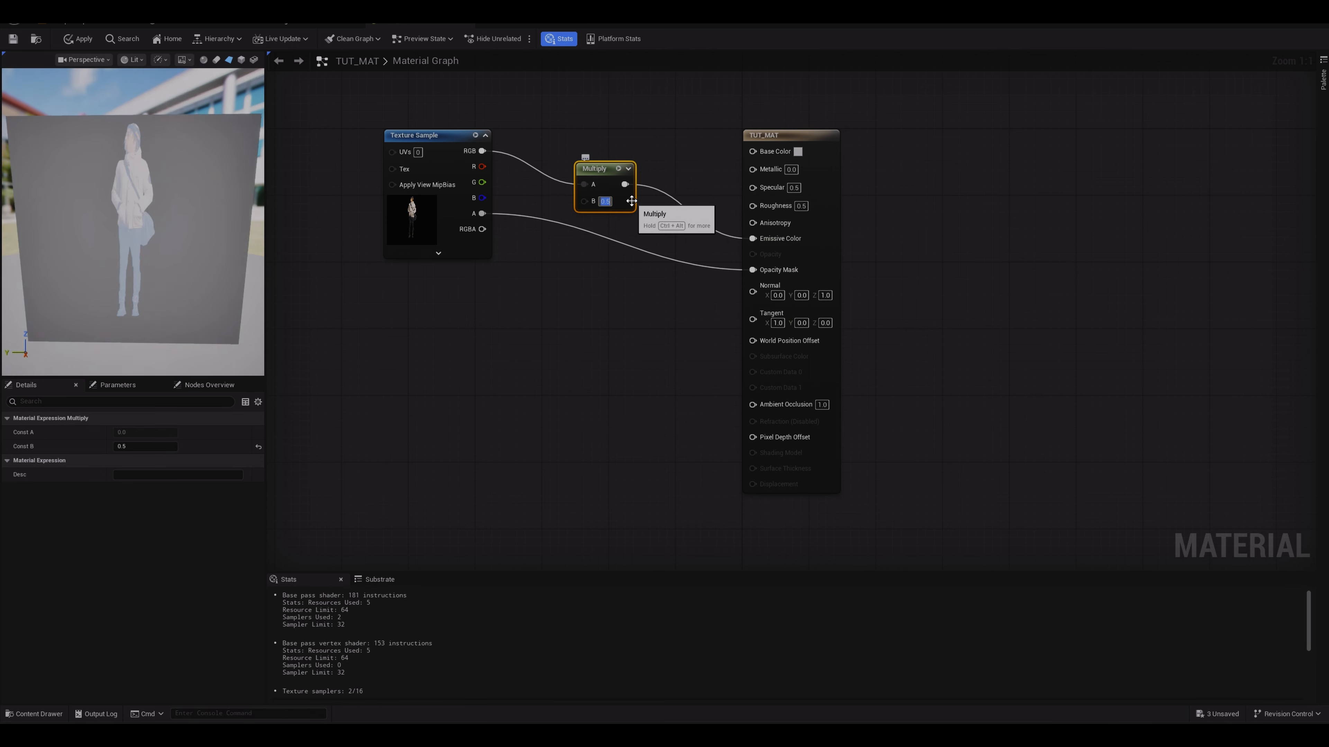
left_click(608, 201)
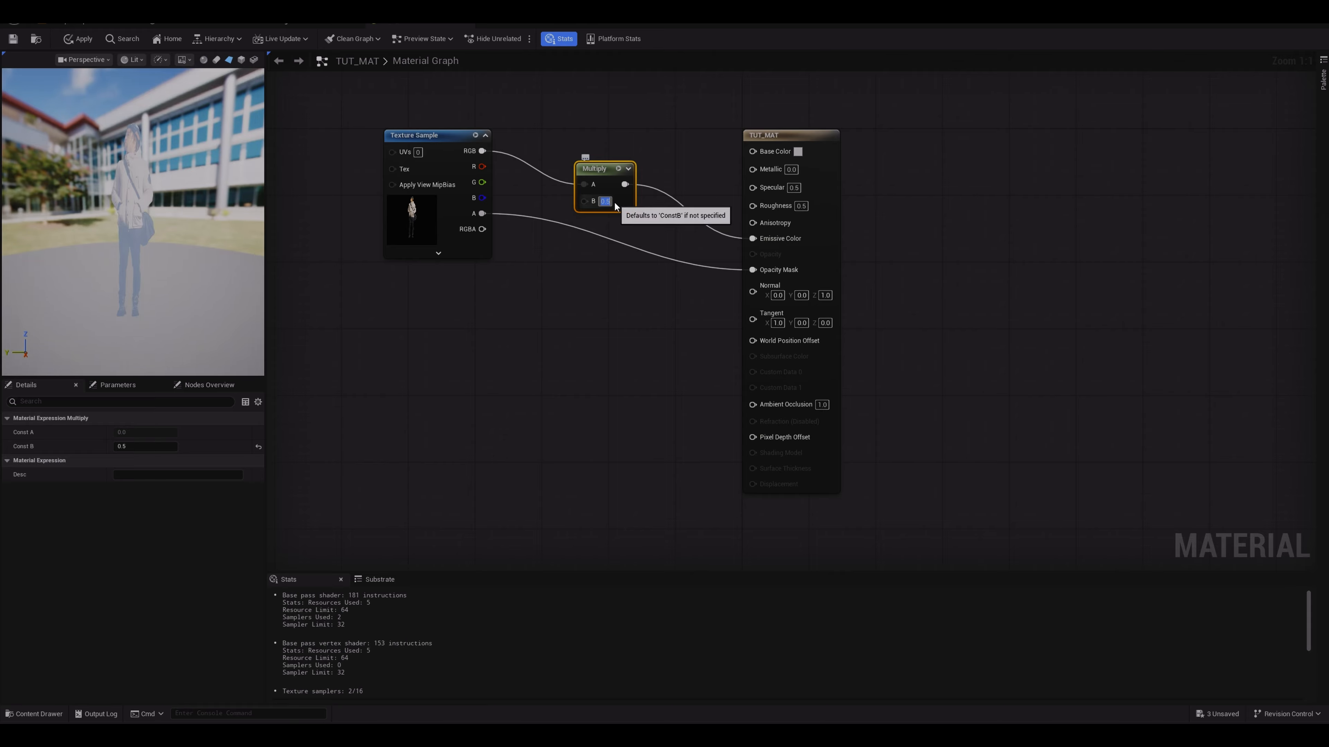
type(".2")
key("Return")
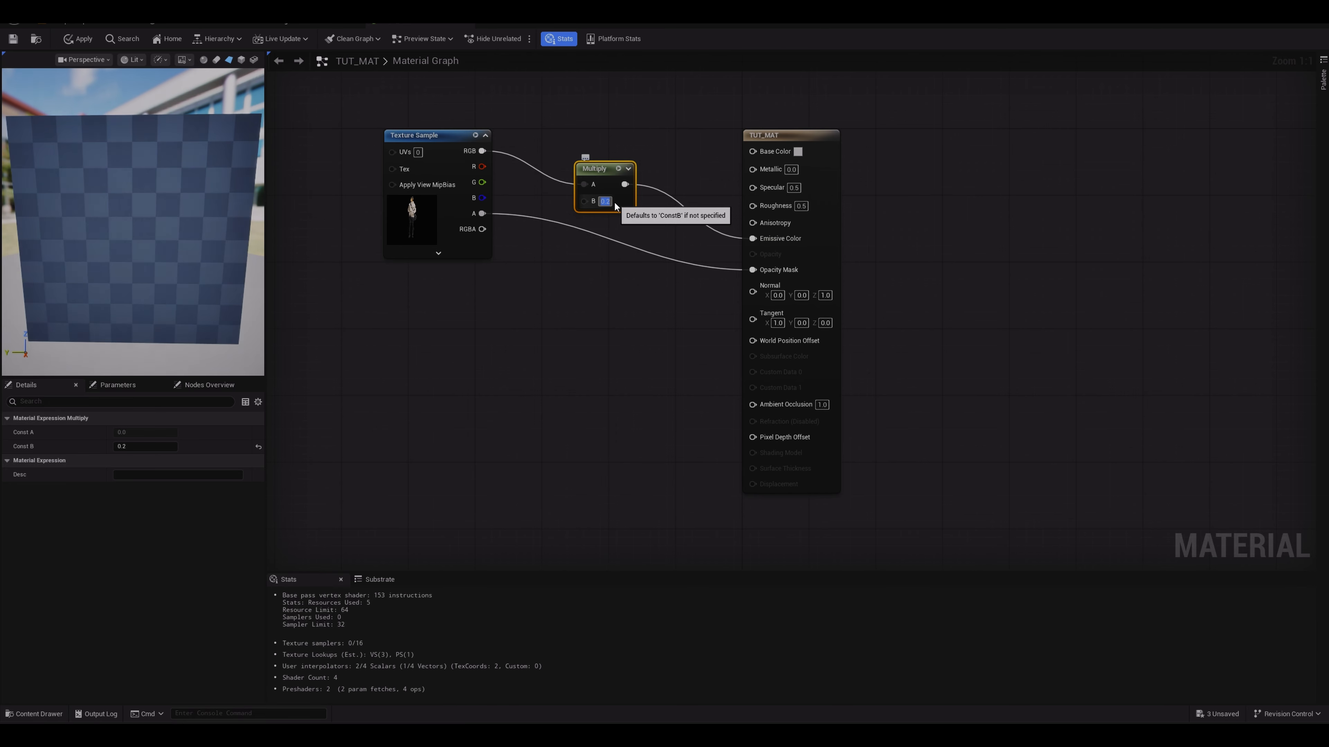
left_click(83, 39)
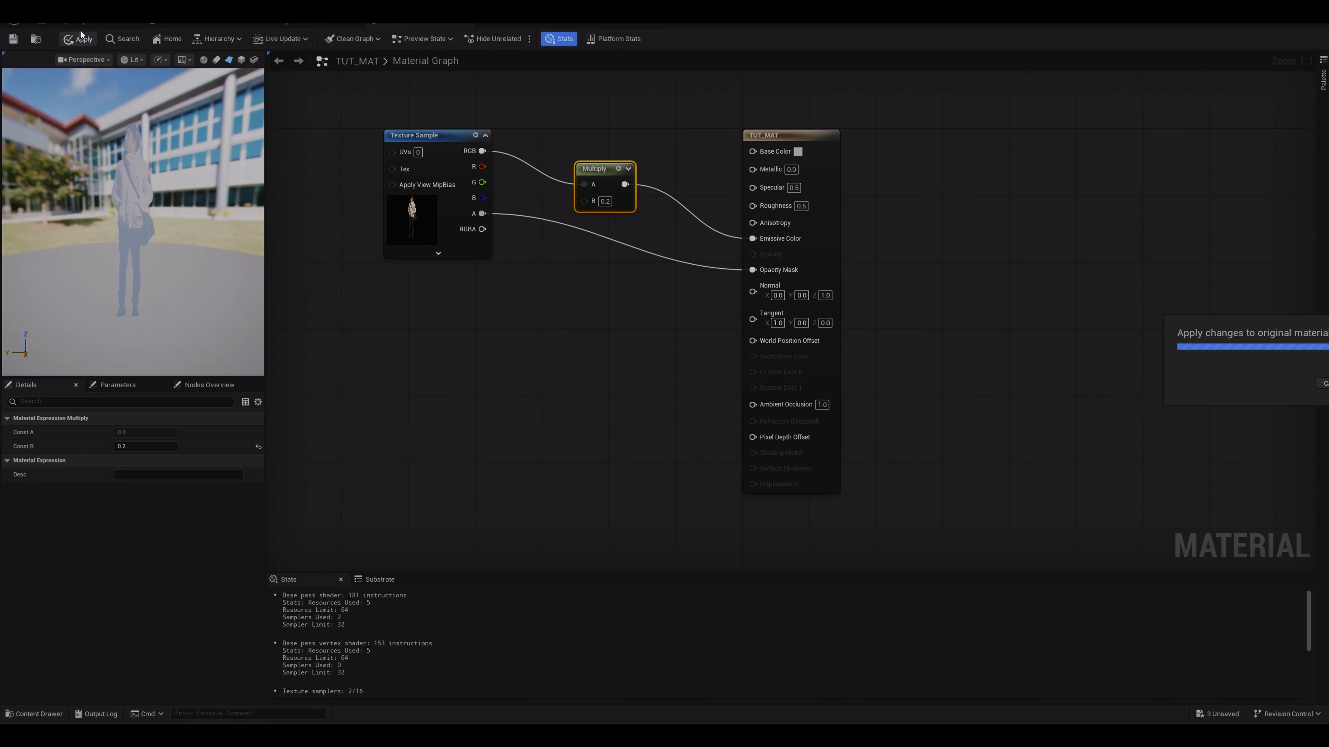
left_click(78, 25)
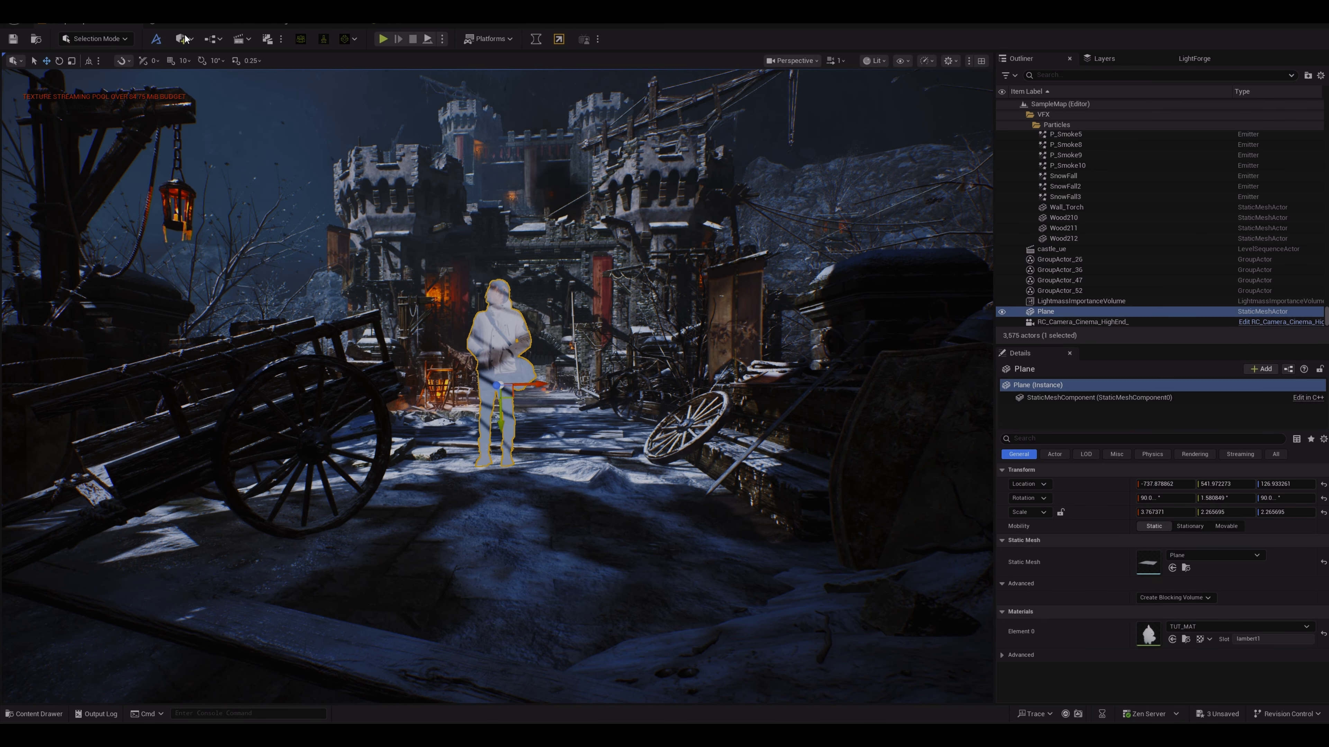
left_click(405, 24)
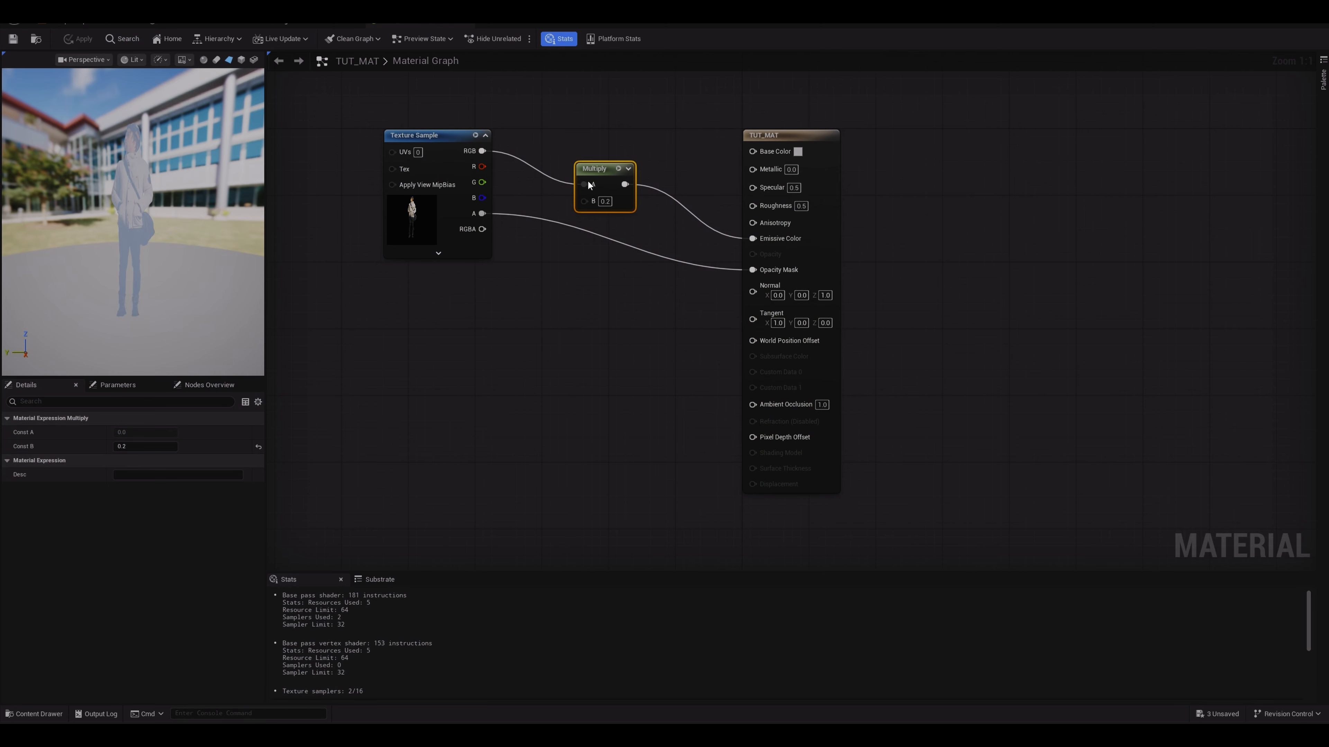
Step: Set the Multiply node's B value to 0.1
left_click(606, 201)
type("0")
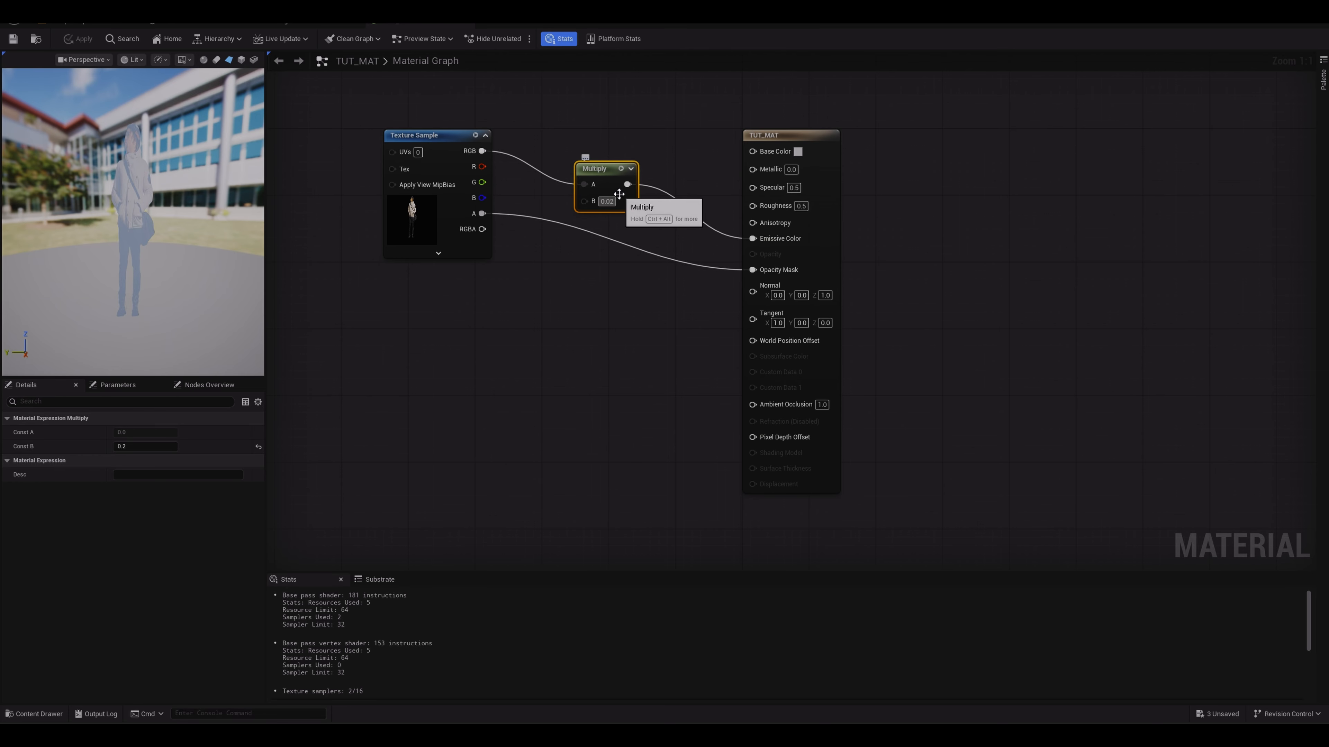
key("Return")
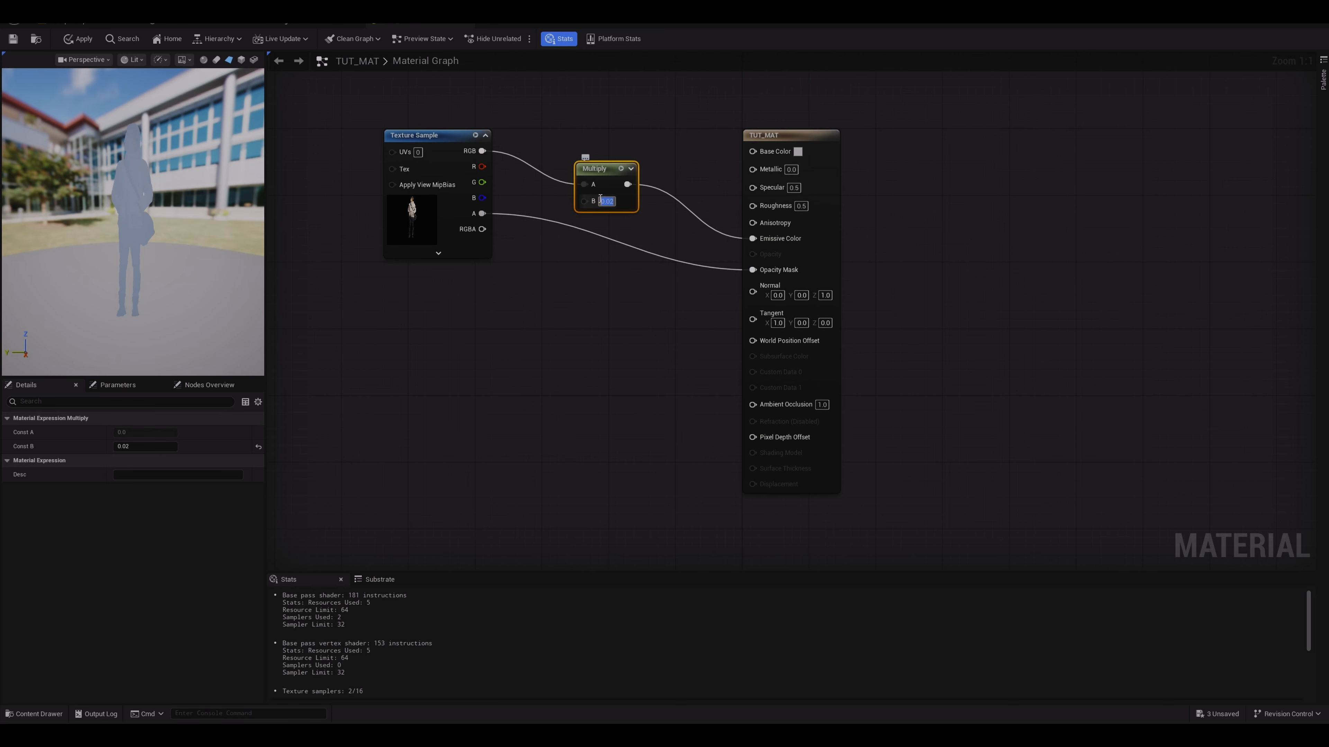
key("BackSpace")
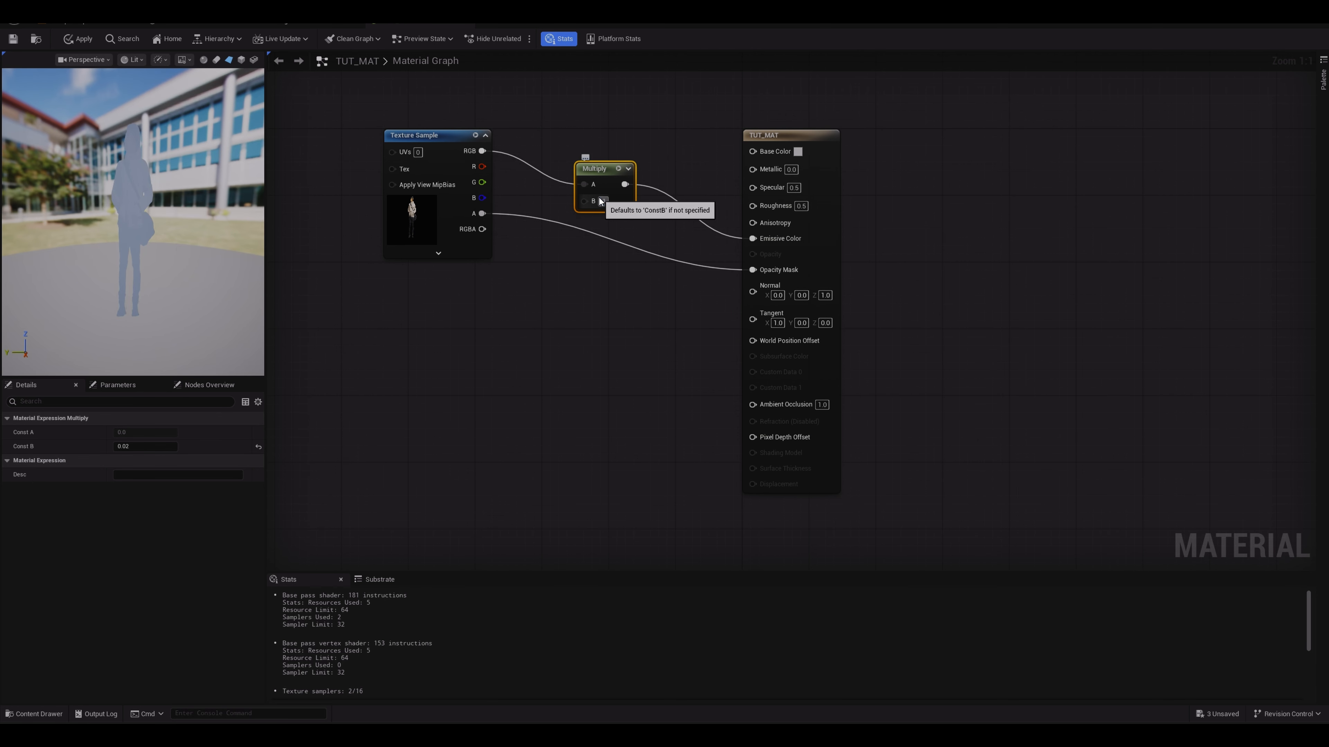
type("0.1")
key("Return")
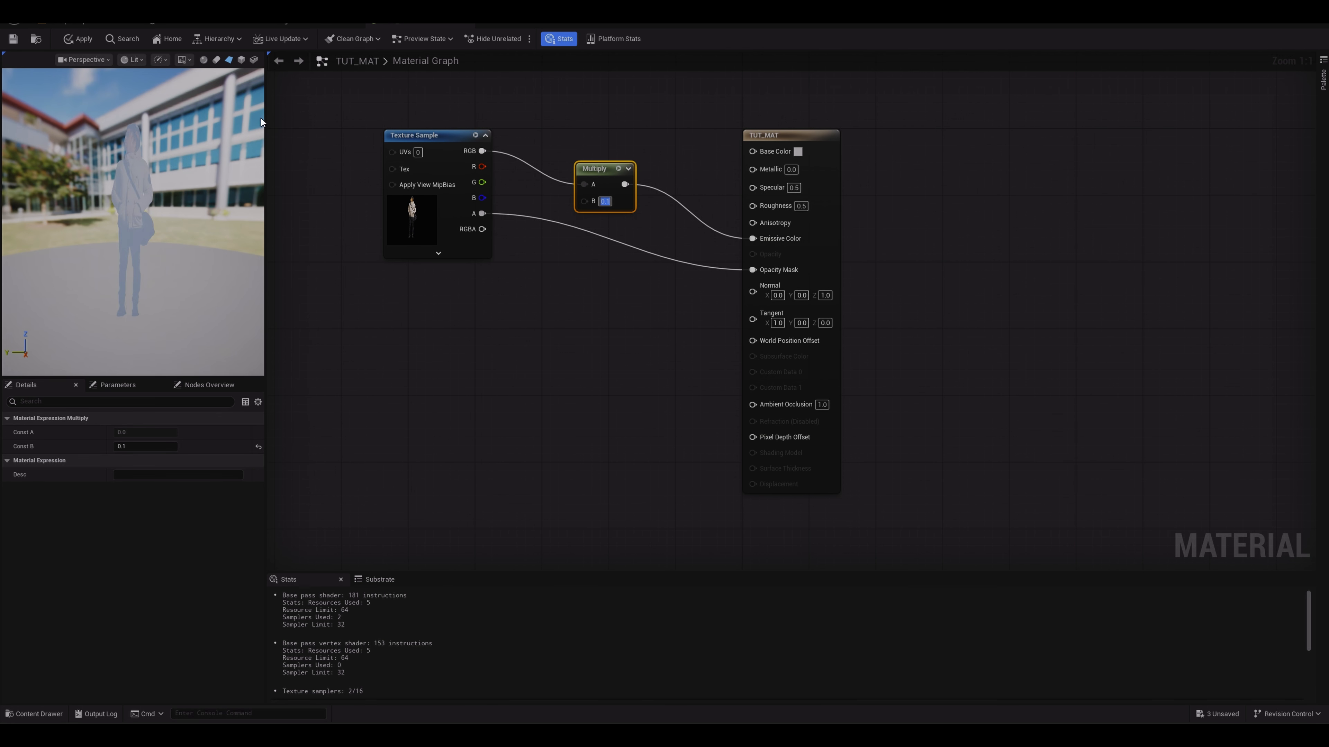
Step: Switch the TUT_MAT material's shading model to Unlit and apply it
left_click(787, 140)
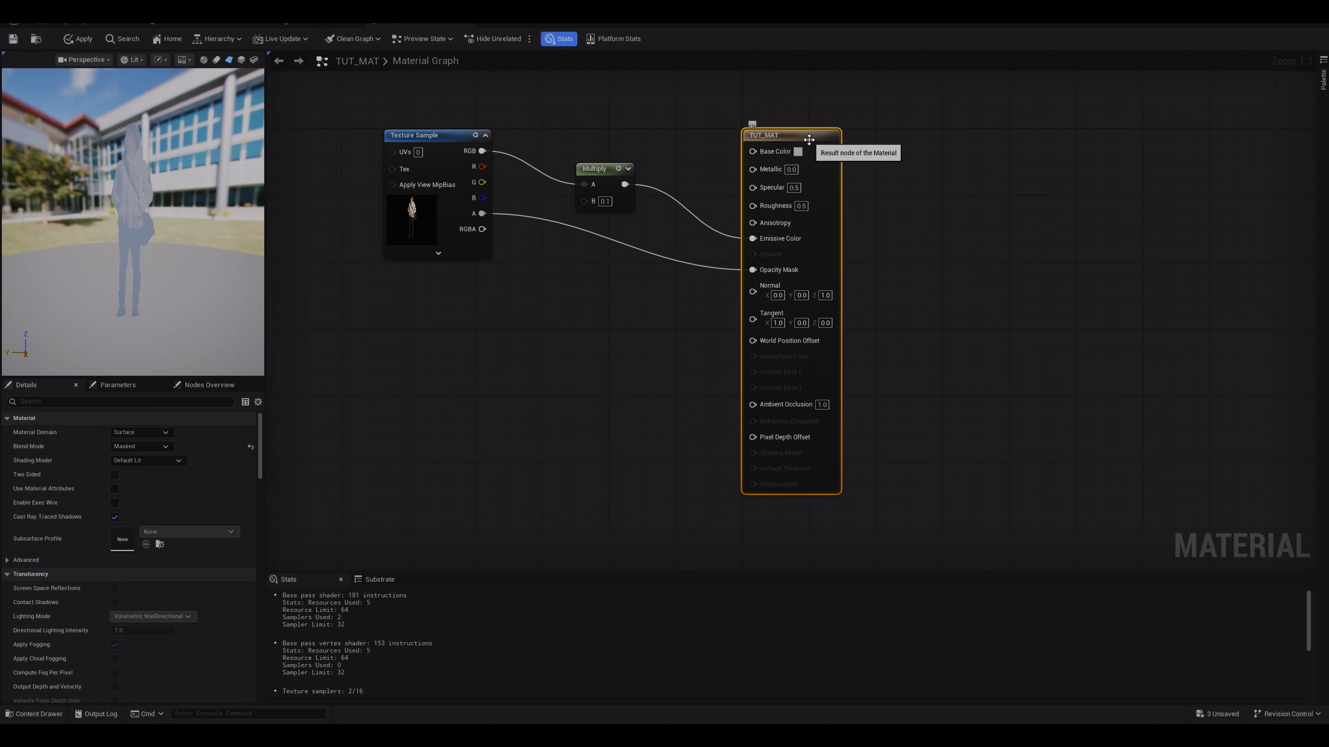
left_click(147, 460)
left_click(141, 470)
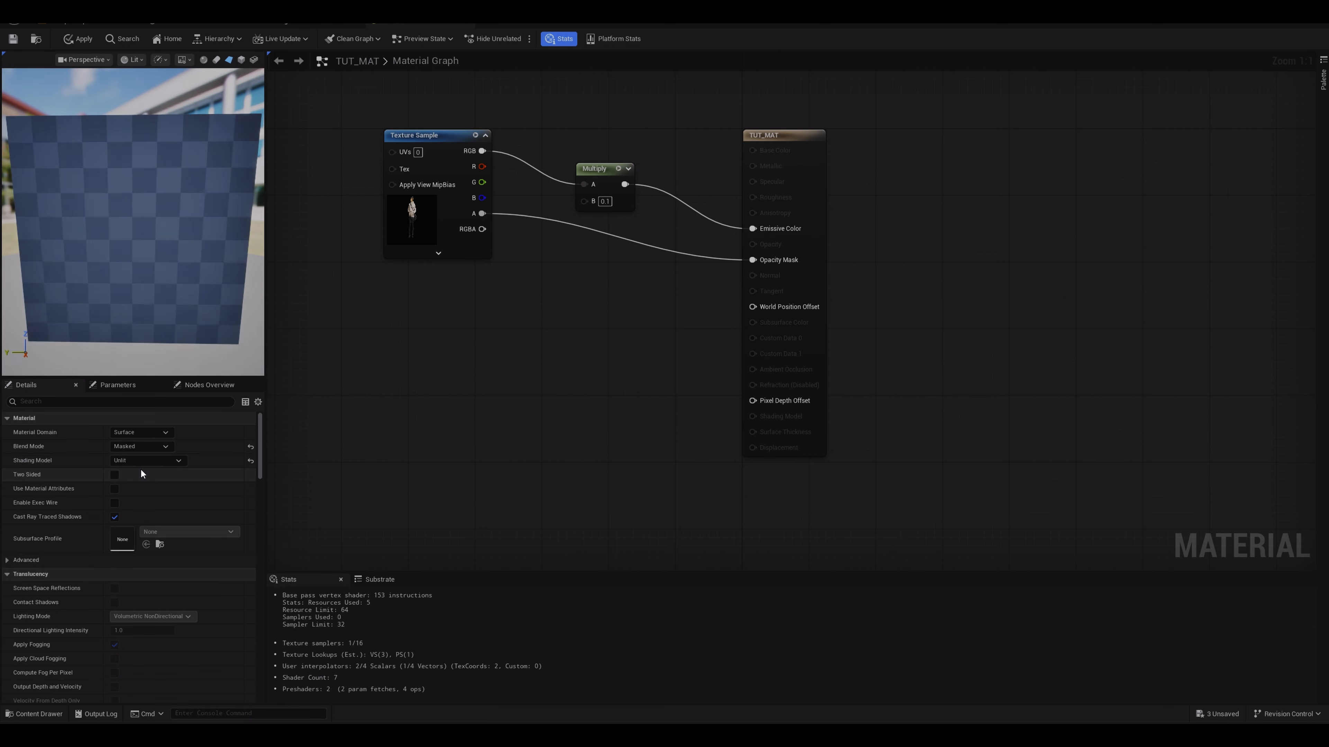
left_click(84, 39)
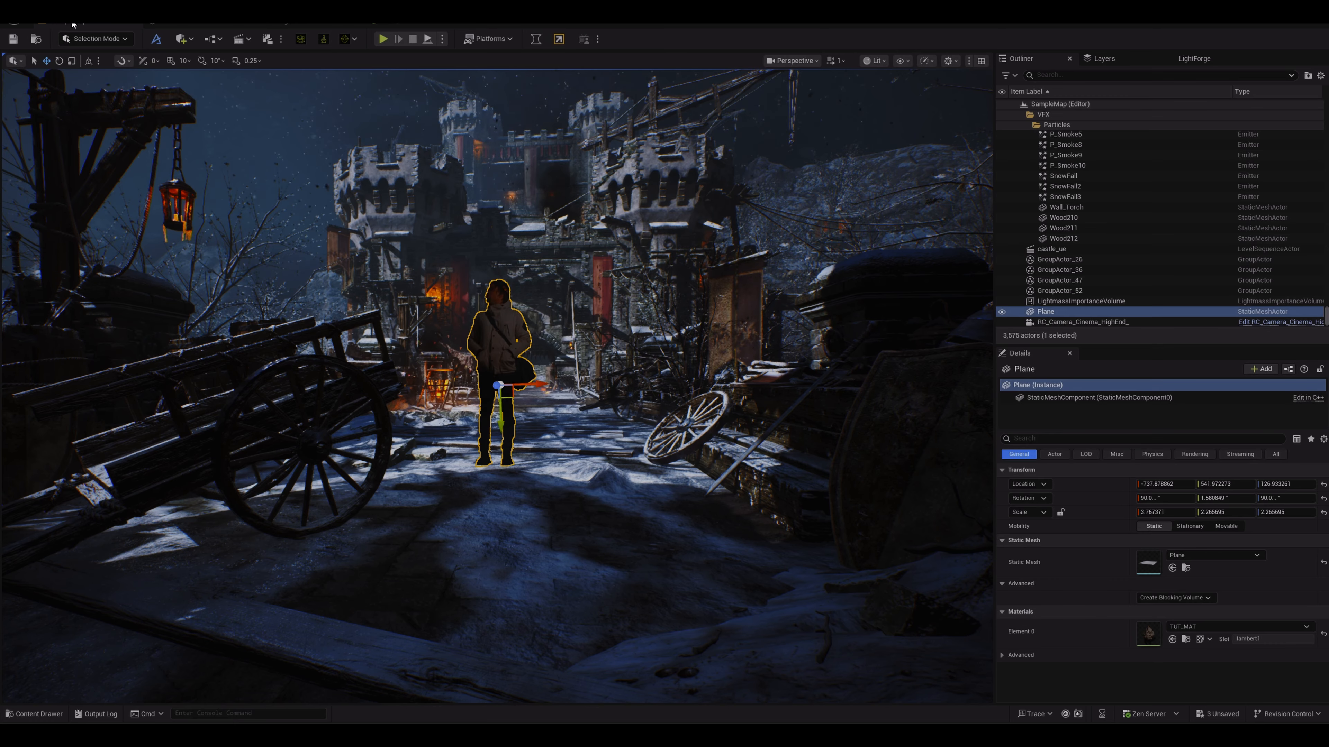
Step: Reposition the video plane slightly further along the street in the level
left_click(71, 24)
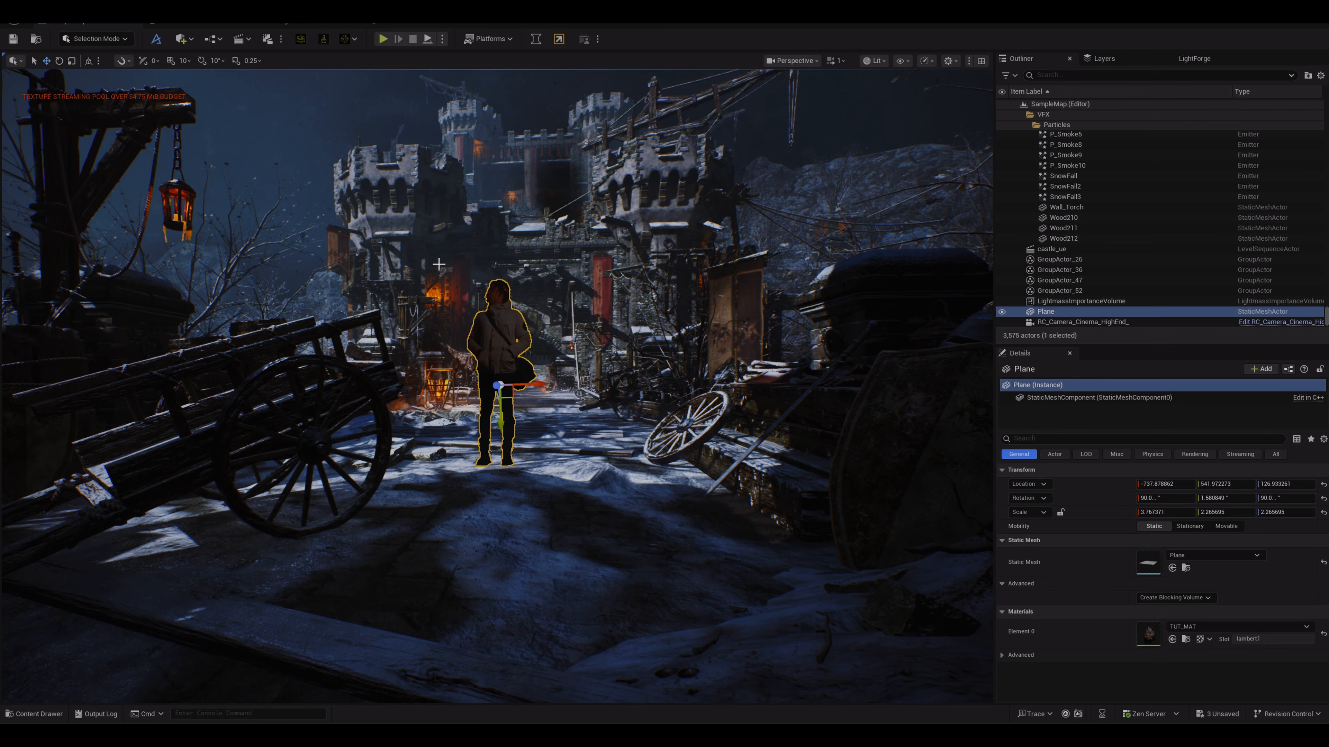
left_click_drag(501, 388, 500, 389)
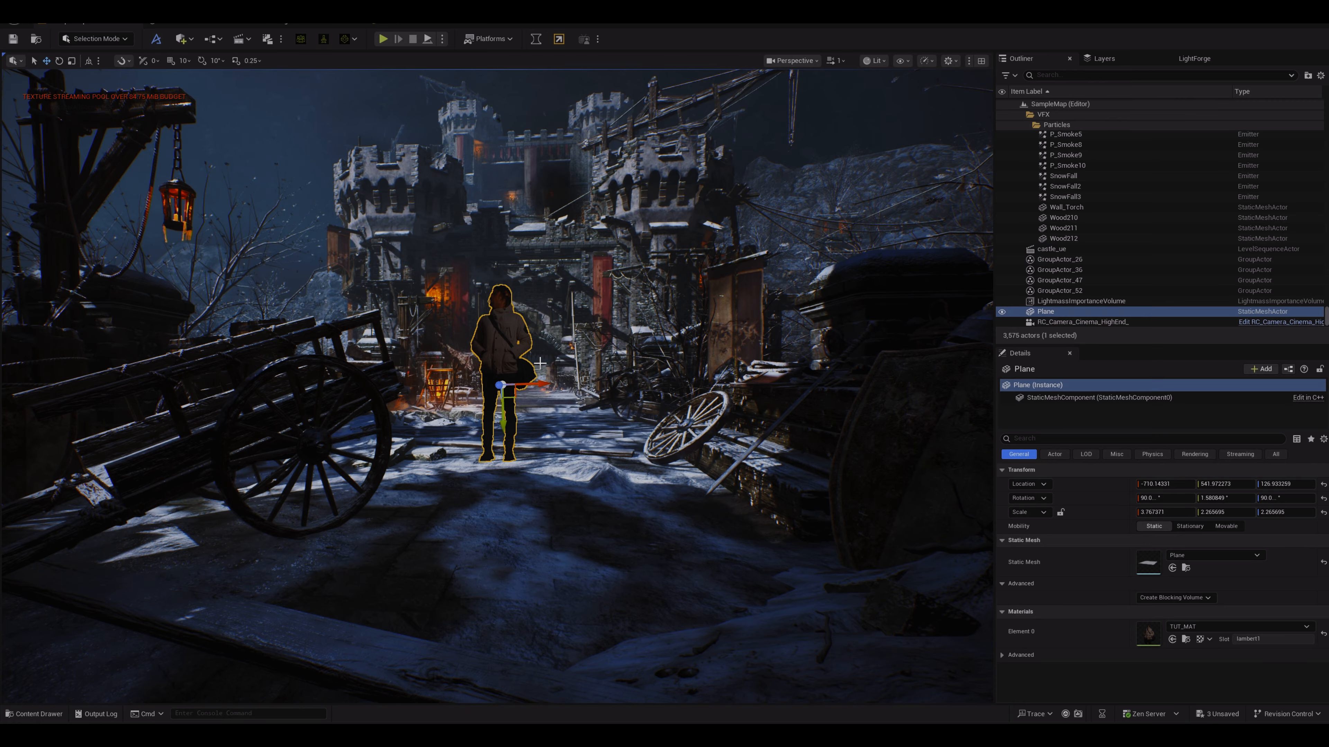
mouse_move(538, 385)
left_mouse_down()
mouse_move(560, 385)
mouse_move(489, 387)
mouse_move(549, 398)
left_mouse_up()
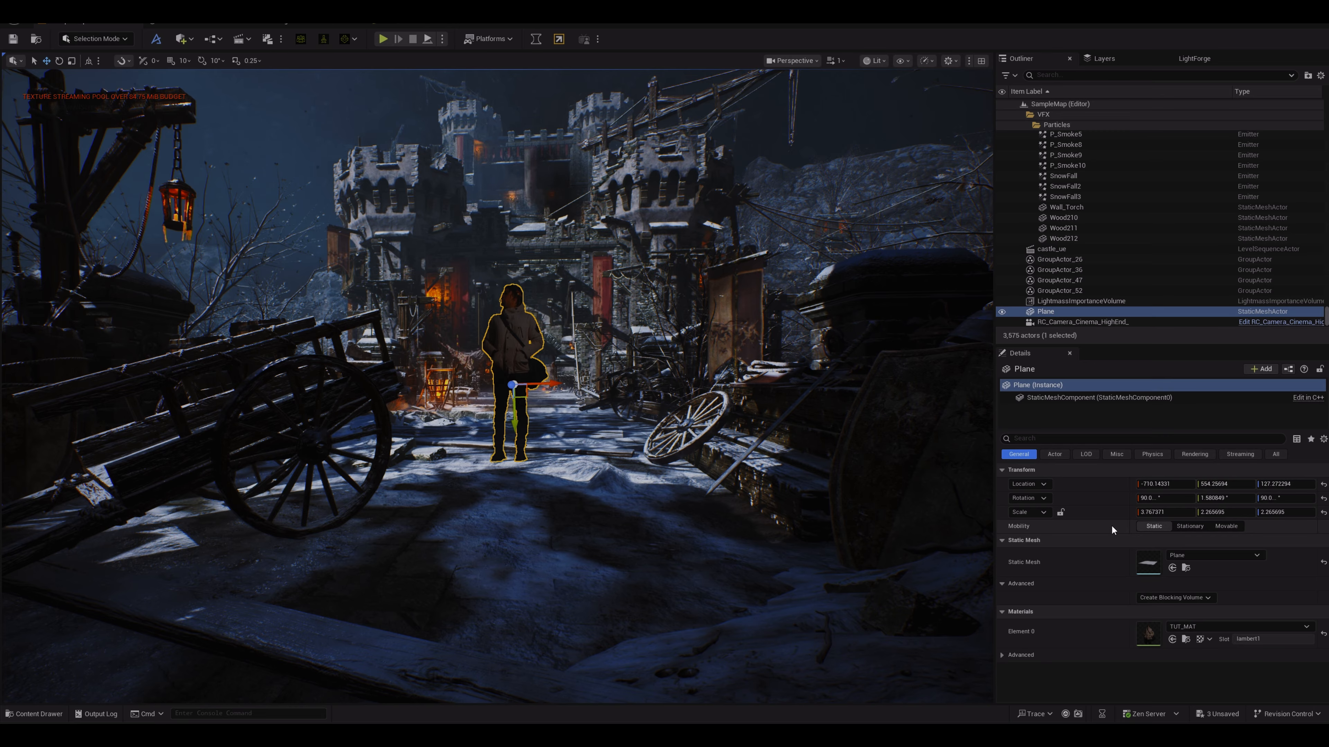
Step: Set the video plane's mobility to Movable and turn off its Static Shadow option
left_click(1226, 526)
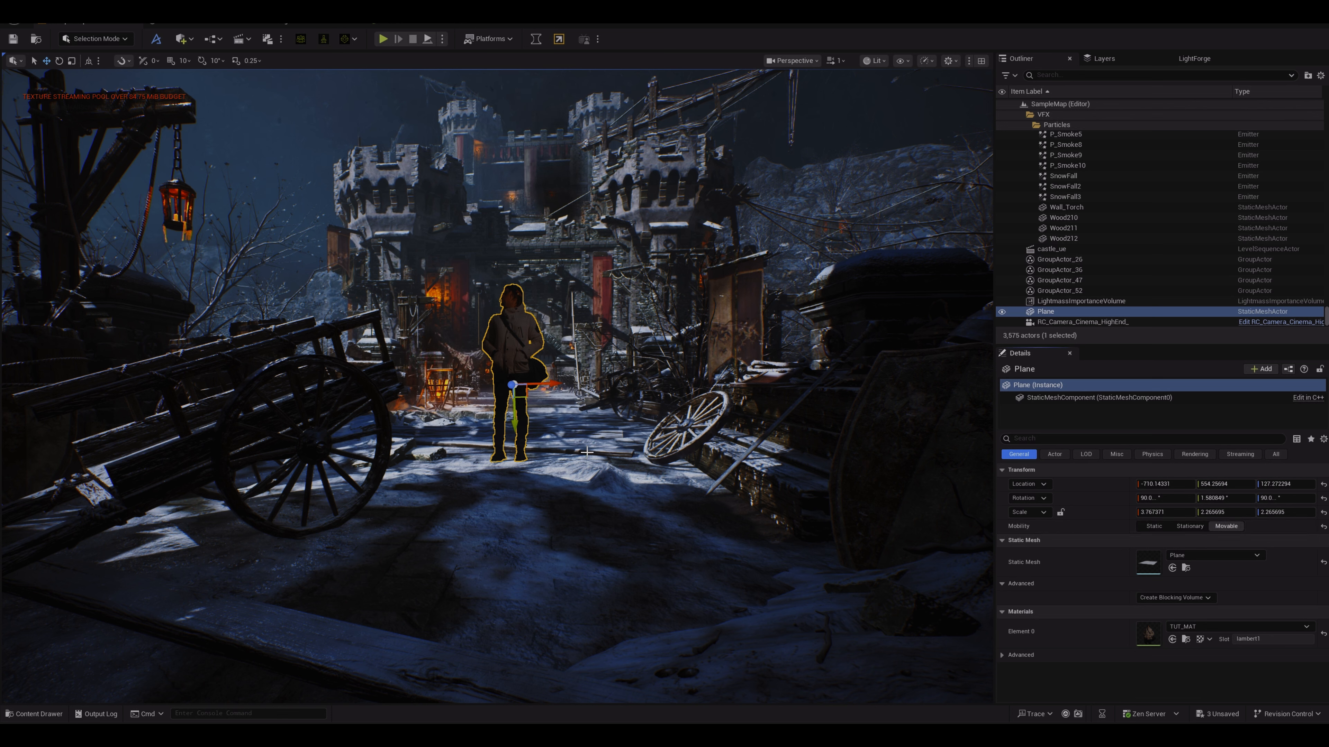
left_click(1042, 441)
type("SHADOW")
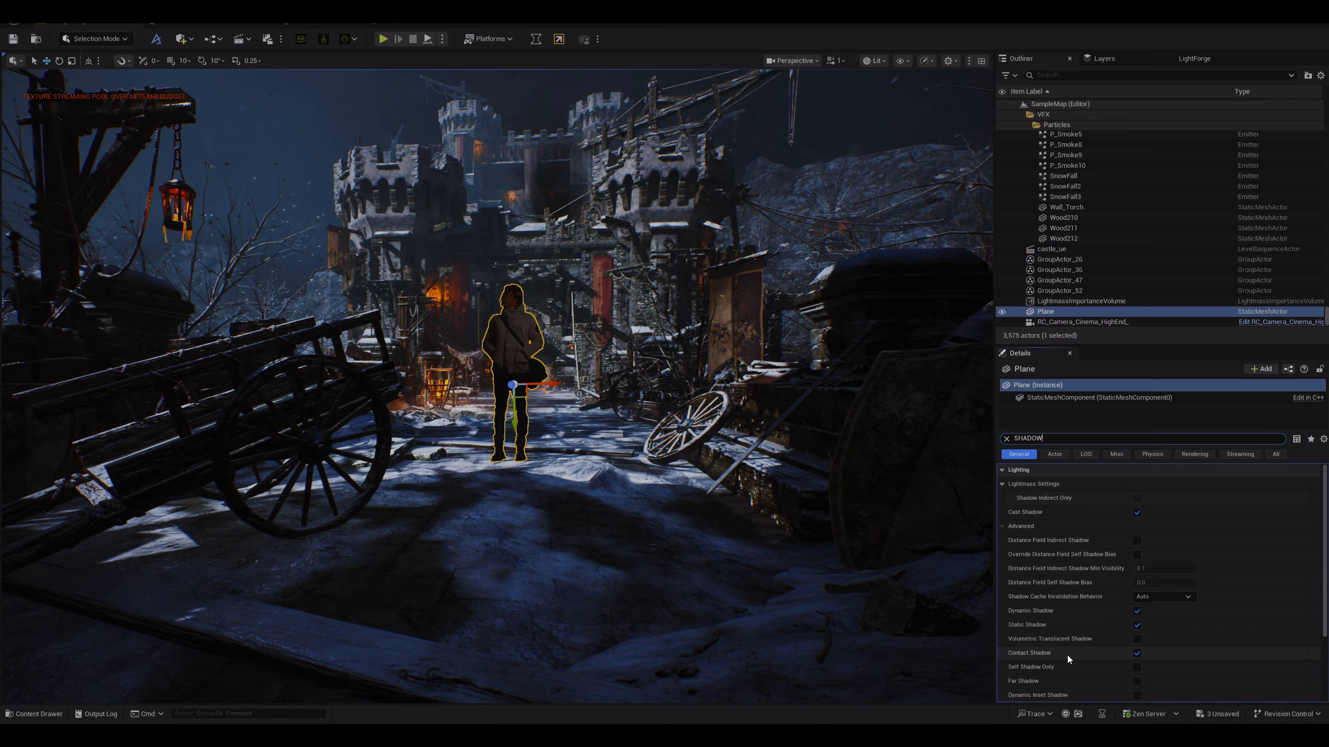
left_click(1137, 625)
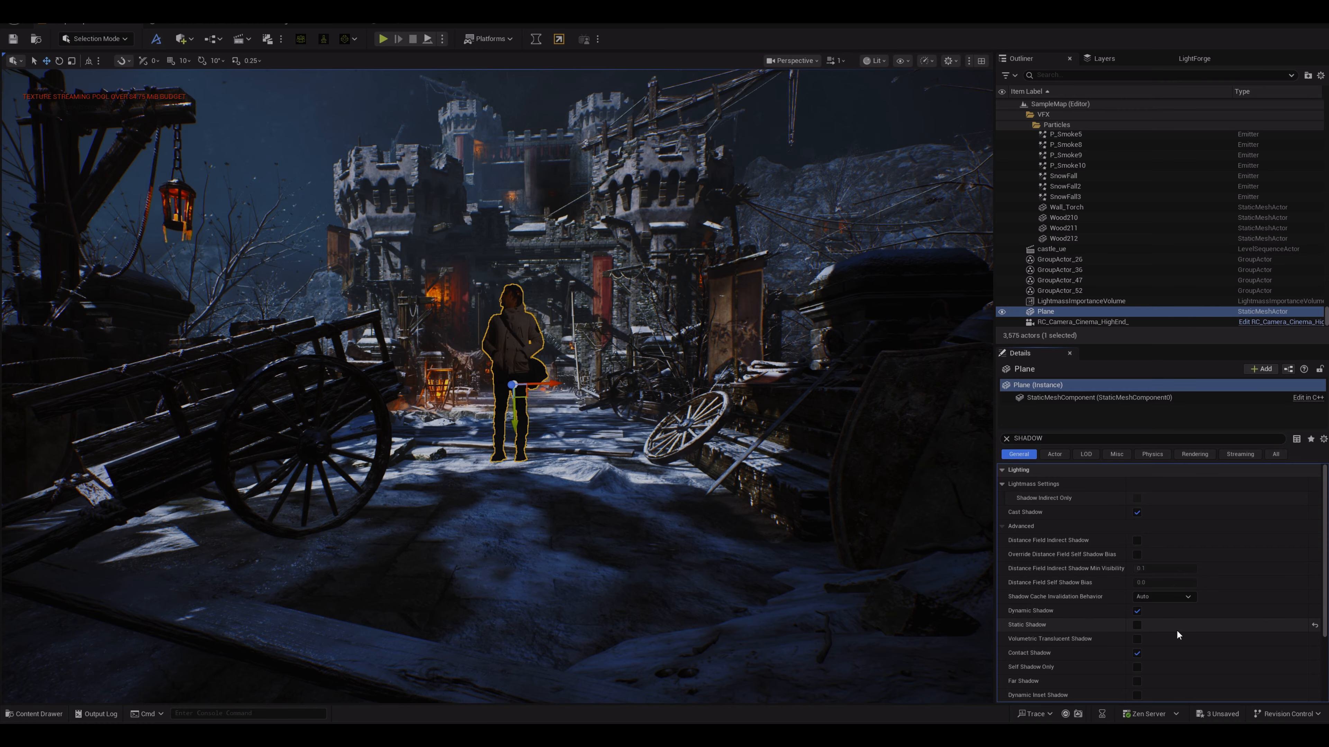
scroll(1174, 631, "down", 2)
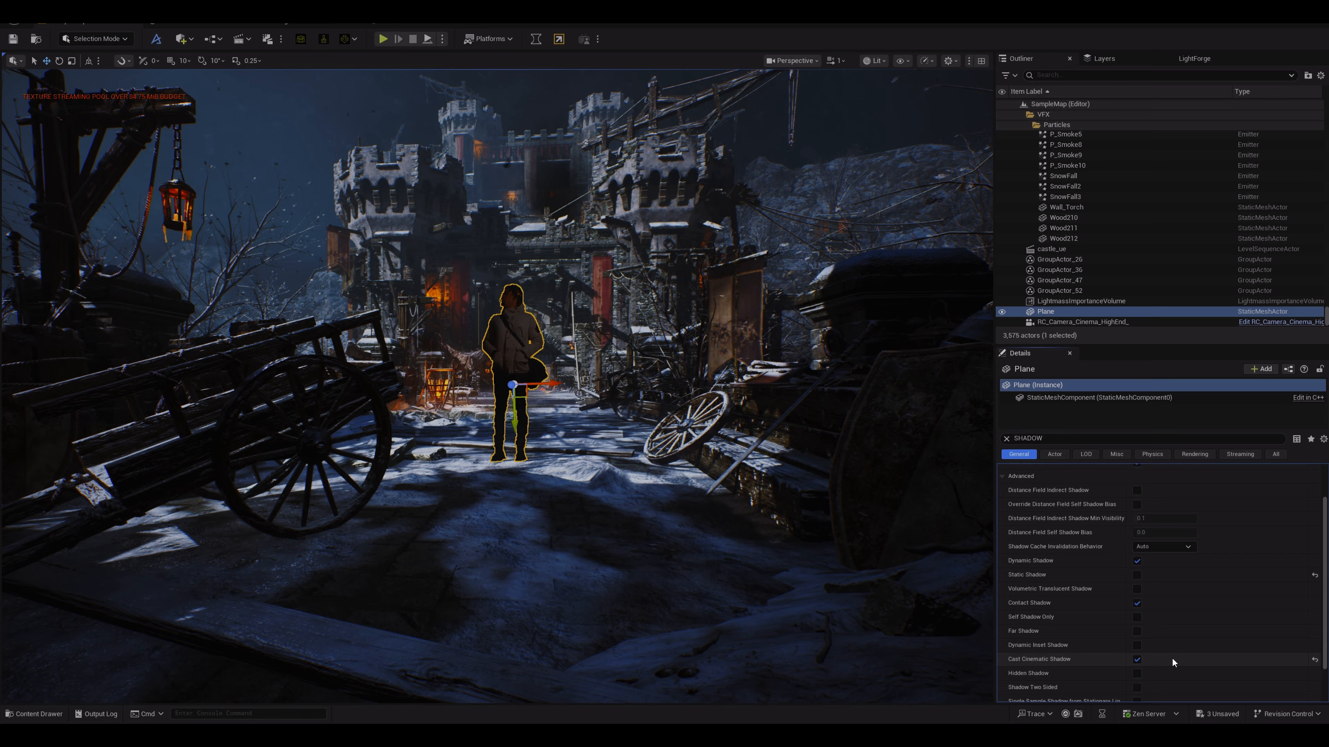
scroll(1171, 657, "down", 2)
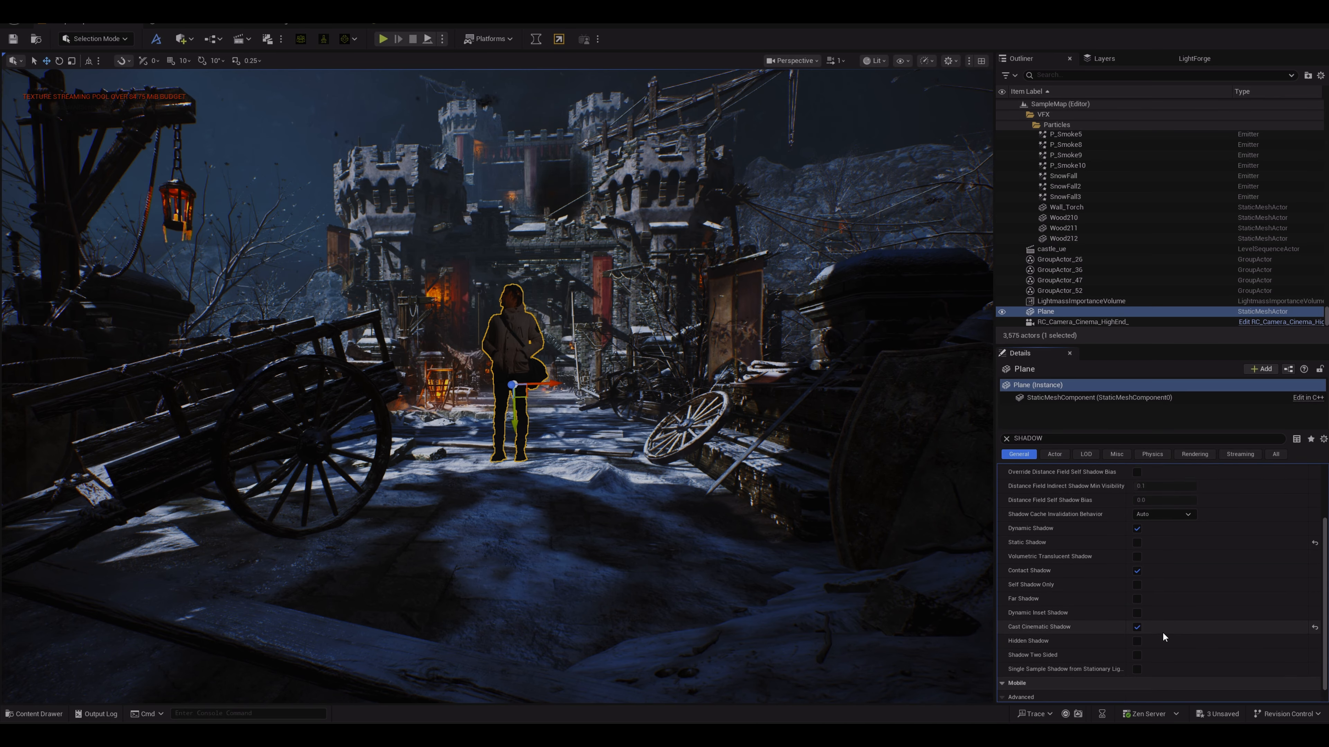
scroll(1163, 631, "up", 4)
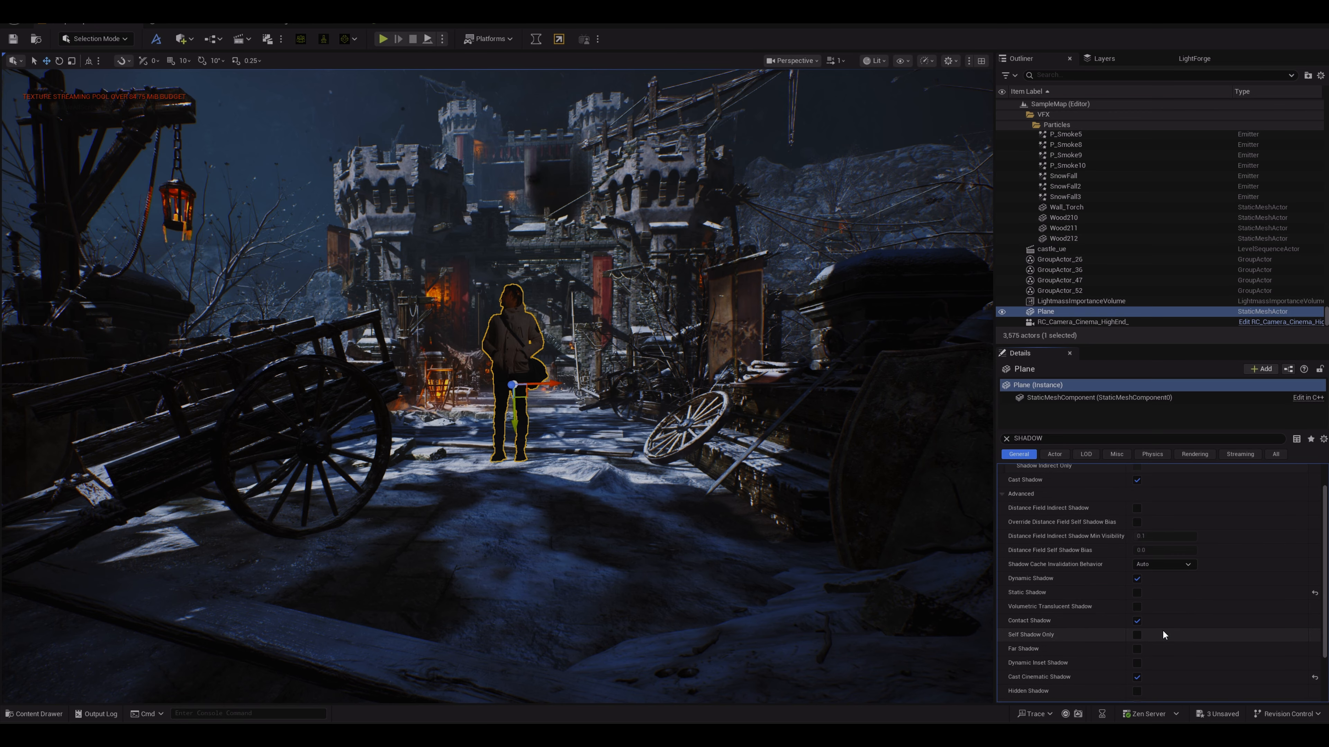
left_click(1005, 438)
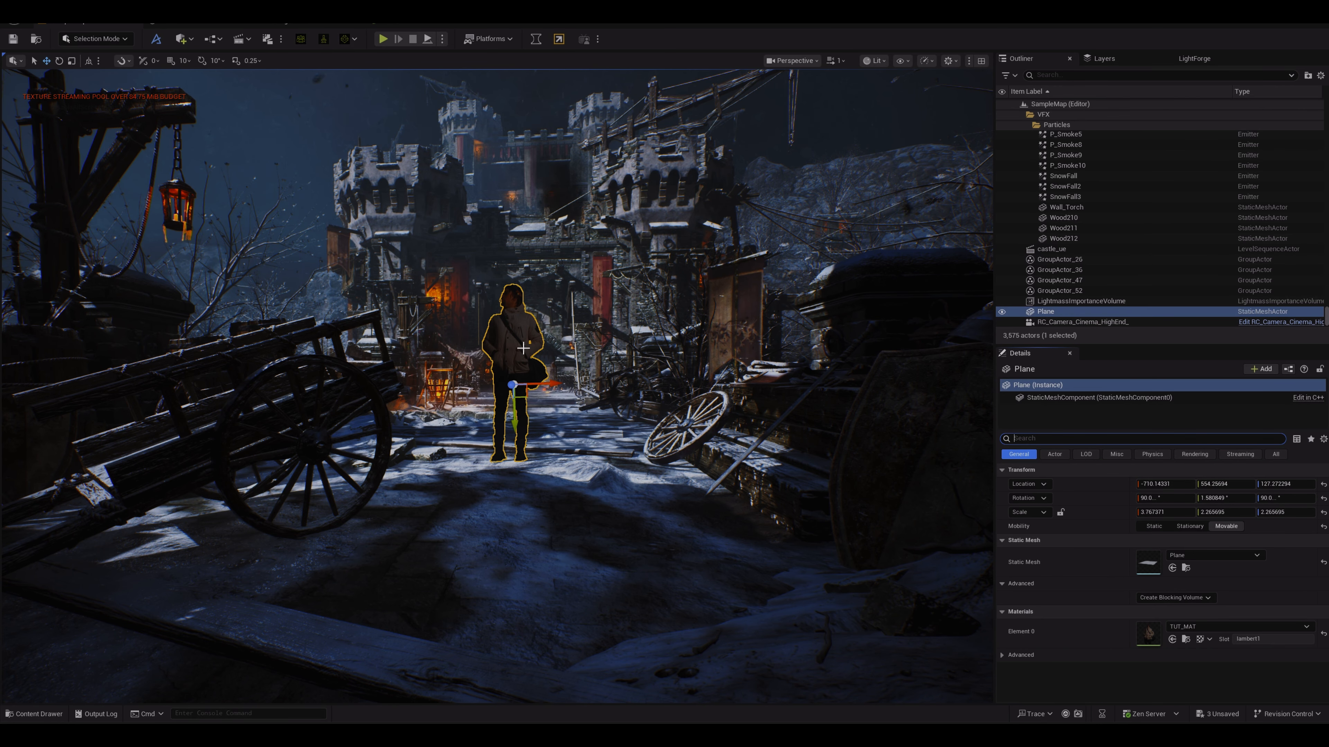
Step: In TUT_MAT, remove the Multiply node and connect the texture's RGB output to Base Color
left_click_drag(551, 383, 556, 383)
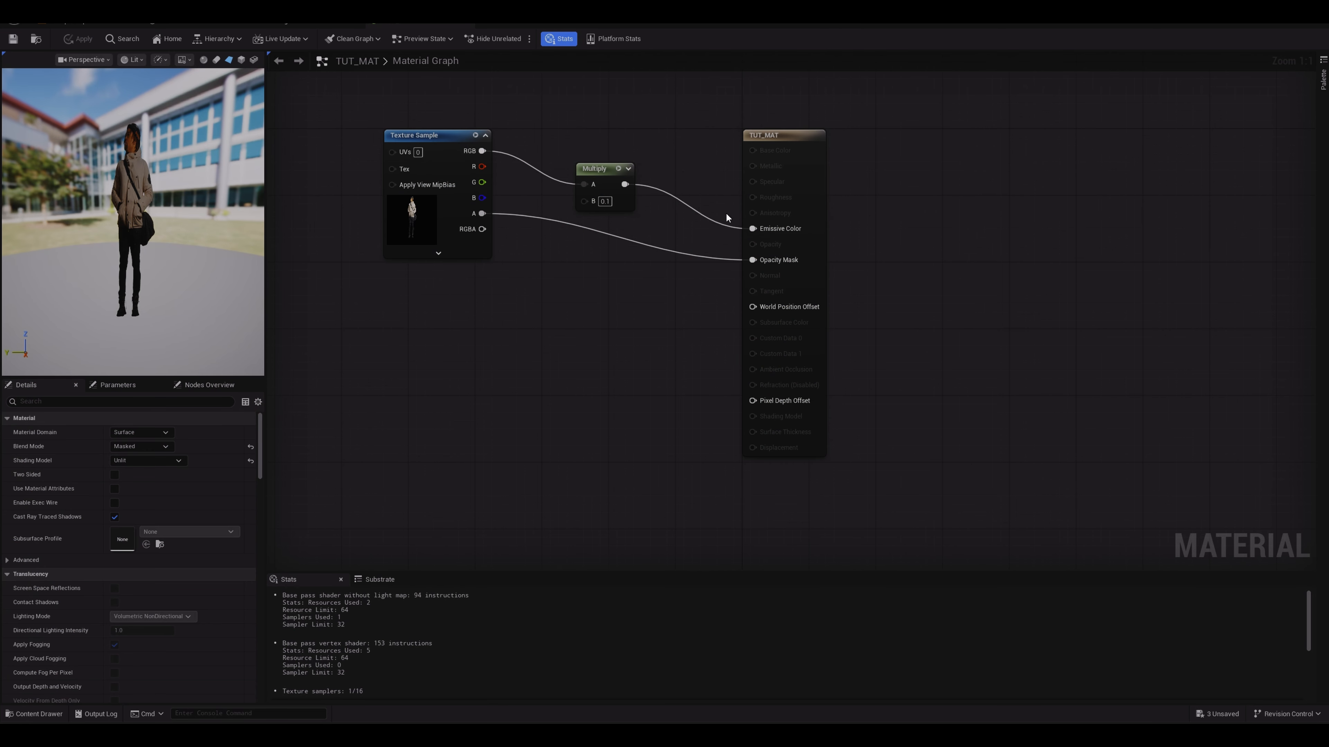
left_click_drag(752, 229, 751, 150)
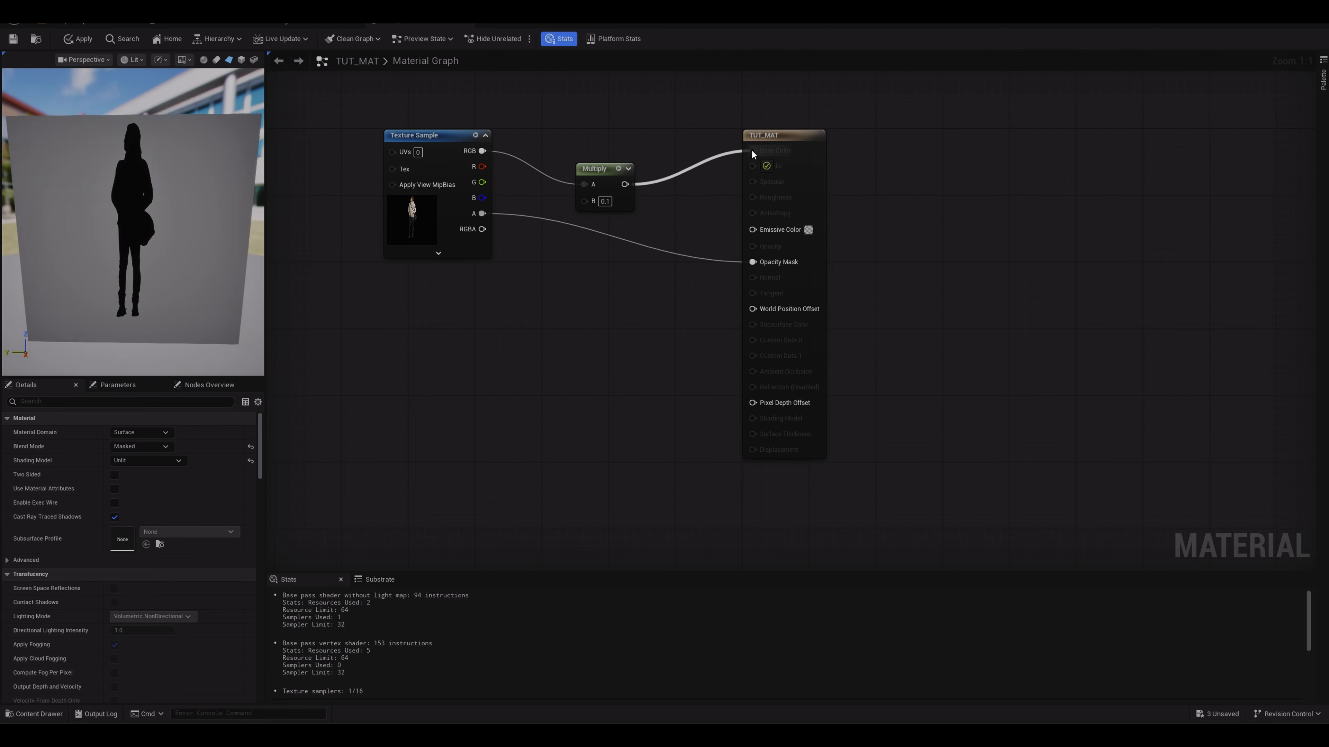
left_click(603, 169)
key("Delete")
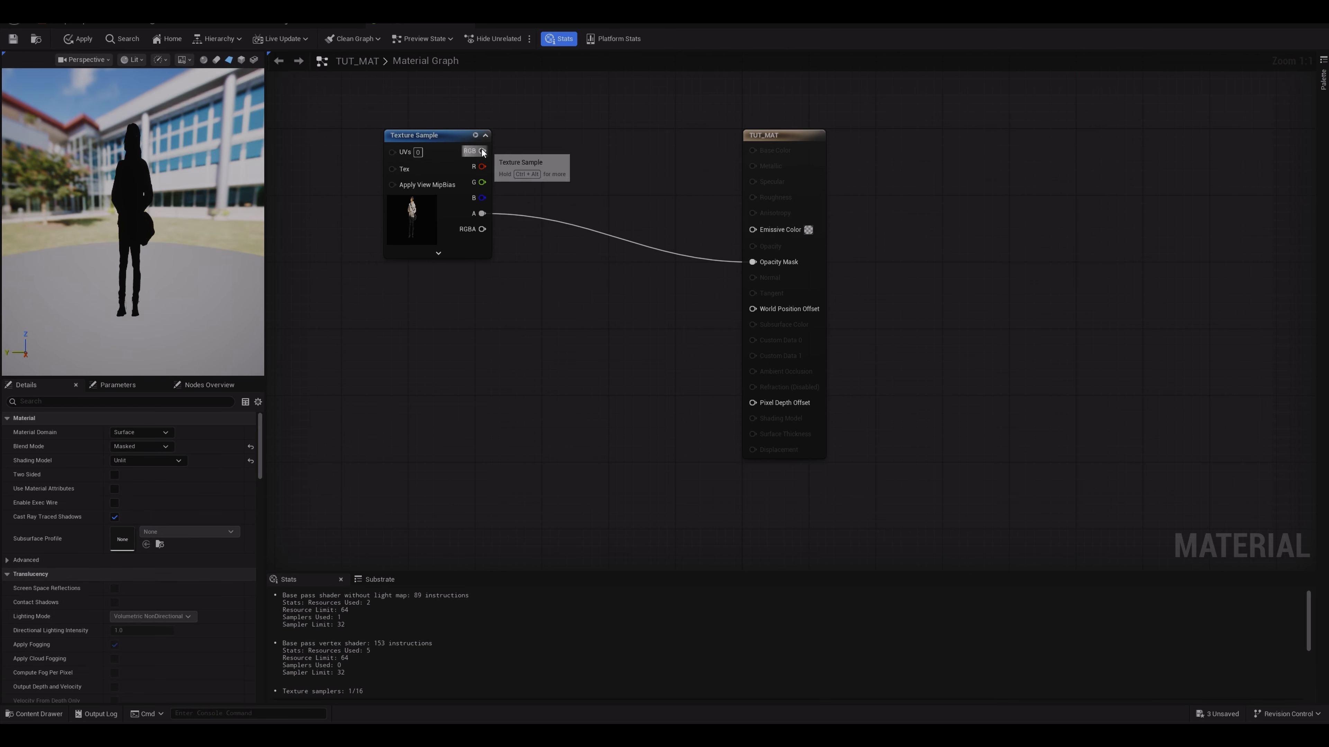
left_click_drag(482, 152, 756, 150)
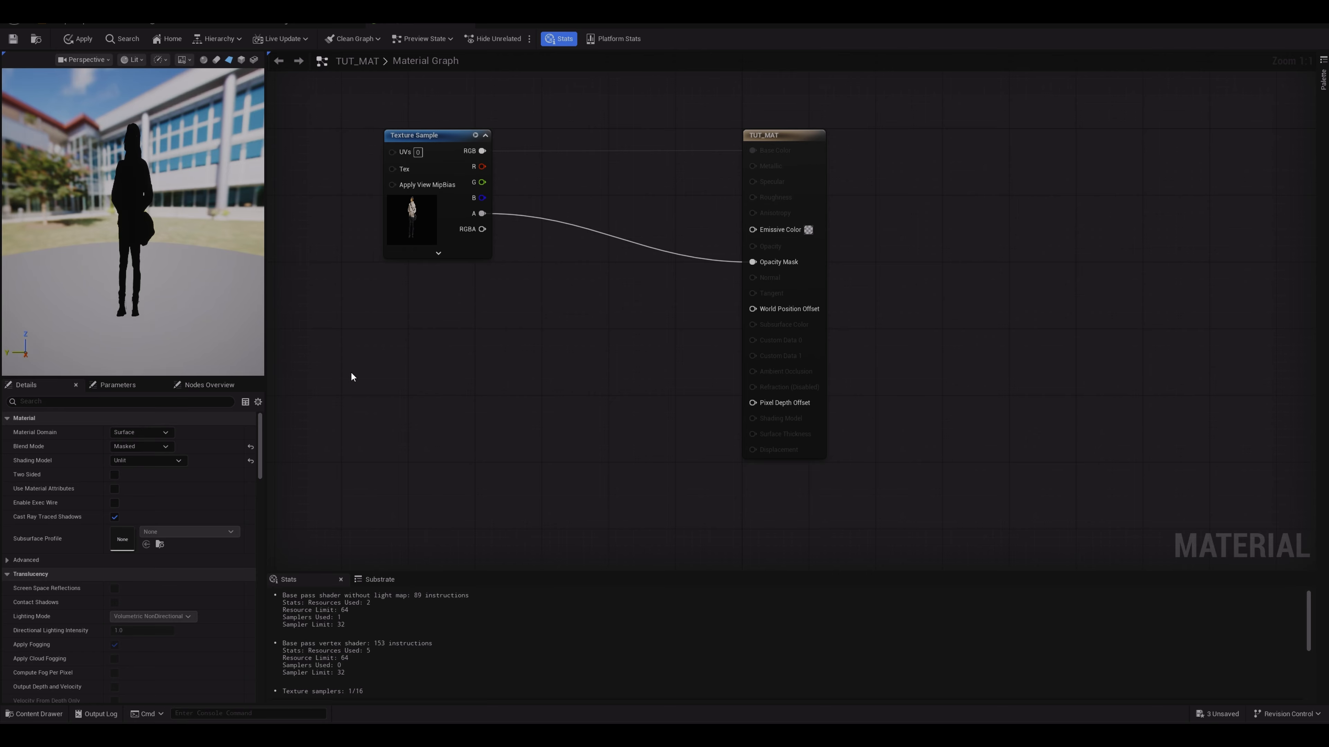
Step: Switch the TUT_MAT material's shading model back to Default Lit and apply it
left_click(791, 141)
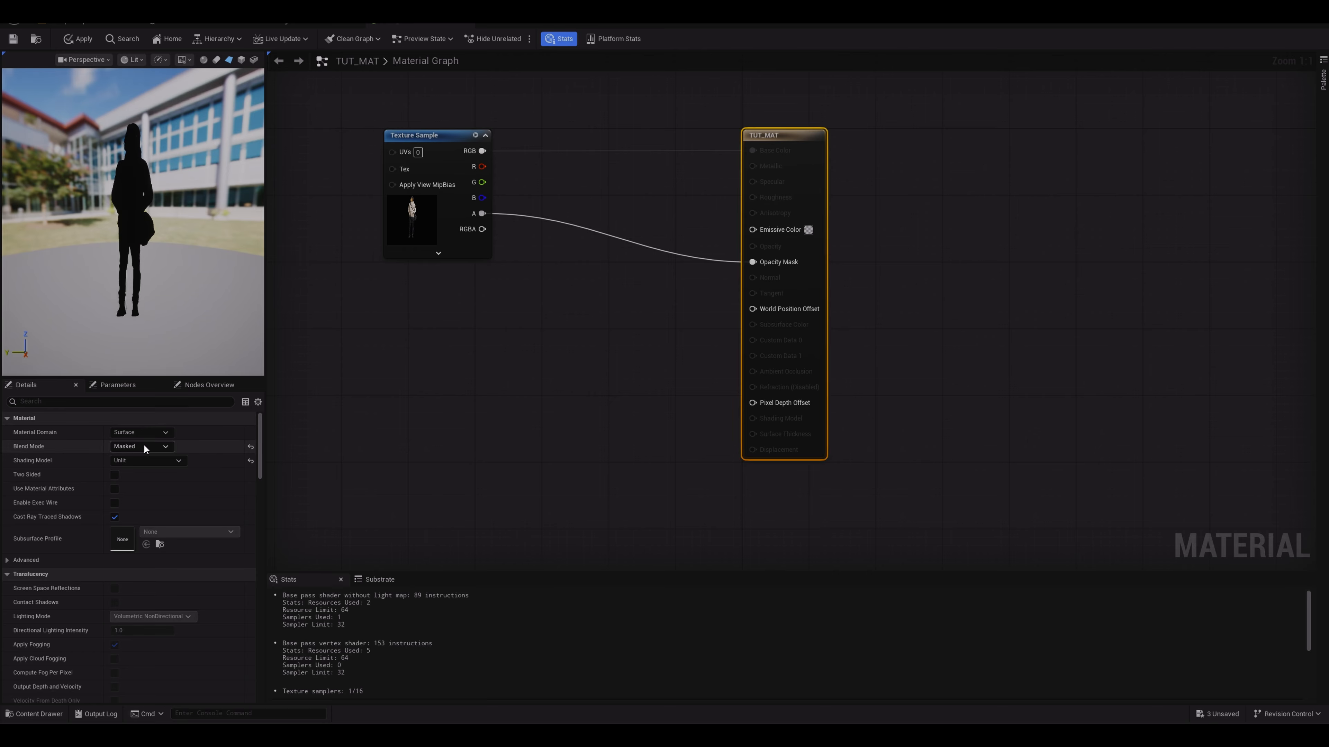
left_click(142, 461)
left_click(138, 478)
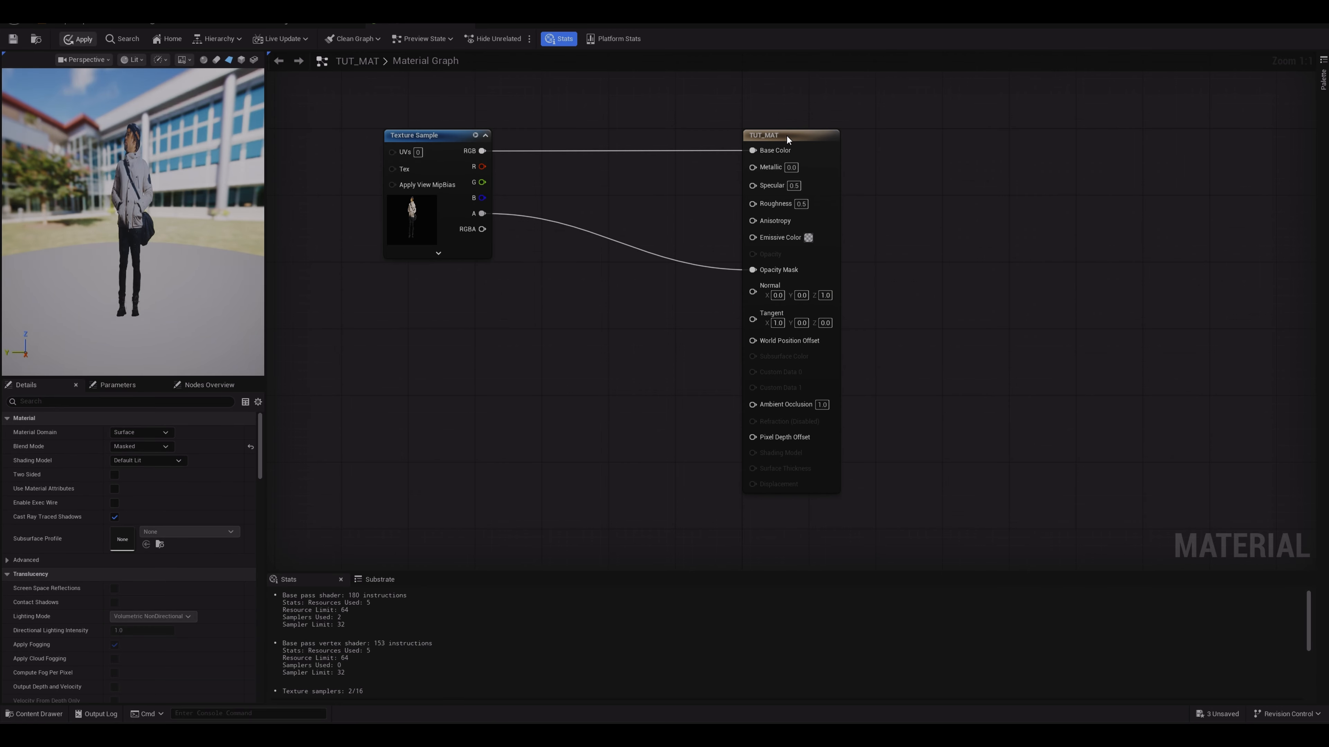
left_click(102, 22)
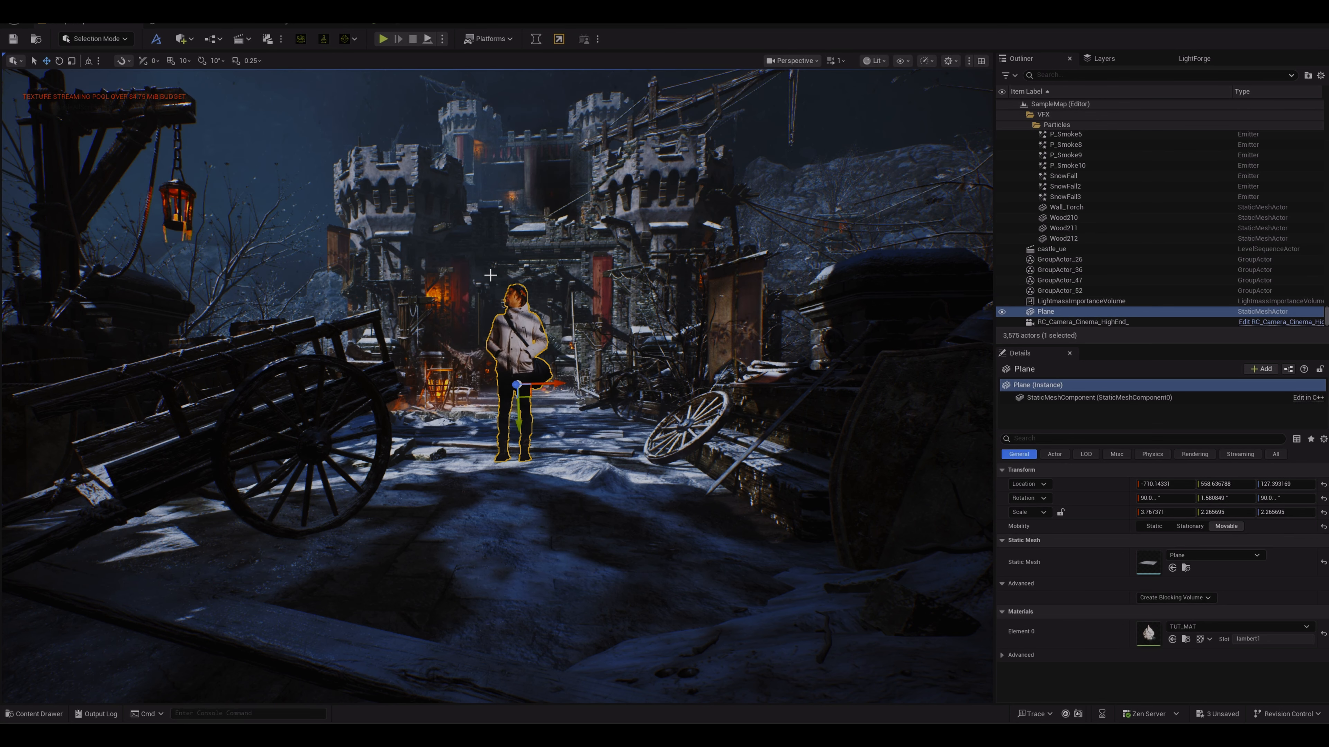
Step: Nudge the video plane slightly and pull the left wheelbarrow further back along the street
left_click_drag(557, 383, 552, 384)
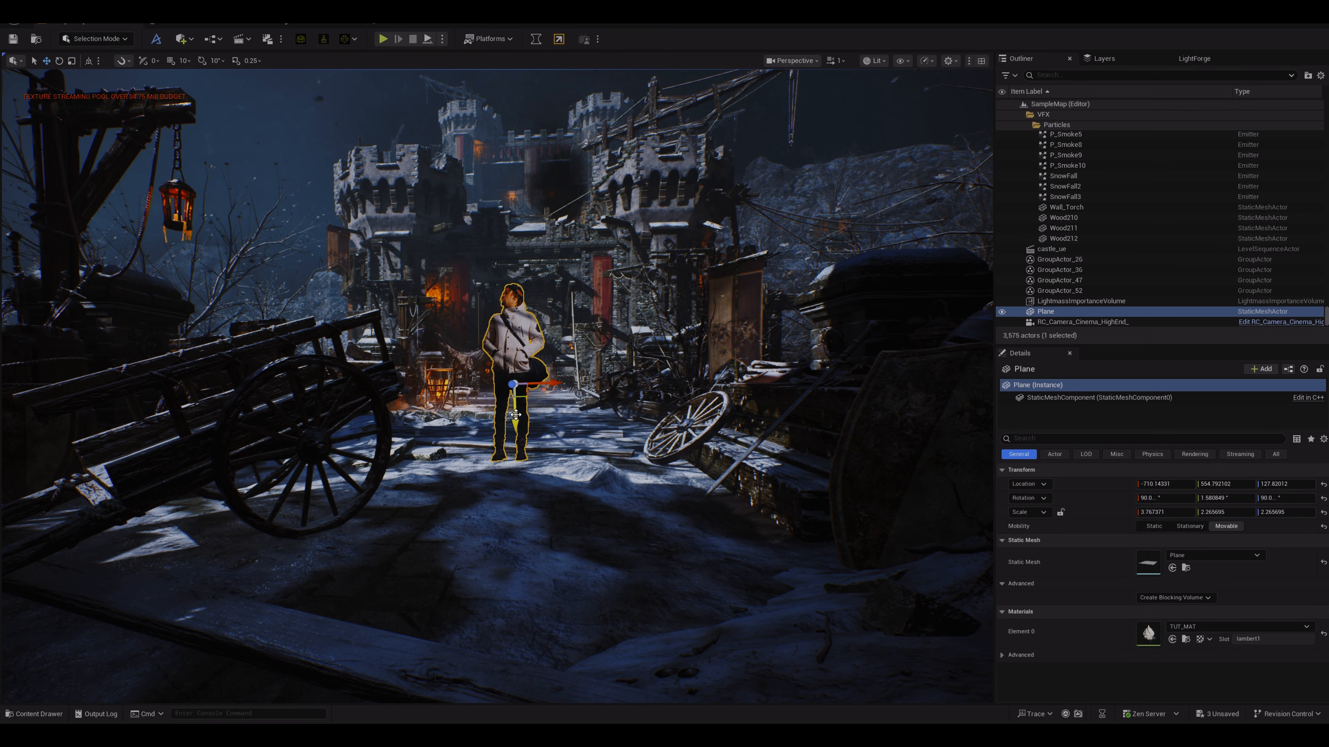
left_click(351, 378)
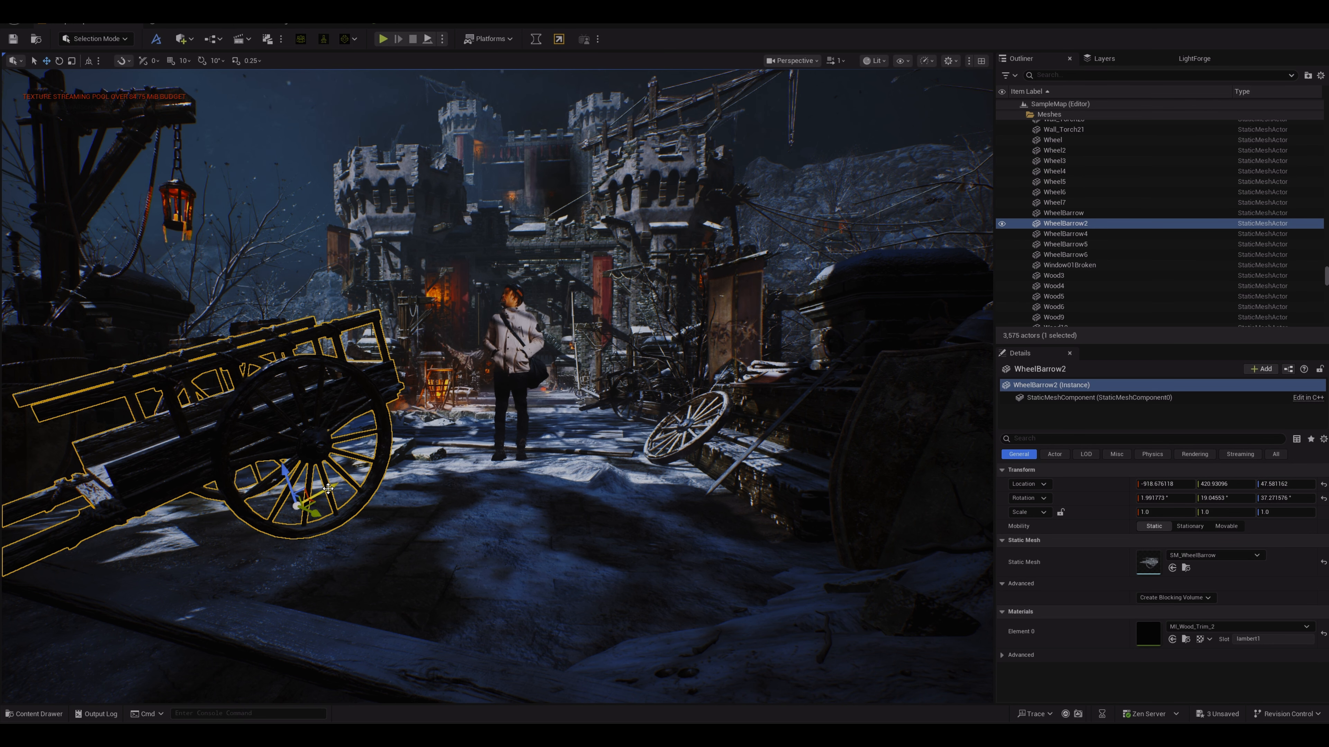
left_click_drag(339, 490, 316, 425)
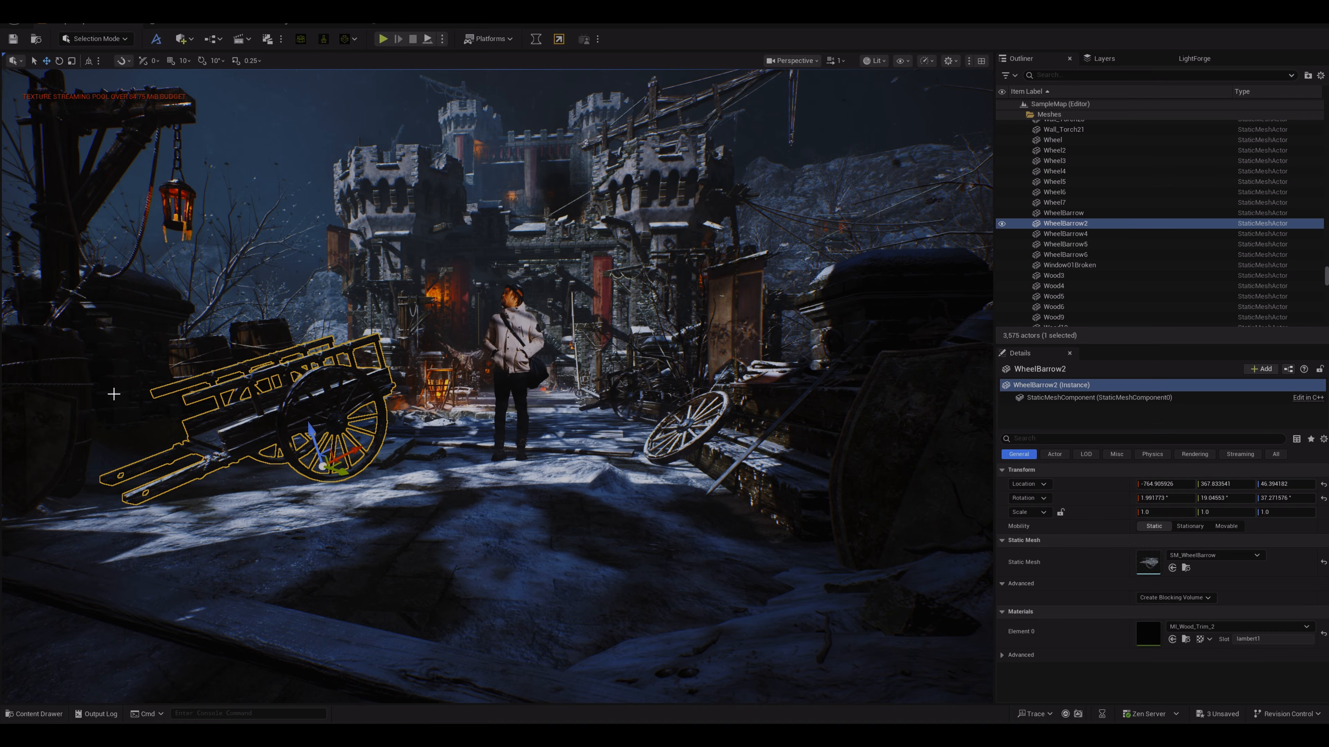
left_click(88, 383)
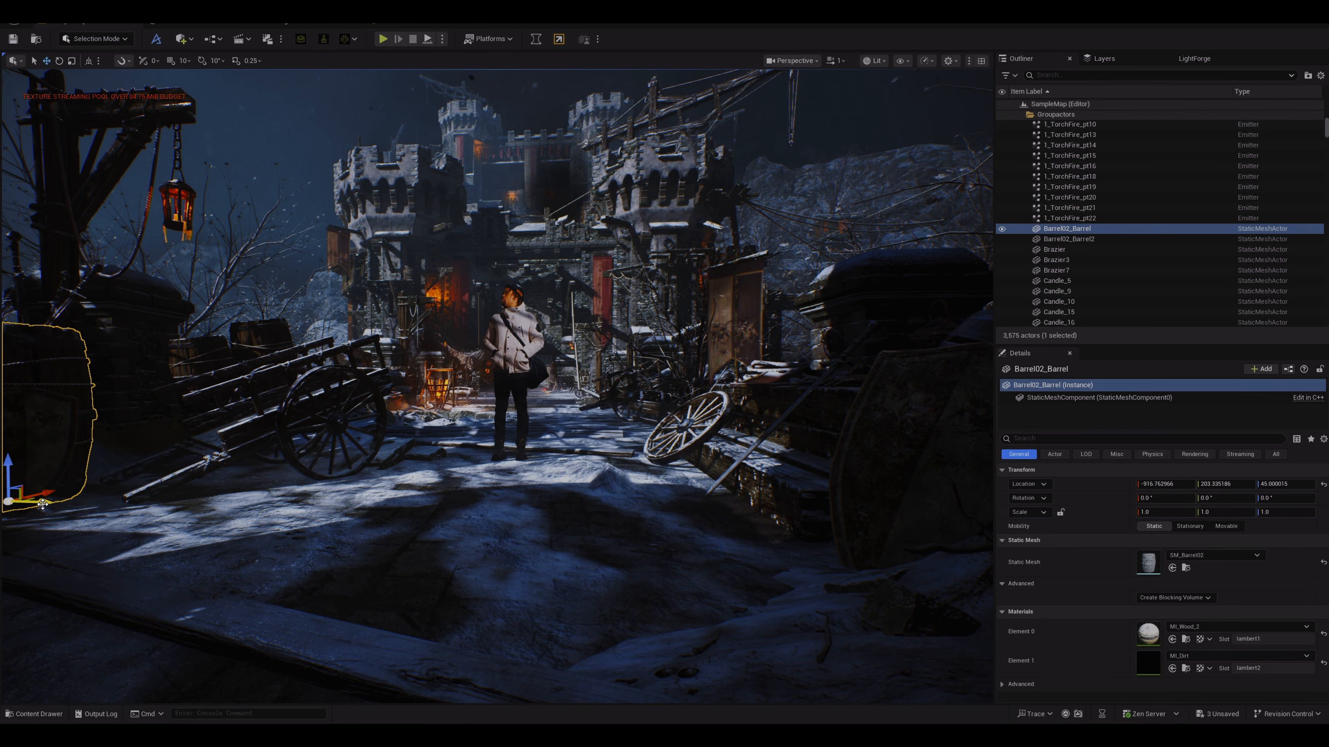
left_click_drag(43, 504, 448, 537)
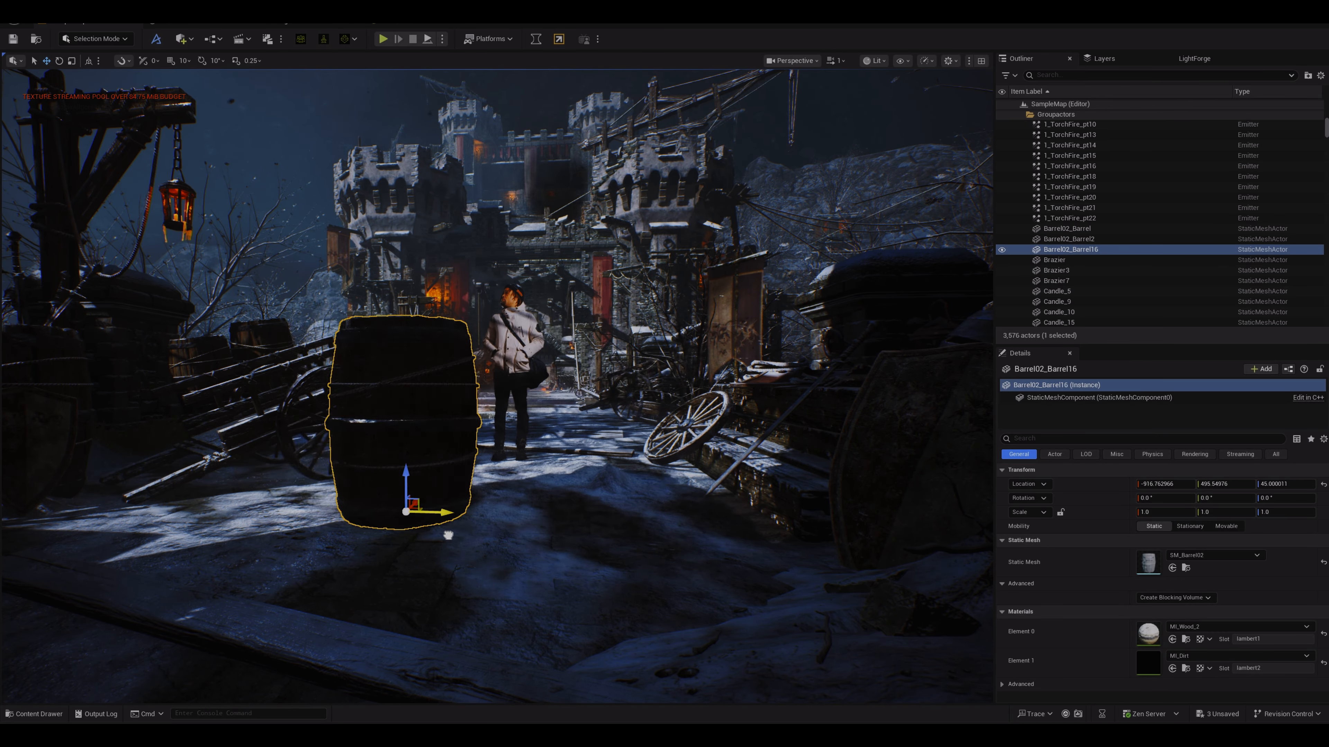
key("e")
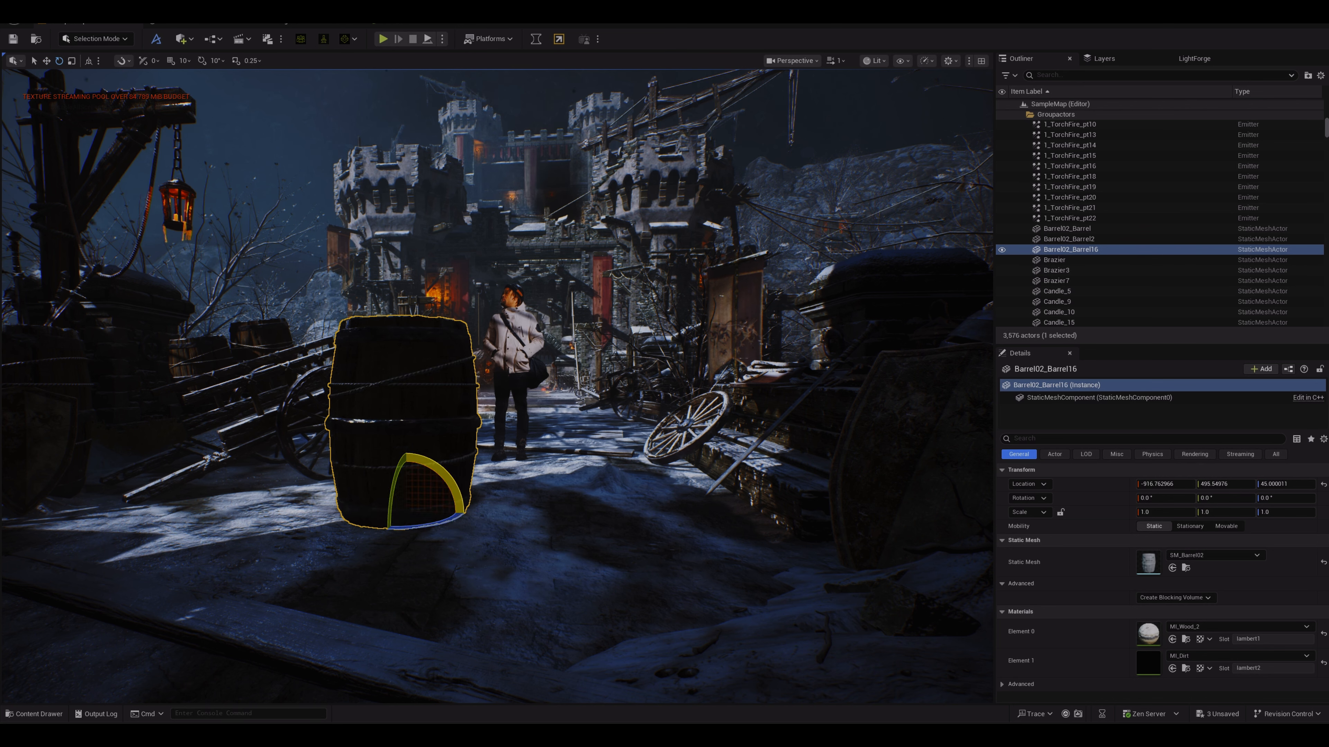
left_click_drag(442, 474, 467, 512)
key("Delete")
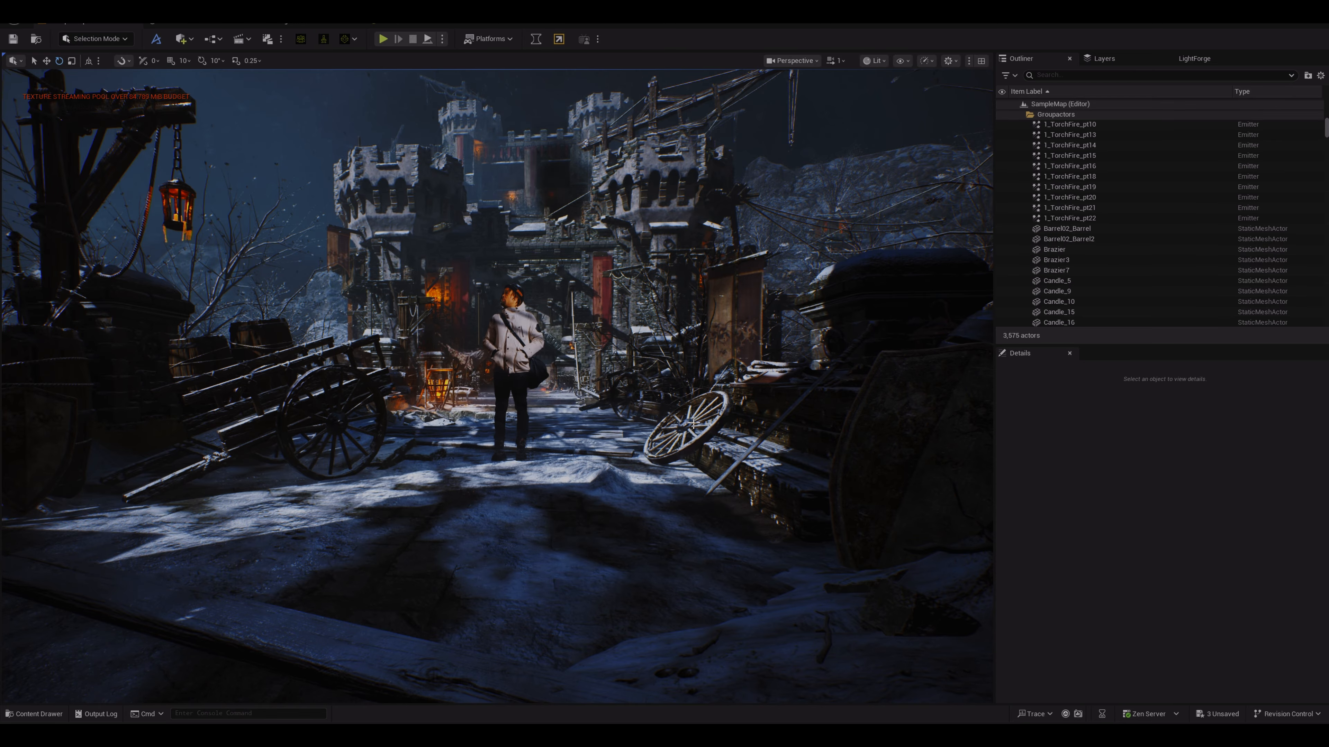
Step: Lay a wheel flat on the ground in front of the figure
left_click(508, 392)
left_click(714, 407)
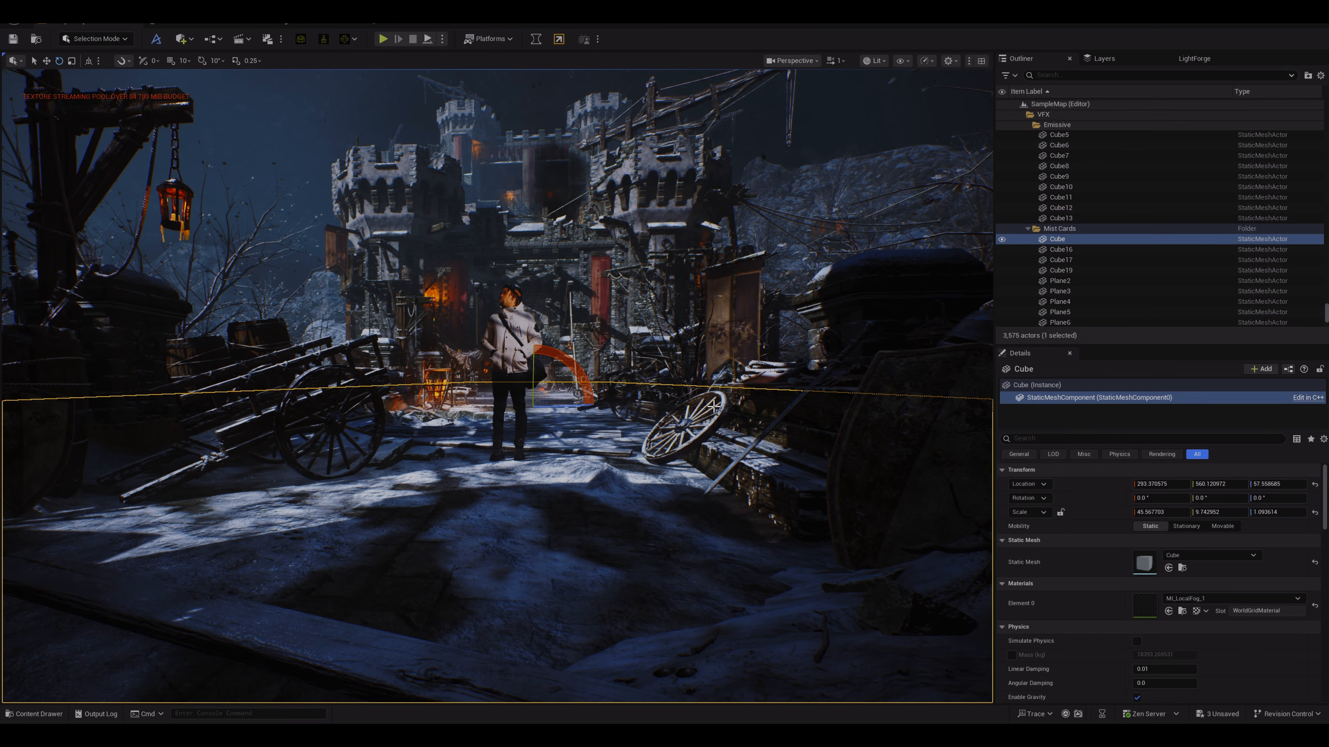
left_click(724, 399)
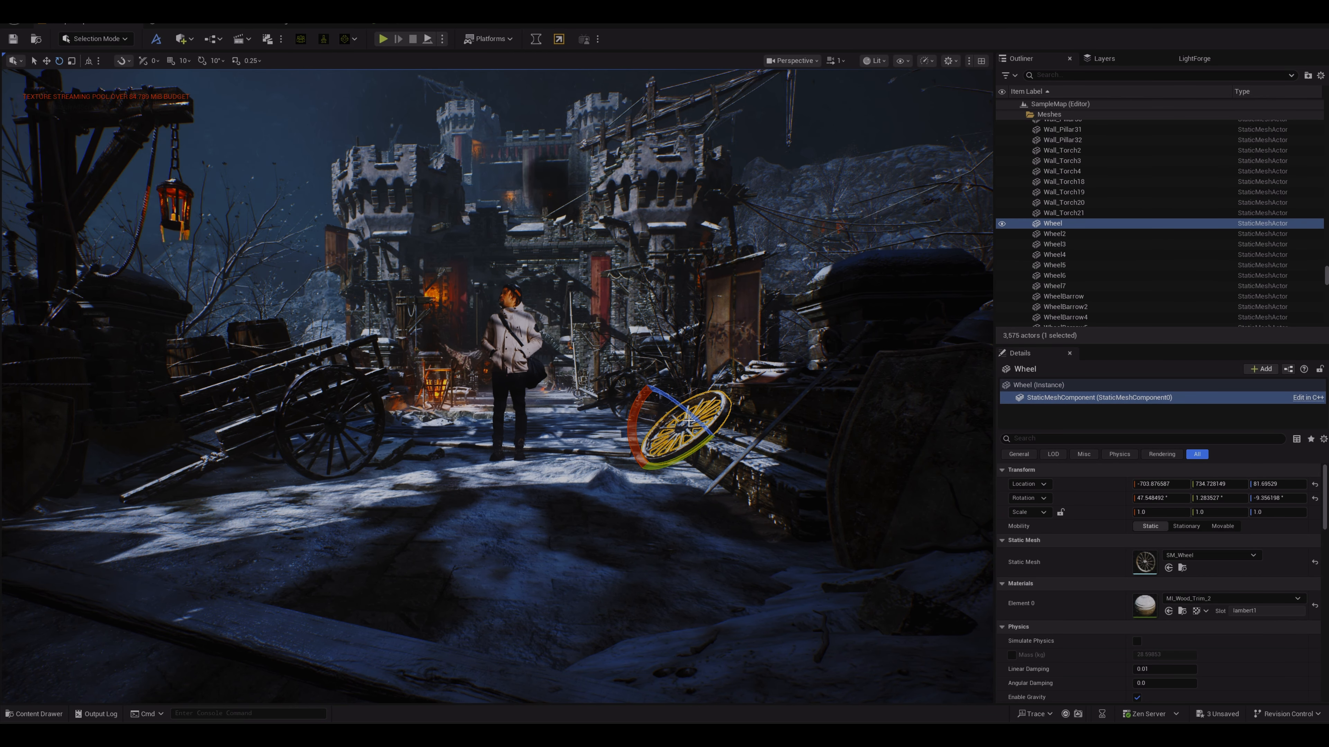
key("w")
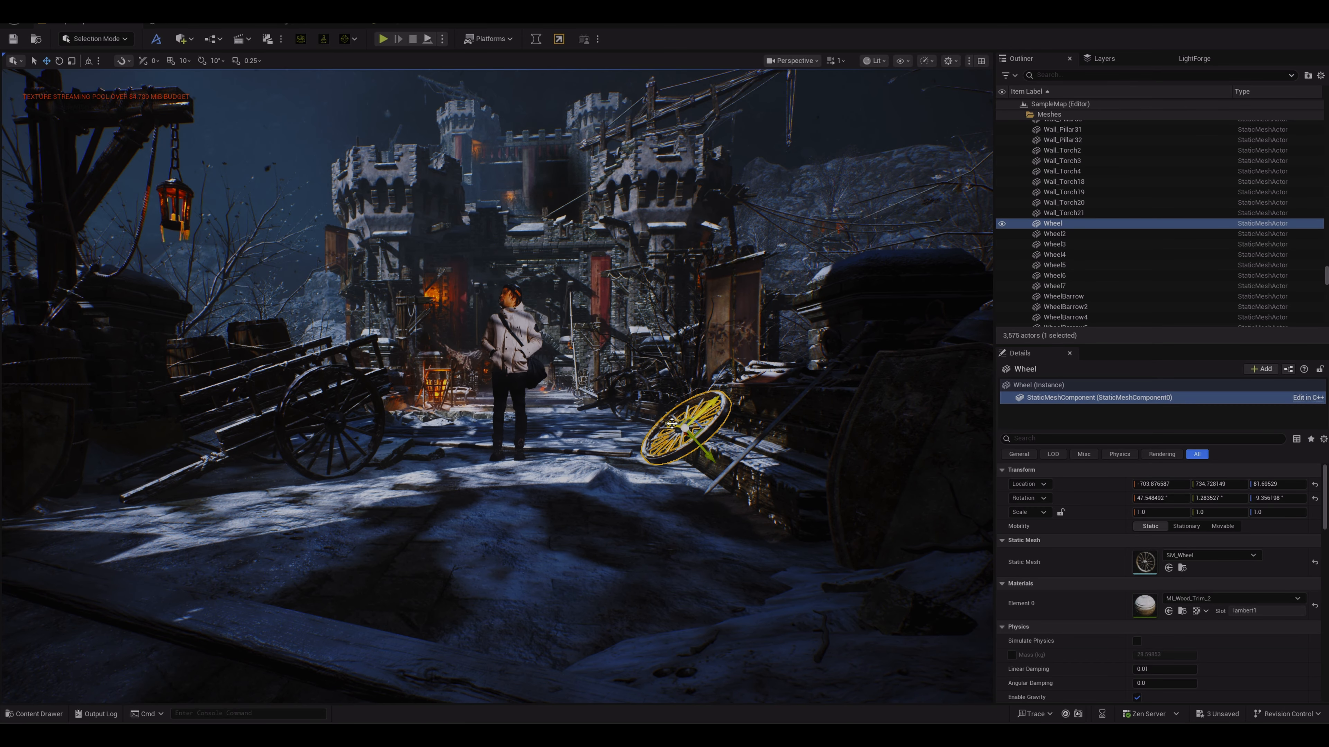
left_click_drag(672, 422, 663, 415)
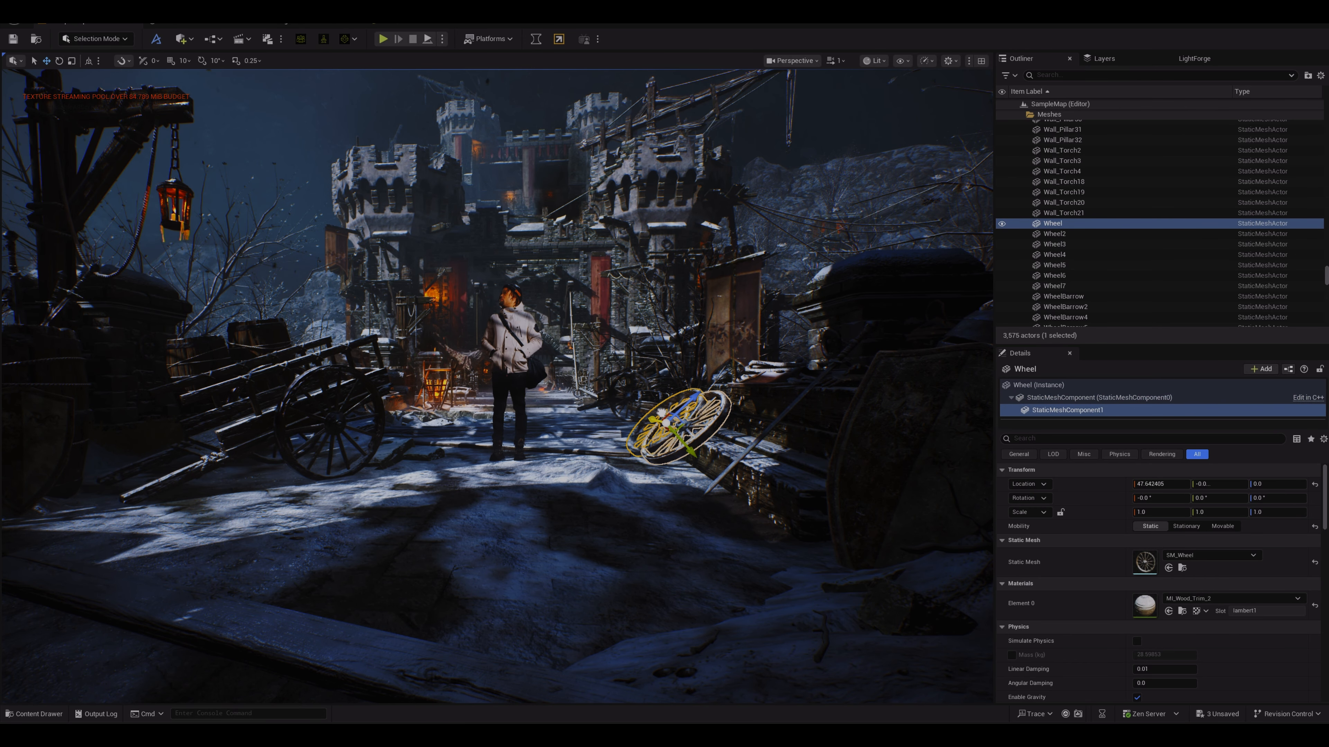
key("e")
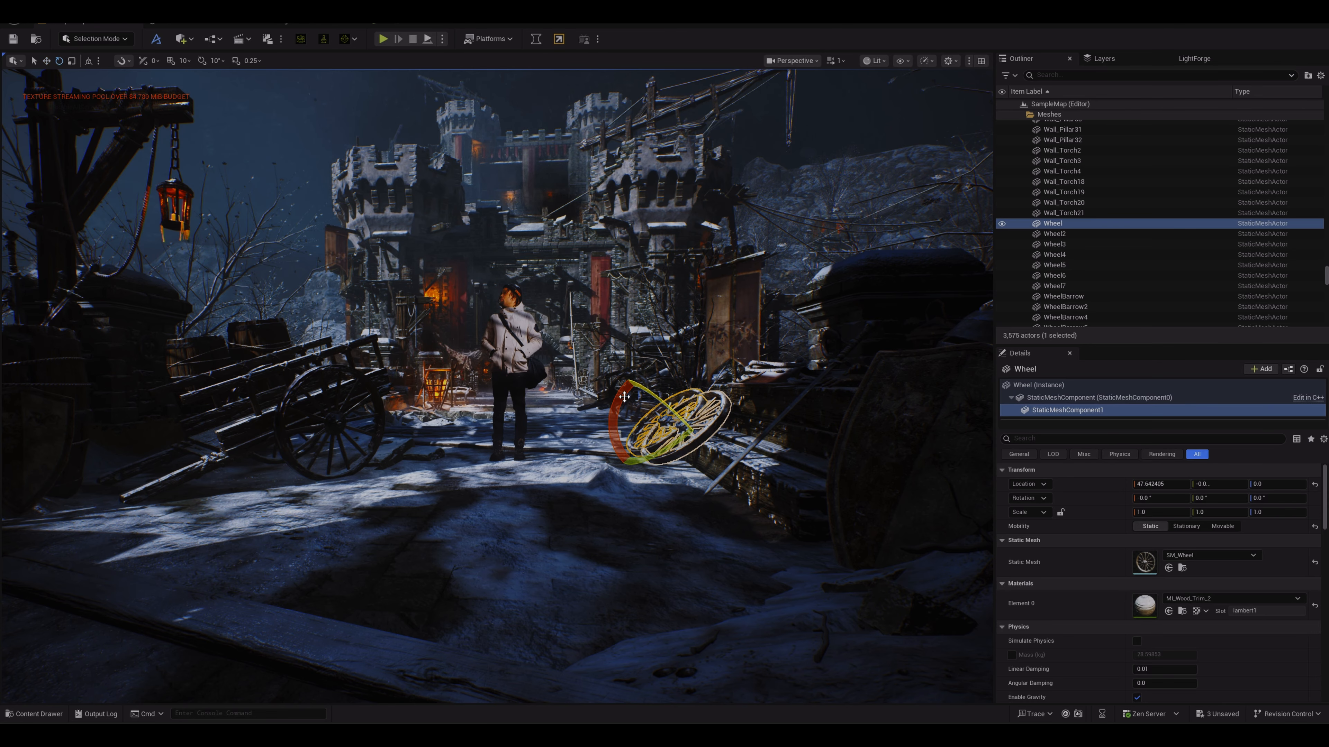
left_click_drag(624, 397, 623, 401)
left_click_drag(714, 380, 467, 460)
Step: Move the flat wheel down onto the ground and slightly left near the figure's feet
key("w")
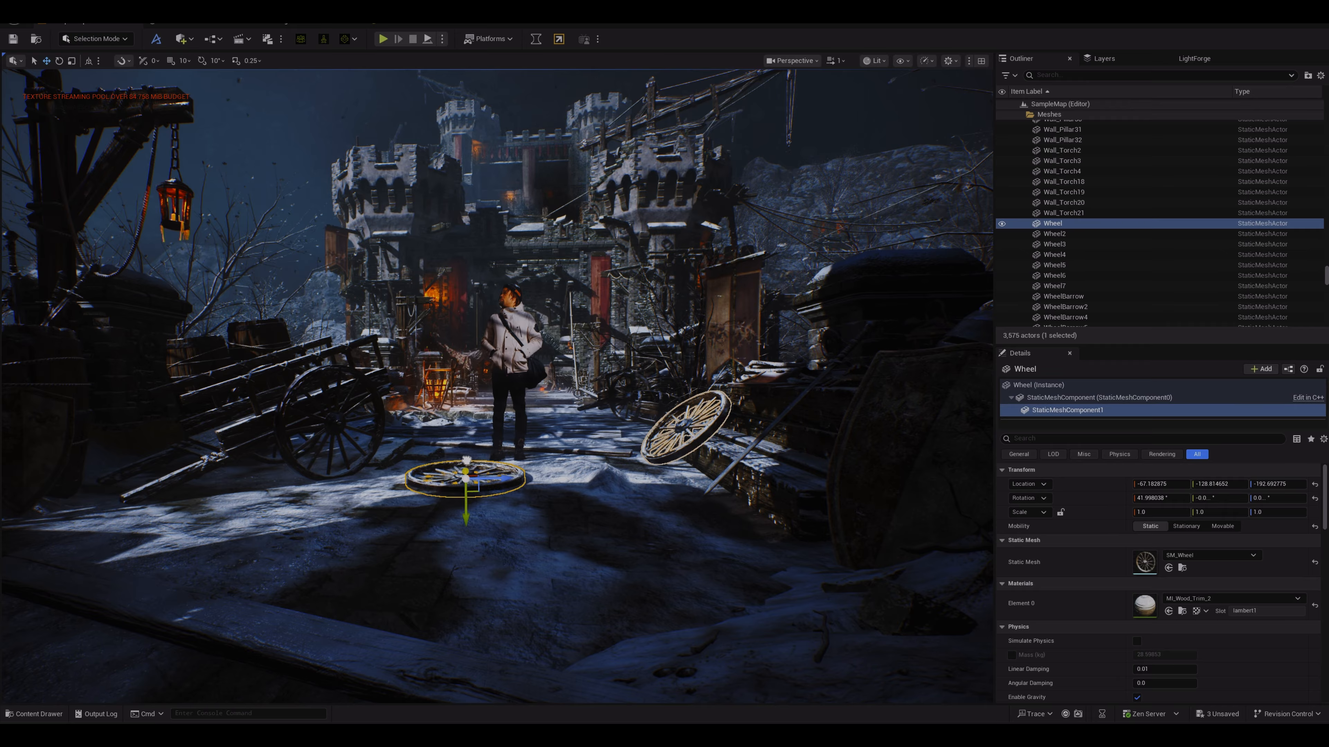
left_click_drag(467, 469, 466, 463)
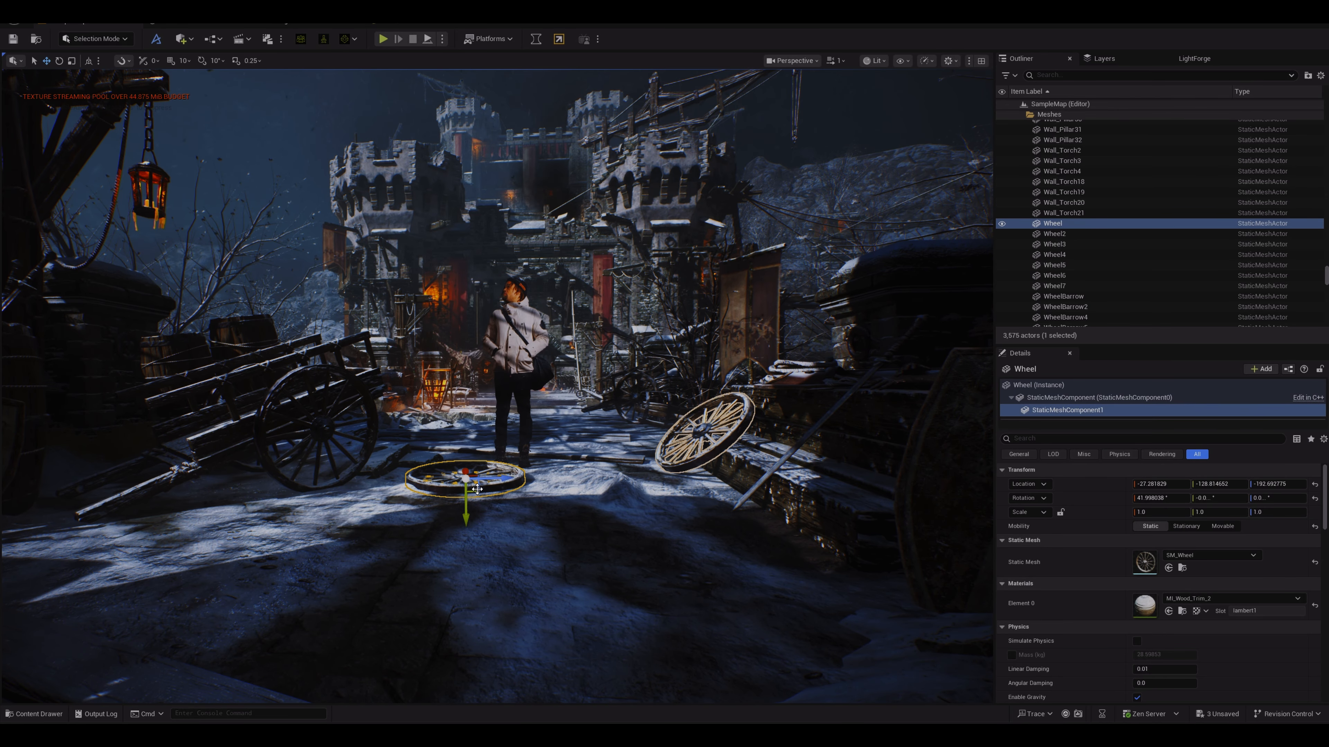
left_click_drag(465, 513, 466, 511)
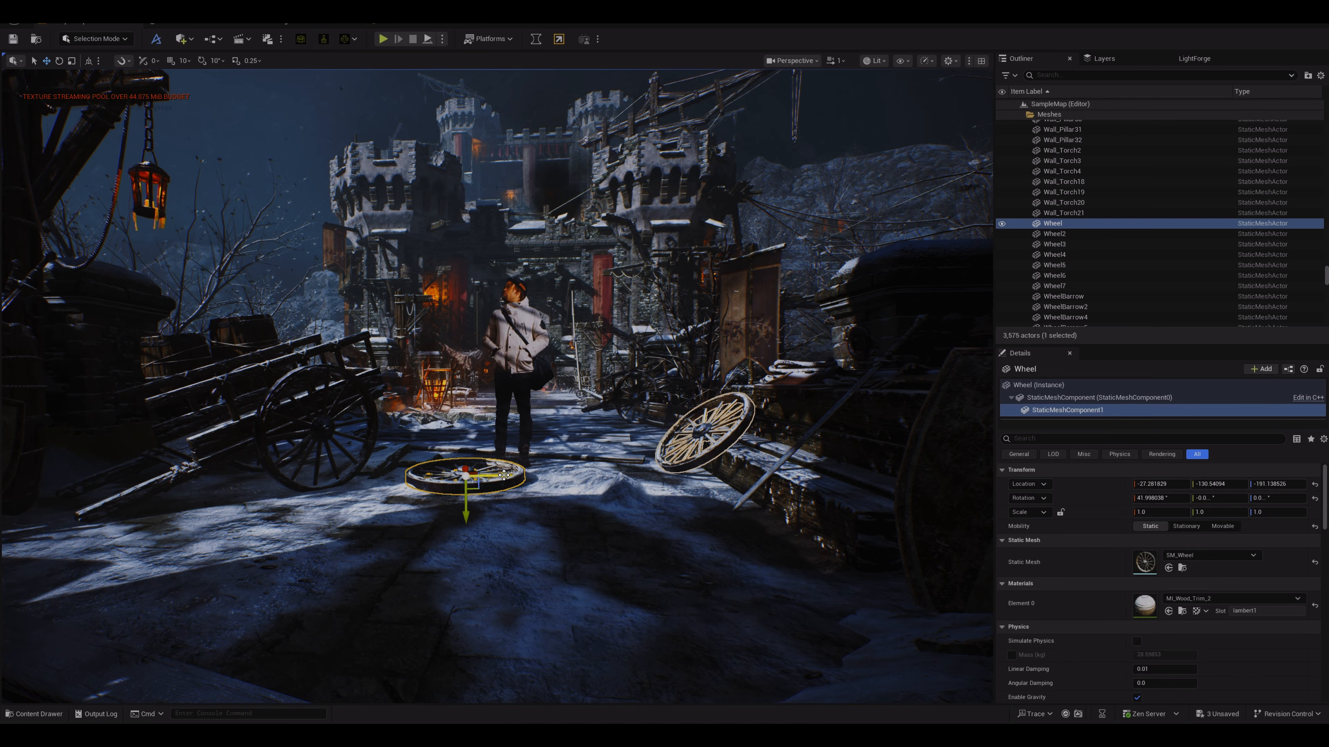
left_click_drag(466, 511, 451, 511)
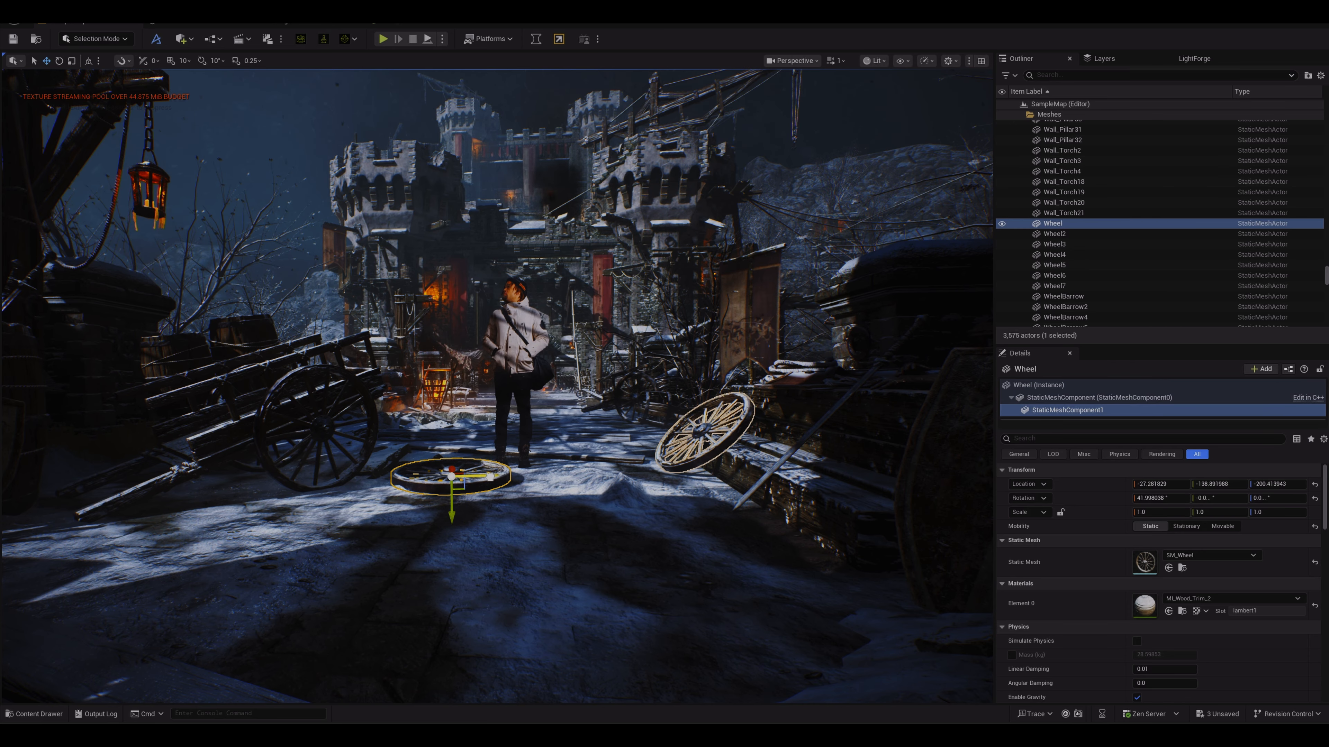
Step: Shift the video plane slightly further along the street
left_click(506, 368)
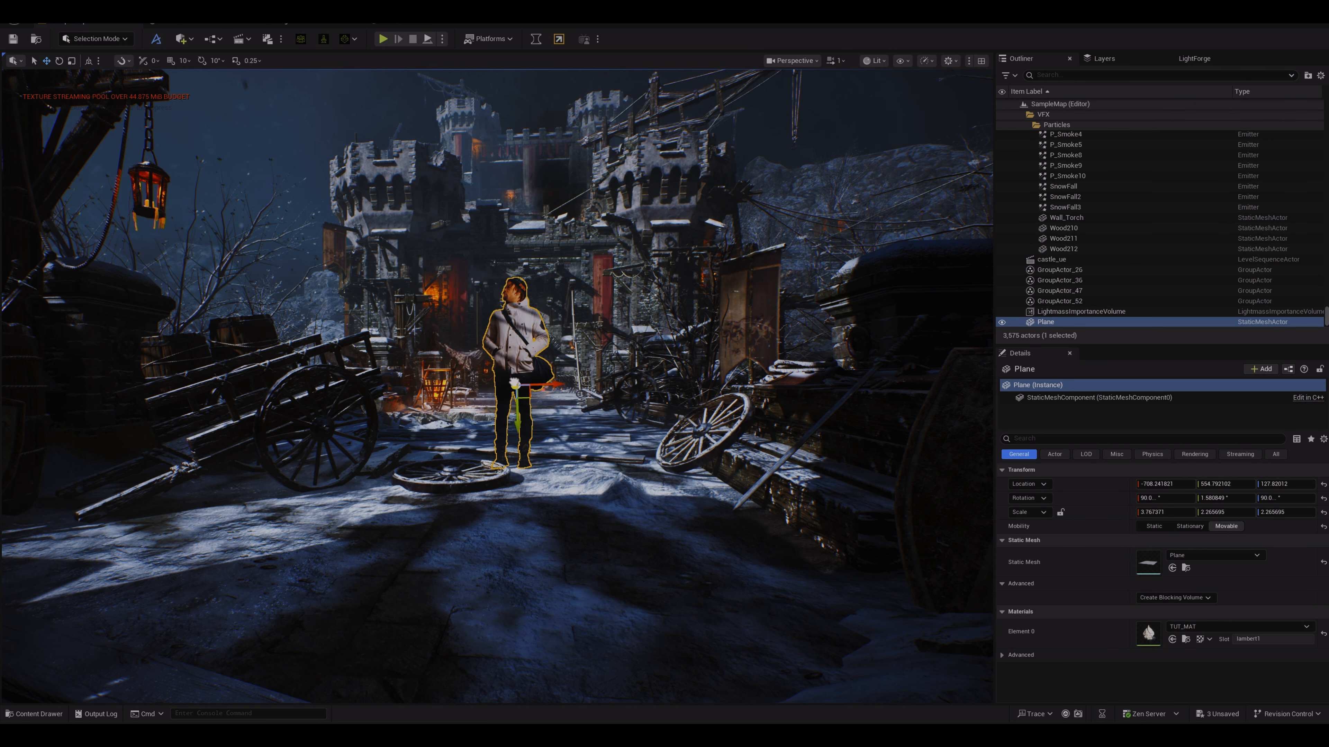
left_click_drag(515, 383, 518, 386)
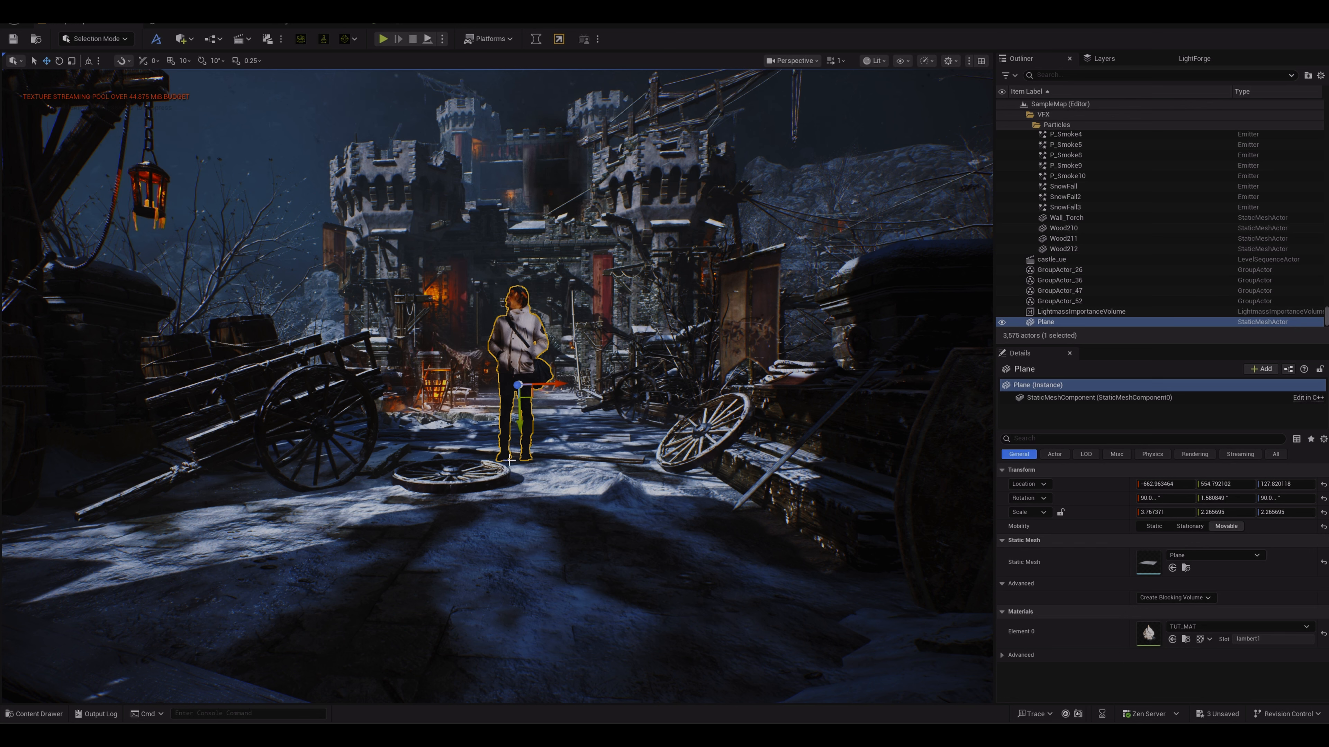
left_click(517, 250)
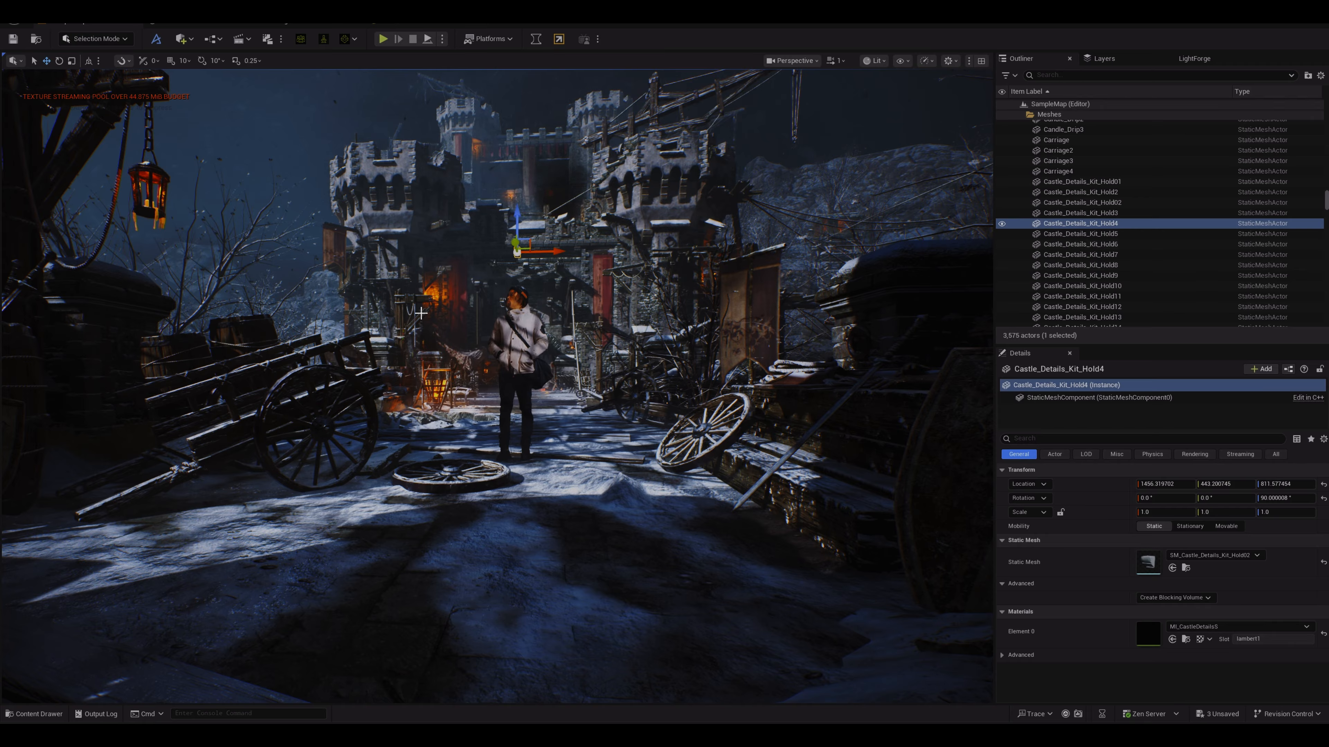
Step: Save all changes to the project
left_click(41, 19)
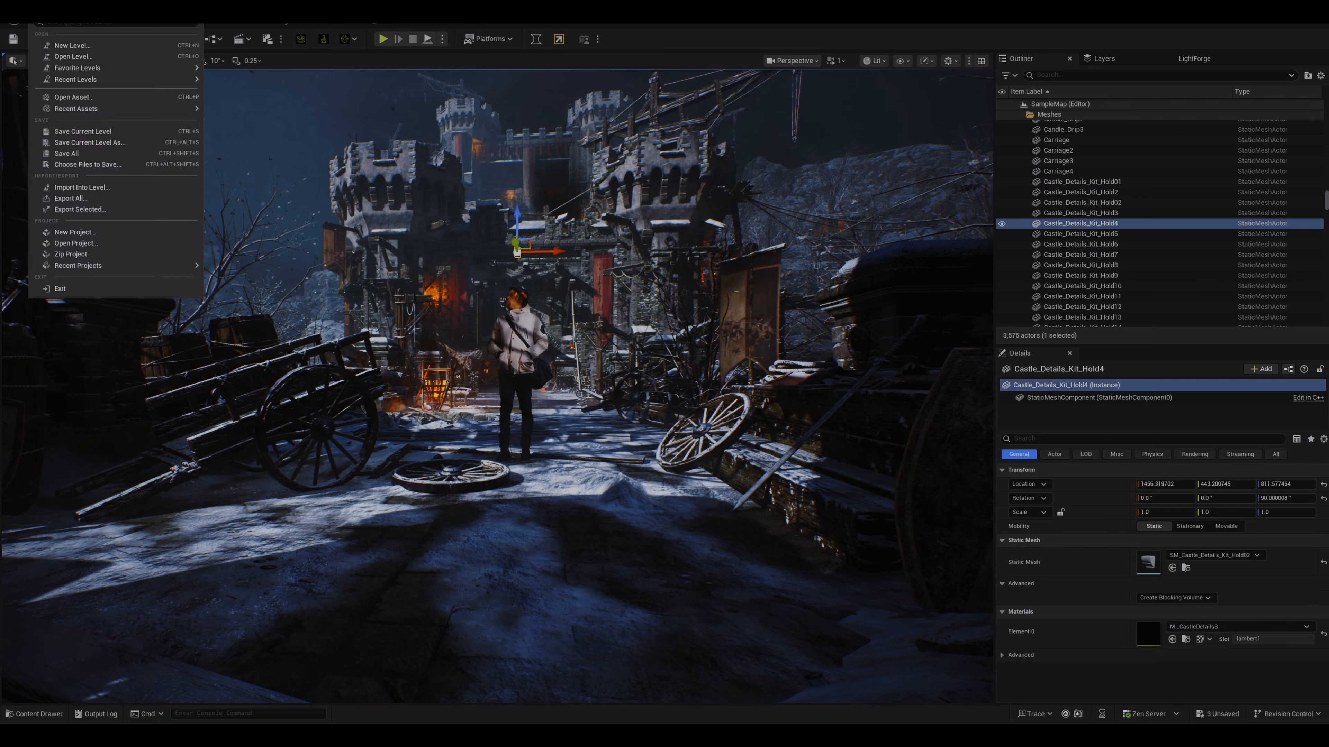
mouse_move(68, 112)
left_click(68, 153)
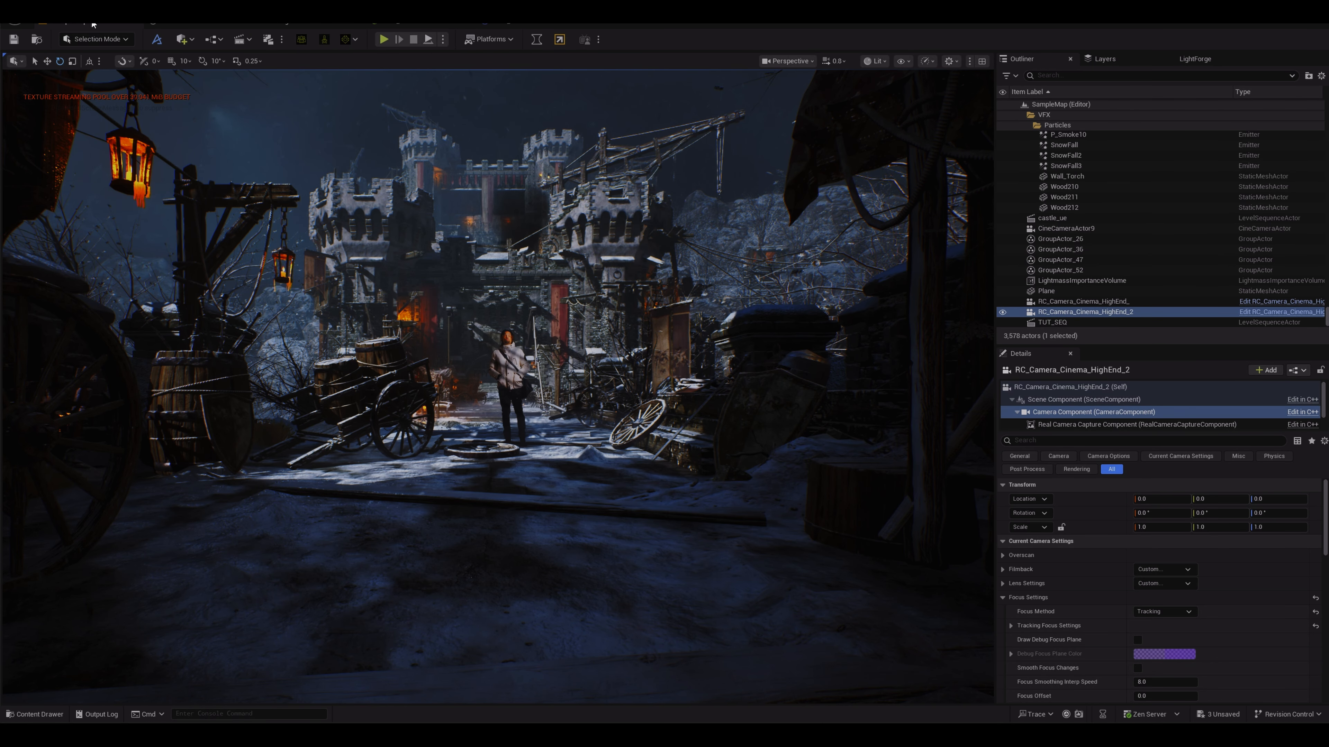
Step: Open the Plugins window and search for MOVIE plugins
left_click(79, 22)
left_click(89, 179)
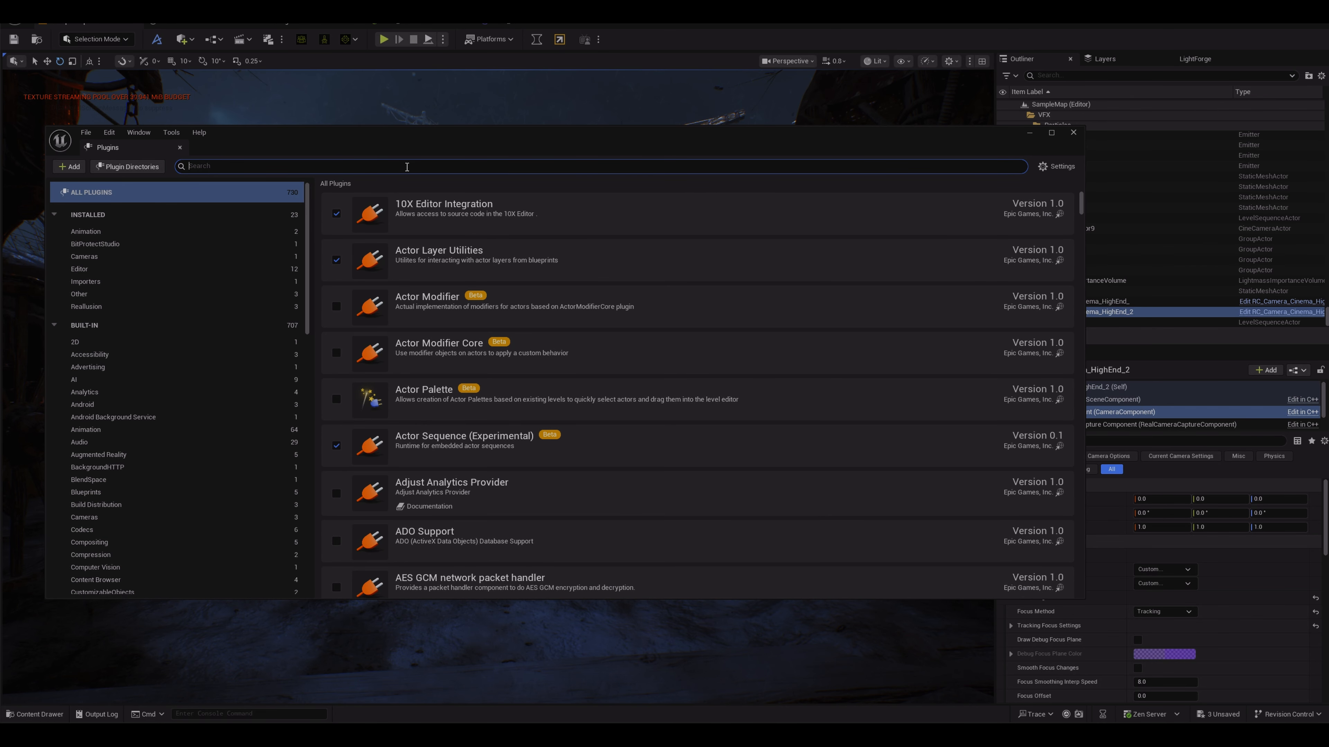
type("MOVIE")
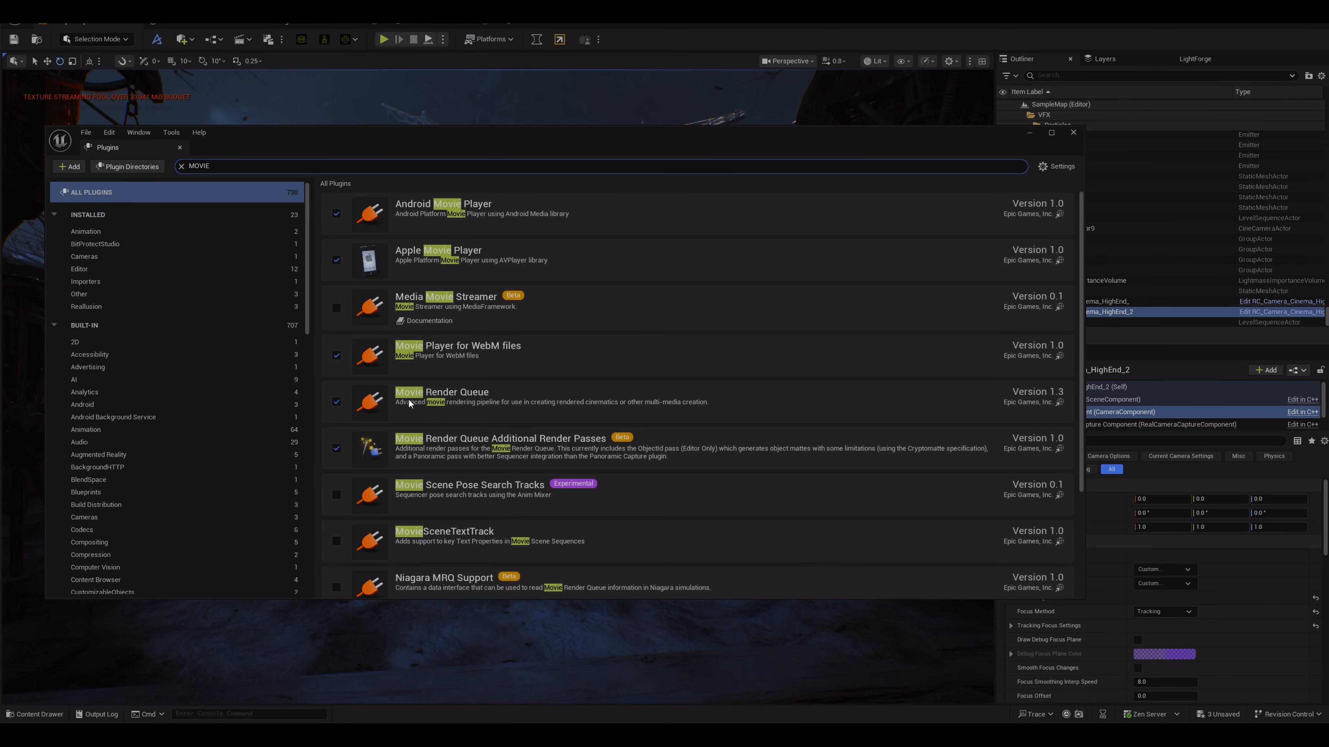
left_click(1074, 132)
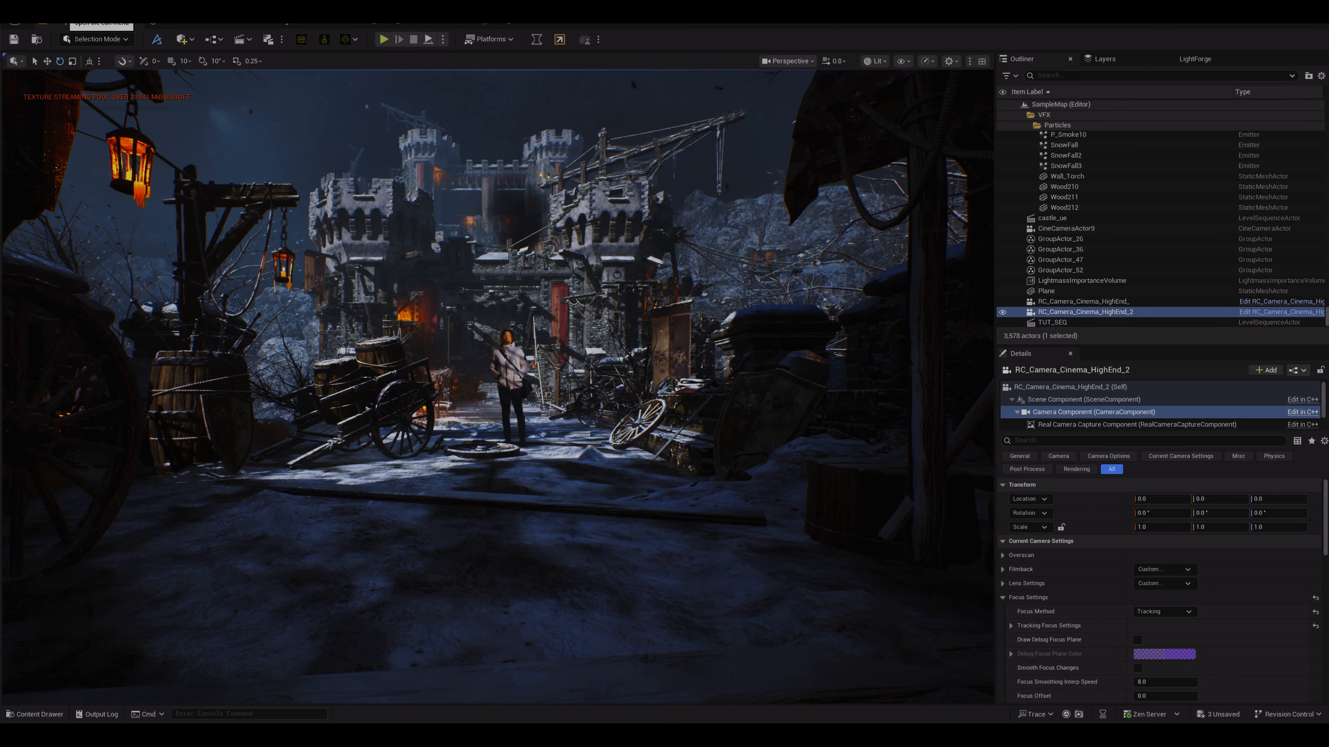
Step: In Project Settings, search for COLOR and choose ACES AP1 / ACEScg as the Working Color Space
left_click(64, 19)
left_click(97, 170)
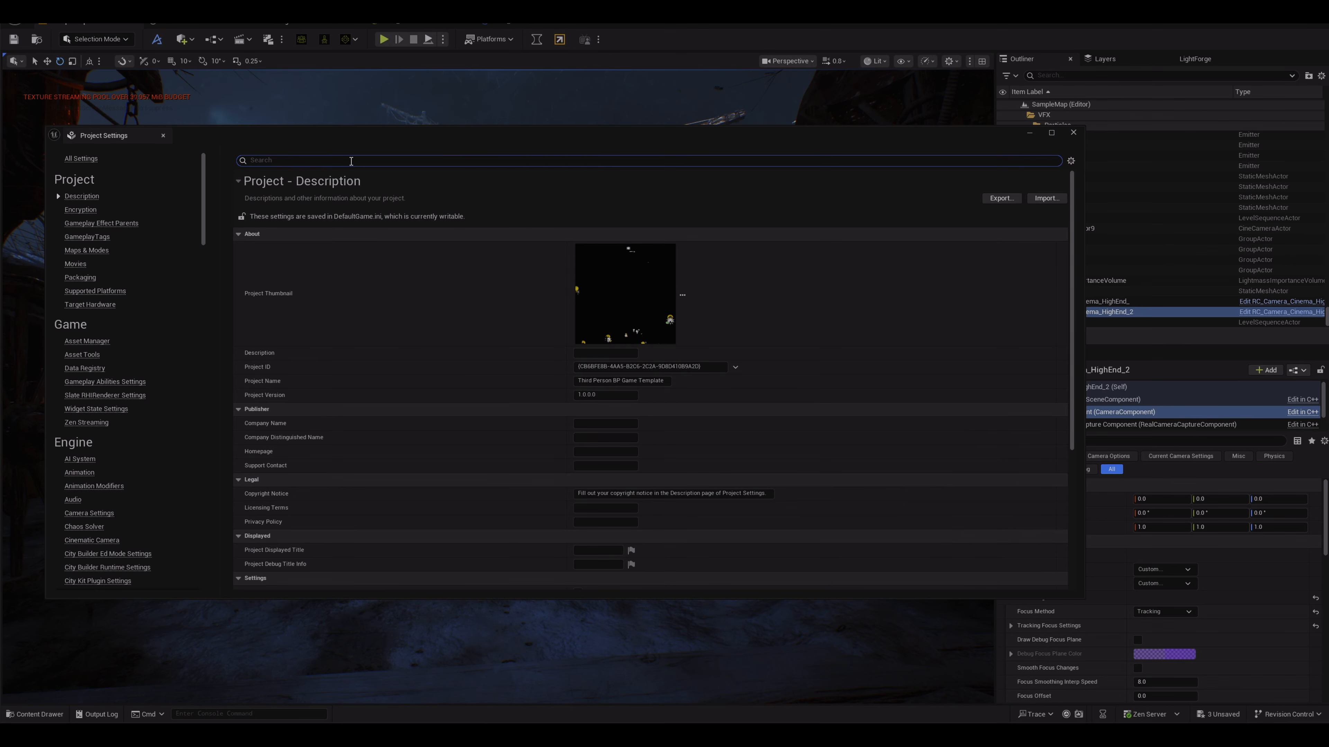
left_click(351, 161)
type("COLOR")
scroll(275, 502, "down", 1)
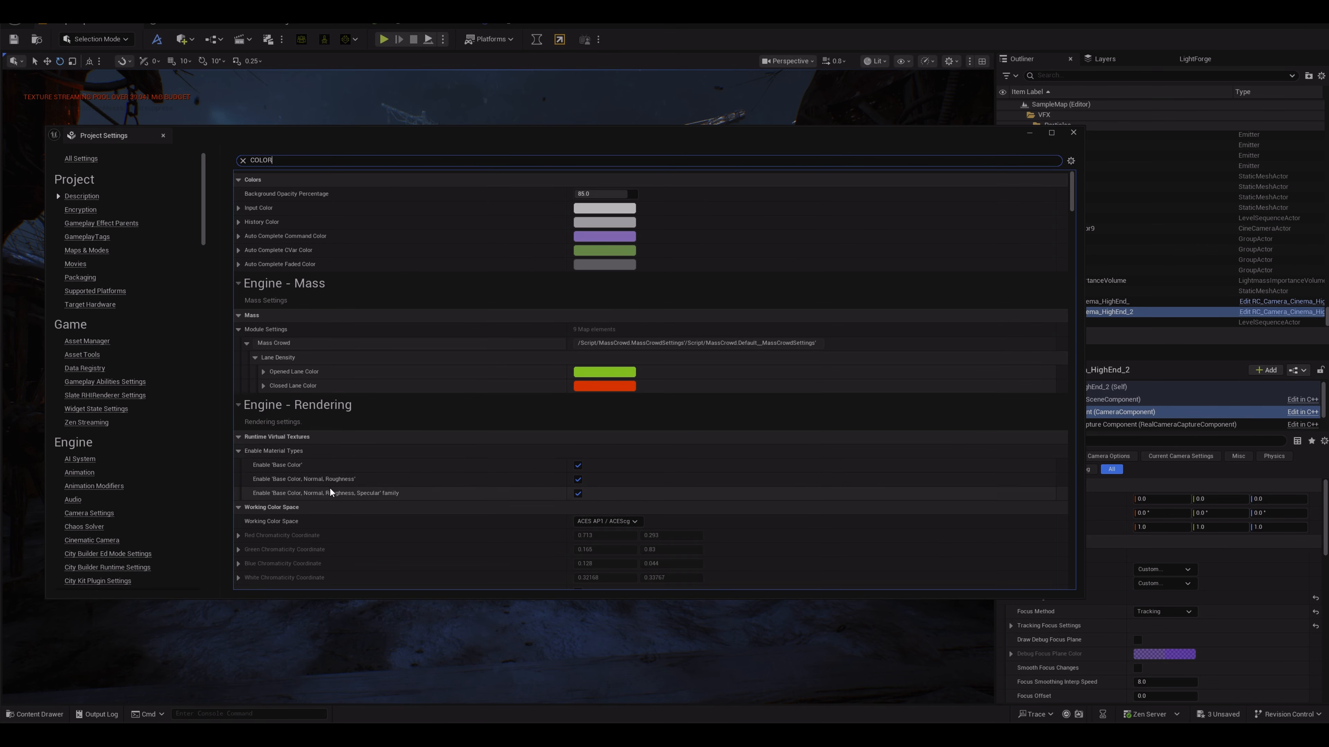
left_click(588, 523)
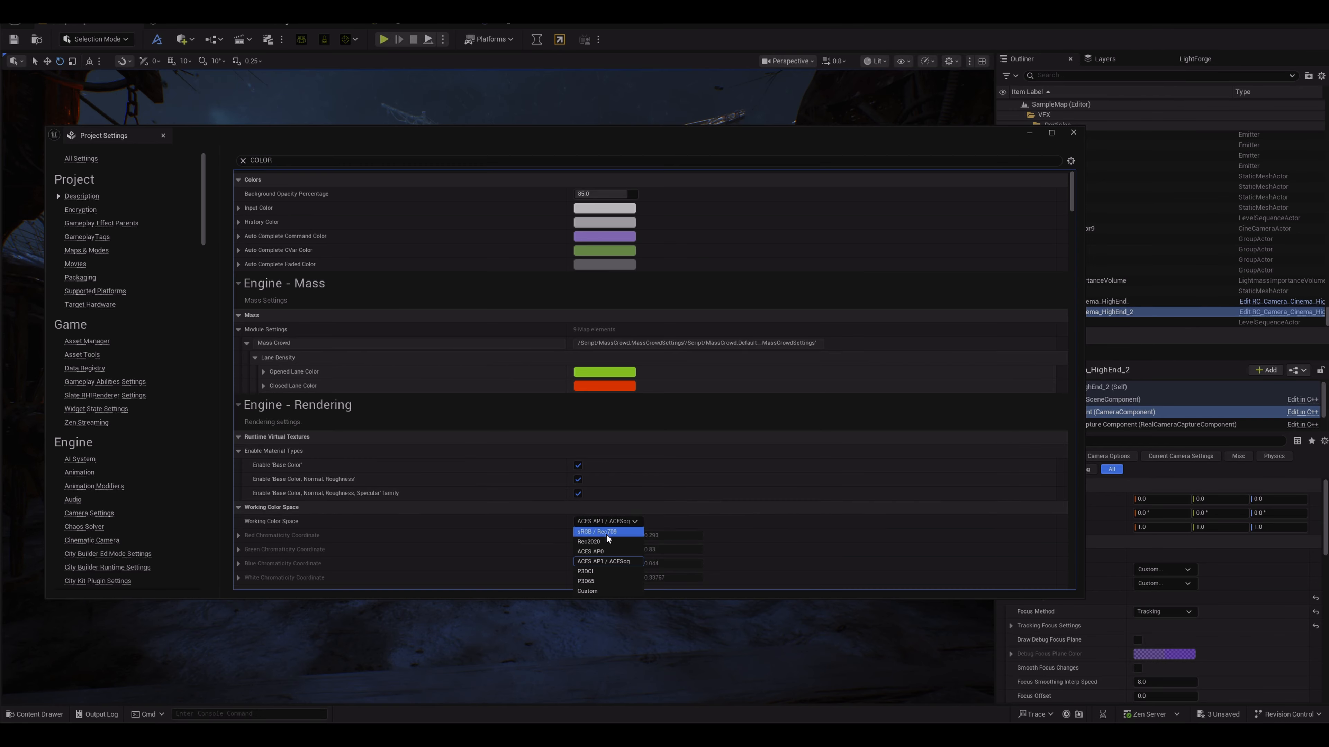
left_click(612, 562)
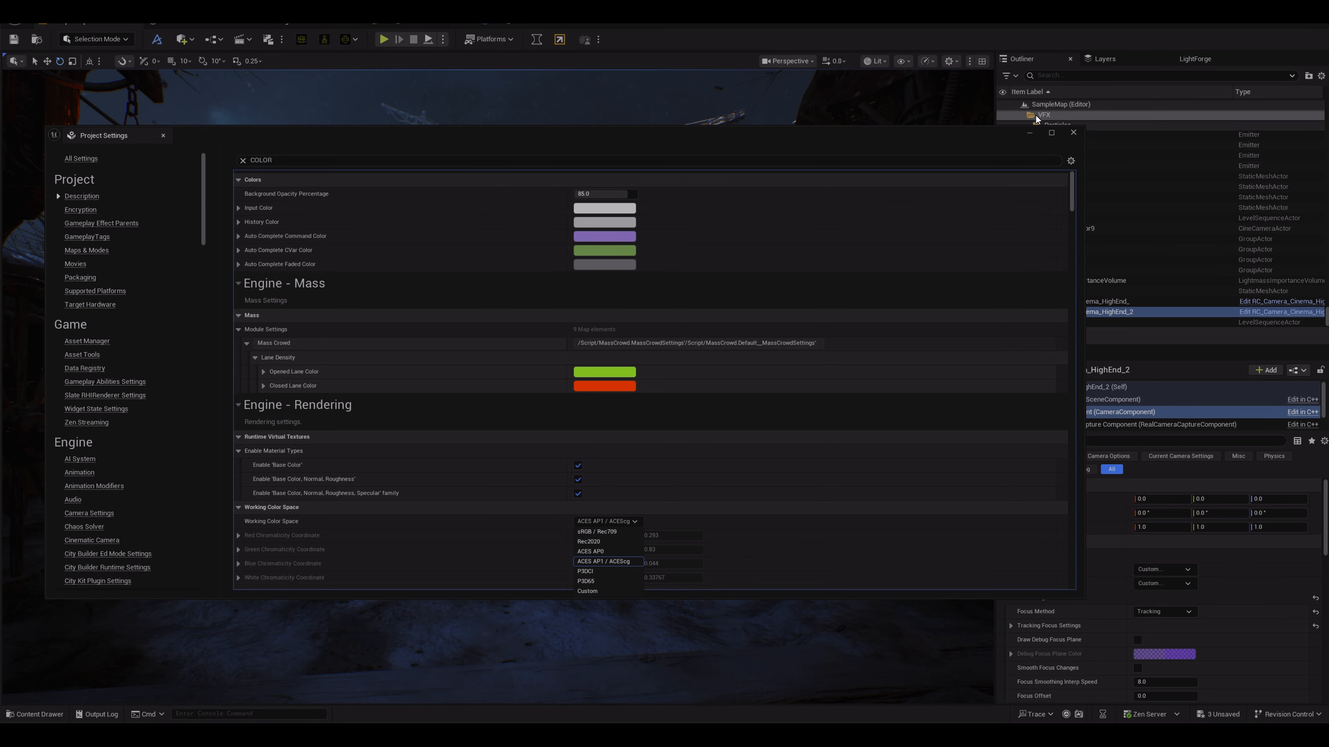
left_click(1073, 133)
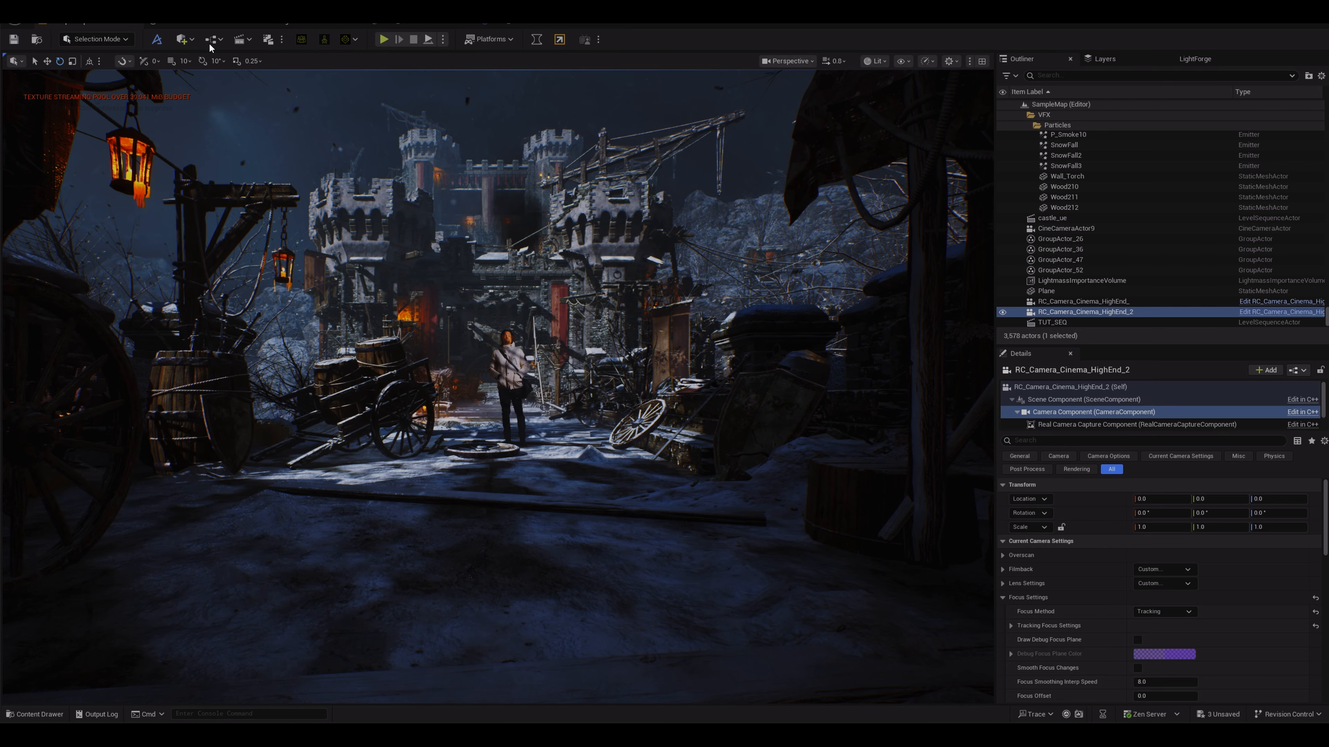
Step: Add a new level sequence named TUT_SEQ_2
left_click(239, 40)
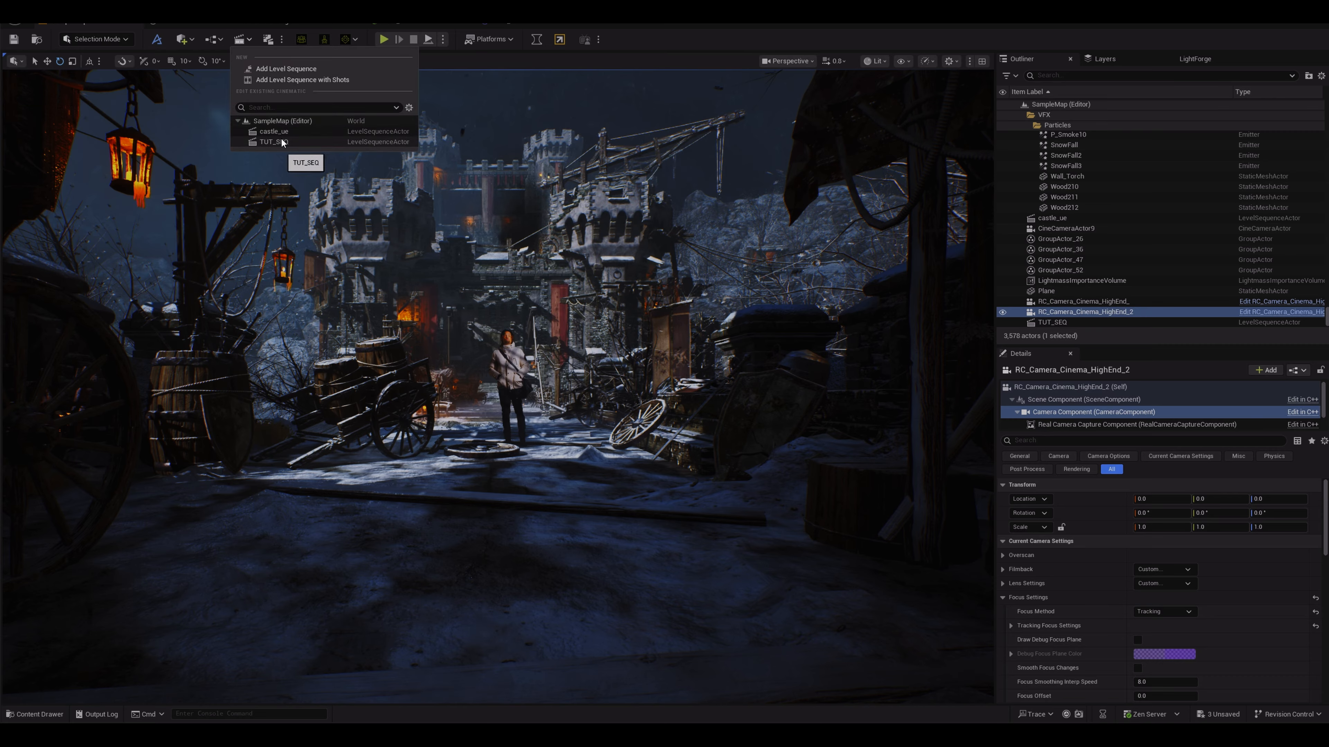
left_click(286, 70)
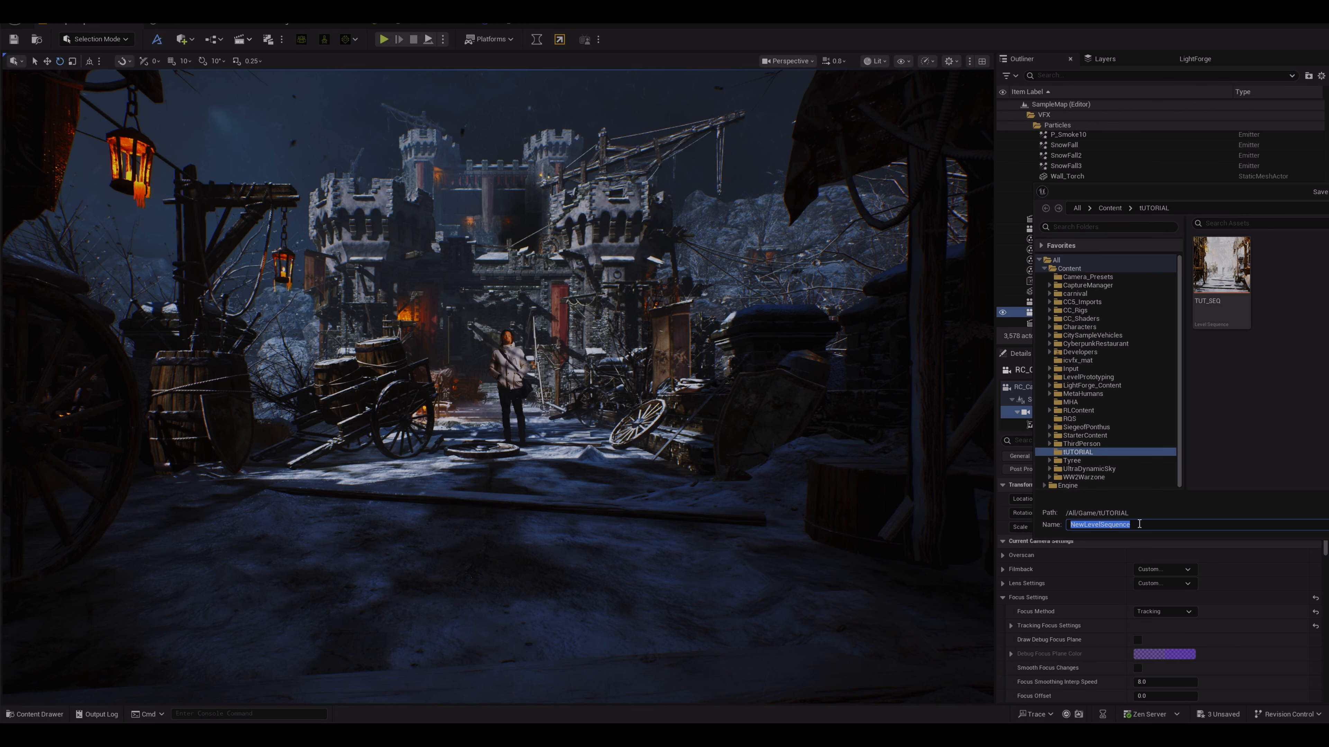
type("TUT_SEQ_2")
key("Return")
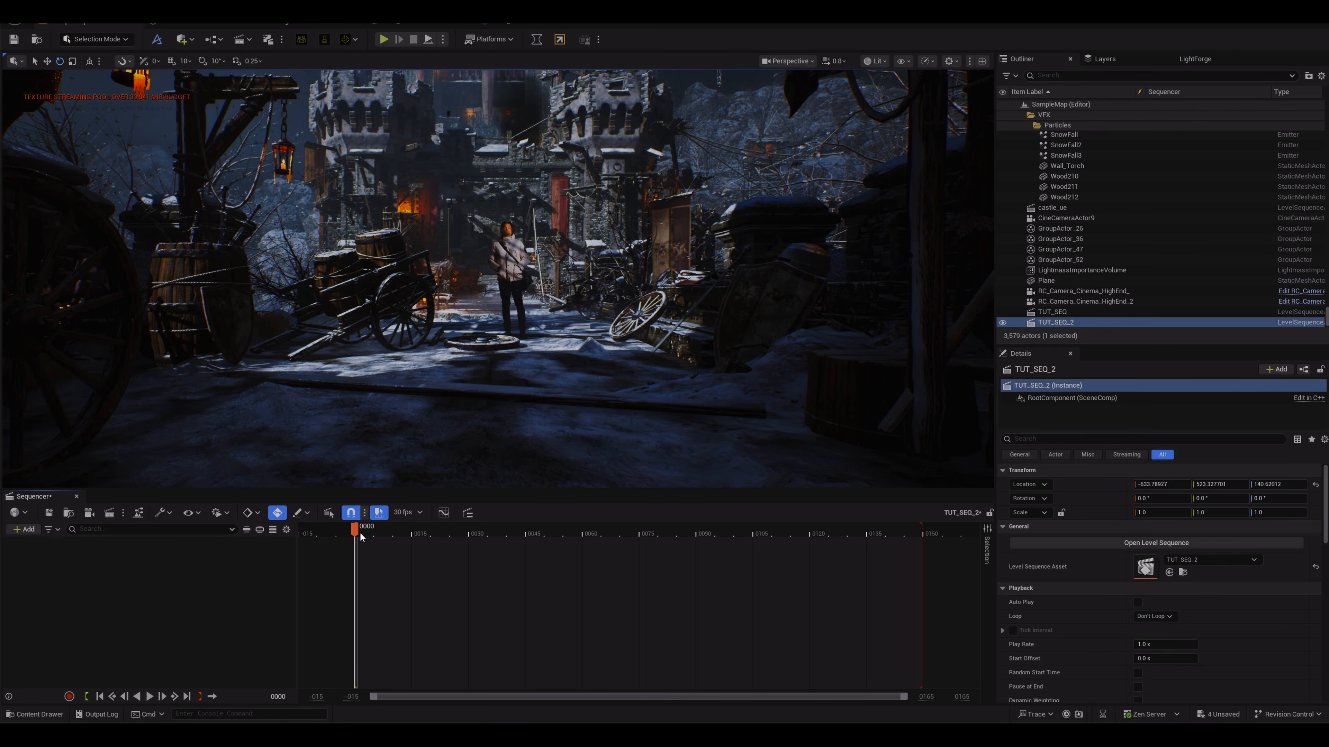
Step: Place a new Cine Camera Actor into the street scene
mouse_move(360, 538)
left_mouse_down()
mouse_move(843, 534)
mouse_move(910, 517)
mouse_move(361, 556)
mouse_move(920, 508)
mouse_move(359, 549)
mouse_move(650, 547)
mouse_move(685, 539)
mouse_move(355, 546)
left_mouse_up()
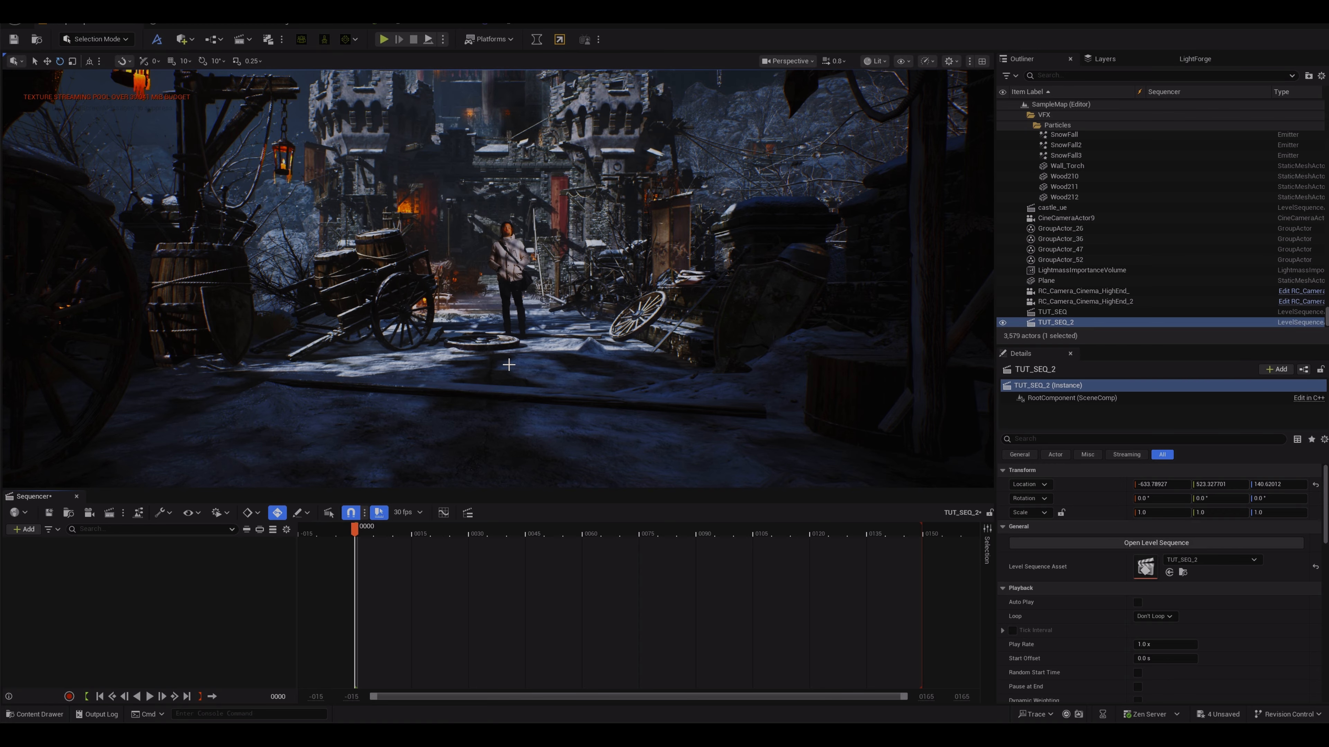
left_click(191, 41)
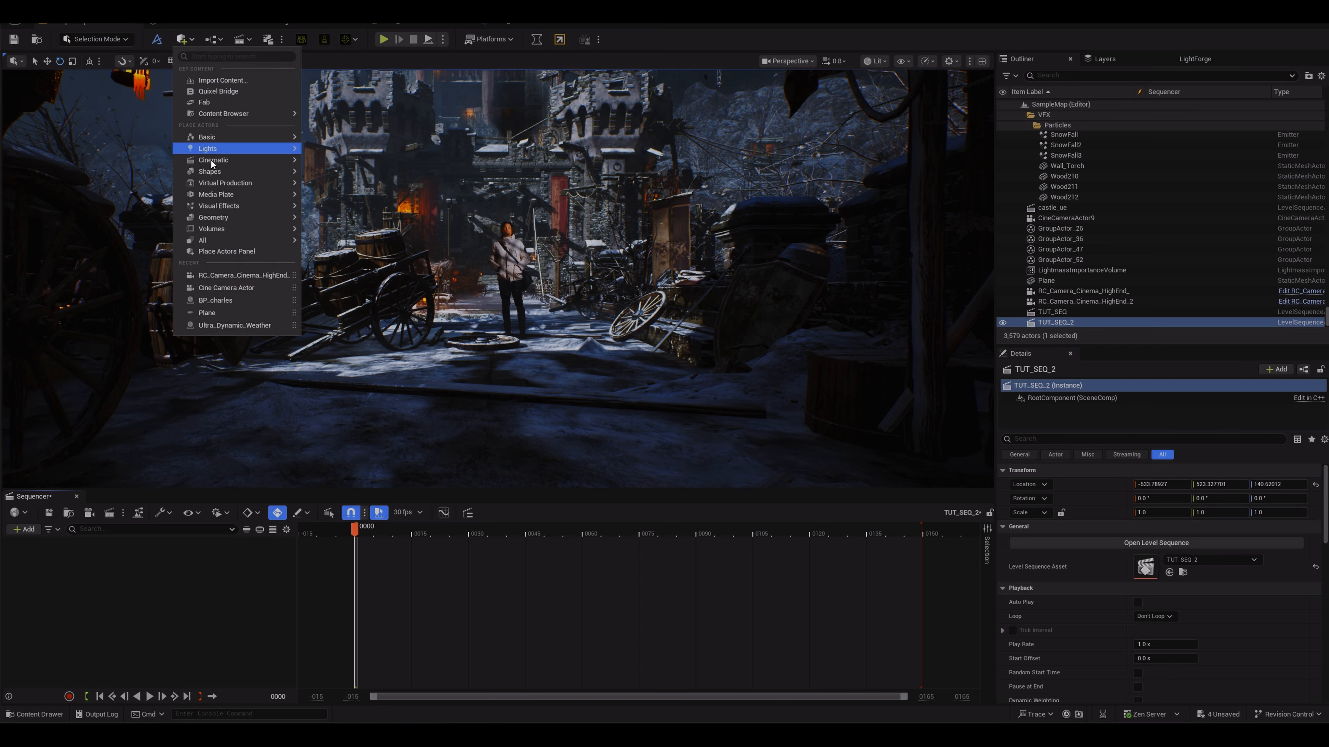
mouse_move(218, 161)
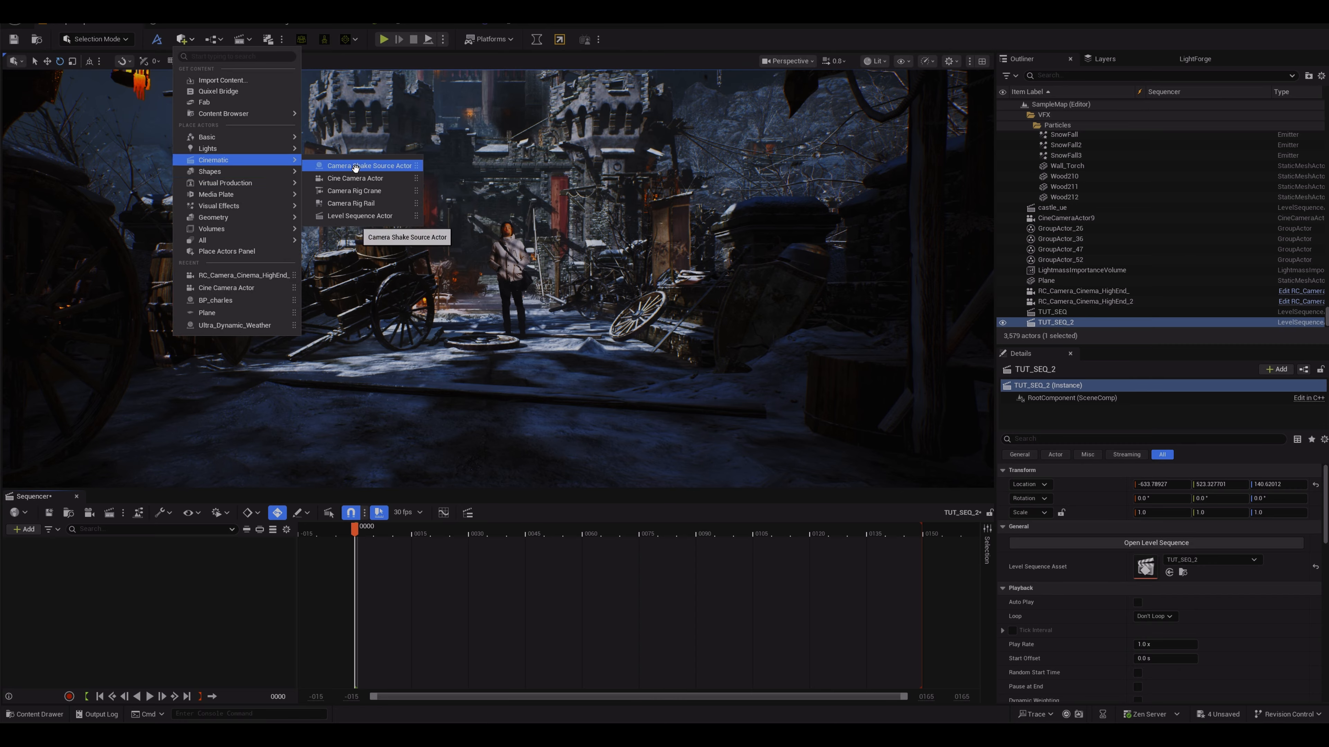
left_click(356, 179)
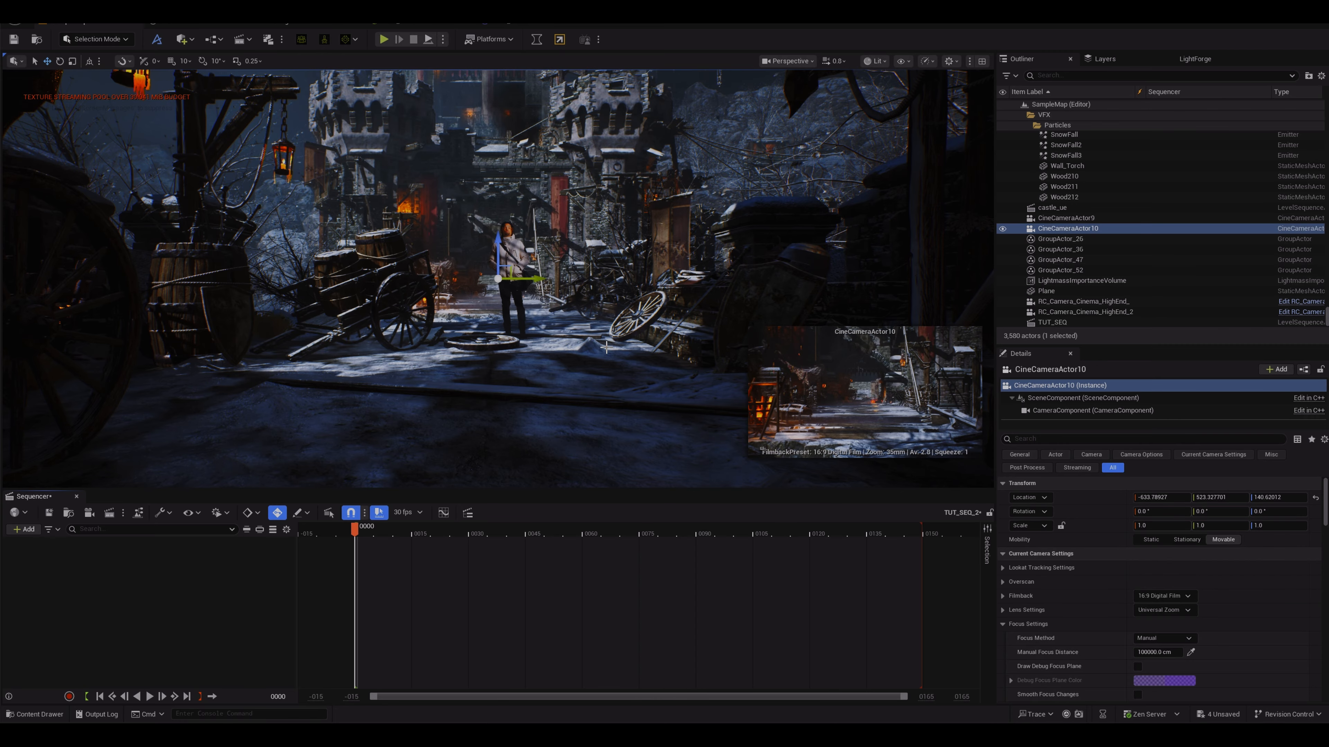
mouse_move(521, 282)
left_mouse_down()
mouse_move(618, 274)
mouse_move(518, 286)
left_mouse_up()
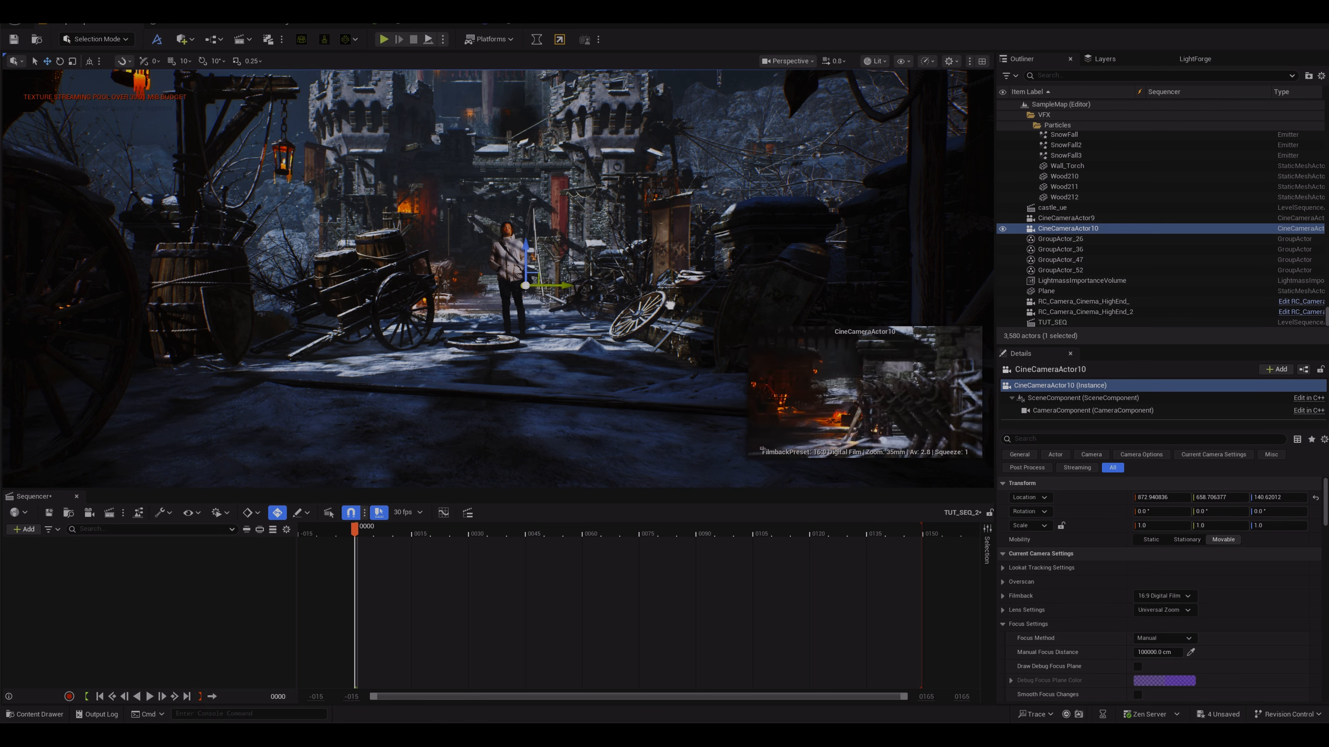
Step: Add the new CineCameraActor10 to the level sequence as an actor track
left_click(24, 530)
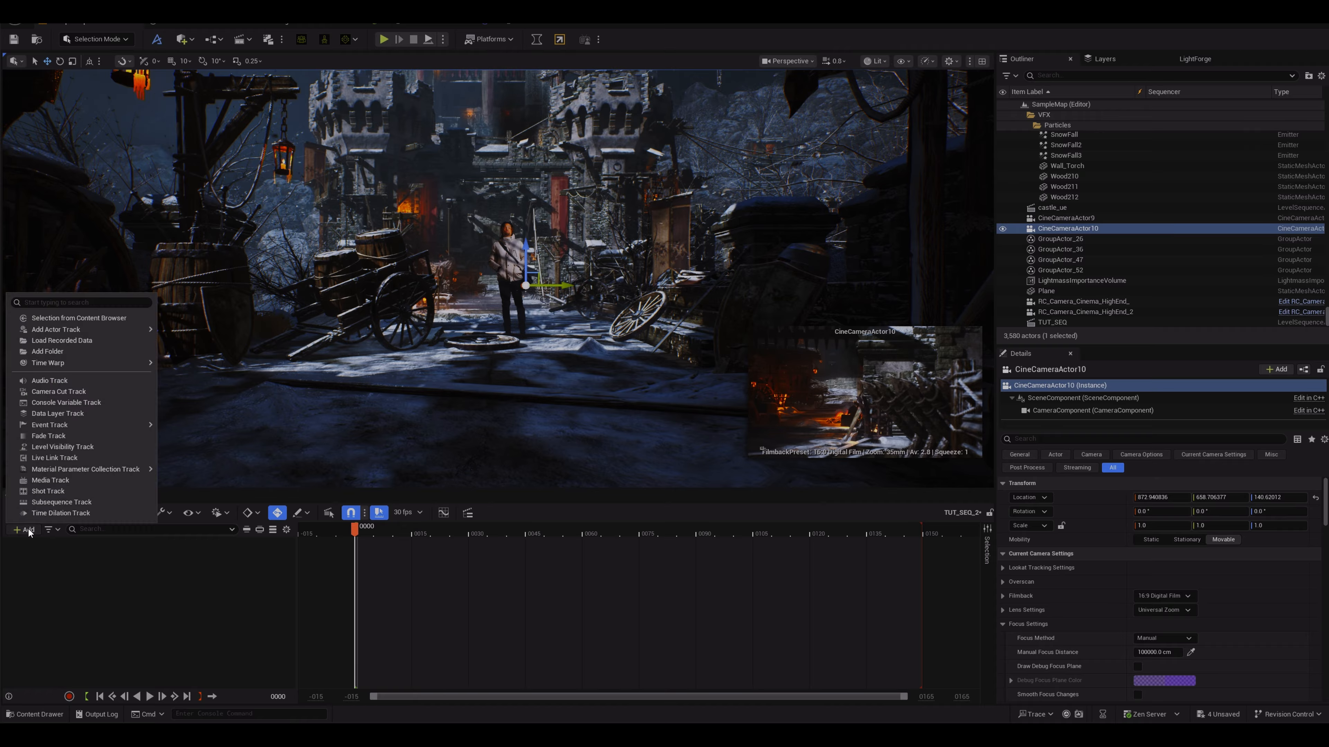
mouse_move(79, 335)
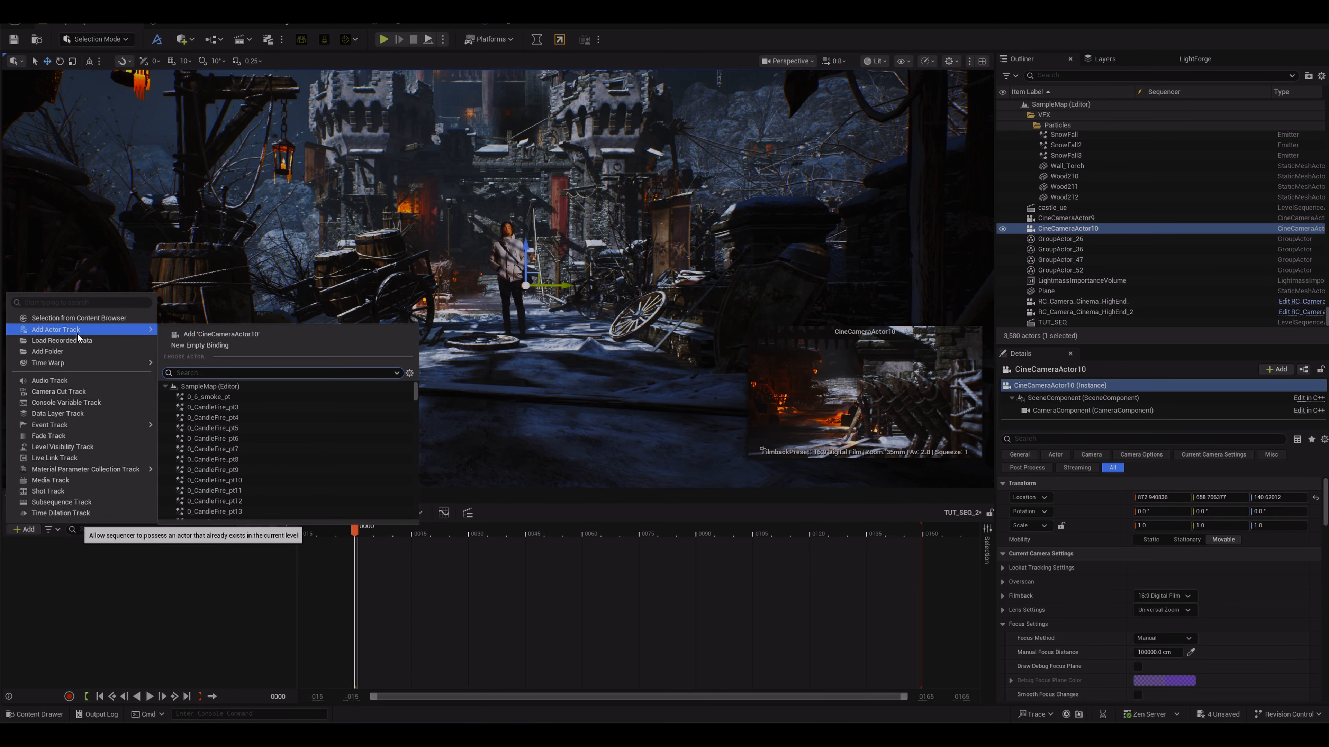
left_click(229, 336)
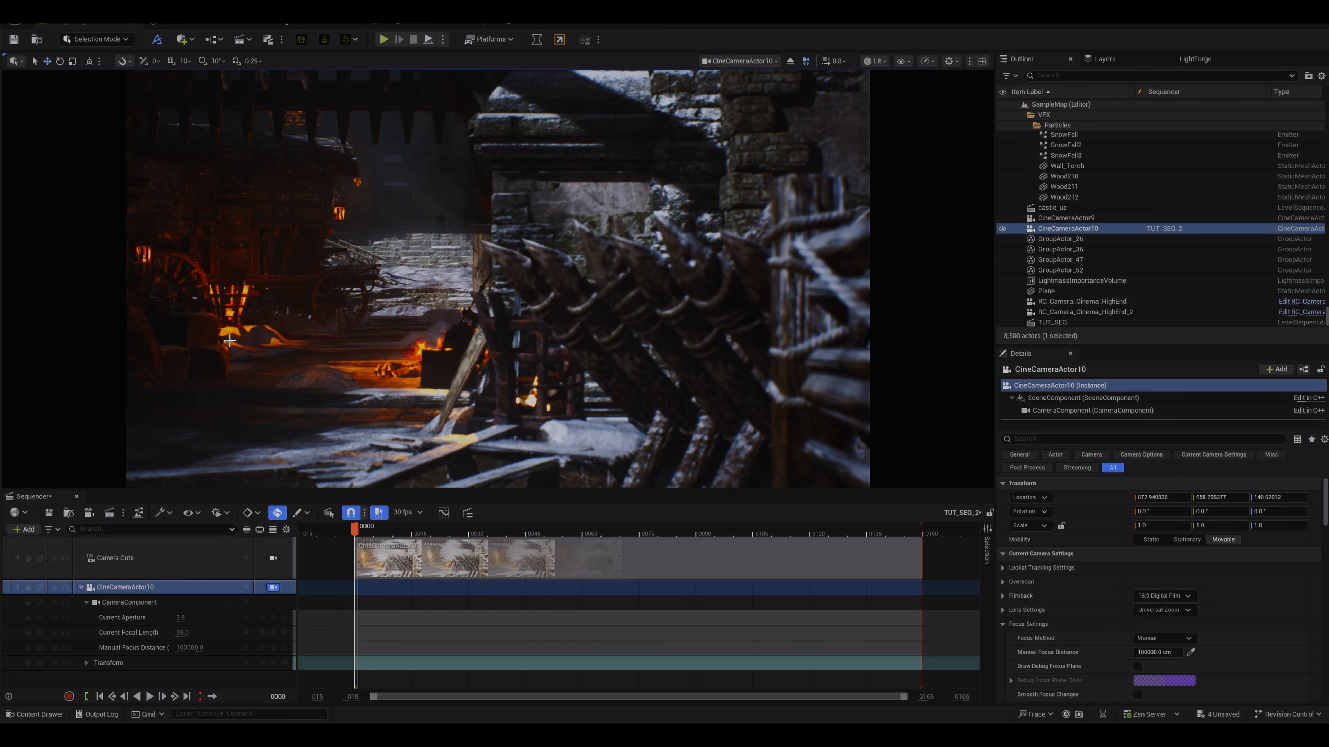
Step: Pilot the camera down the street to frame the keyed figure standing near the cart
mouse_move(230, 341)
left_mouse_down()
mouse_move(193, 340)
mouse_move(229, 338)
left_mouse_up()
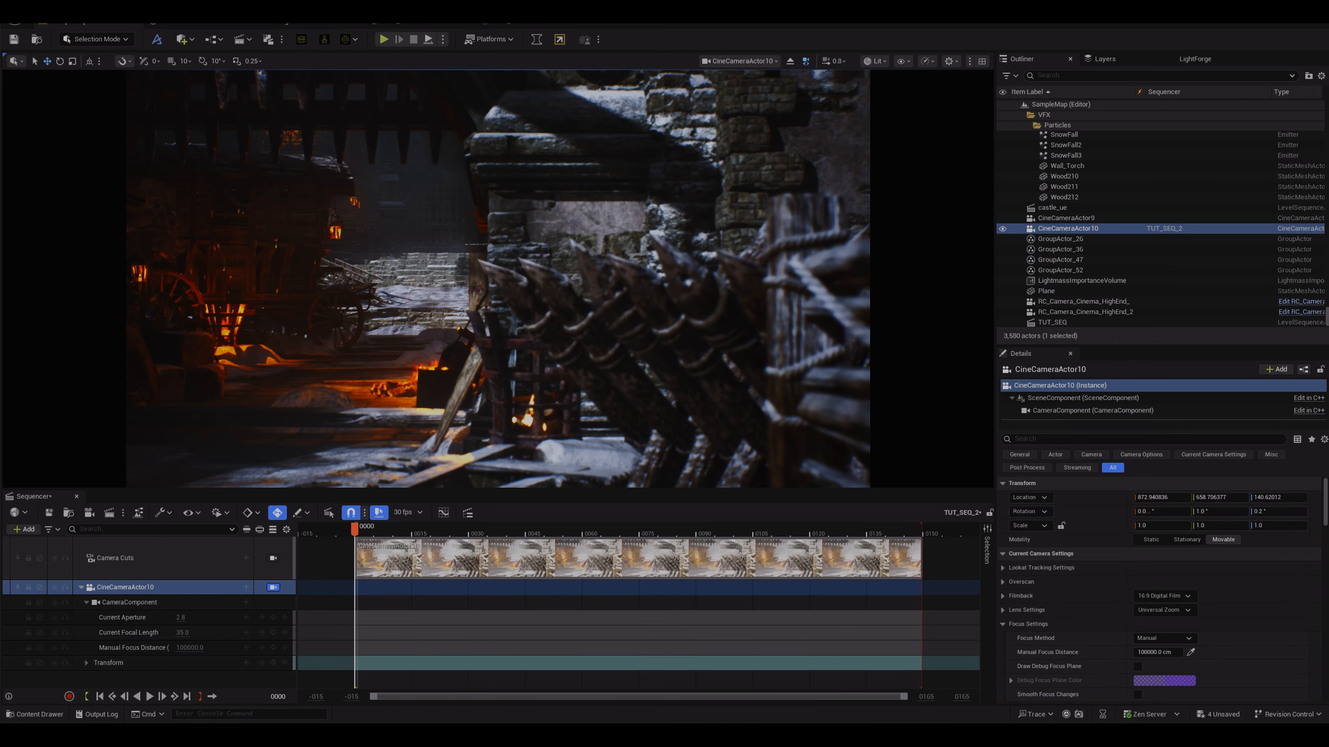
key("s")
key("a")
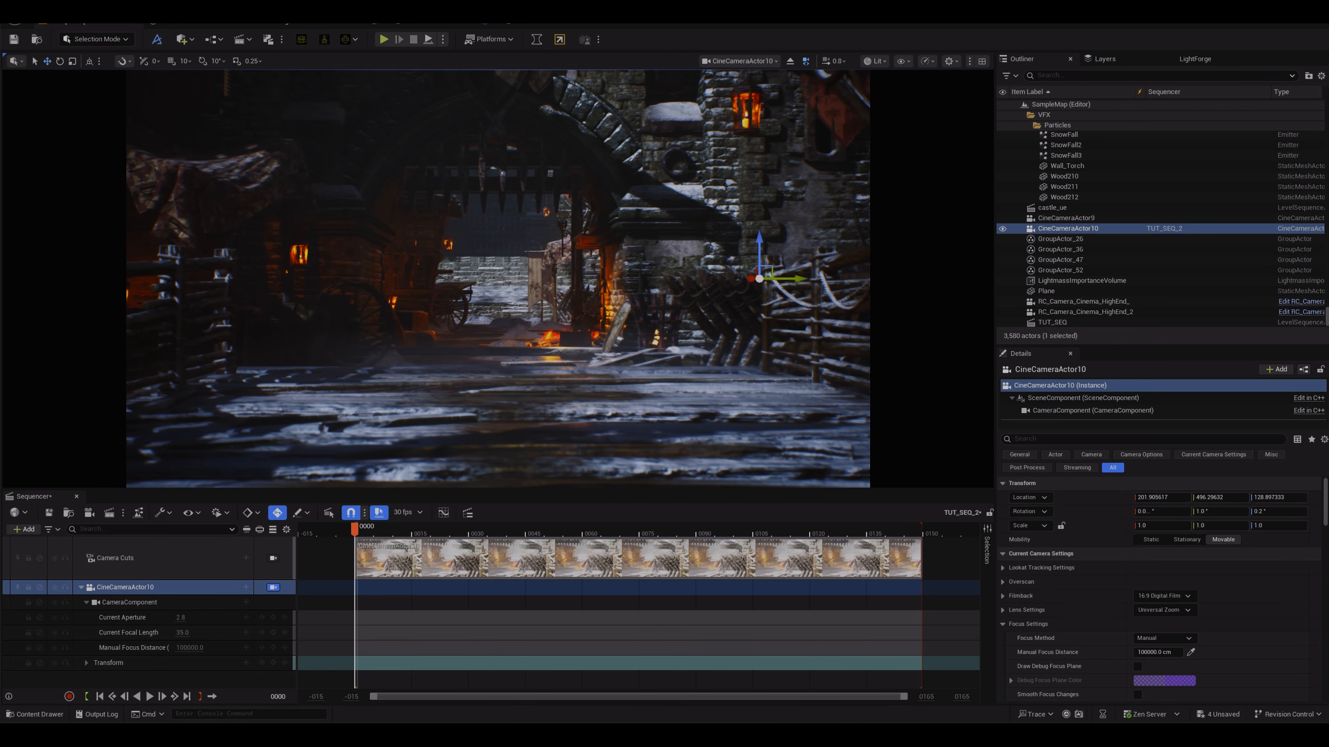
key("s")
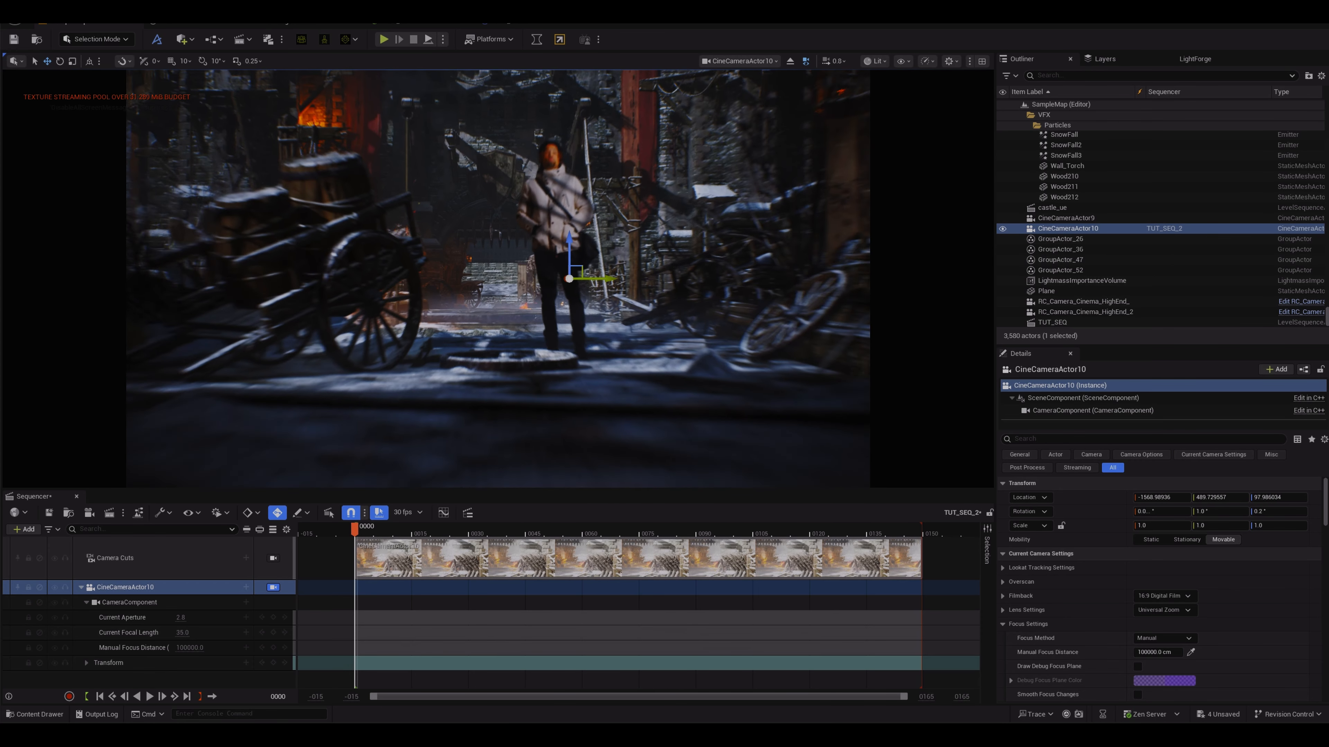
key("s")
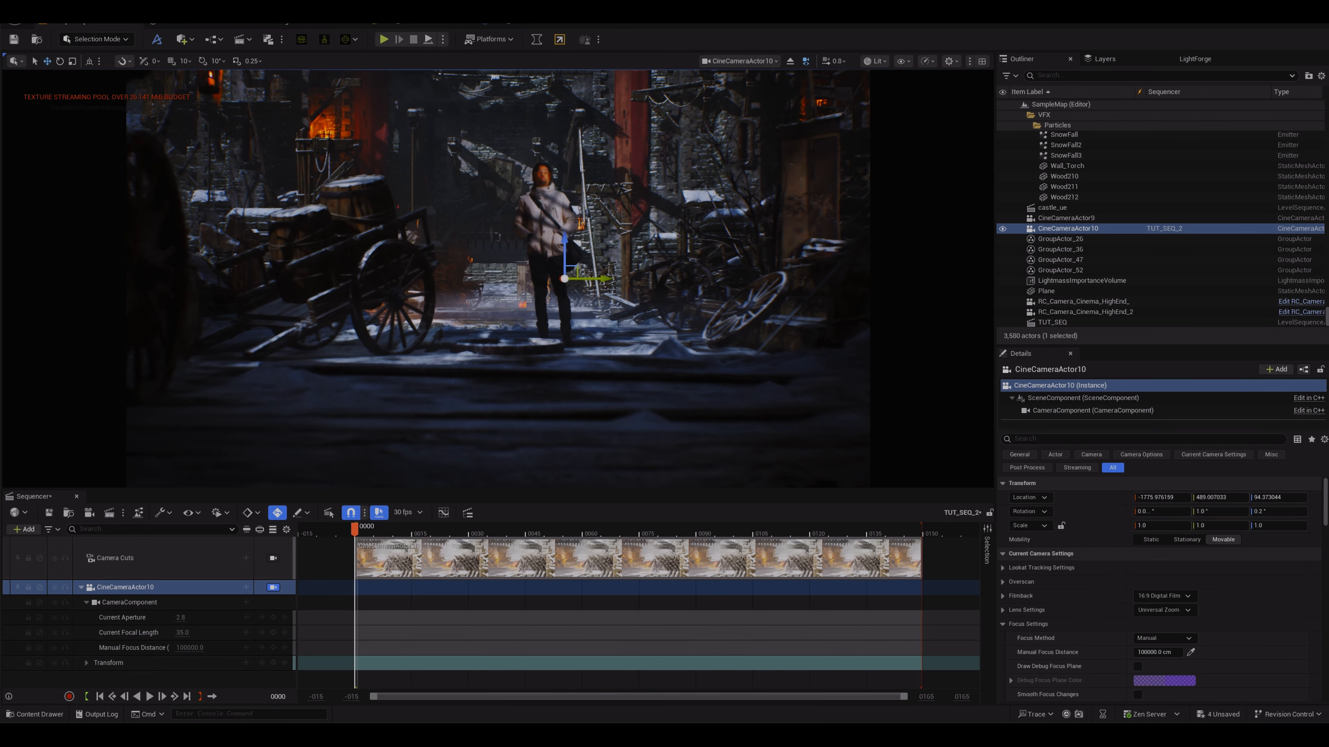
key("d")
key("w")
key("a")
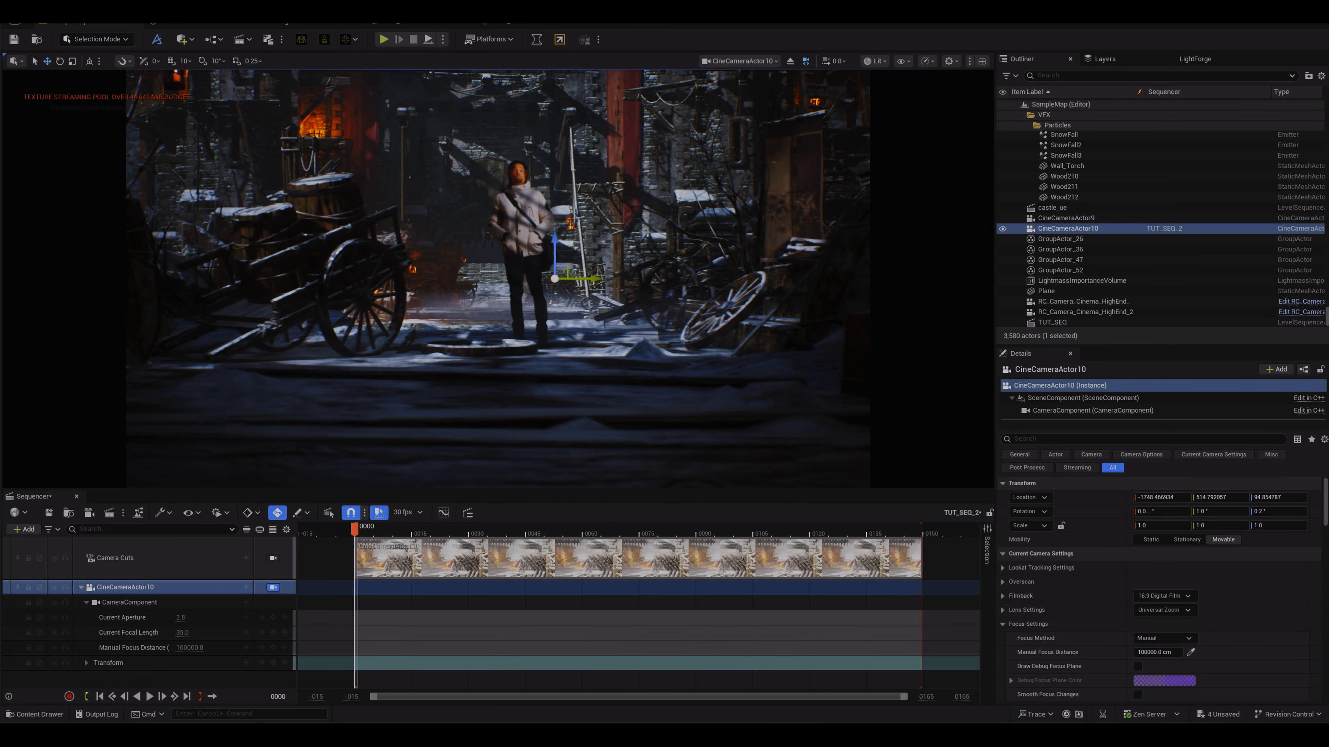
scroll(498, 279, "down", 2)
key("e")
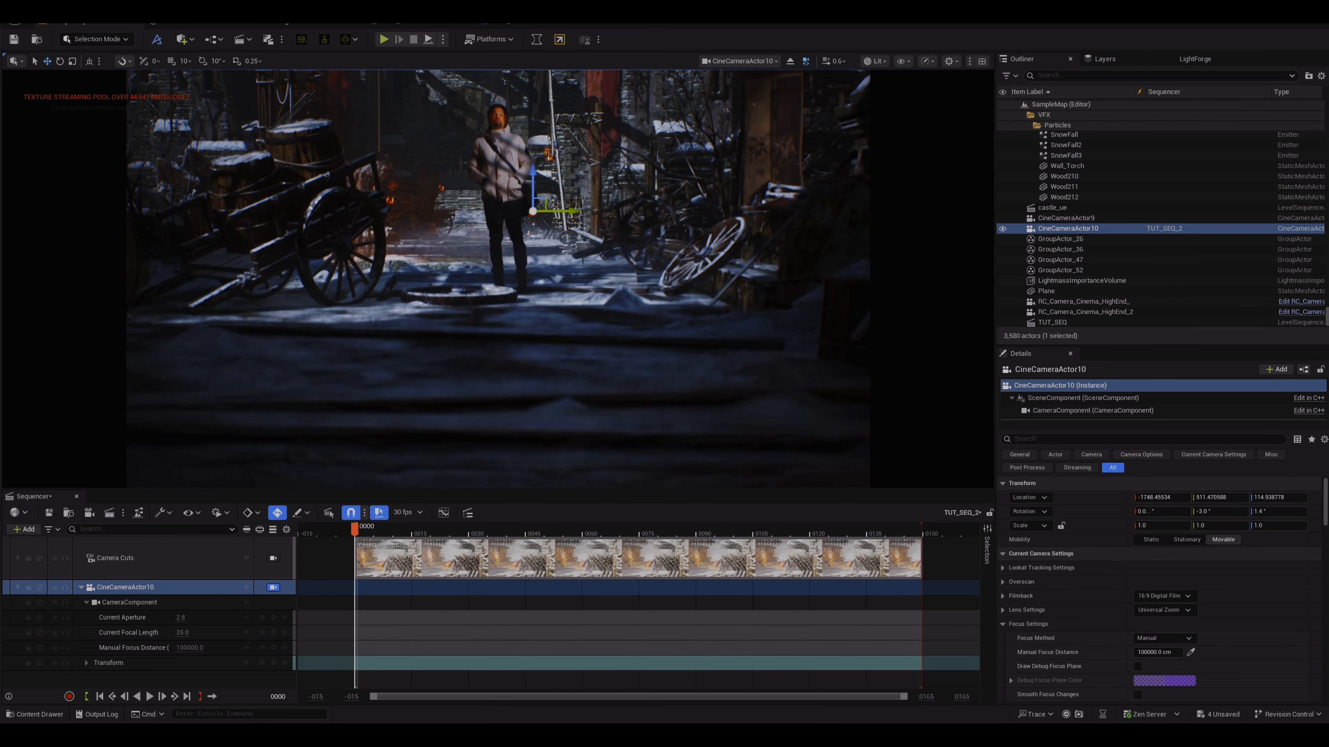
key("e")
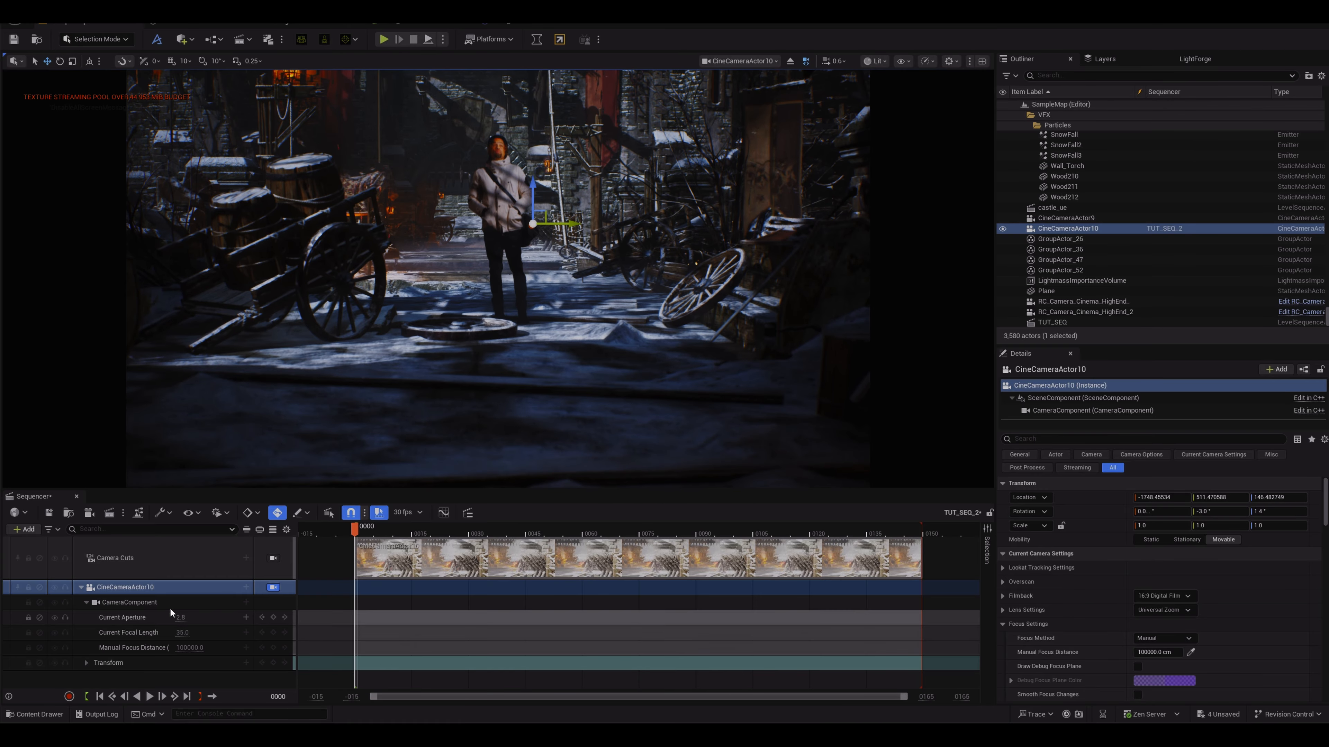
Step: Set the camera's filmback to 16:9 DSLR and its lens to 50mm Prime f/1.8
scroll(1265, 583, "down", 3)
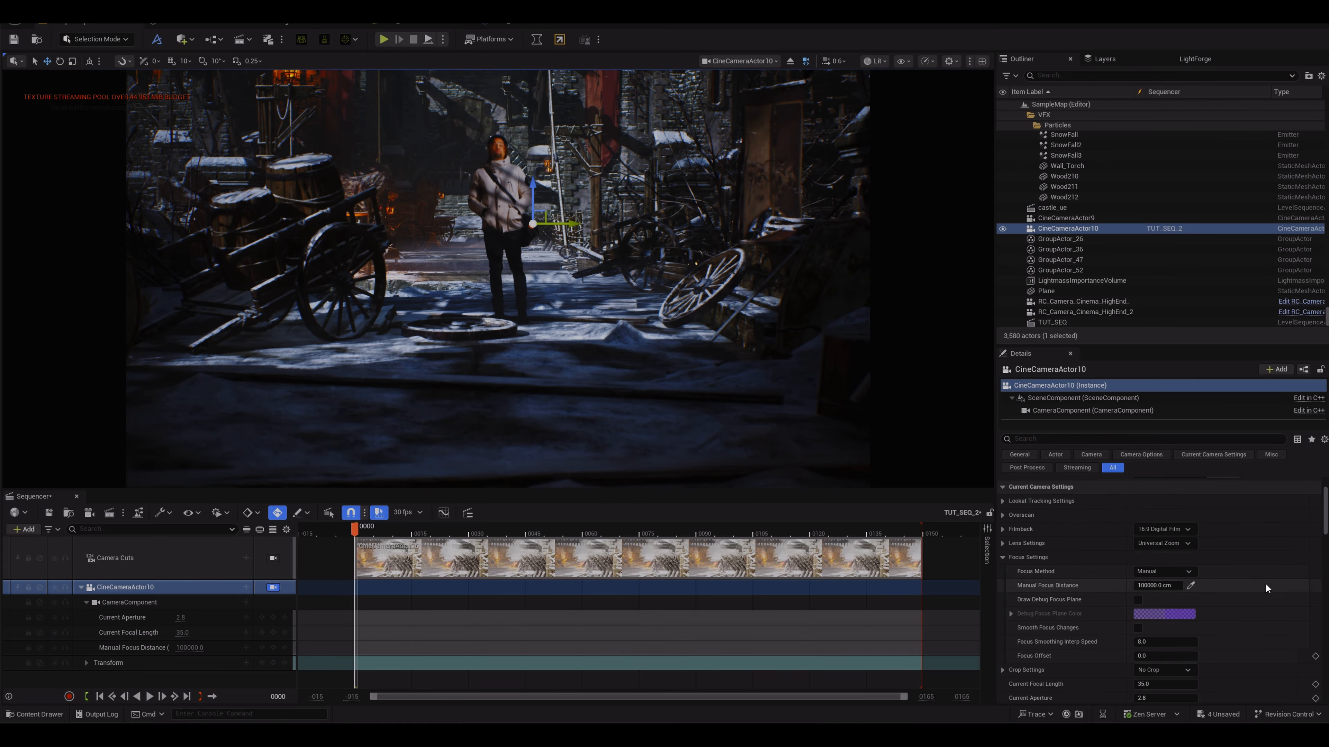
left_click(1167, 529)
left_click(1159, 571)
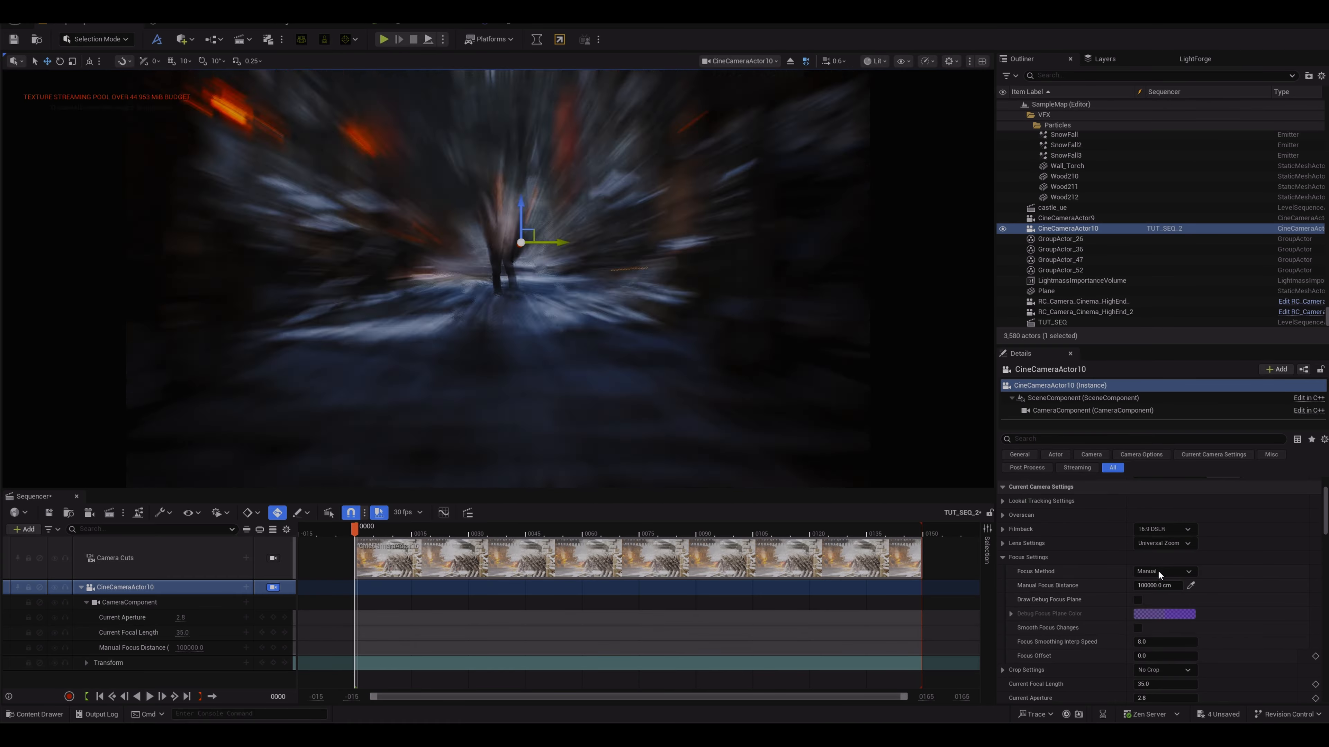
left_click(1175, 544)
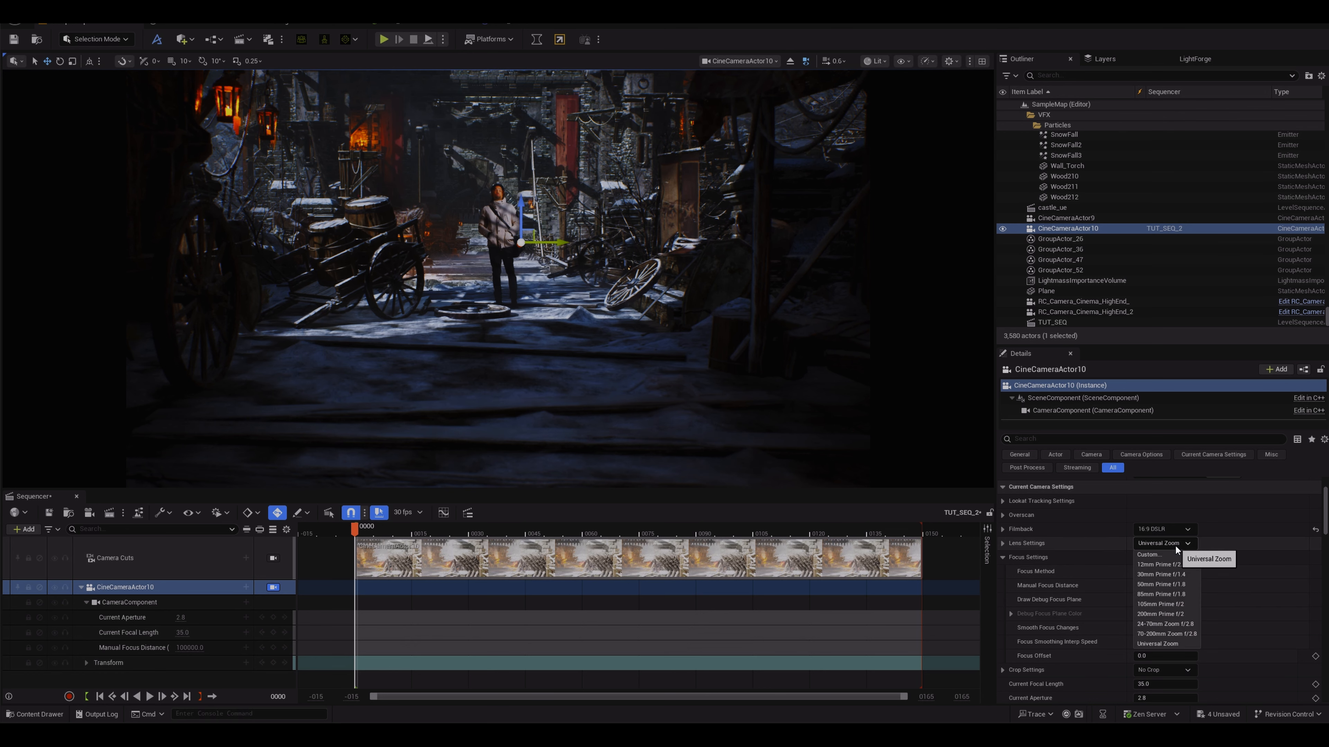
left_click(1162, 585)
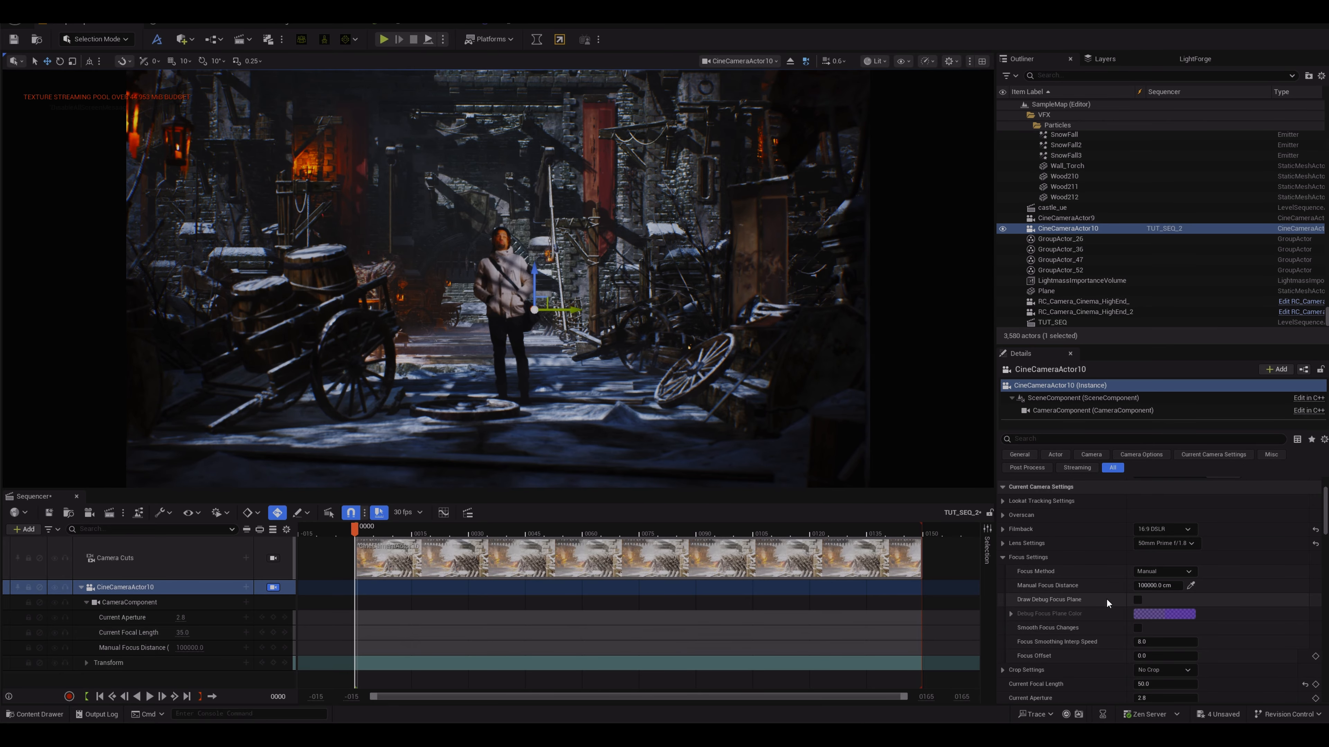
Step: Switch the focus method to Tracking and pick the Plane in the viewport as the actor to track
left_click(1181, 570)
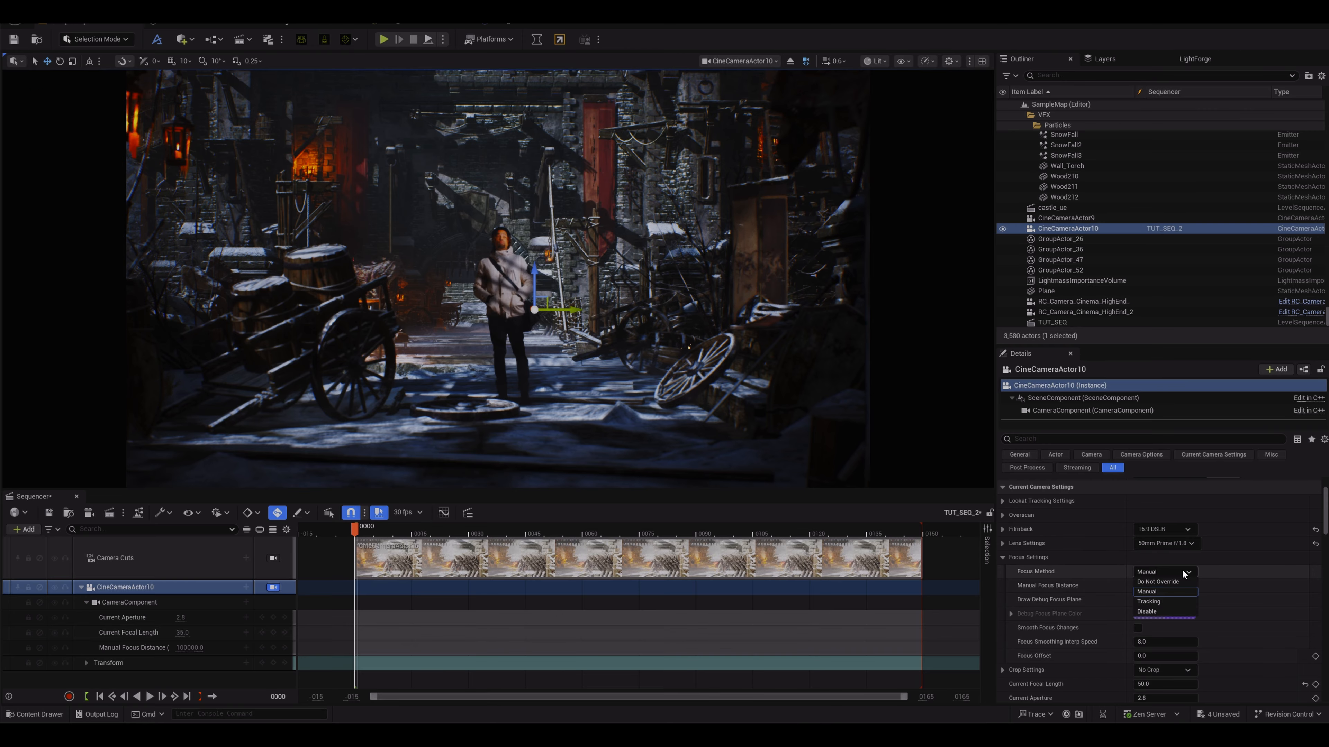
left_click(1168, 599)
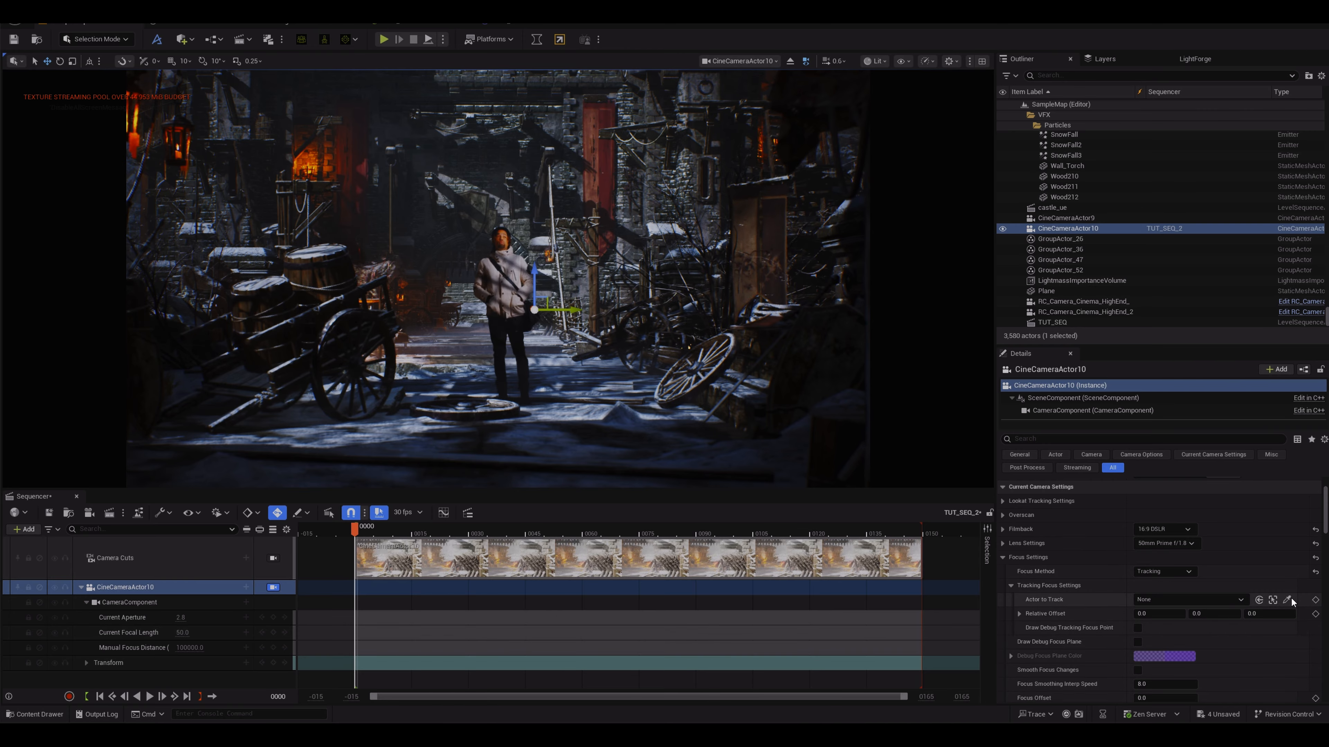
left_click(1285, 599)
left_click(502, 284)
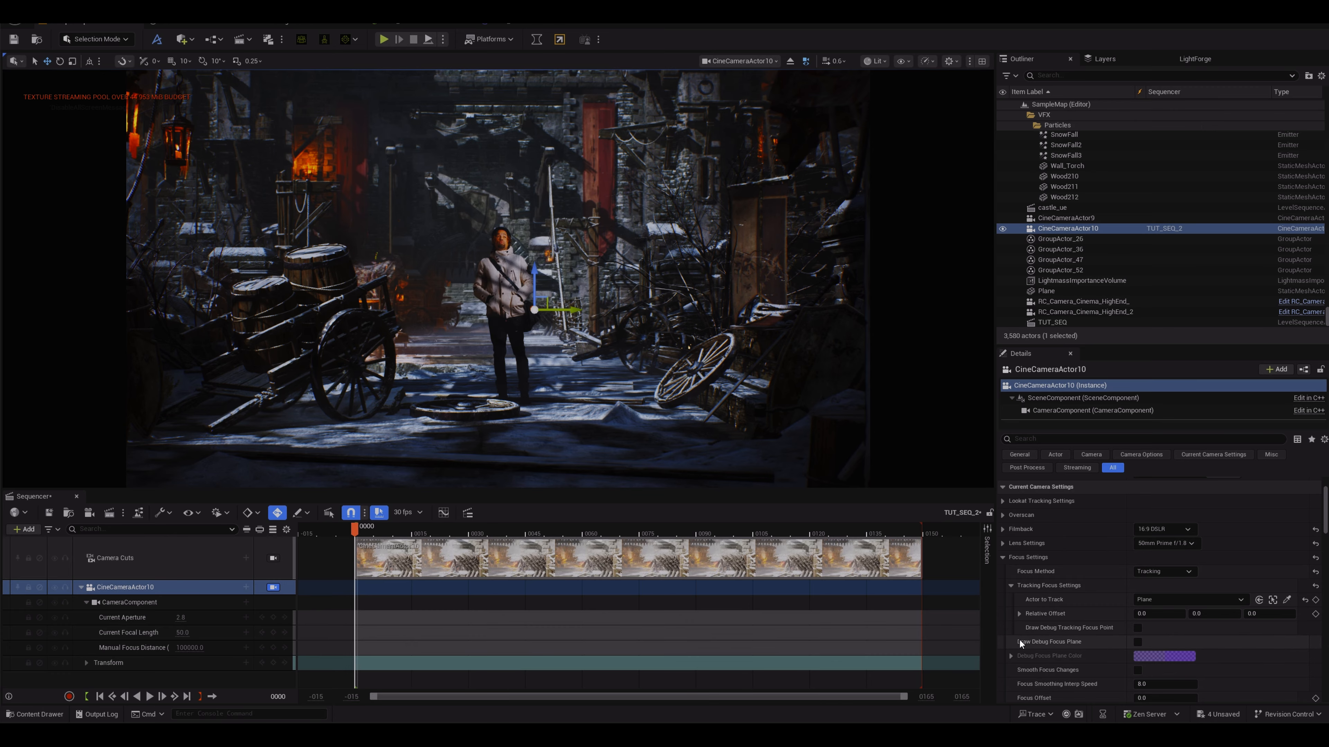
Step: Use the debug focus plane to set the tracking focus relative Z offset to about -1.22, then hide the debug plane
left_click(1138, 642)
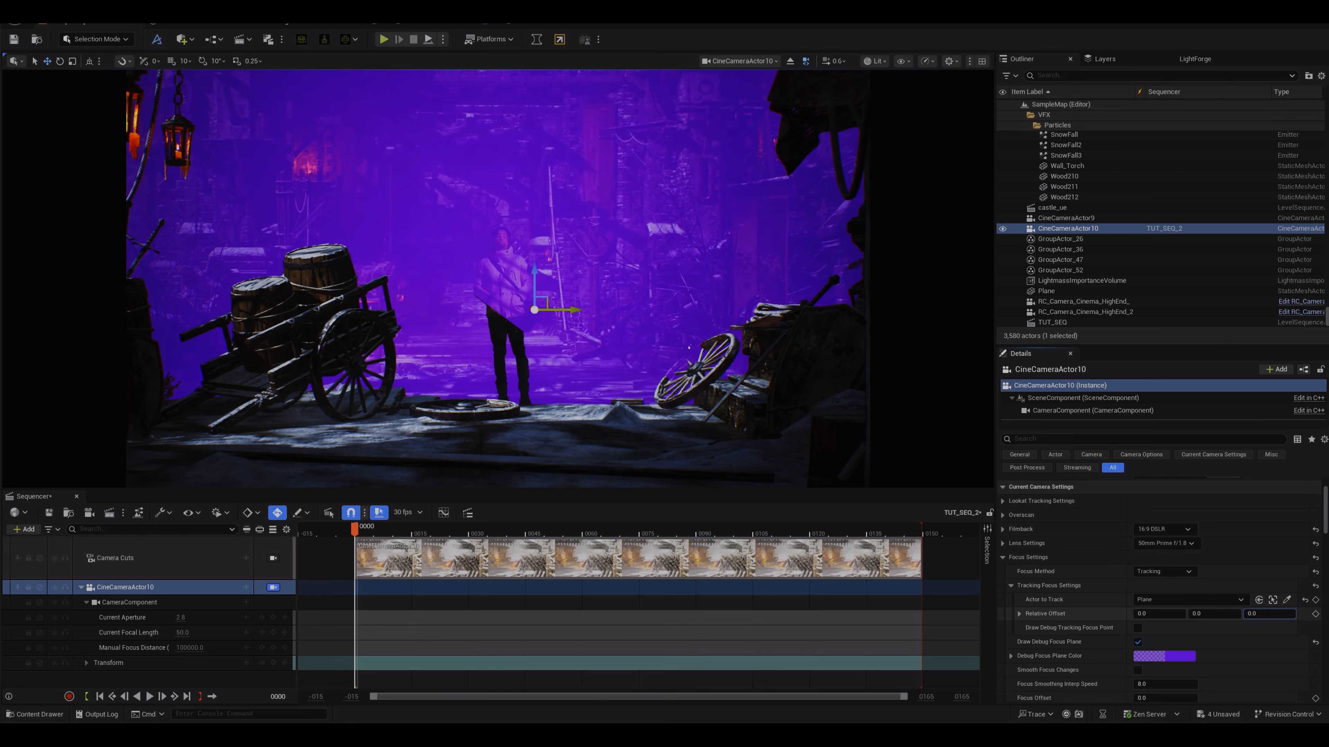
left_click_drag(1269, 613, 1263, 614)
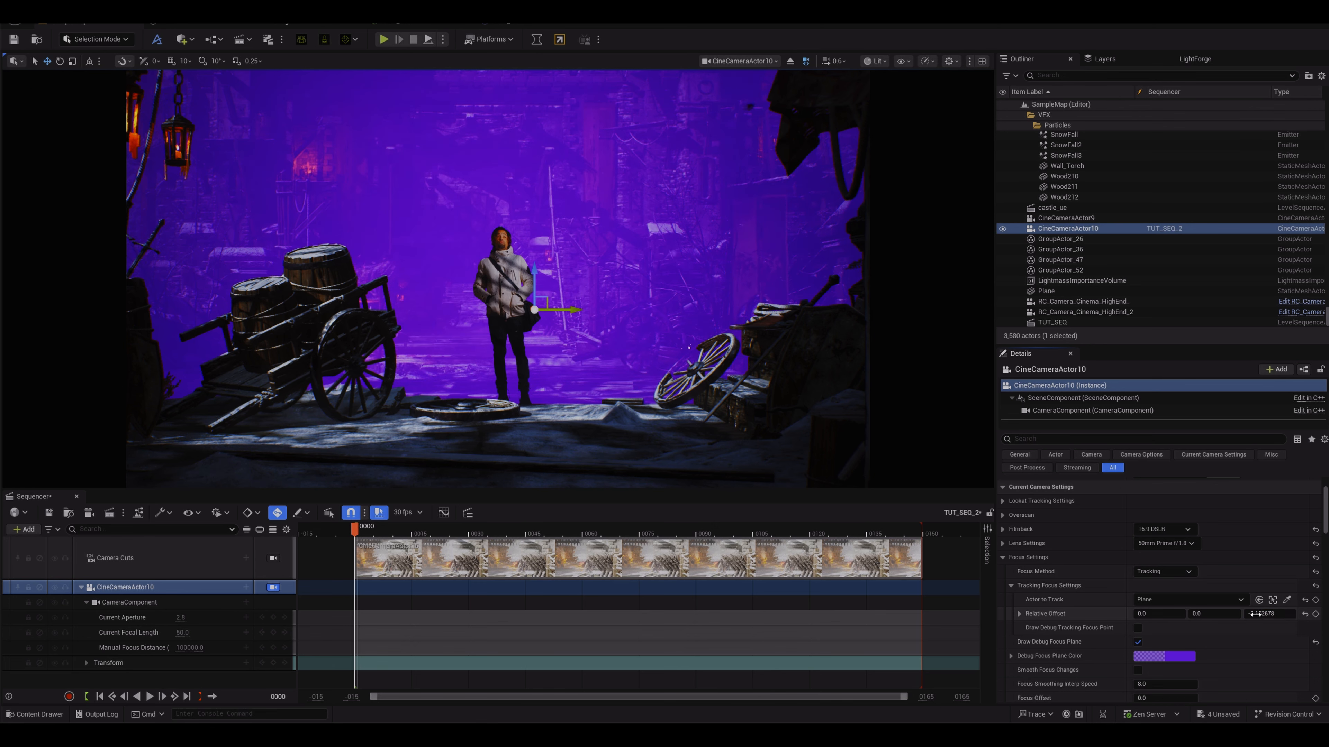
left_click_drag(1269, 614, 1262, 614)
left_click(1138, 641)
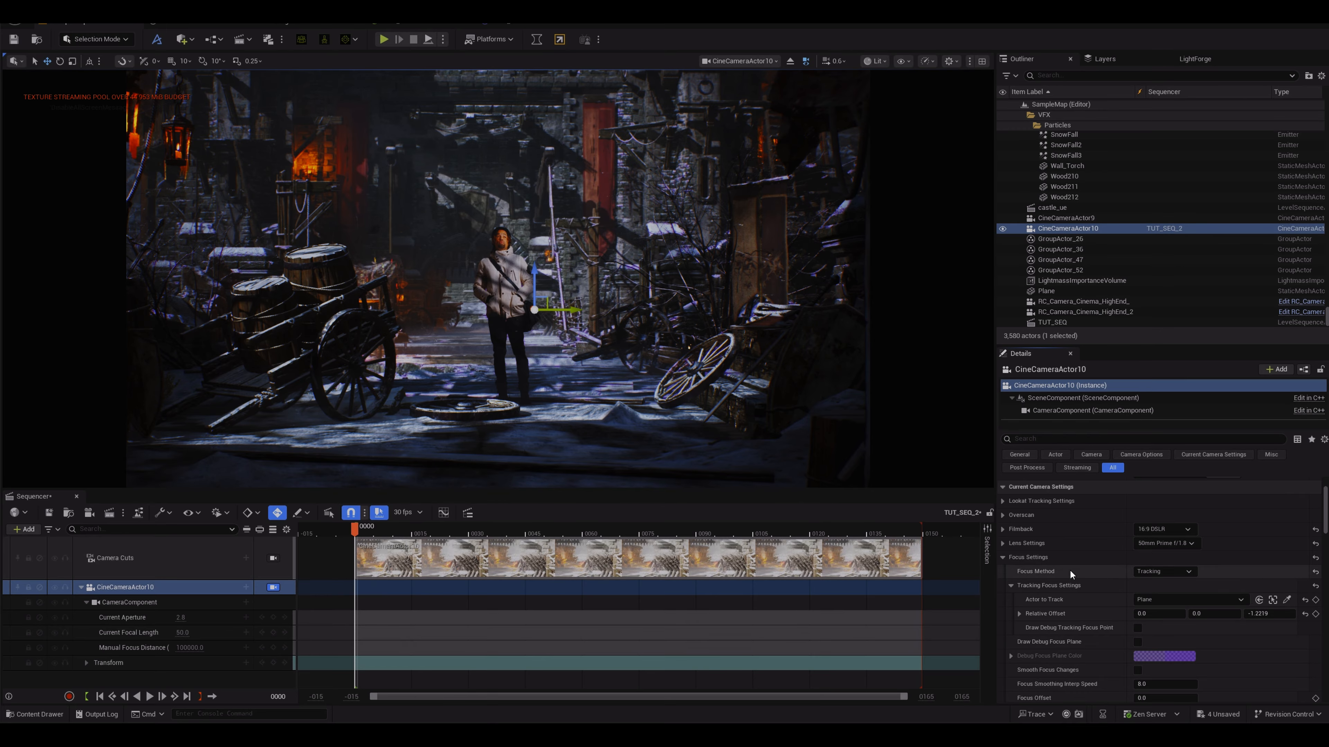
Step: Add a Media track to the sequence
left_click_drag(359, 533, 358, 562)
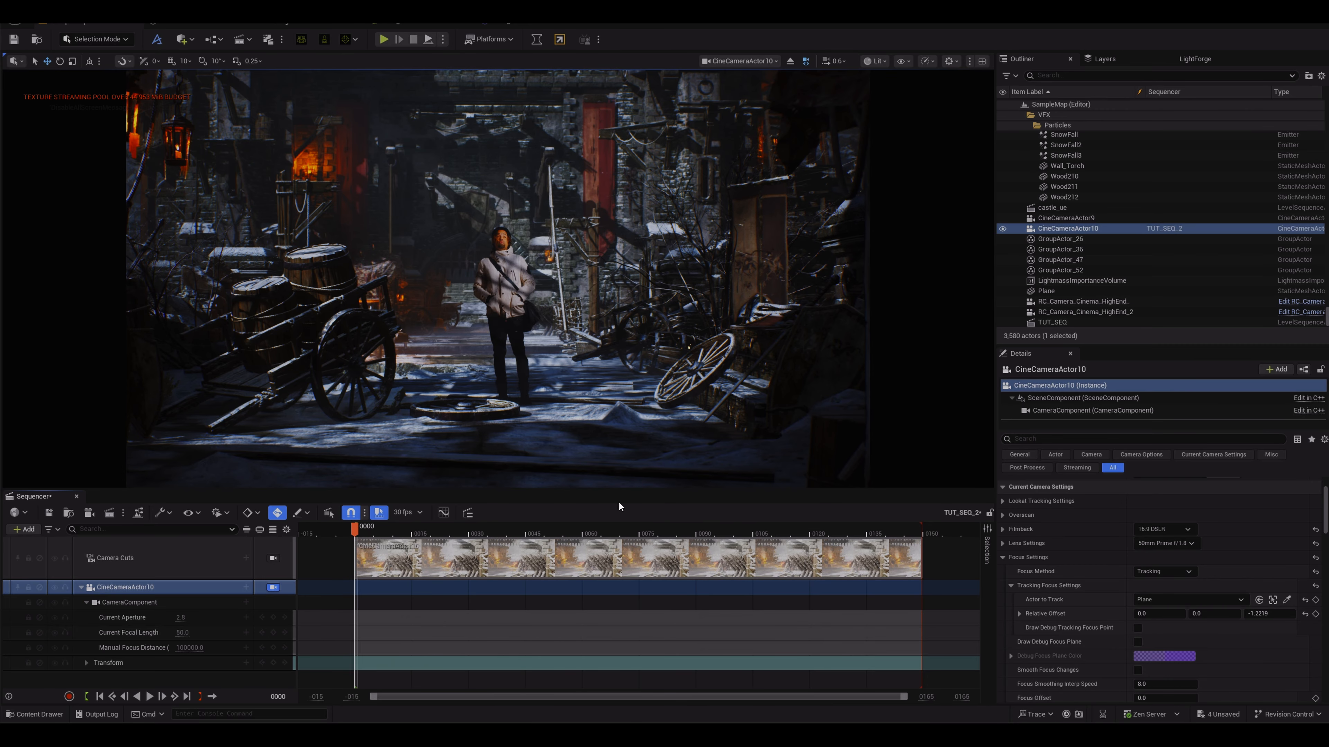
left_click(24, 529)
left_click(60, 481)
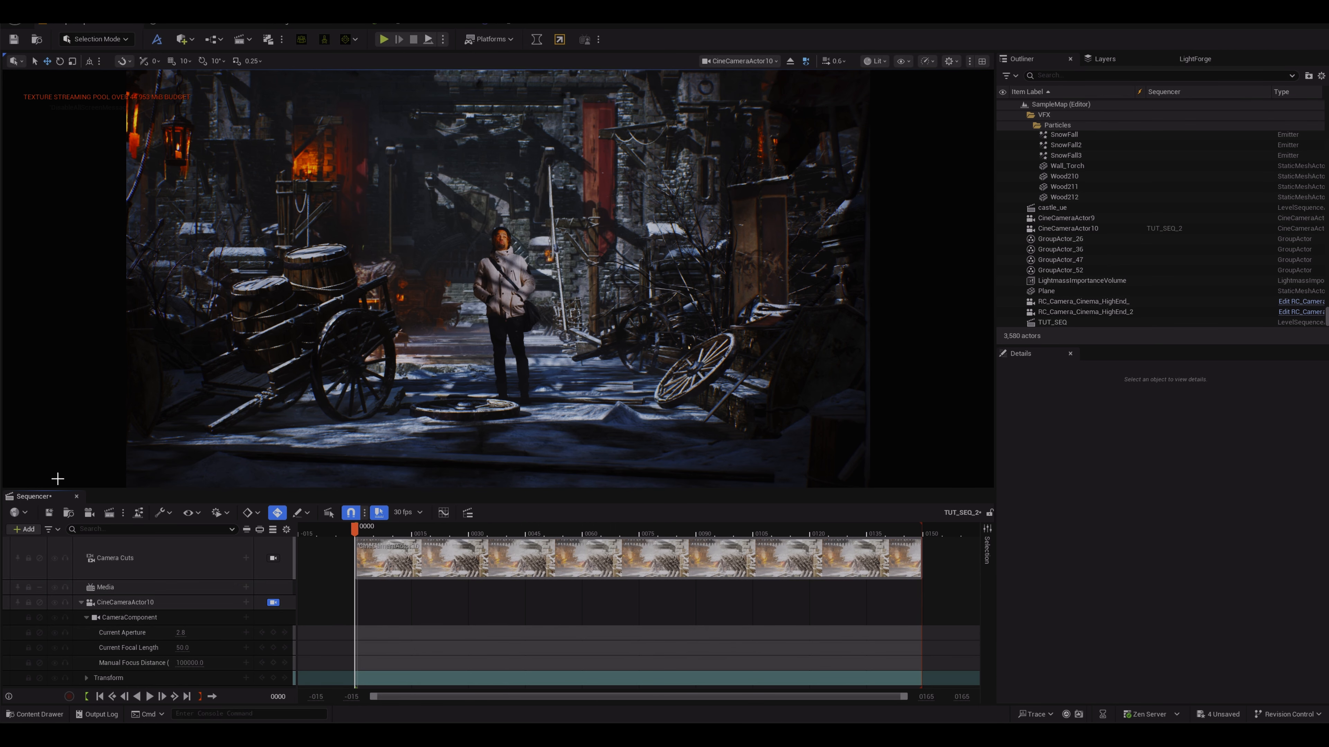
Step: Add the TUT media source to the Media track
left_click(246, 587)
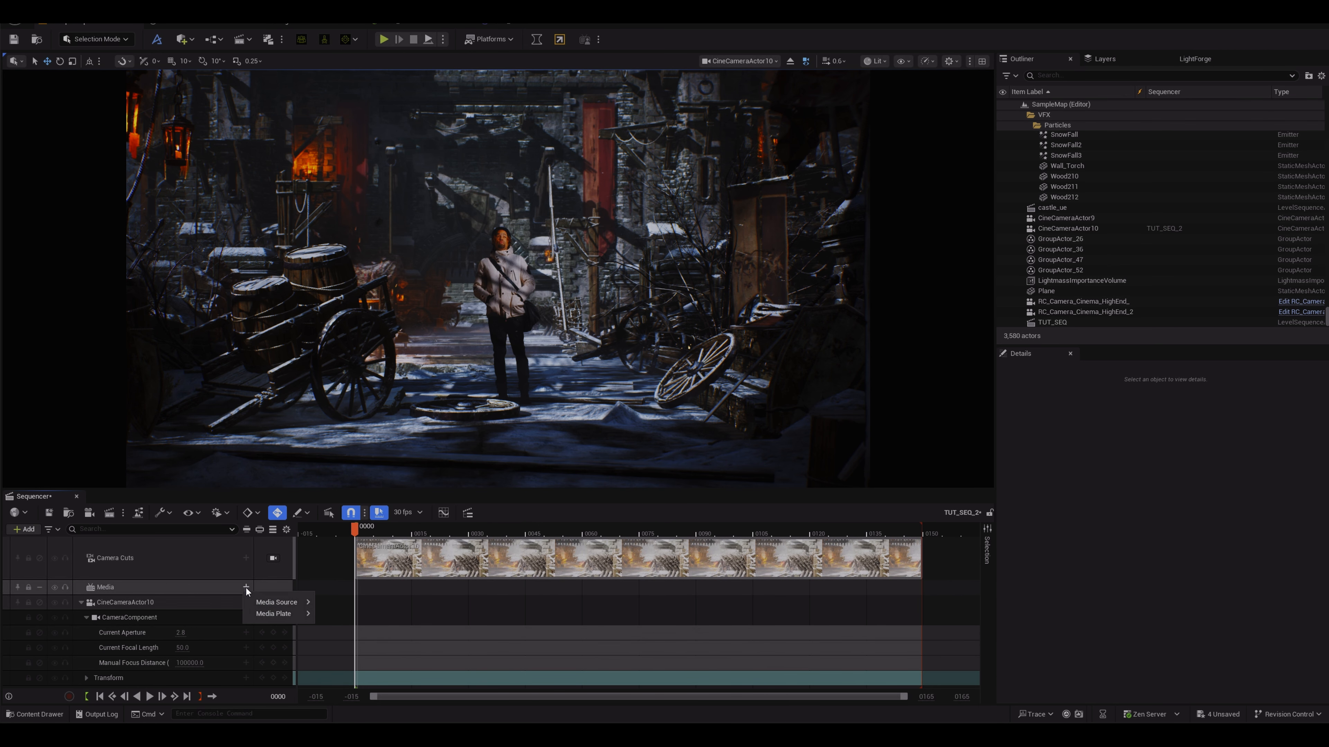
mouse_move(276, 601)
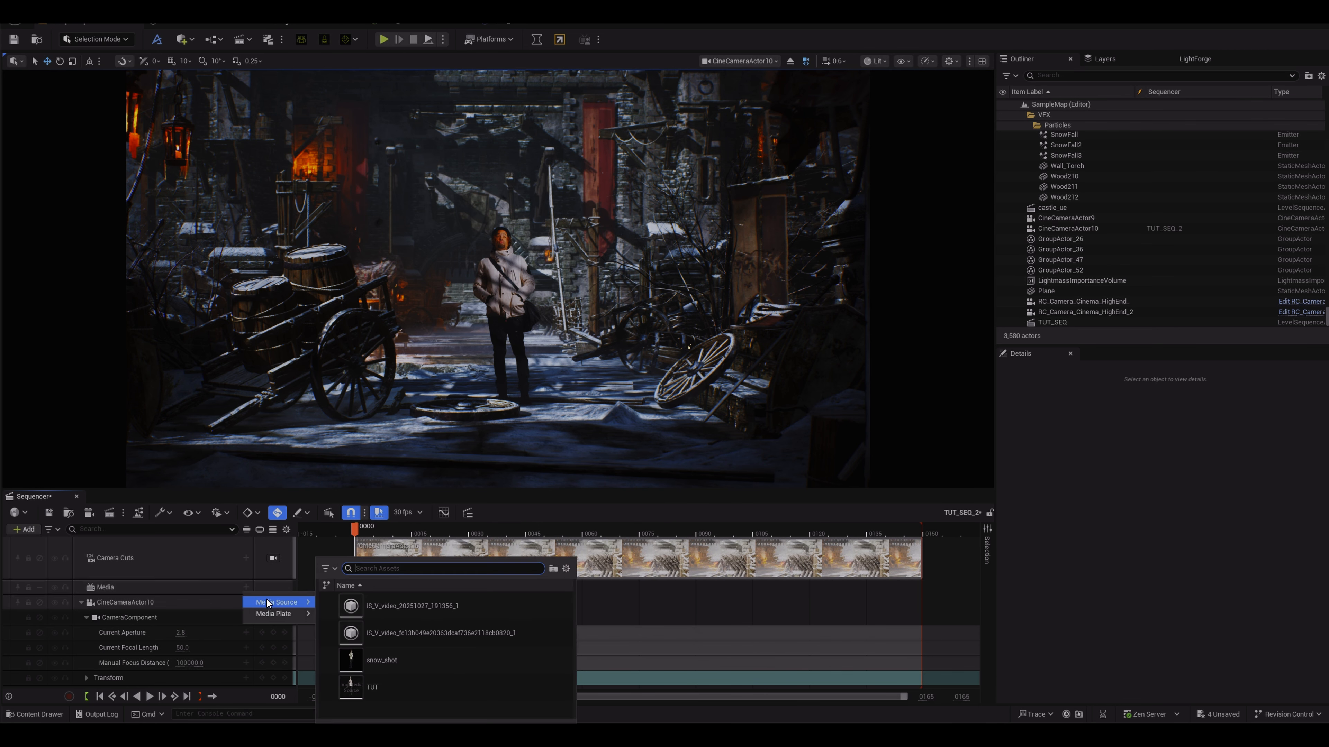
left_click(382, 690)
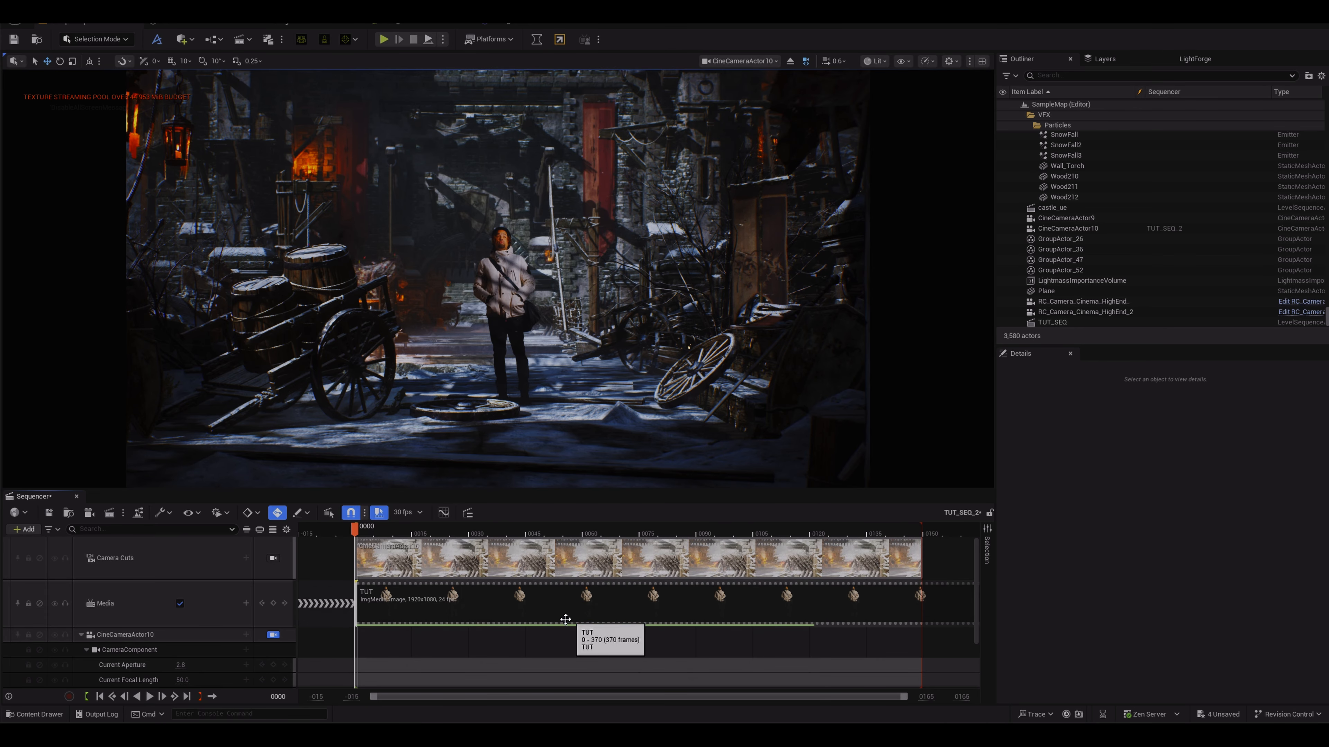
Step: Open the media section's properties and try to assign a media texture
right_click(459, 598)
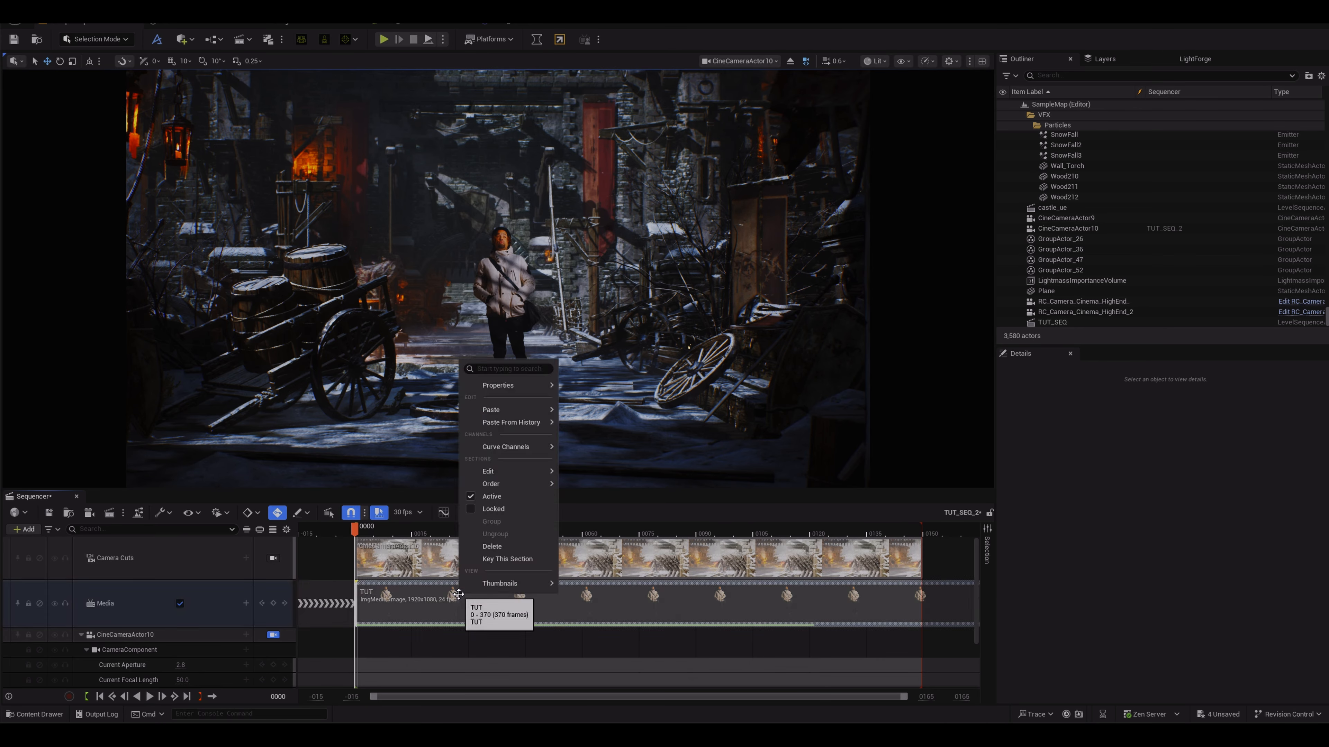
mouse_move(502, 387)
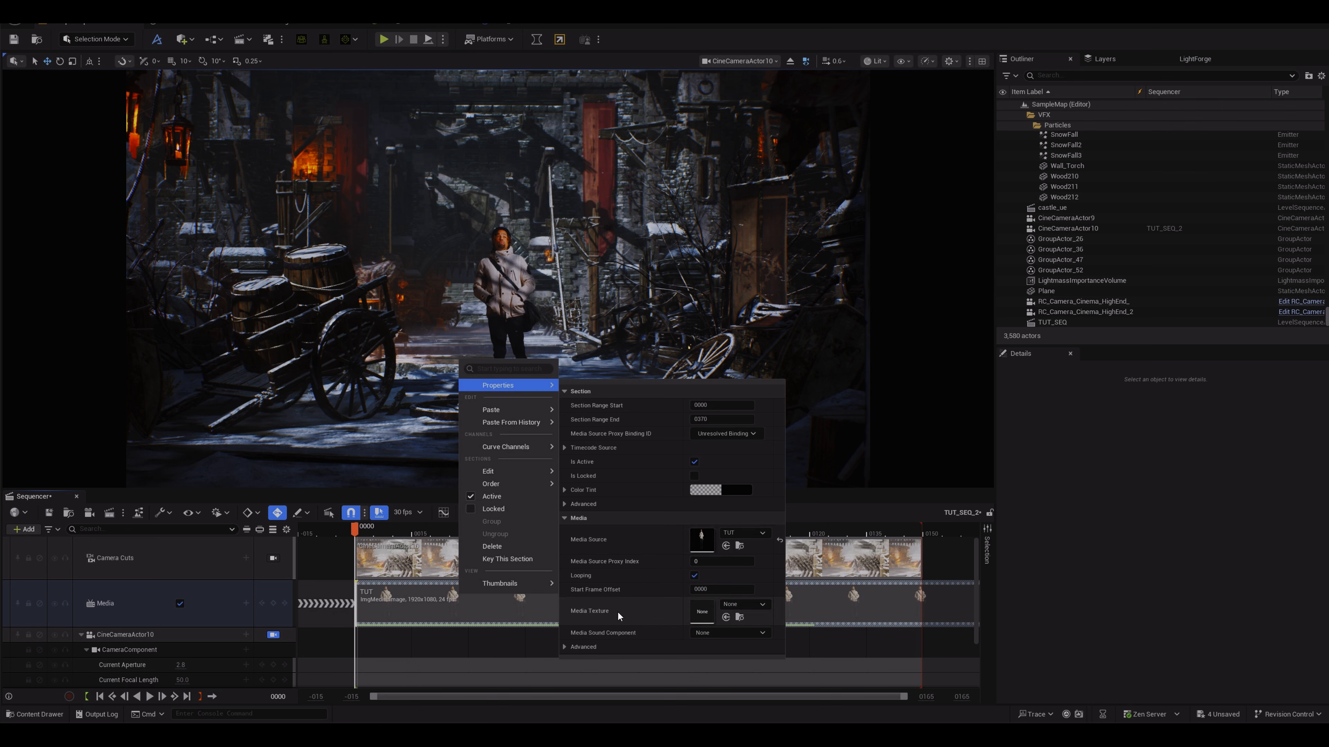
left_click(730, 603)
left_click(787, 581)
Step: Save the sequence and scrub the playhead to frame 0092
left_click(49, 512)
left_click_drag(358, 536, 703, 540)
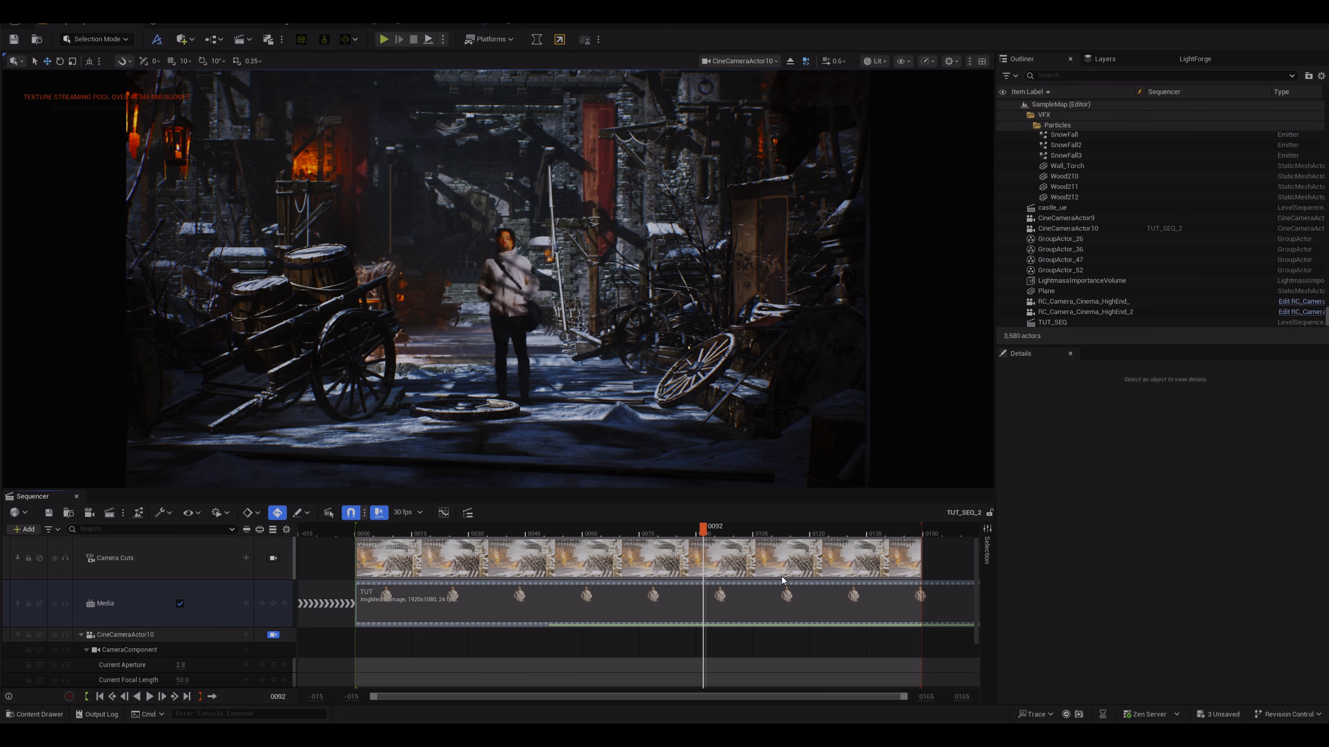
scroll(850, 610, "down", 10)
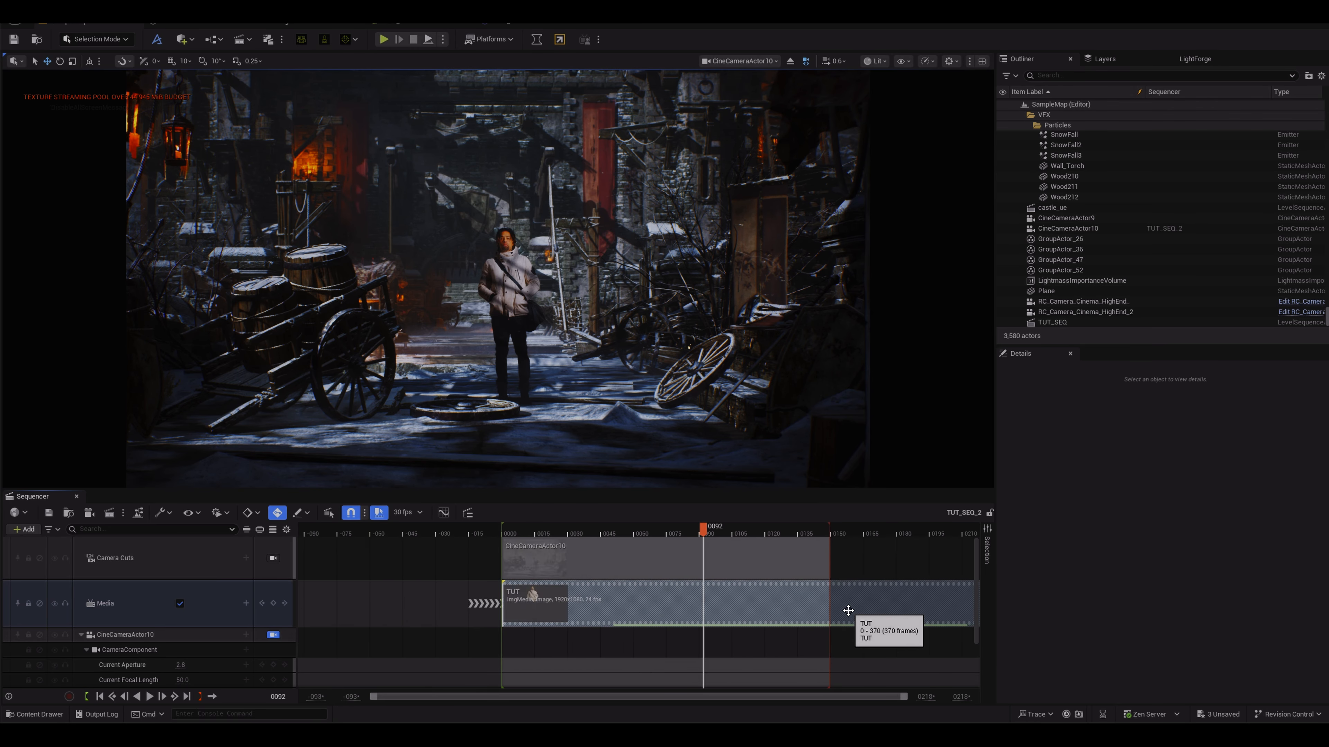
Step: Extend the Camera Cuts section so it spans to the end of the TUT media section
middle_click(841, 572)
mouse_move(841, 572)
left_mouse_down()
mouse_move(710, 564)
mouse_move(701, 539)
mouse_move(766, 530)
mouse_move(687, 532)
mouse_move(860, 532)
left_mouse_up()
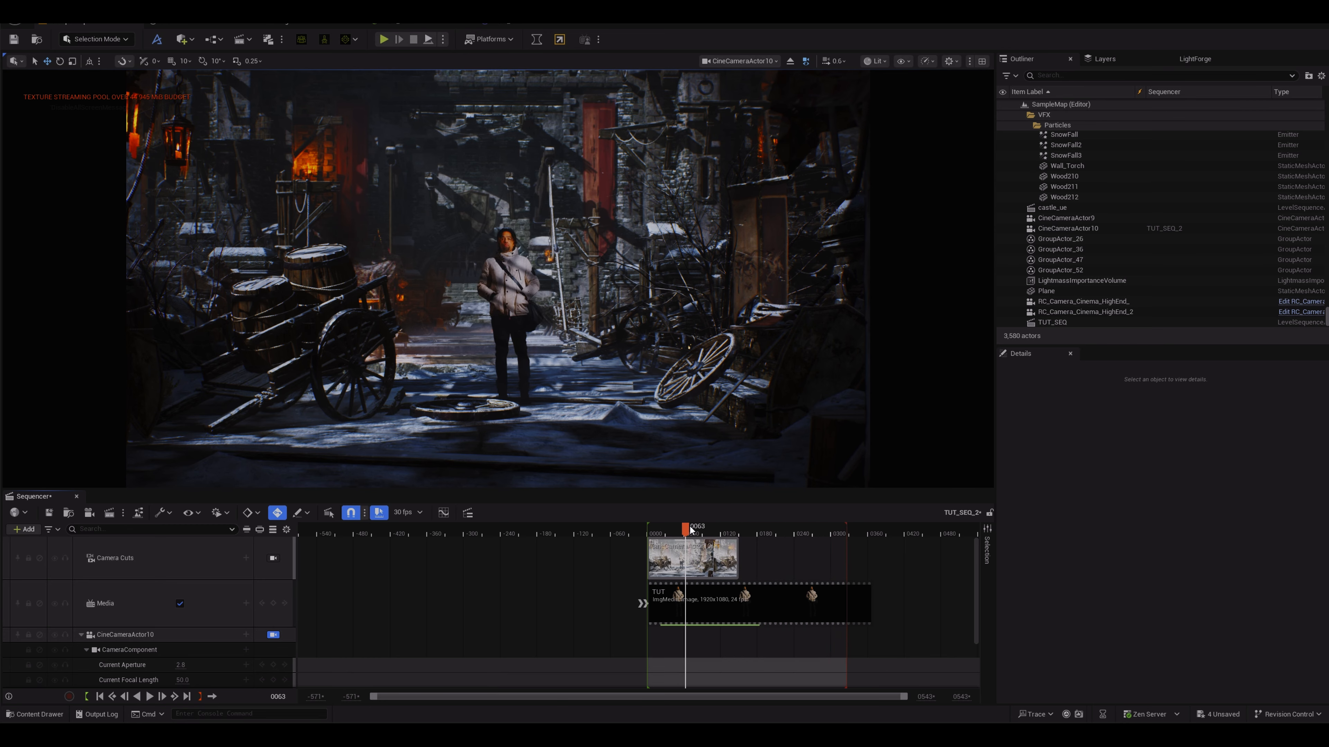
left_click_drag(690, 530, 871, 530)
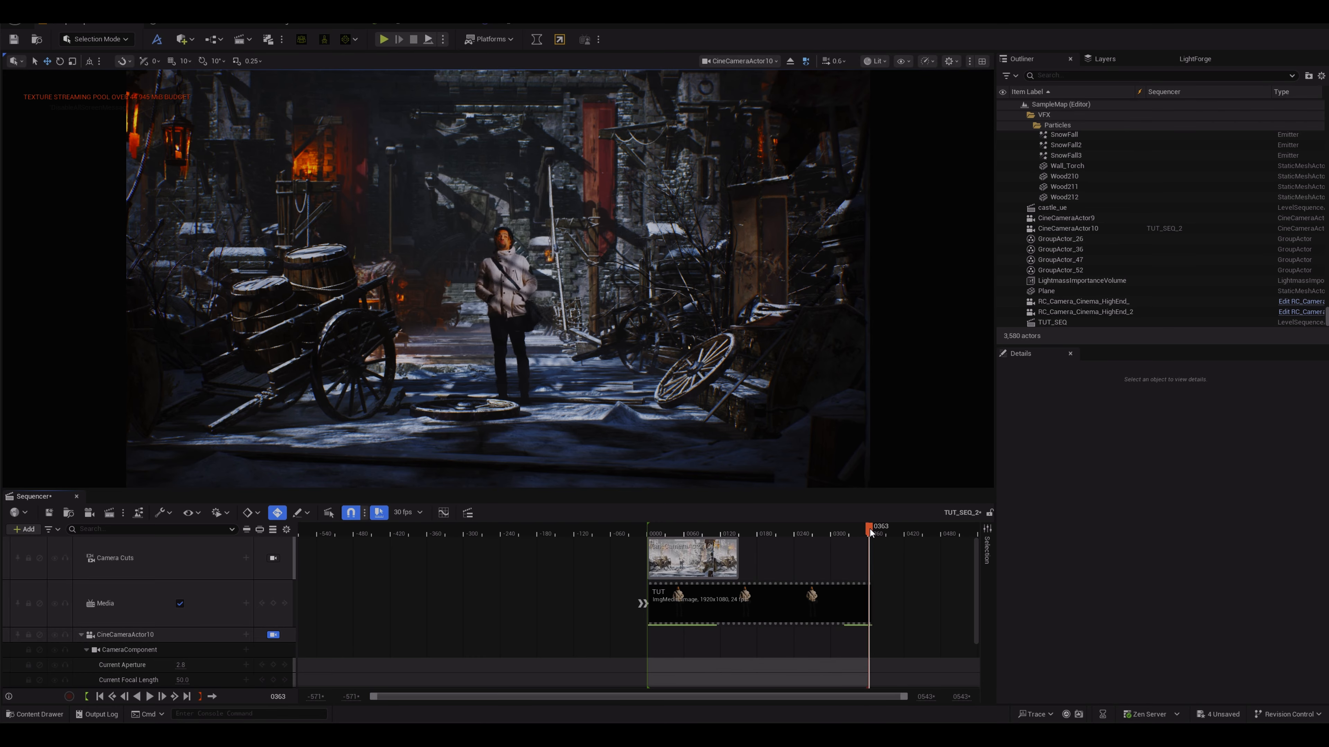
mouse_move(870, 531)
left_mouse_down()
mouse_move(706, 539)
mouse_move(879, 543)
left_mouse_up()
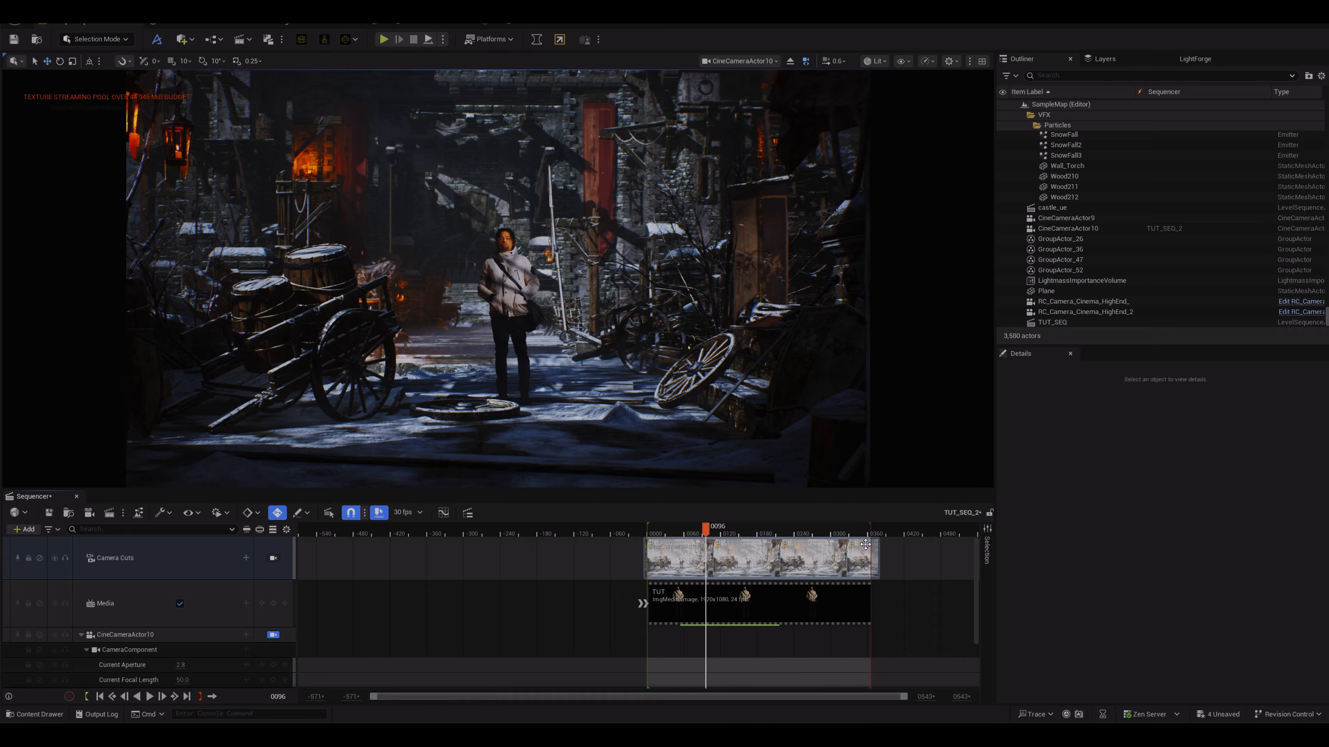
Step: Return the playhead to frame 0000 of the sequence, toggling auto-key off and back on
left_click_drag(682, 534, 651, 531)
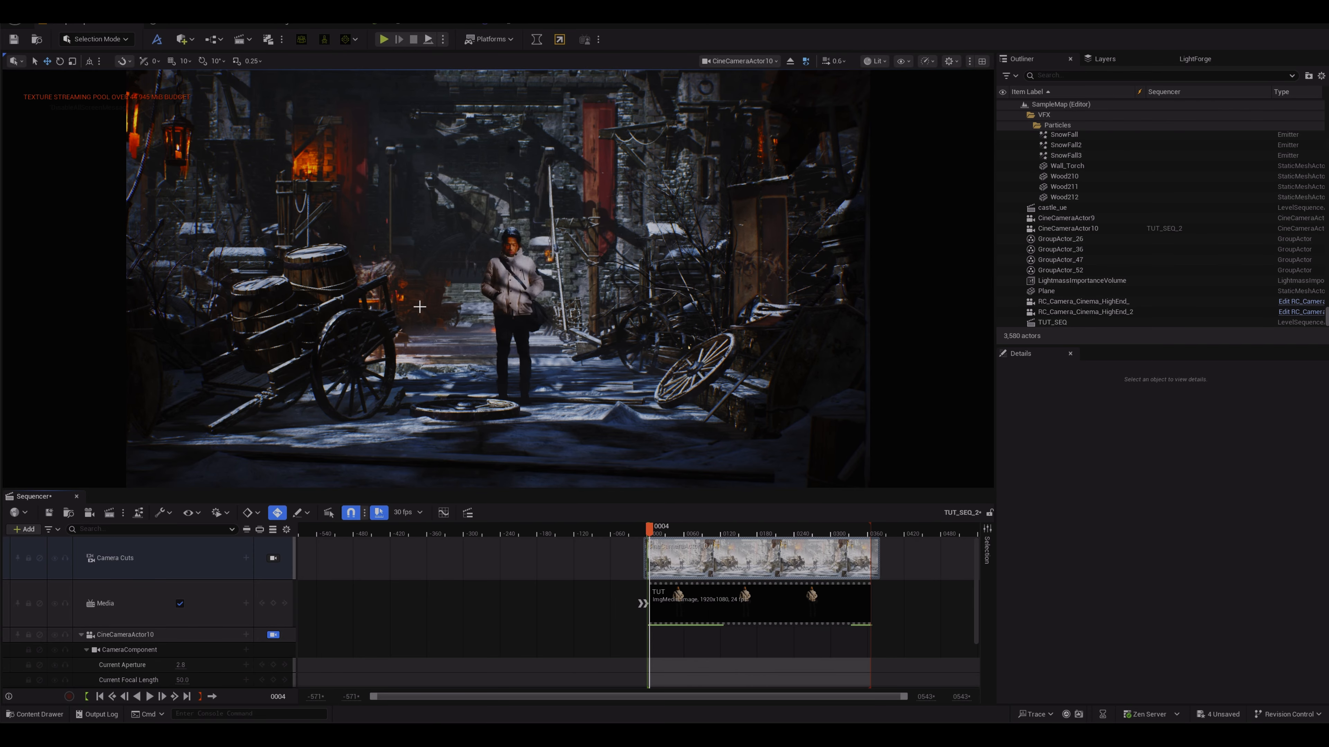
left_click_drag(497, 282, 501, 266)
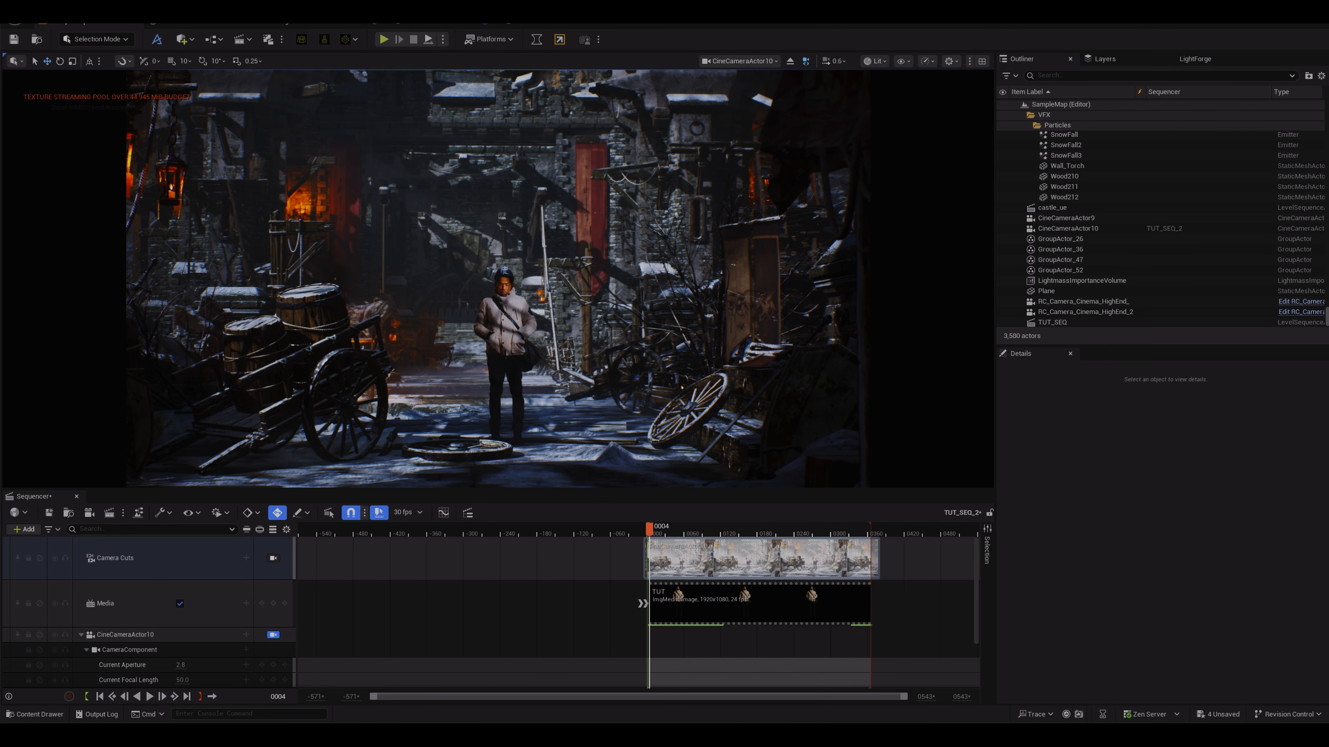
scroll(178, 596, "down", 2)
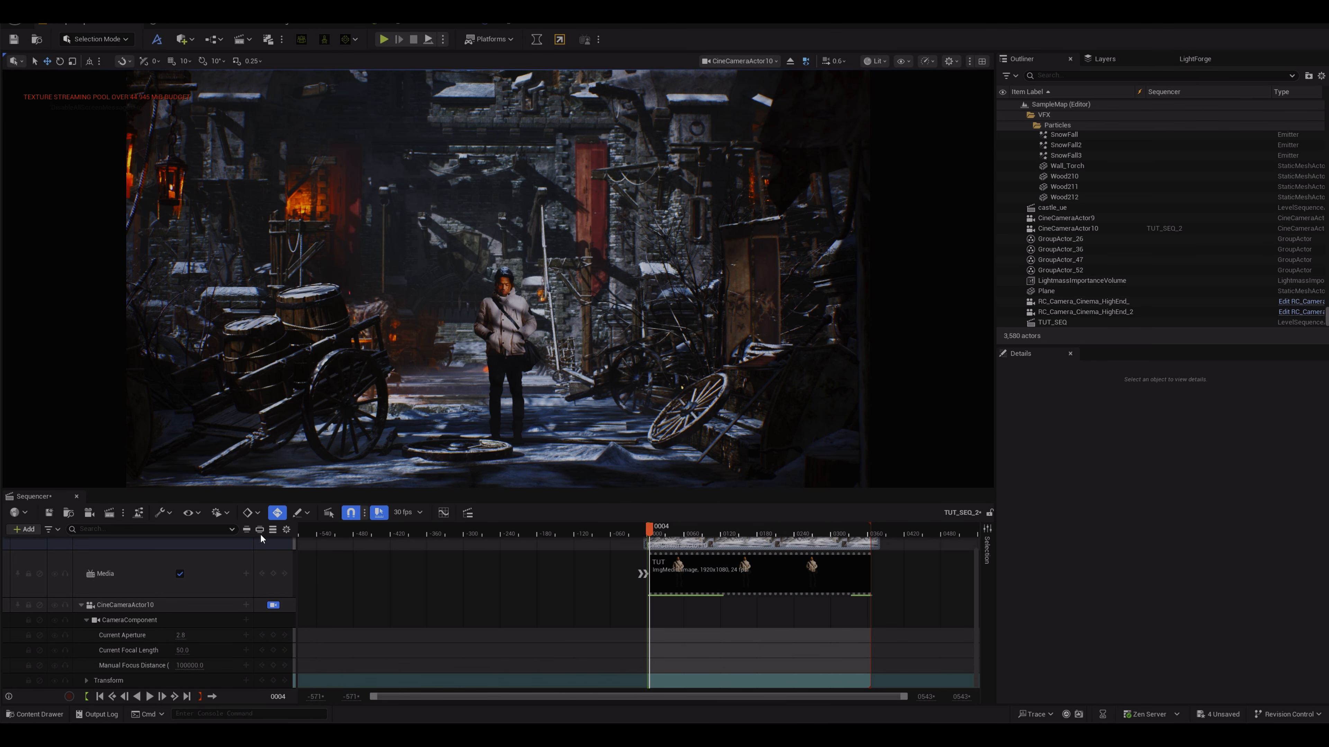
left_click(276, 517)
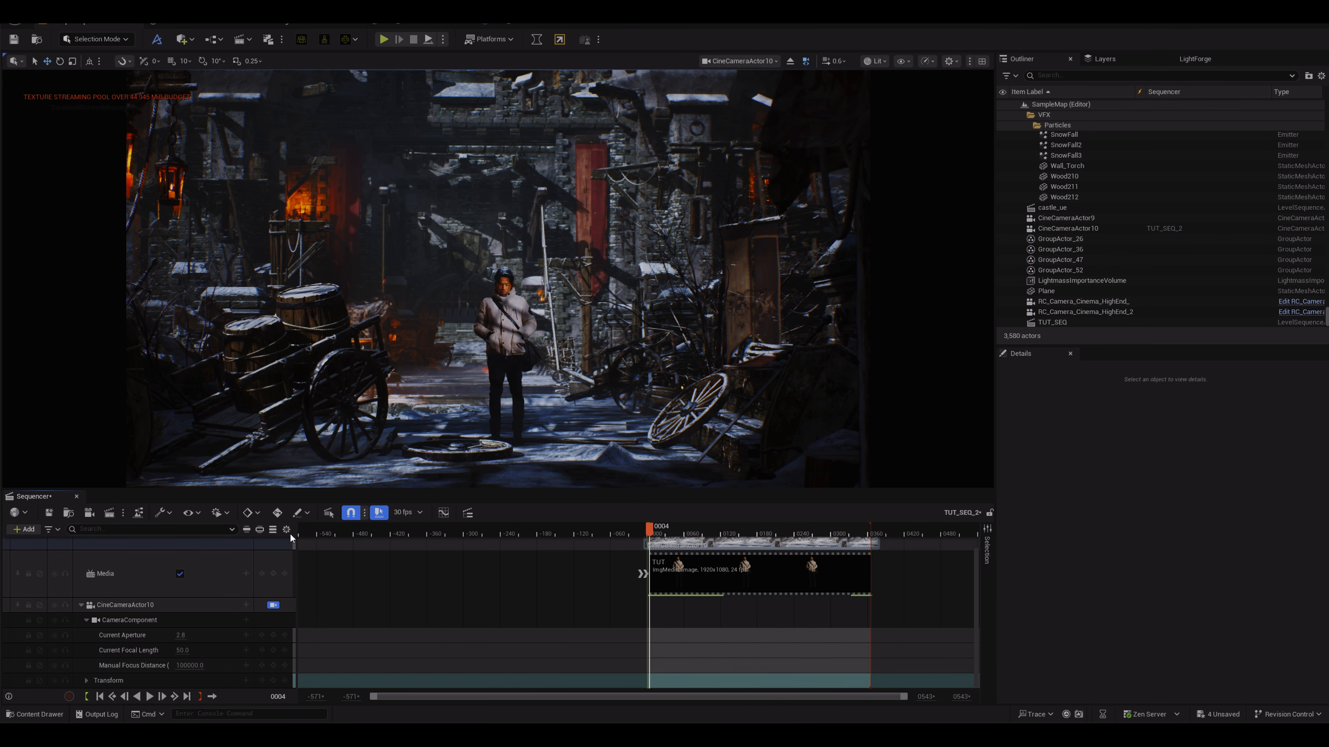
left_click(277, 513)
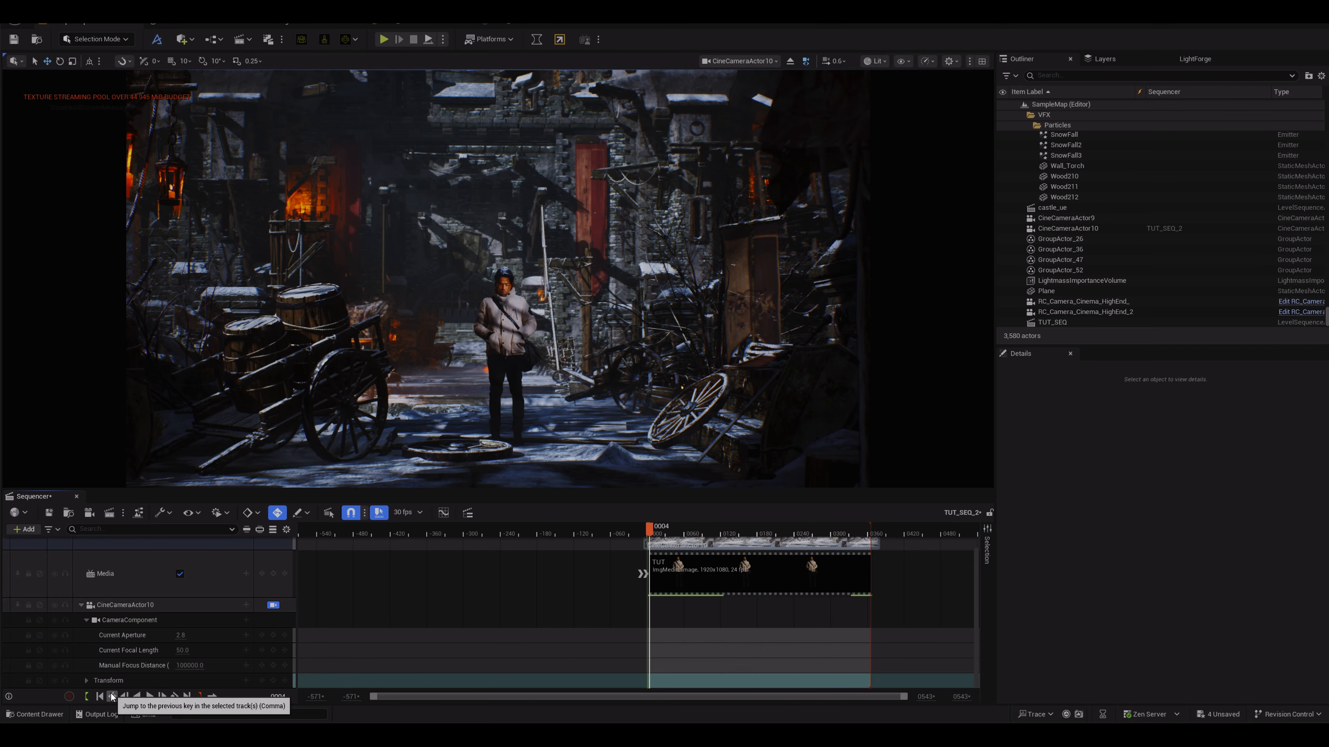
left_click(100, 697)
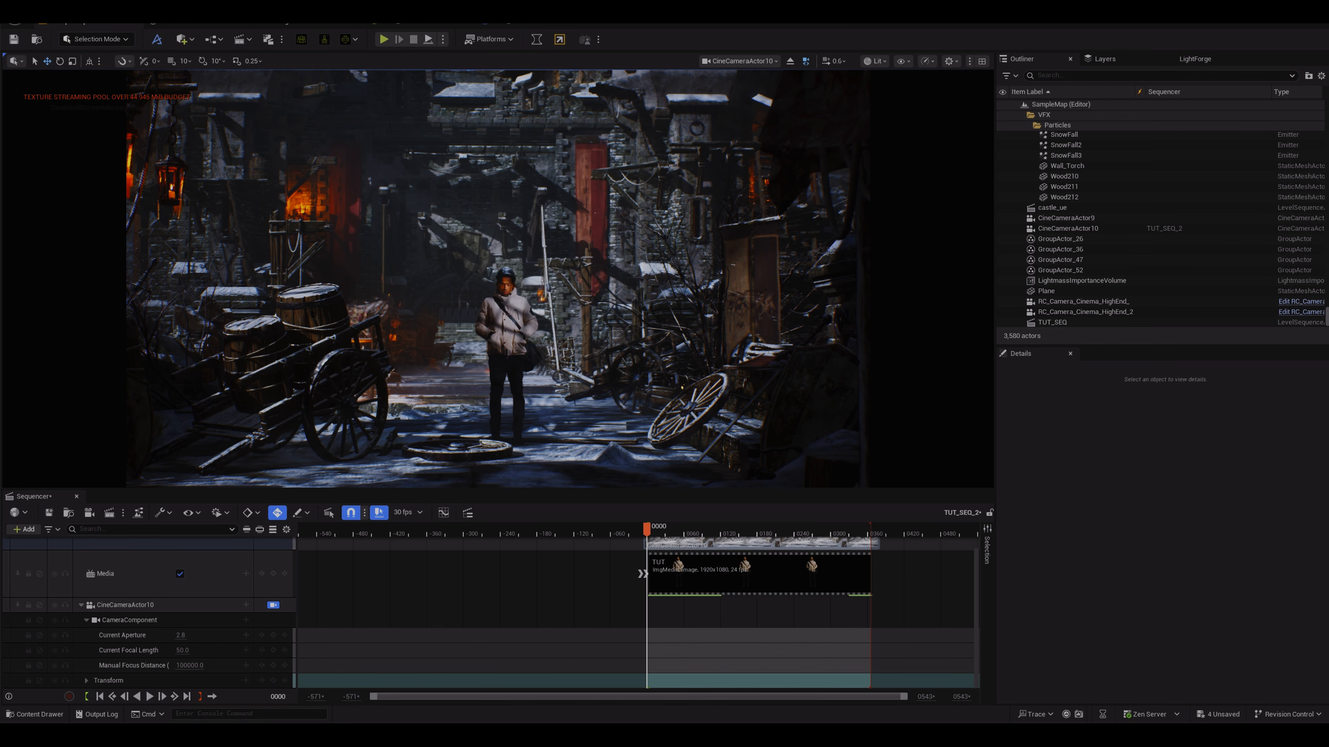
Step: Move the piloted cine camera back to frame the portcullis gate for the opening shot
scroll(348, 222, "down", 10)
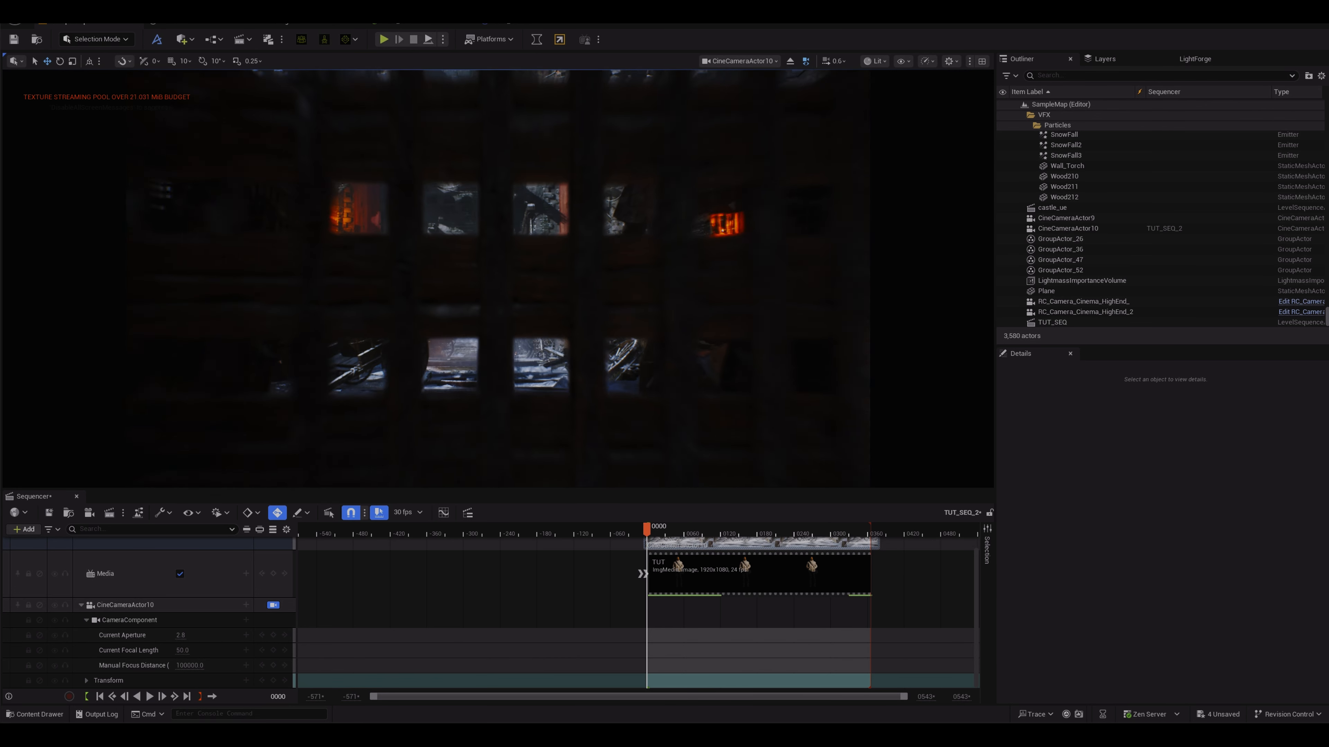
scroll(348, 222, "down", 8)
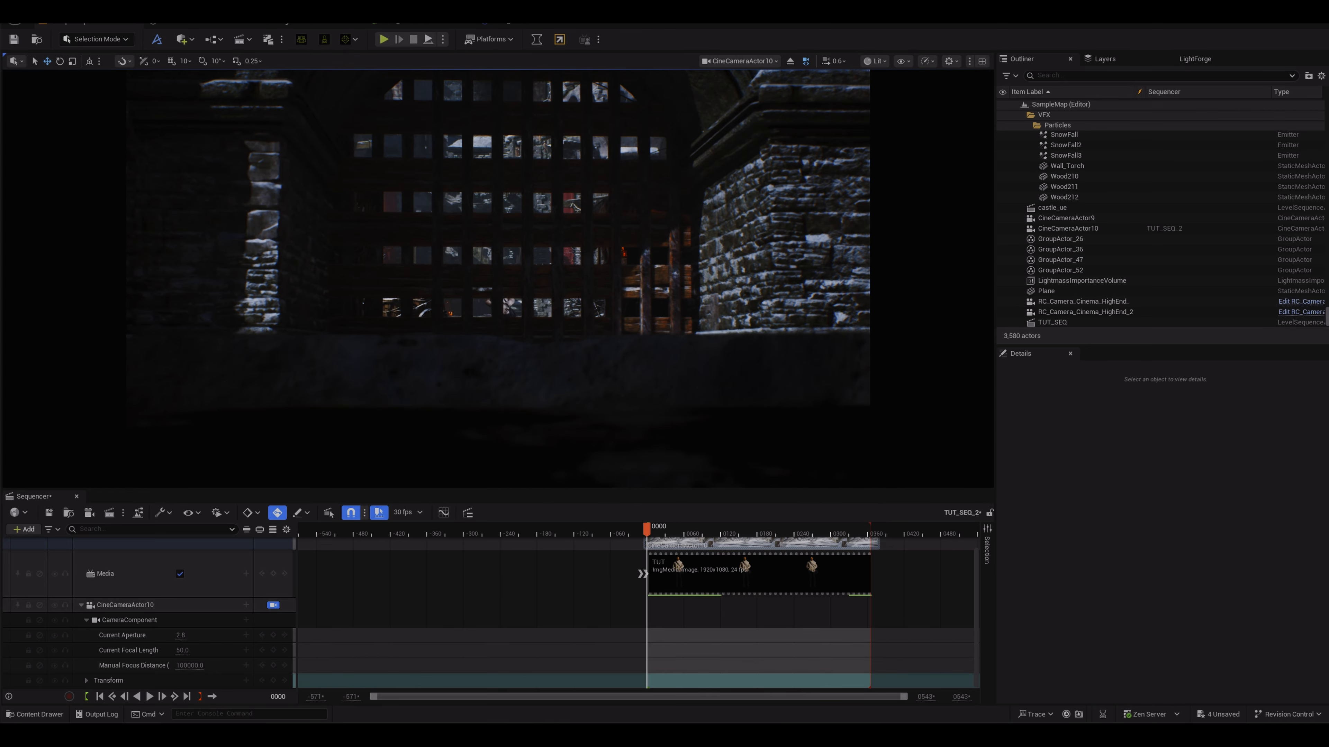
scroll(348, 221, "down", 4)
key("a")
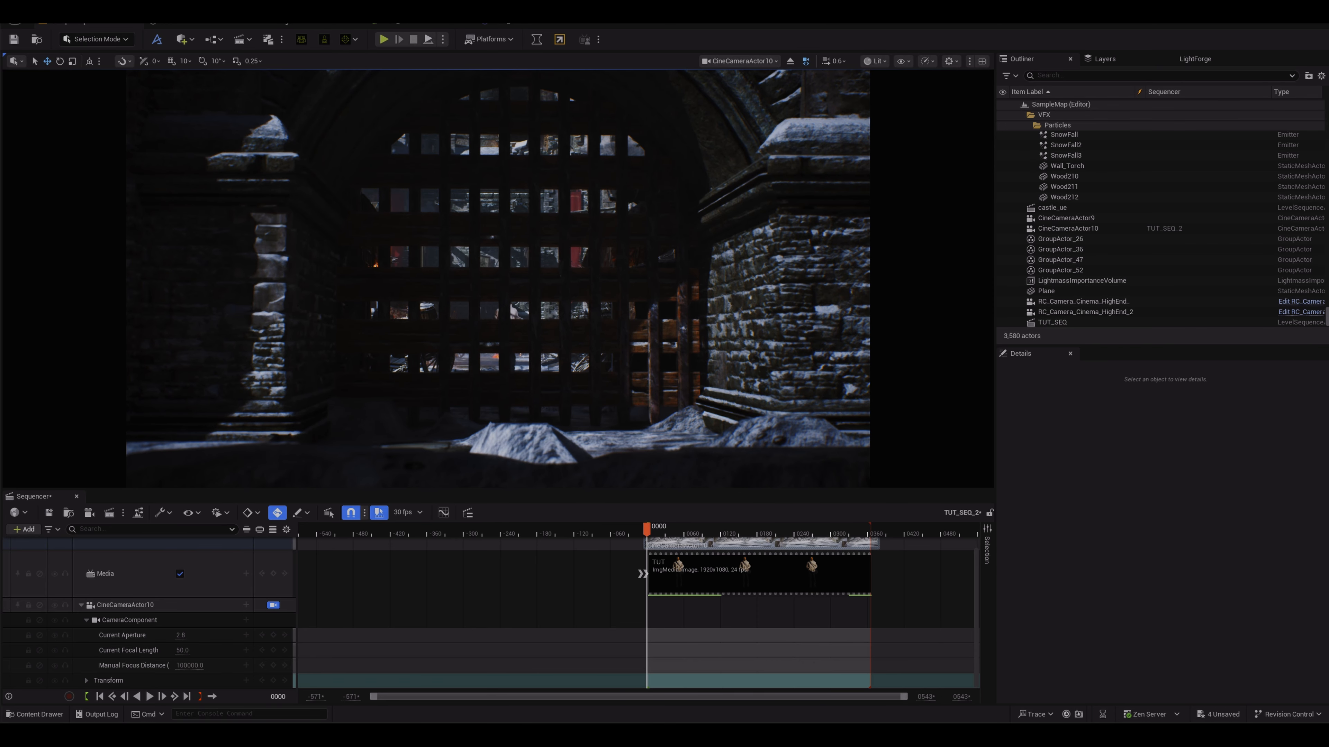
key("w")
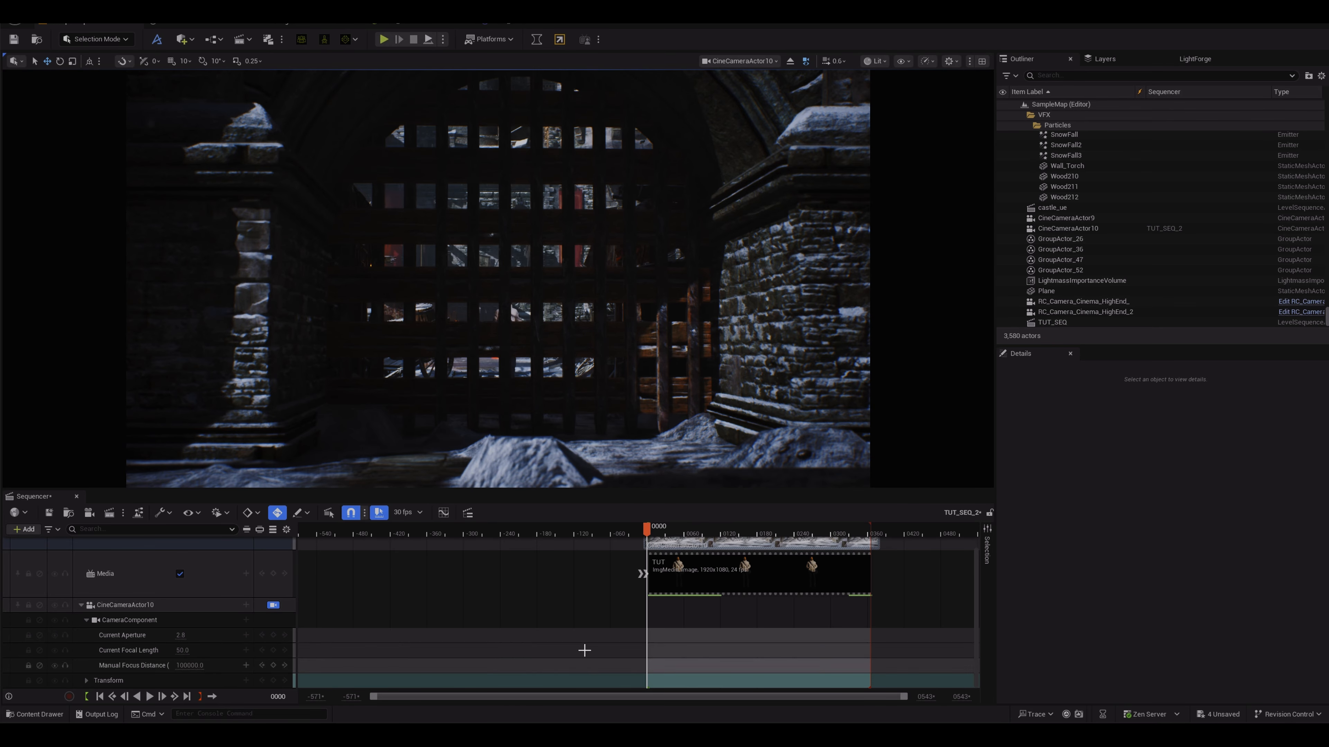
Step: Select the cine camera's Transform track and key its starting position at frame 0000
left_click(213, 675)
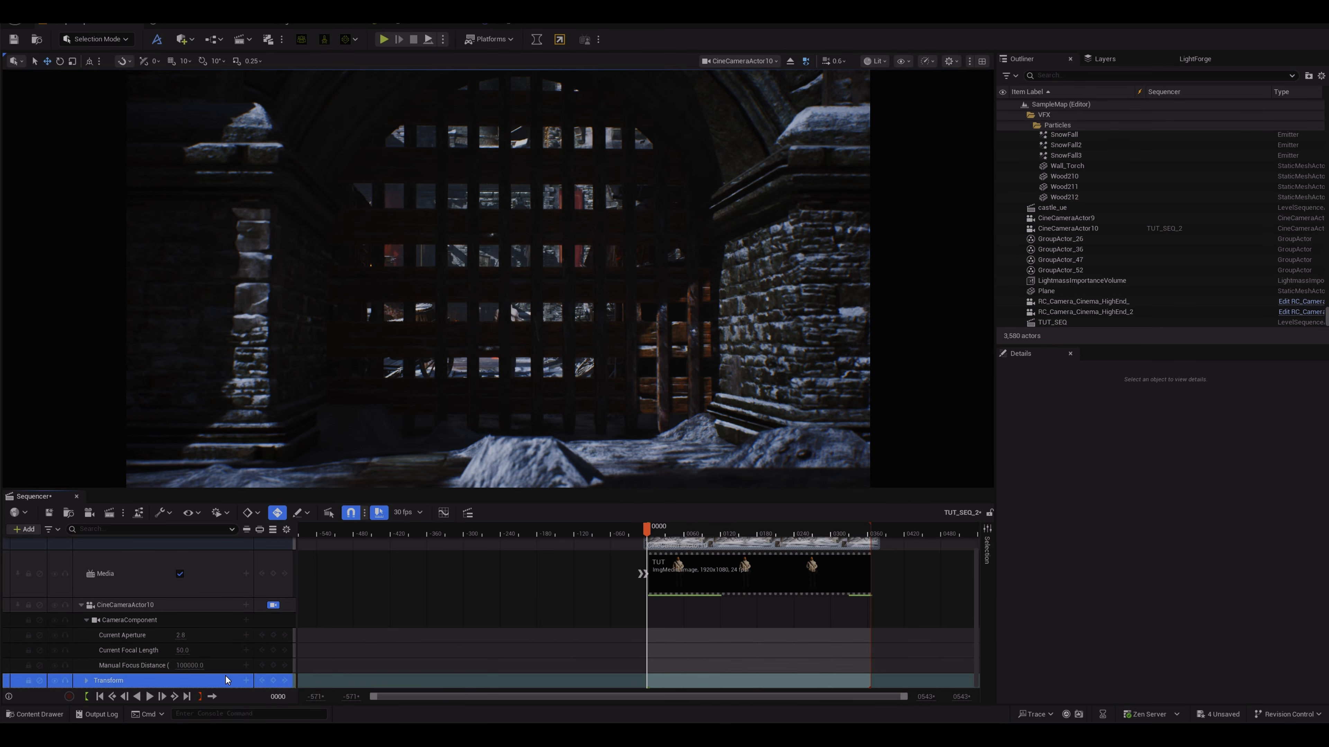
left_click_drag(648, 529, 659, 527)
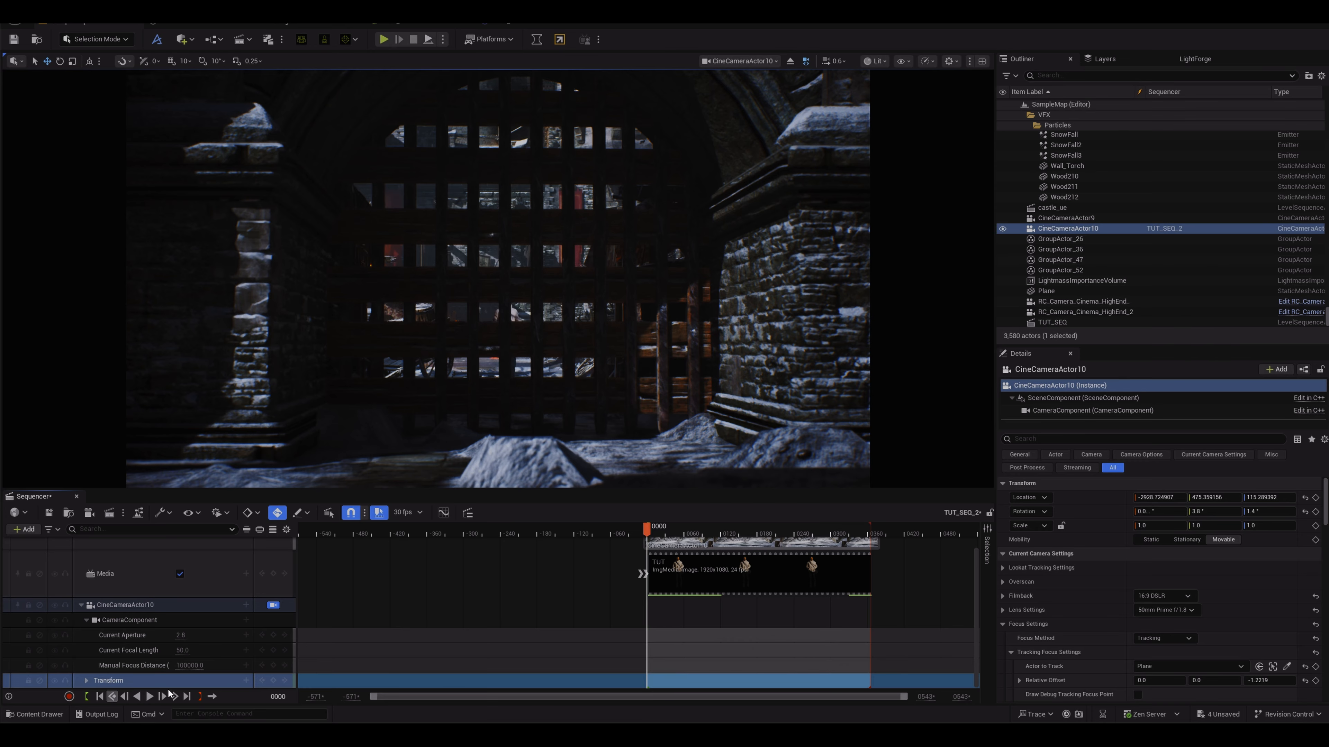
left_click(273, 681)
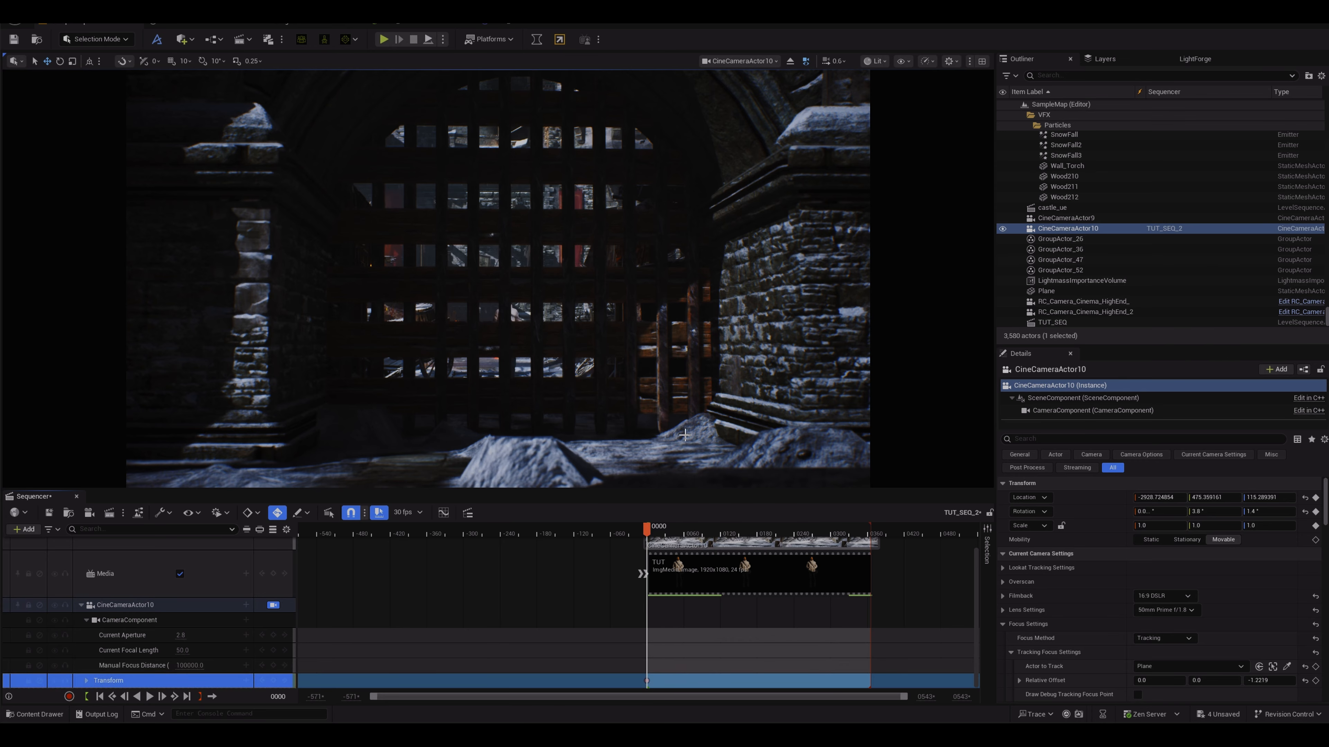
Step: At frame 0366, move the camera forward close to the actor to key its end position
left_click(864, 528)
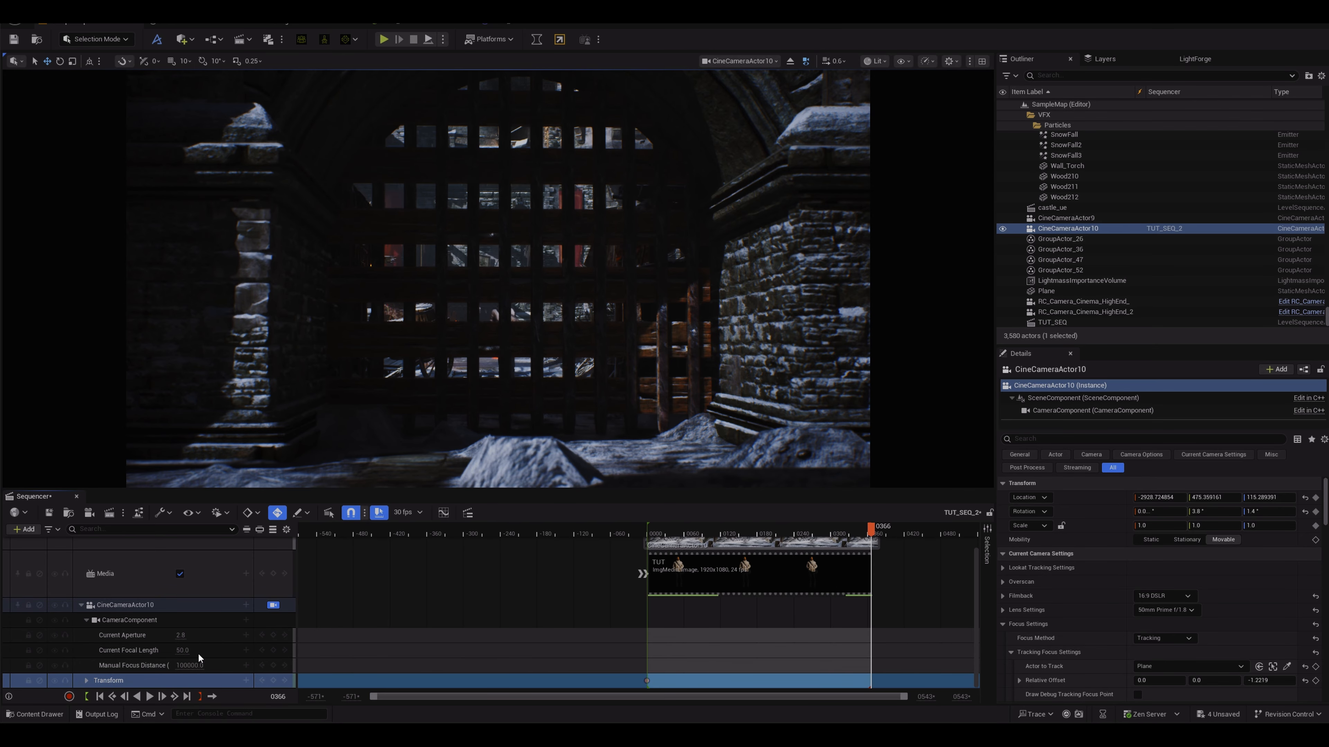
key("w")
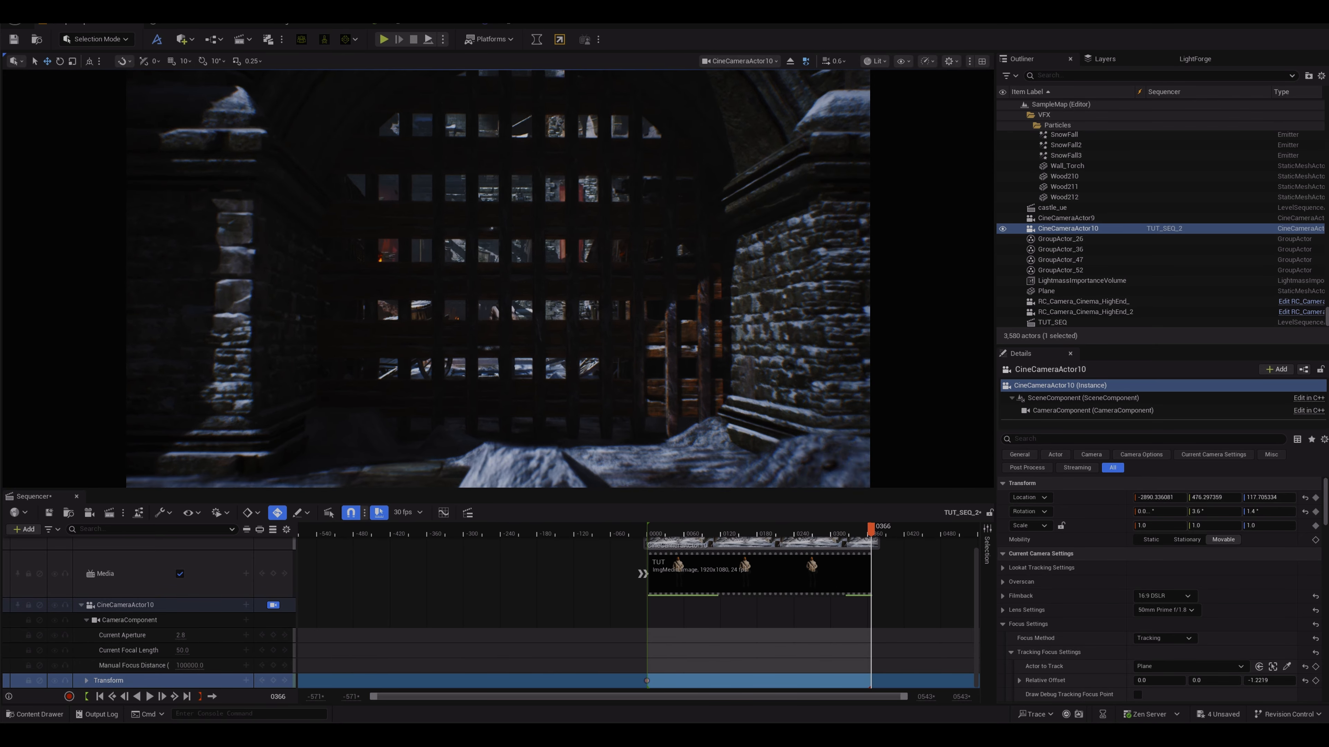
key("w")
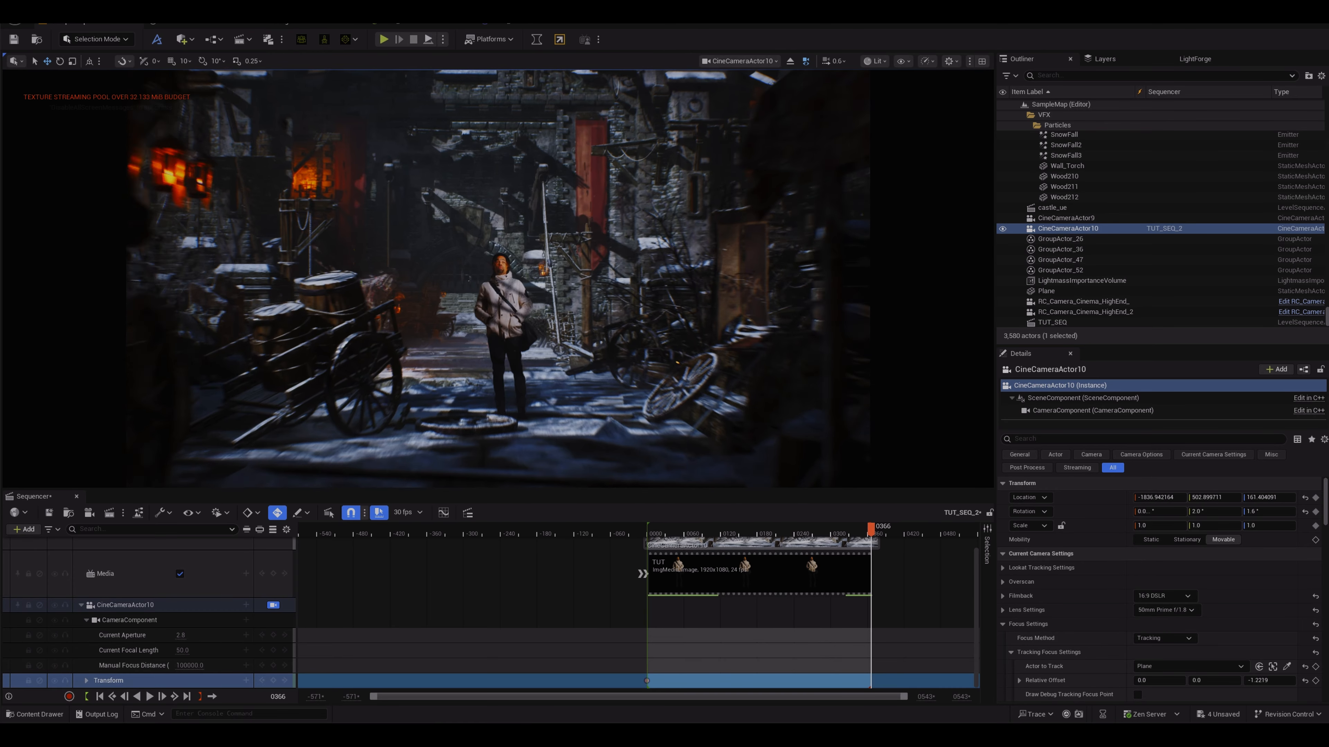
key("w")
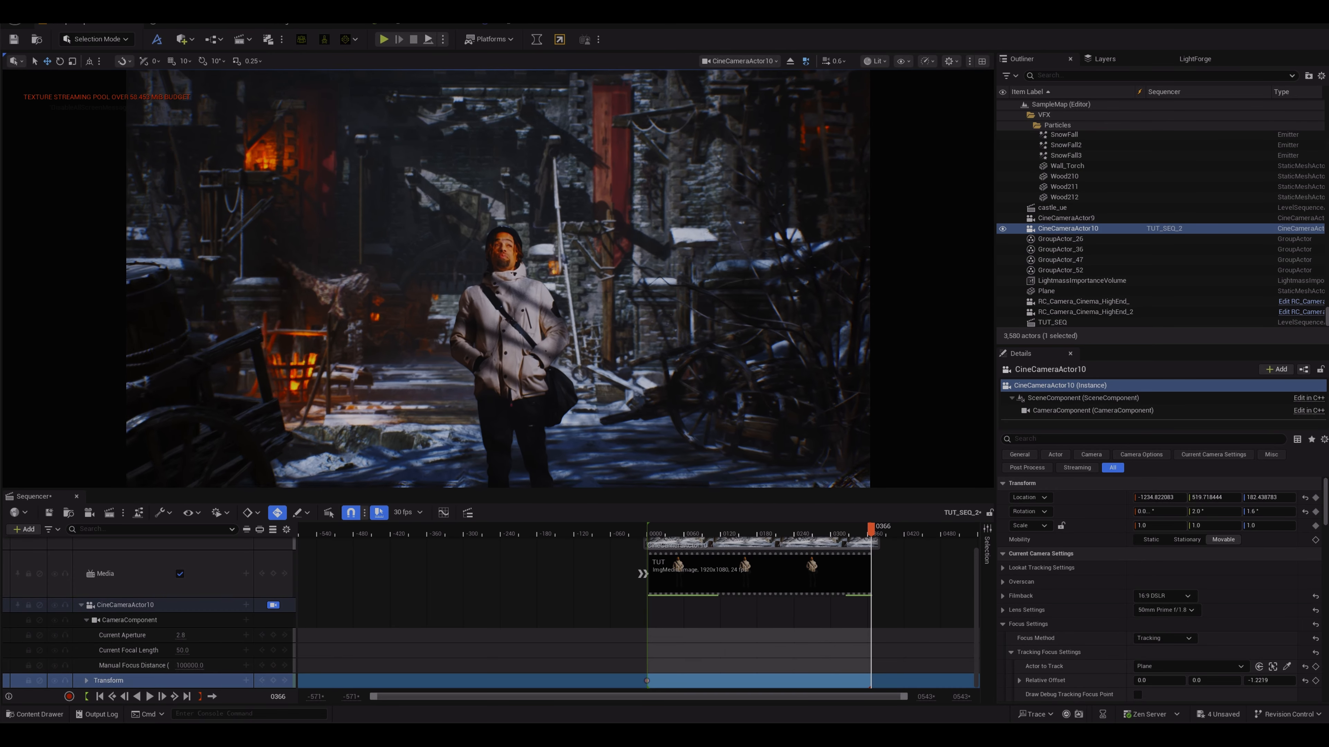
key("q")
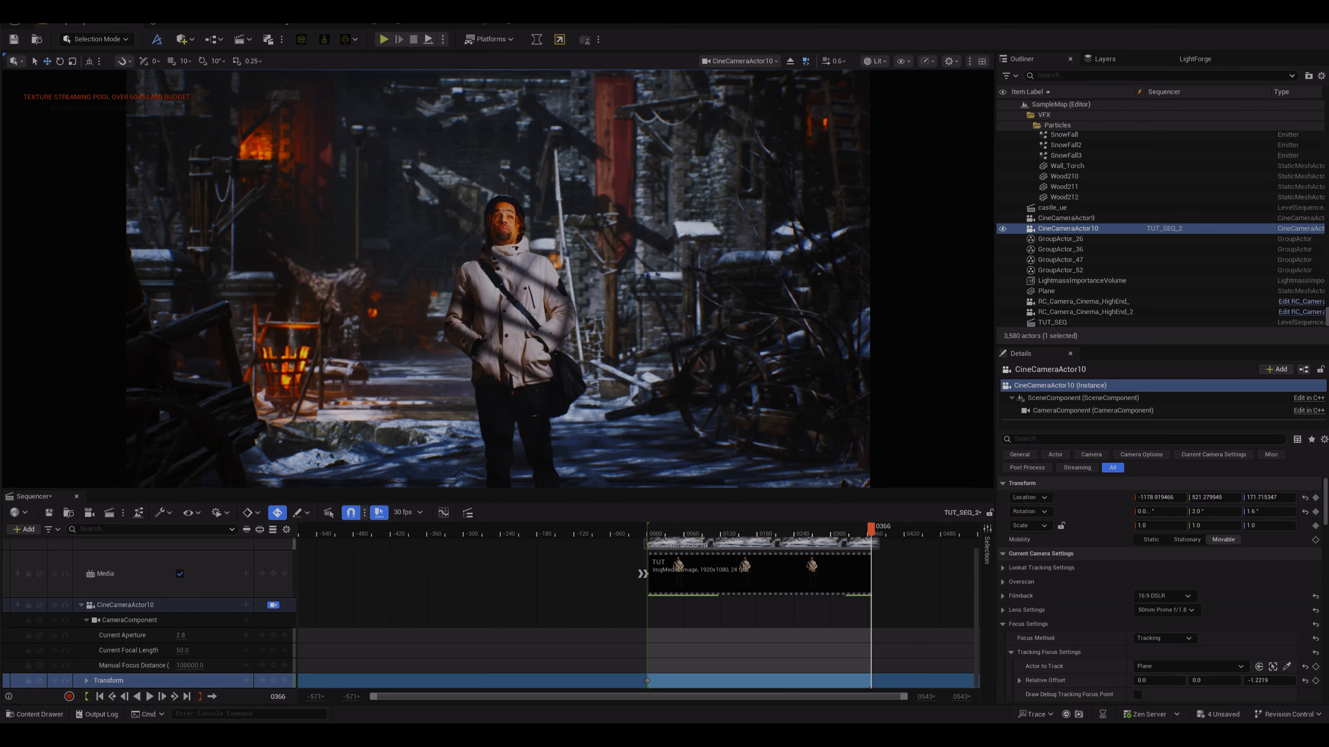
left_click_drag(497, 279, 498, 273)
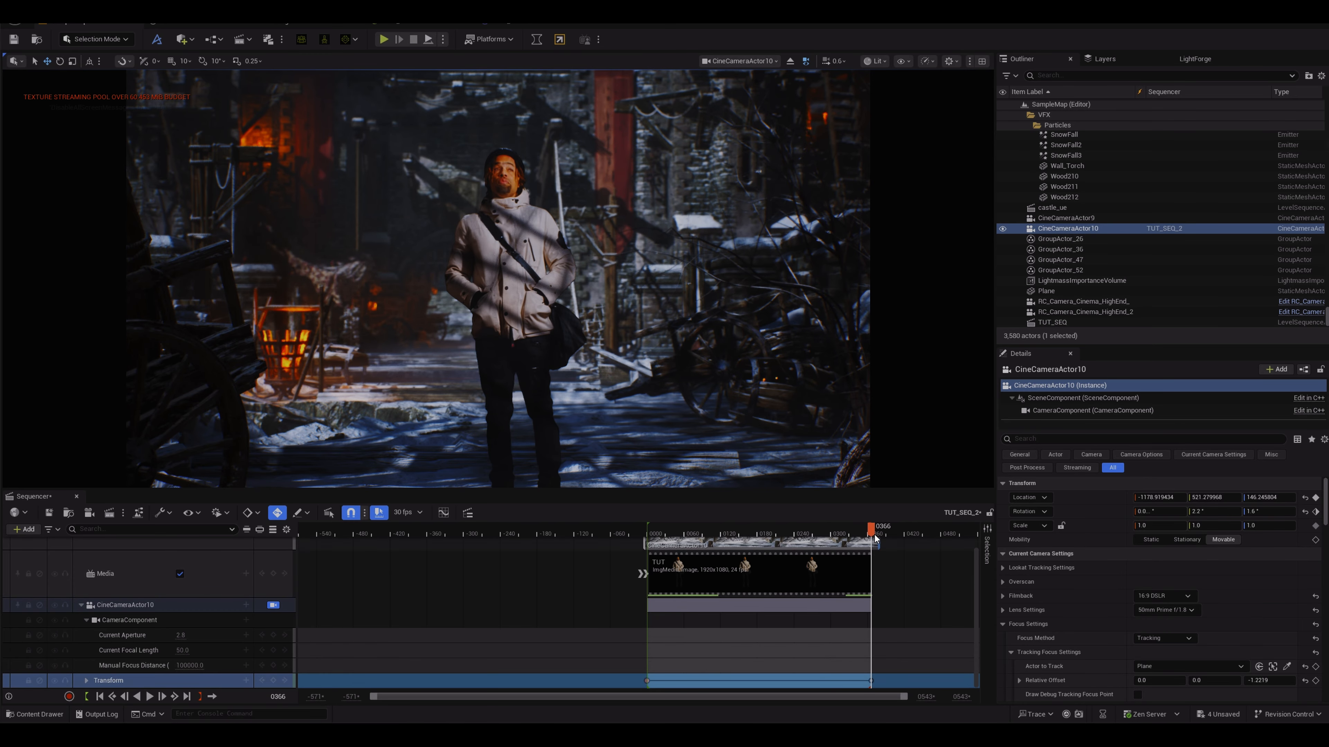
Step: Select the cine camera track and enable Draw Debug Focus Plane in its focus settings
mouse_move(870, 531)
left_mouse_down()
mouse_move(655, 533)
mouse_move(801, 529)
mouse_move(868, 511)
left_mouse_up()
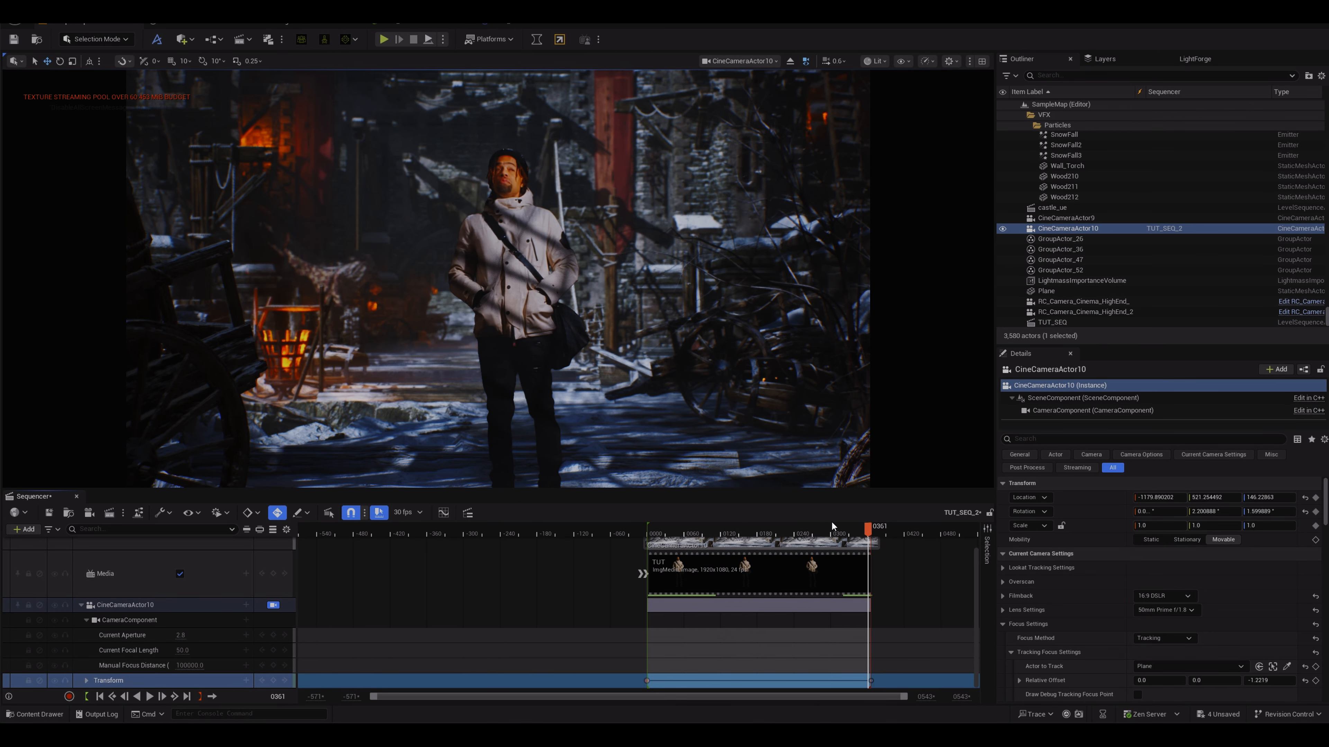
left_click(135, 605)
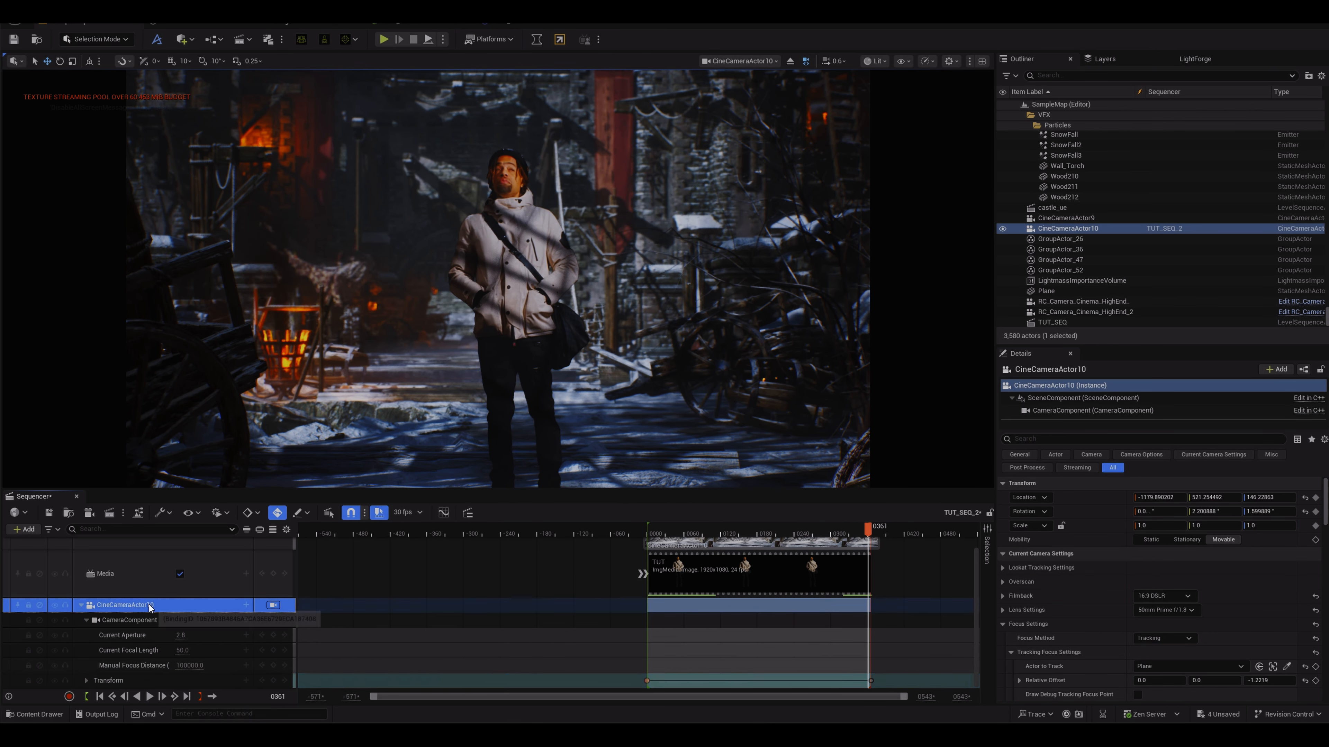
scroll(1148, 666, "down", 3)
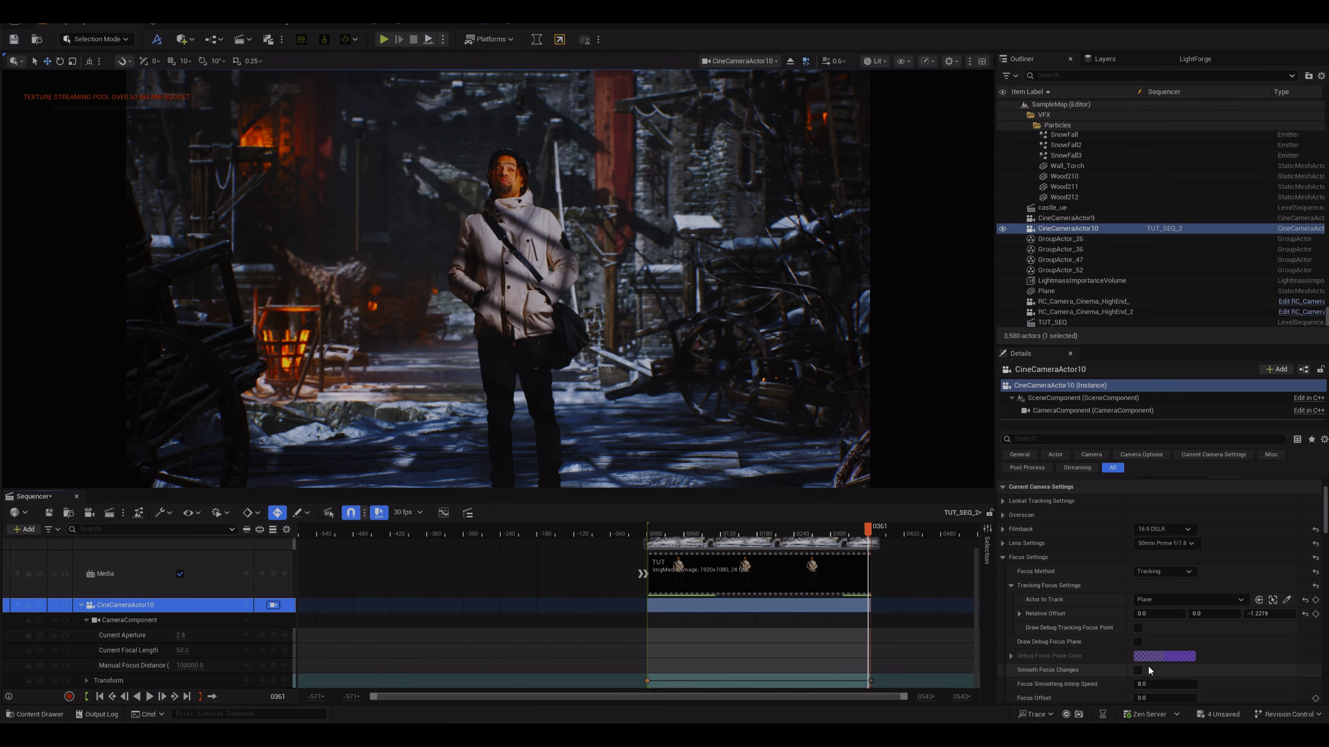
left_click(1139, 642)
left_click_drag(659, 446, 657, 420)
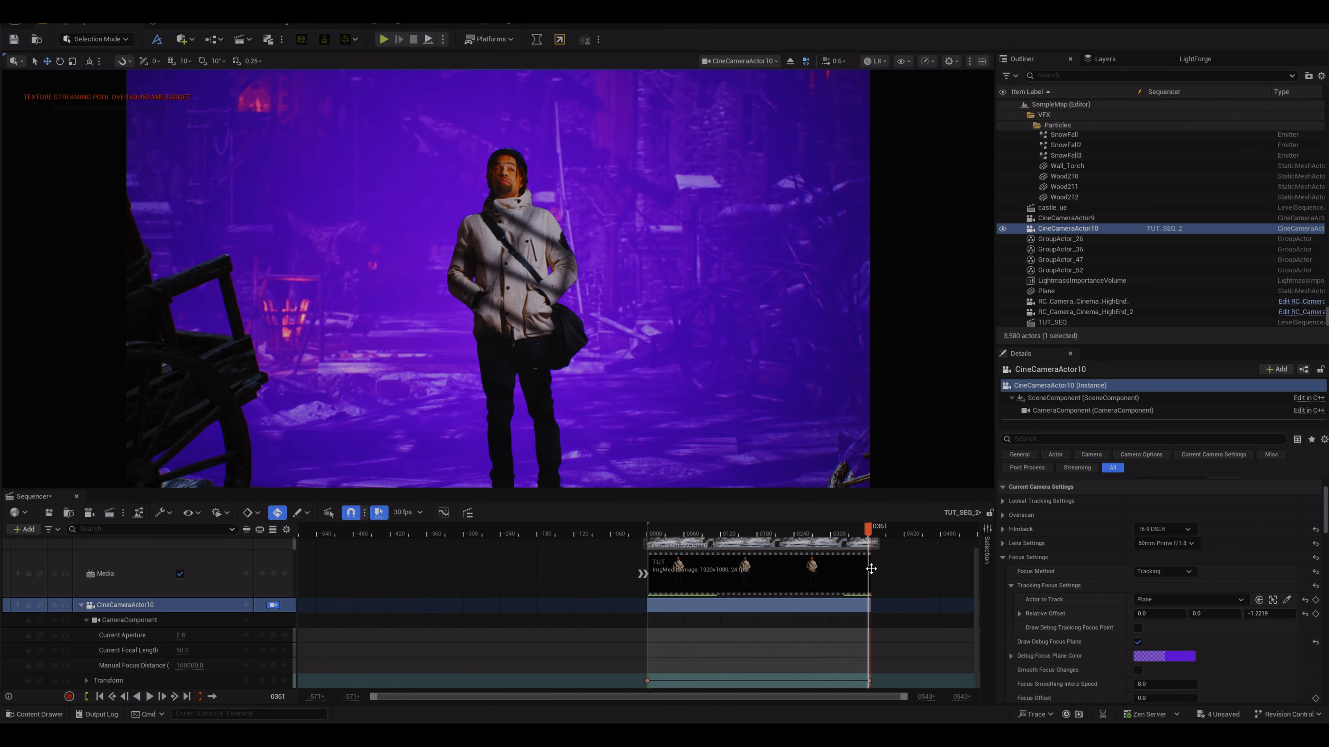
Step: Delete the extra end key and move the last camera Transform key to the end of the clip
scroll(898, 657, "up", 8)
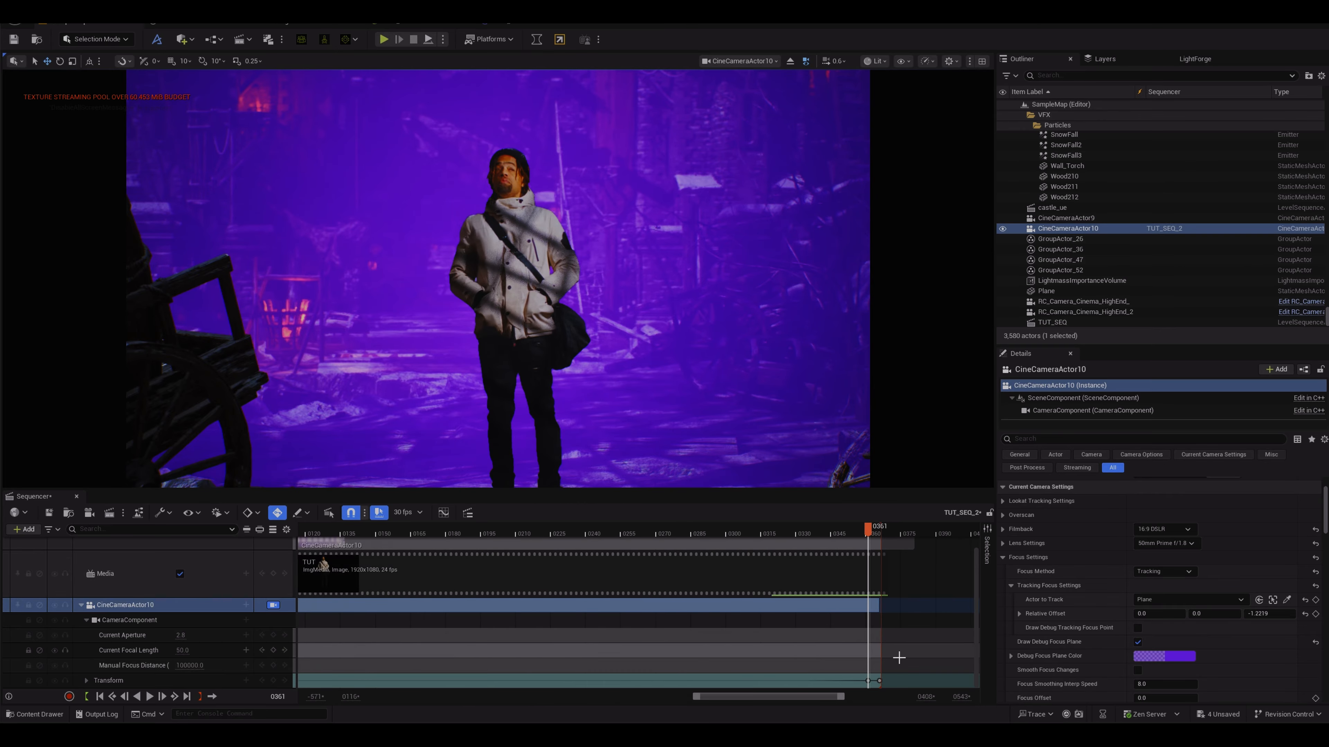
scroll(899, 657, "up", 4)
left_click(891, 681)
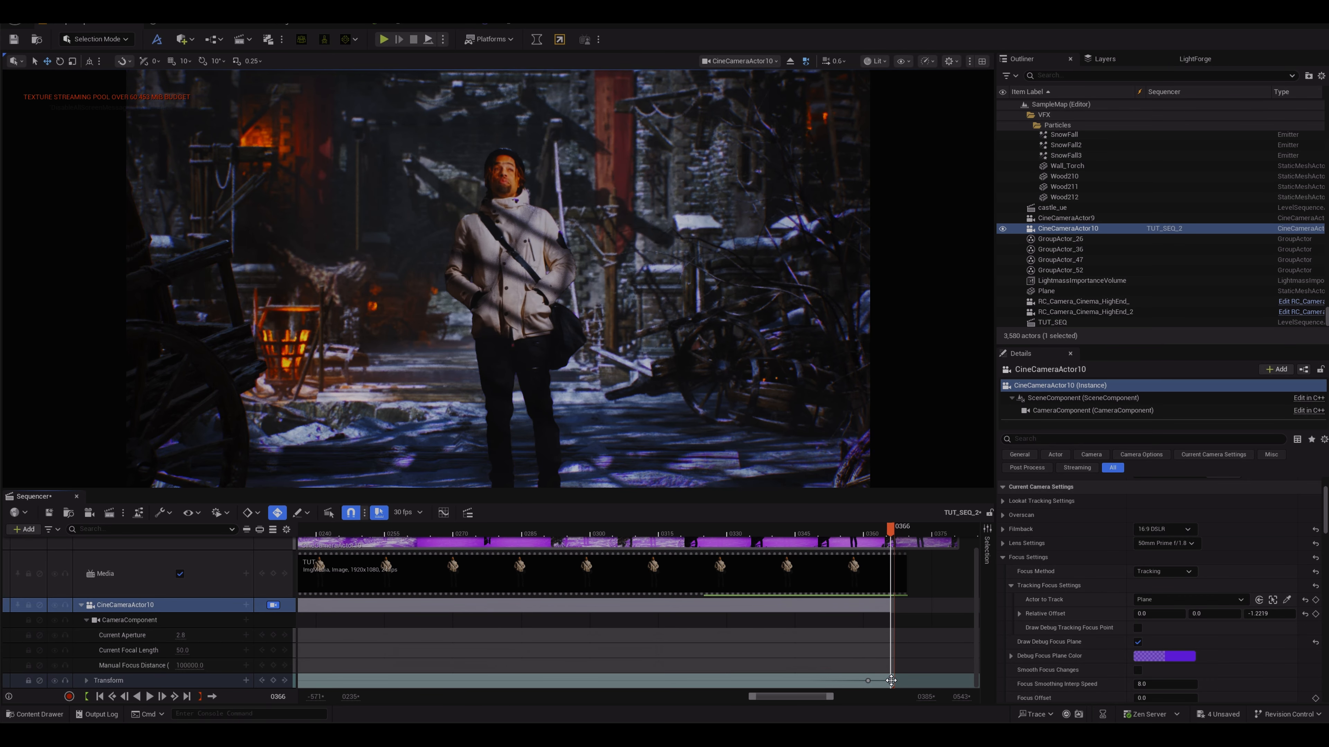
key("Delete")
left_click_drag(869, 682, 895, 682)
Step: At frame 0001, add the portcullis PortCullis3 as an actor track and key its Transform
left_click_drag(893, 532, 288, 518)
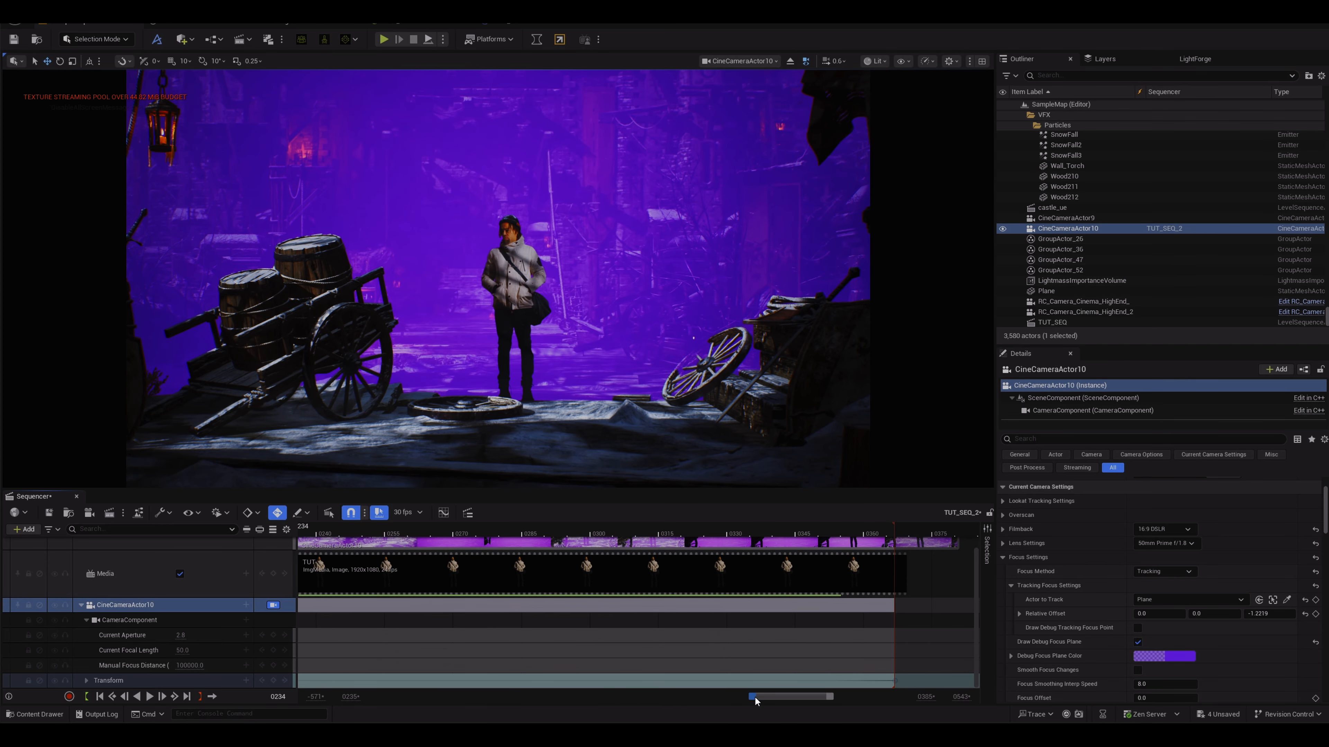
left_click_drag(755, 701, 543, 701)
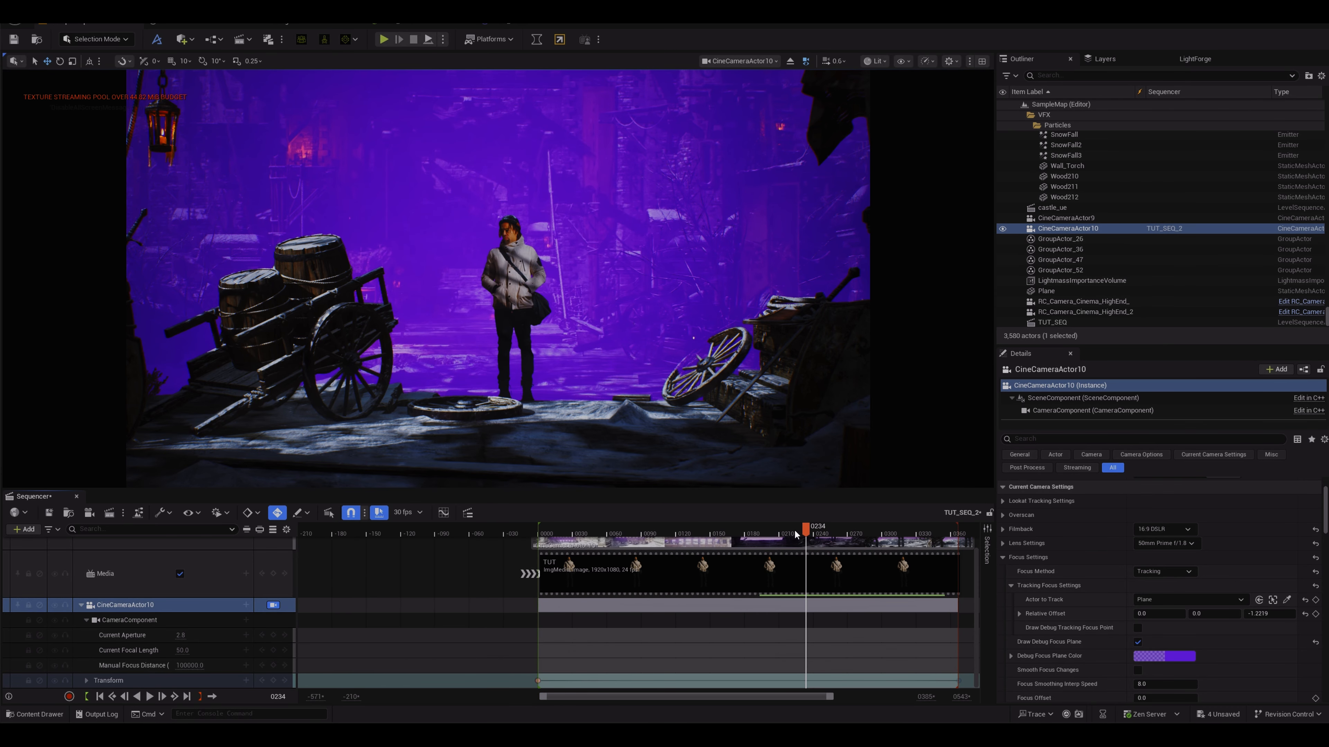
left_click_drag(795, 534, 541, 531)
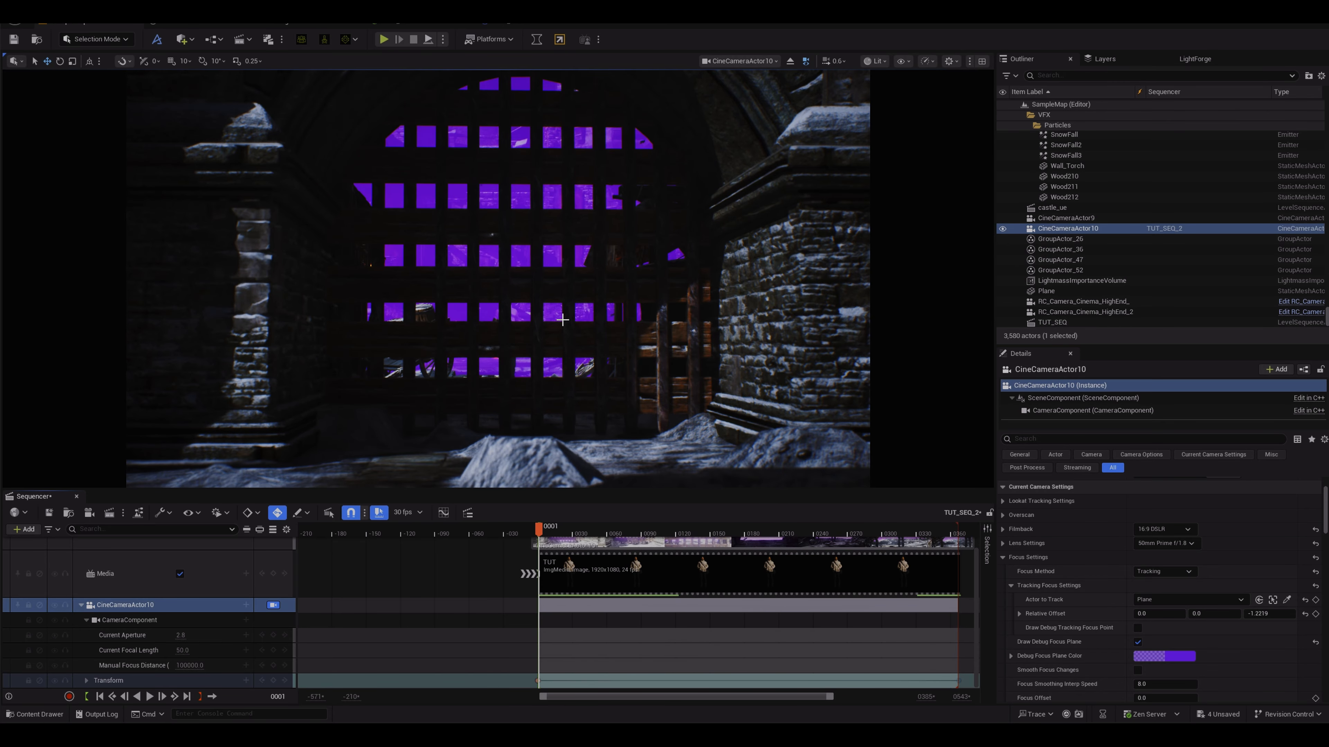
left_click(554, 285)
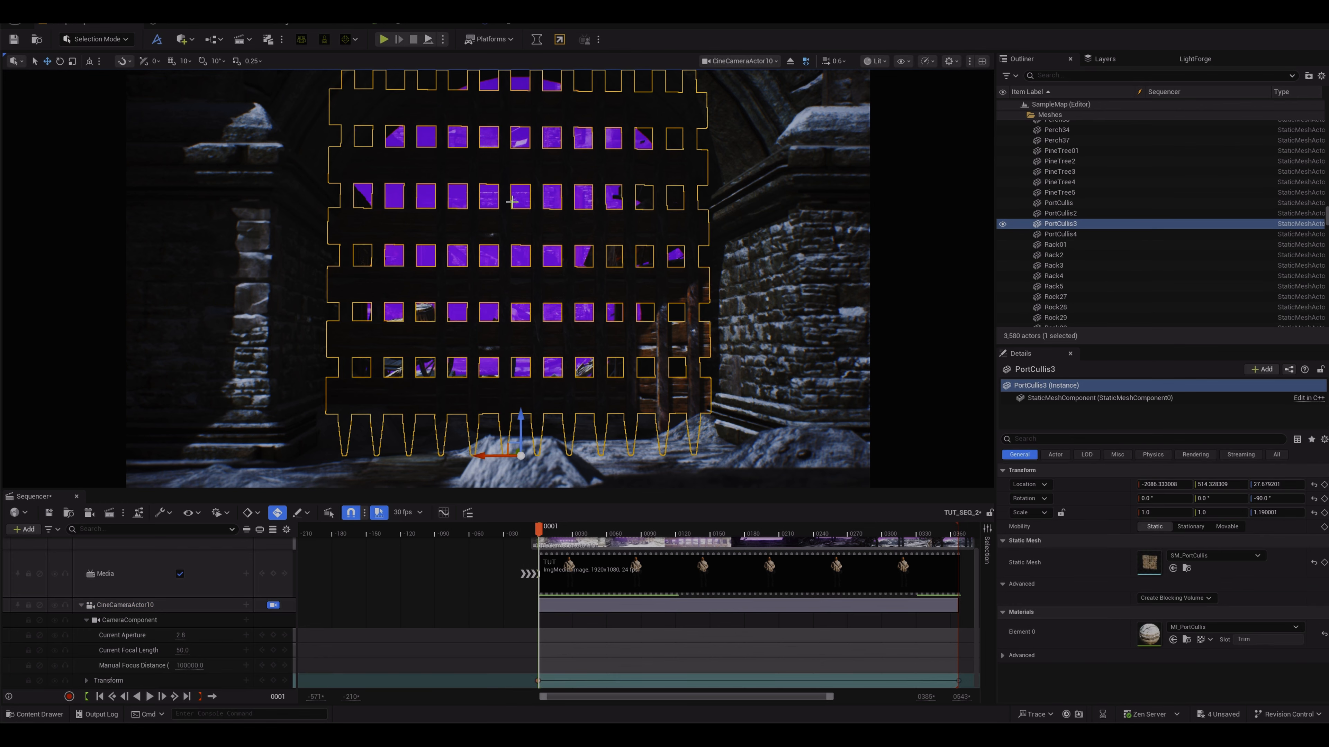
left_click(25, 529)
mouse_move(84, 330)
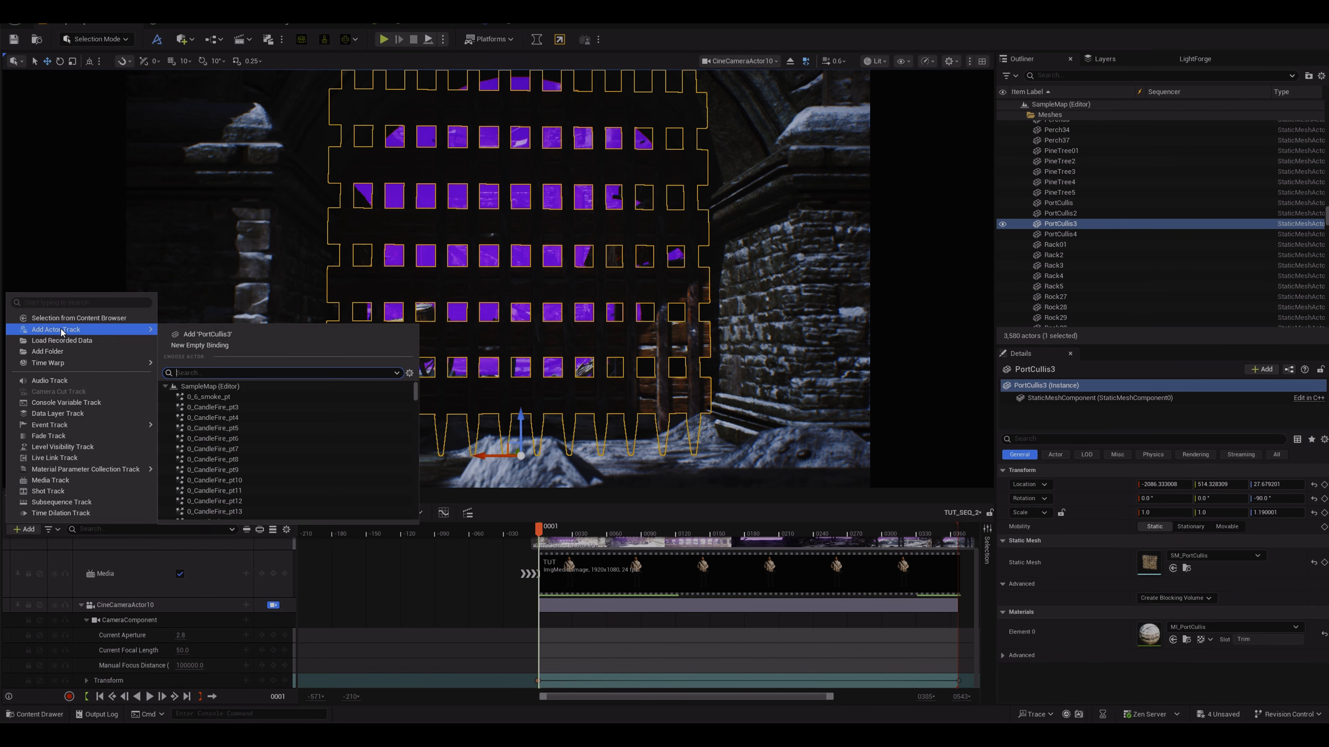
left_click(199, 334)
scroll(187, 609, "down", 2)
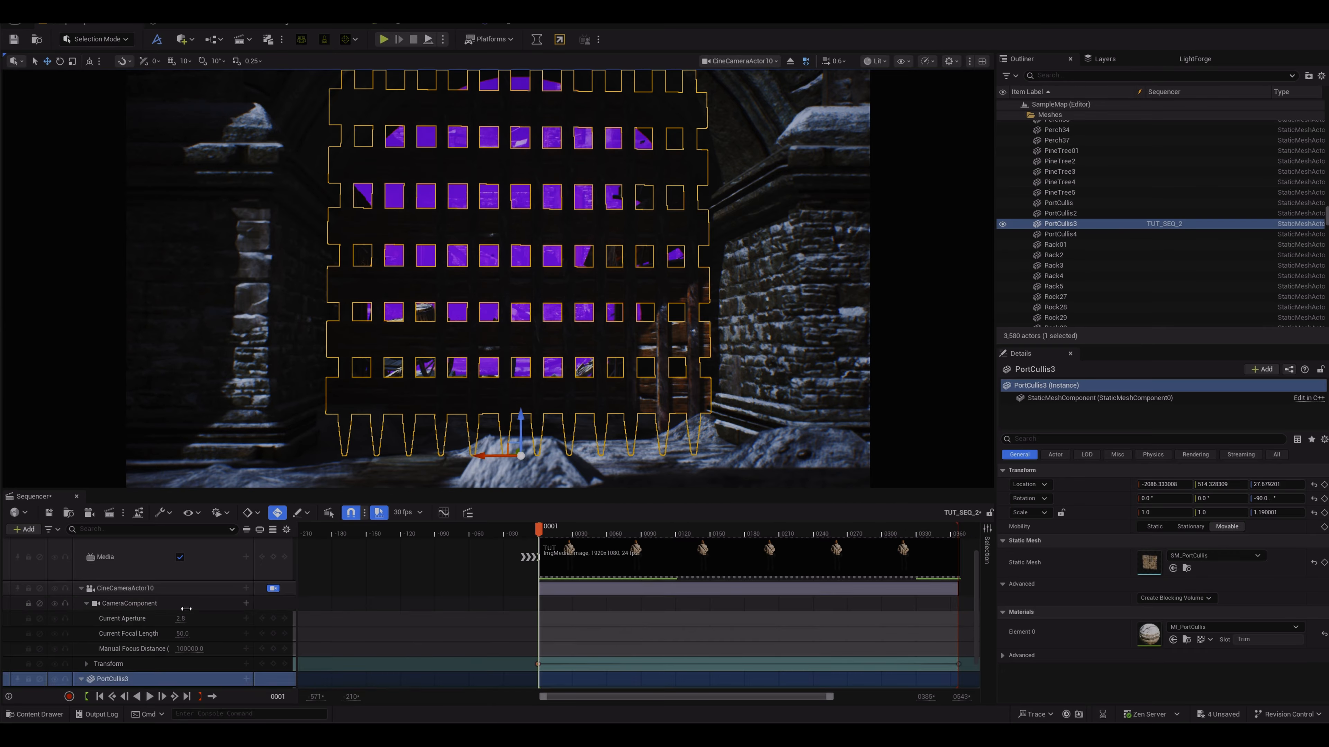
left_click(272, 680)
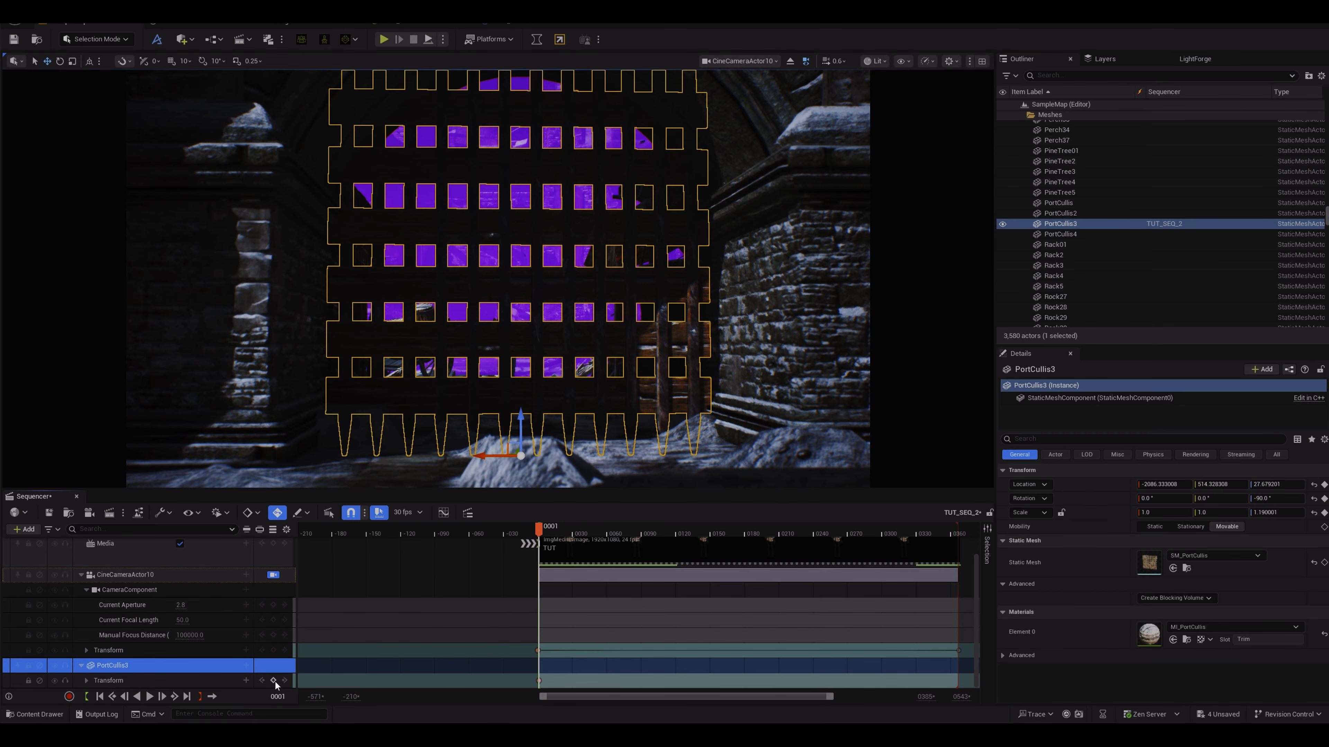
Step: At frame 0145, raise the portcullis's Z location to 200 to key it lifted
left_click_drag(540, 531, 705, 527)
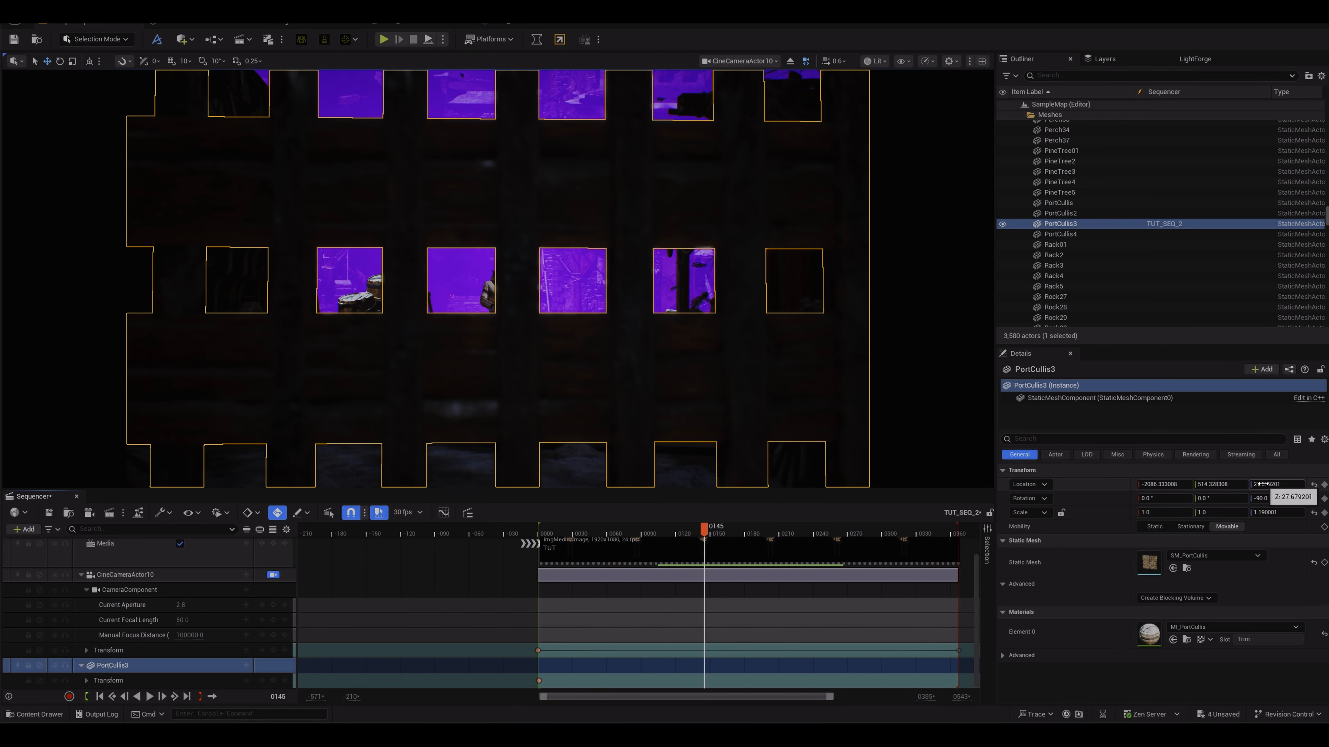
left_click_drag(1263, 485, 1326, 484)
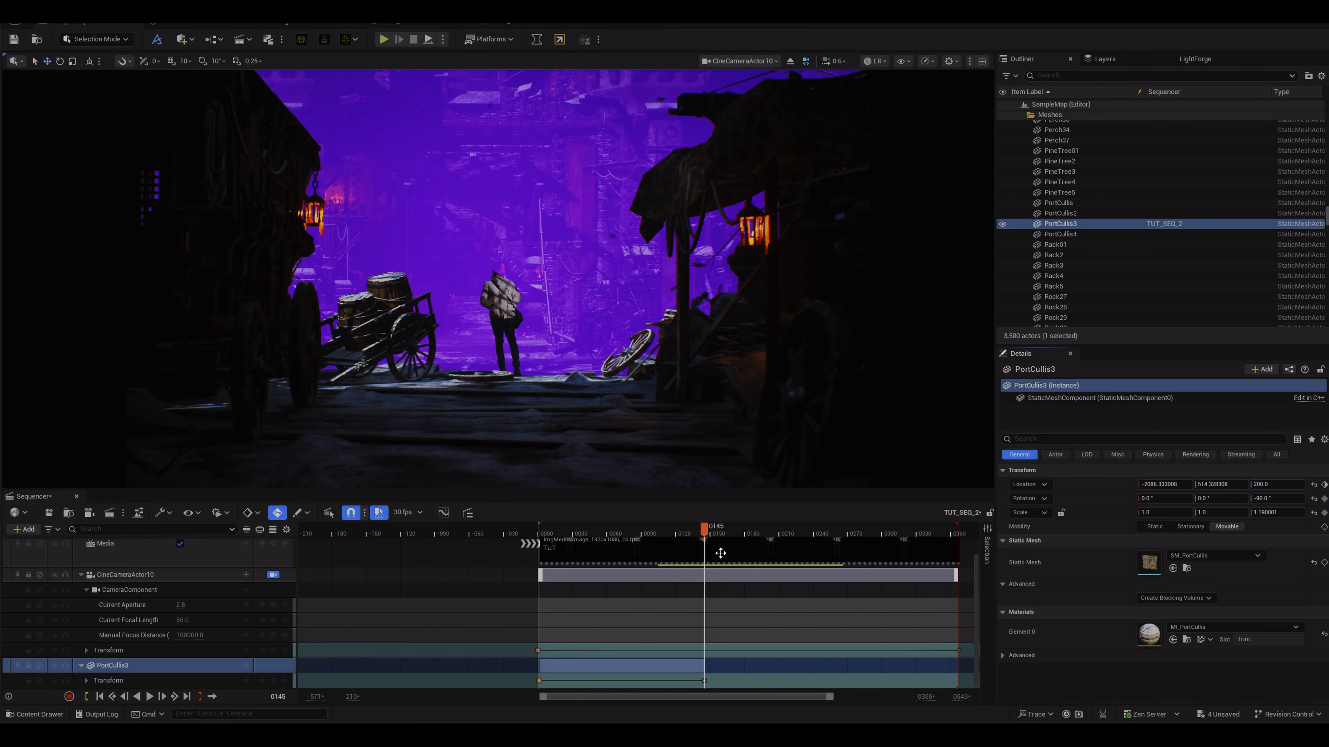
Step: Select the cine camera track and set its tracking focus Relative Offset Z to -1.6827
left_click_drag(704, 533, 649, 523)
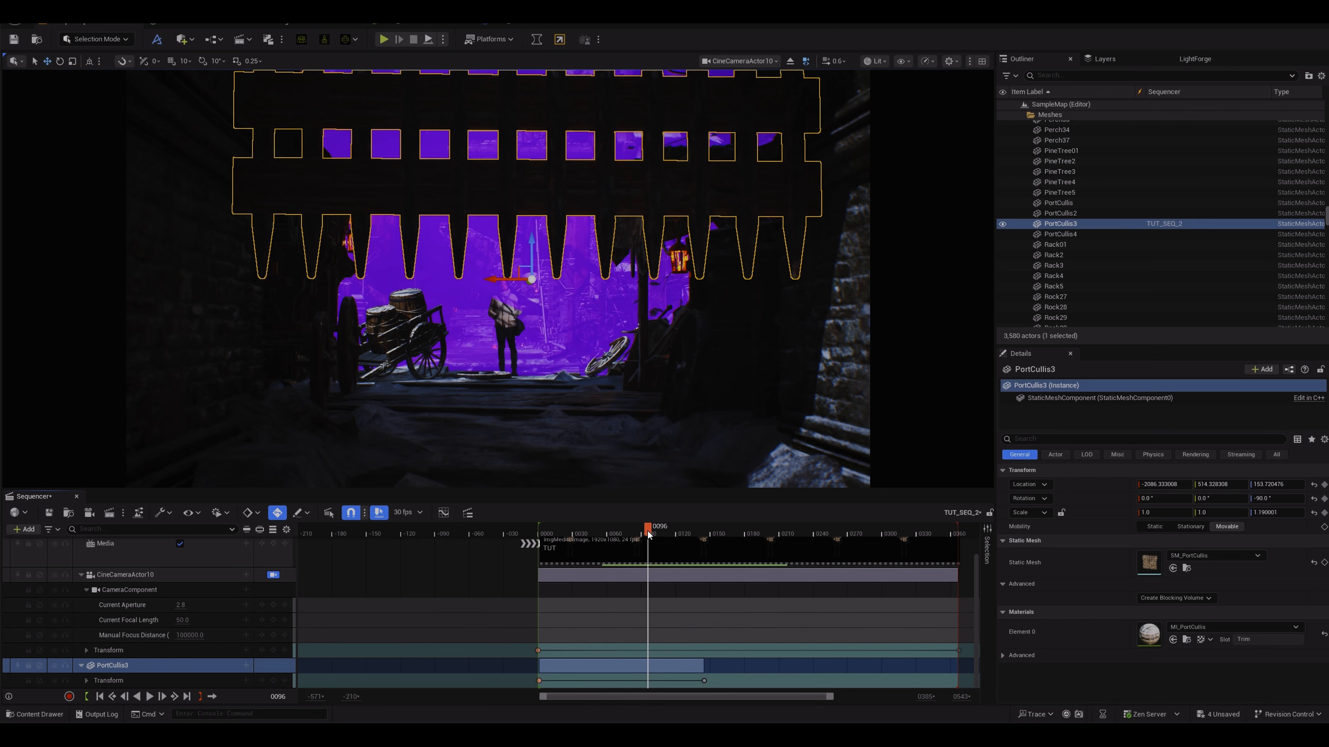
left_click_drag(649, 526, 702, 511)
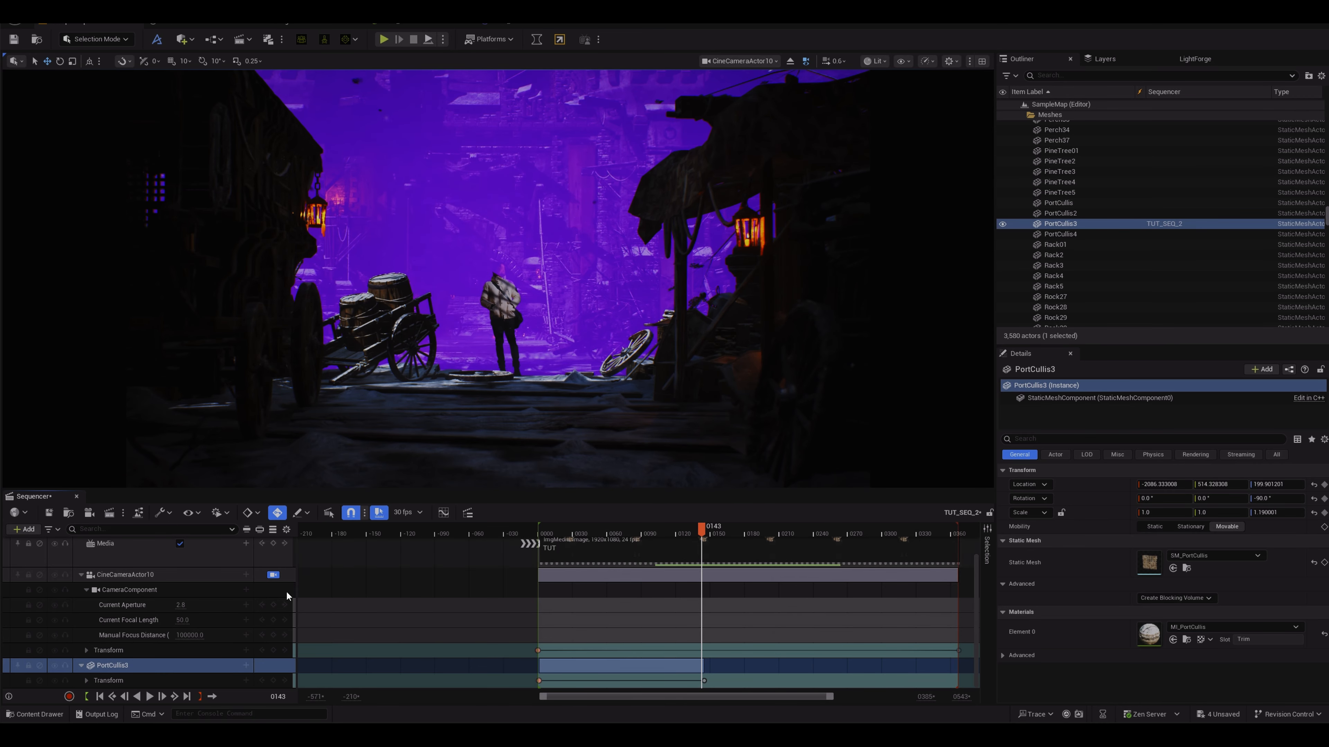
left_click(146, 576, "ctrl")
left_click(146, 576)
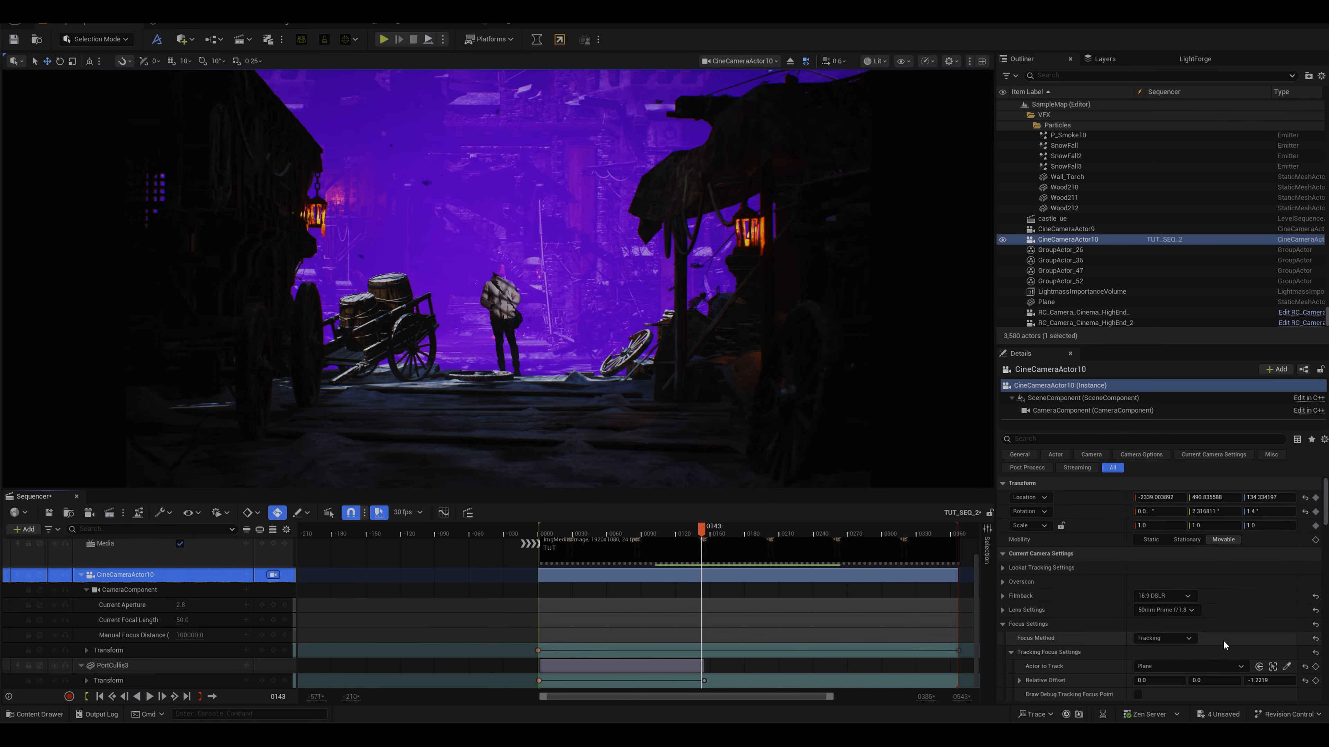
left_click(1262, 680)
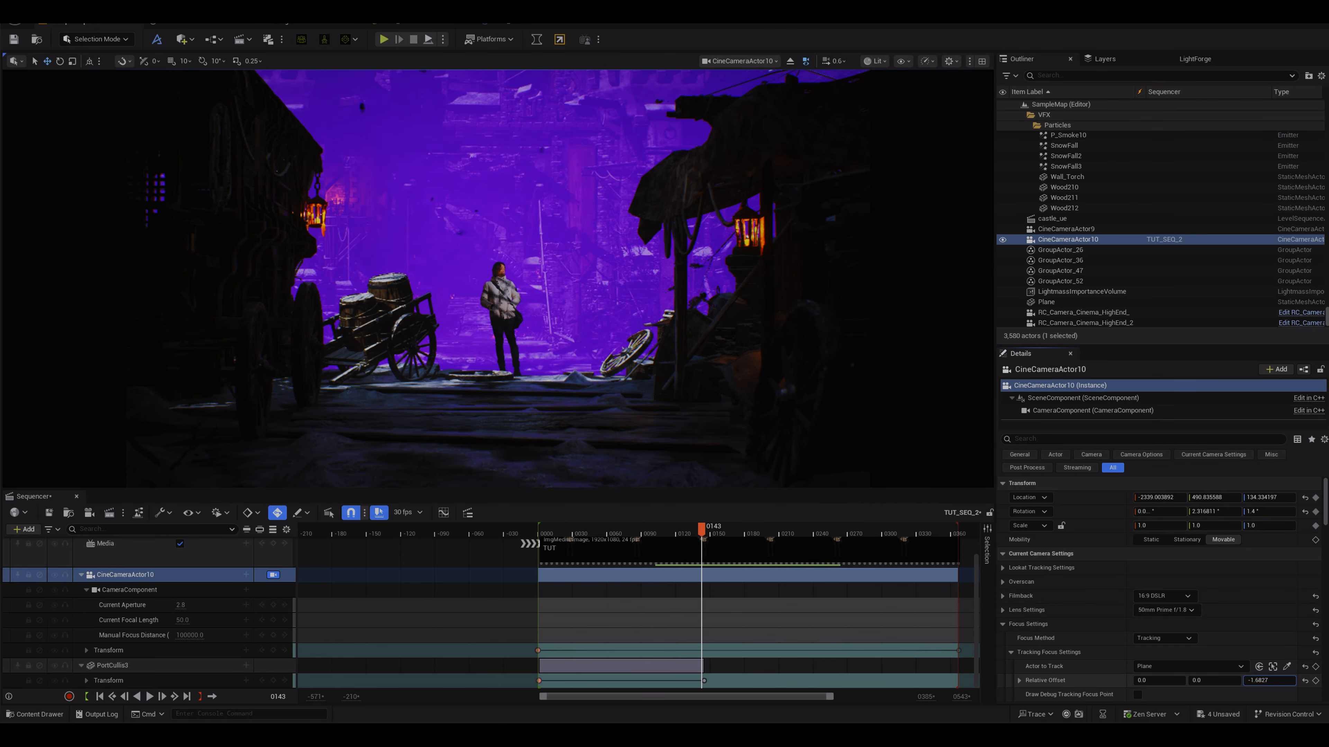
Step: Shift the portcullis Transform keys later in the timeline so the gate rises after the sequence starts
mouse_move(701, 529)
left_mouse_down()
mouse_move(585, 534)
mouse_move(873, 535)
mouse_move(640, 540)
mouse_move(678, 536)
left_mouse_up()
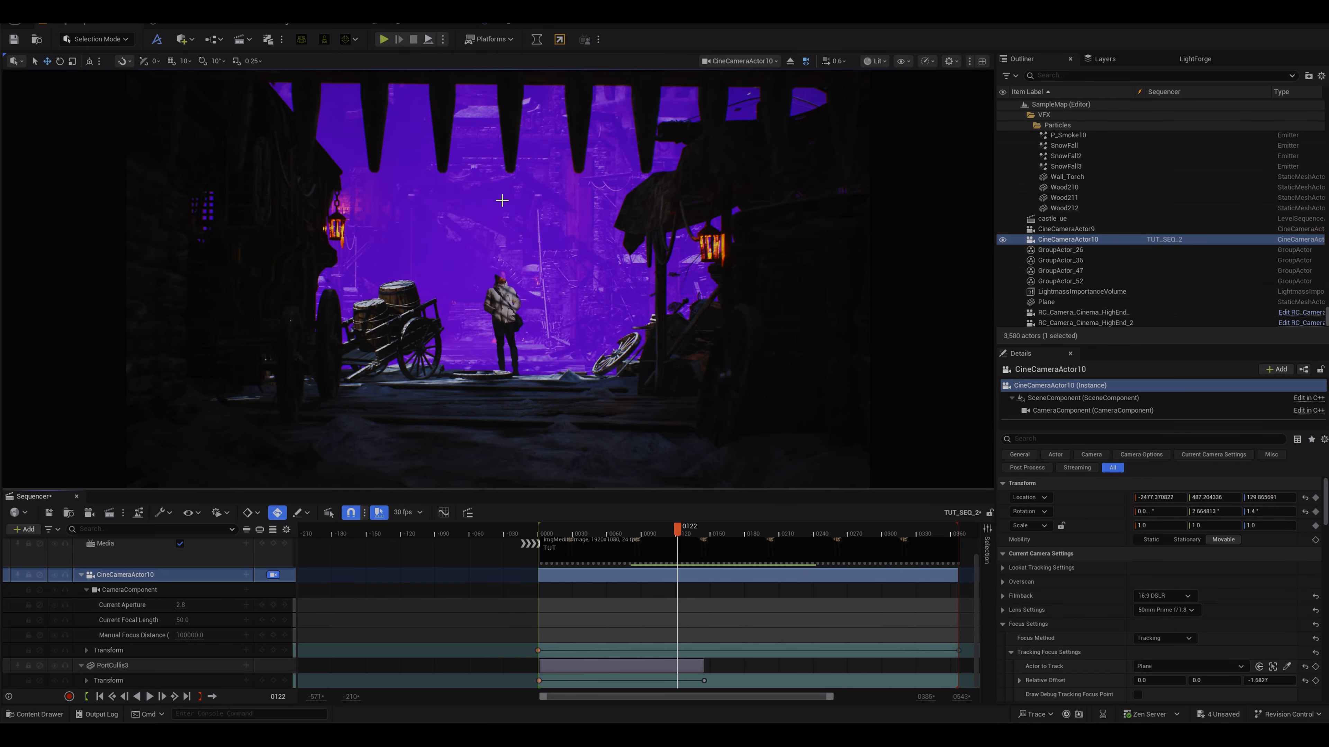
left_click_drag(656, 666, 696, 671)
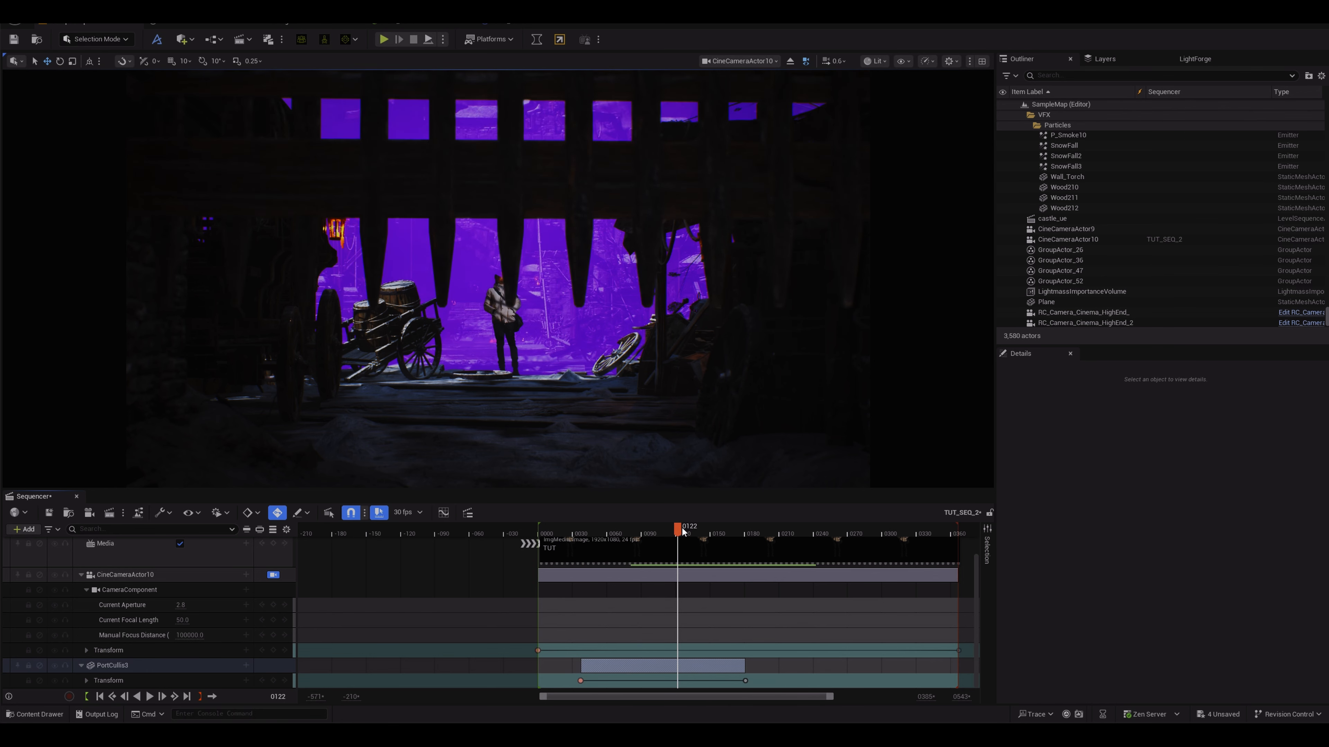
left_click(694, 526)
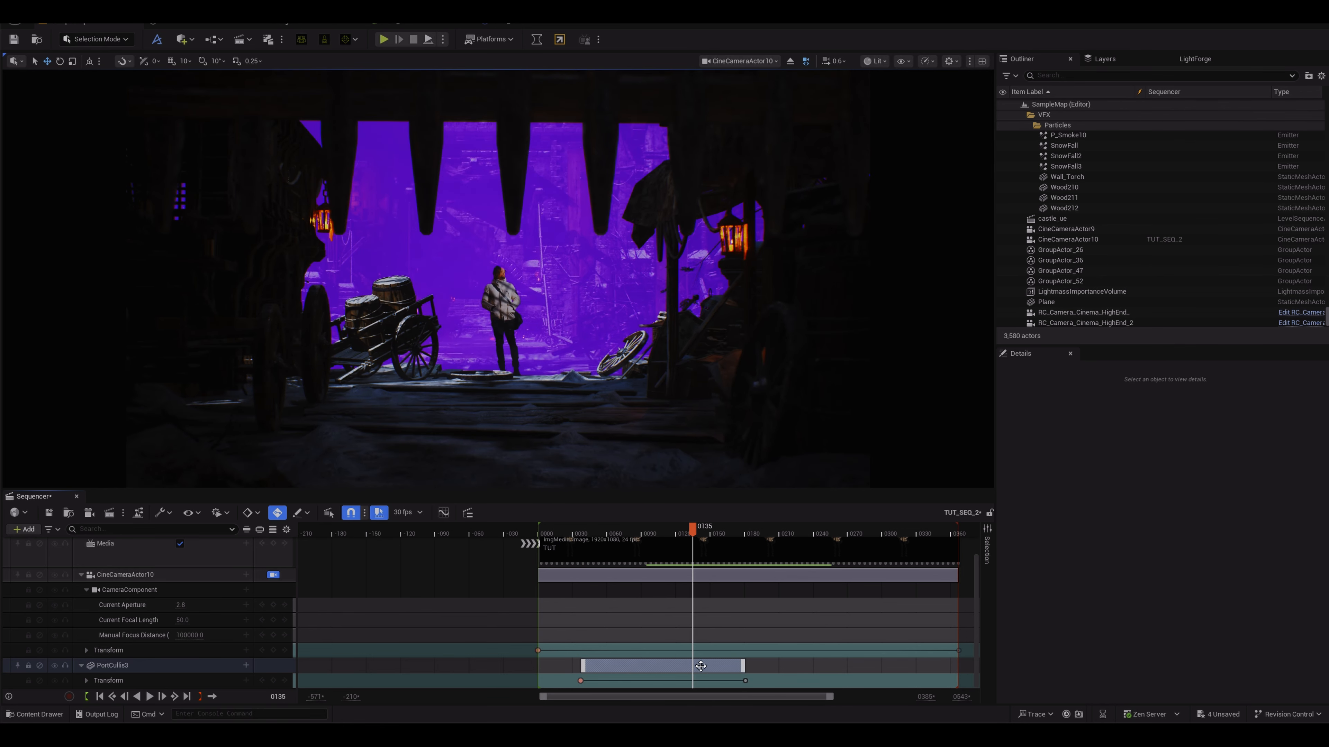
left_click_drag(703, 669, 714, 667)
mouse_move(696, 534)
left_mouse_down()
mouse_move(707, 532)
mouse_move(570, 555)
mouse_move(691, 551)
left_mouse_up()
mouse_move(703, 665)
left_mouse_down()
mouse_move(691, 667)
mouse_move(712, 666)
left_mouse_up()
left_click_drag(692, 532, 607, 560)
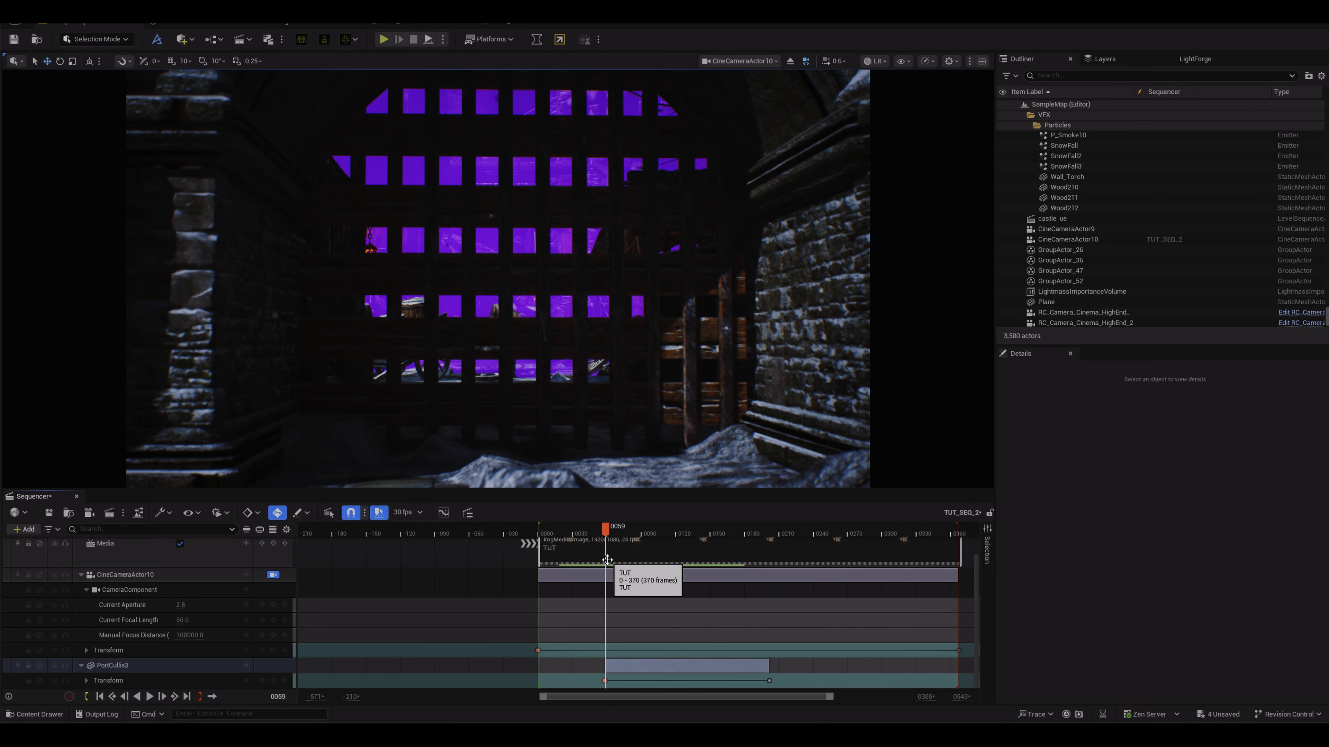
Step: Scrub to the end and play back the sequence to preview the camera and portcullis animation
left_click_drag(607, 534, 958, 536)
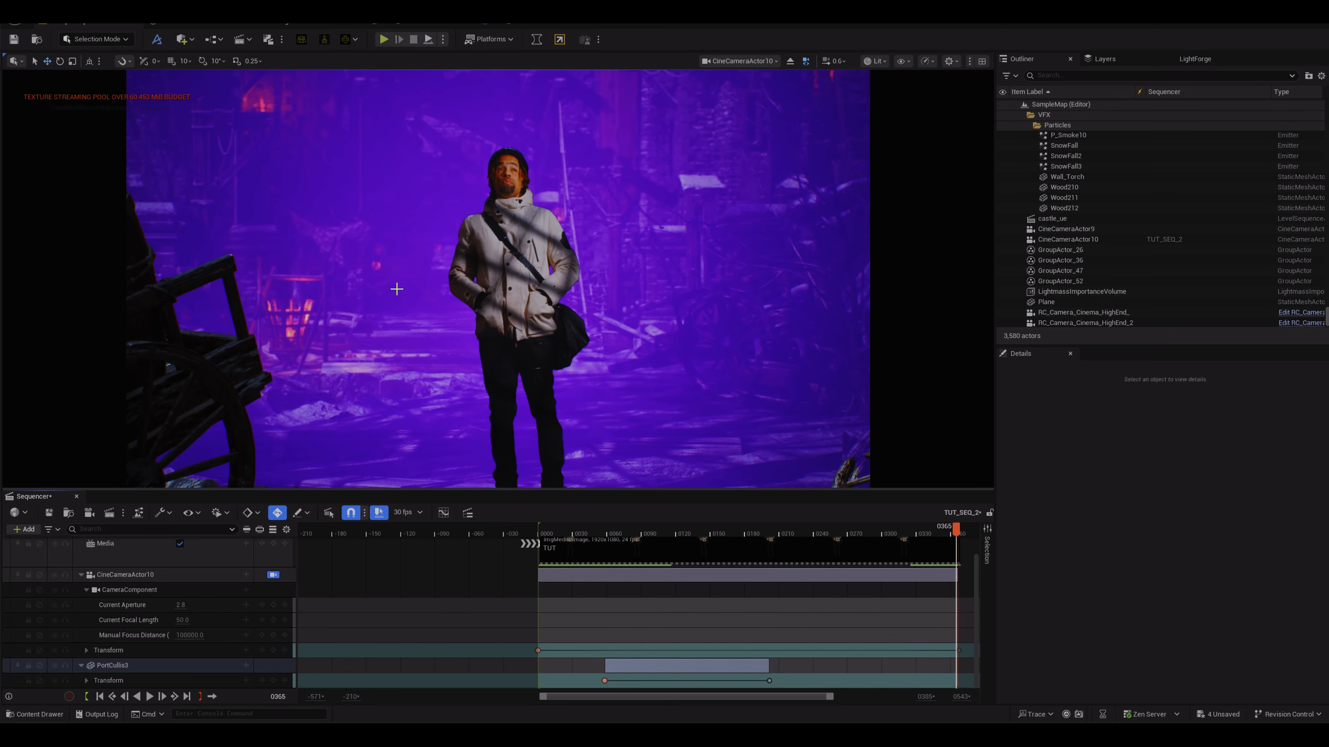
left_click_drag(957, 531, 957, 486)
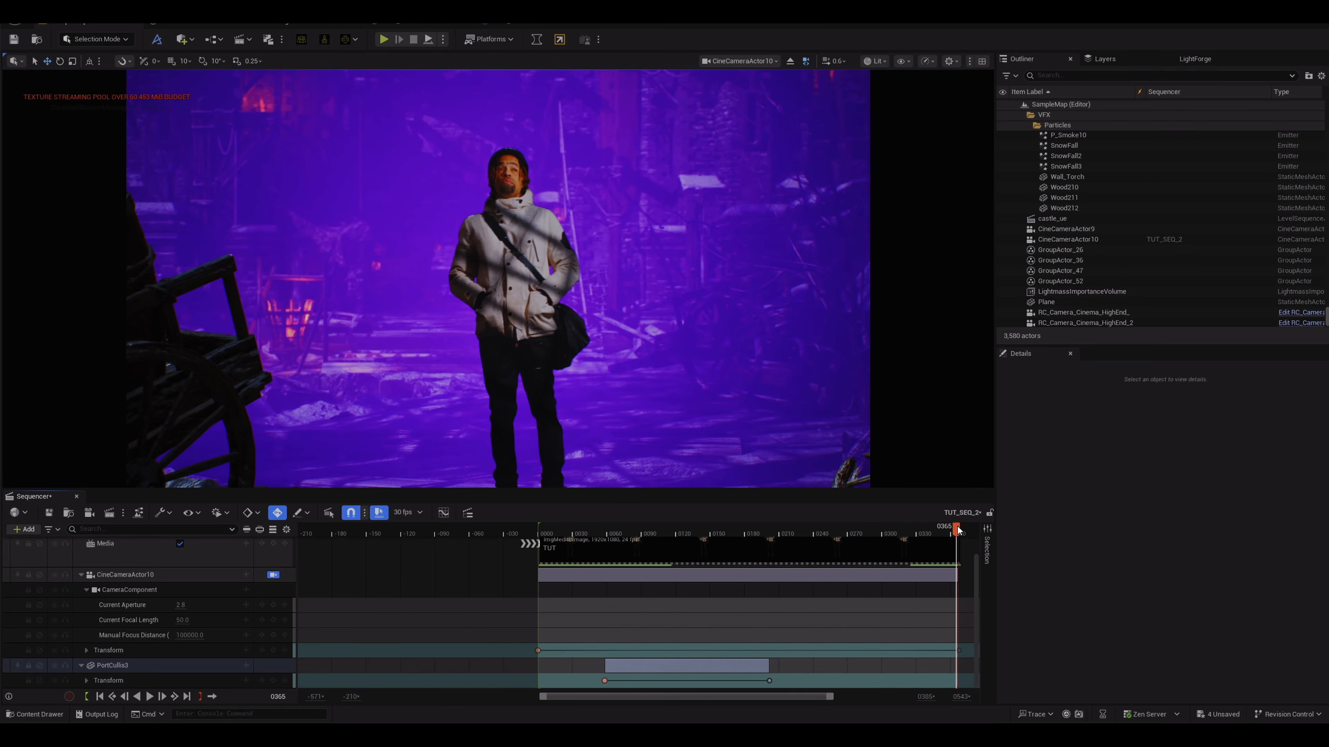
left_click_drag(957, 530, 548, 528)
key("space")
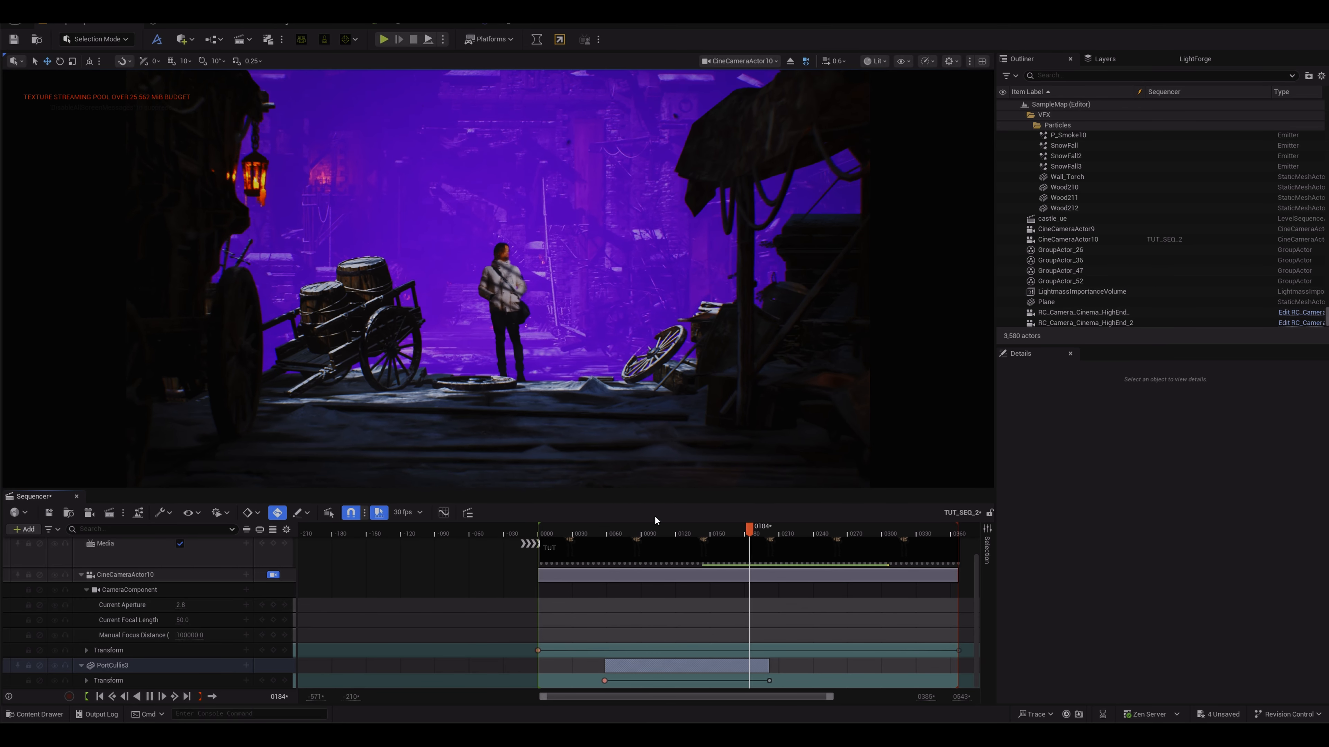
key("space")
left_click_drag(696, 529, 541, 538)
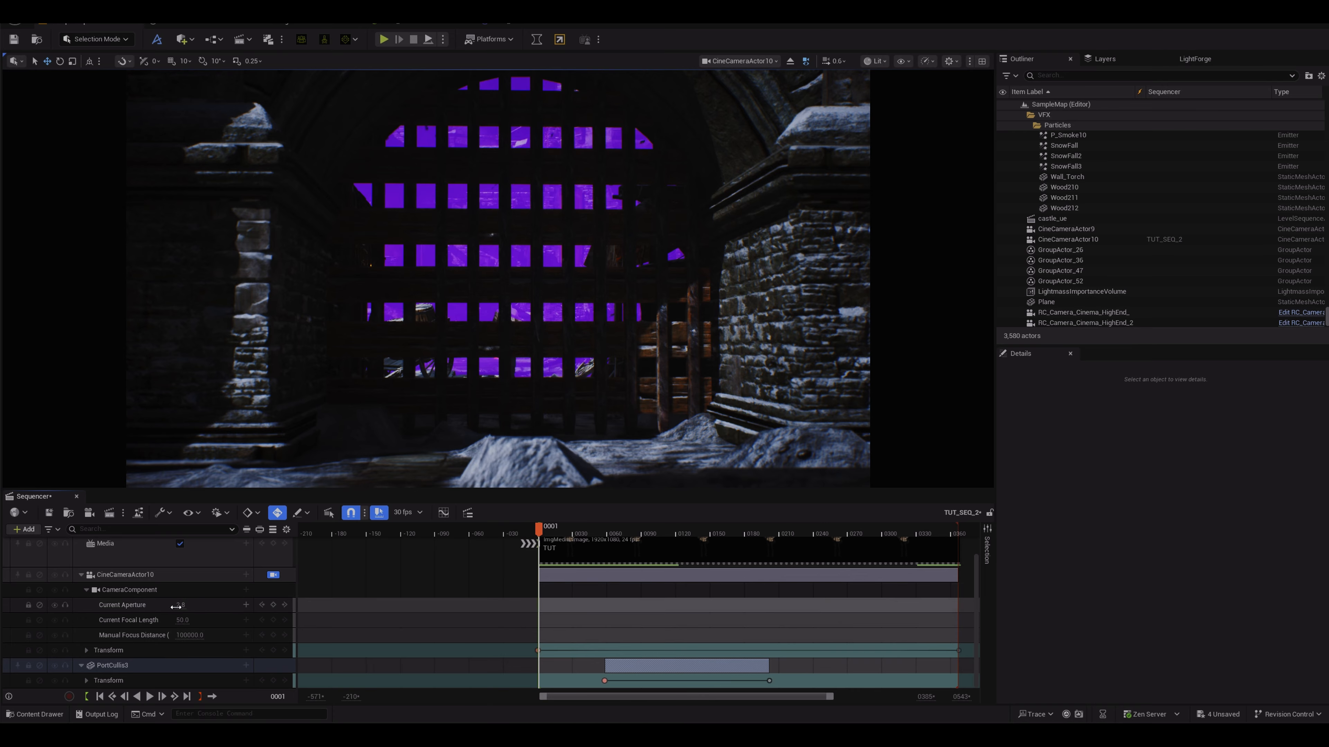
Step: Lower the cine camera's Current Aperture to about 0.25 and turn off Draw Debug Focus Plane on its camera component
left_click_drag(191, 606, 230, 605)
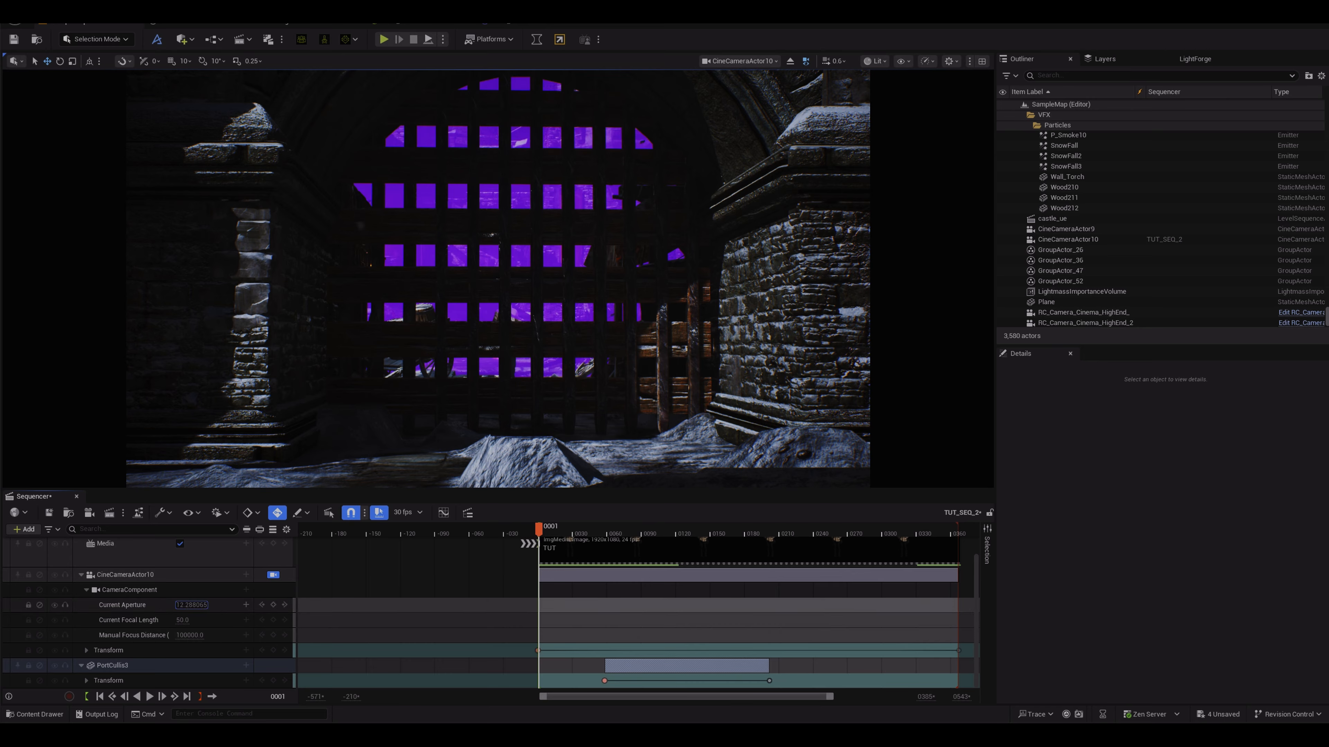
left_click_drag(186, 605, 178, 605)
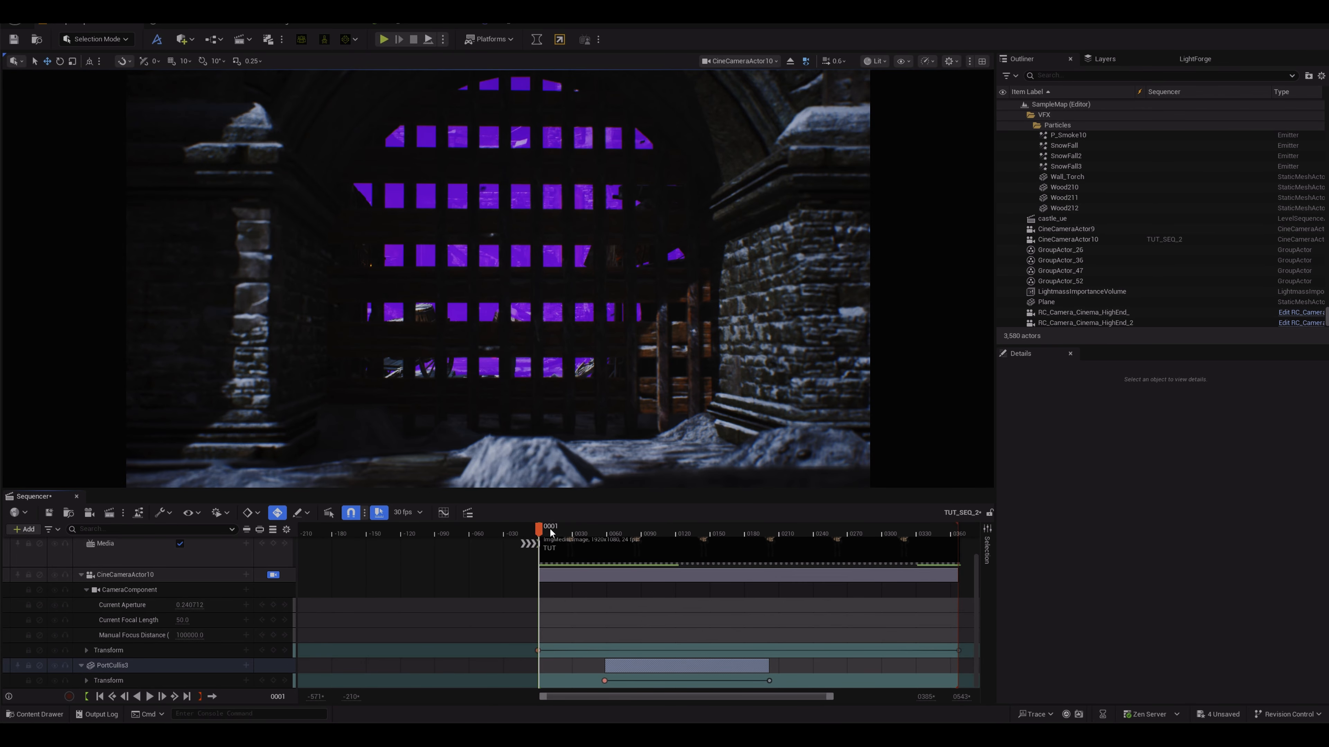
left_click_drag(550, 533, 748, 482)
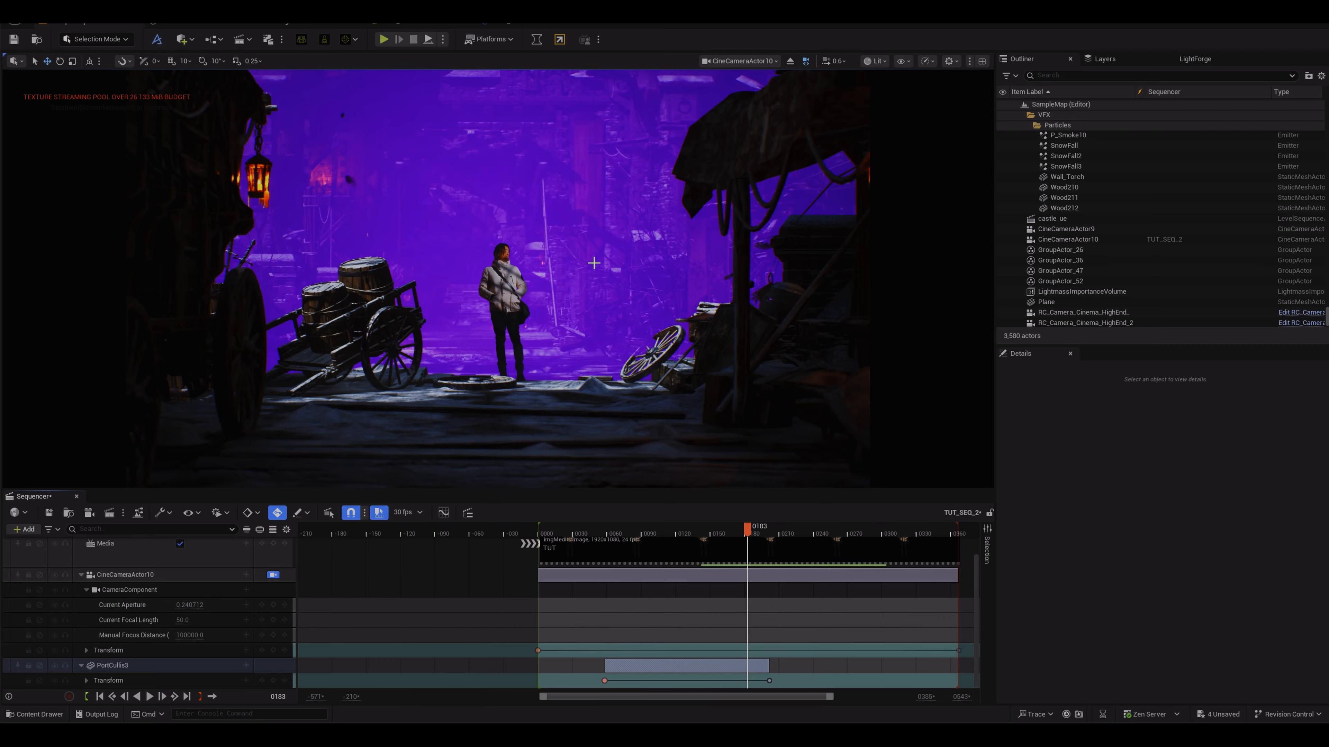
left_click(134, 590)
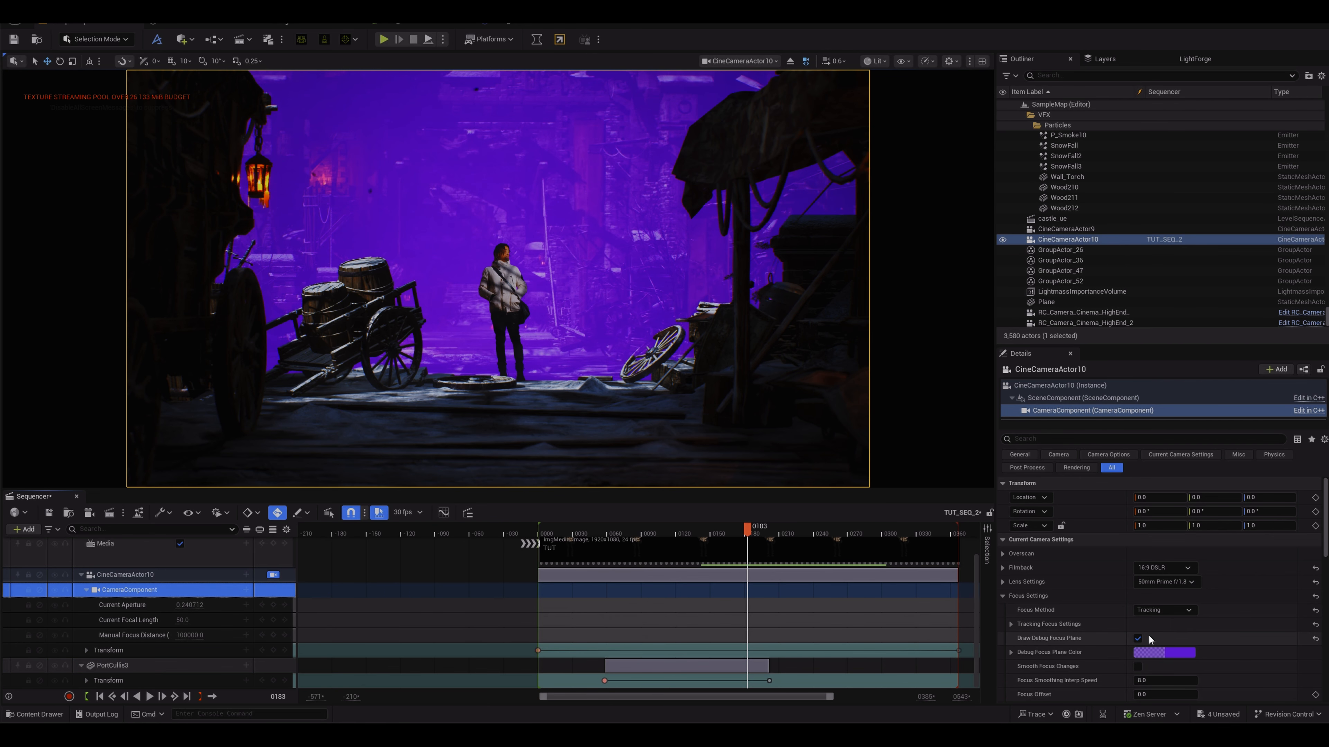
left_click(1137, 638)
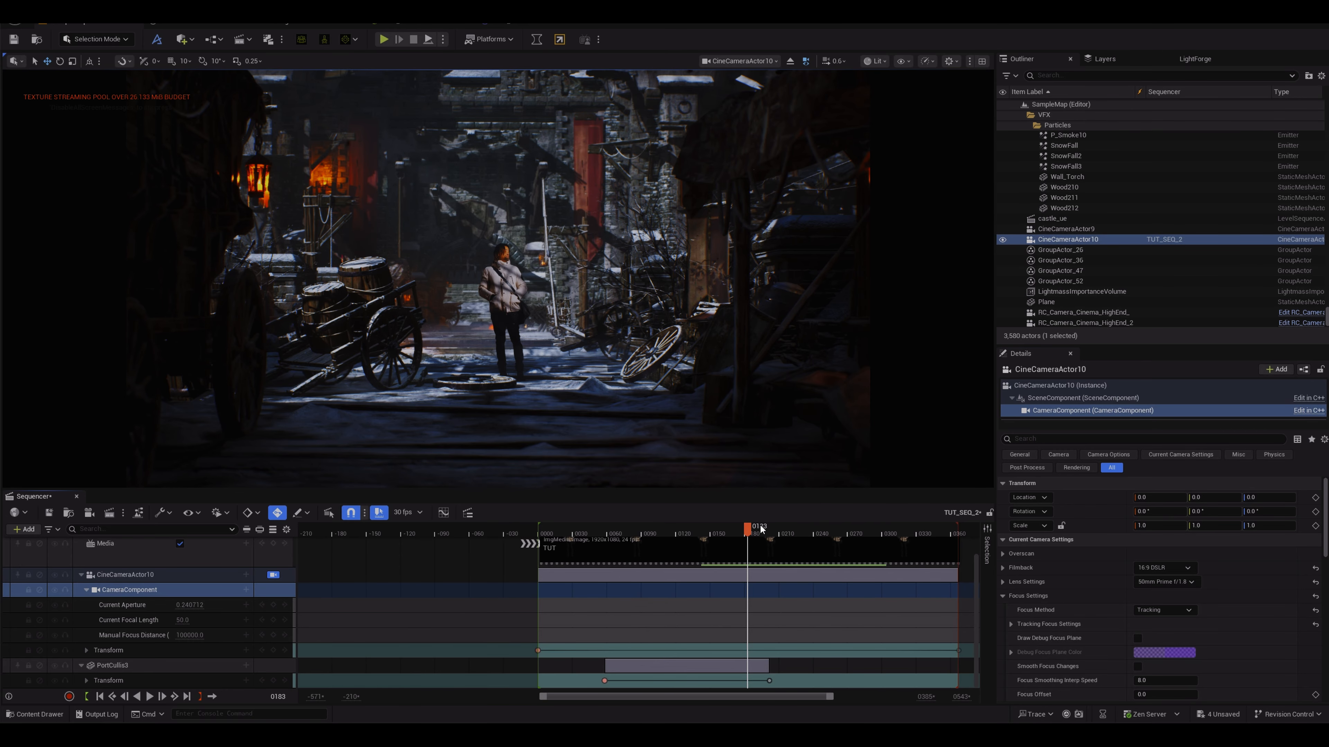
Step: Scrub through the sequence to check the depth-of-field result
left_click_drag(760, 524, 888, 511)
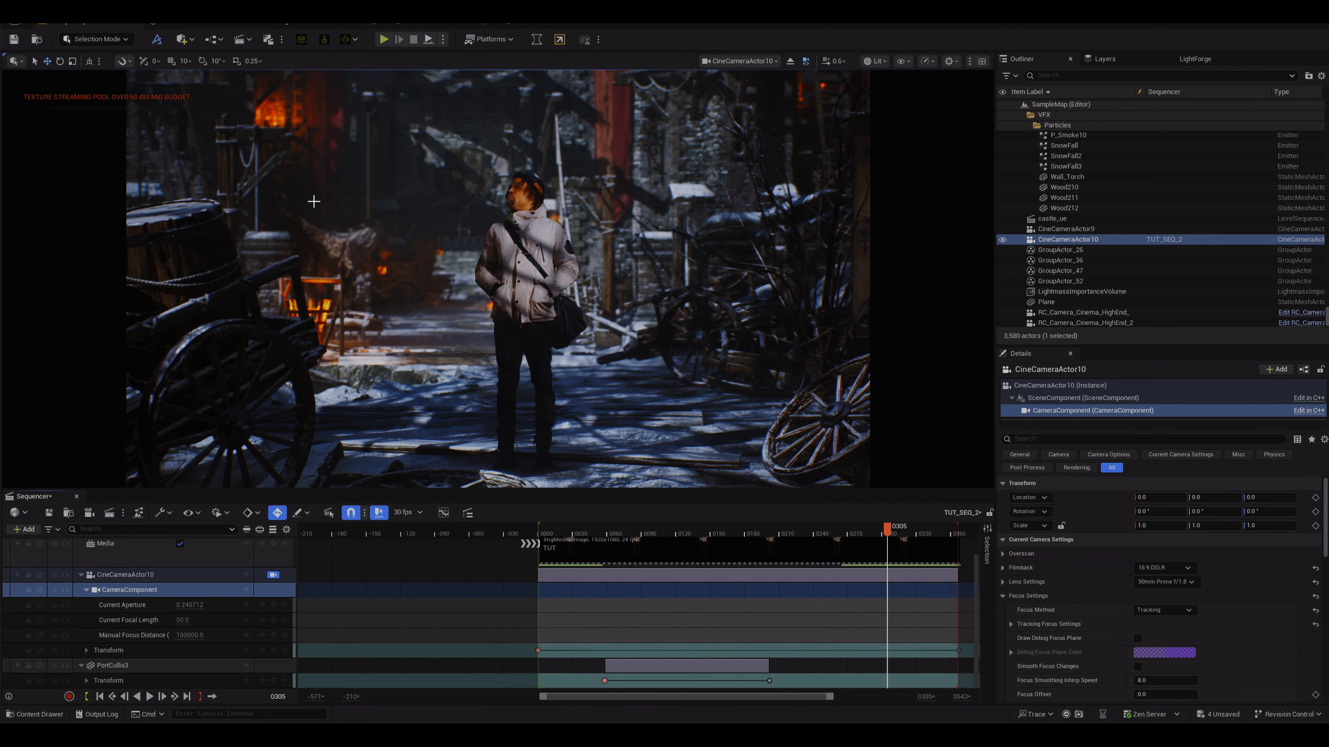
left_click_drag(890, 531, 940, 532)
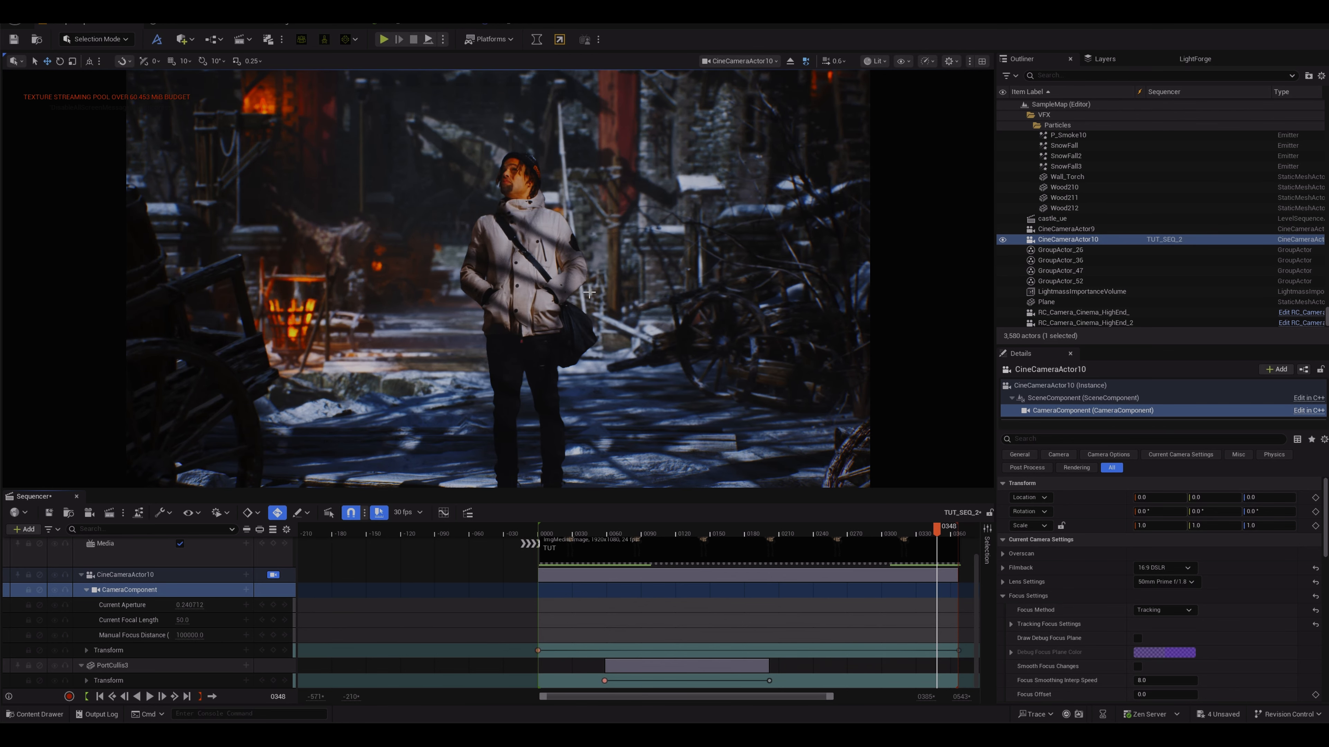
left_click_drag(940, 530, 578, 526)
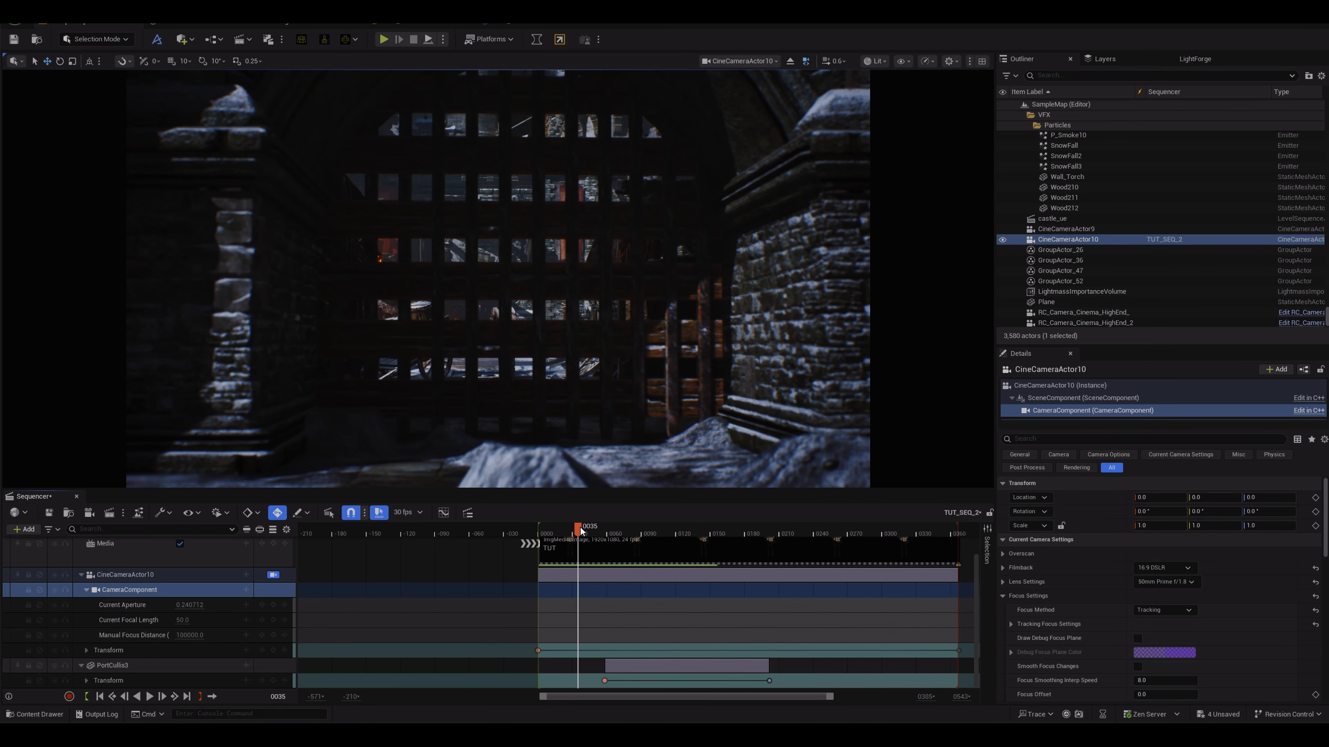
left_click_drag(581, 530, 725, 501)
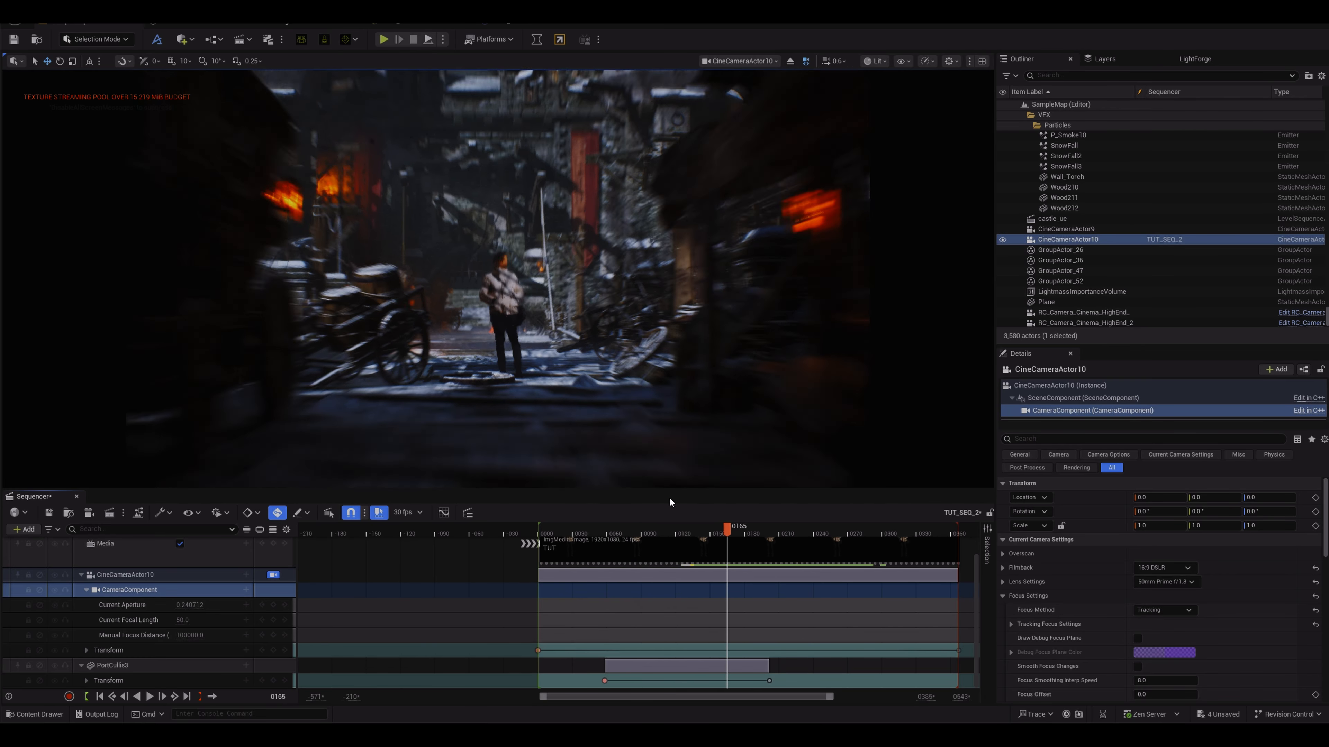
left_click_drag(644, 528, 542, 527)
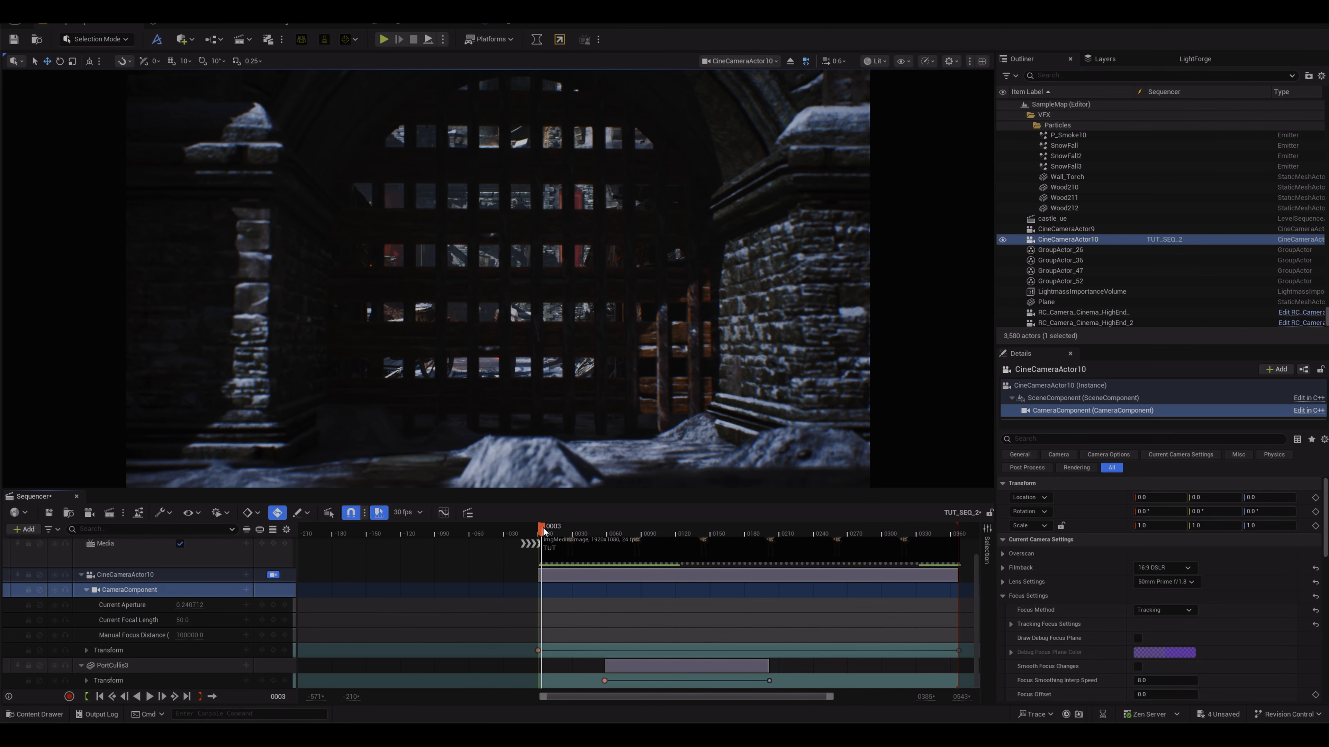
left_click_drag(544, 530, 541, 491)
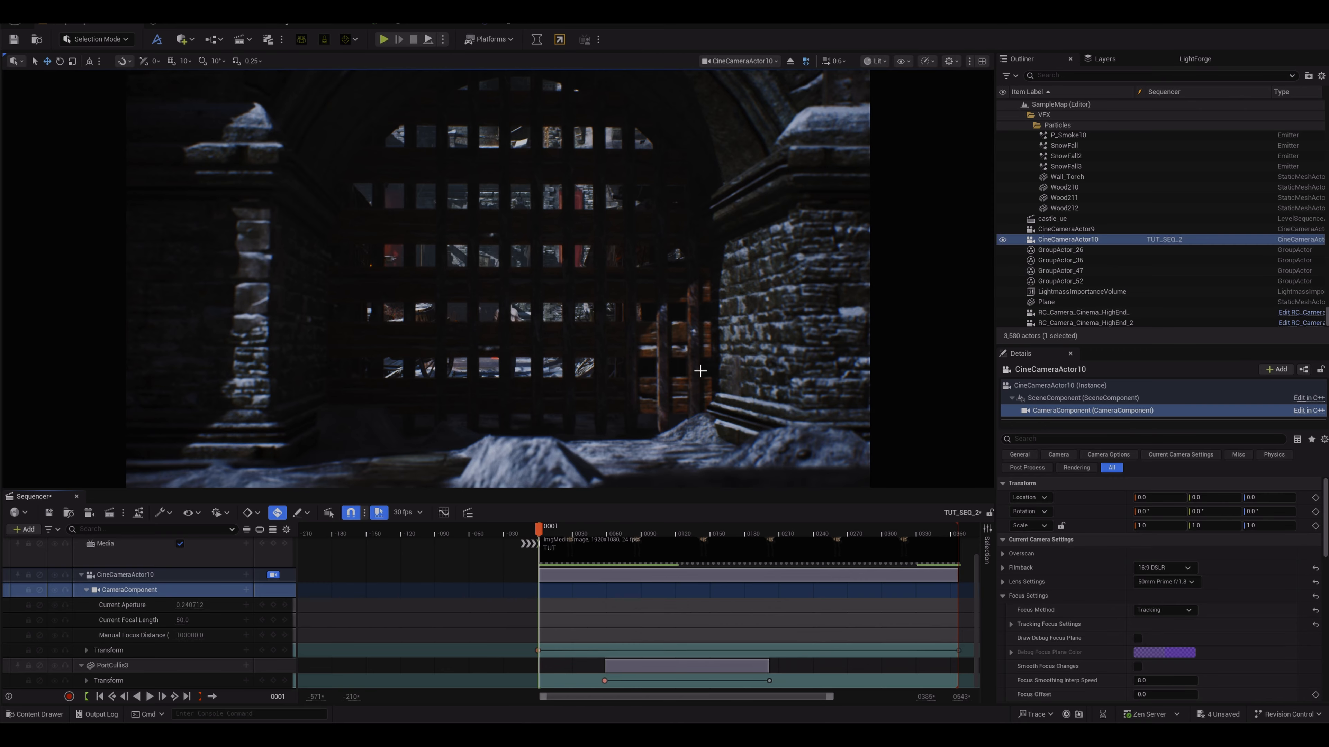
Step: Add the RC_Camera_Cinema_HighEnd_2 camera to the sequence as an actor track
left_click(189, 40)
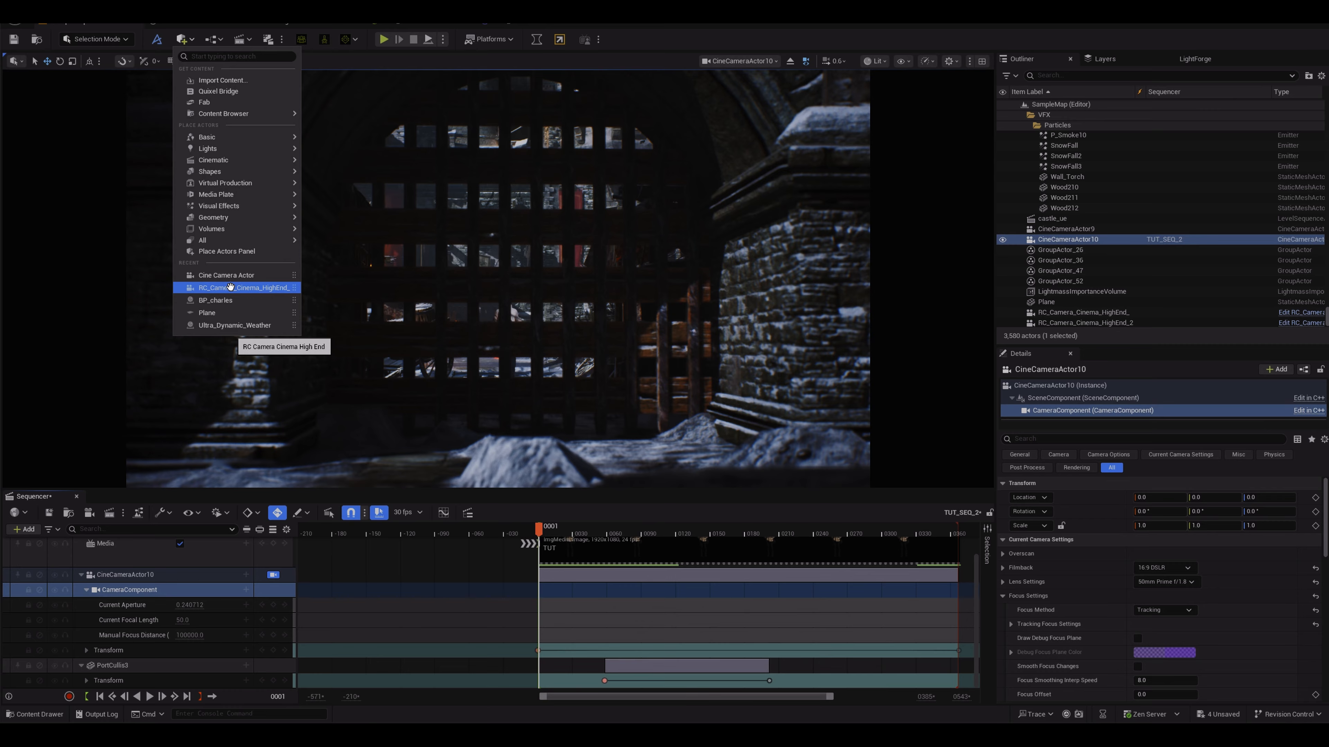
left_click(1098, 322)
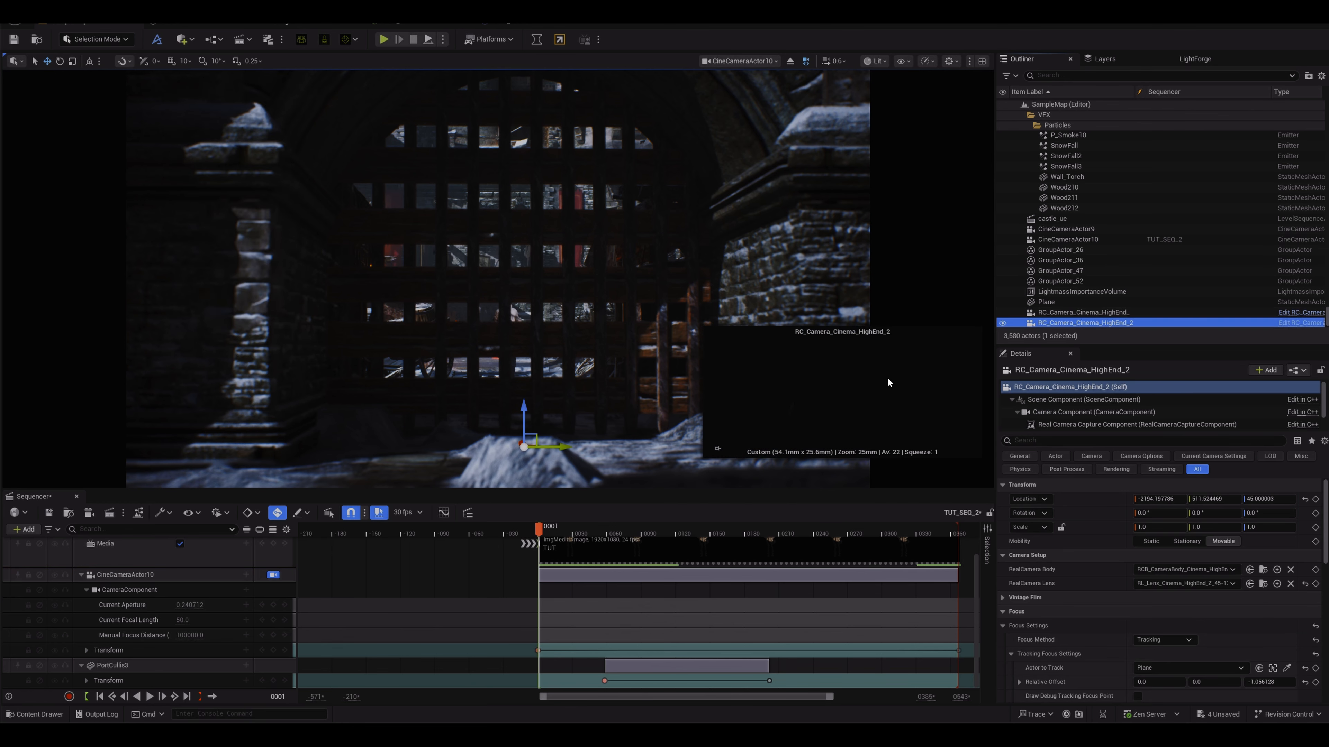
left_click(23, 529)
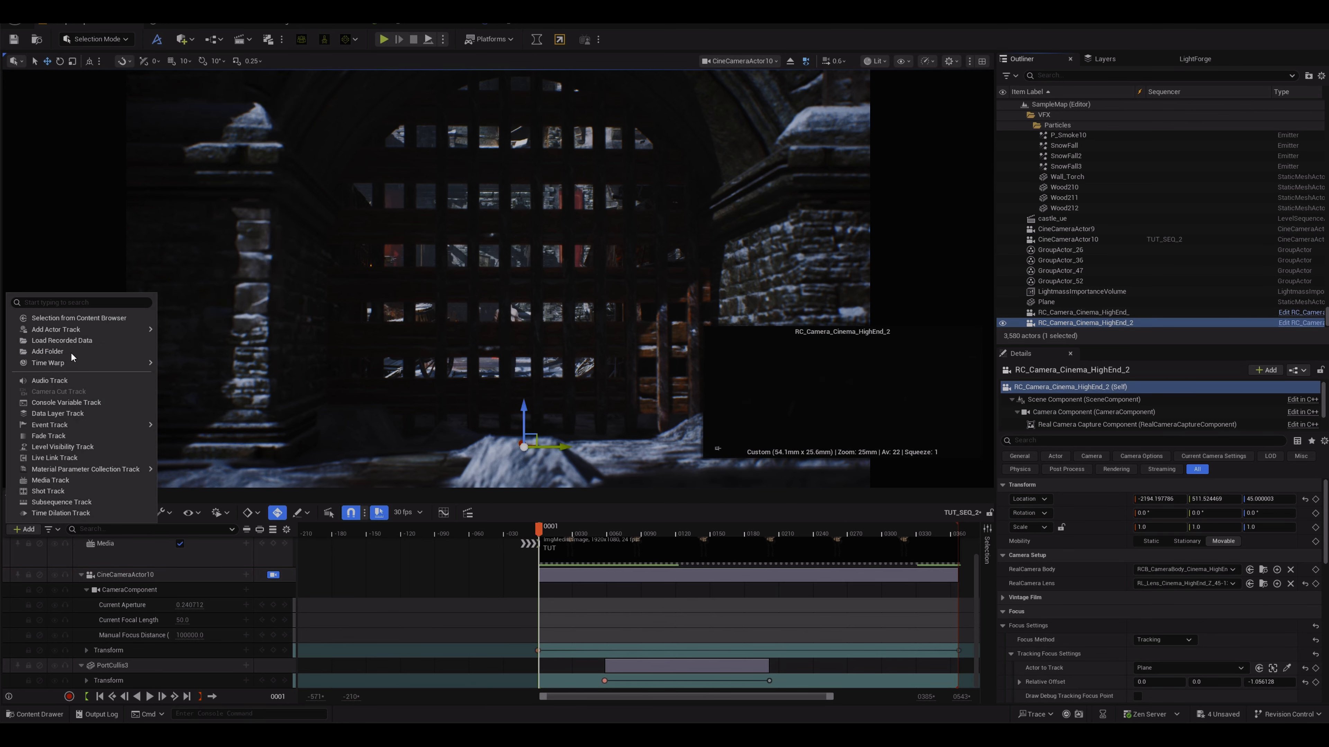
mouse_move(78, 329)
left_click(239, 334)
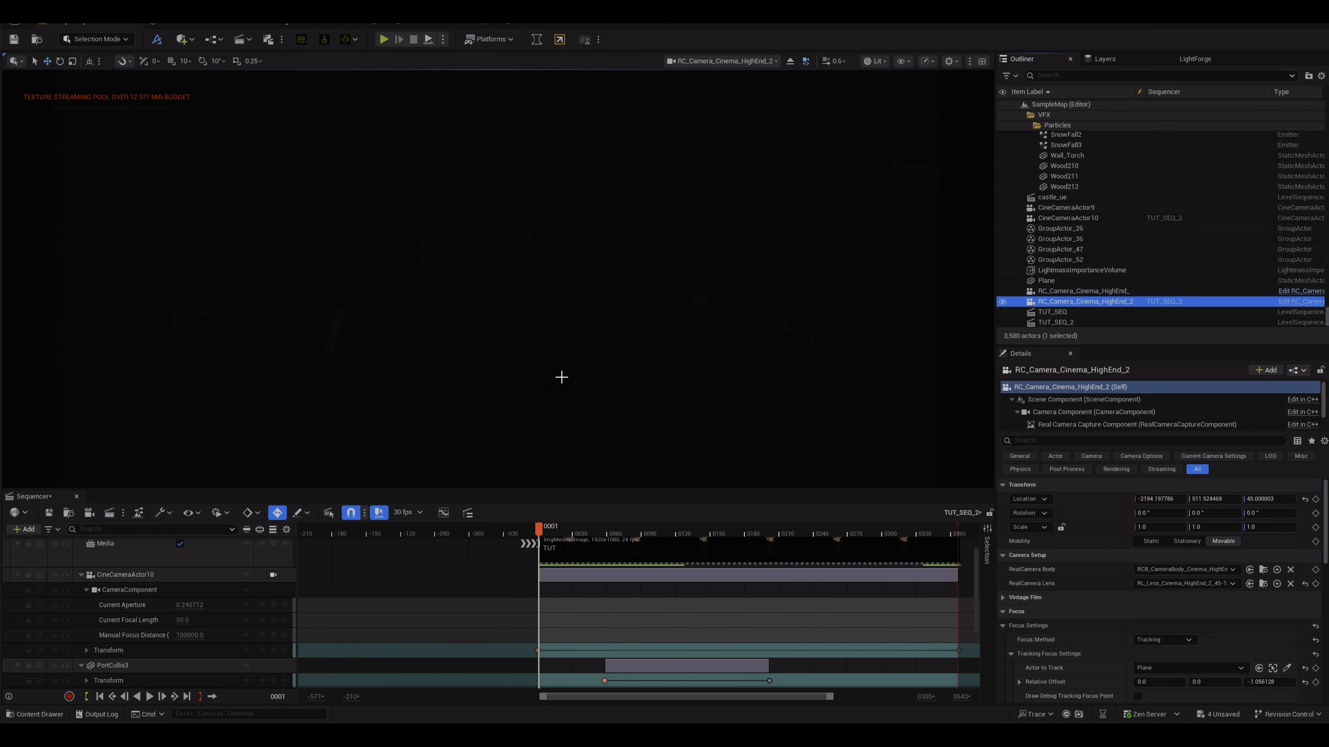
Step: Set the RC camera's Current Aperture to about 1.12
scroll(222, 605, "down", 5)
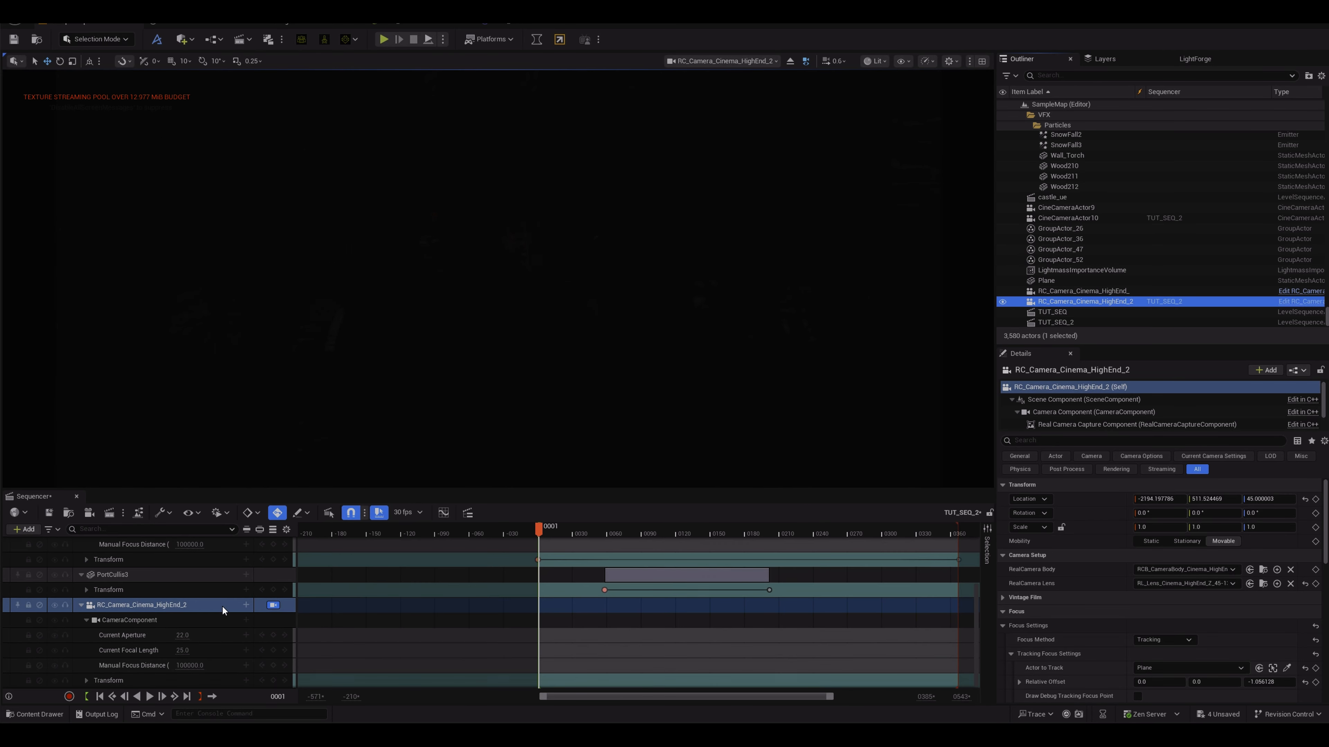
right_click(603, 404)
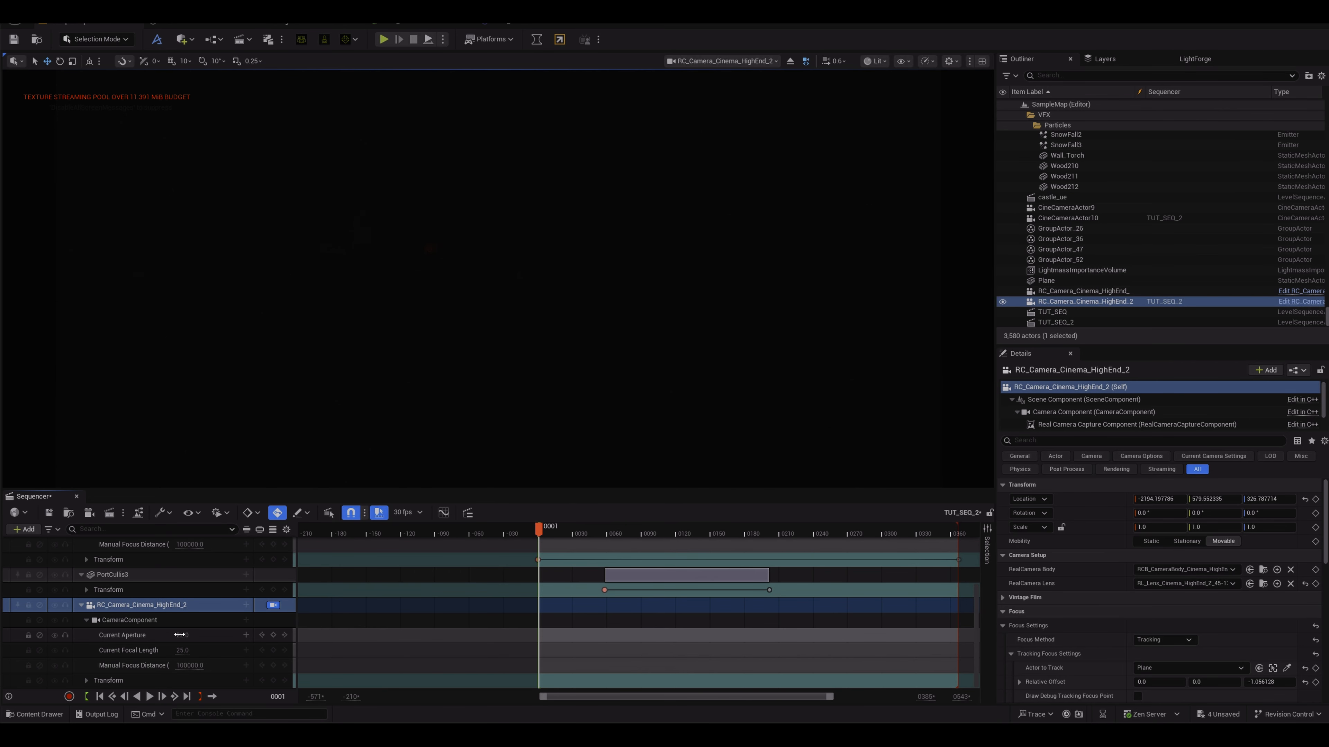
left_click_drag(189, 636, 142, 635)
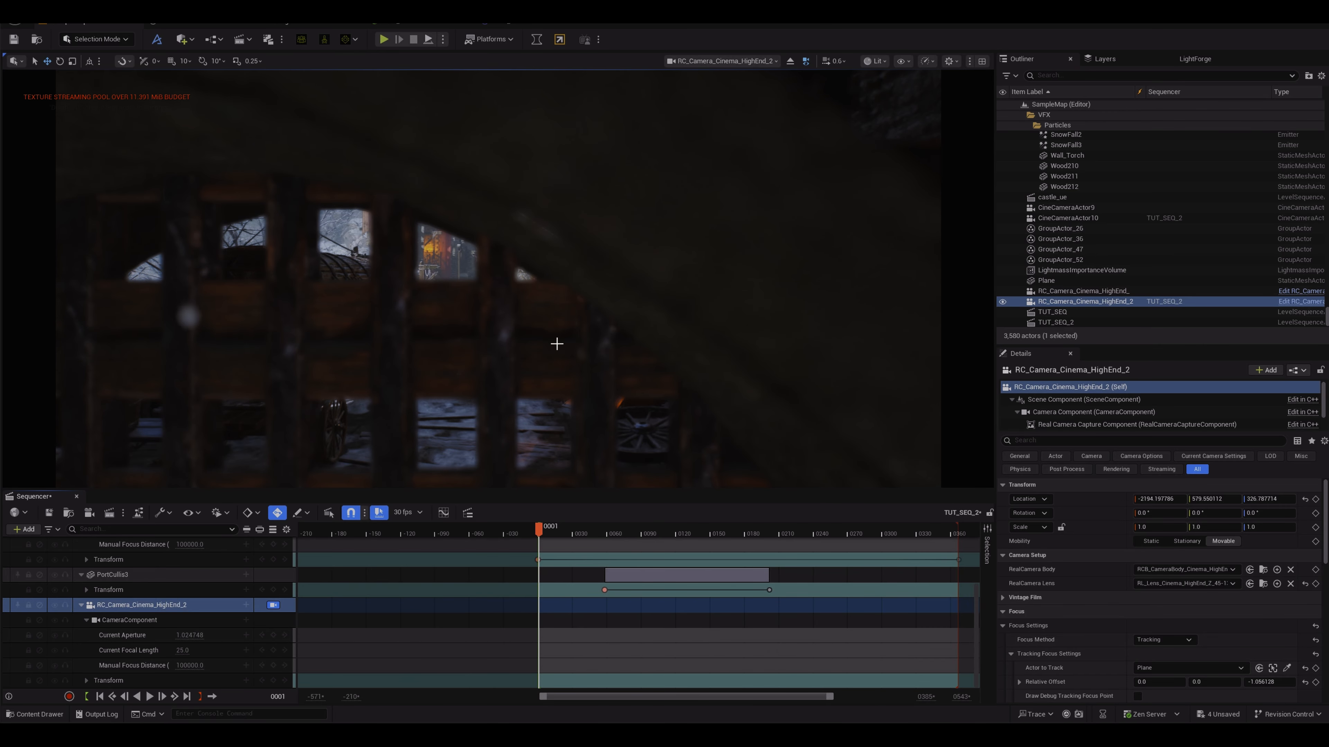
Step: Pilot the RC camera forward and down to frame the portcullis archway
key("s")
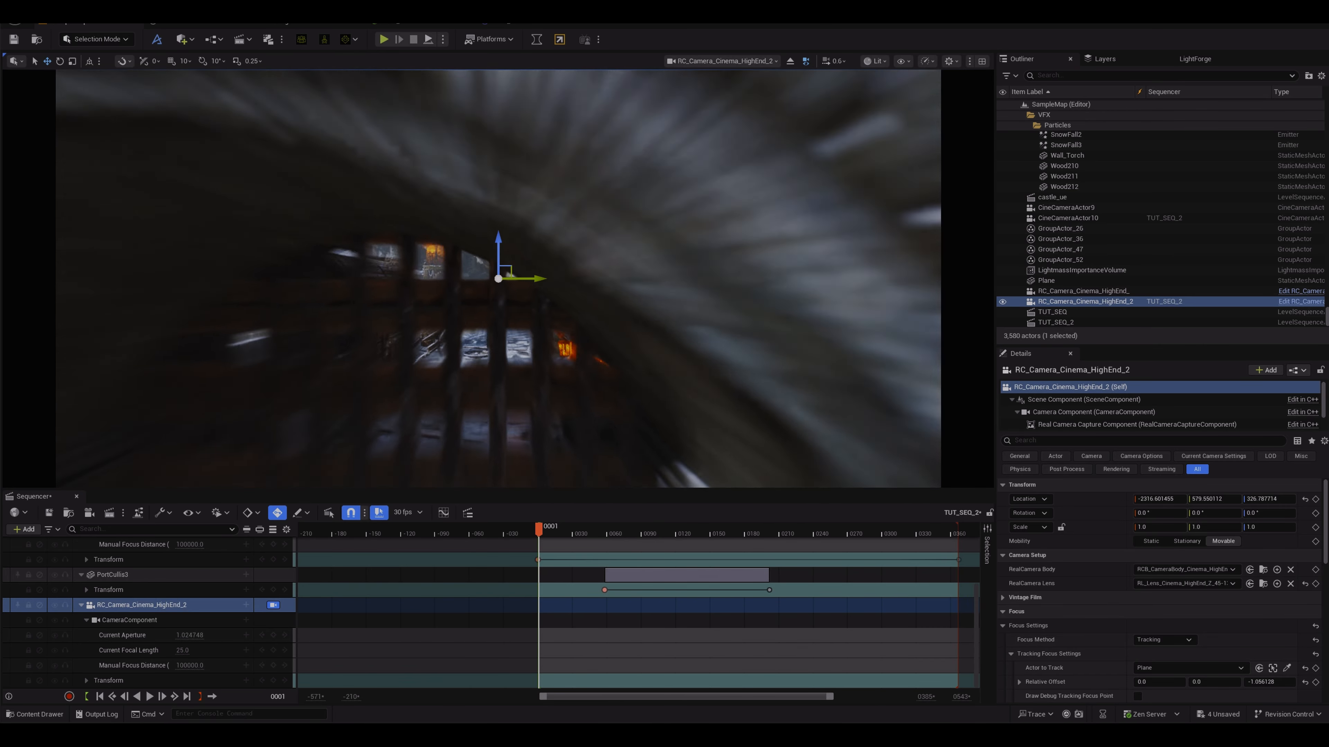
key("a")
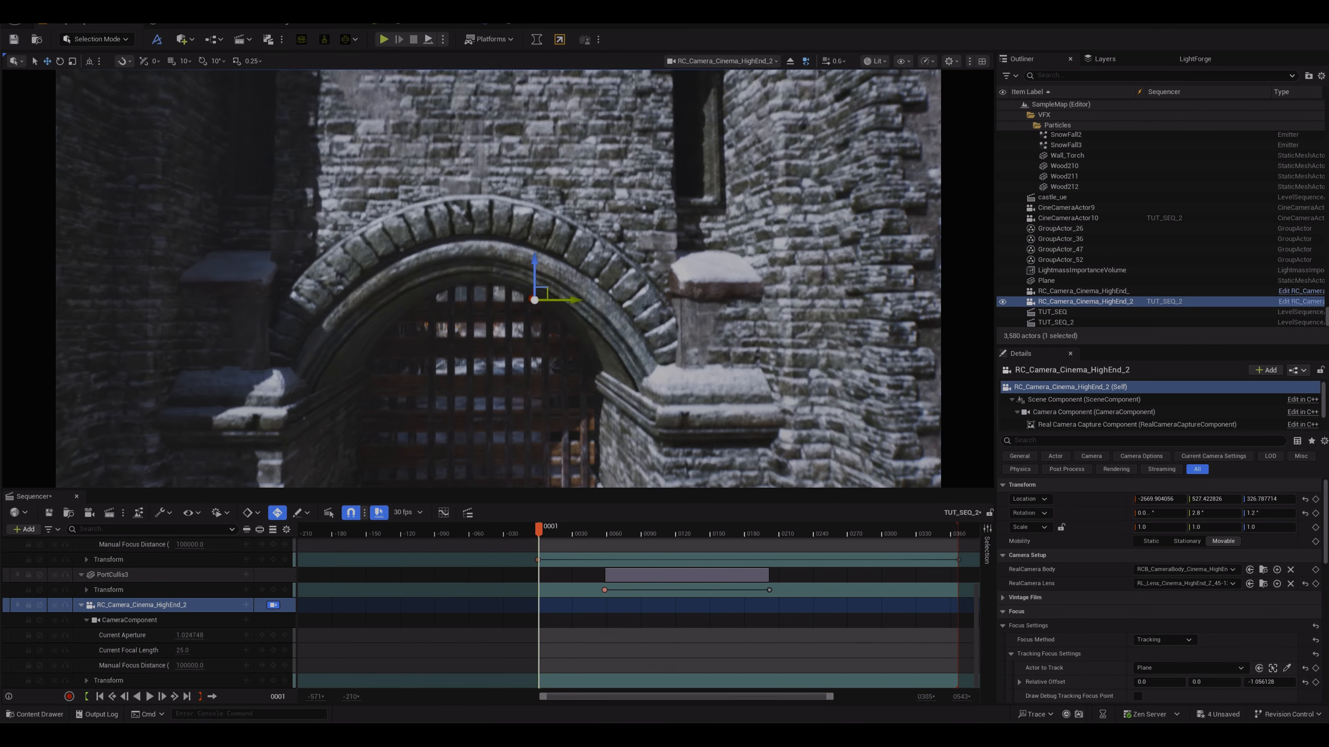
key("q")
key("q")
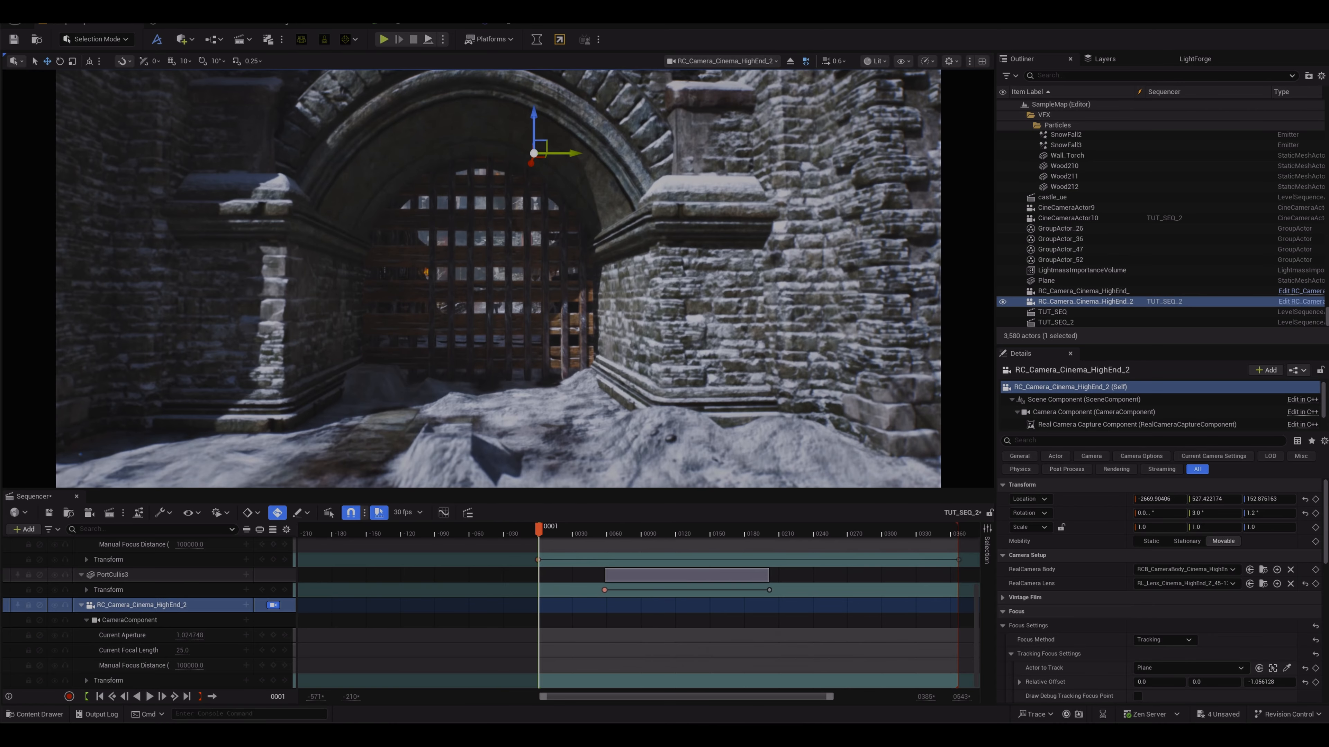
key("a")
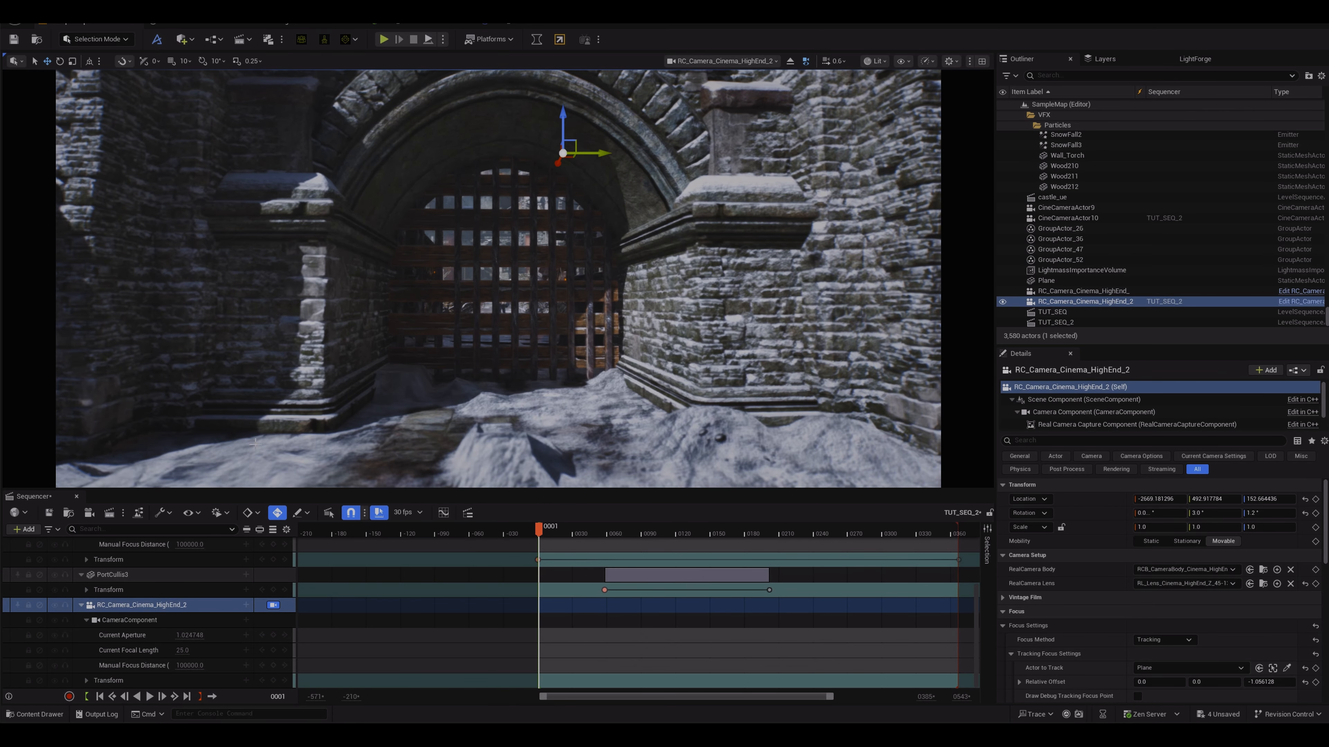
Step: Open the TUT_SEQ level sequence in Sequencer
left_click(76, 495)
left_click(249, 40)
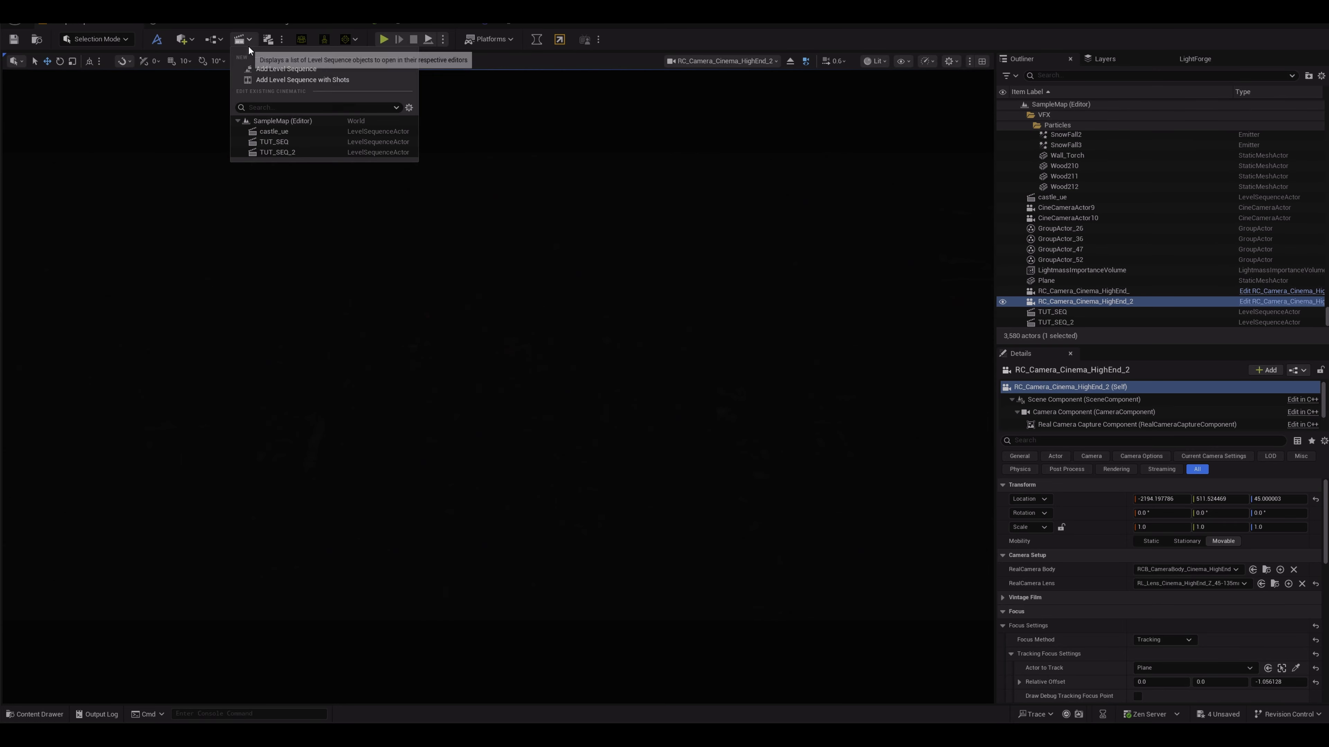
left_click(281, 140)
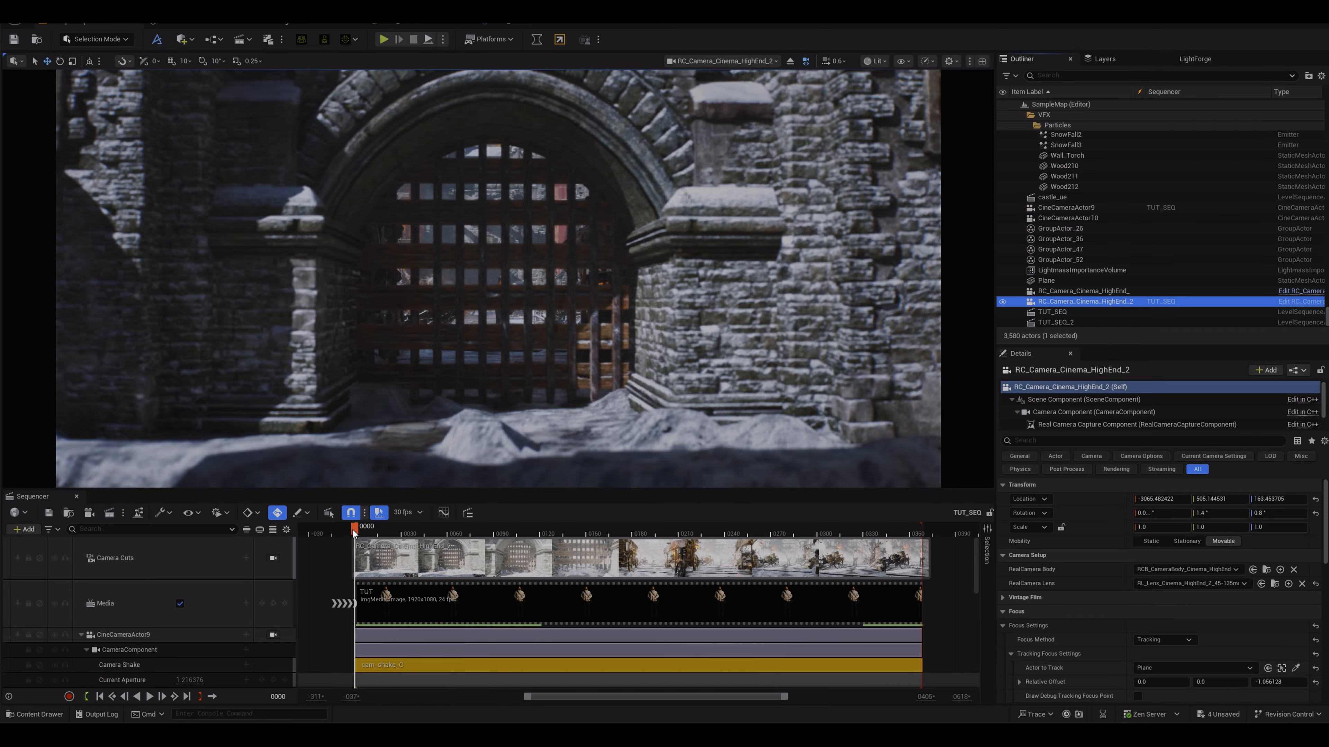
Step: Play the sequence and compare shots by alternately locking the viewport to CineCameraActor9 and RC_Camera_Cinema_HighEnd_2
key("space")
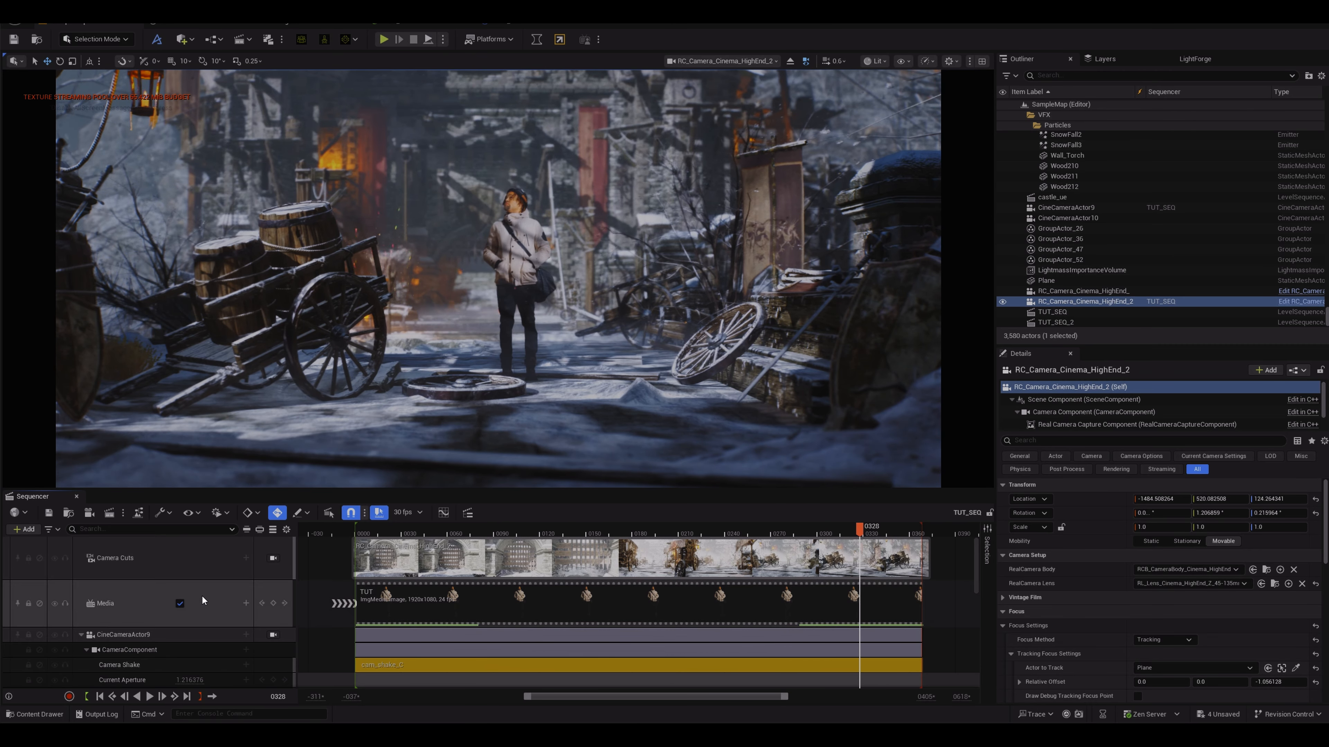
left_click(273, 634)
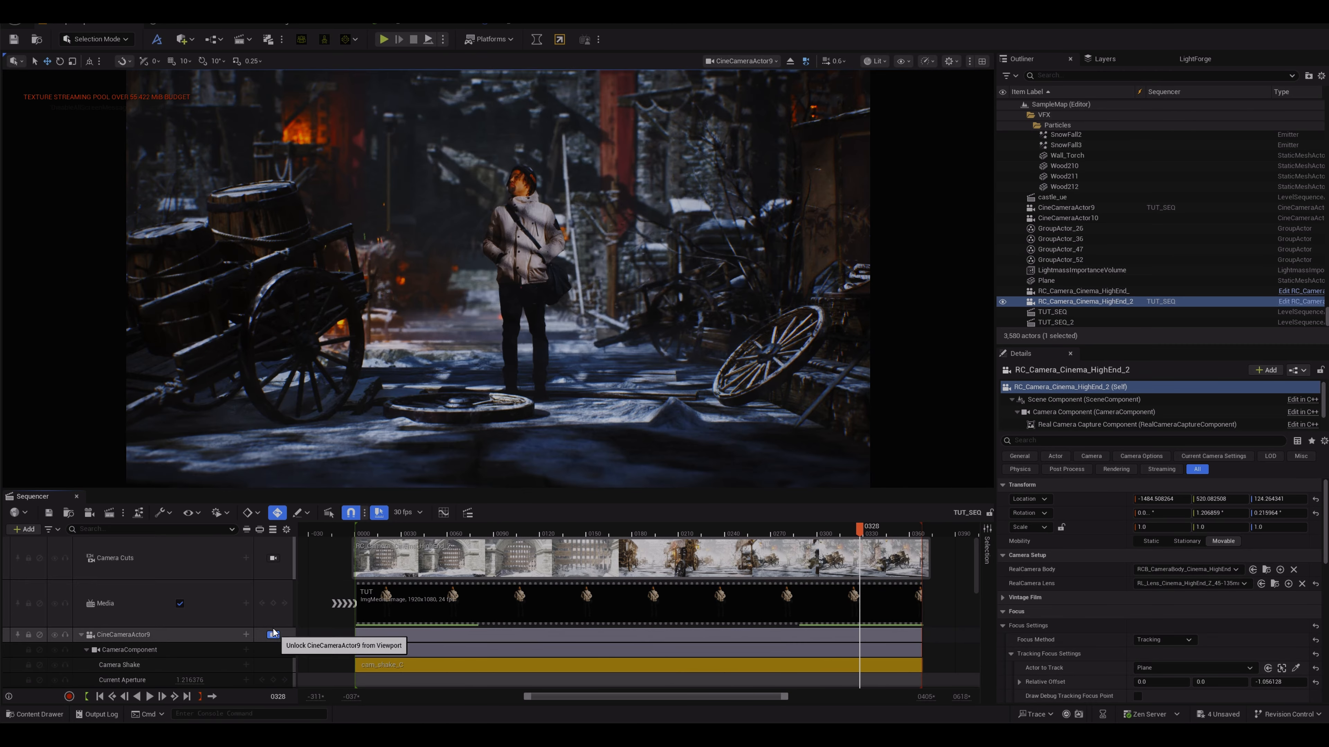
scroll(269, 618, "down", 3)
scroll(268, 614, "down", 2)
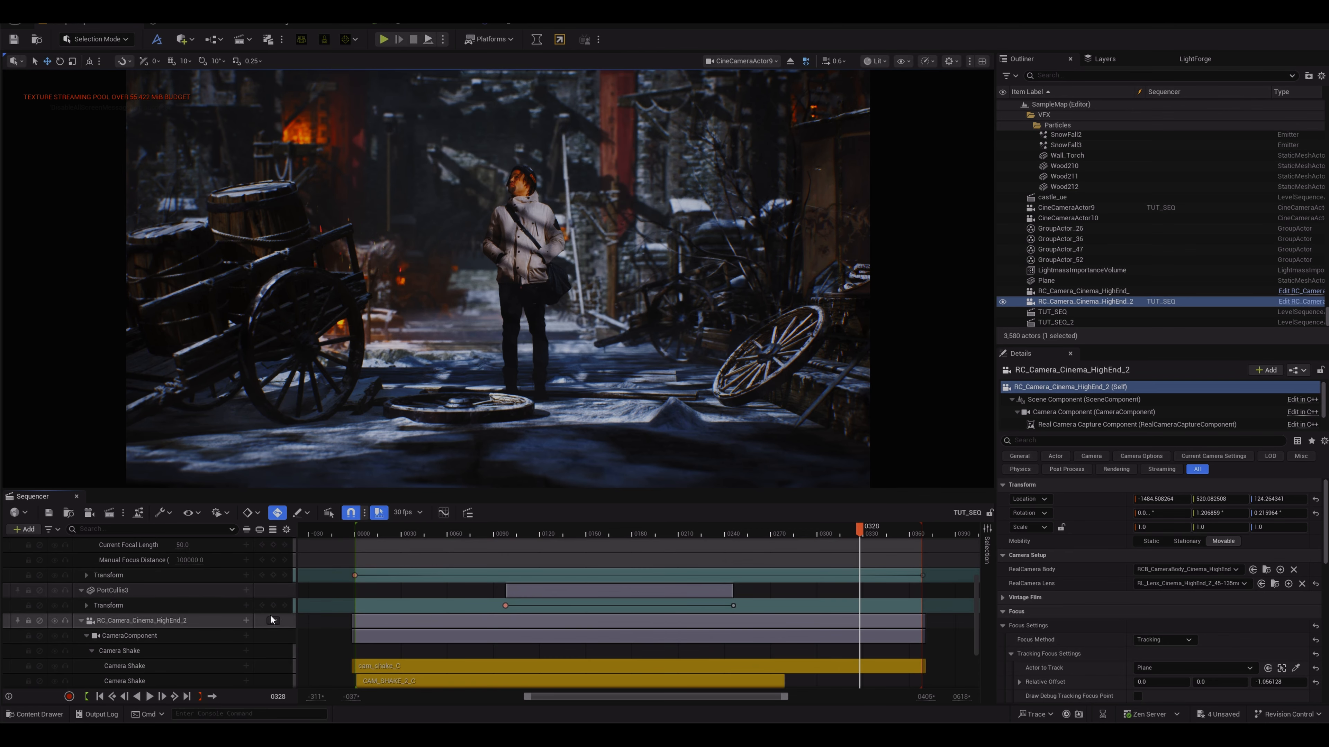
left_click(273, 621)
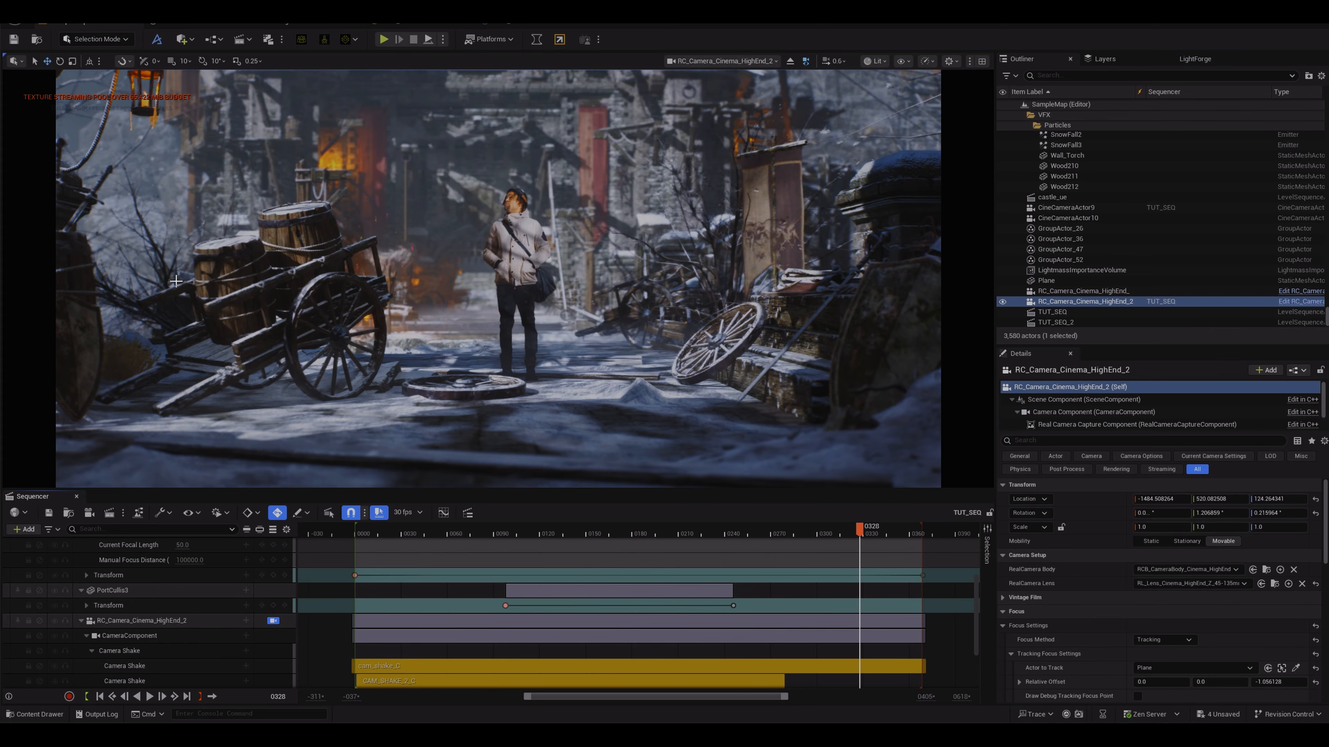
scroll(269, 616, "up", 3)
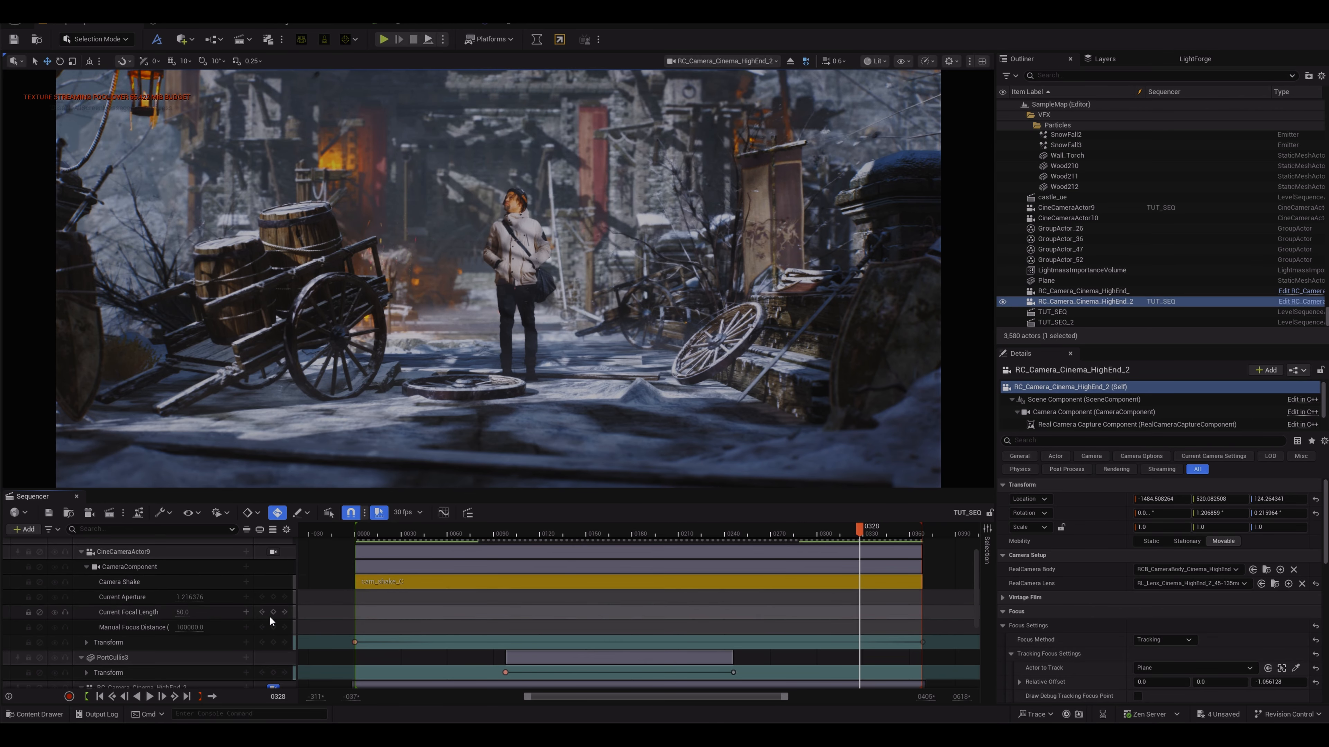
left_click(274, 551)
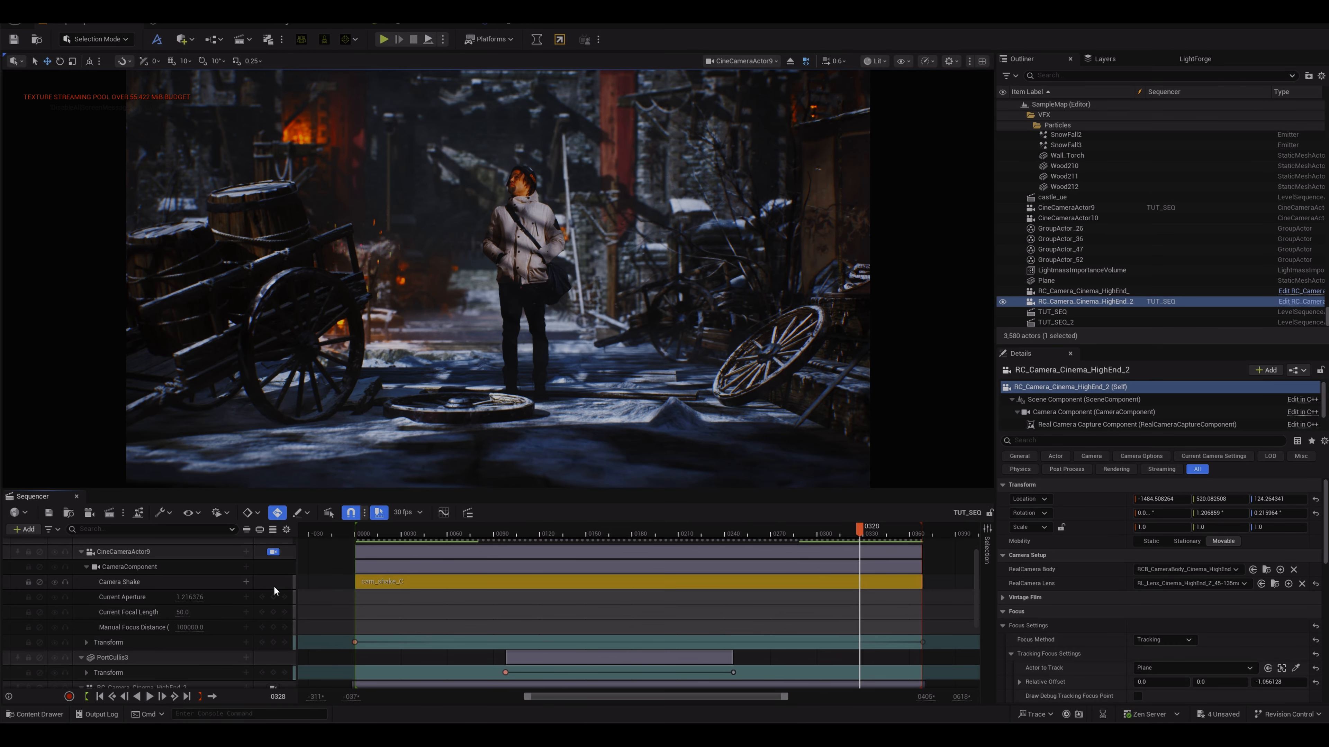
scroll(273, 586, "down", 3)
left_click(272, 620)
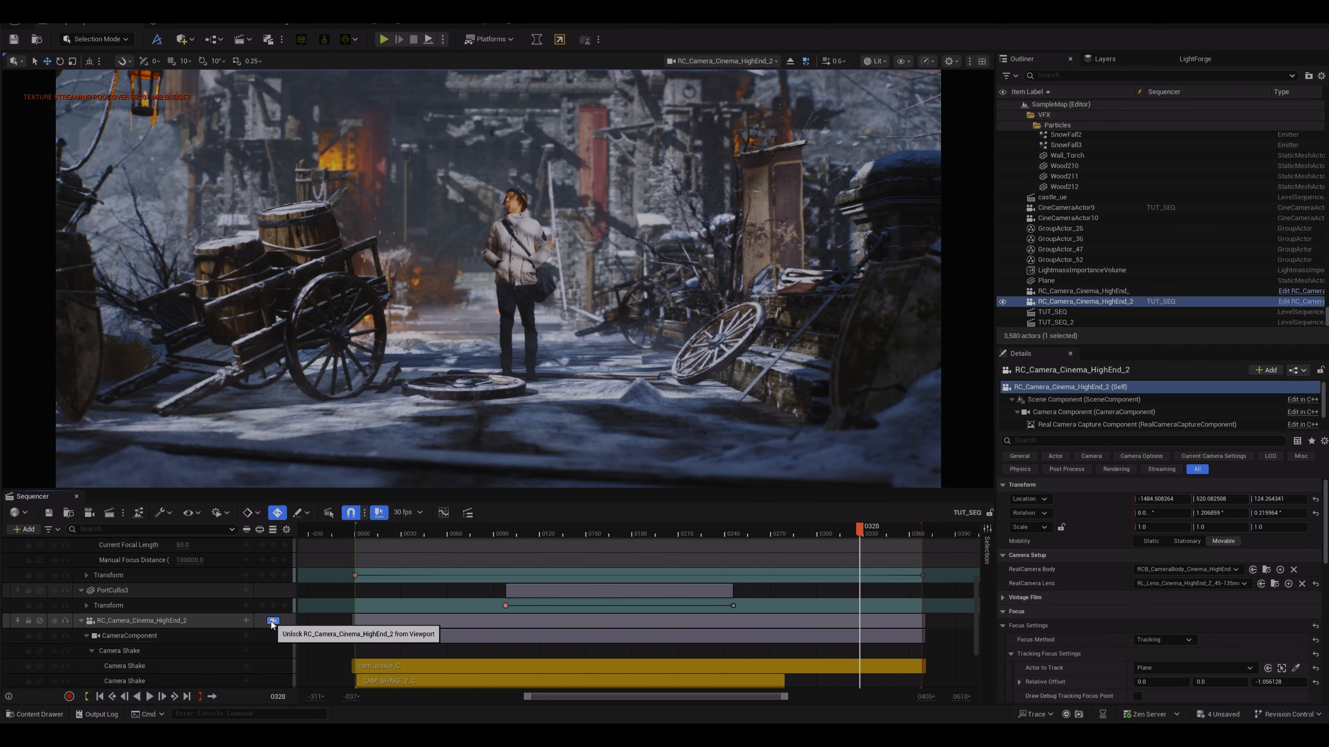
scroll(275, 591, "up", 5)
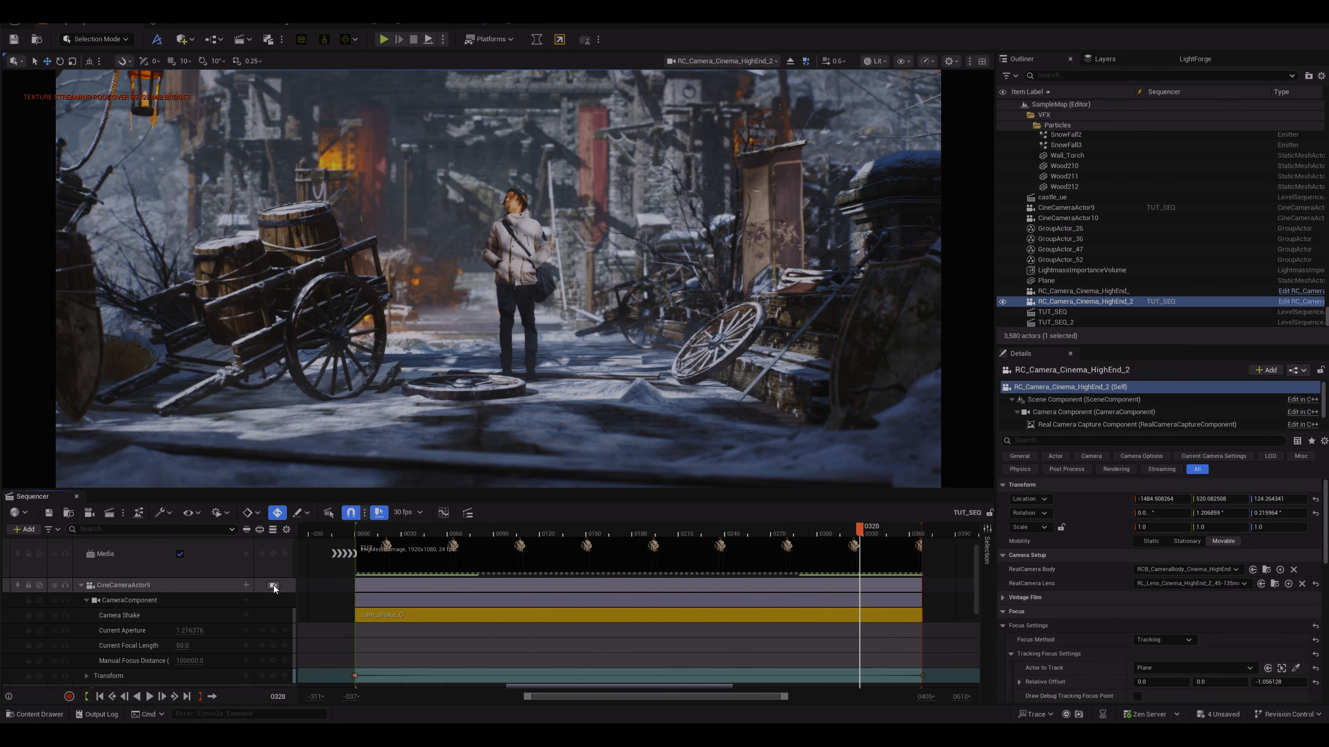
left_click(273, 585)
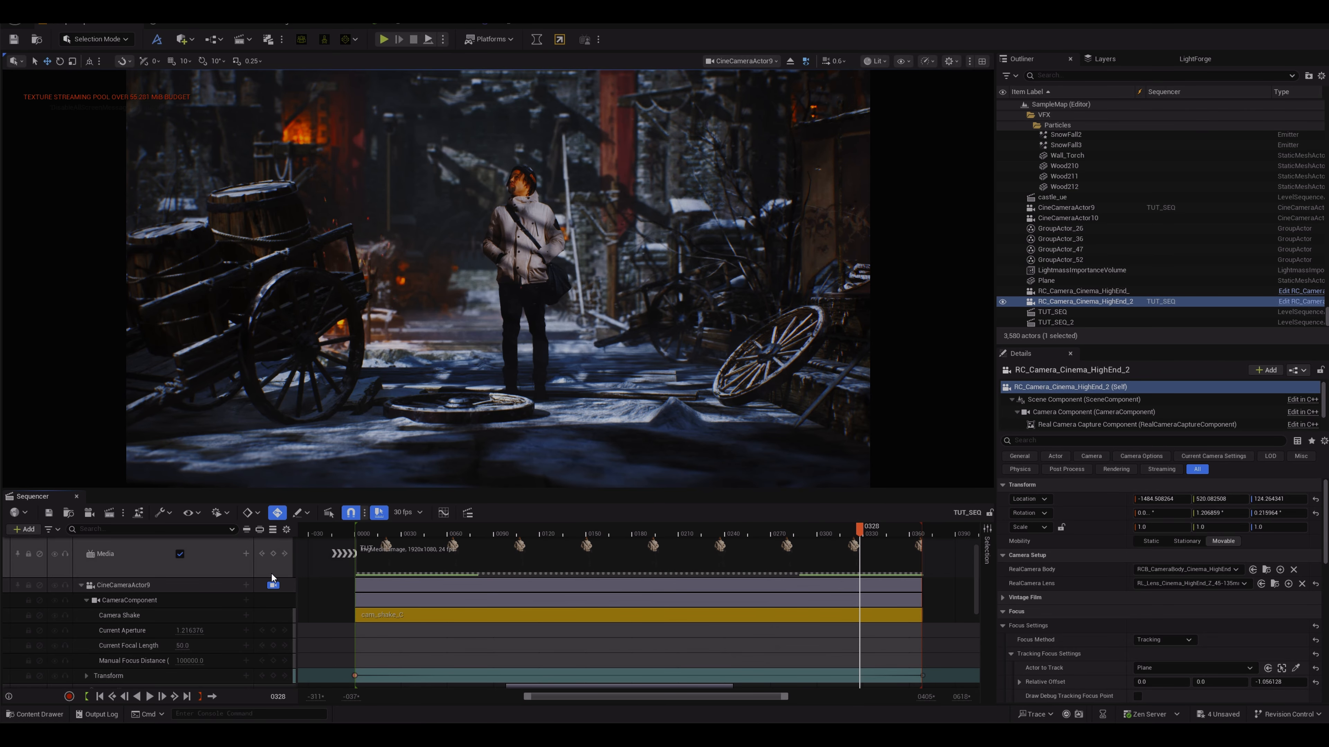
scroll(271, 587, "down", 3)
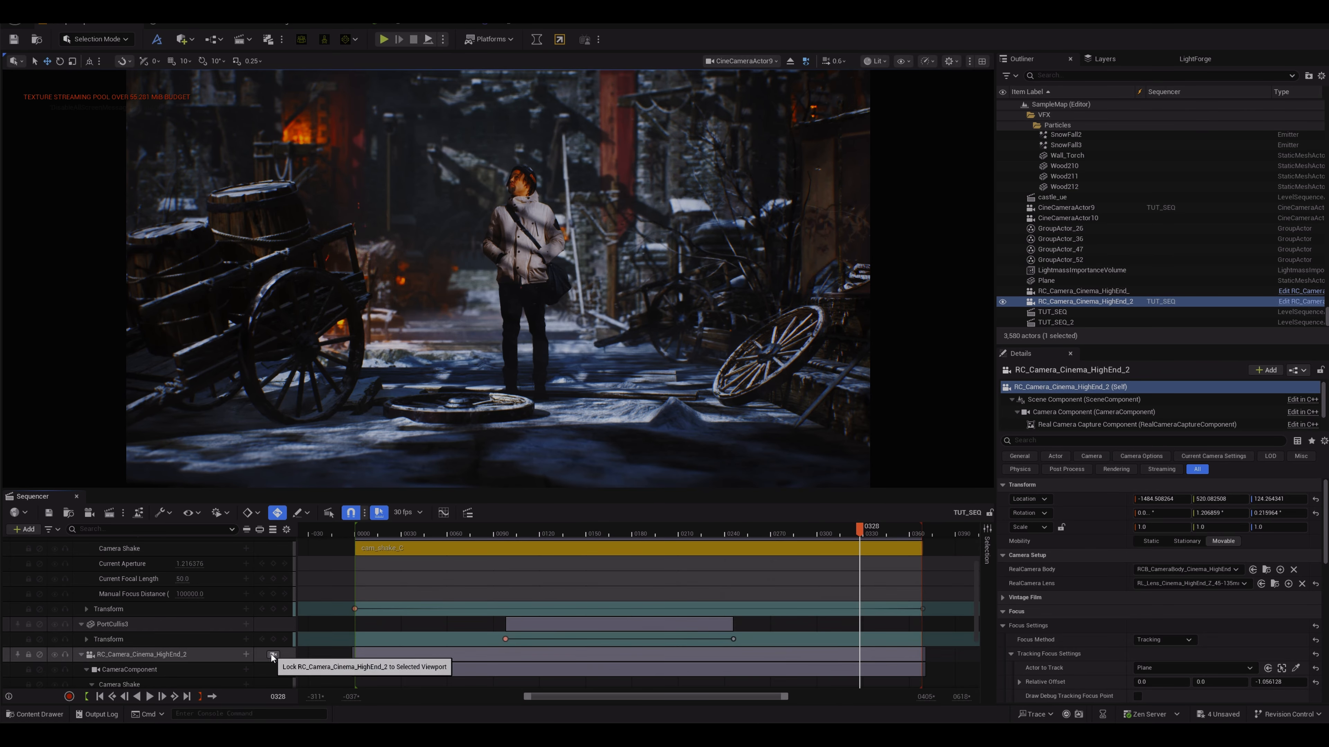
left_click(272, 654)
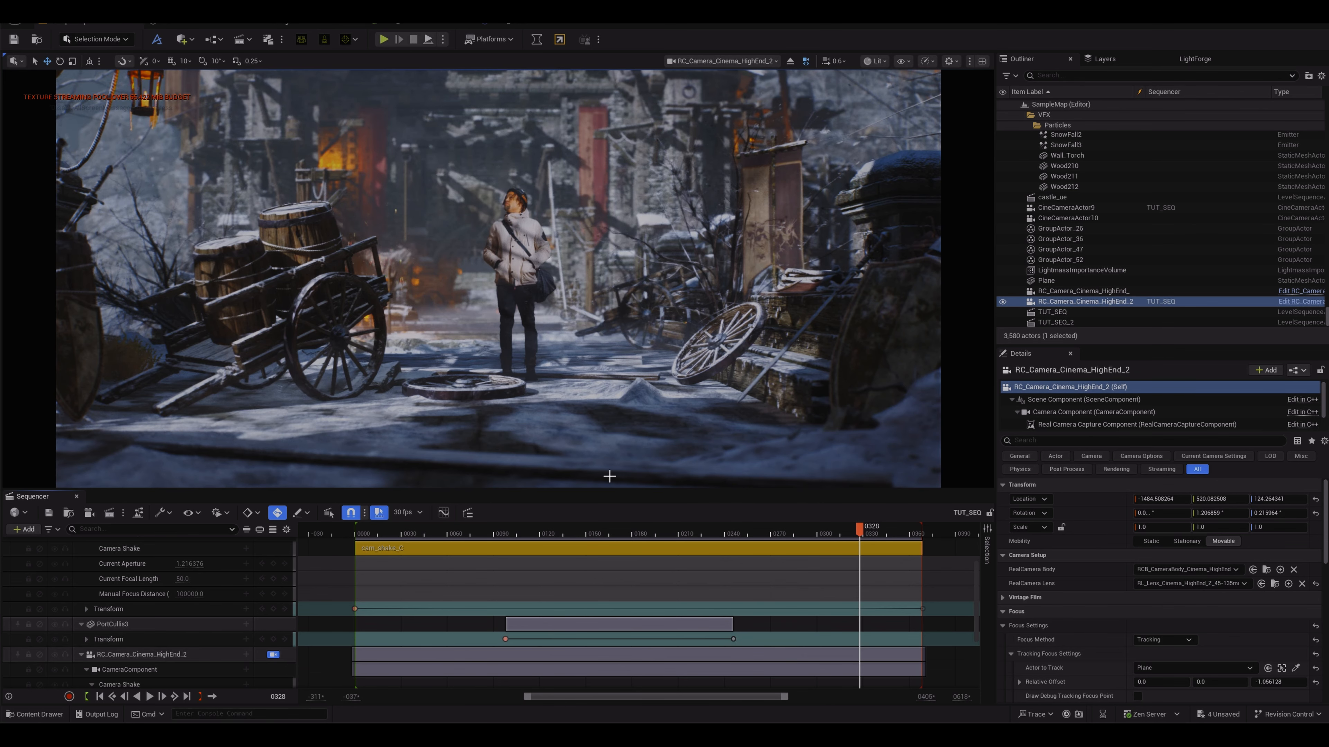
scroll(270, 576, "up", 2)
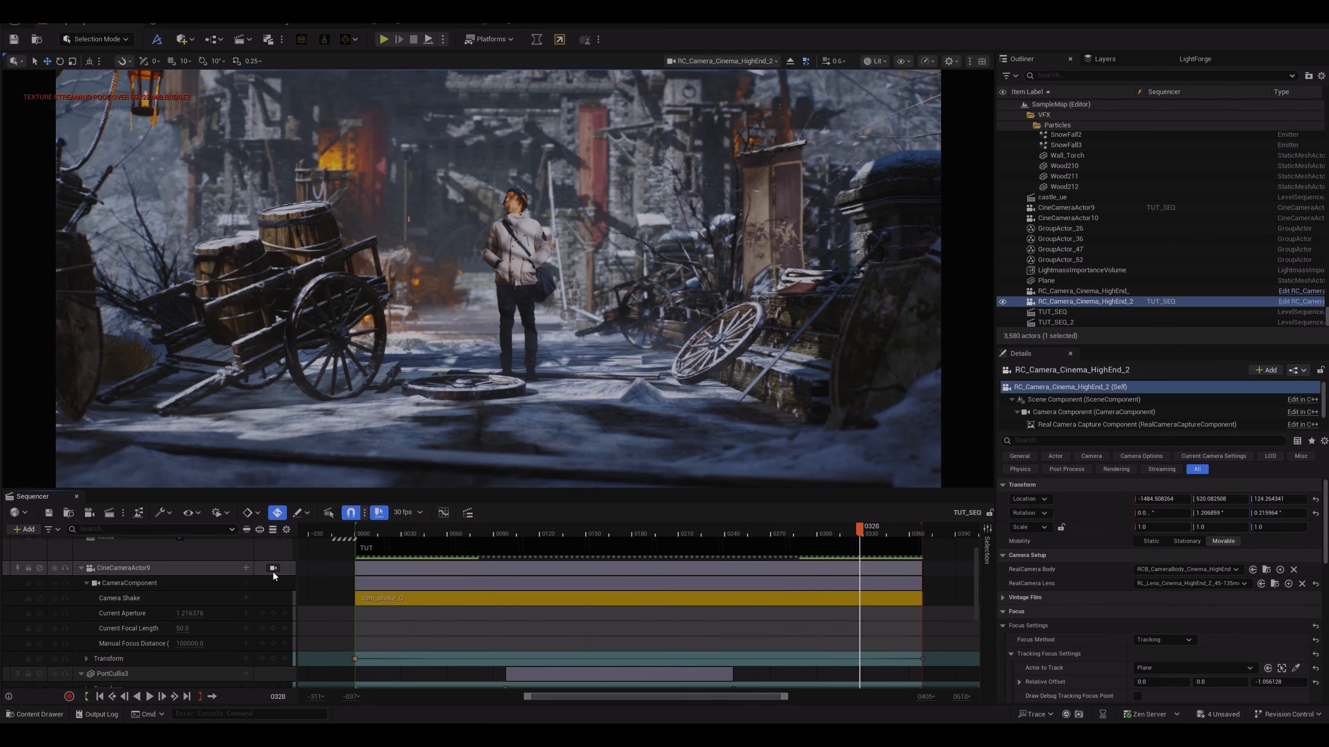
scroll(272, 604, "down", 2)
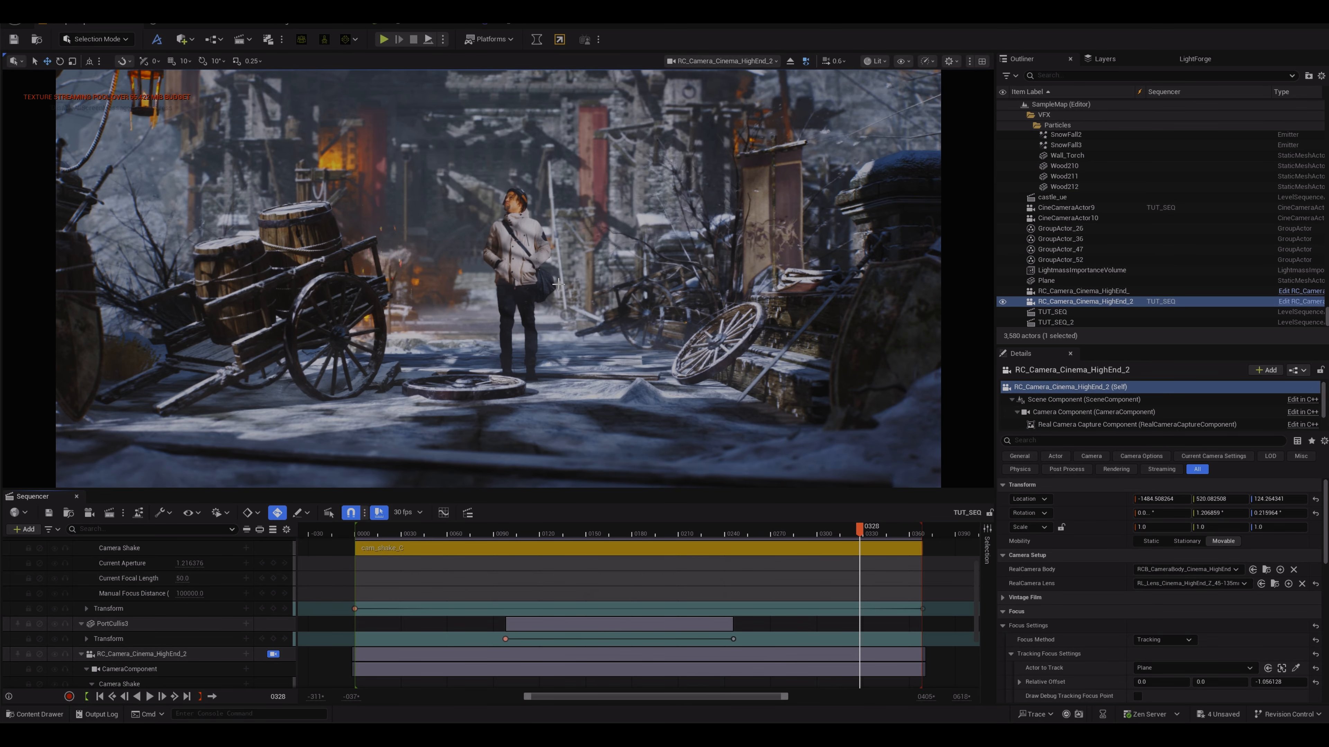
scroll(276, 572, "up", 3)
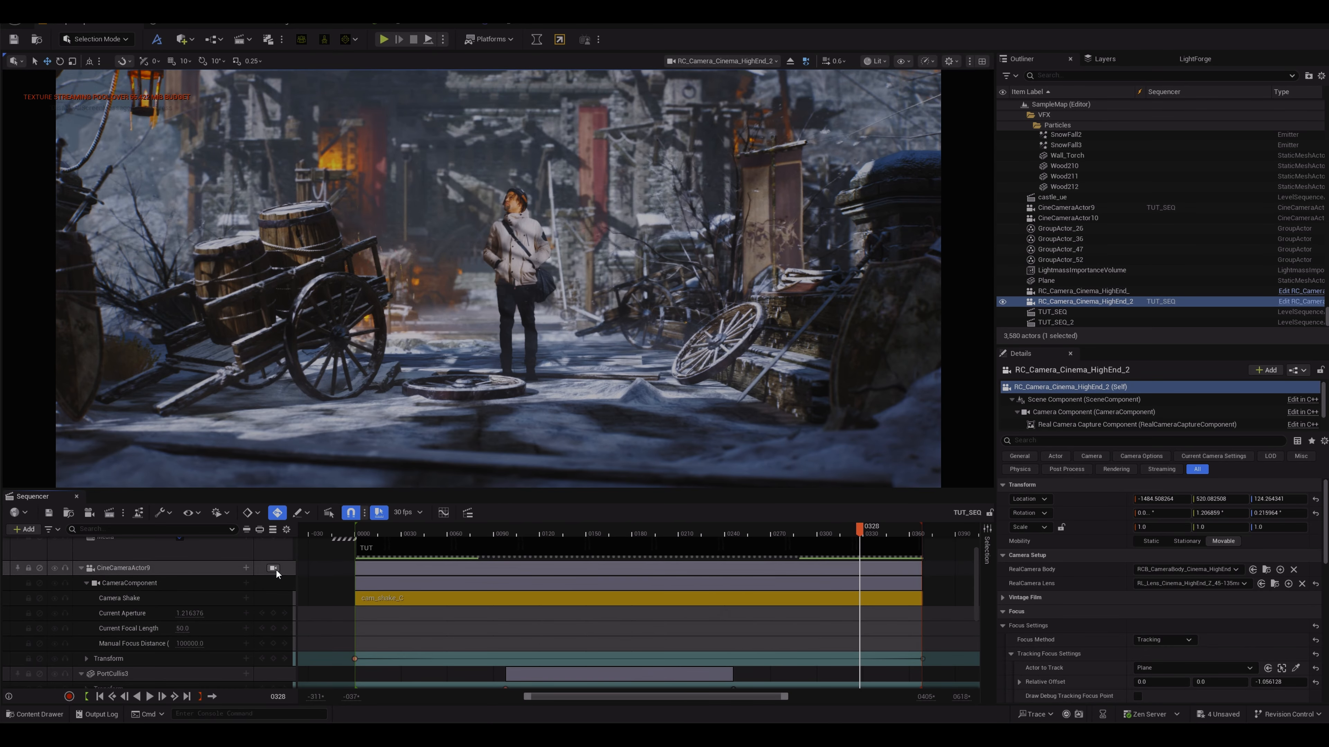
left_click(274, 568)
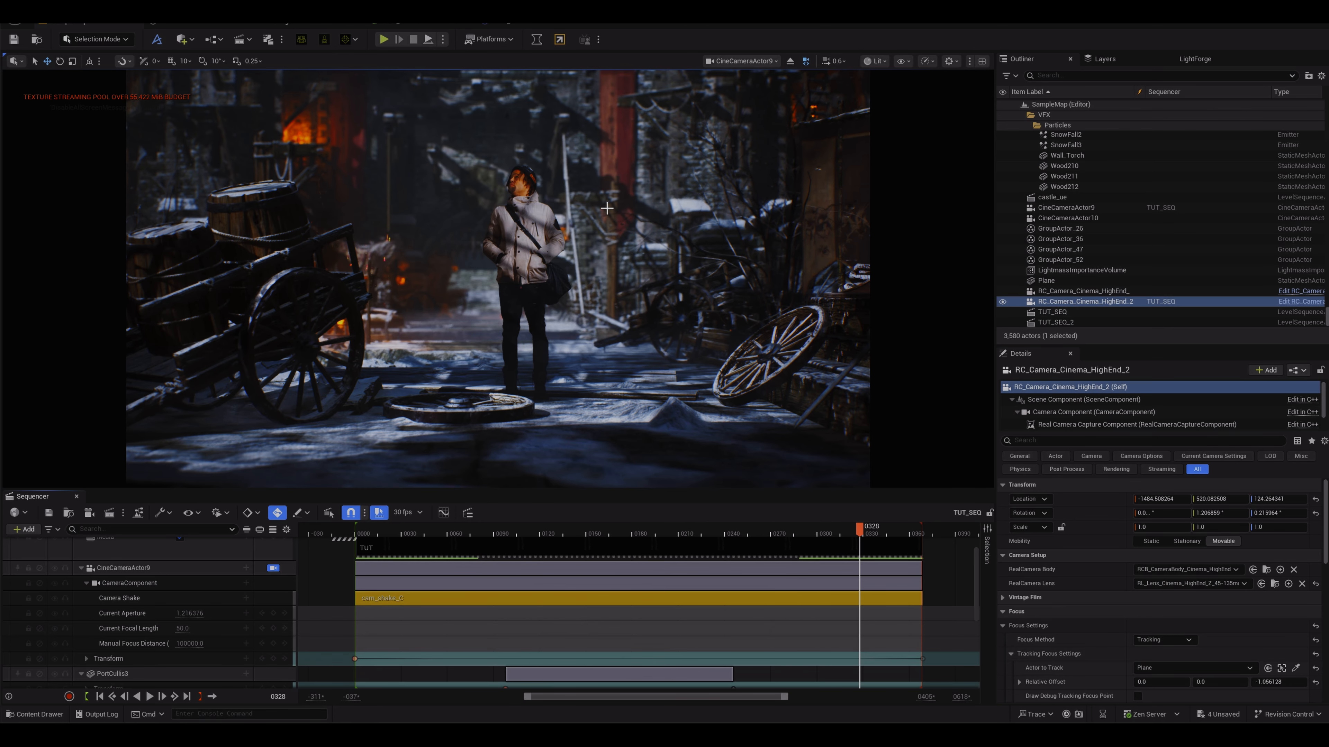
scroll(277, 628, "down", 3)
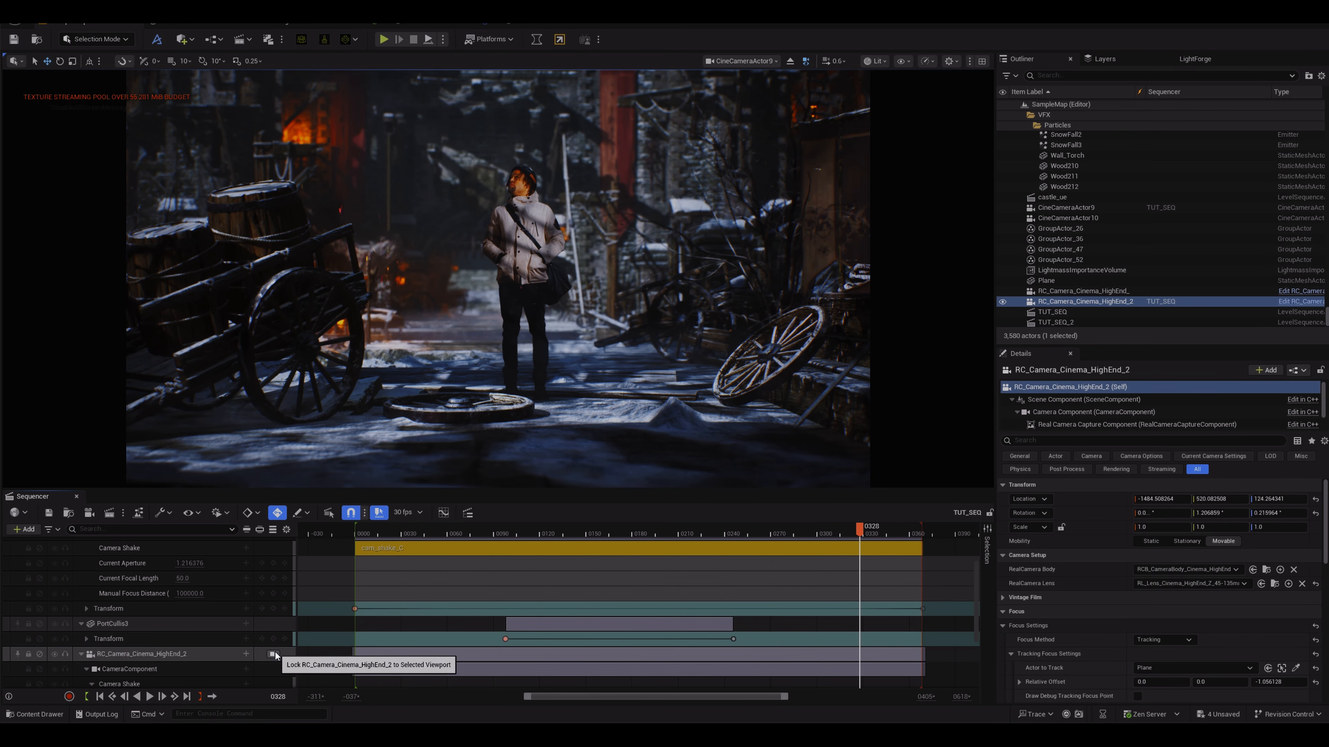
left_click(273, 655)
Step: Scrub and play the sequence through the RC camera view to review the shot
left_click_drag(858, 528, 362, 540)
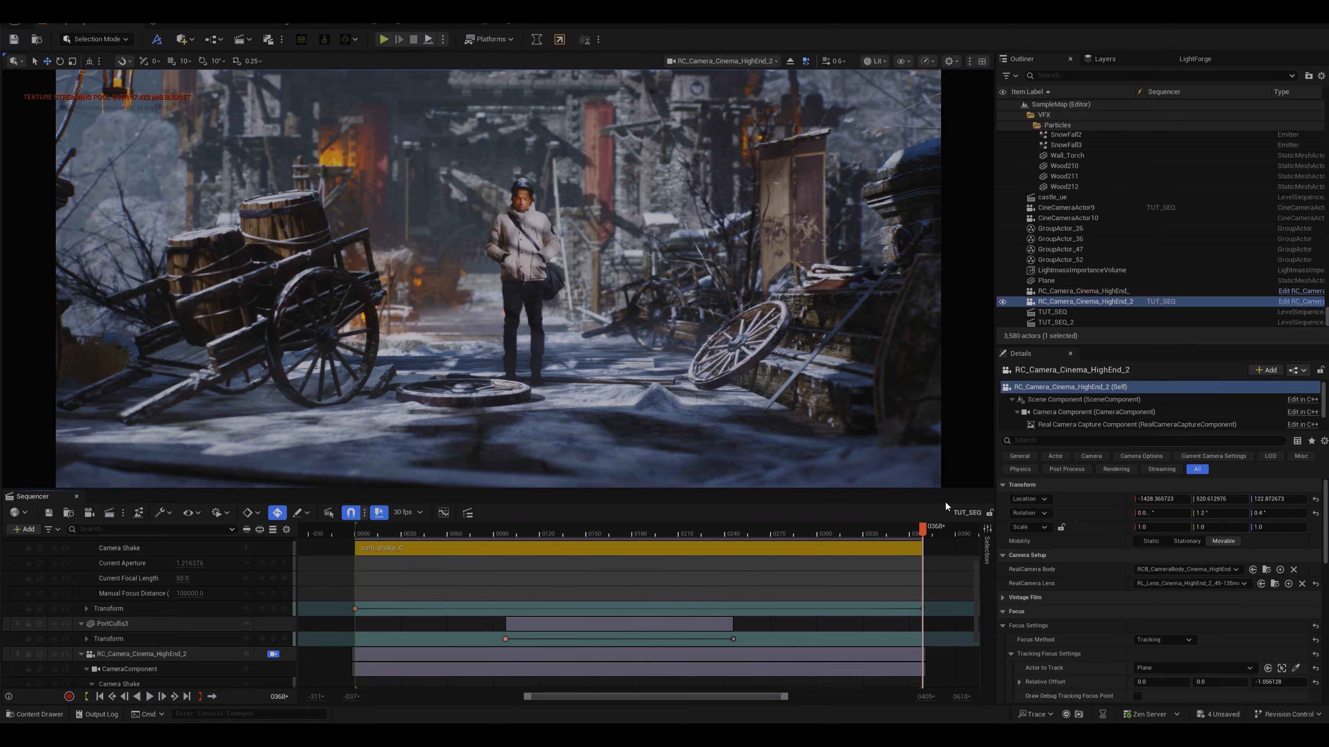
left_click_drag(919, 527, 359, 536)
key("space")
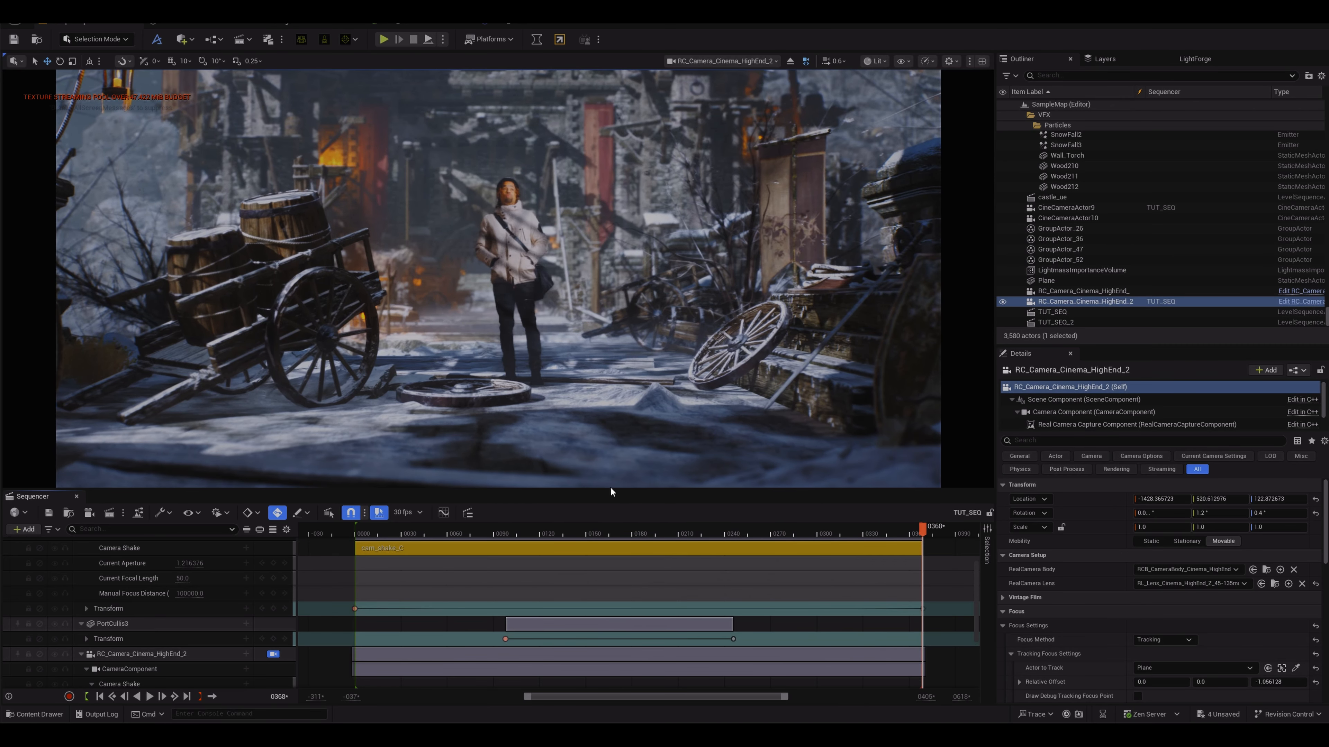
left_click_drag(922, 528, 435, 529)
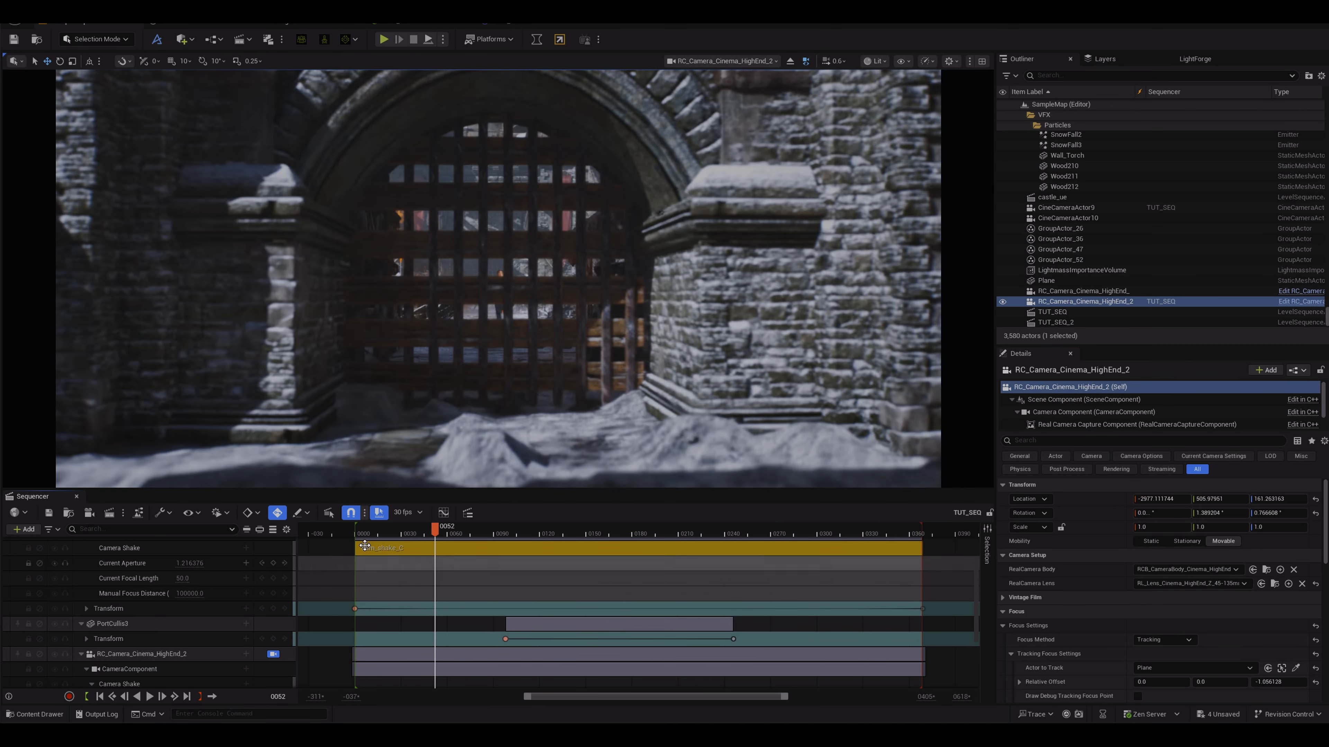
Step: Open the Movie Render Queue job settings and replace the jpg Sequence export with a .png Sequence [8bit]
left_click(114, 517)
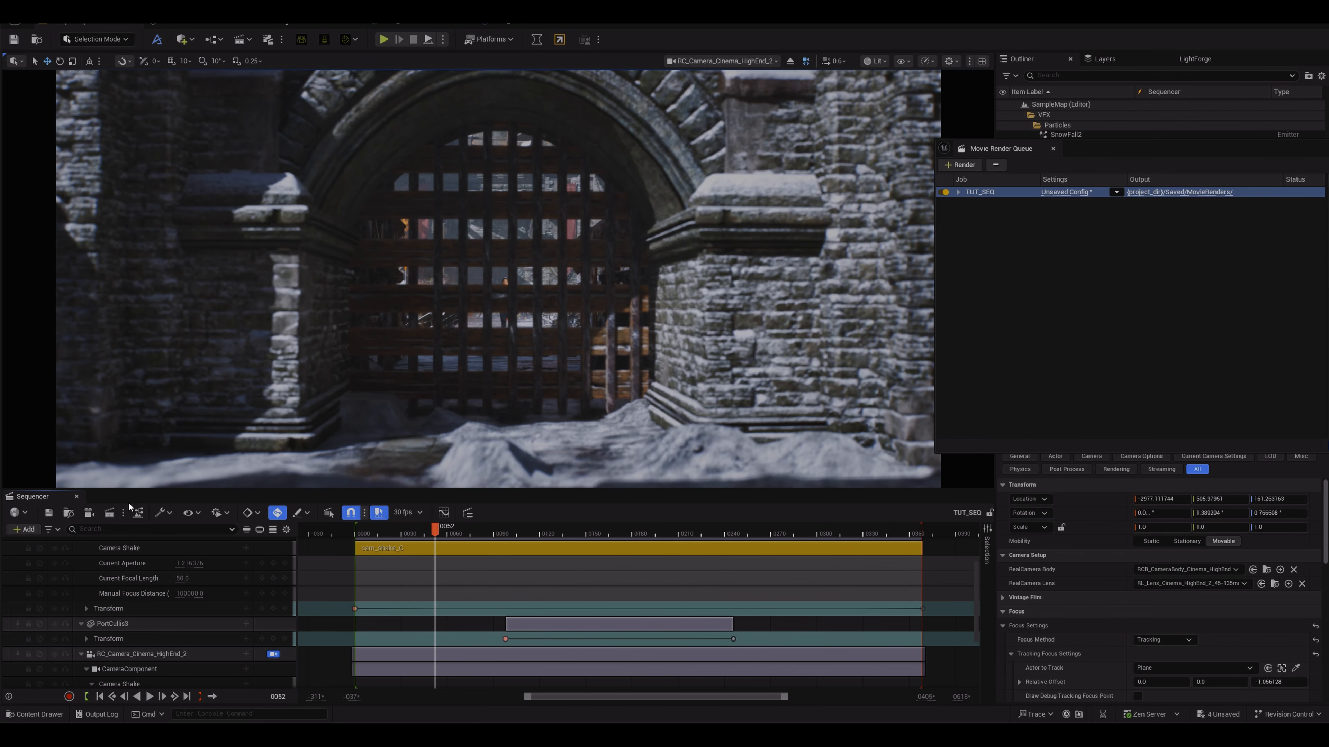
left_click_drag(1140, 151, 494, 181)
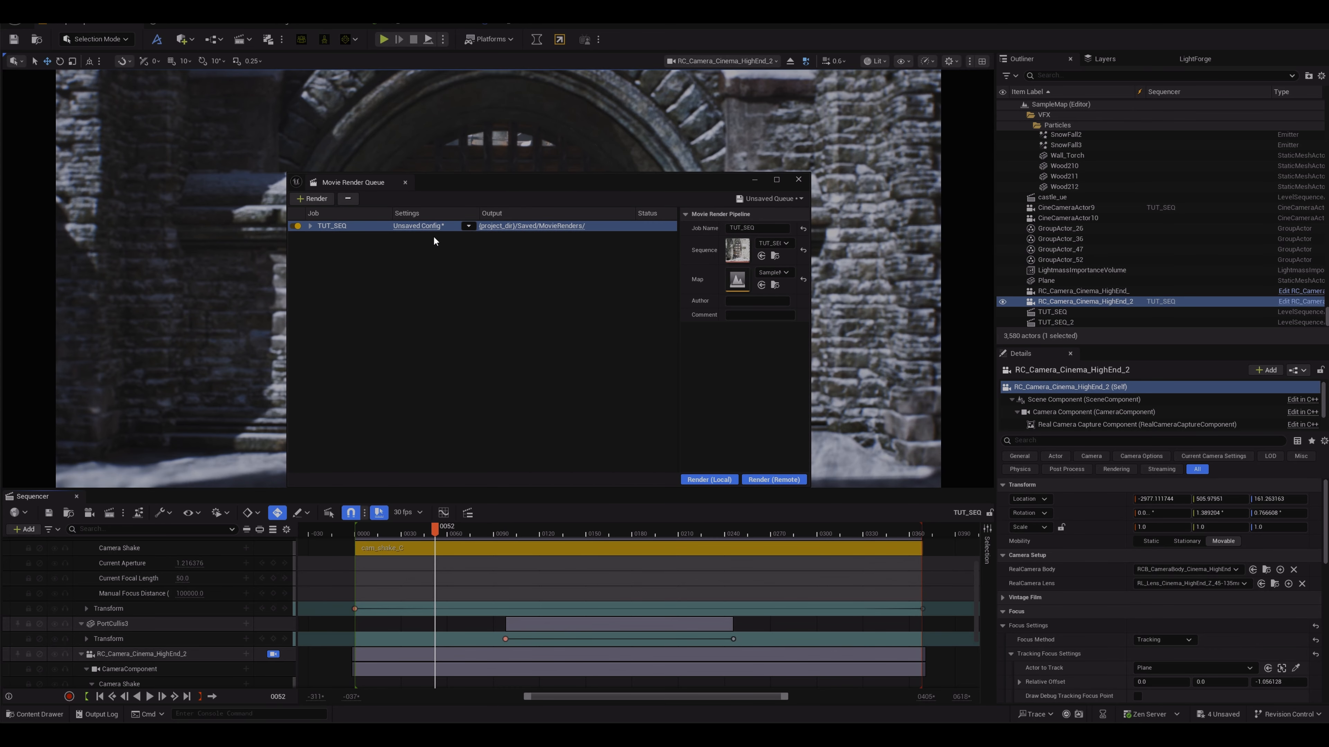
left_click(421, 226)
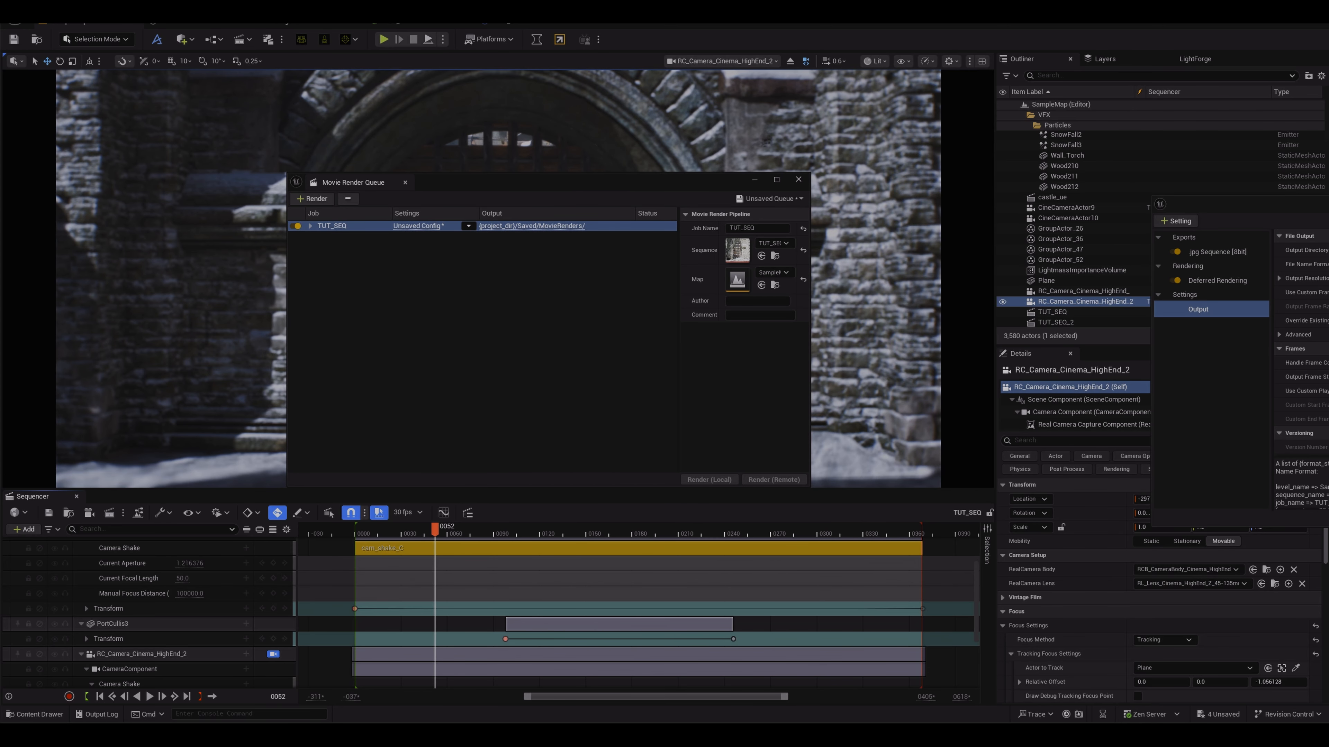
left_click_drag(699, 222, 576, 198)
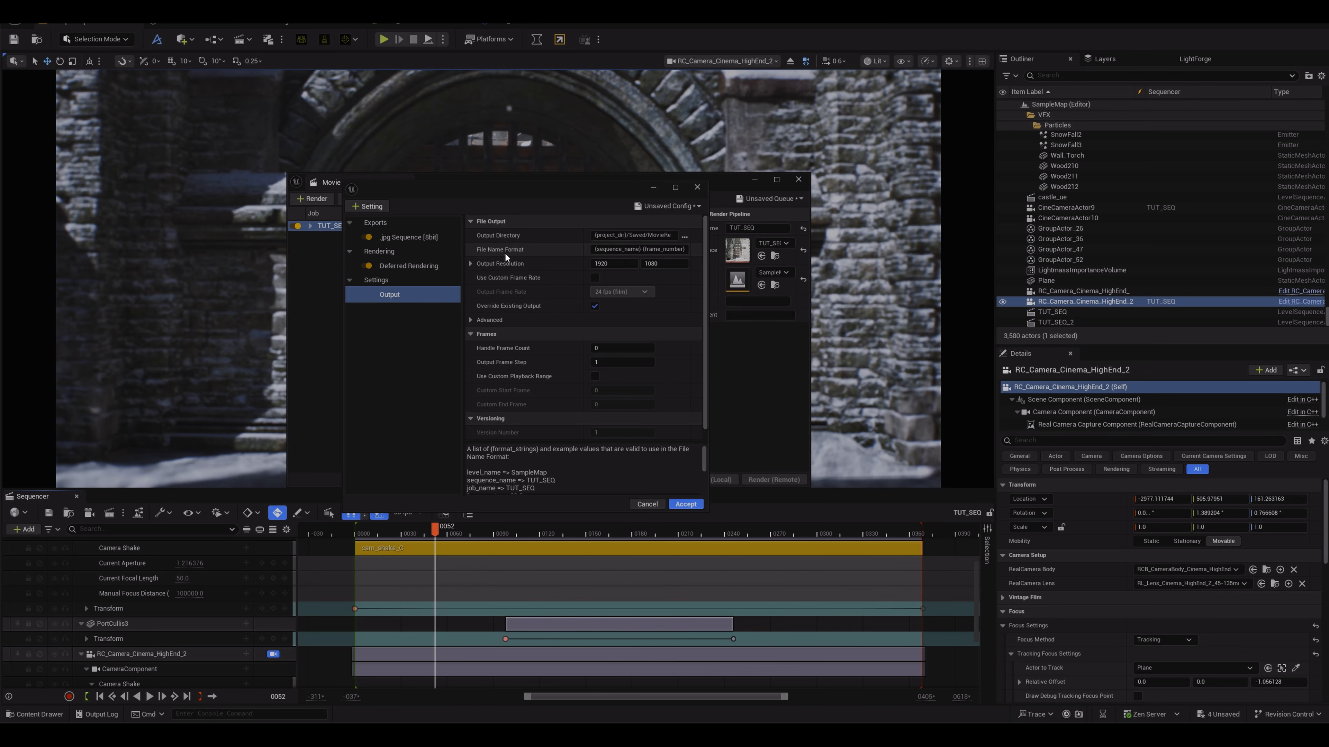
left_click(408, 236)
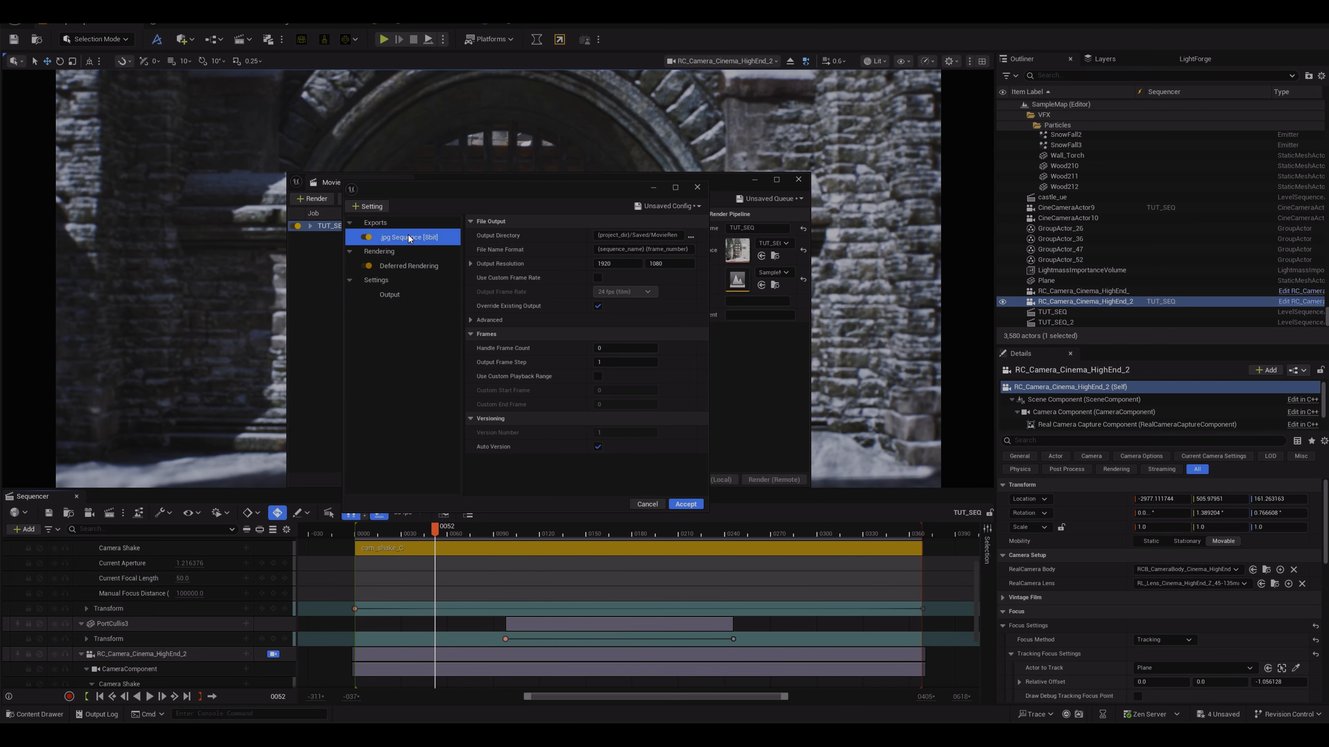
left_click(368, 206)
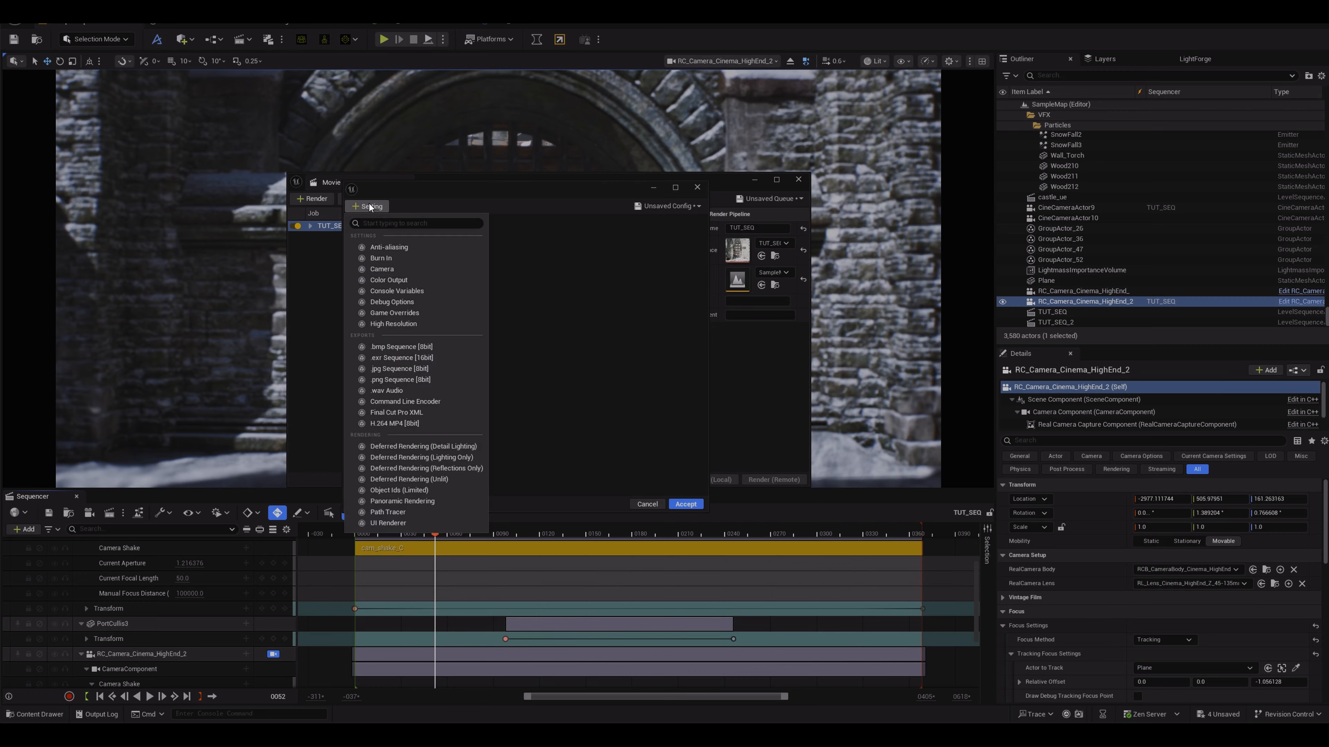
left_click(391, 379)
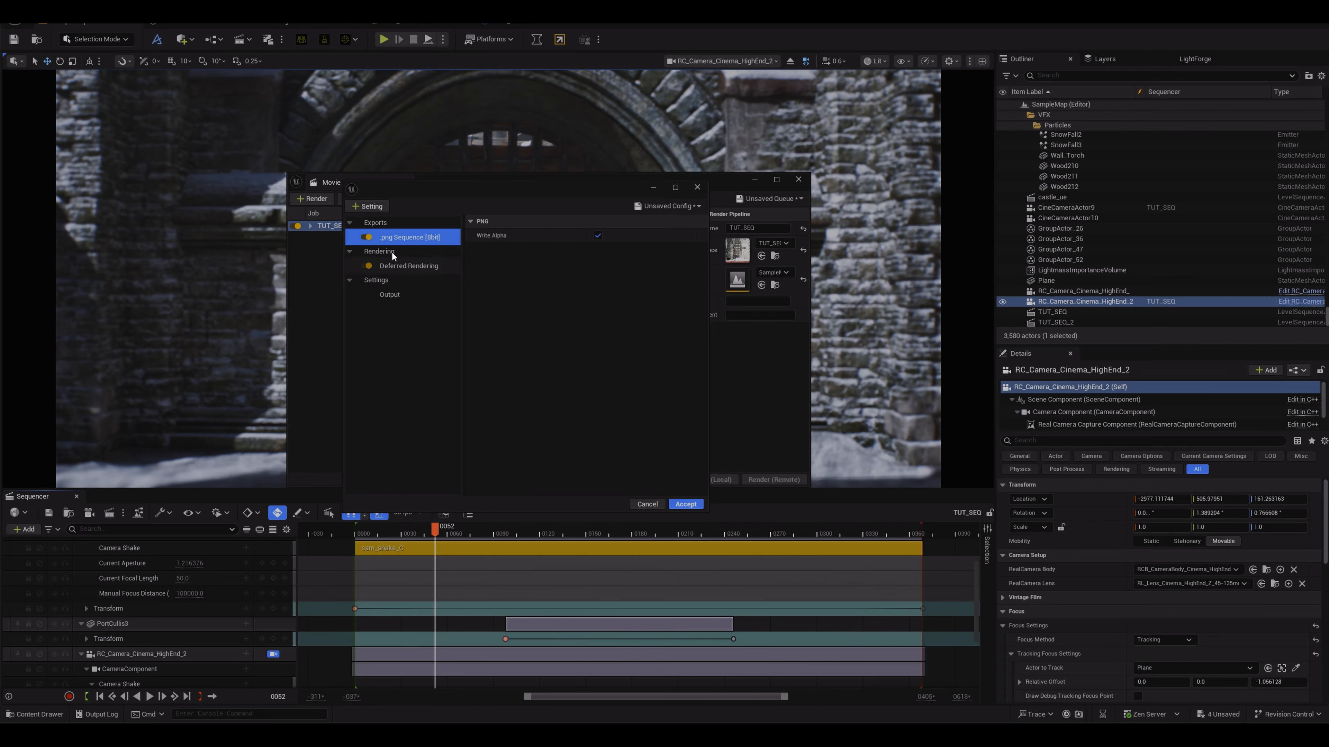
Step: Add an Anti-aliasing setting, set Temporal Sample Count to 19, and enable Override Anti Aliasing
left_click(370, 207)
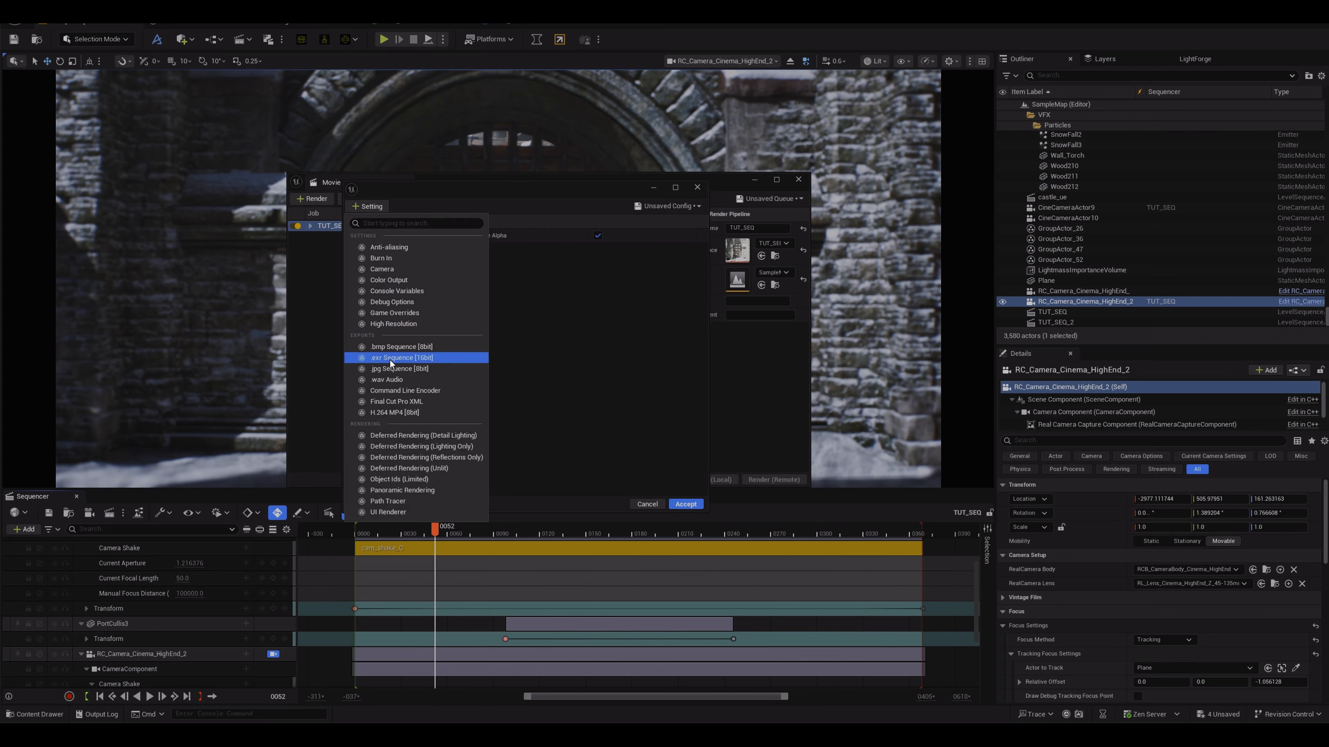
left_click(398, 247)
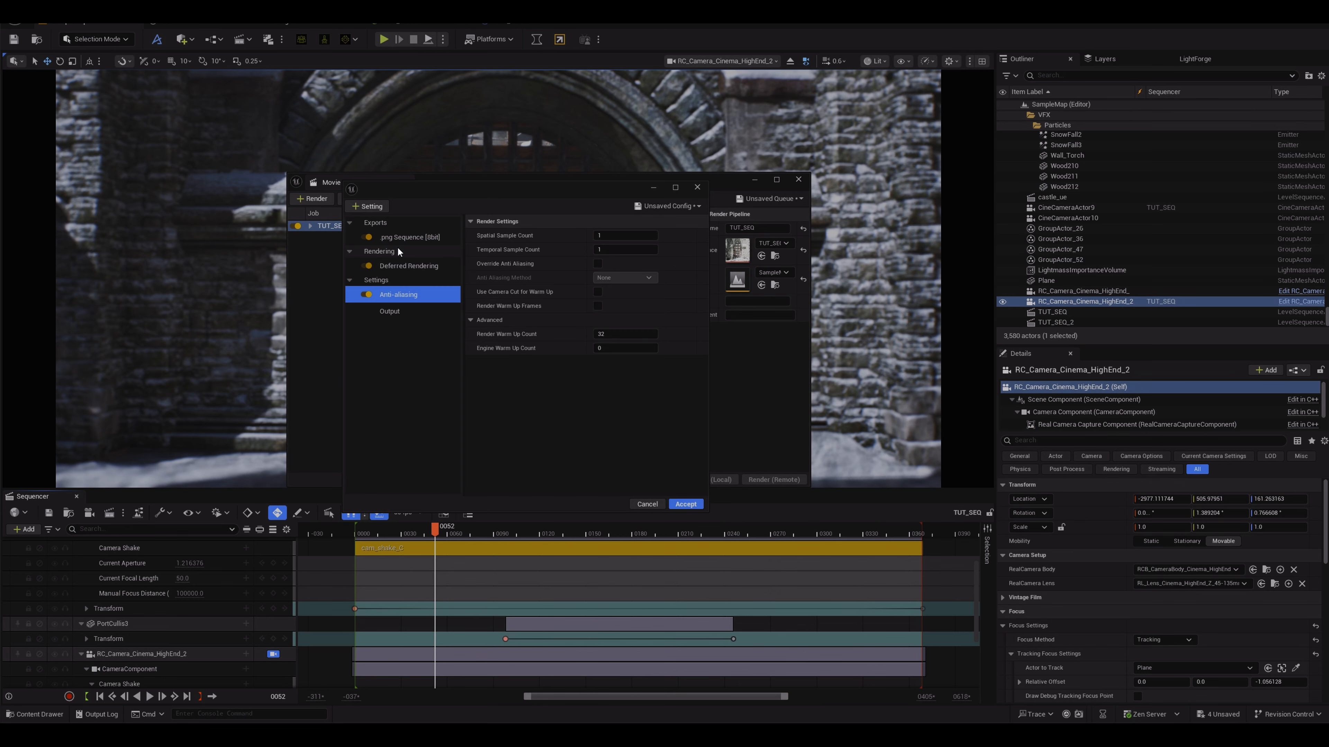
left_click(602, 250)
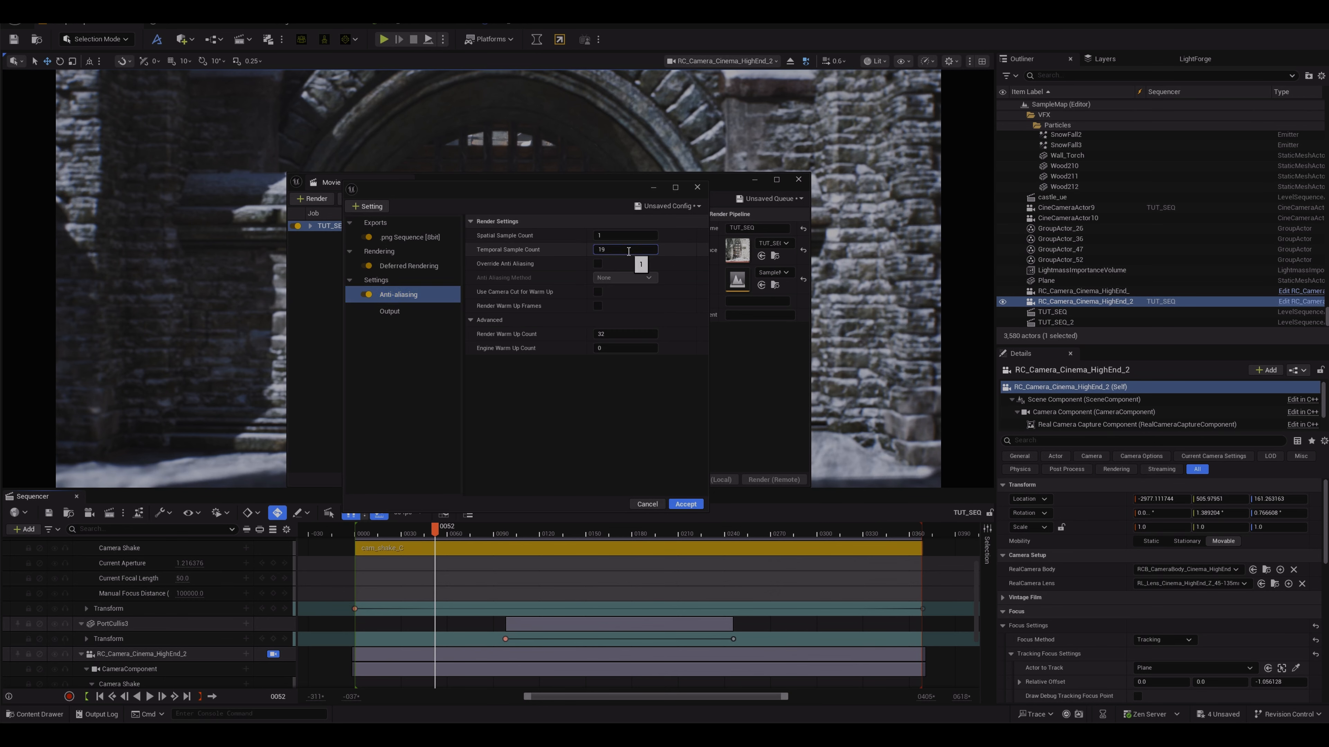
type("9")
left_click(598, 264)
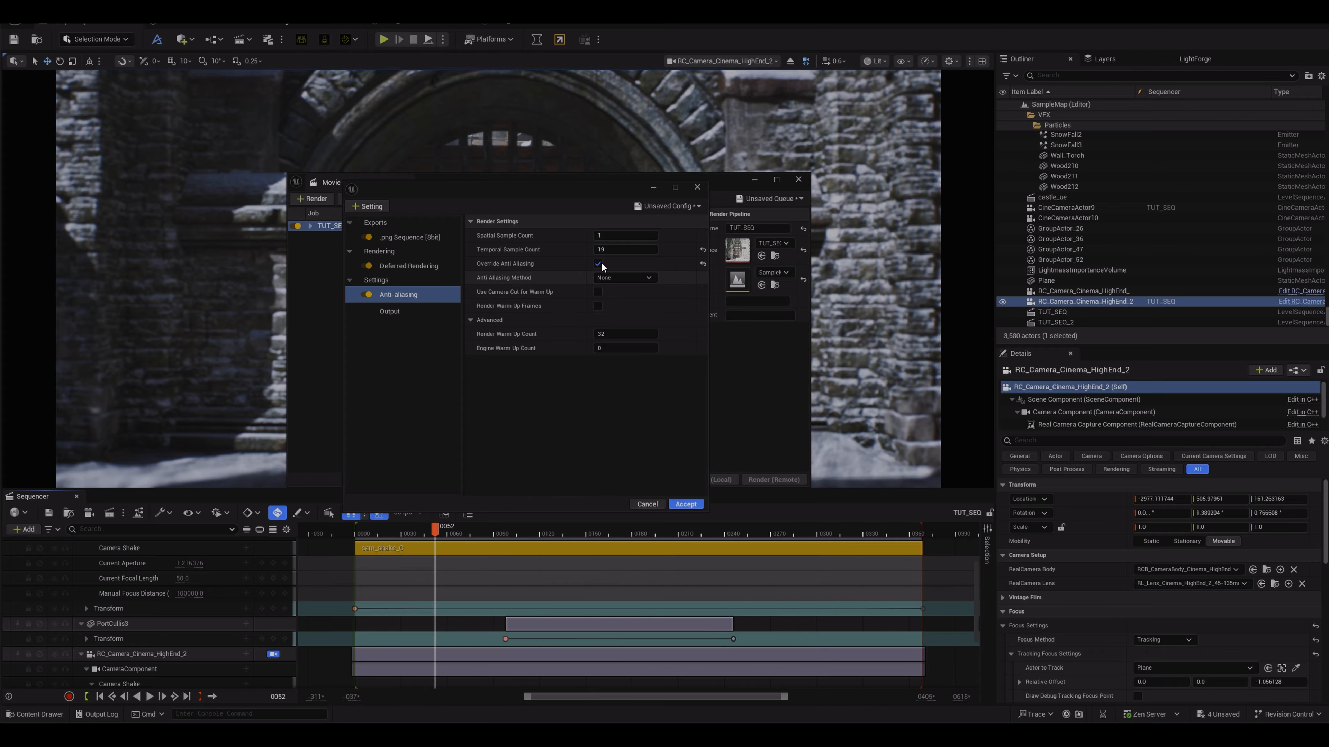
Step: Add a Color Output setting and enable OCIO under its OCIO Configuration
left_click(373, 209)
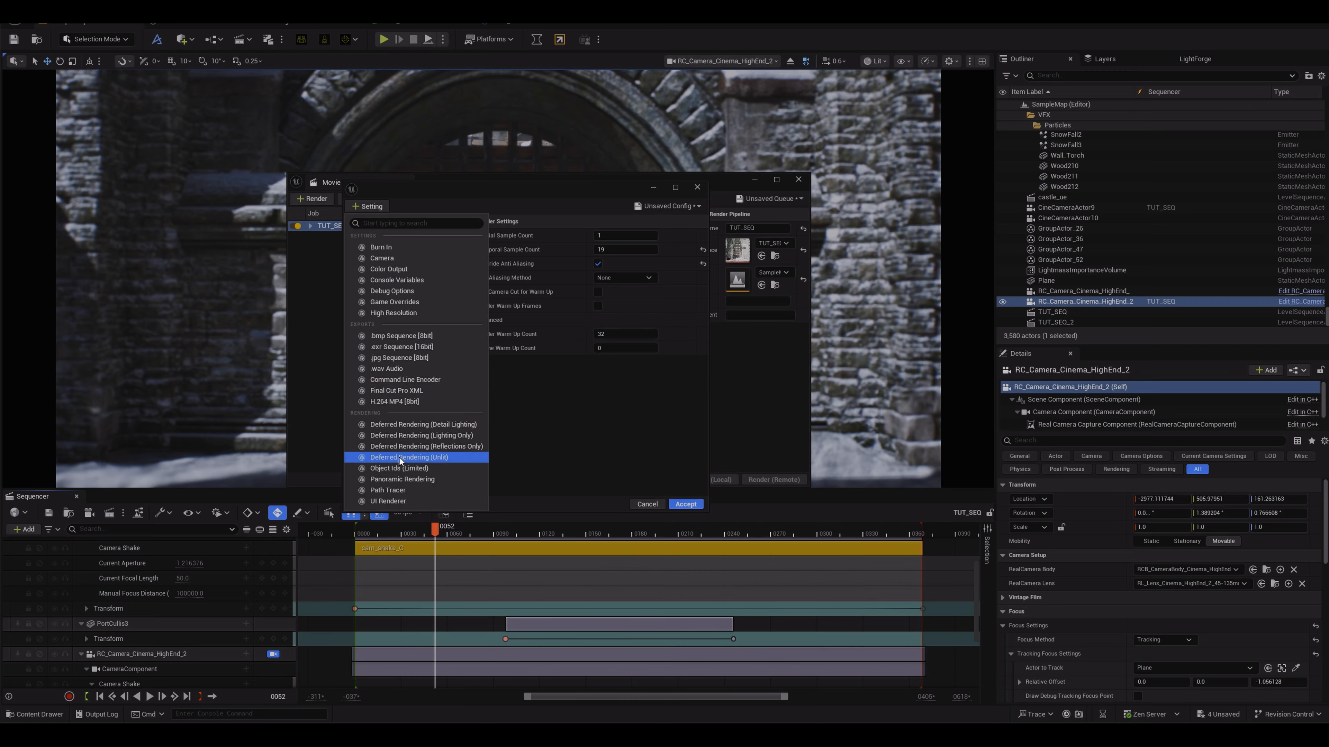
left_click(398, 269)
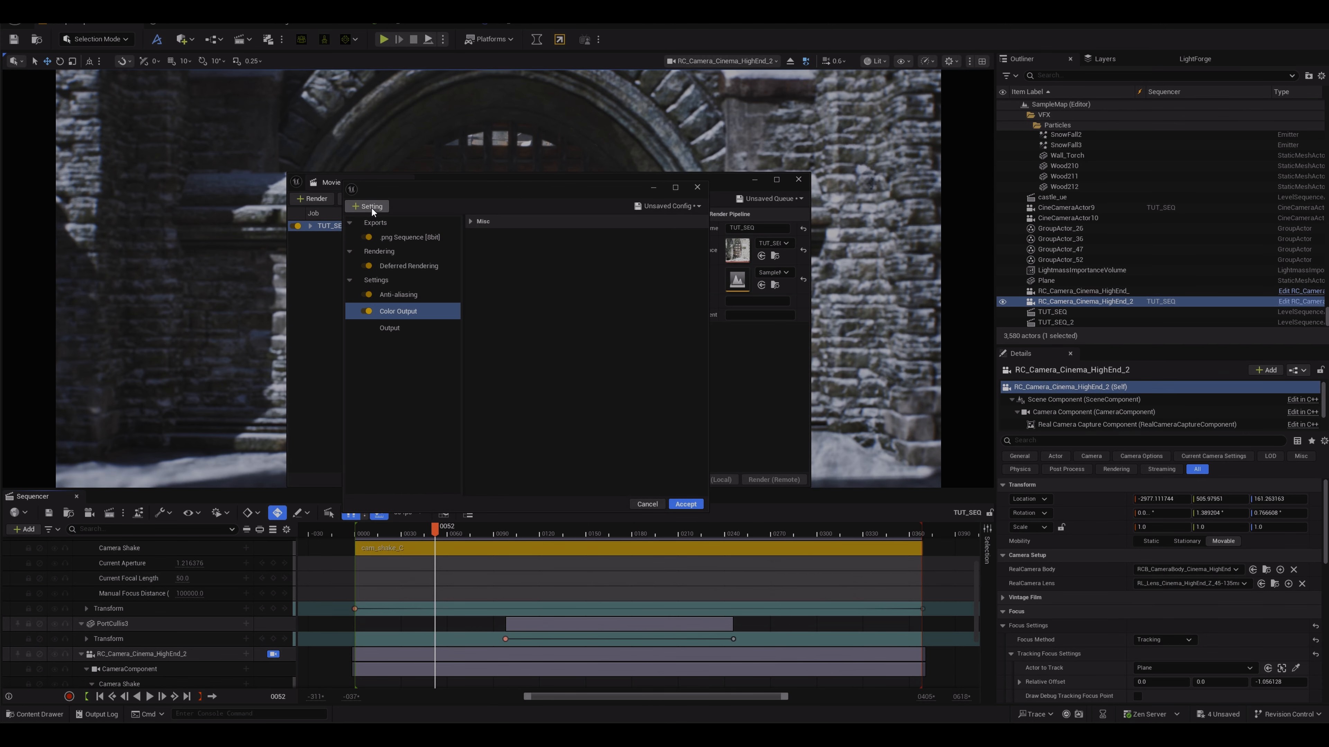
left_click(468, 221)
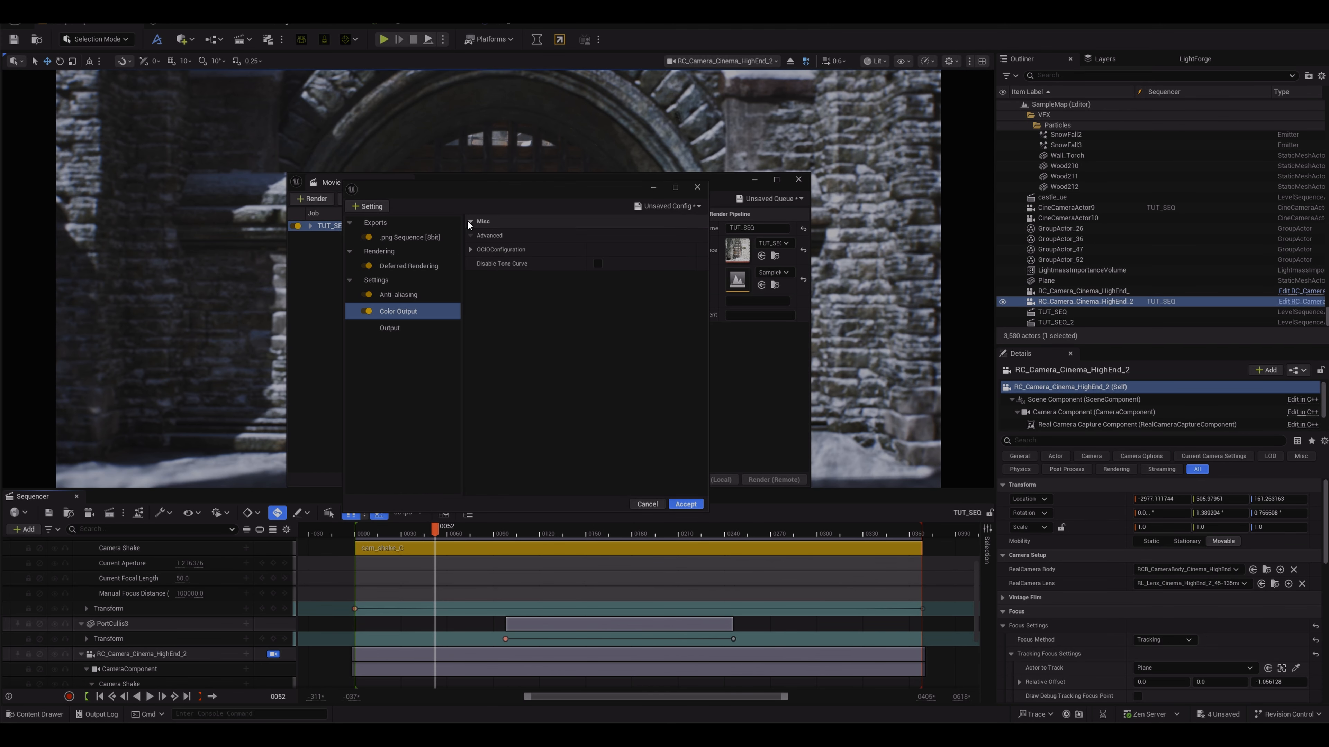
left_click(470, 250)
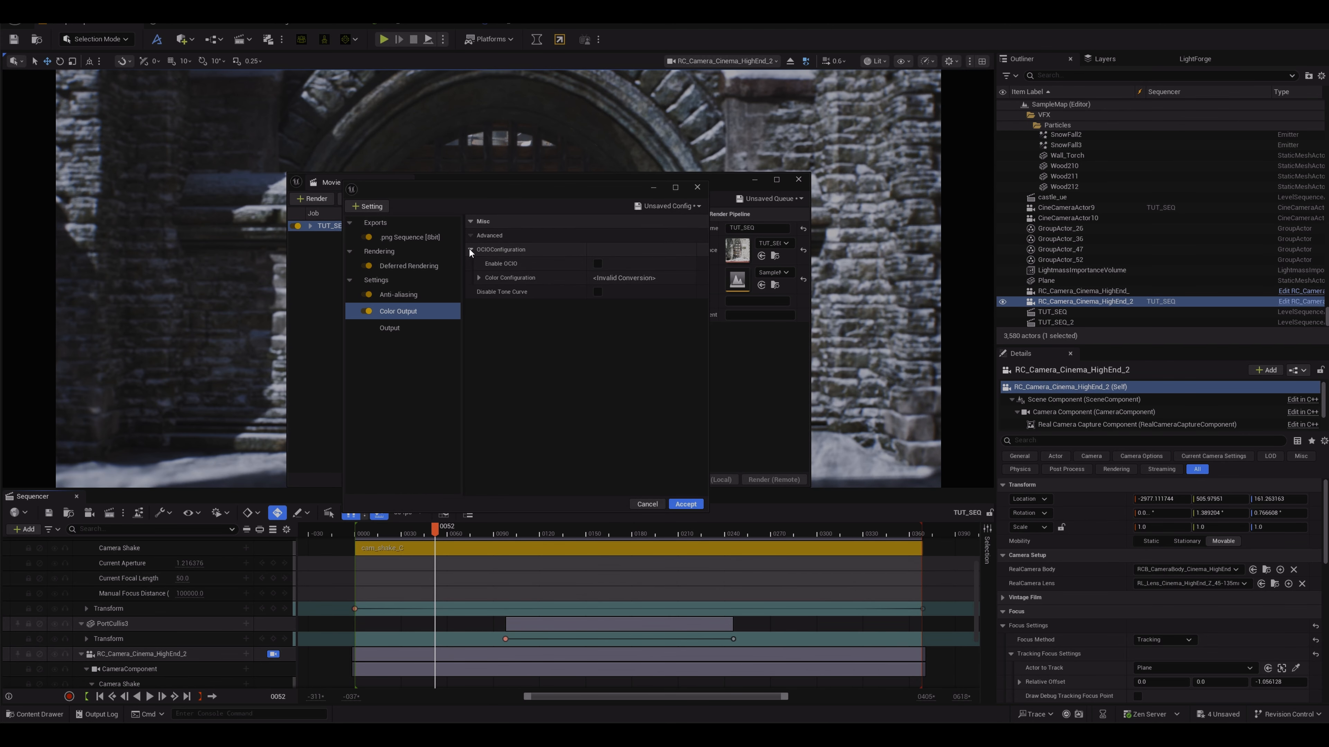
left_click(598, 265)
left_click(479, 277)
left_click(480, 277)
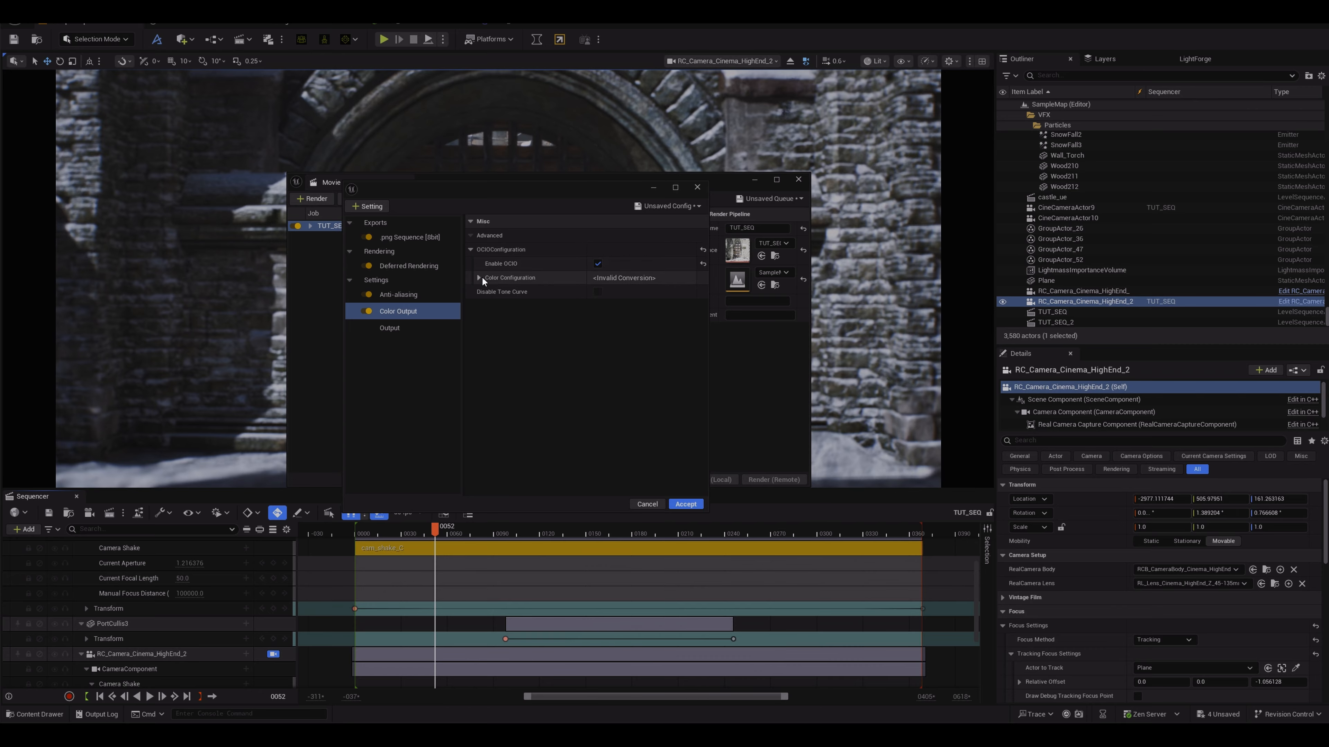
left_click(470, 249)
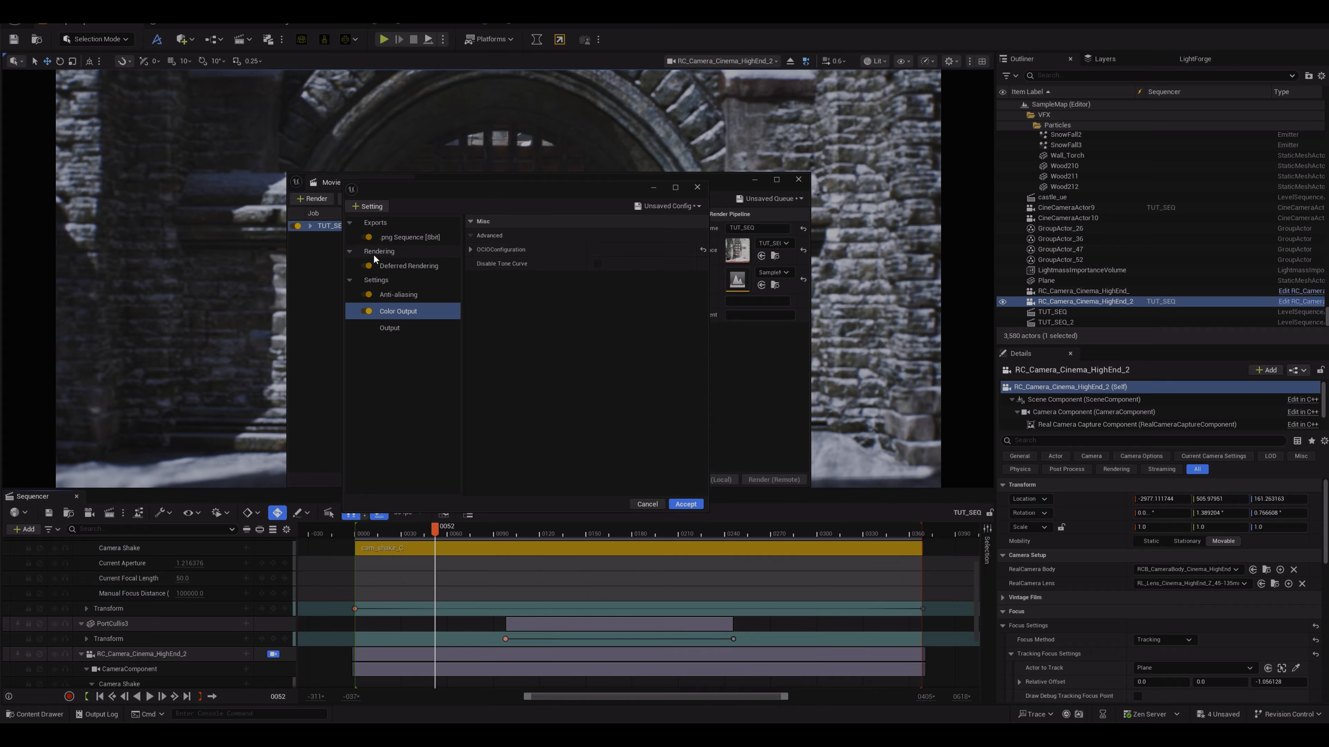
Step: Add a Game Overrides setting, review the Output settings, and accept the render job configuration
left_click(382, 209)
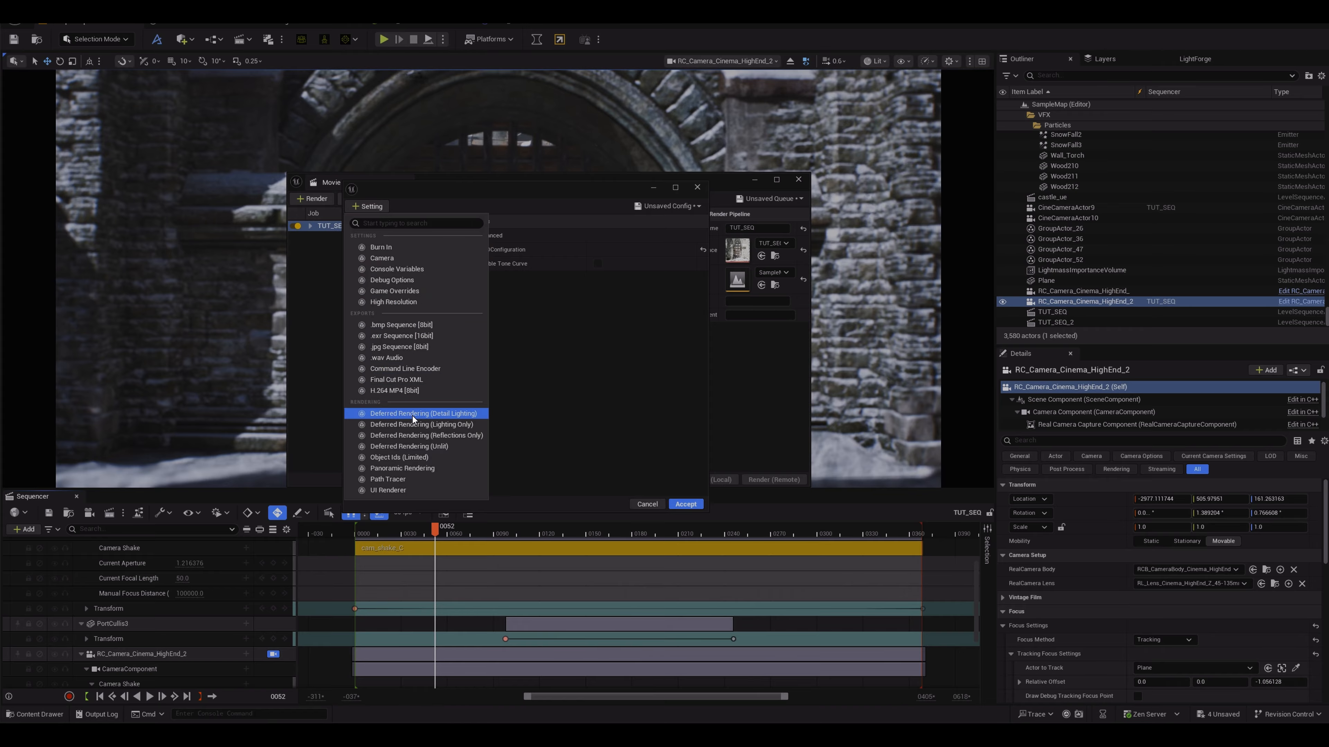
left_click(403, 291)
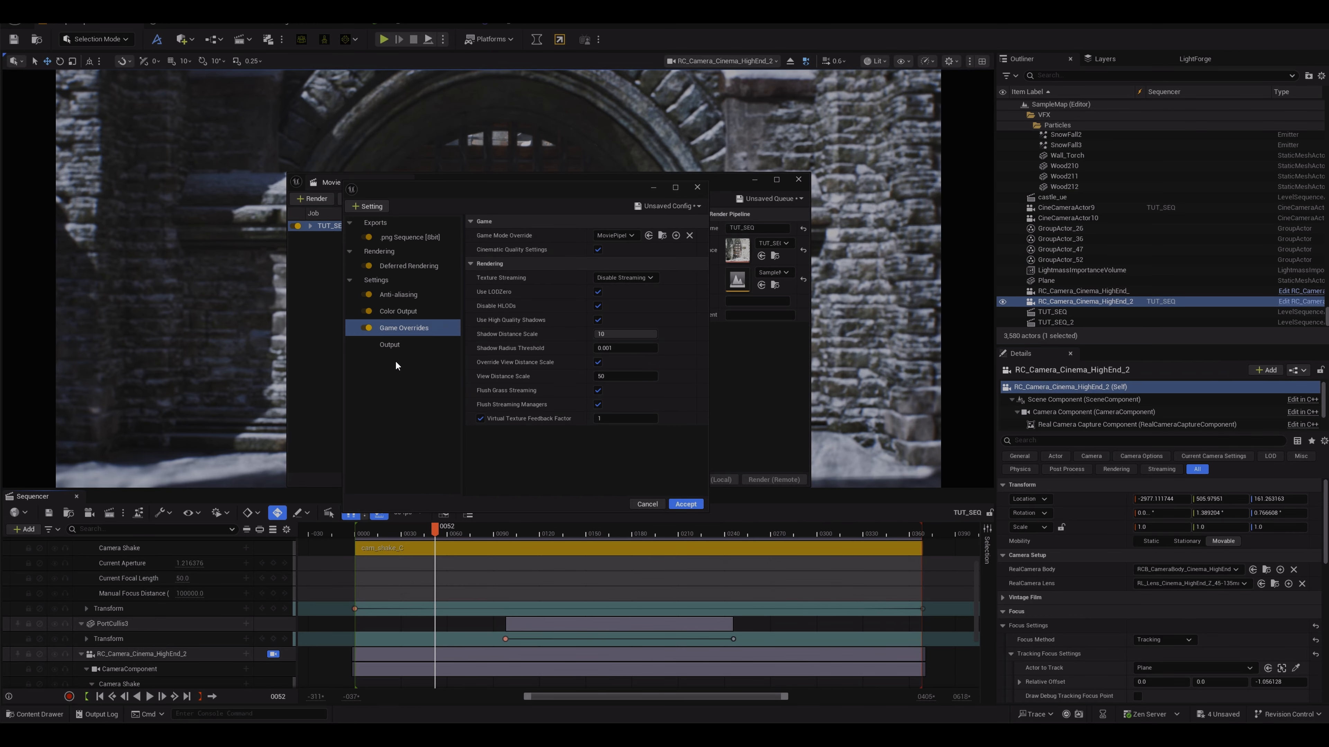
left_click(395, 345)
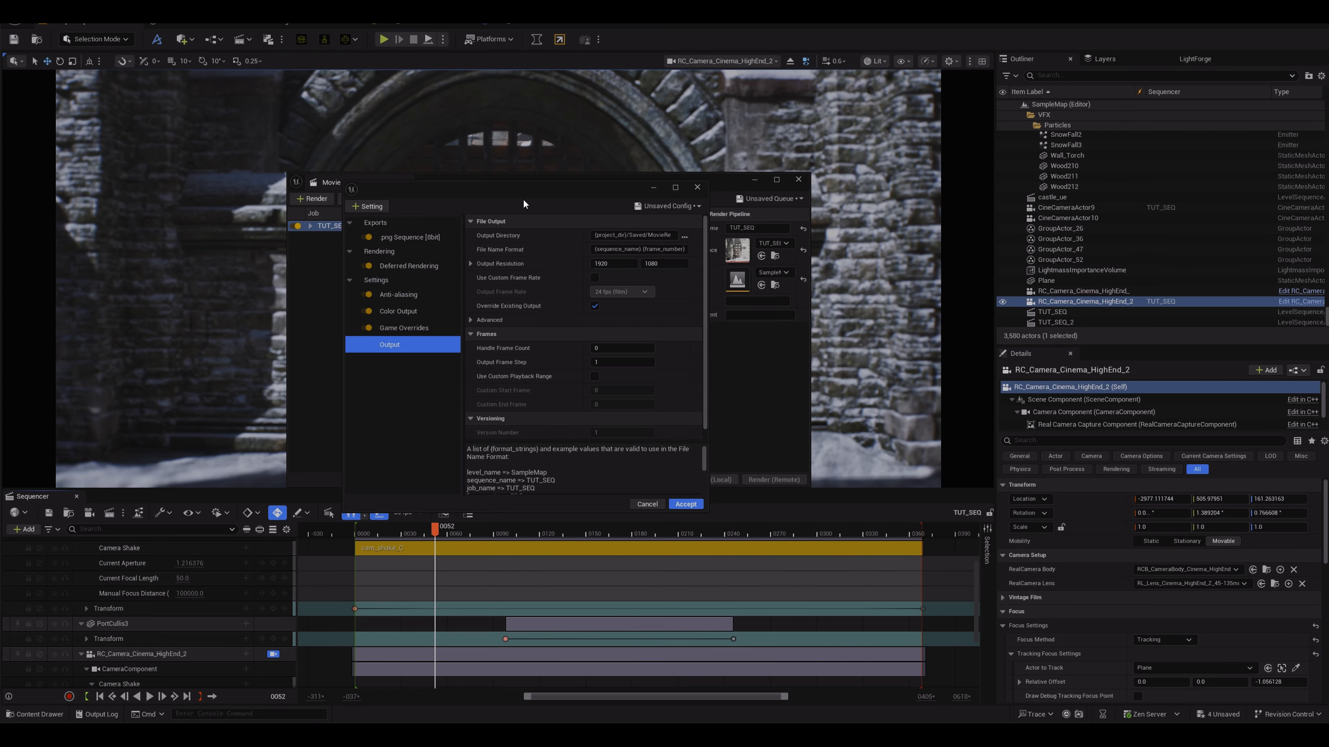
left_click(685, 504)
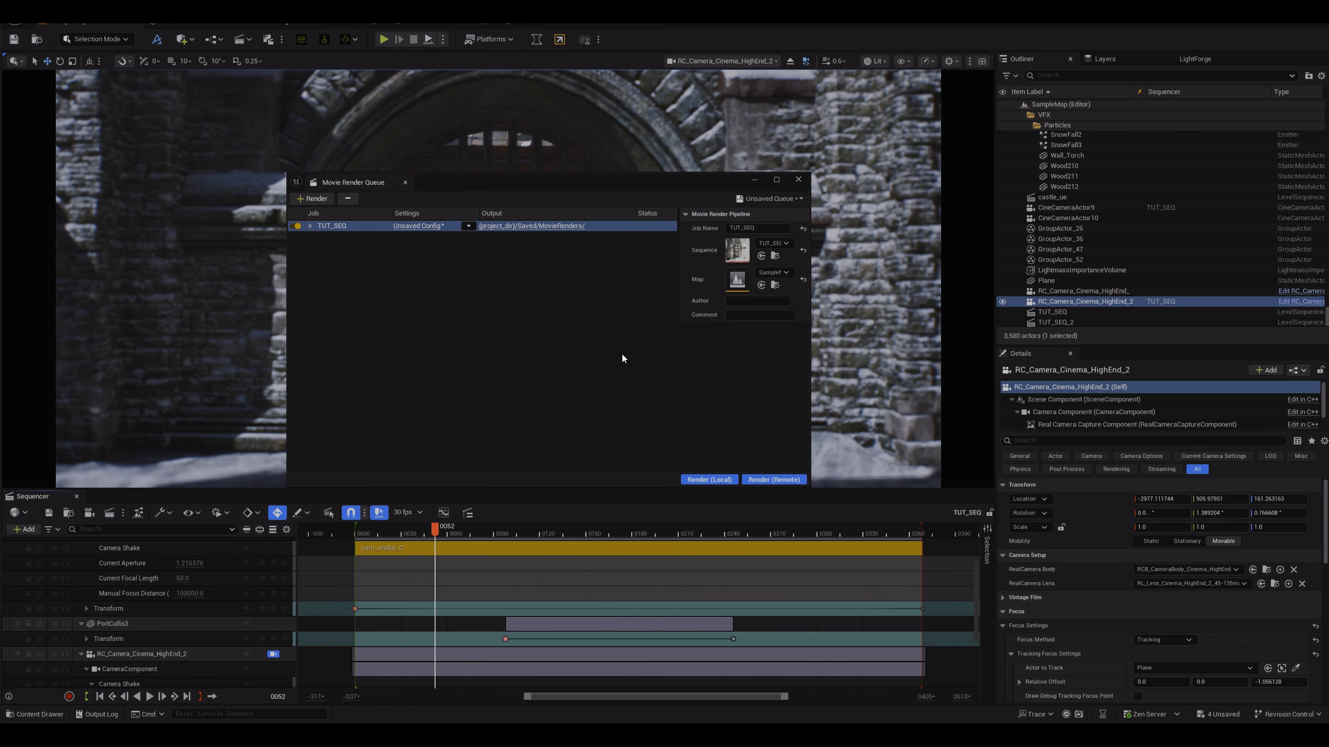
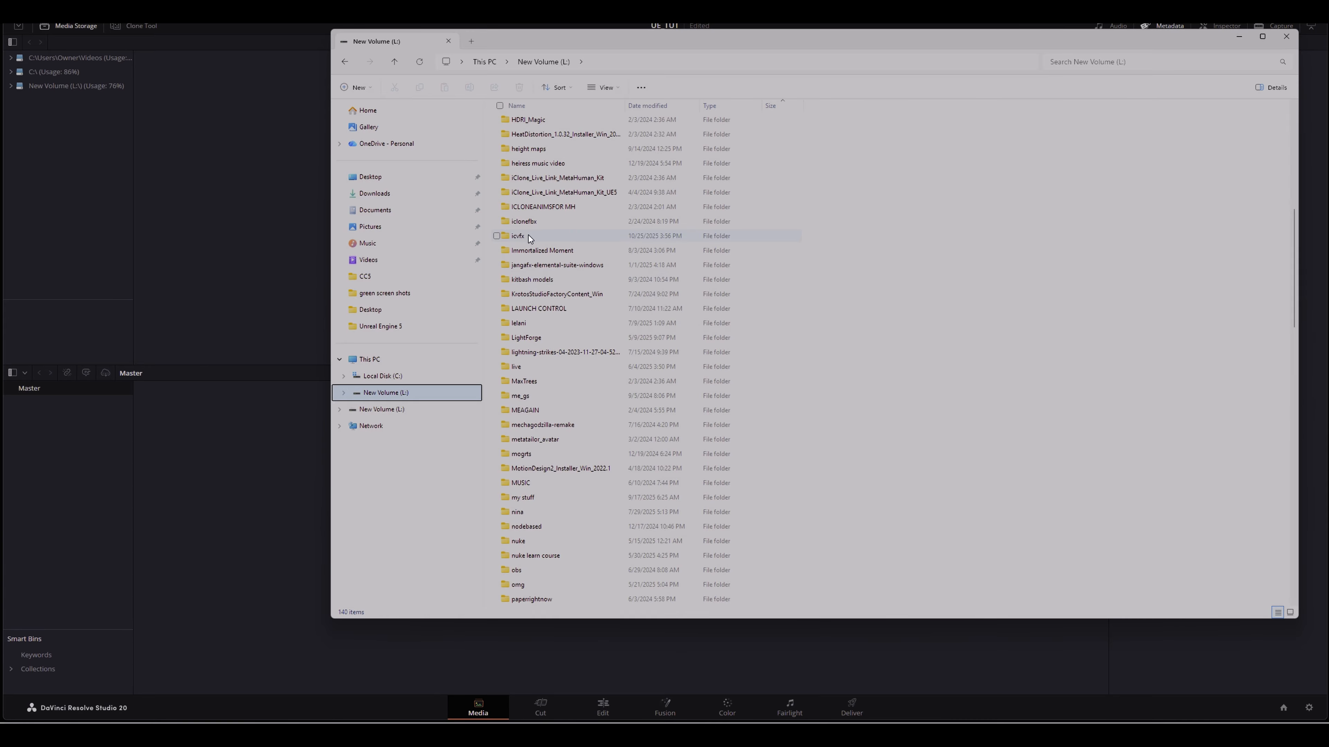
Step: Browse to icvfx > snow > UE export > TUT and bring the TUT_SEQ PNG sequence into Media Storage
double_click(528, 236)
scroll(881, 411, "down", 3)
double_click(1191, 402)
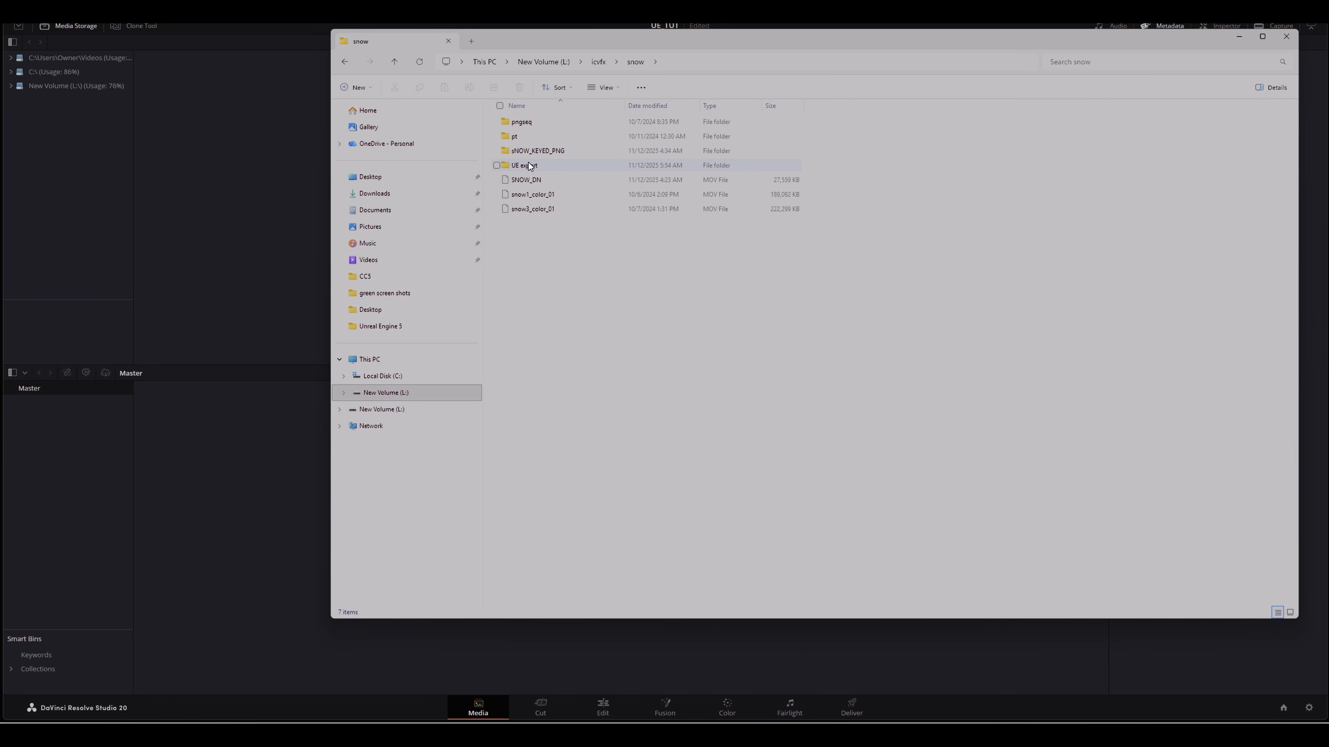
double_click(525, 165)
left_click(519, 150)
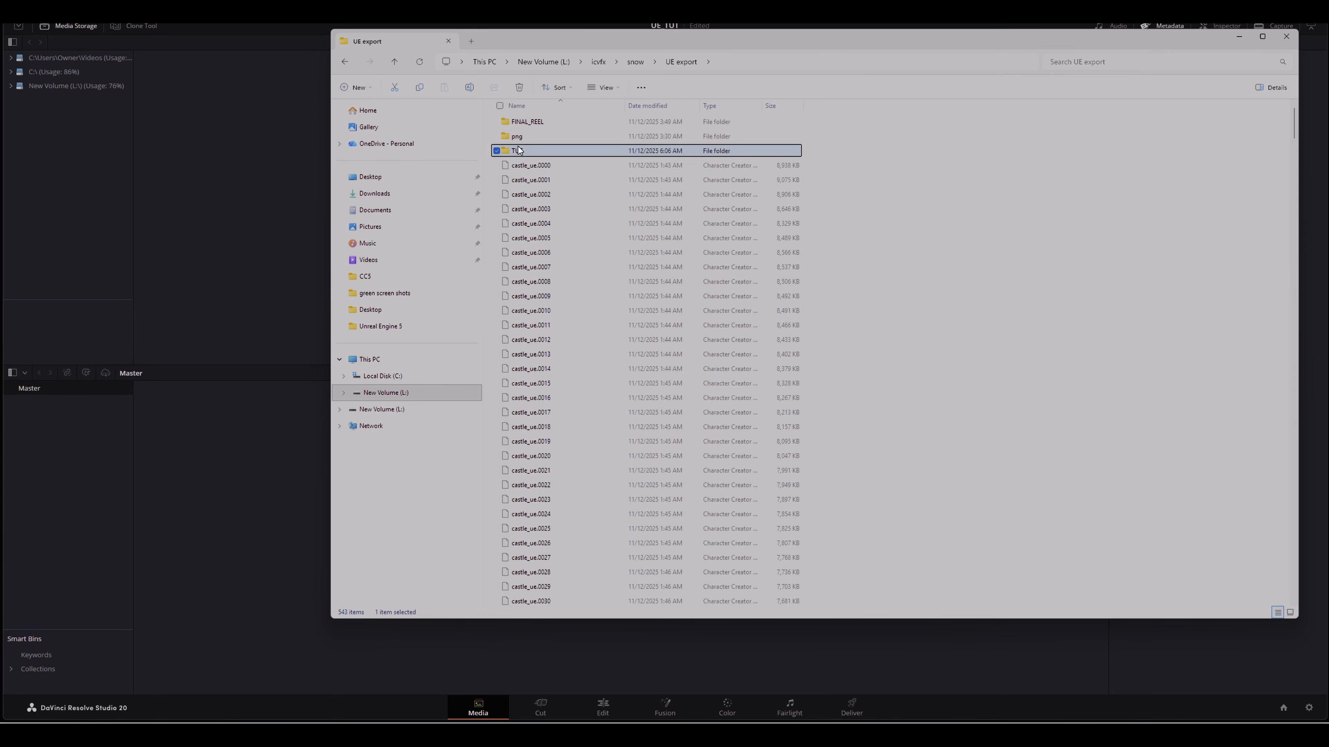
double_click(518, 151)
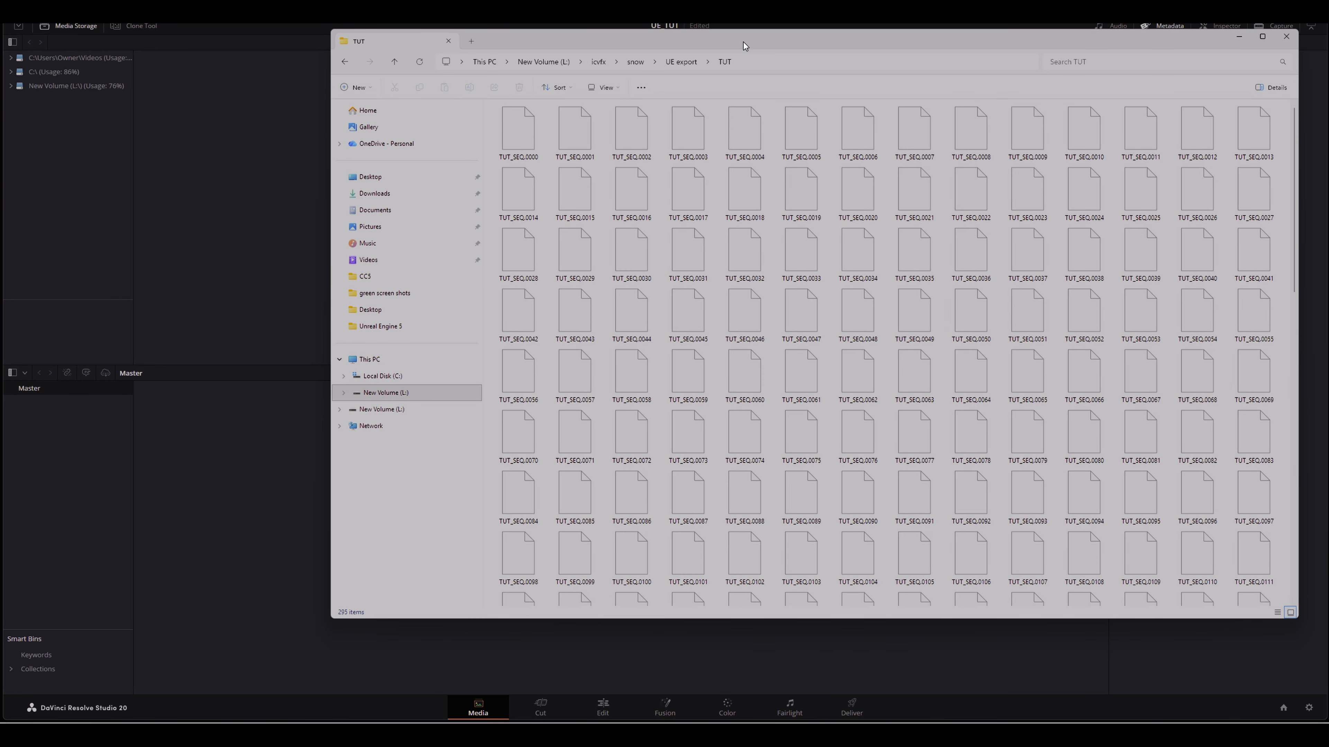
left_click_drag(743, 41, 872, 197)
left_click_drag(647, 286, 169, 110)
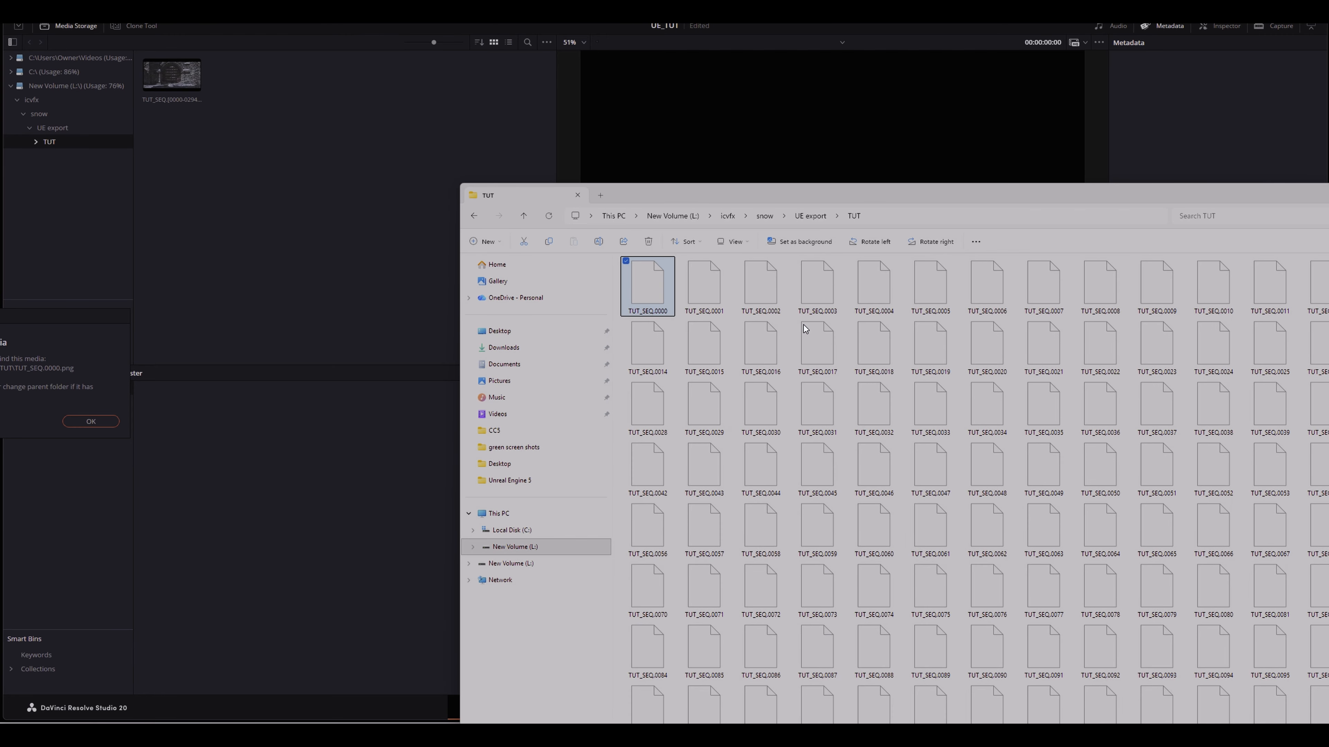
left_click(90, 421)
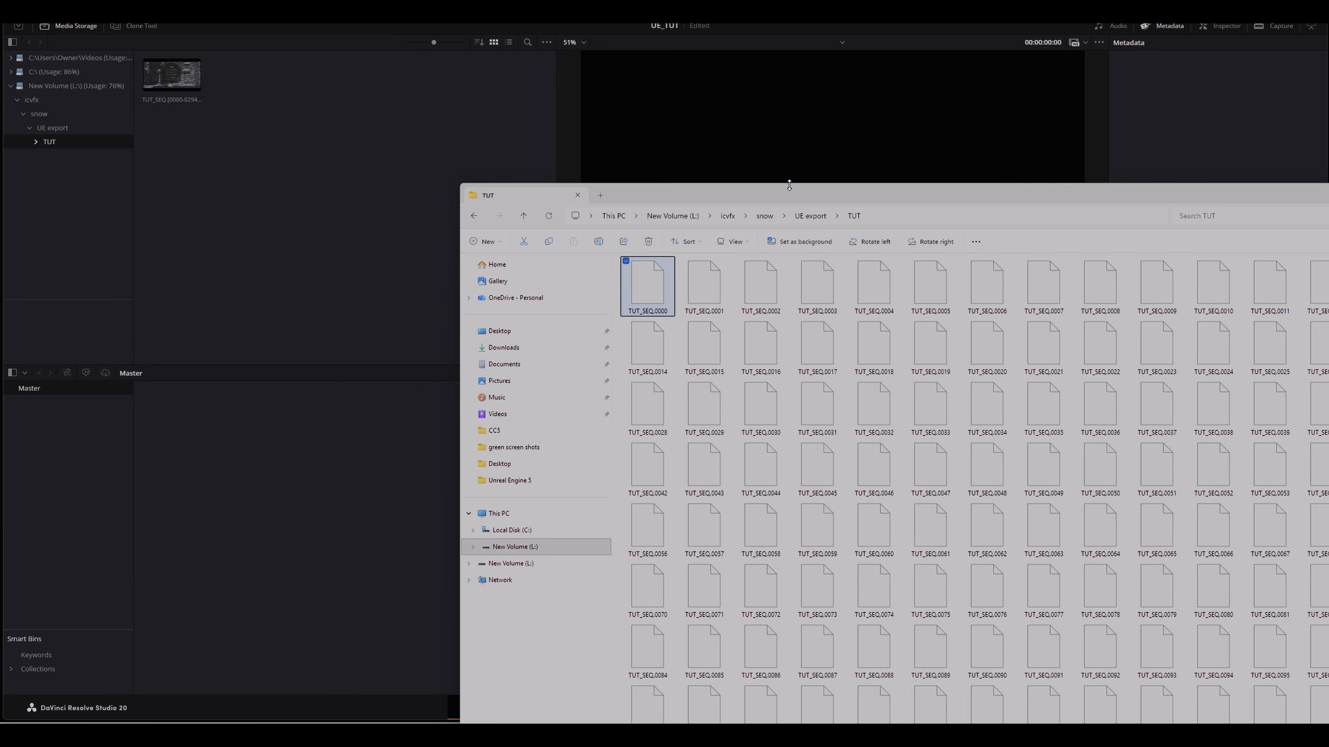
left_click_drag(807, 198, 0, 158)
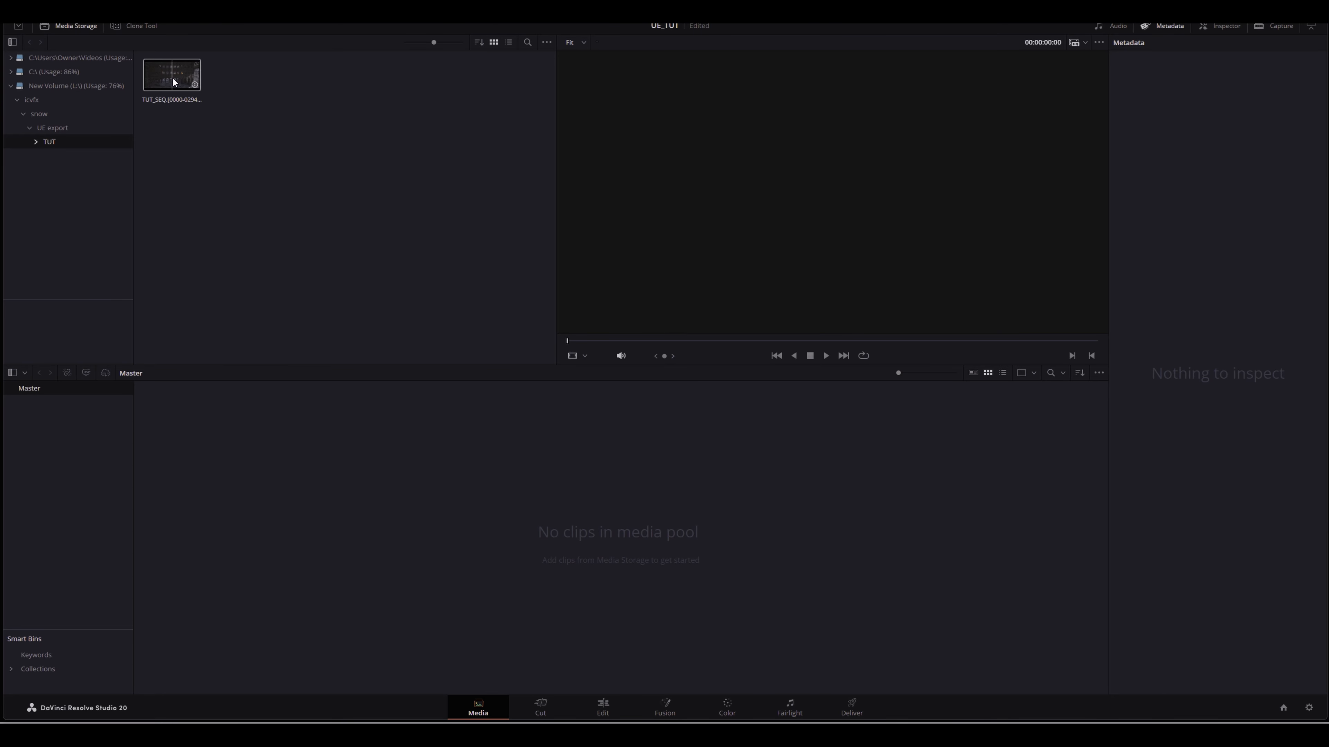
Step: Add the TUT_SEQ image sequence to the media pool and place it on a new timeline in the Edit page
right_click(174, 82)
left_click(207, 84)
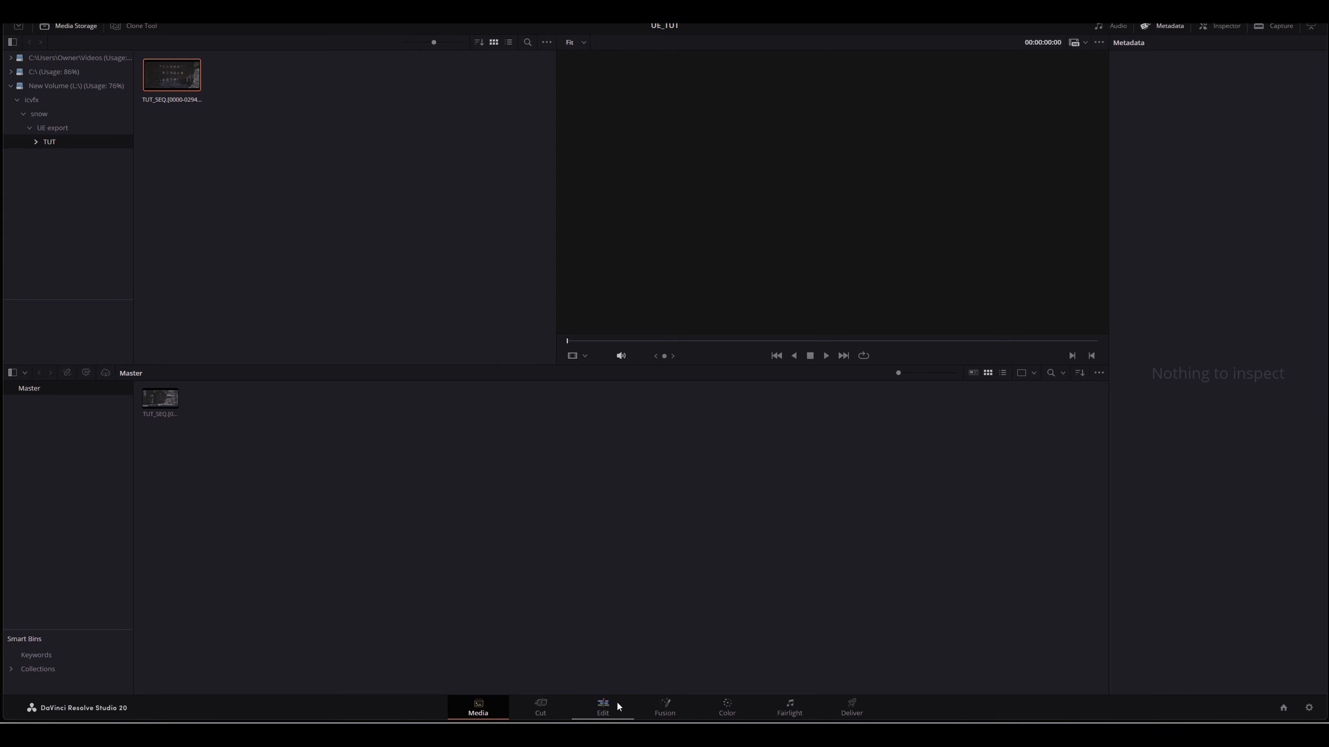
left_click(604, 705)
left_click_drag(143, 87, 126, 535)
Step: Play and scrub the timeline to review the imported sequence
left_click_drag(125, 401, 209, 394)
key("space")
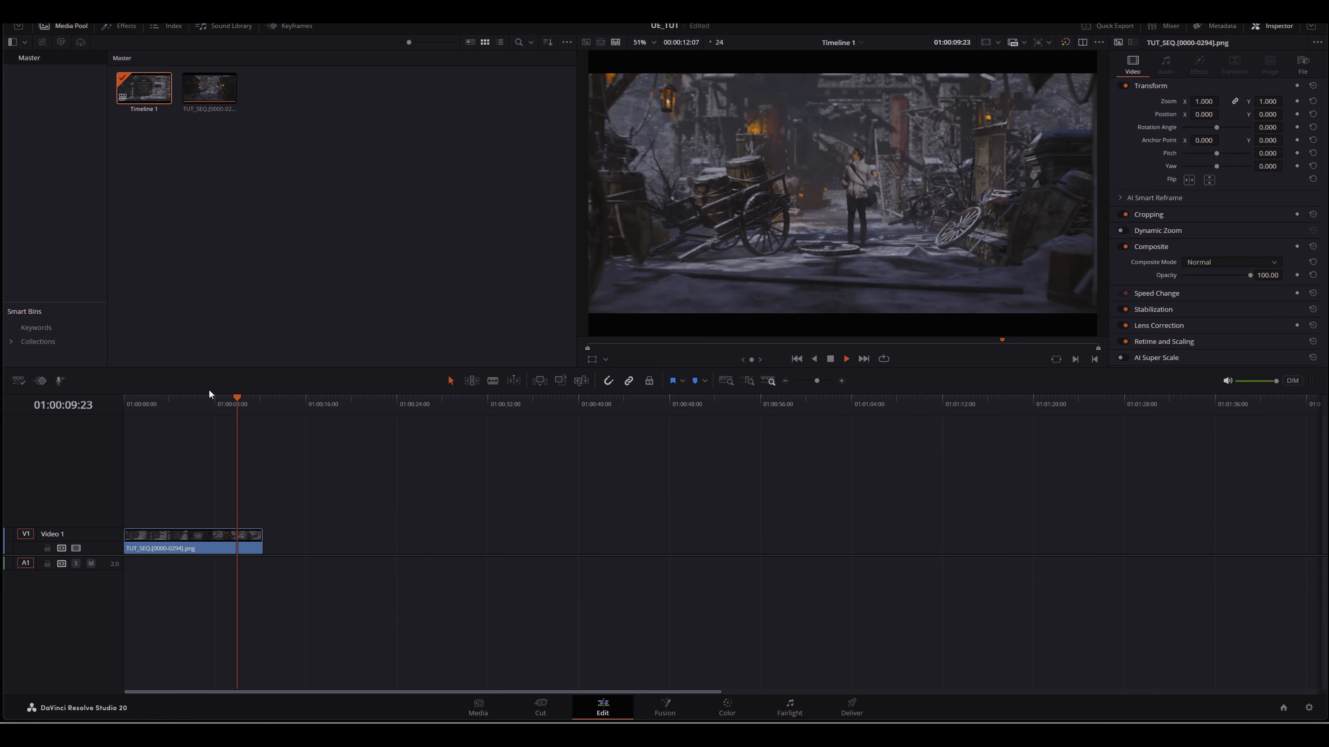
key("space")
mouse_move(235, 397)
left_mouse_down()
mouse_move(196, 400)
mouse_move(249, 398)
left_mouse_up()
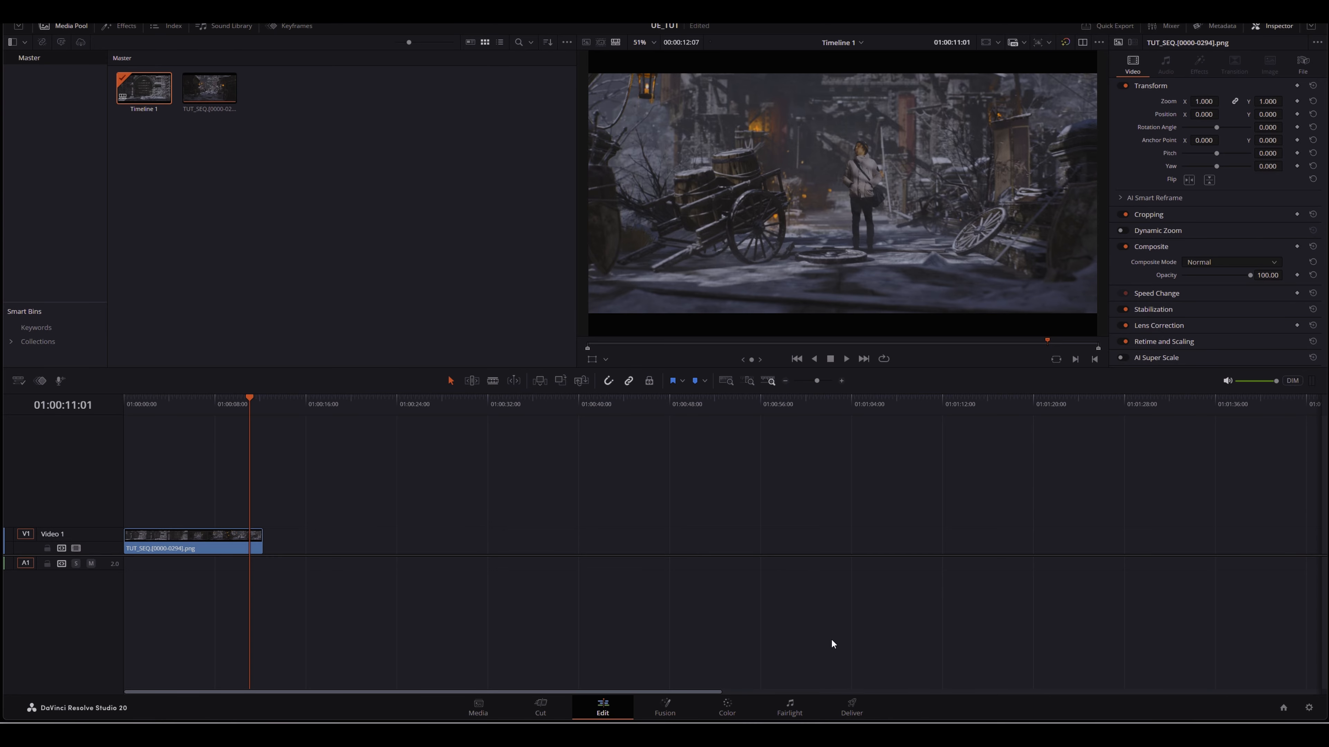
Step: On the Color page, open the primaries and set Contrast to 1.068, Saturation to 71.80 and Shadows to -31.00
left_click(727, 704)
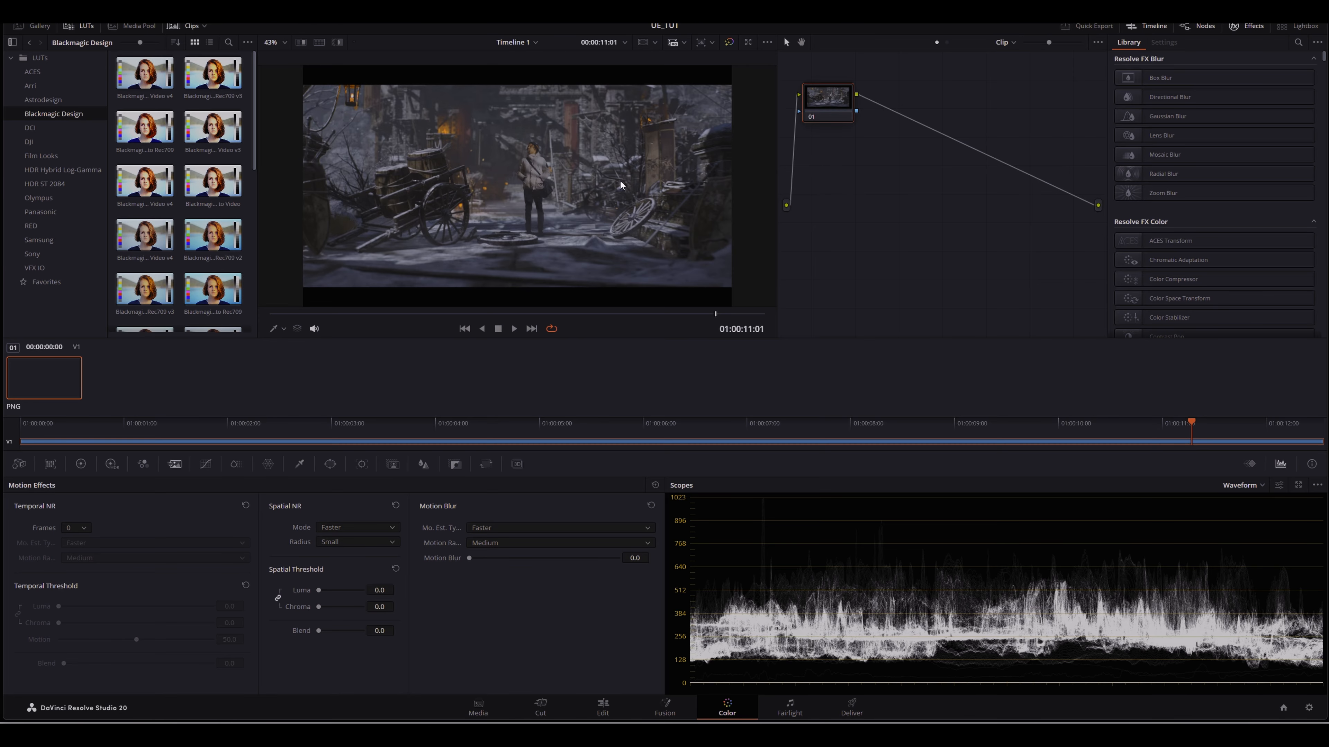
left_click(81, 464)
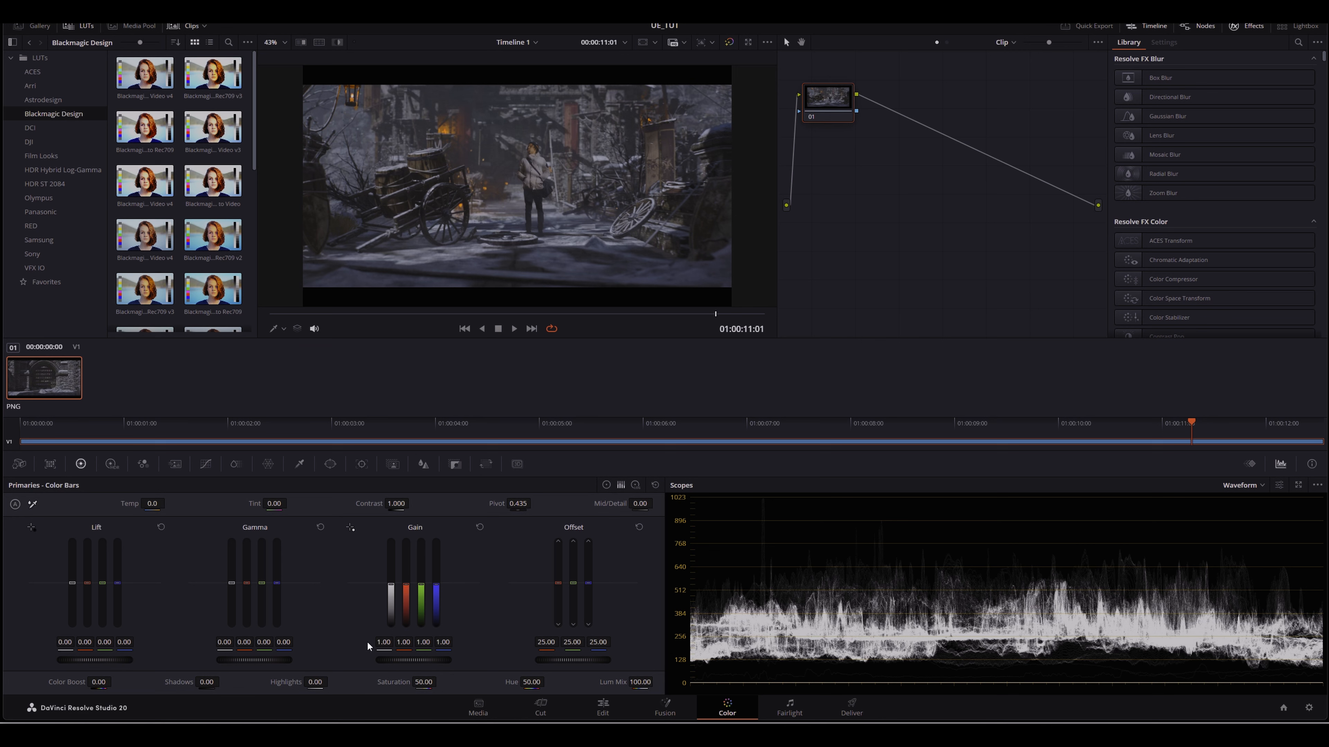
left_click_drag(393, 503, 397, 504)
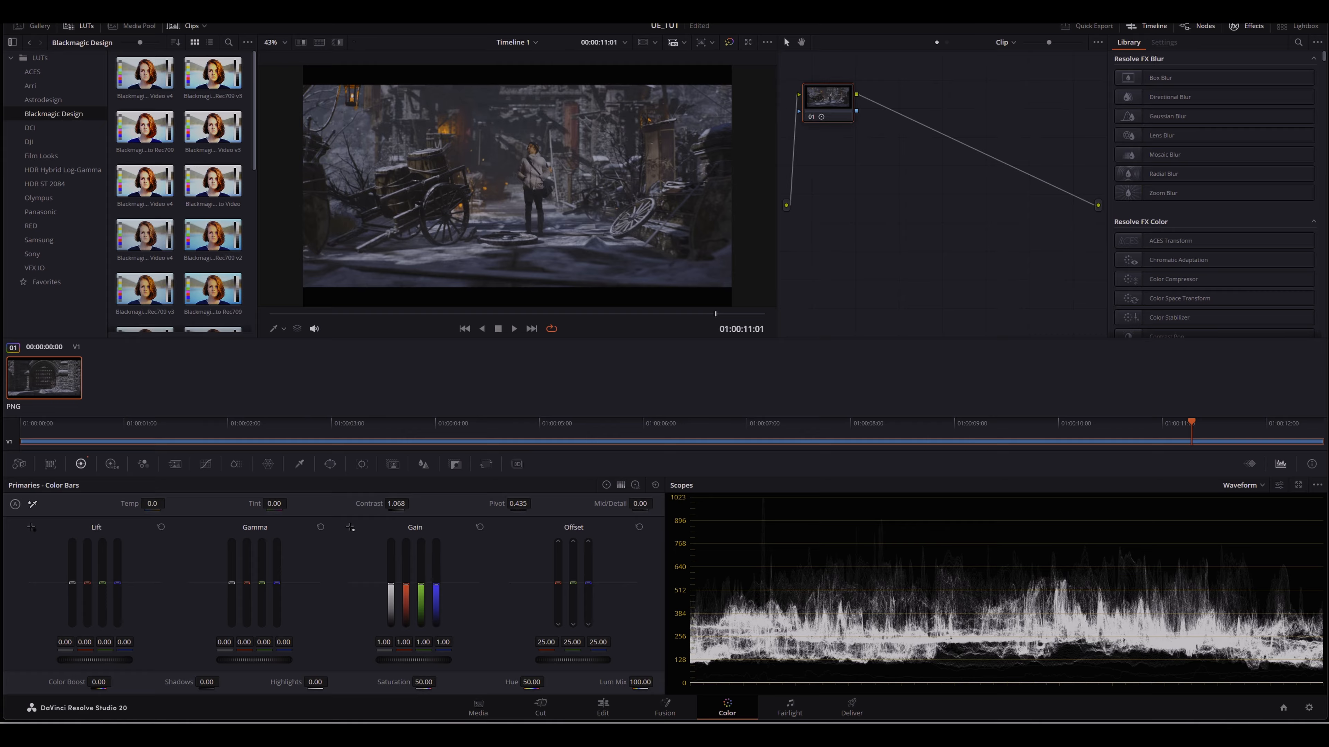
left_click_drag(424, 682, 440, 682)
left_click_drag(254, 660, 172, 682)
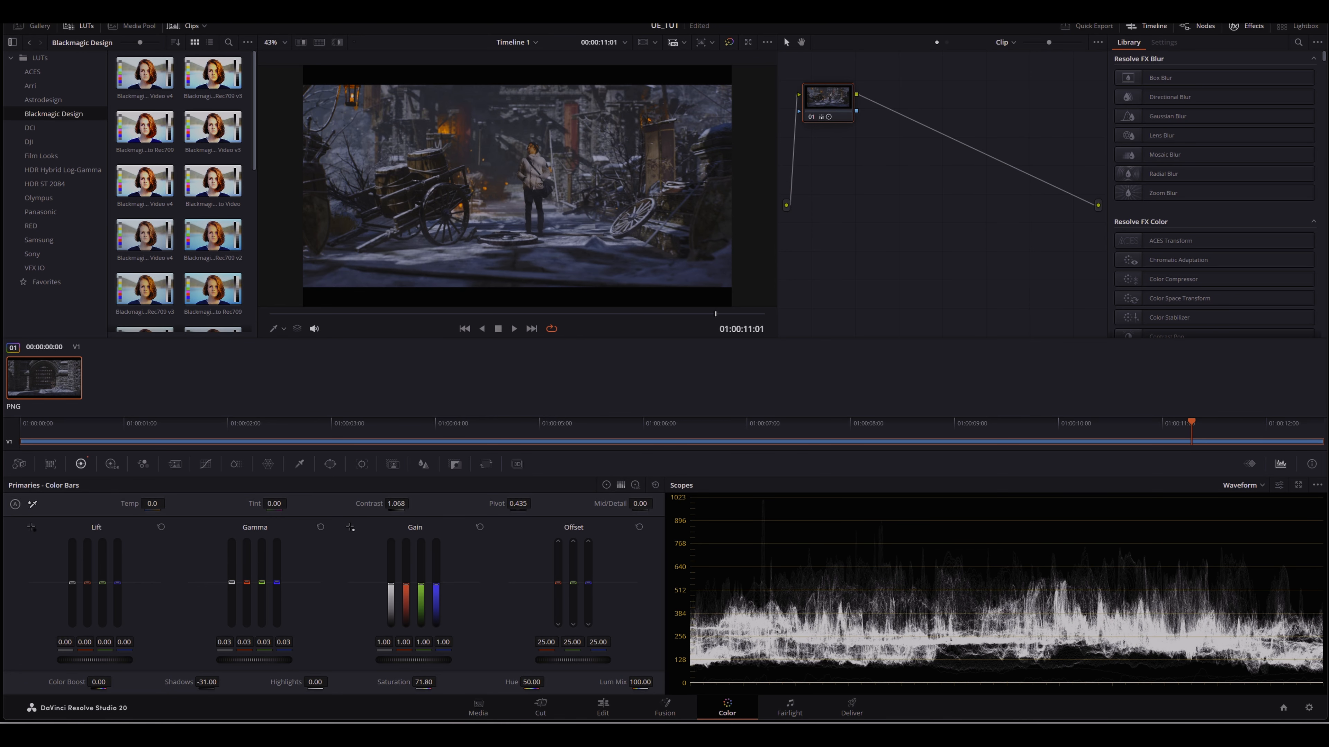
Step: Raise Gain to 1.28, Contrast to 1.254 and set Pivot to 0.333
left_click_drag(411, 660, 429, 660)
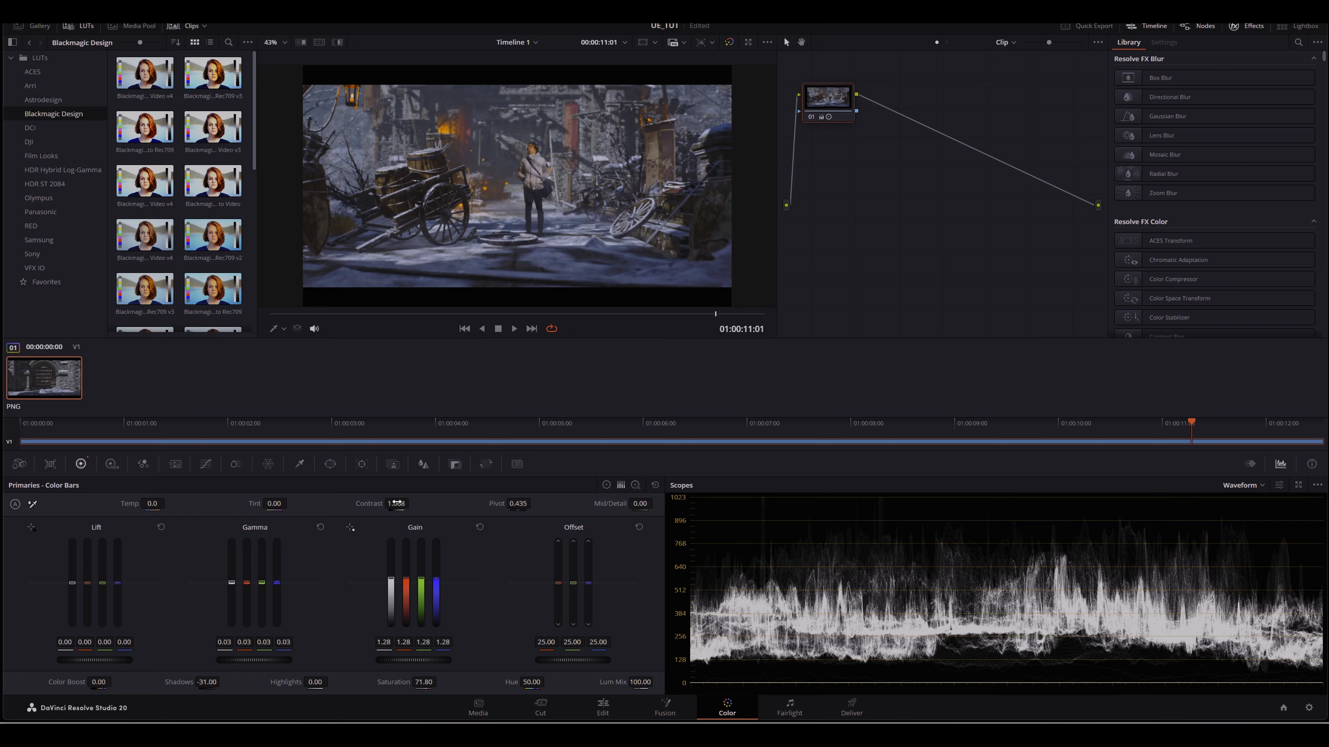
left_click_drag(395, 504, 412, 504)
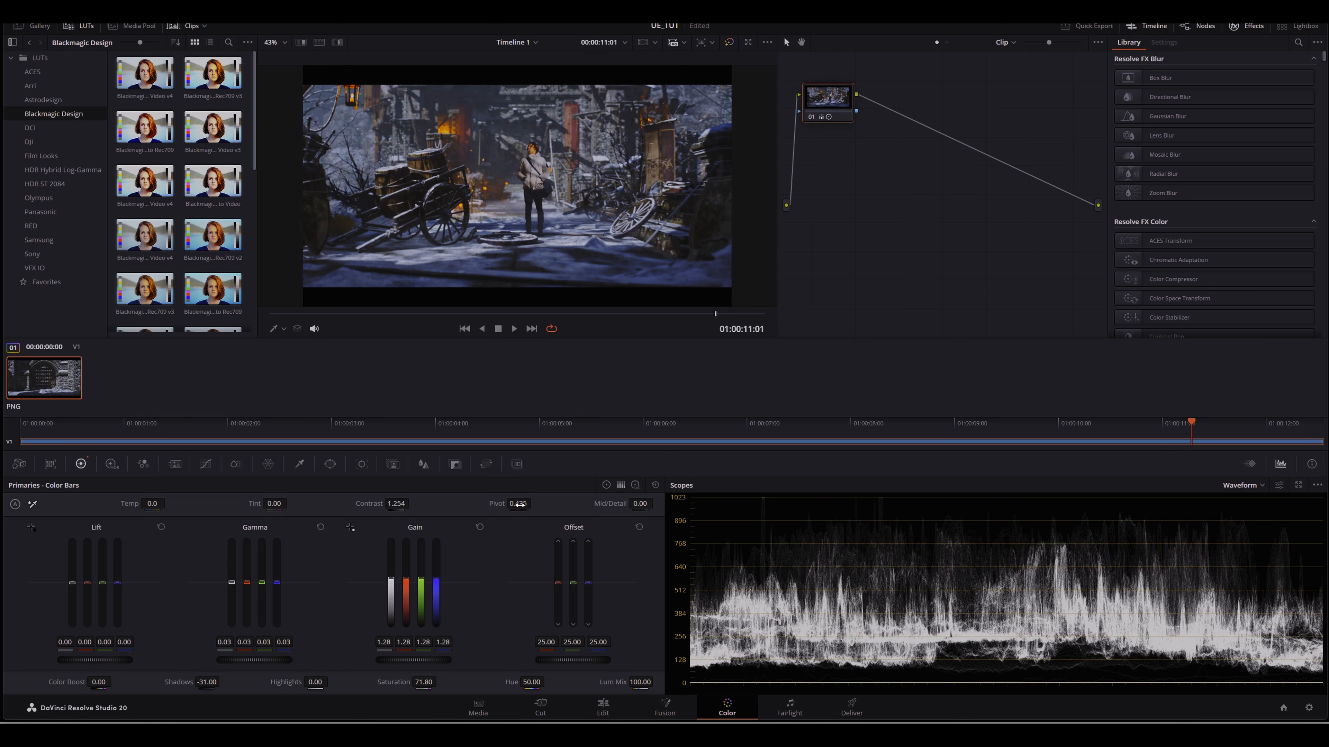
left_click_drag(510, 506, 510, 507)
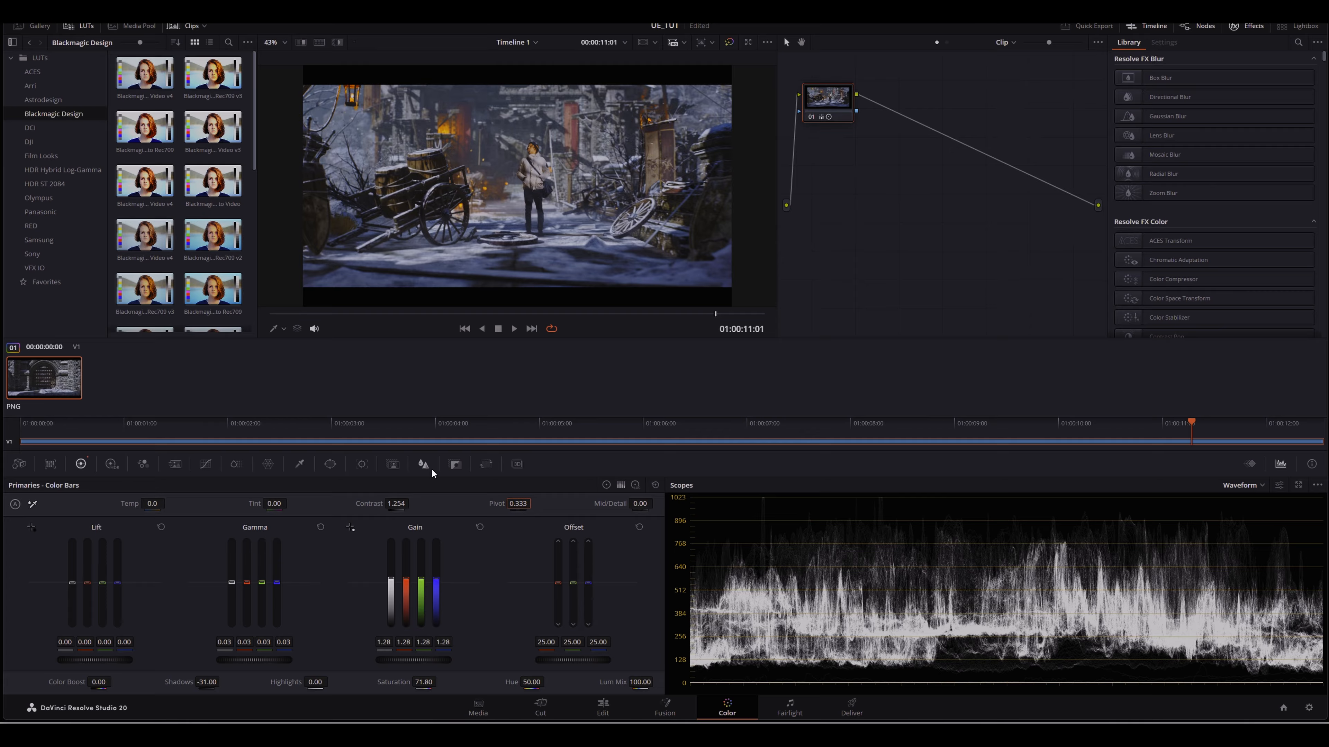
Step: Open the Blur palette and lower the Radius to 0.46
left_click(423, 465)
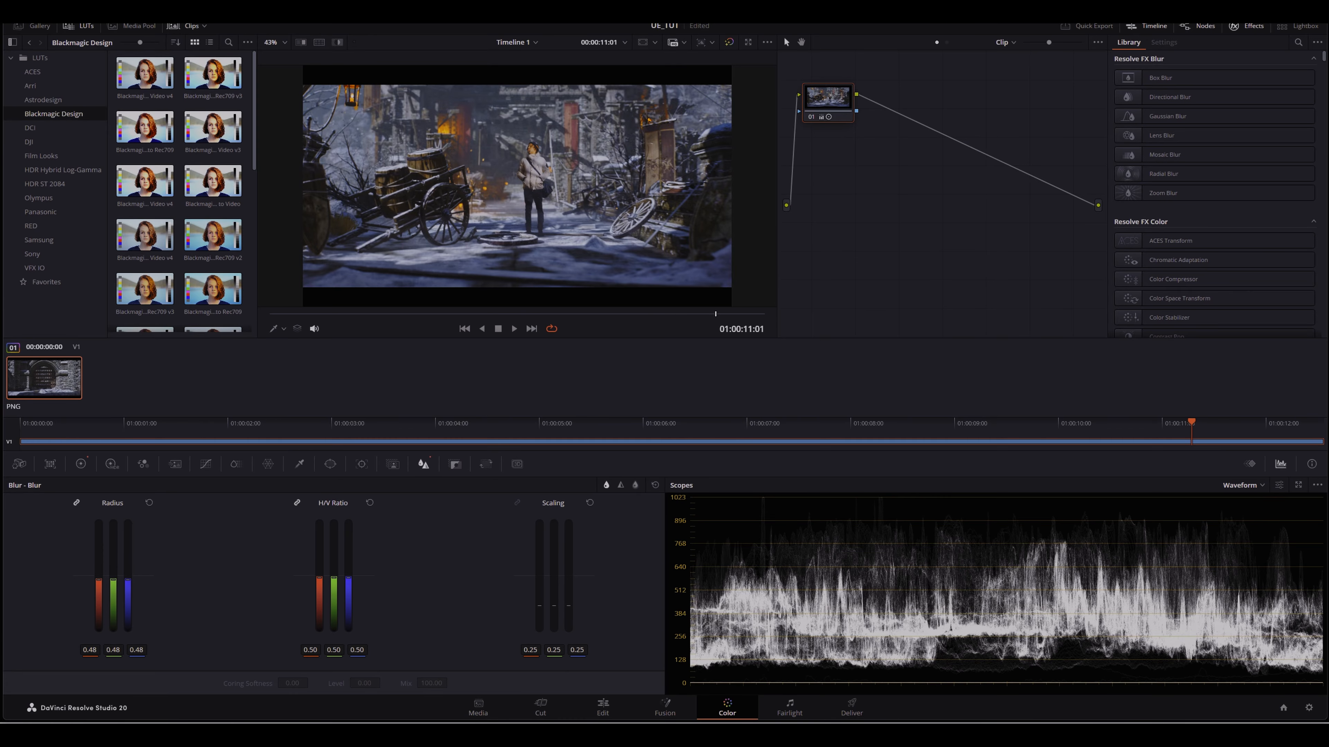
left_click_drag(113, 579, 113, 581)
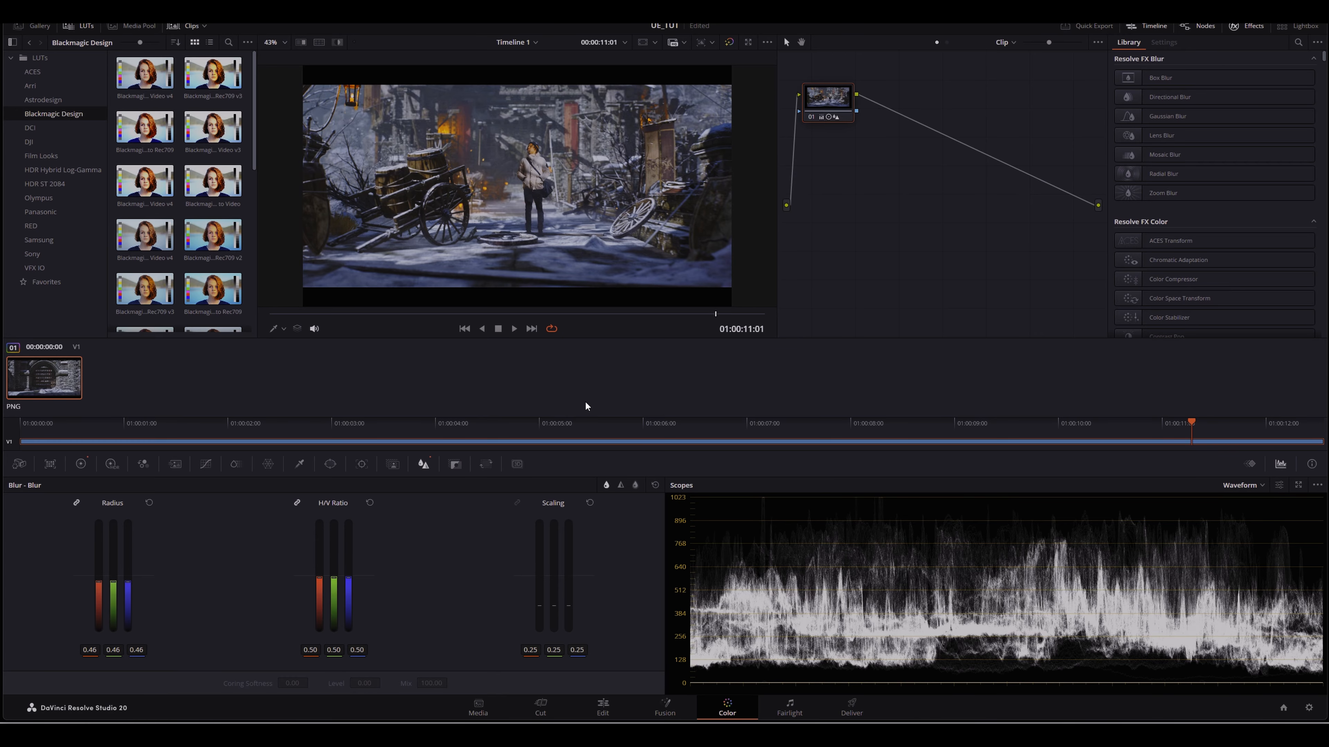
Step: Play back the graded timeline on the Edit page
left_click(603, 708)
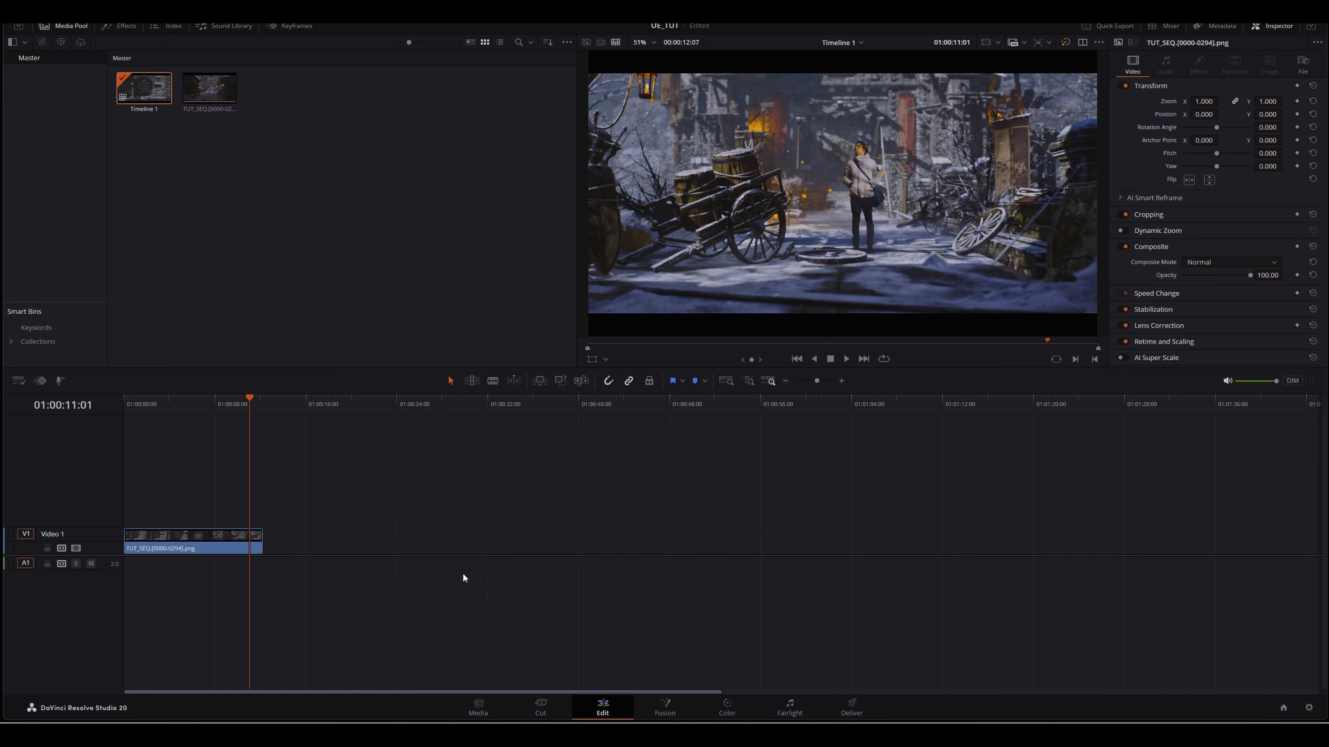
left_click(846, 359)
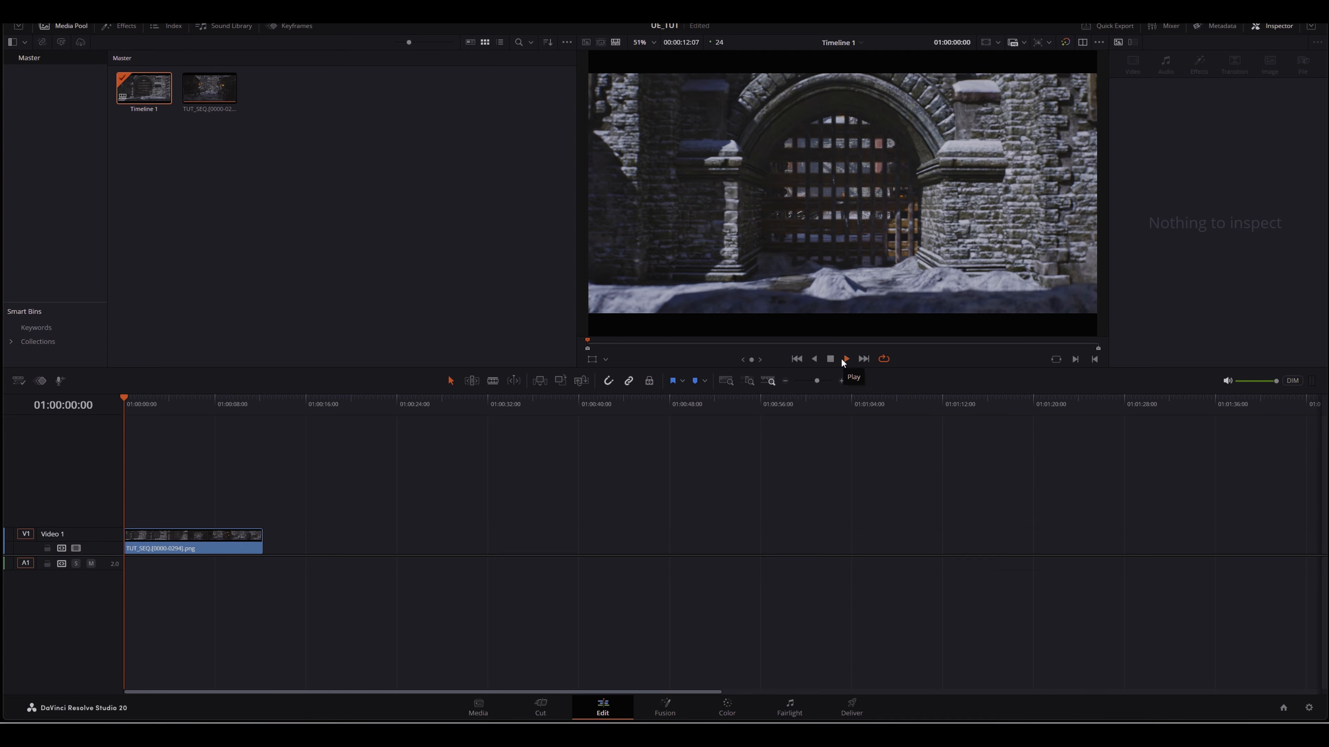
left_click(830, 358)
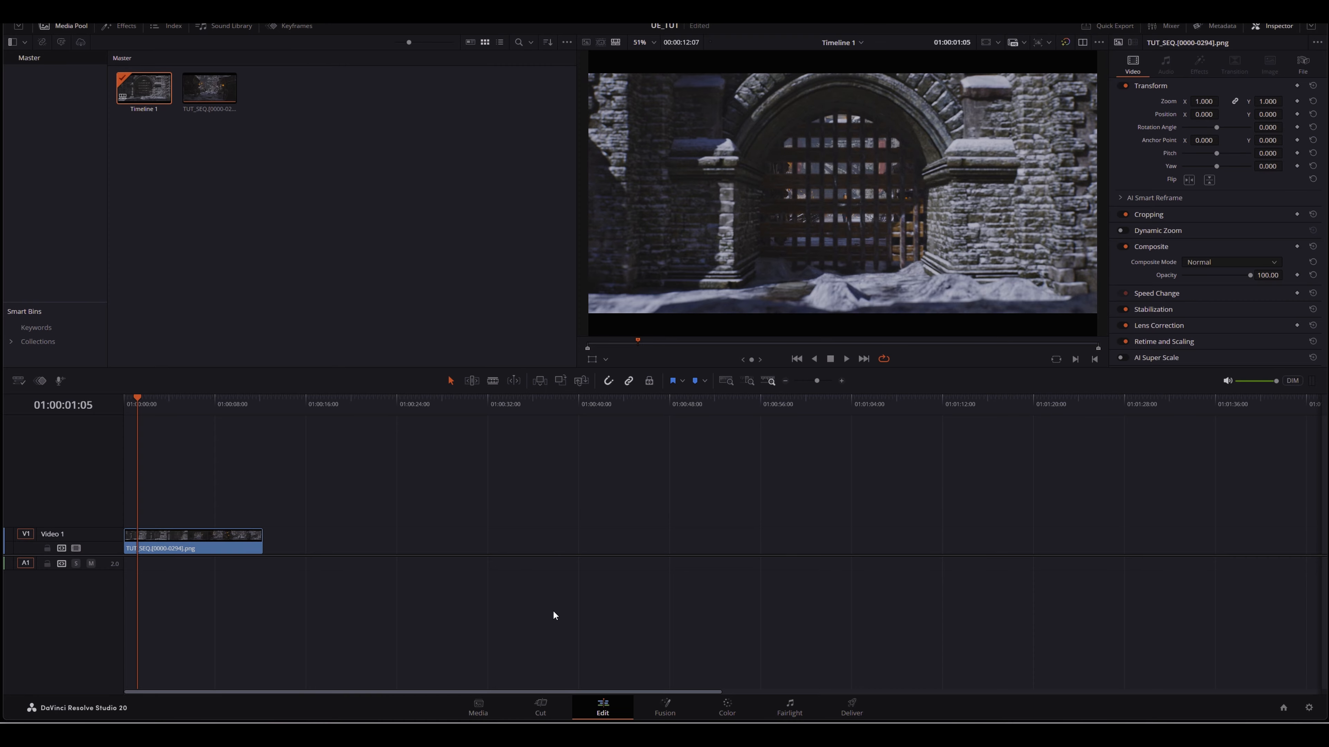
Step: On the Deliver page, choose Custom Export and browse the render location to icvfx > snow > UE export > TUT
left_click(852, 707)
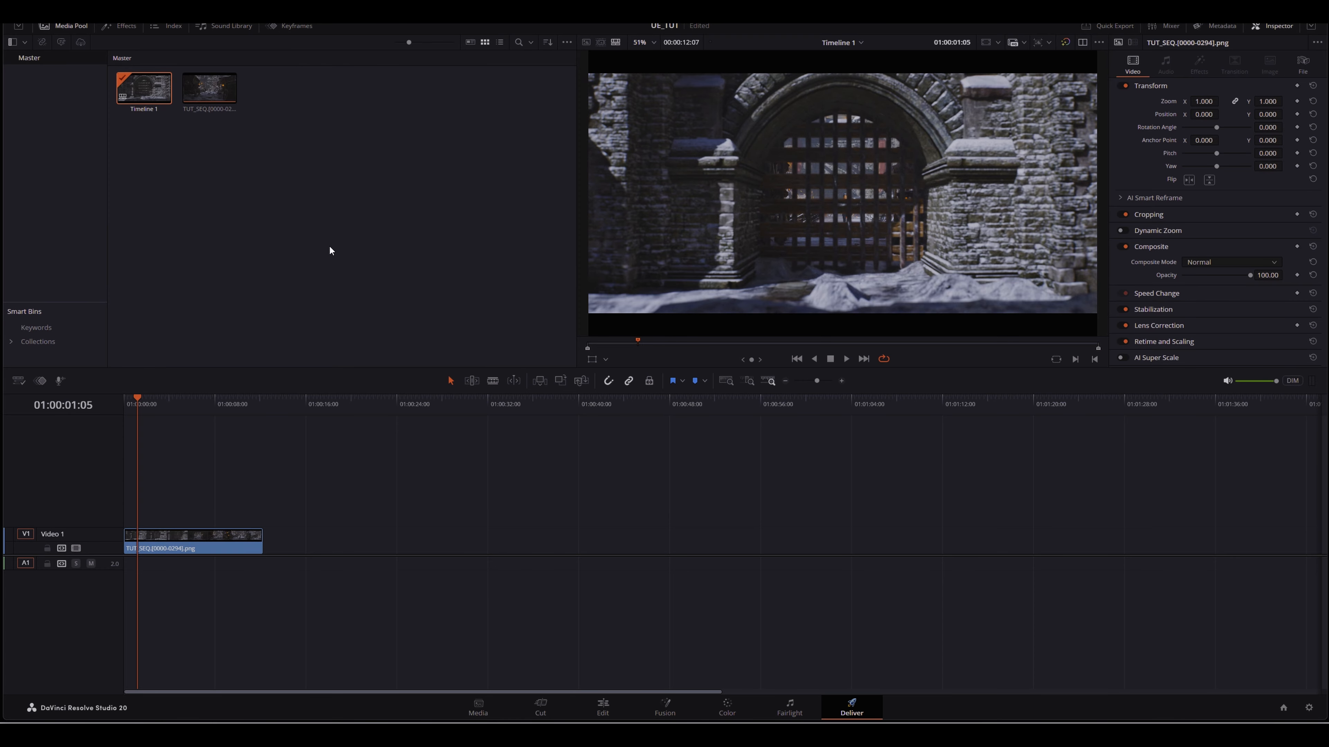
left_click(56, 111)
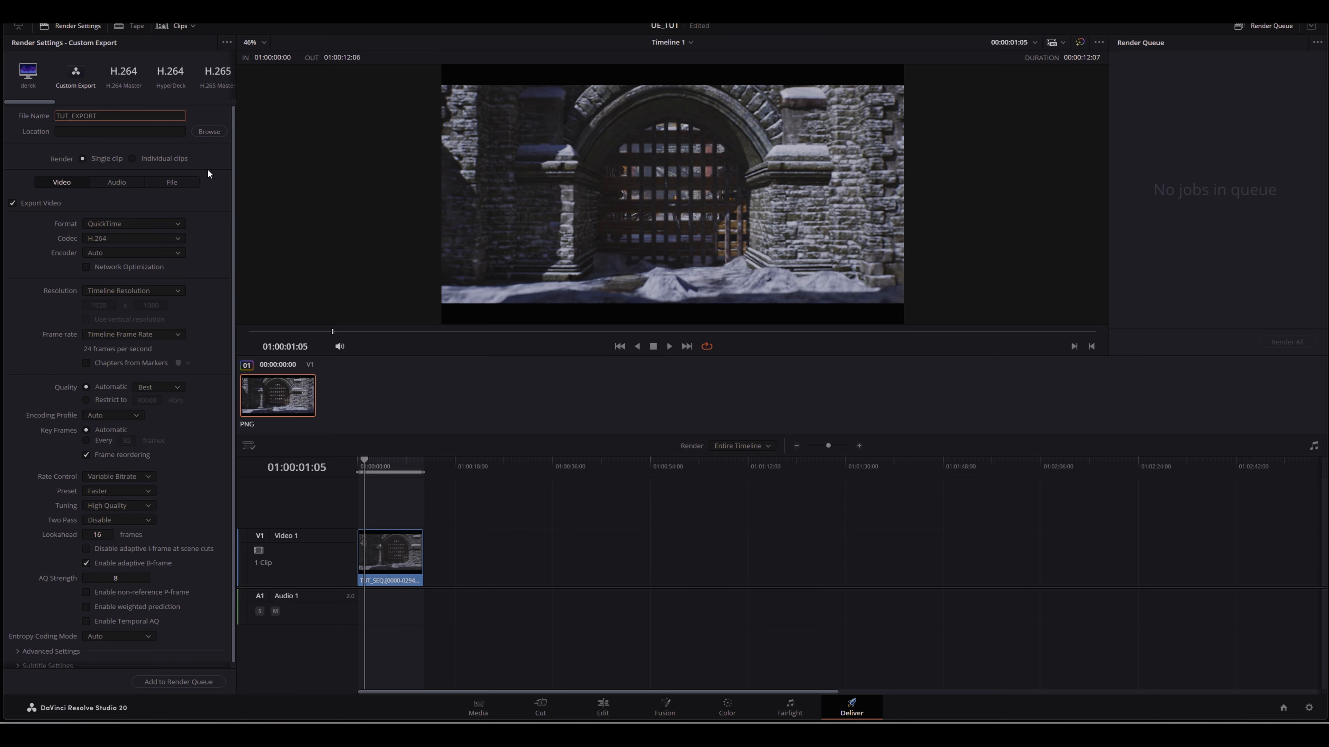
left_click(209, 131)
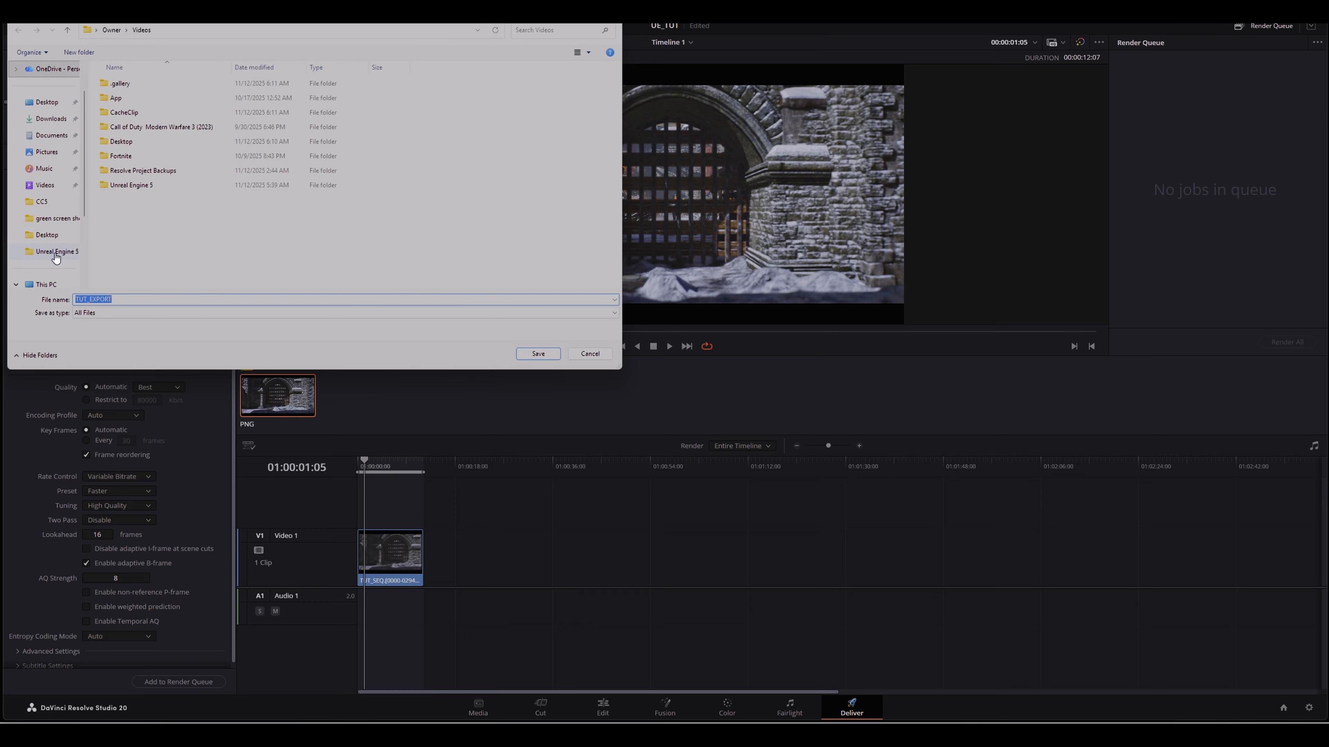
scroll(55, 277, "down", 2)
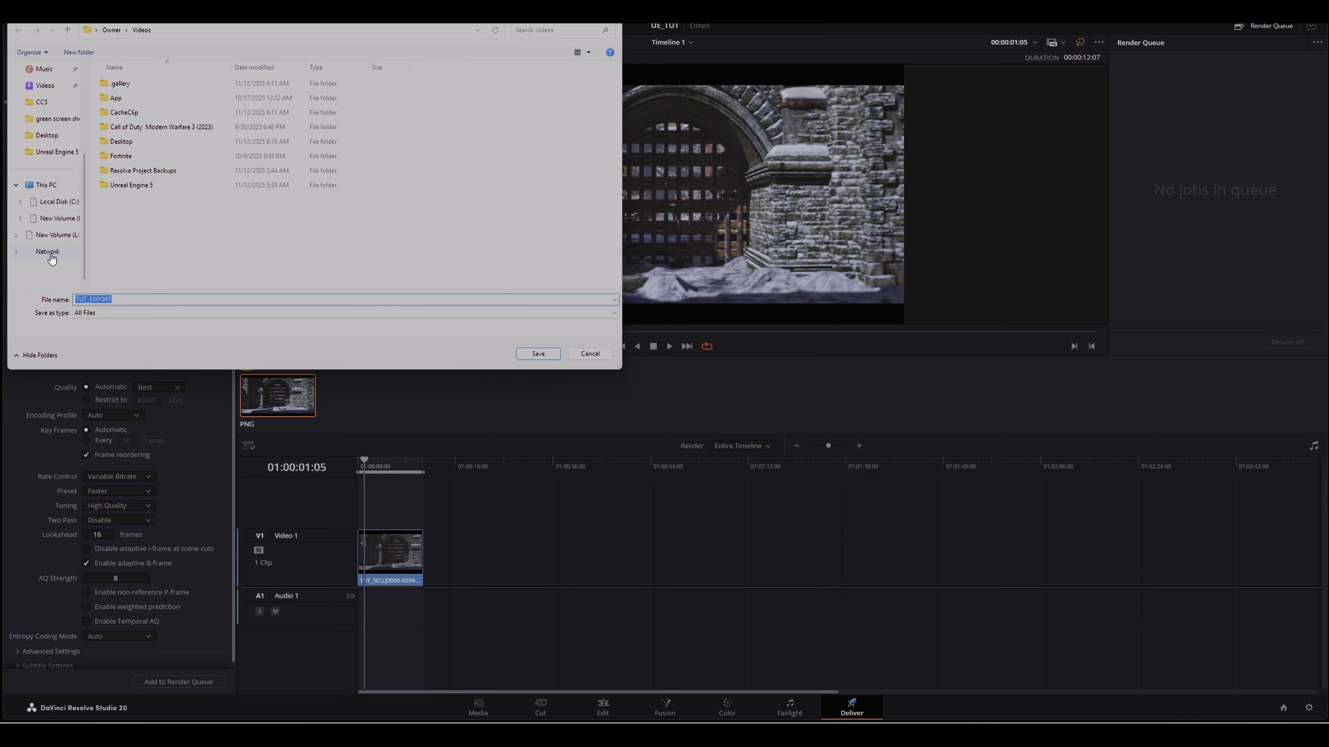
left_click(52, 220)
scroll(146, 203, "down", 5)
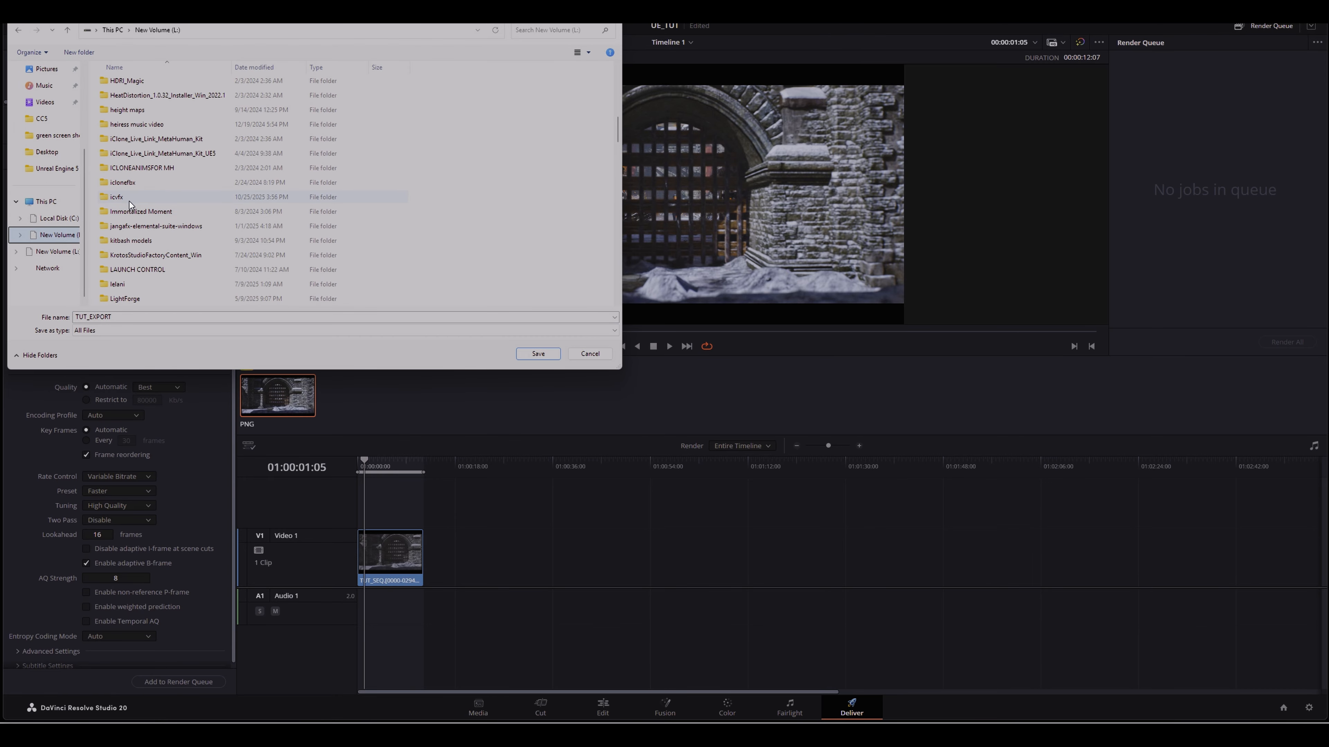
double_click(128, 201)
scroll(150, 201, "down", 3)
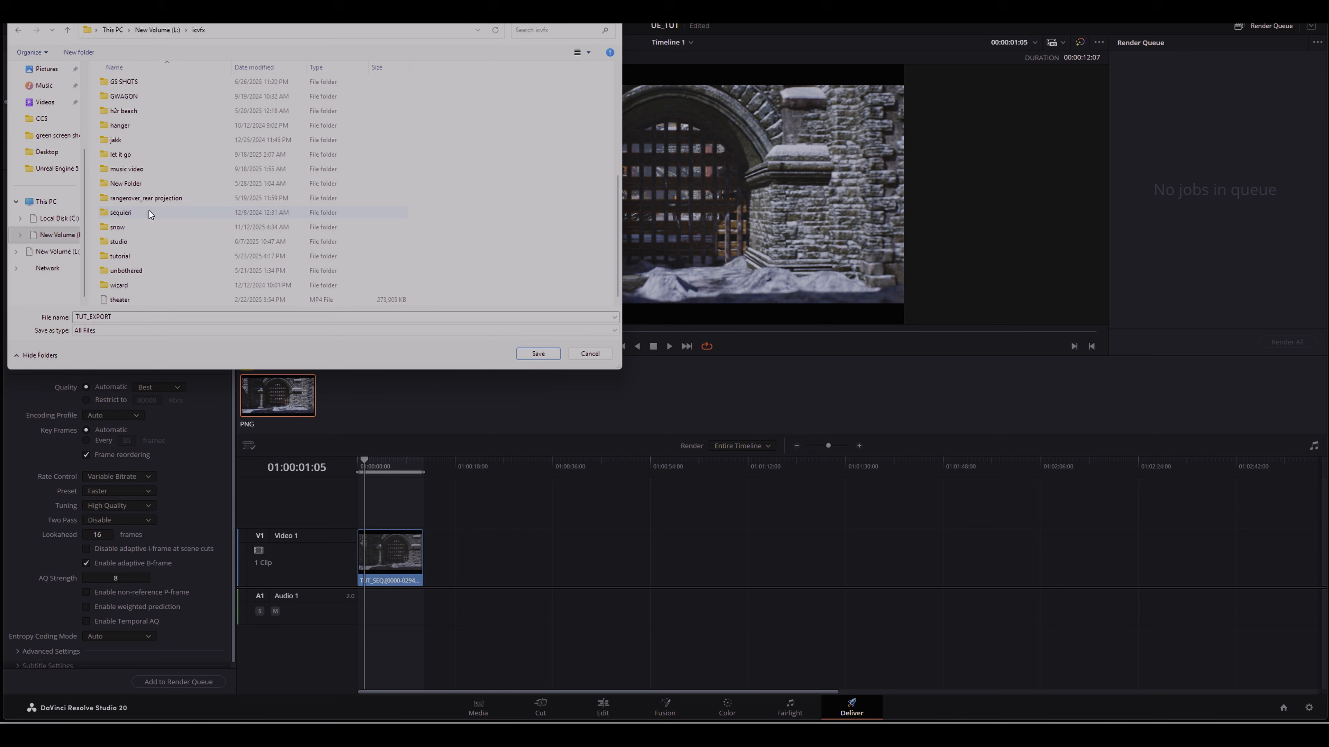
double_click(133, 230)
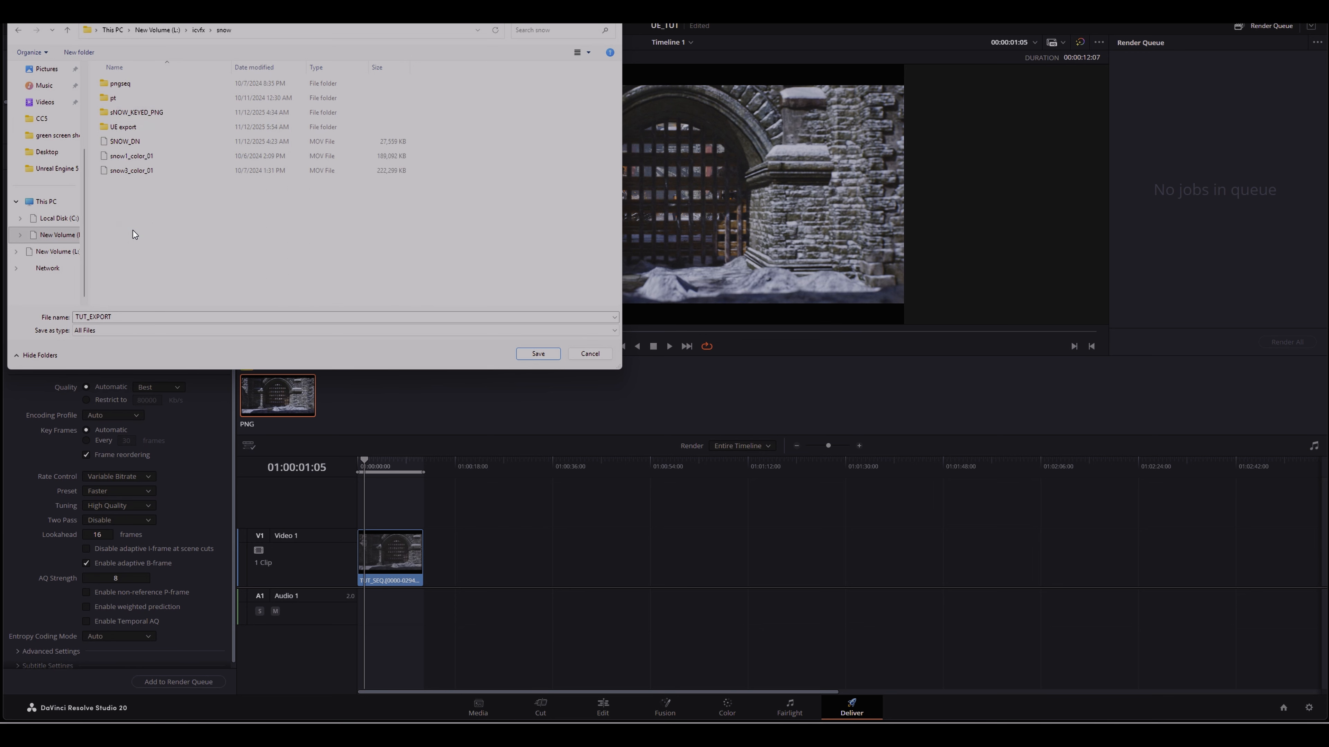
double_click(120, 125)
double_click(120, 111)
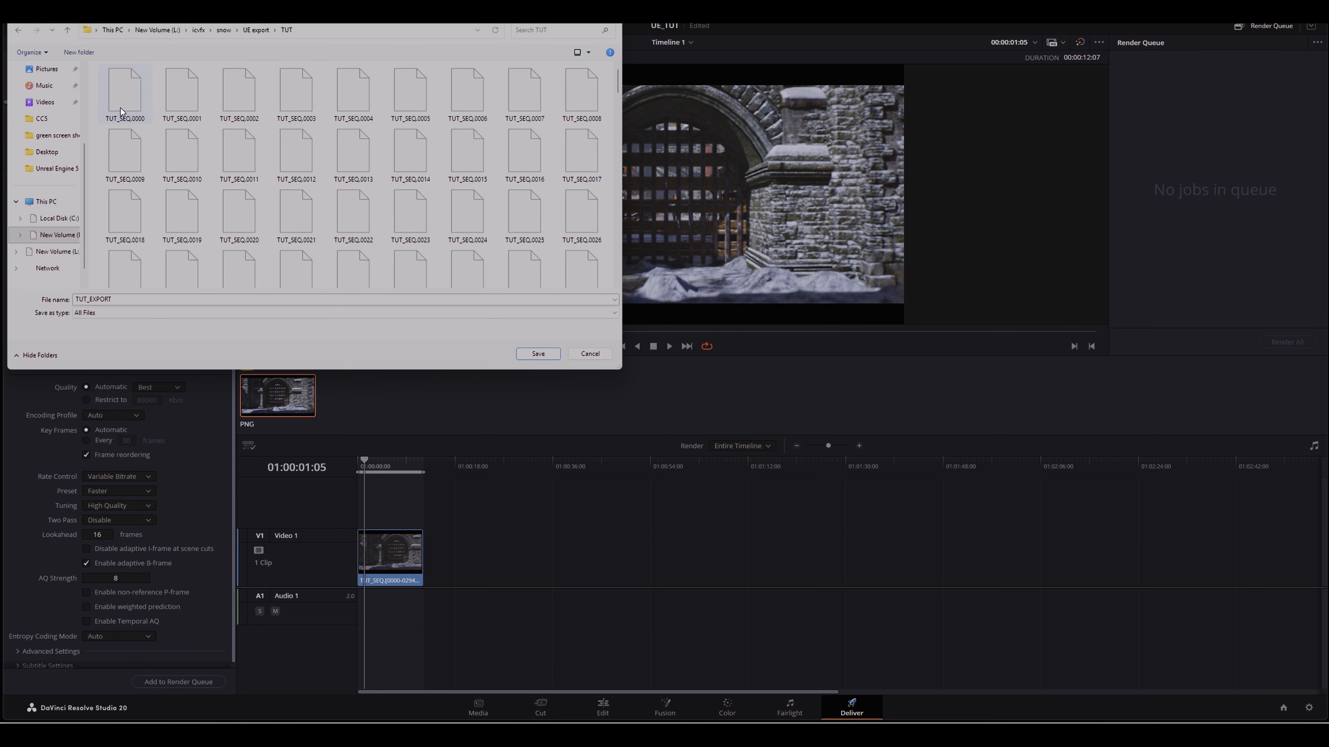
Step: Create a new folder named FINAL inside TUT and save it as the render location
left_click(83, 55)
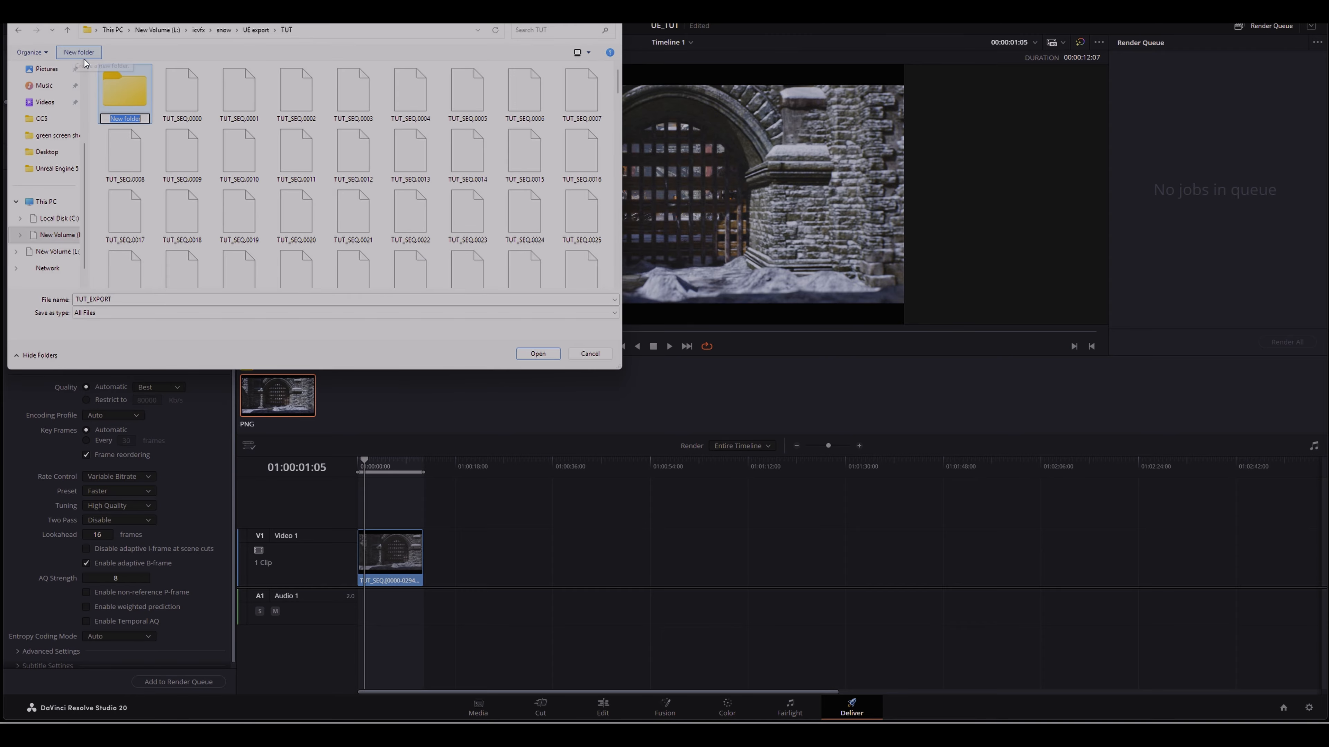
type("FINAL")
left_click(255, 29)
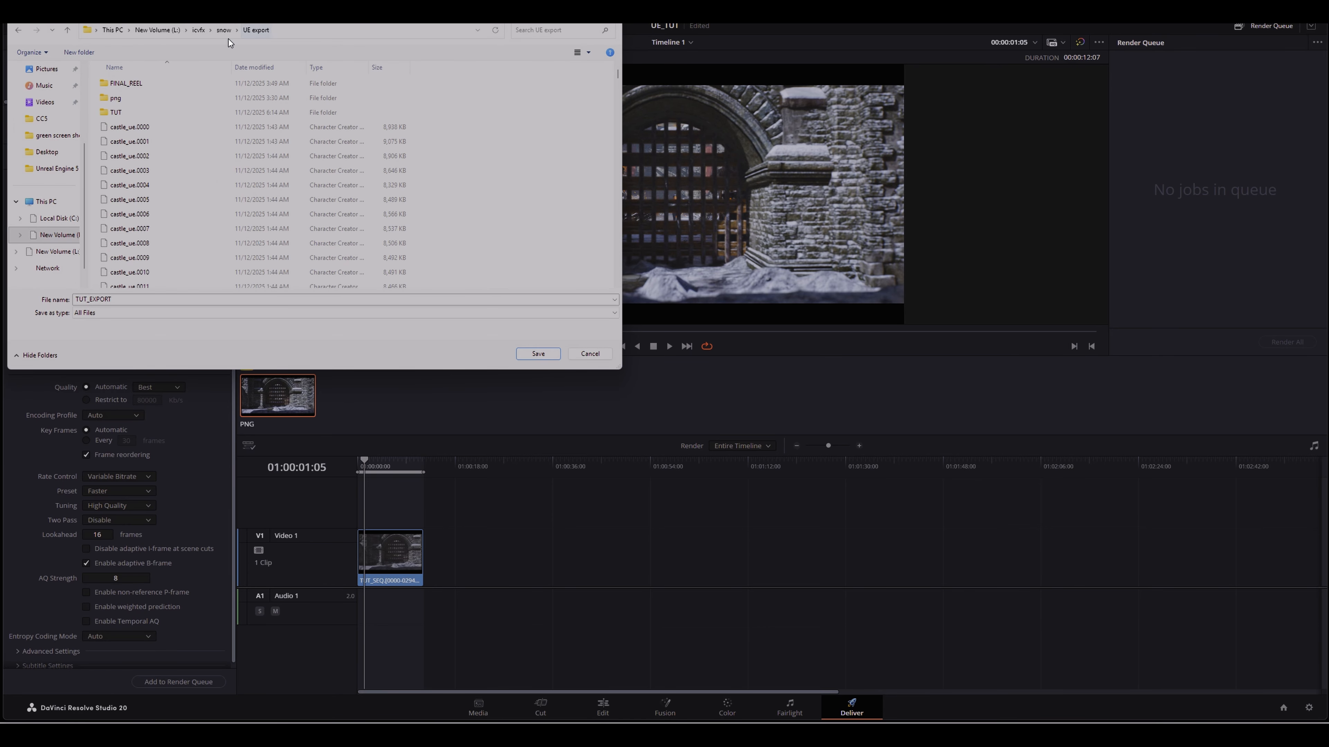
double_click(124, 111)
double_click(122, 92)
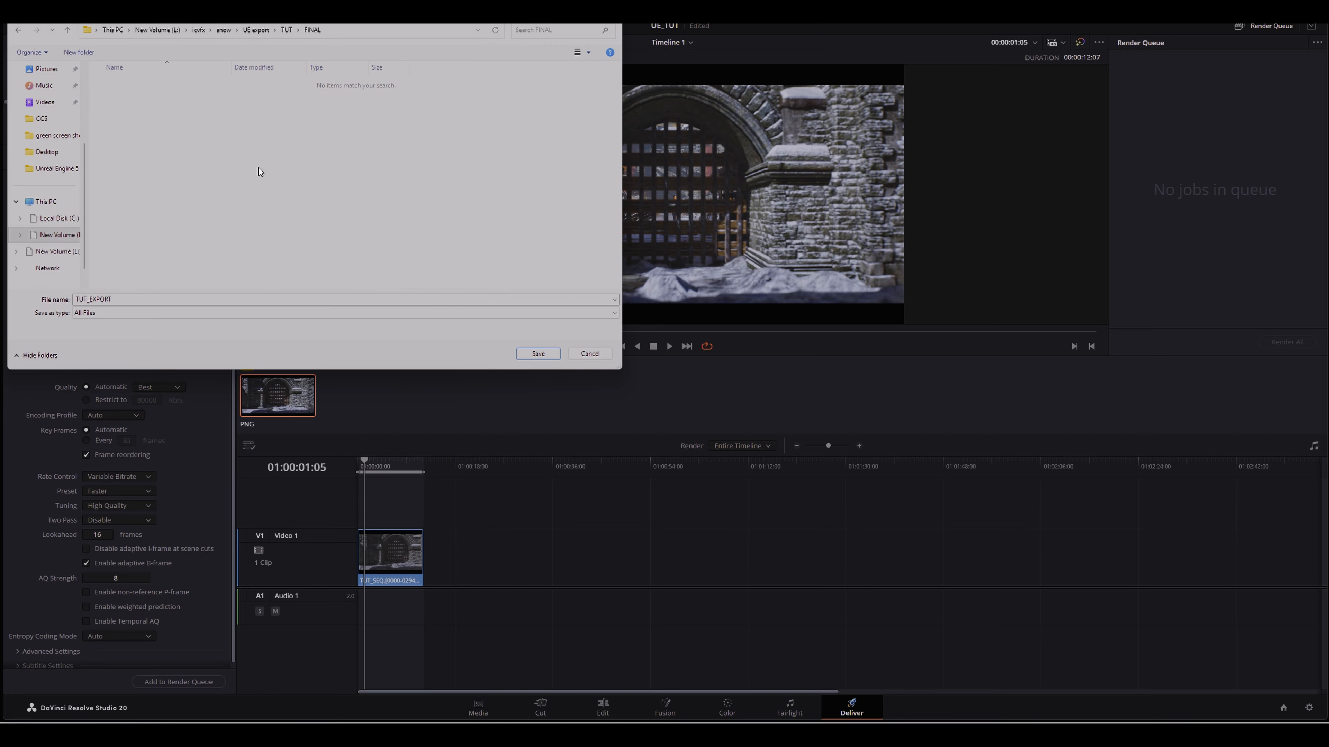
left_click(538, 355)
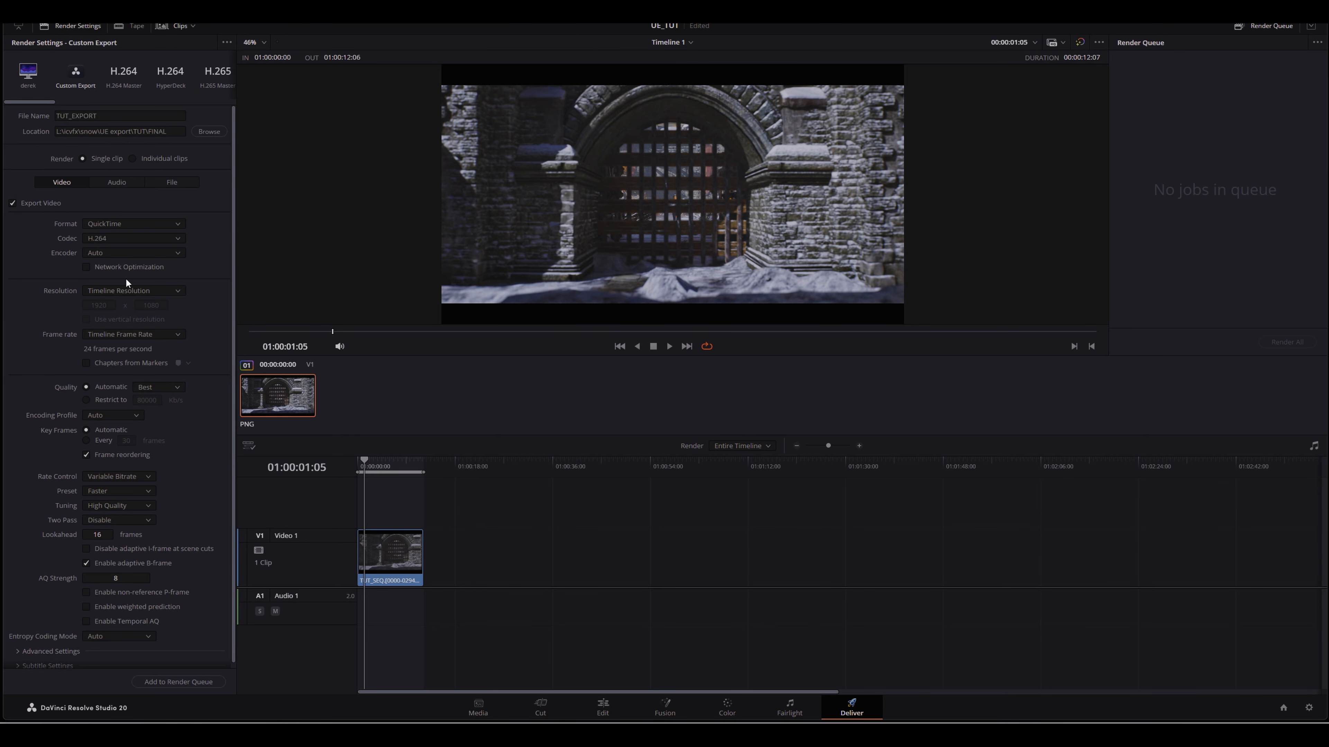
Step: Expand Advanced Settings and review the render options
left_click(47, 651)
scroll(65, 548, "down", 3)
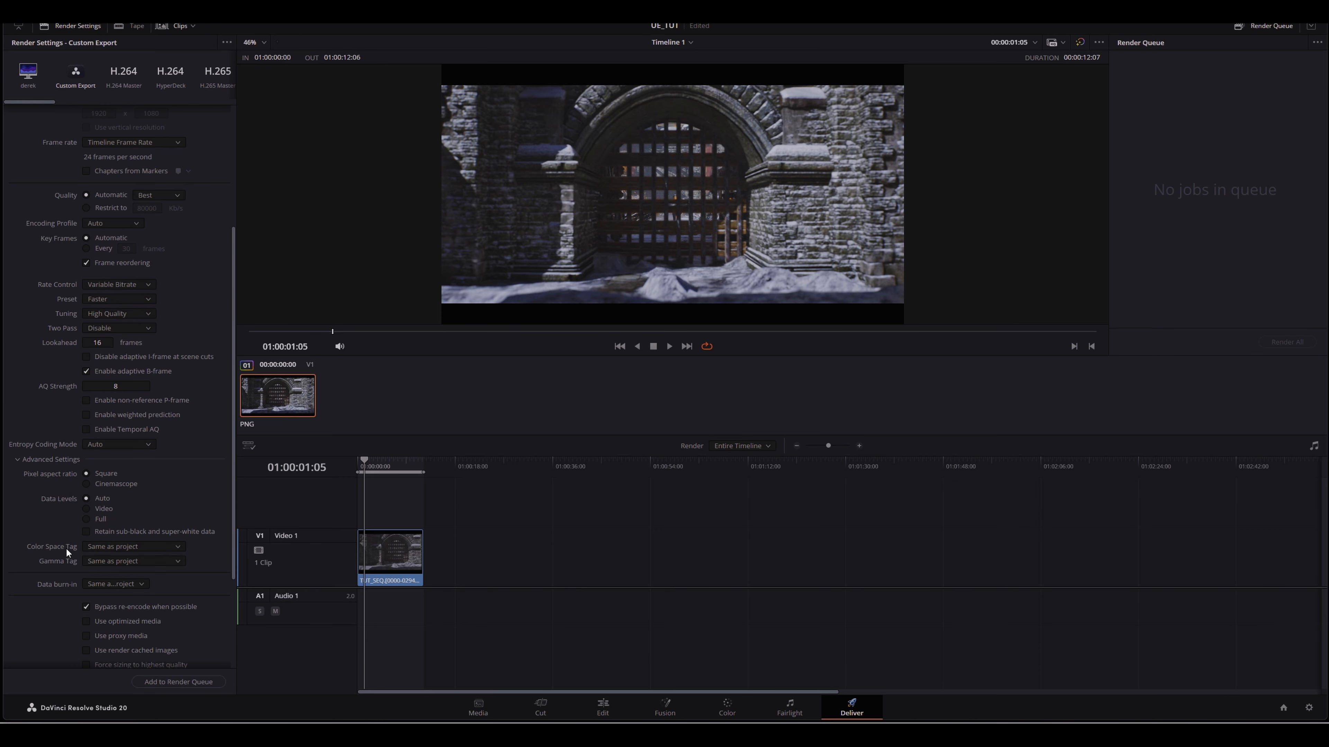
scroll(65, 547, "down", 3)
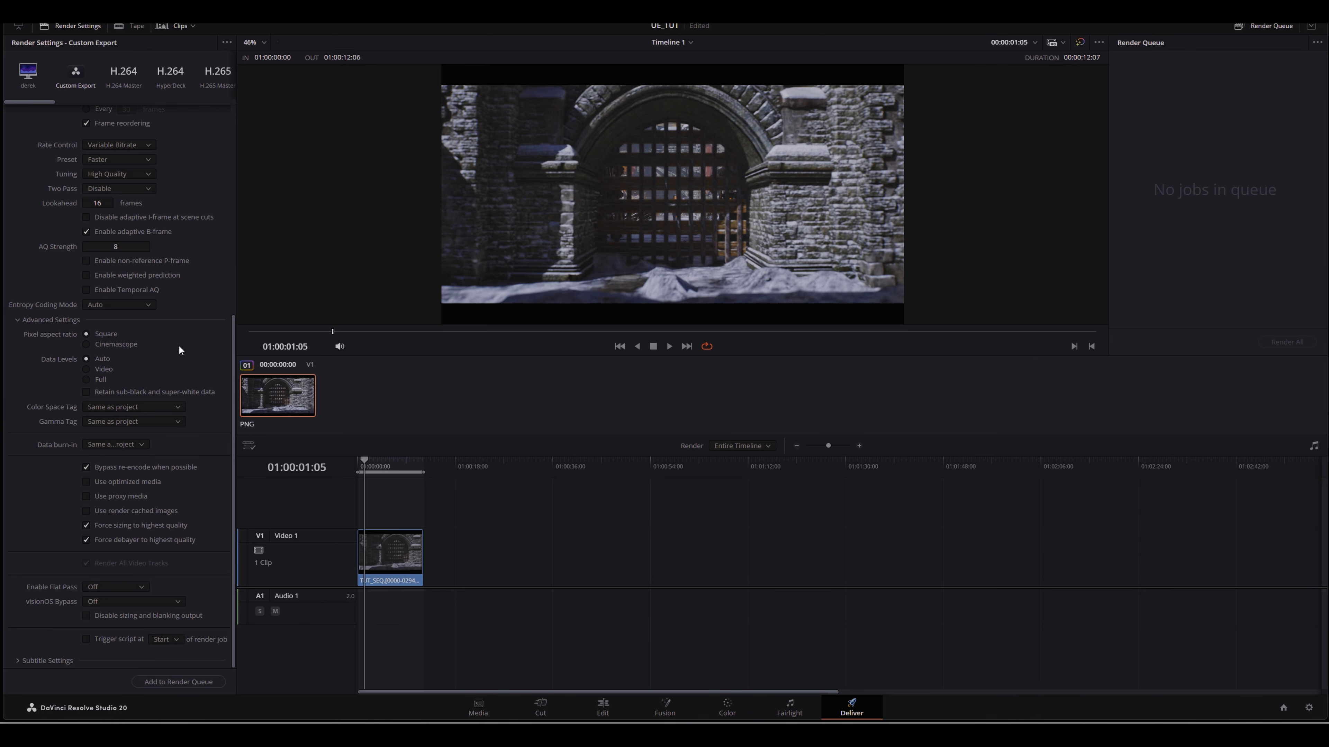
Step: Set the H.264 Two Pass encoding option to Full in the render settings
scroll(178, 351, "up", 2)
left_click(109, 281)
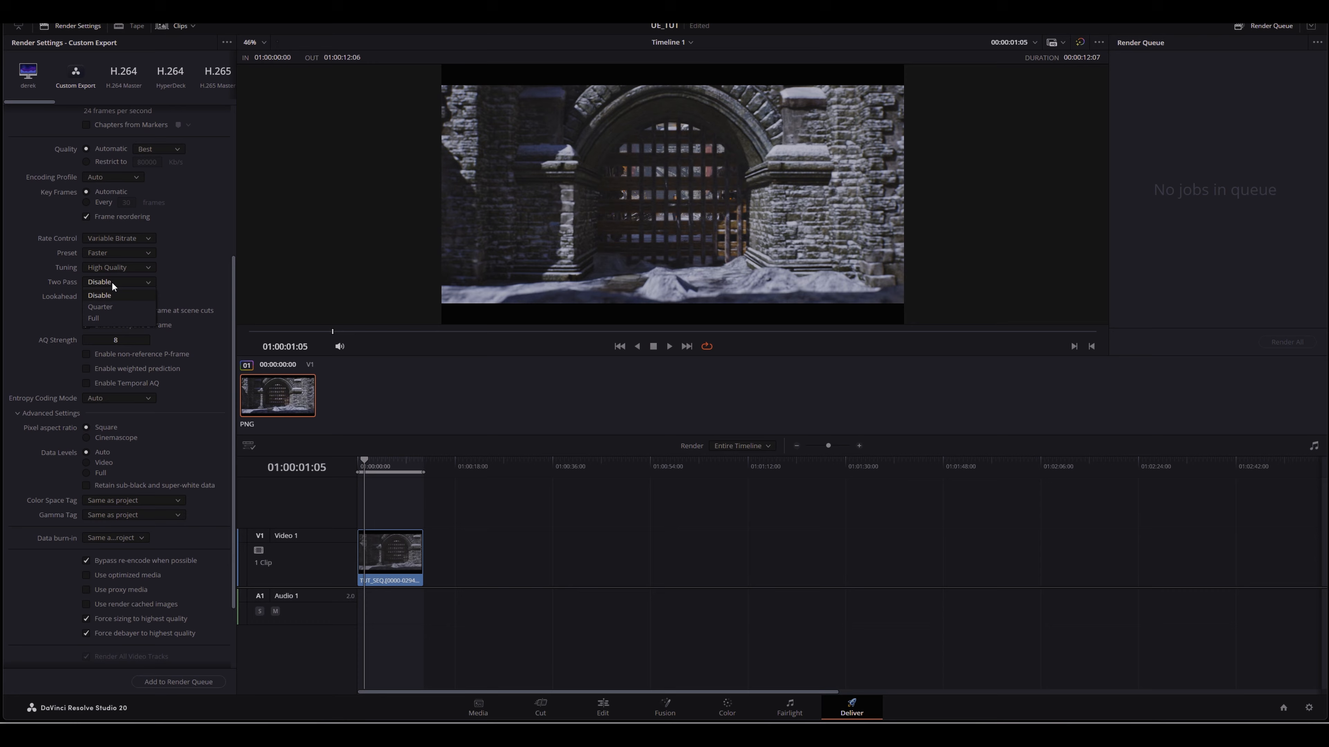
left_click(99, 317)
scroll(209, 264, "up", 5)
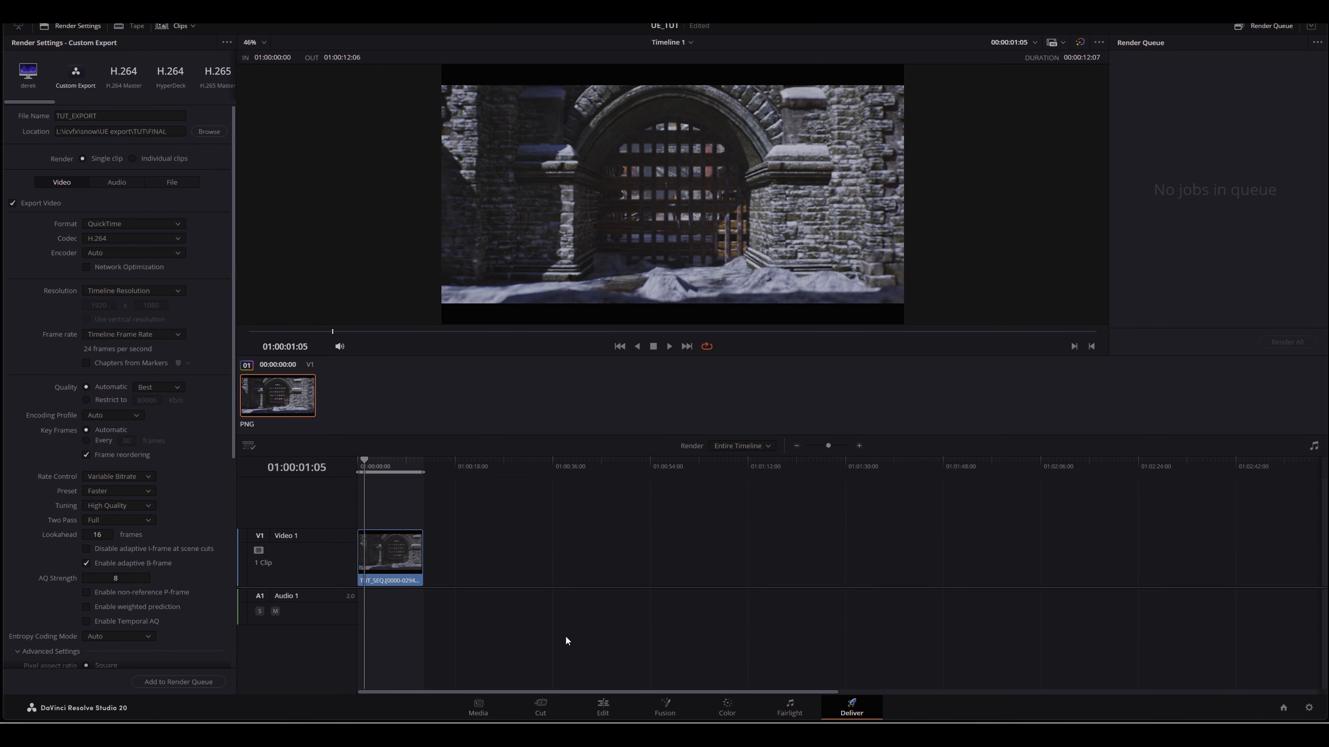
Step: On the Edit page, enable vertical resolution in the project settings so the timeline becomes 1080 x 1920, and save
left_click(603, 708)
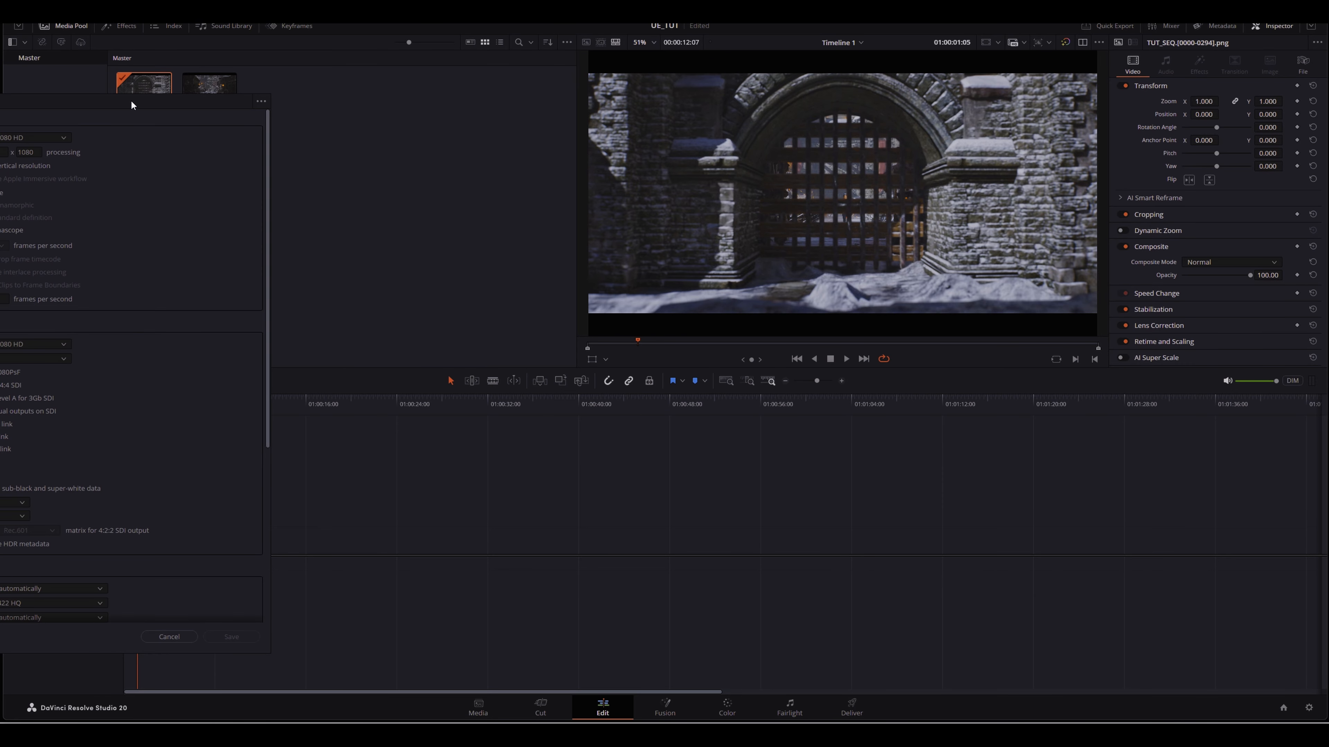
left_click(405, 207)
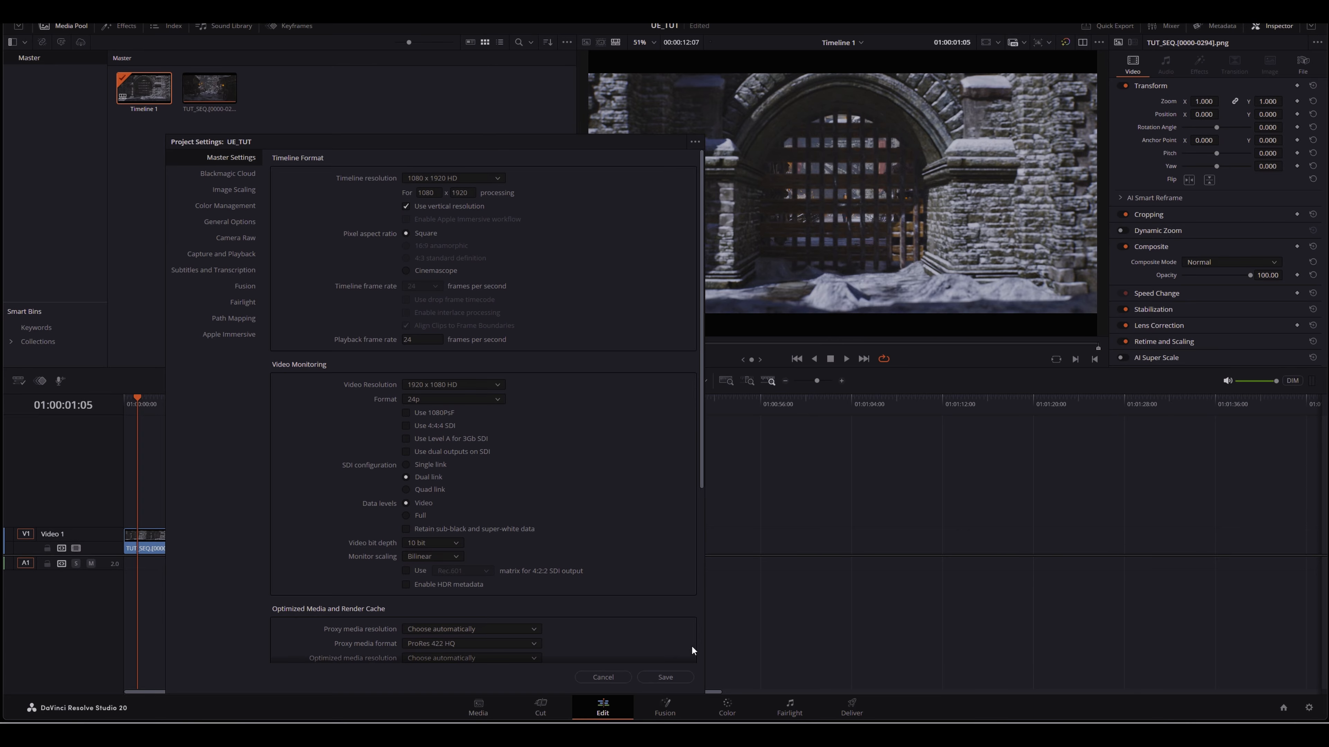
left_click(666, 676)
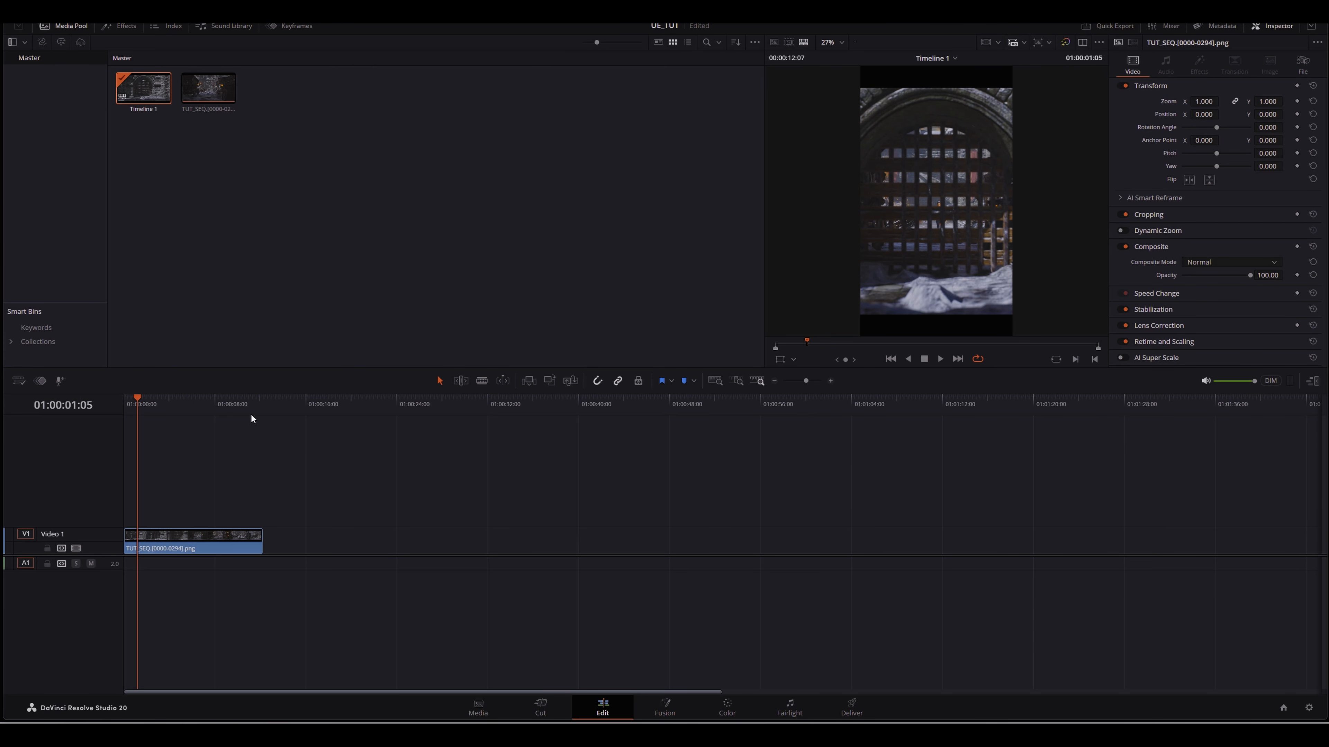
Step: Scale the timeline clip's zoom to 0.520 and move its Y position to 539 to sit at the top of the vertical frame
left_click(221, 534)
left_click_drag(1204, 101, 1133, 102)
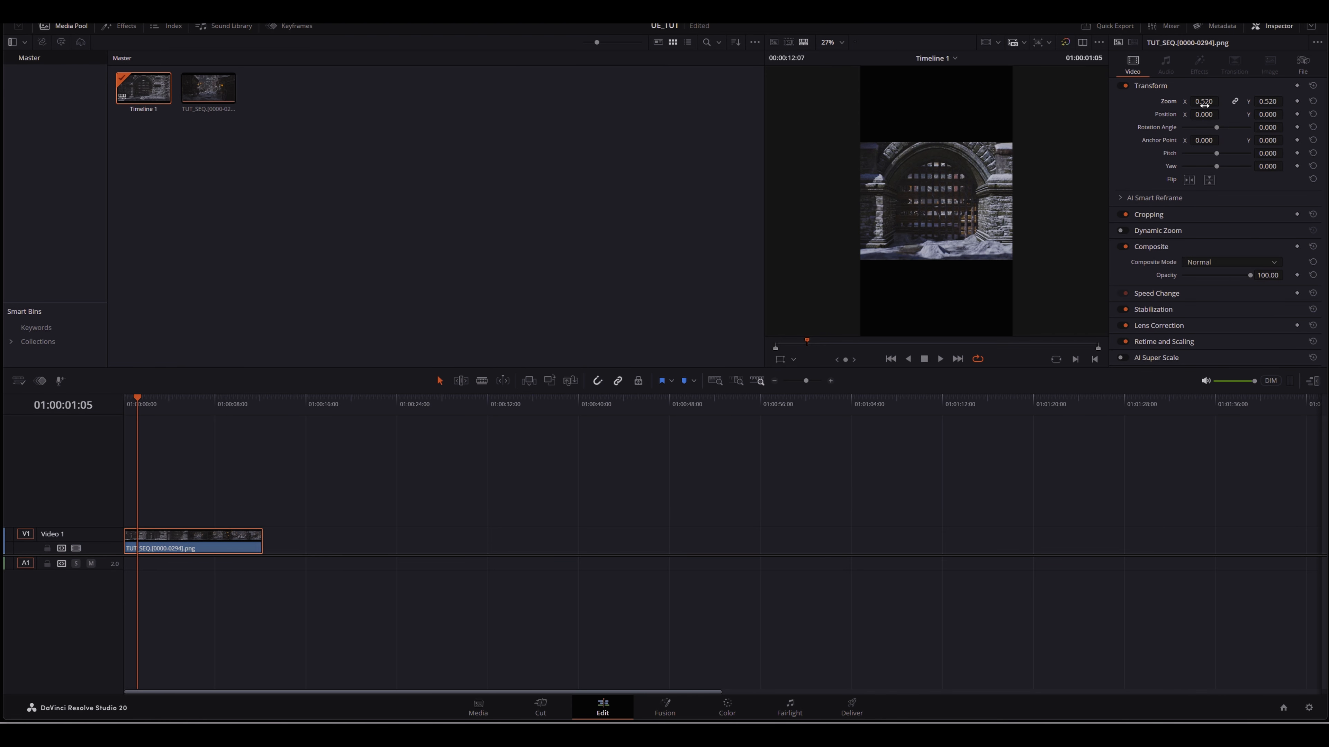
left_click_drag(1265, 115, 1285, 114)
left_click_drag(1268, 114, 1283, 114)
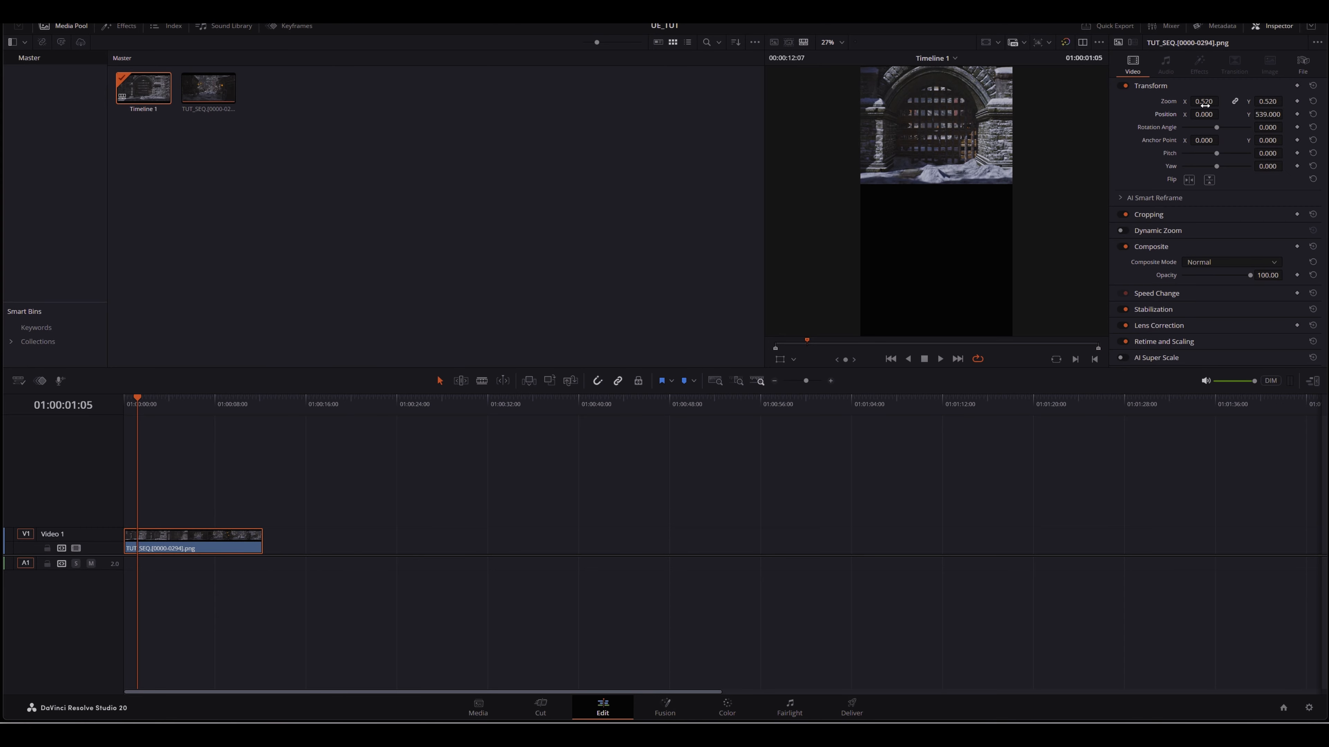